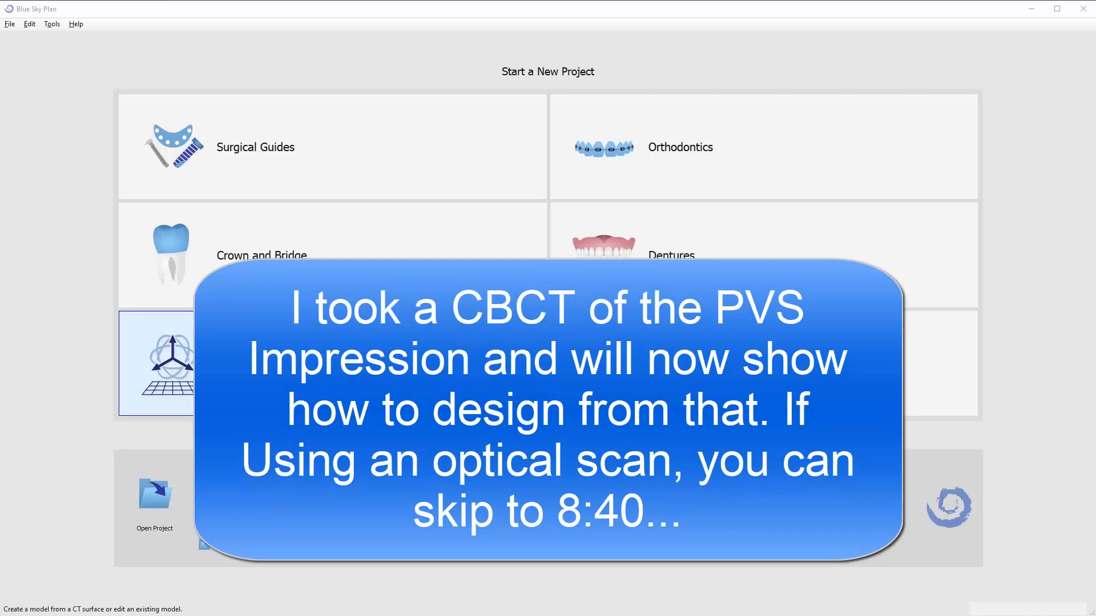
Step: Start a model editing project by importing the patient CT scan from the Endo-Adaptor folder, loading its single DICOM series at maximum quality
click(331, 365)
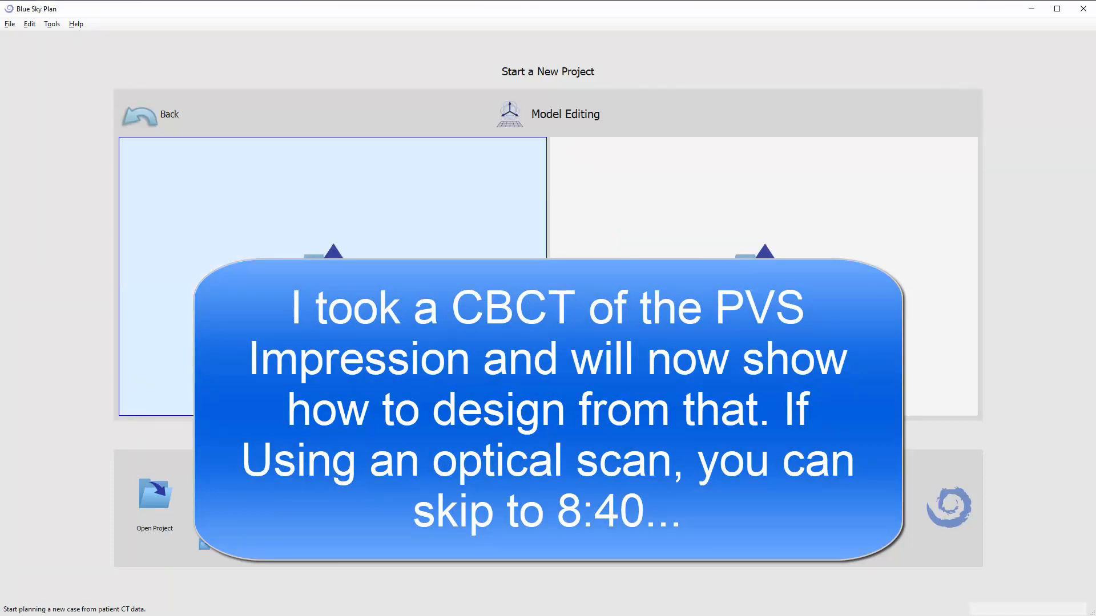
click(331, 343)
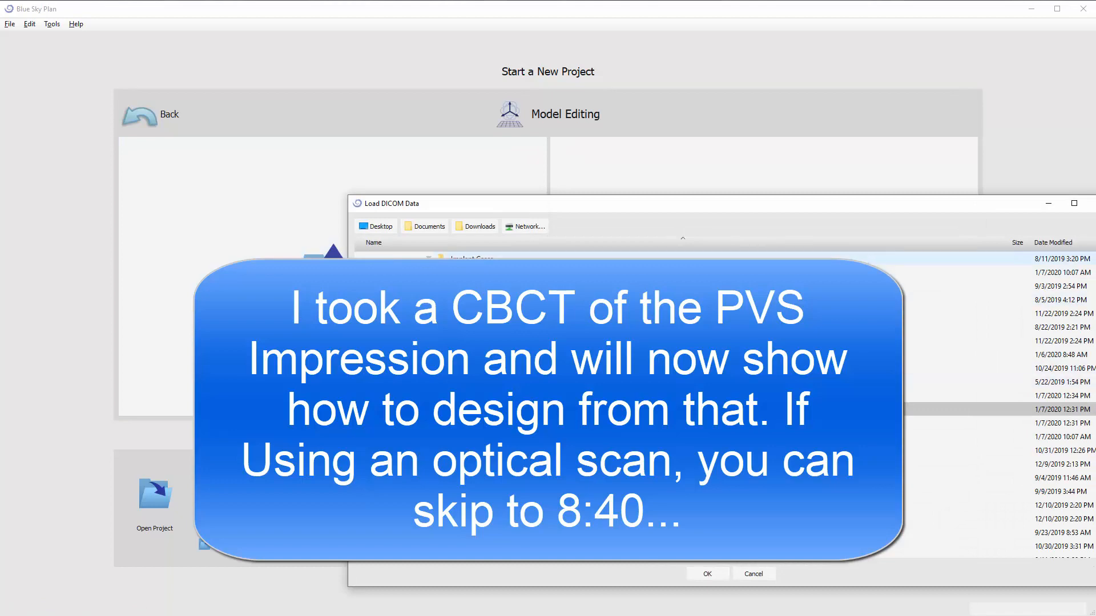
click(428, 261)
scroll(427, 326, up, 4)
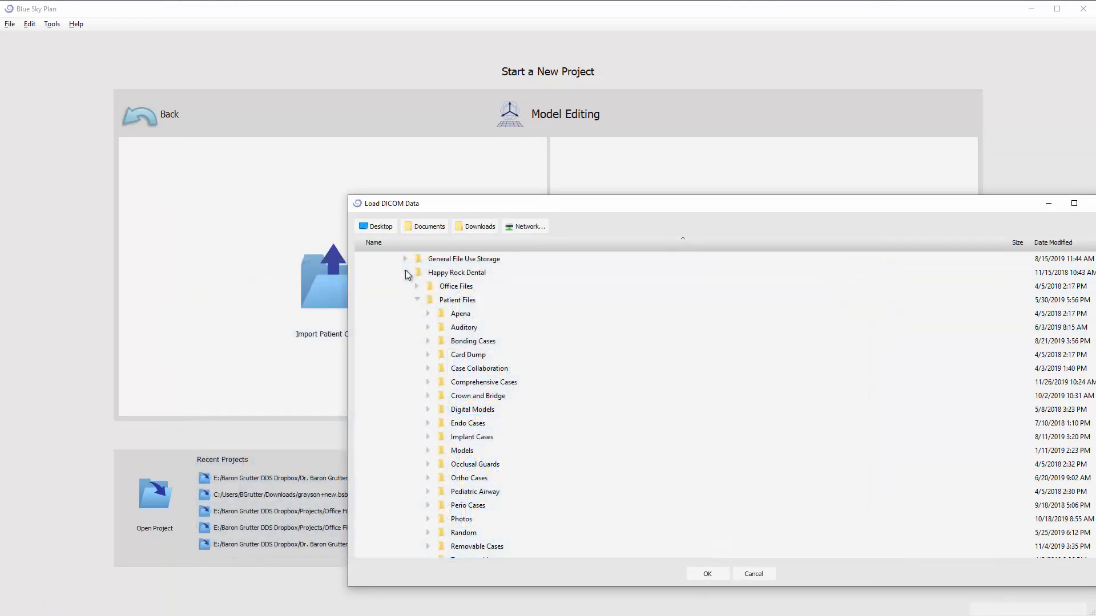
click(406, 273)
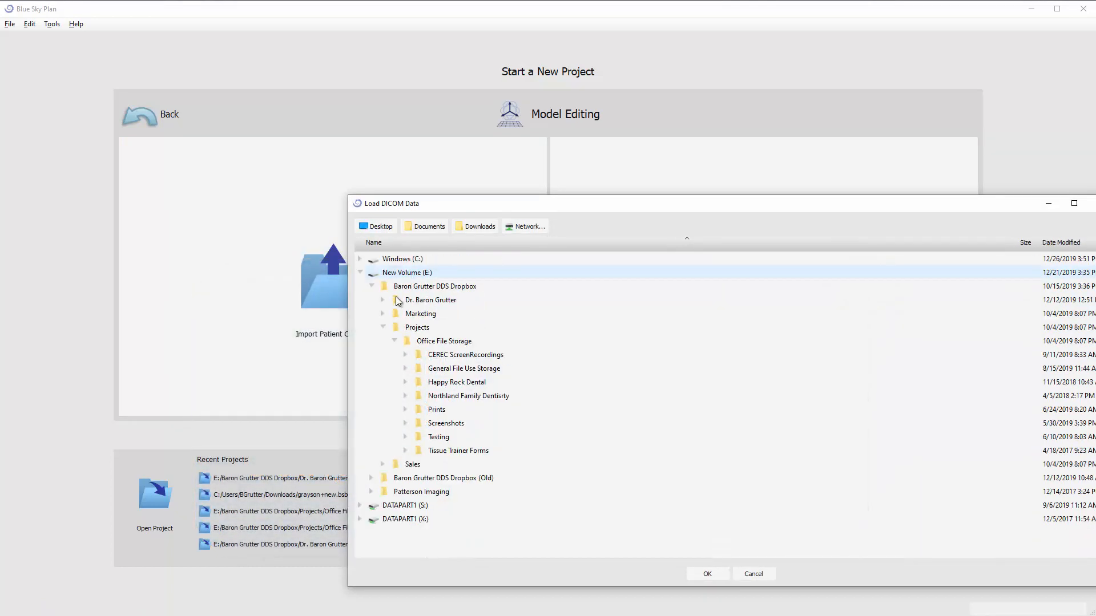
click(382, 327)
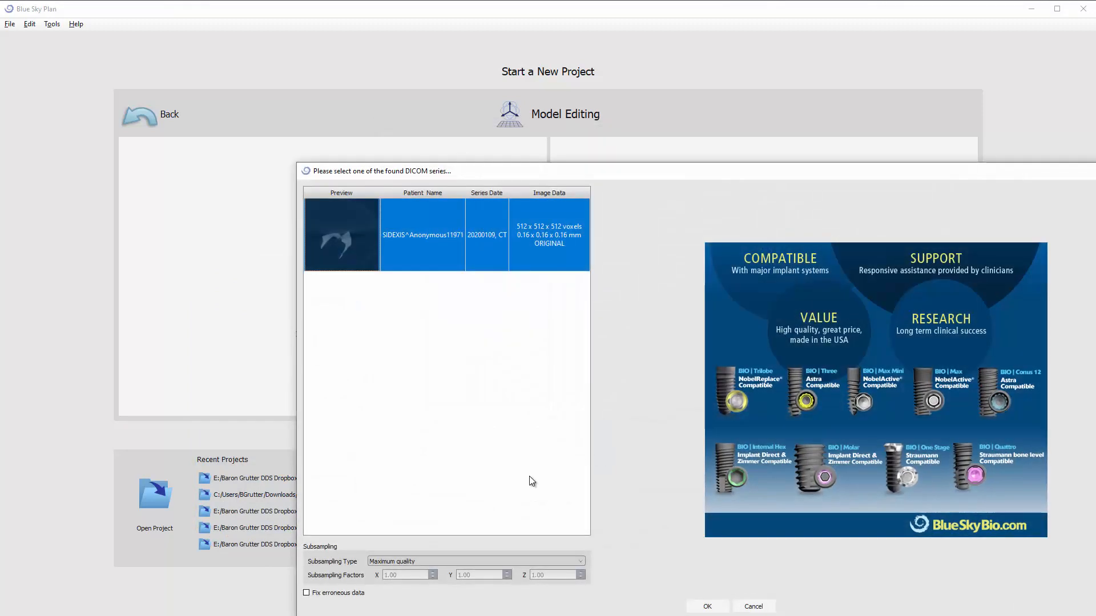
click(707, 607)
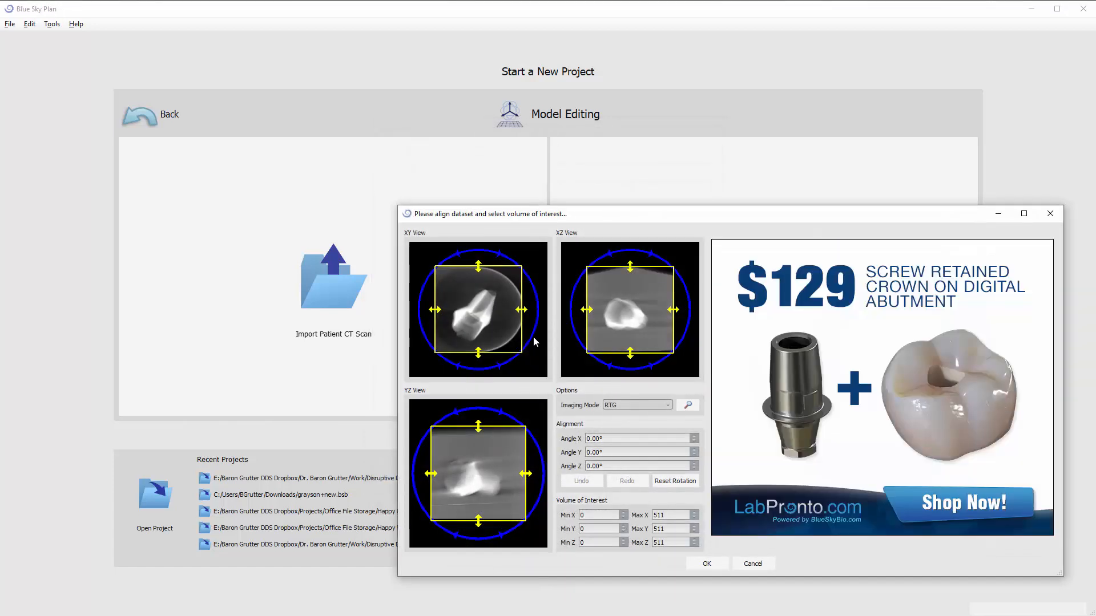
Step: Rotate the dataset so the impression stands upright in the alignment views, load the full volume, and skip importing an additional surface
drag(536, 341, 420, 378)
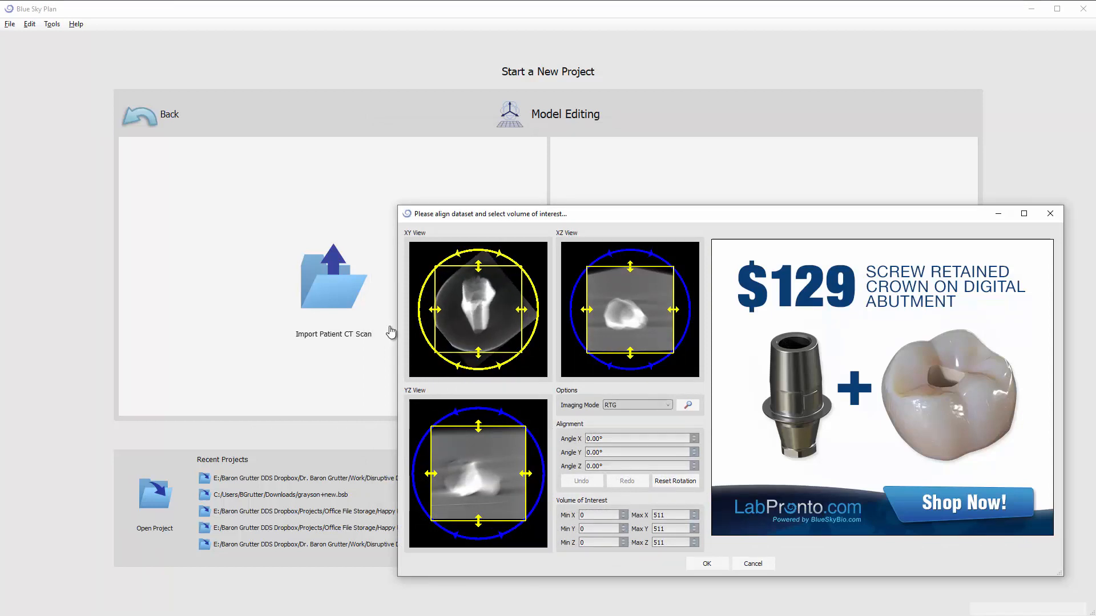
drag(391, 332, 393, 329)
drag(594, 354, 441, 359)
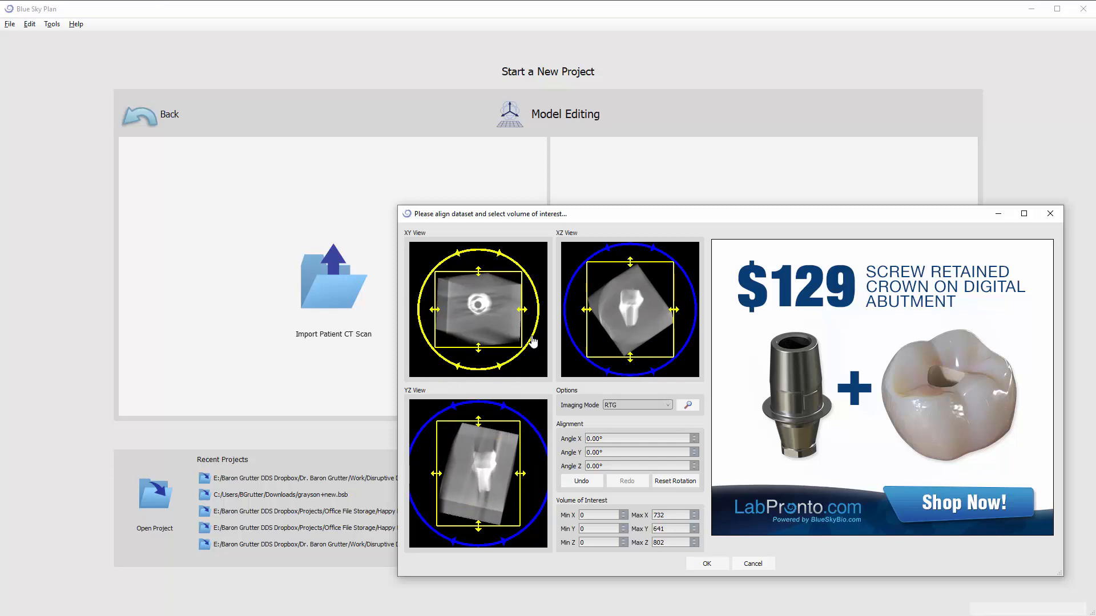
mouse_move(532, 338)
mouse_down()
mouse_move(497, 387)
mouse_move(528, 340)
mouse_up()
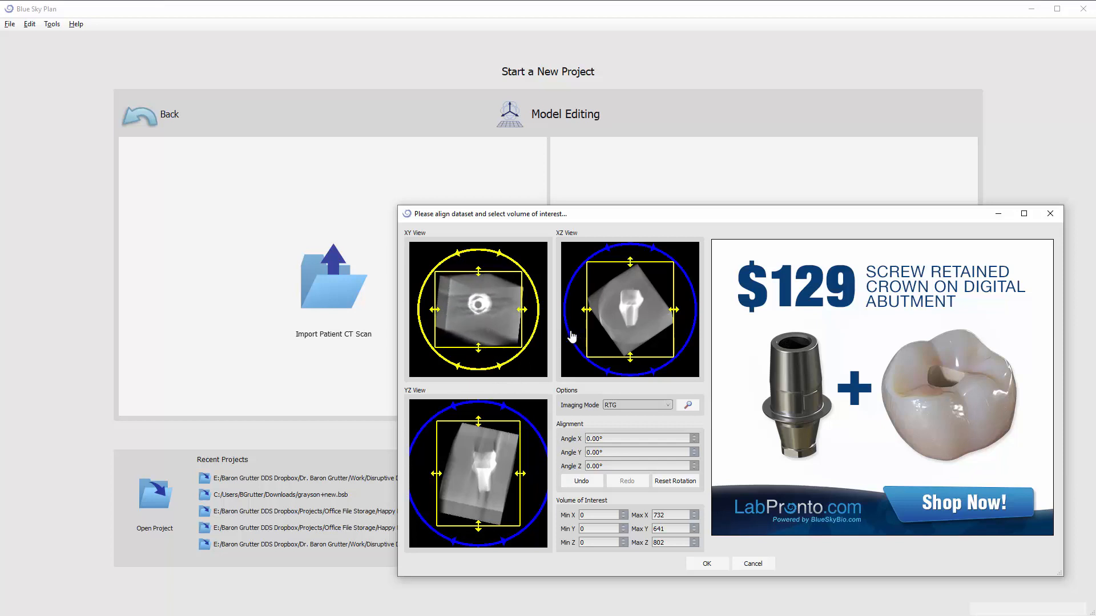
click(707, 564)
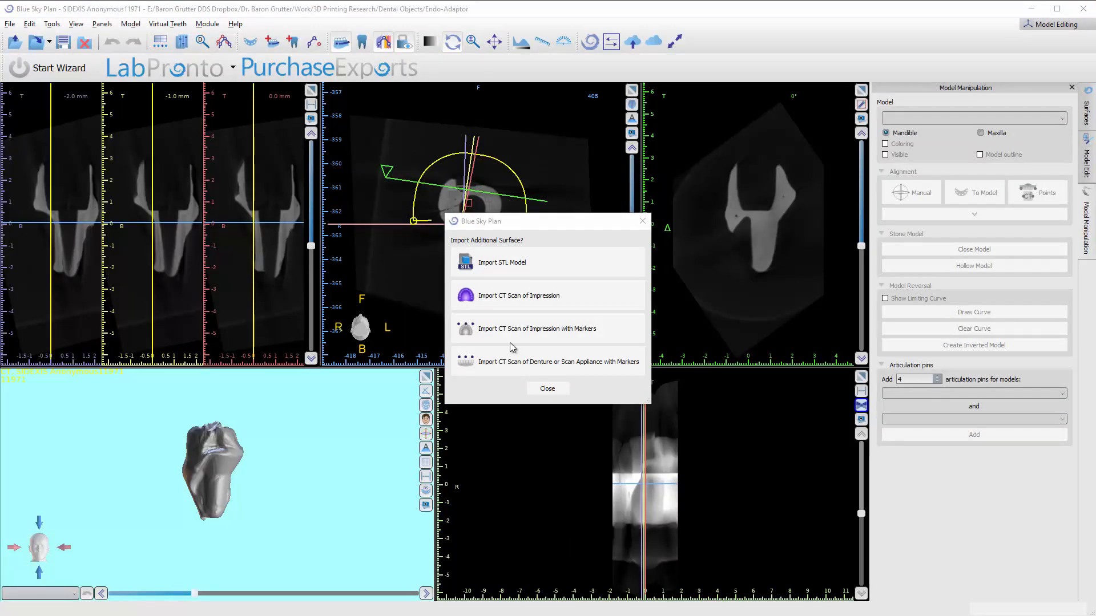
click(548, 389)
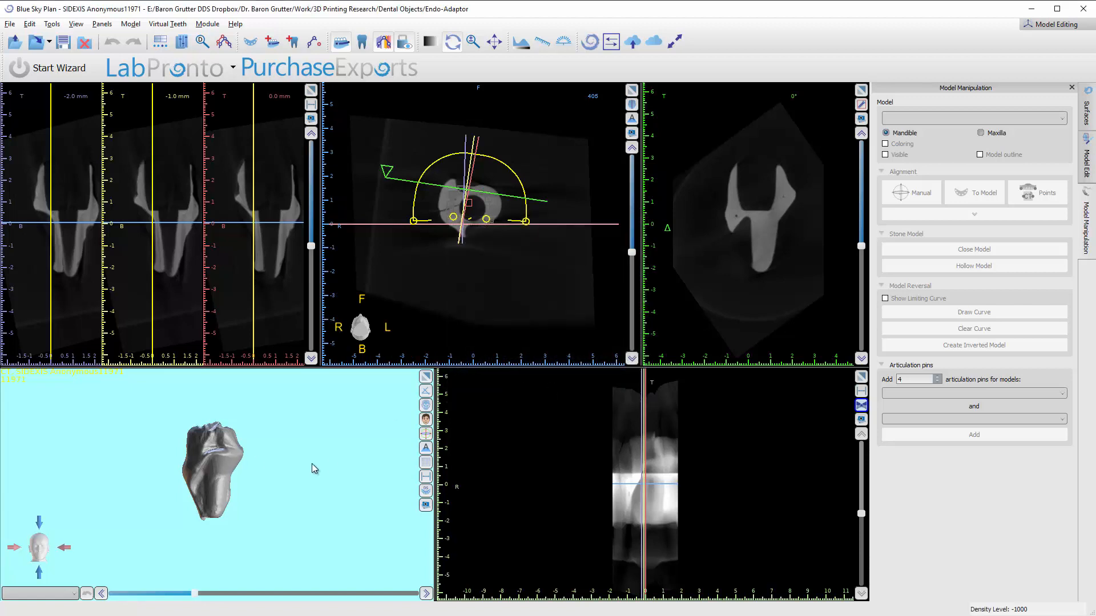
Step: Lower the density threshold of the 3D surface to fill in missing areas of the impression
drag(312, 465, 216, 492)
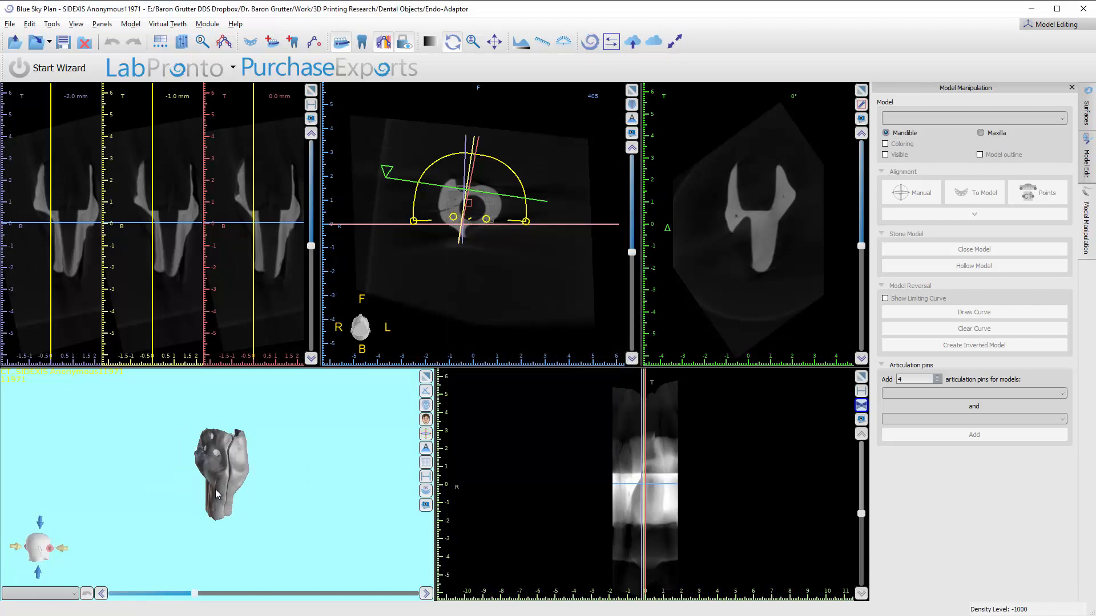
scroll(216, 485, up, 3)
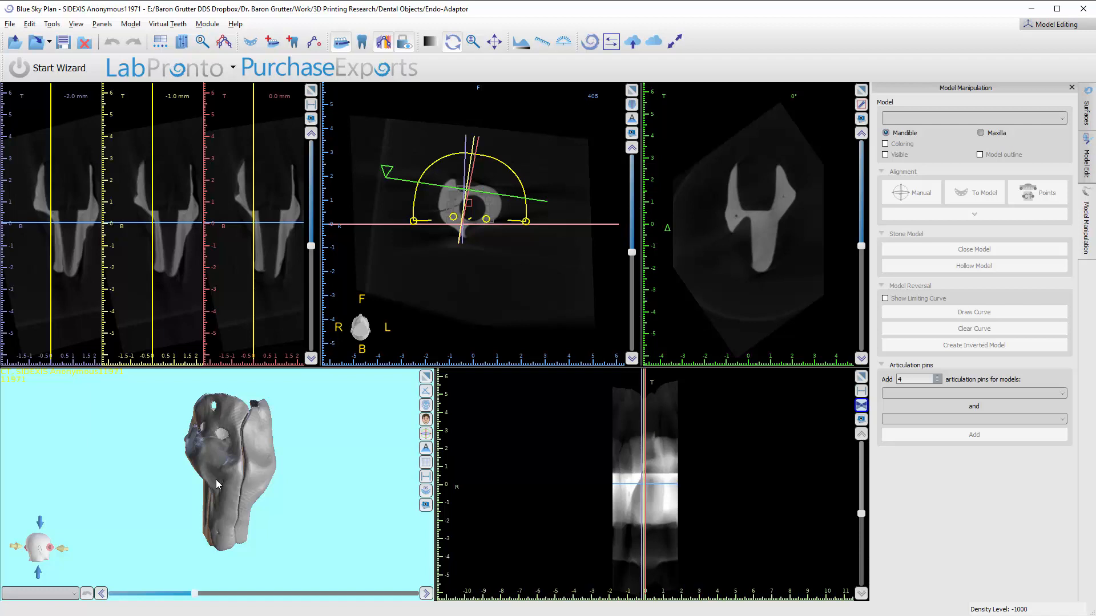
scroll(217, 483, up, 2)
drag(233, 472, 174, 595)
drag(220, 566, 171, 598)
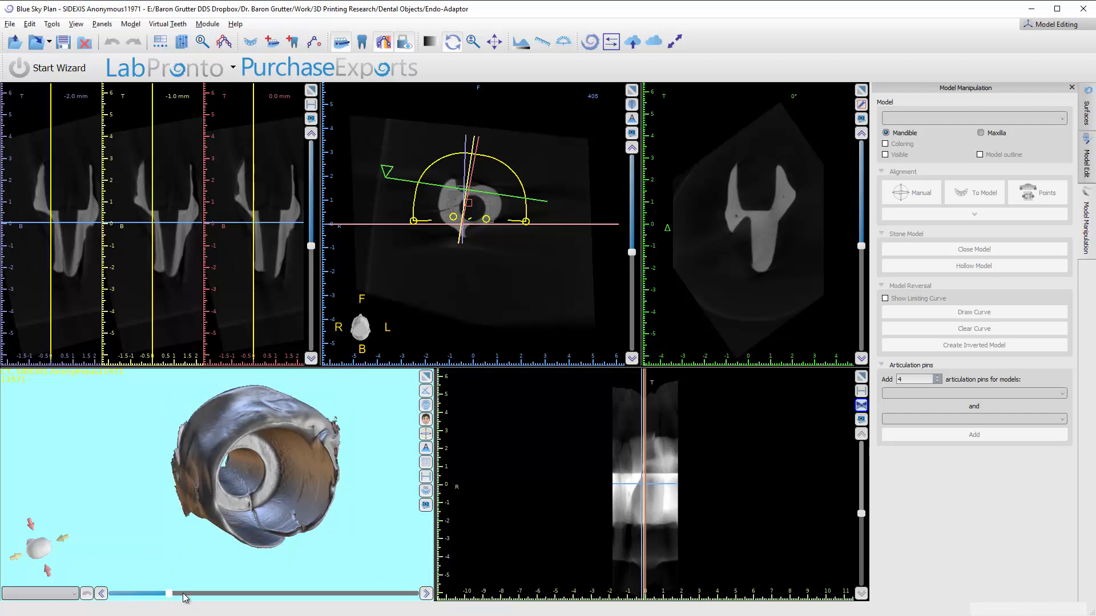
drag(290, 551, 161, 597)
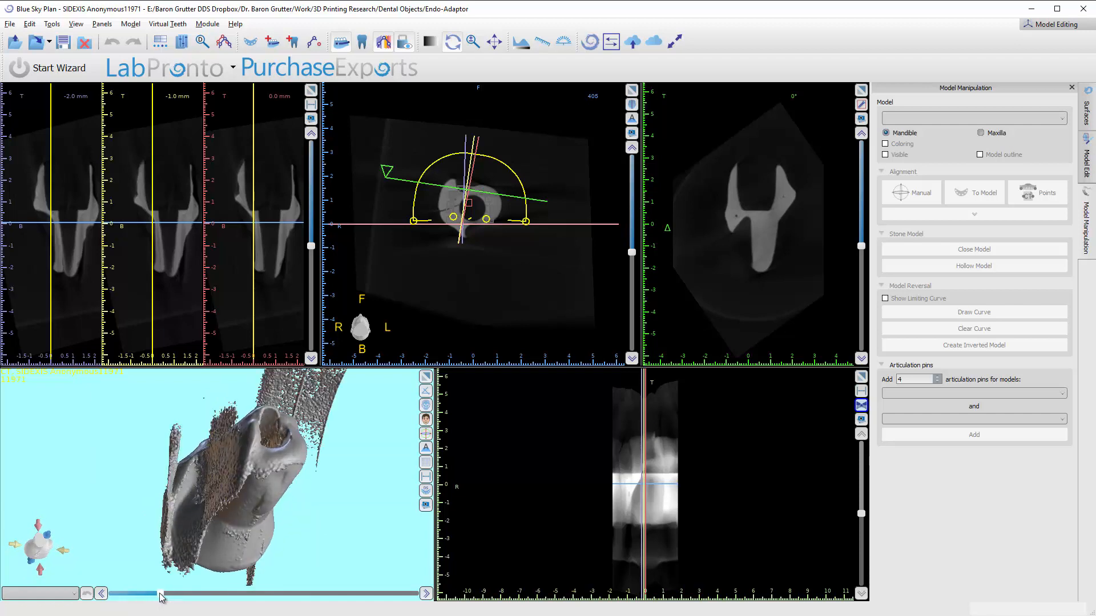
Step: Check the impression at a slightly lower density threshold, and raise the threshold enough to clear the surrounding scatter
drag(246, 453, 200, 474)
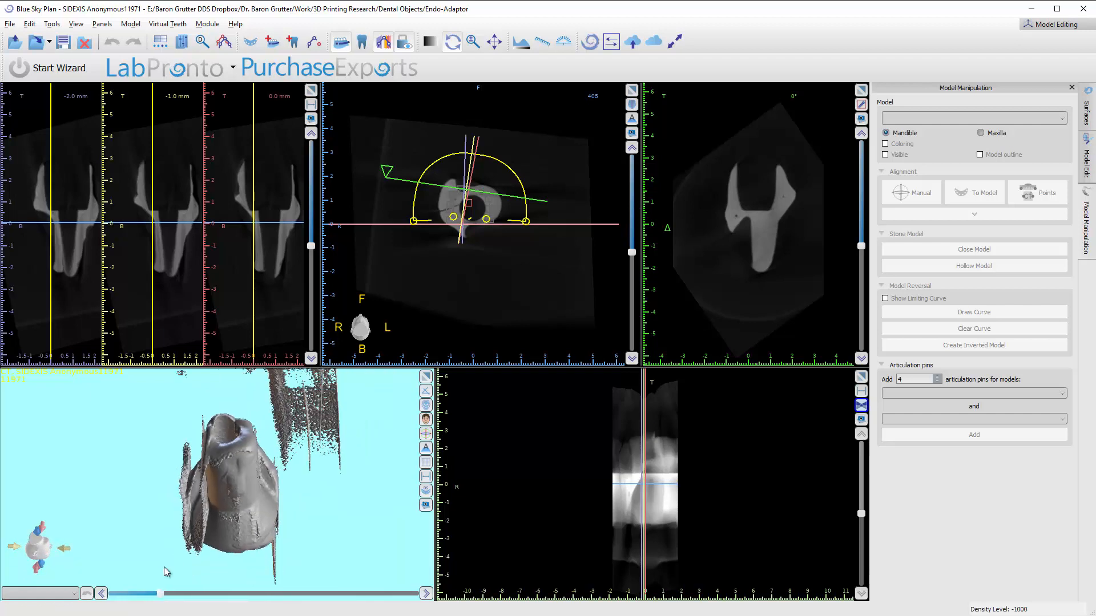
drag(158, 594, 157, 593)
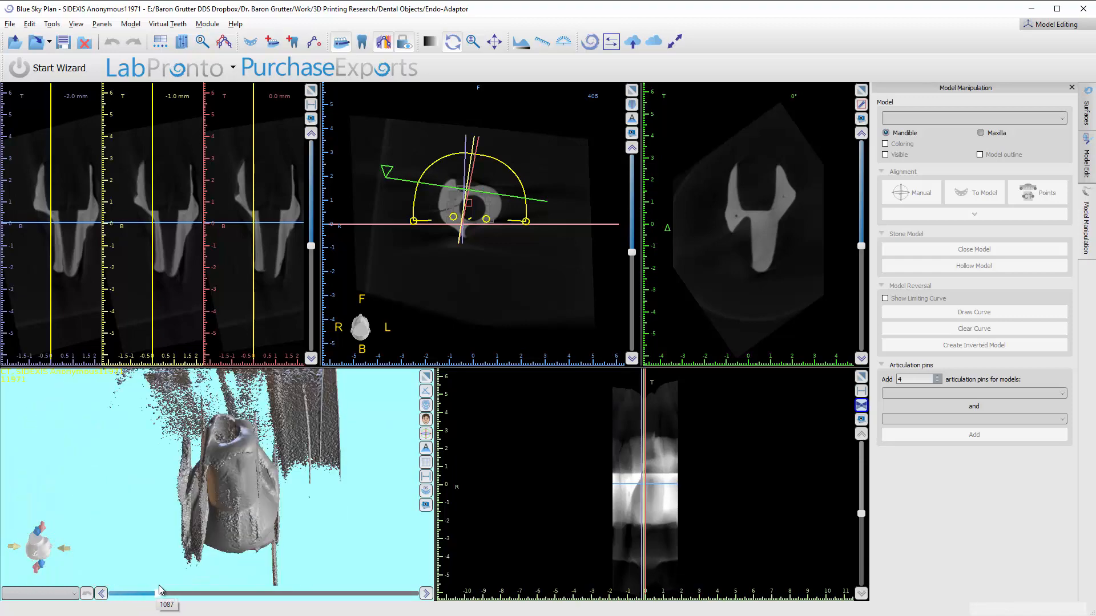
drag(246, 463, 102, 471)
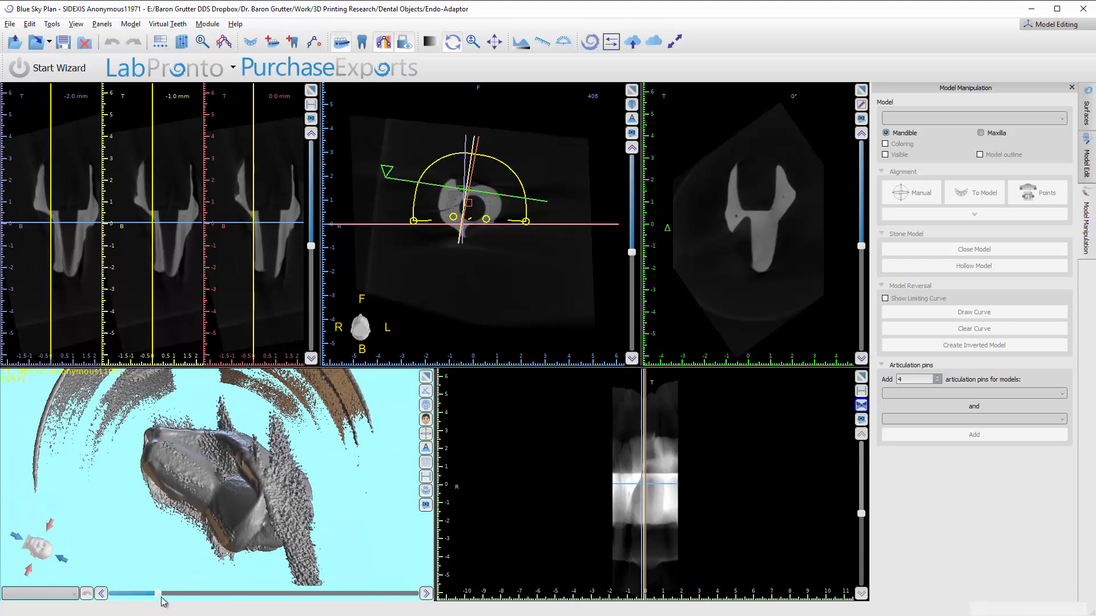
drag(158, 594, 168, 607)
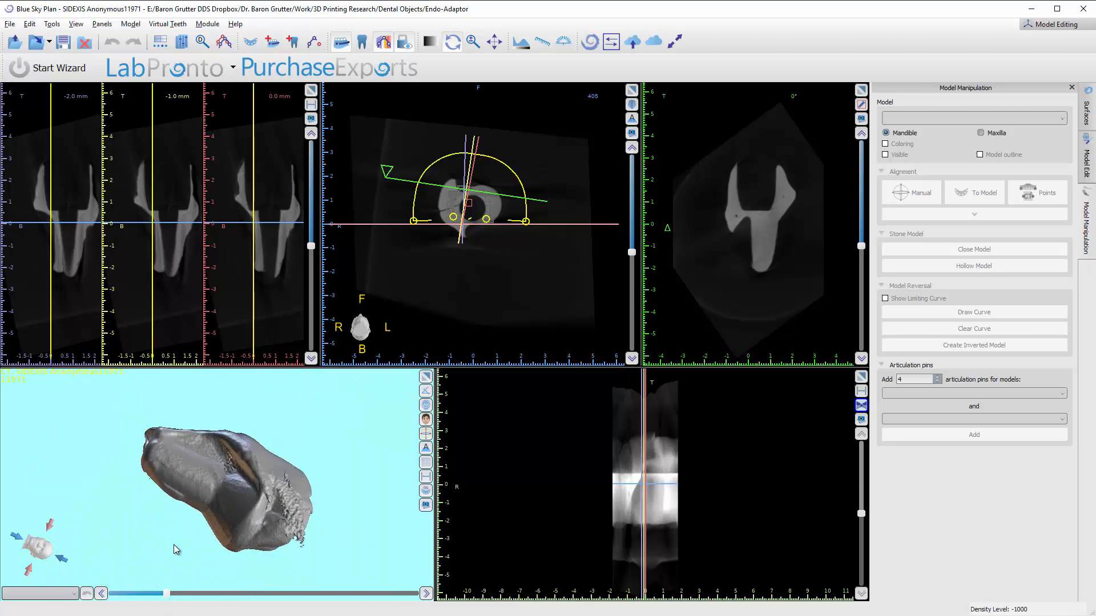
Step: Inspect the impression's central bore and outer walls in 3D, and fine-tune the density threshold slightly upward
drag(297, 508, 241, 520)
scroll(321, 547, up, 3)
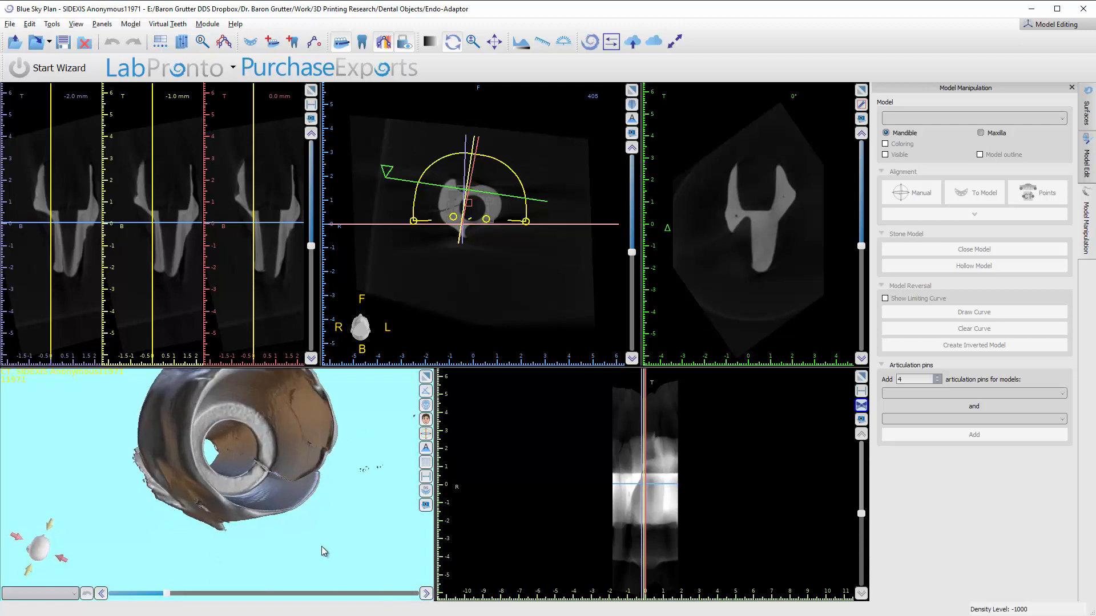
drag(321, 547, 205, 399)
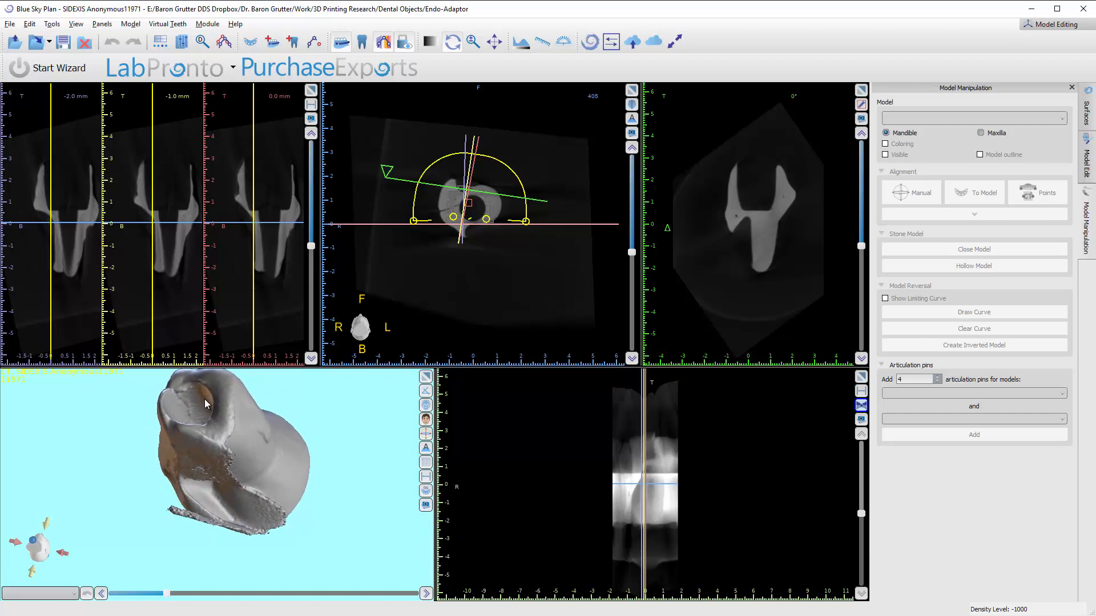
drag(204, 399, 203, 433)
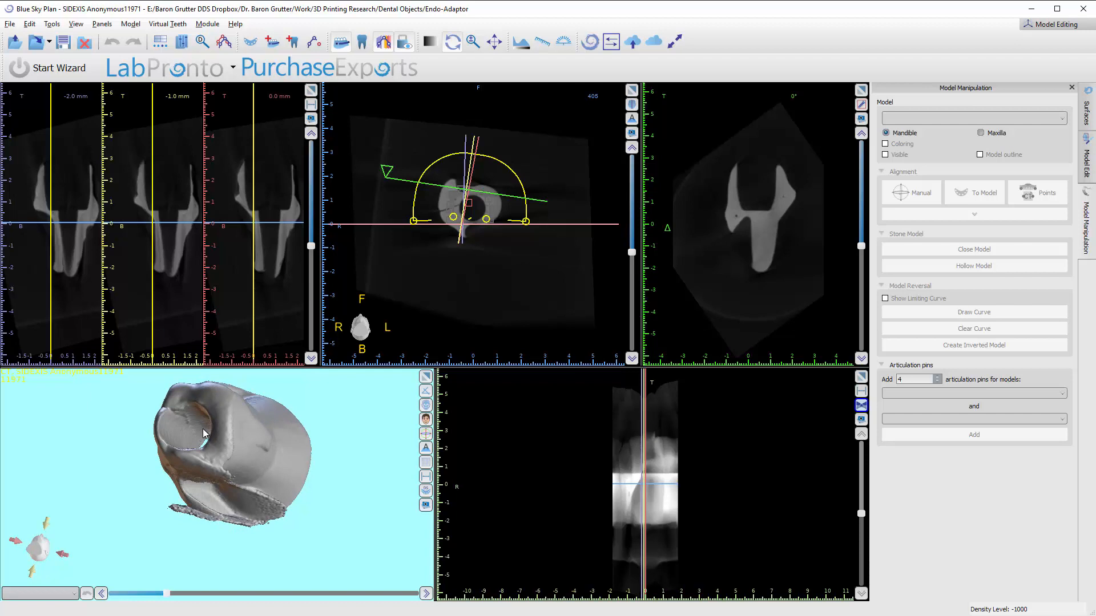
drag(204, 434, 215, 427)
drag(170, 596, 263, 446)
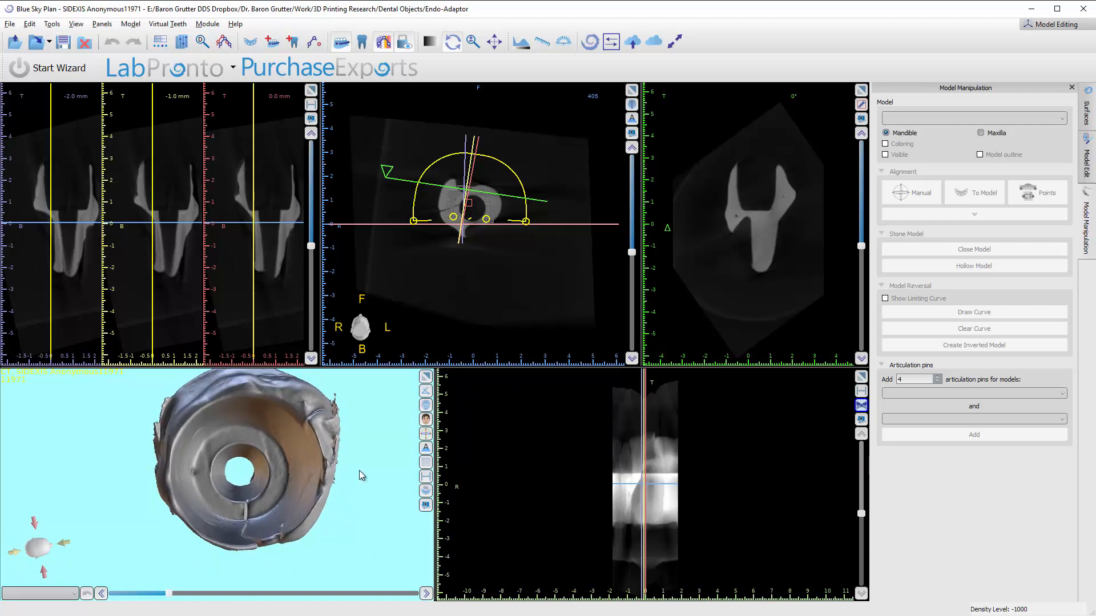
Step: Create a surface model from the Original CT surface
click(1084, 111)
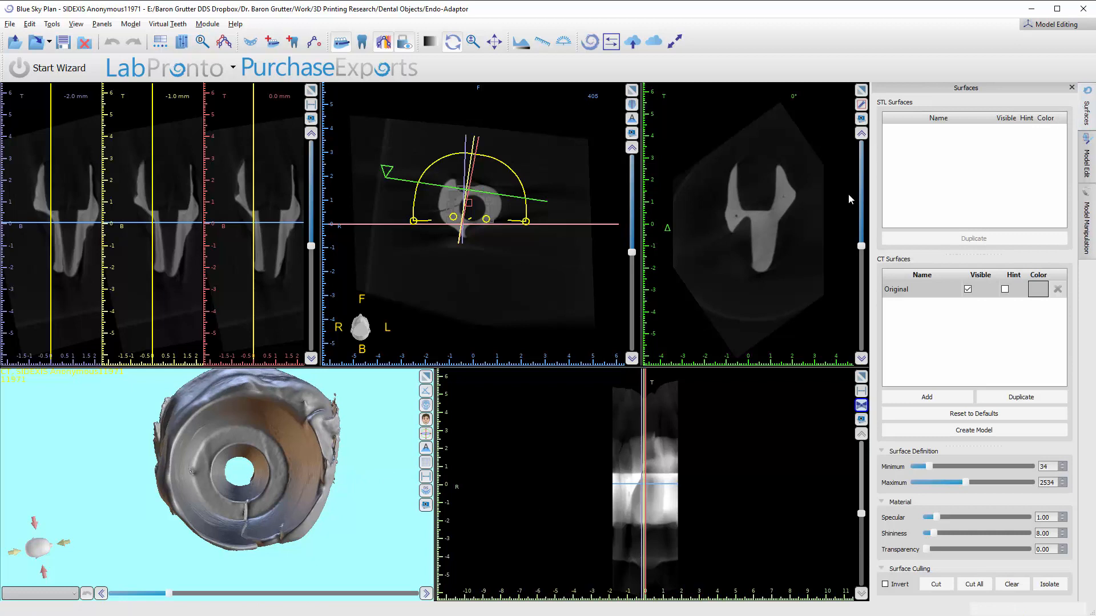
click(938, 434)
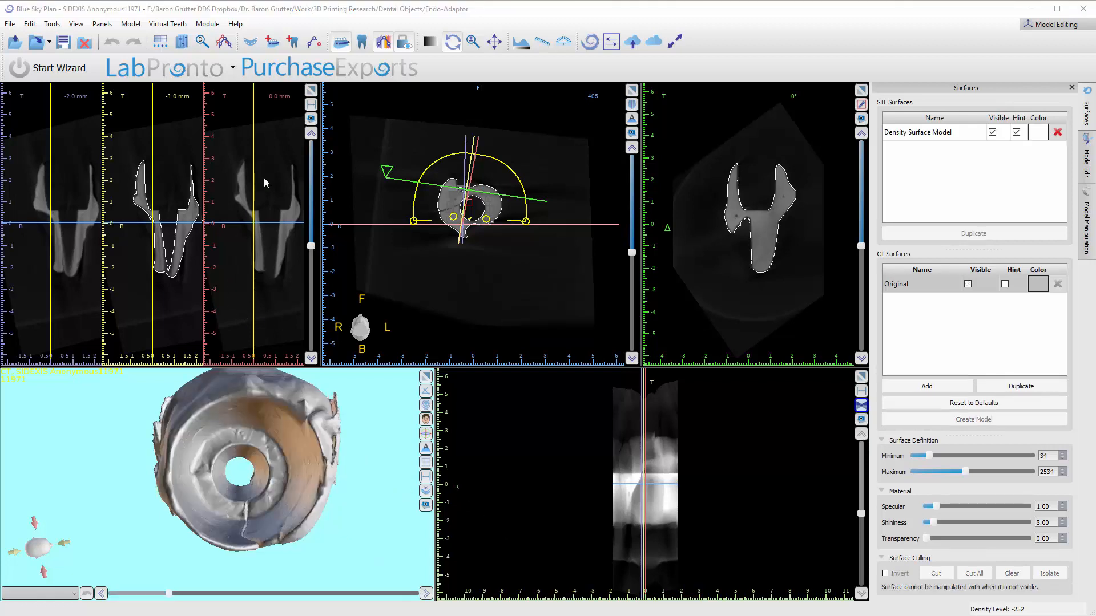
Step: Enlarge the rotating cross-section view and examine how the model outline follows the impression at different slice angles
click(861, 91)
scroll(604, 375, up, 5)
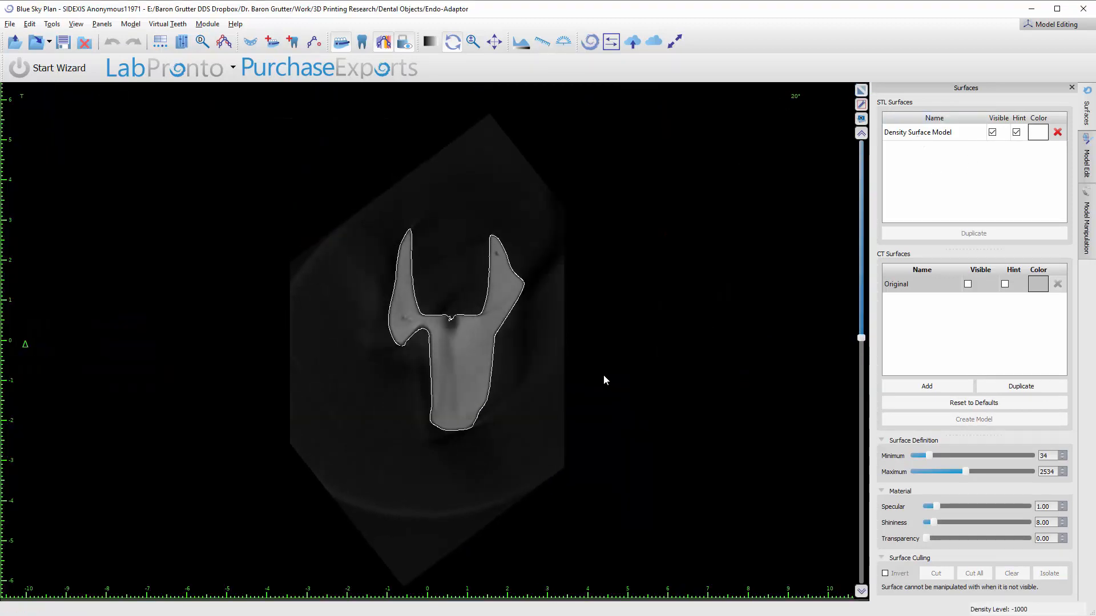
scroll(604, 376, up, 10)
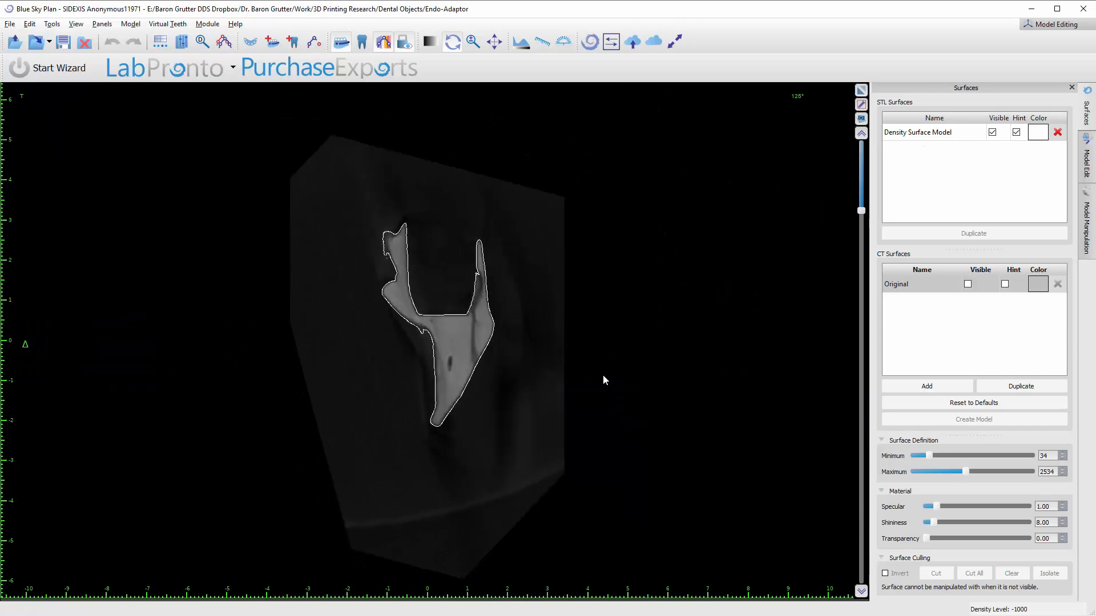
scroll(603, 375, up, 3)
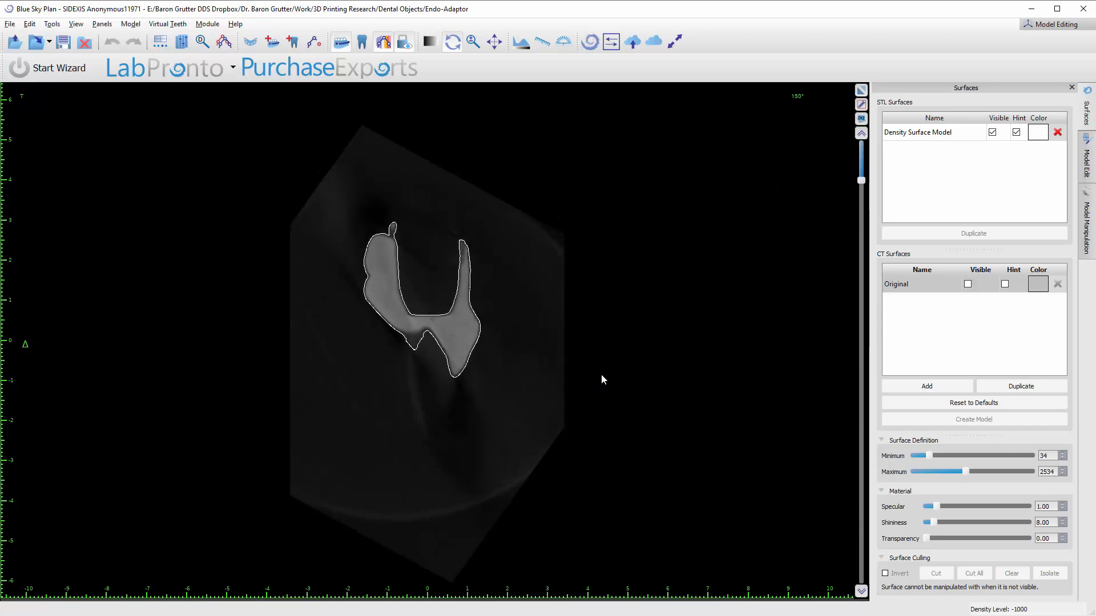
scroll(601, 375, down, 4)
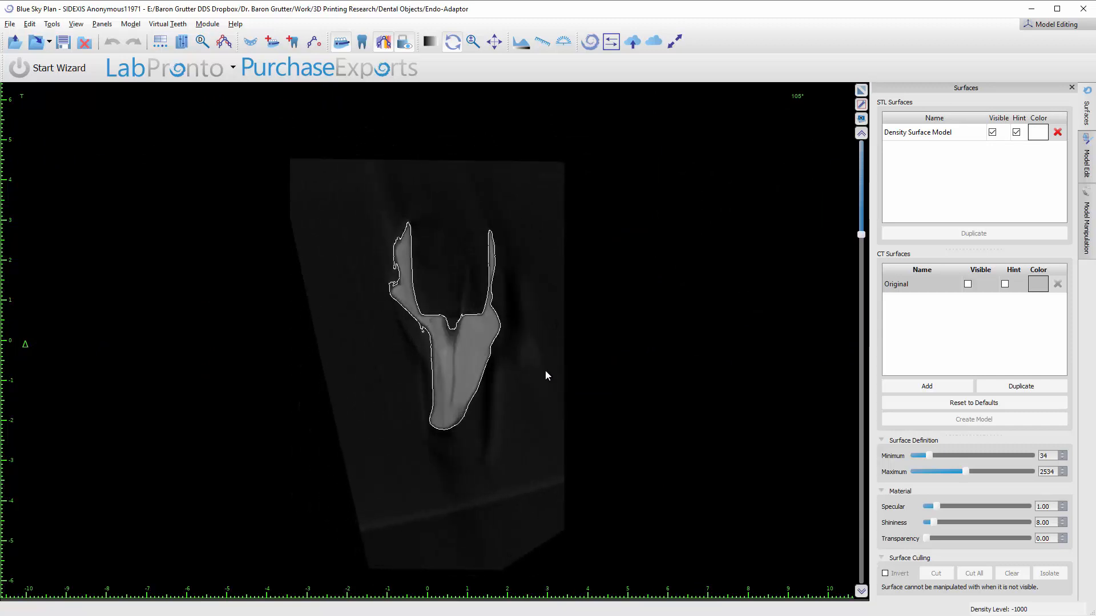
right_drag(542, 228, 578, 351)
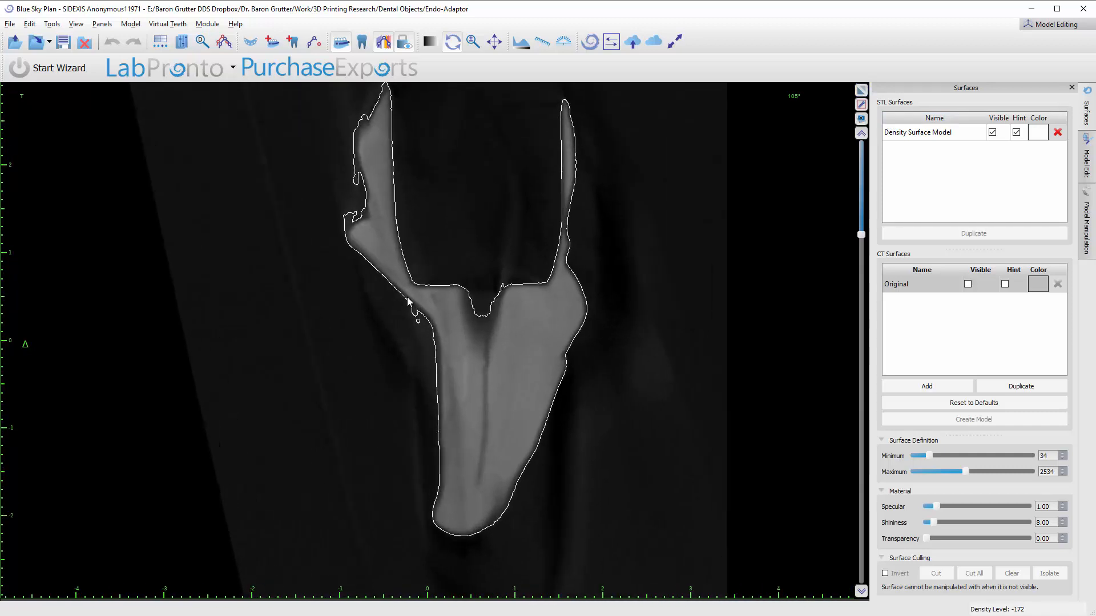
scroll(542, 437, down, 5)
scroll(541, 436, up, 6)
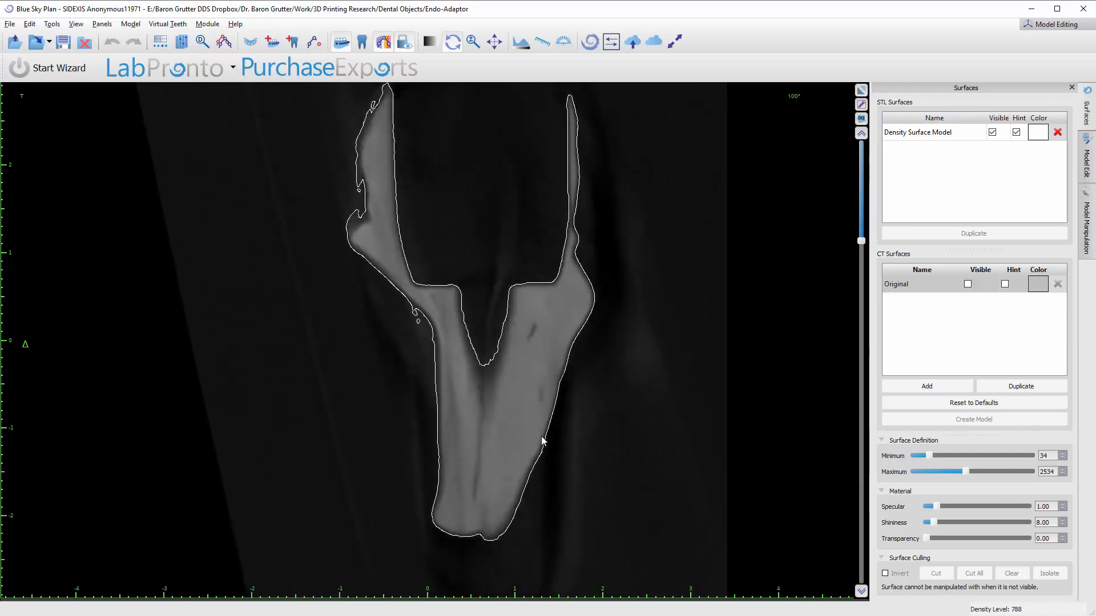
scroll(541, 436, down, 9)
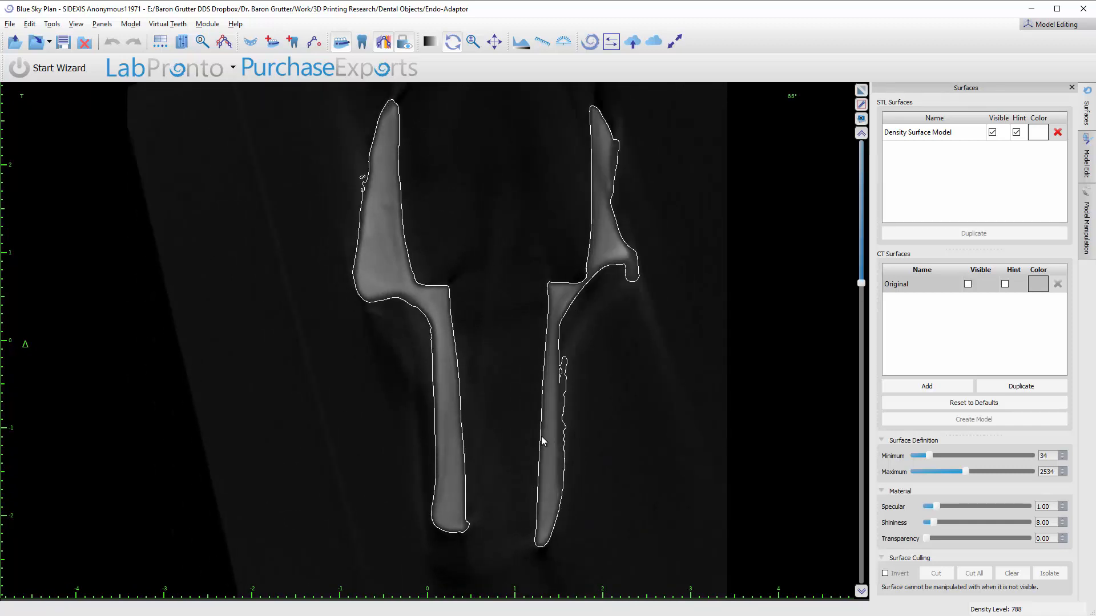
scroll(541, 436, down, 1)
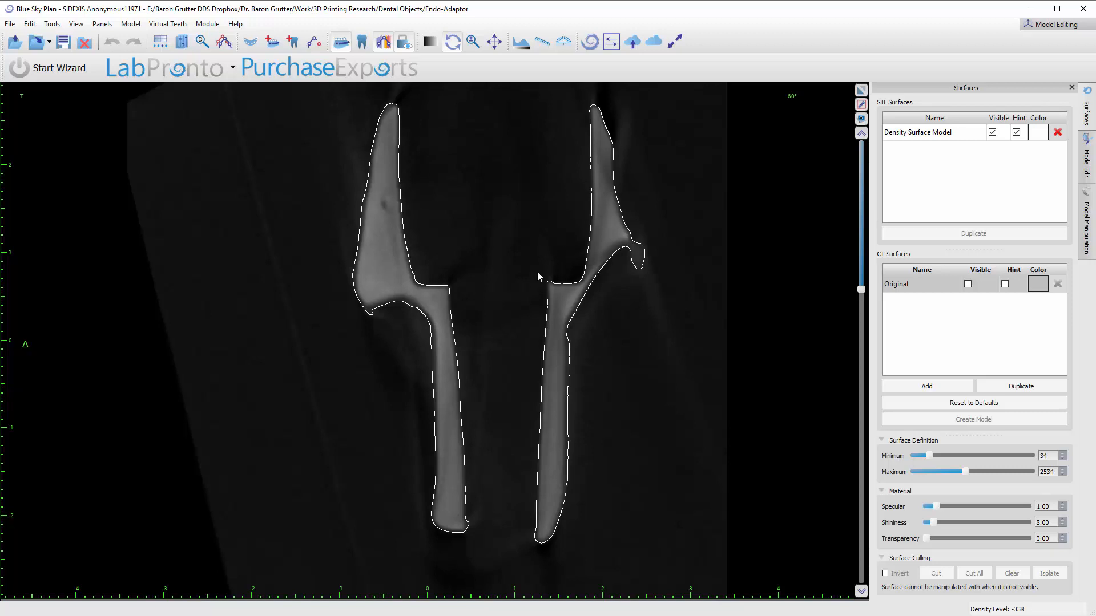
scroll(537, 276, down, 8)
scroll(537, 277, up, 12)
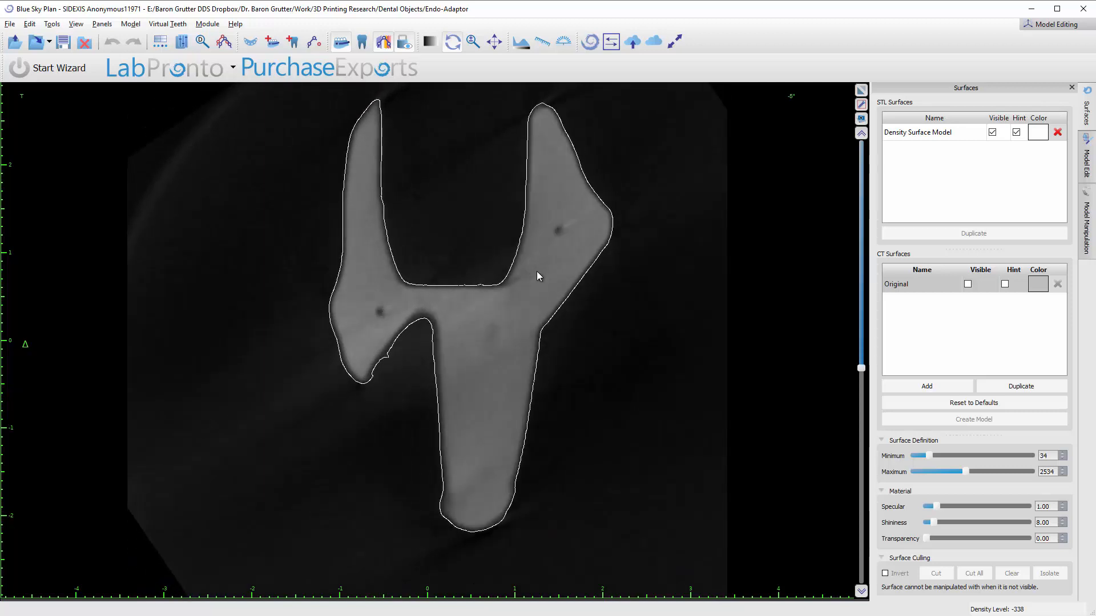
scroll(537, 277, down, 4)
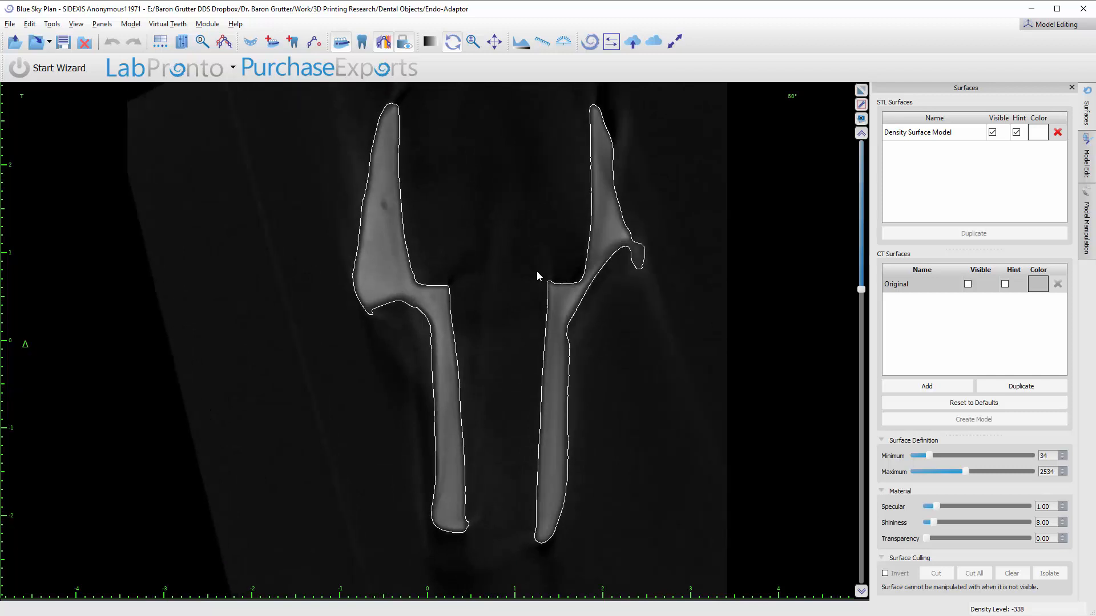
Step: Check the model outline against the impression at further slice angles, and show the model from the front in 3D
scroll(537, 276, up, 6)
scroll(537, 276, down, 4)
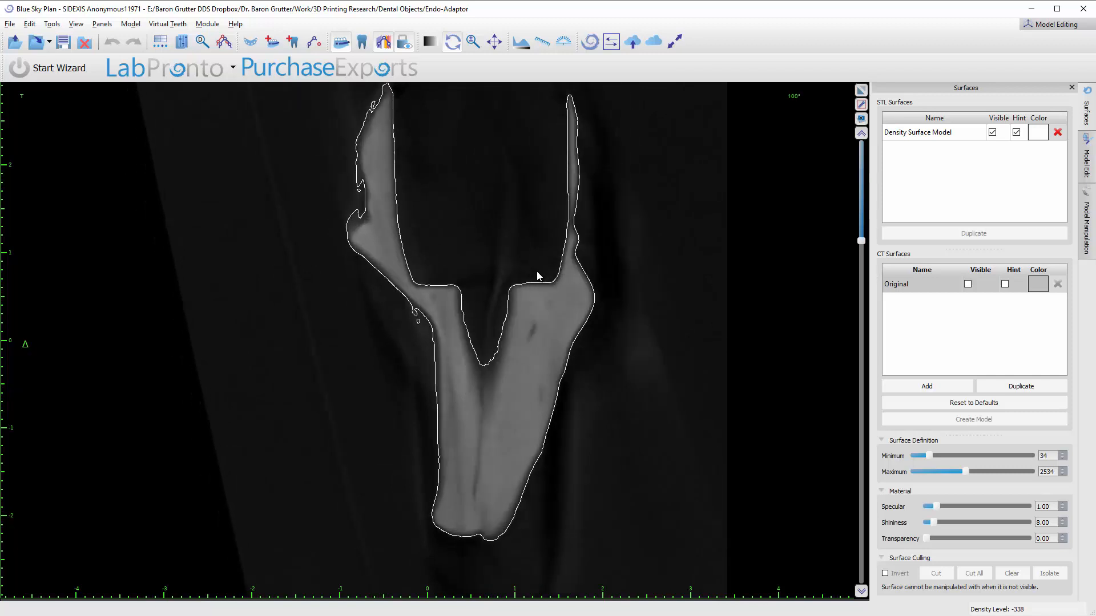
scroll(537, 276, down, 11)
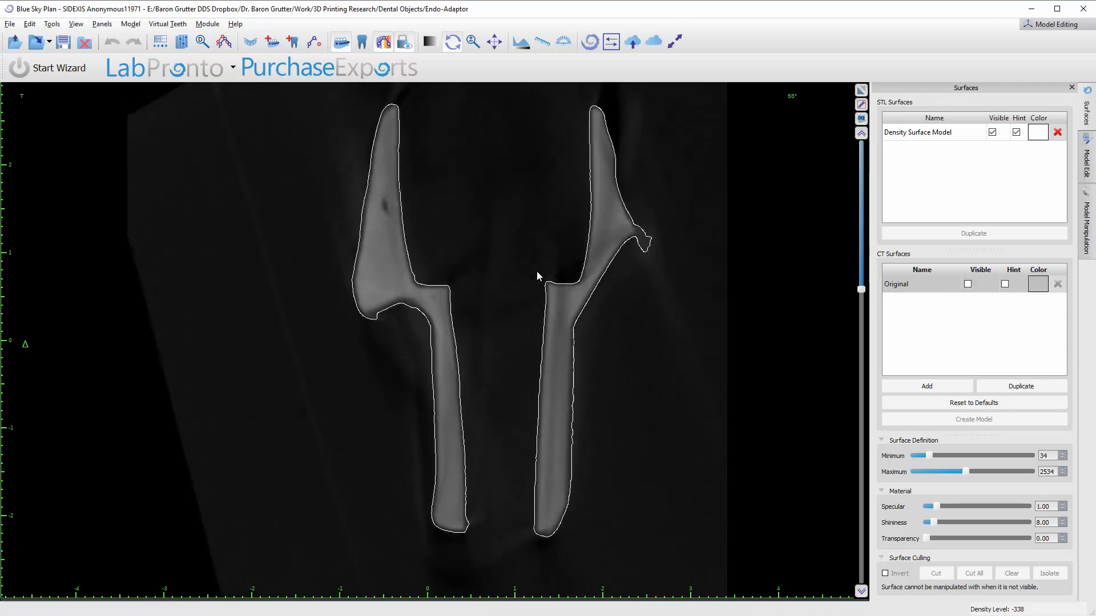
scroll(537, 276, up, 9)
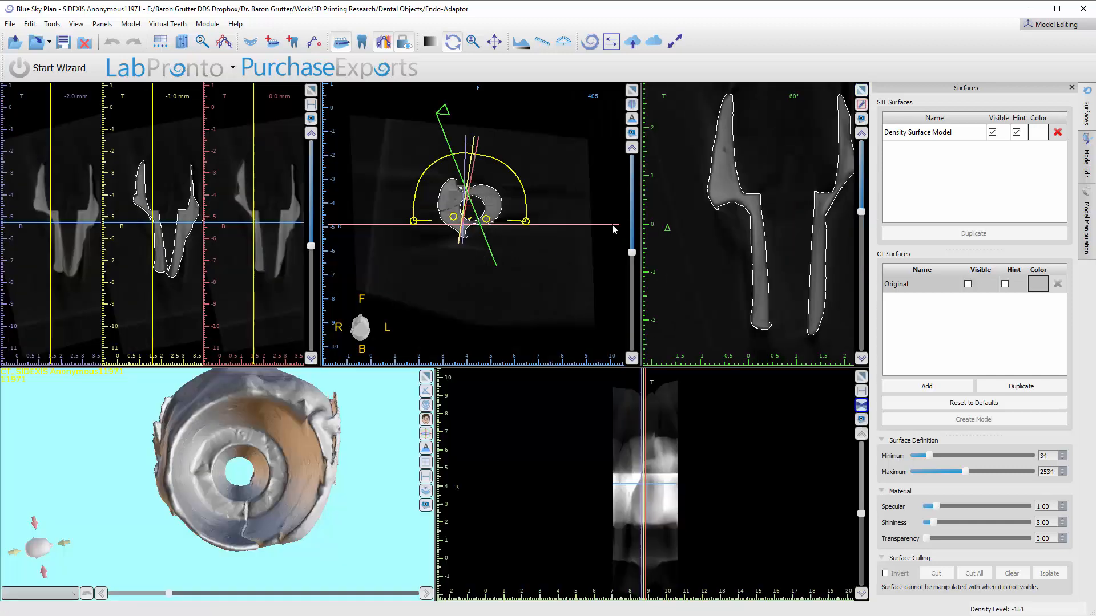
click(862, 91)
click(65, 547)
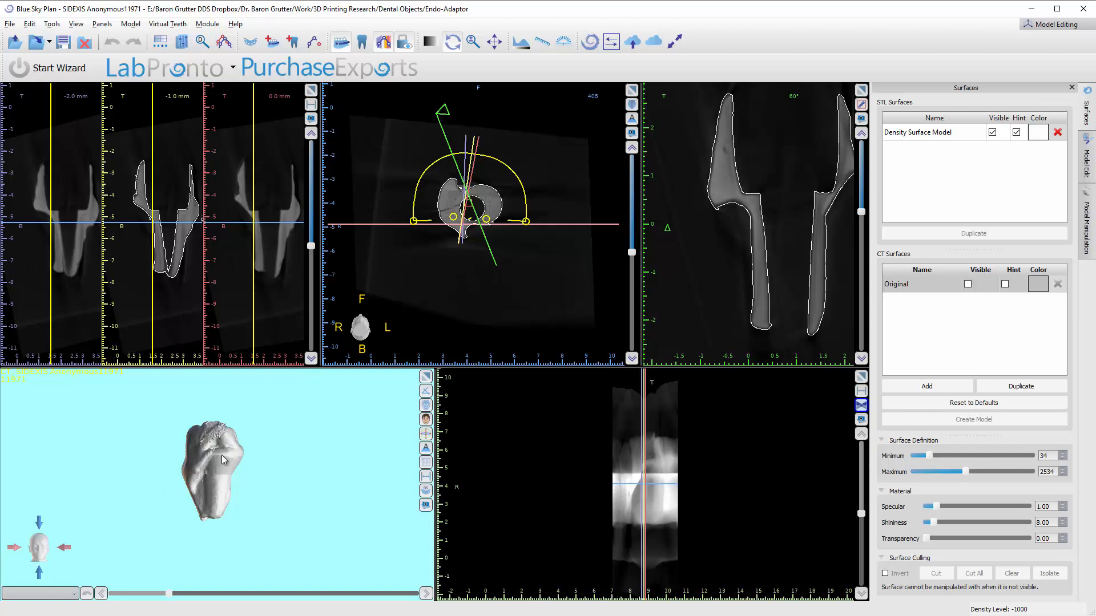
Step: Enlarge the rotating cross-section and compare the model outline with the impression's inner walls, bore and outer flanges through all angles
click(861, 89)
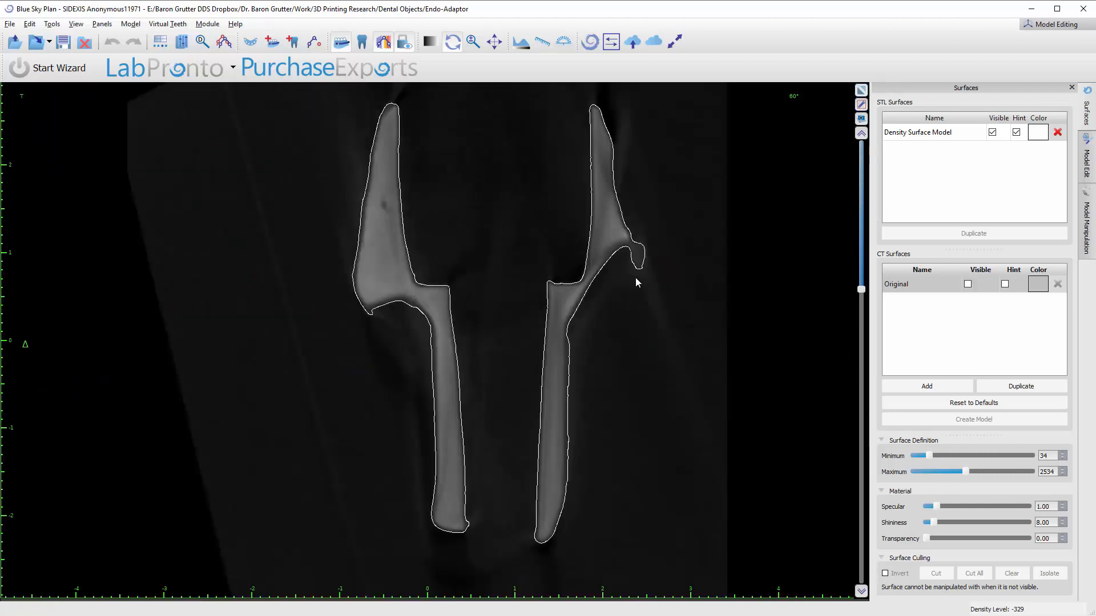
scroll(588, 282, down, 5)
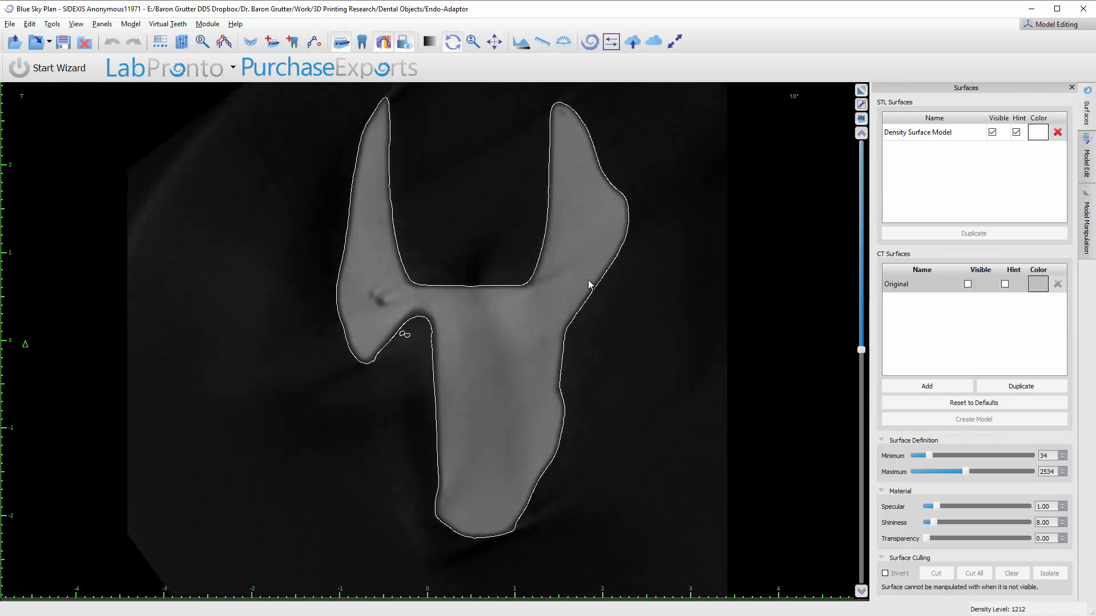
scroll(589, 283, down, 2)
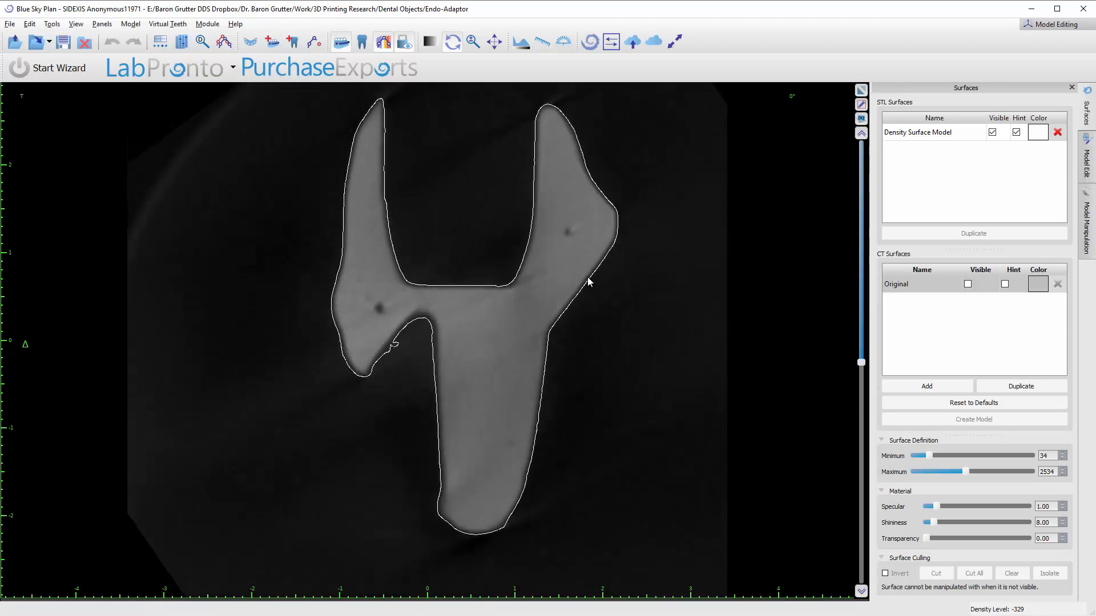
scroll(589, 281, up, 9)
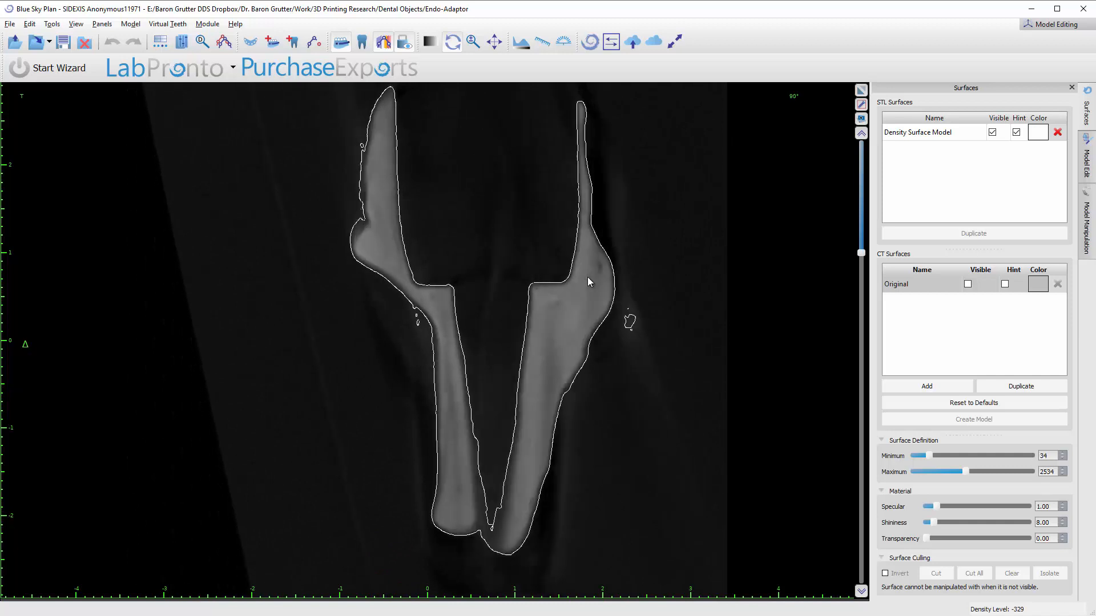
scroll(588, 281, down, 4)
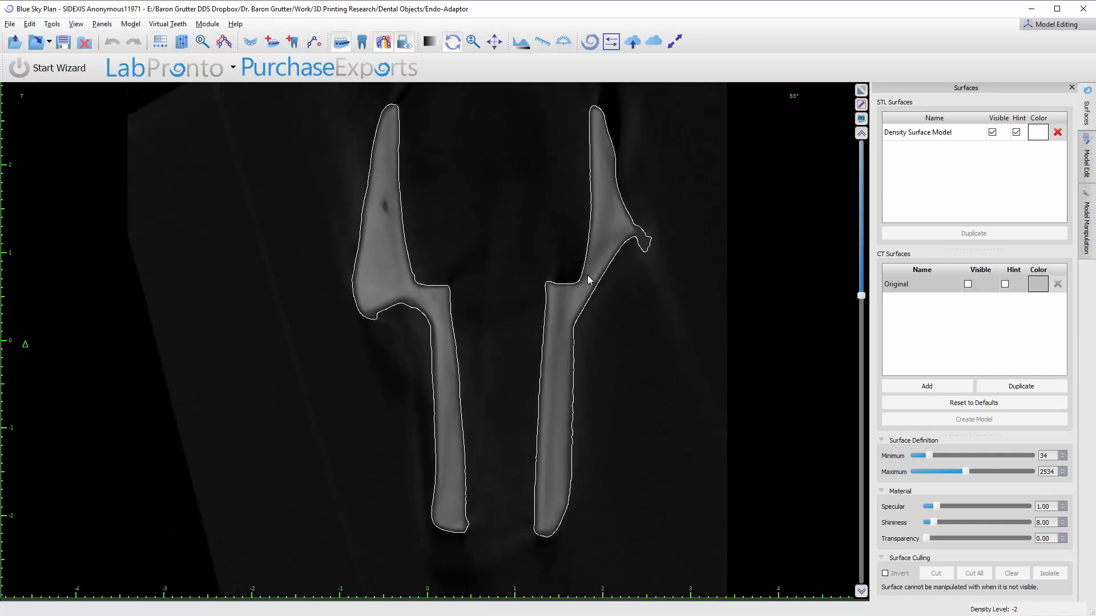
scroll(589, 280, down, 3)
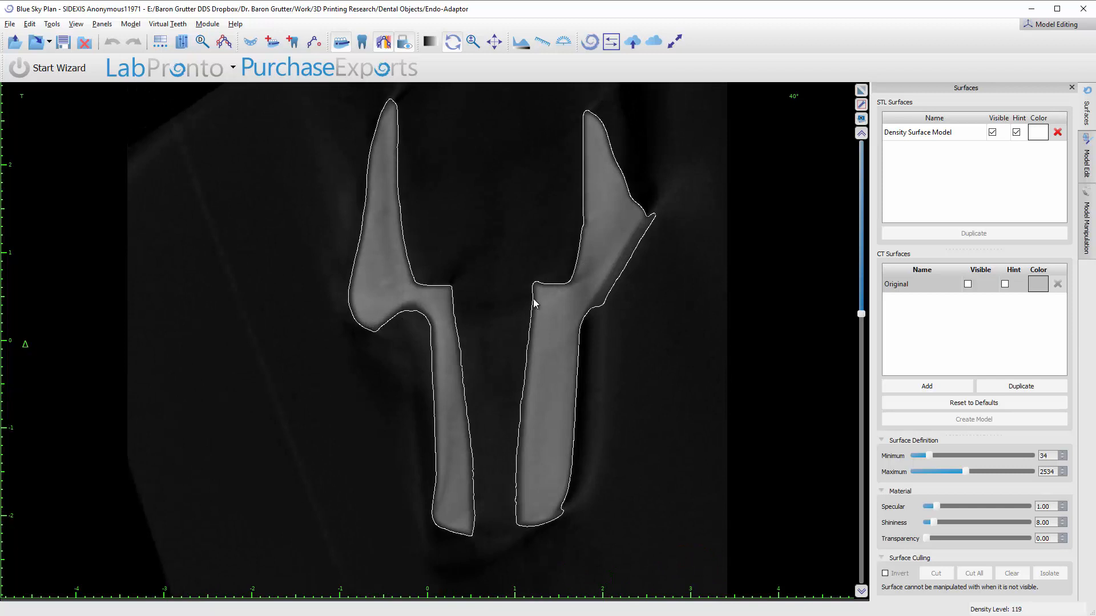
scroll(534, 299, up, 3)
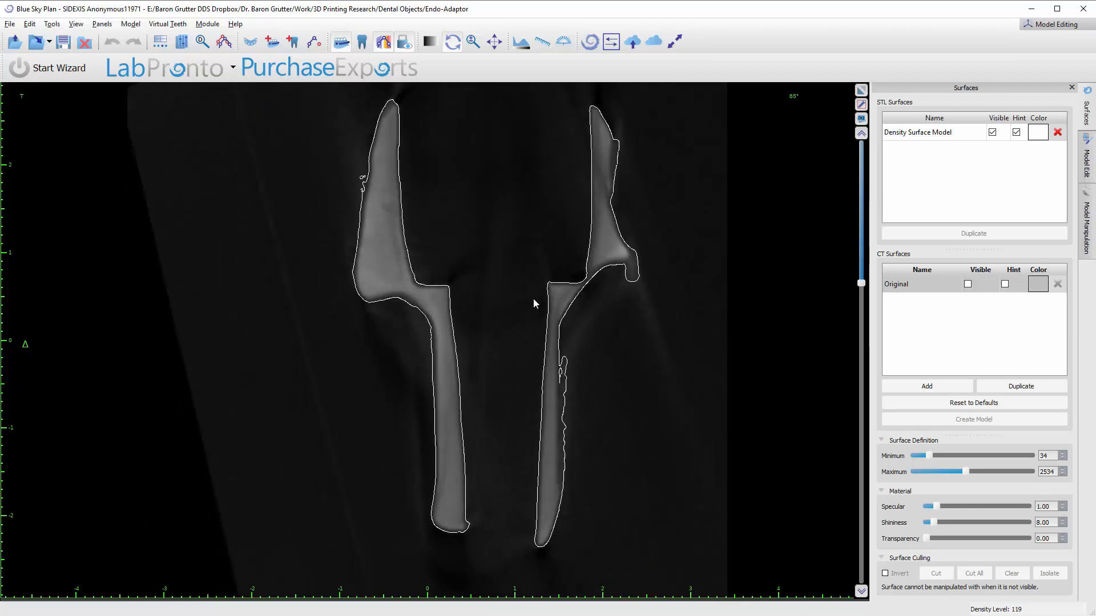
scroll(534, 299, down, 13)
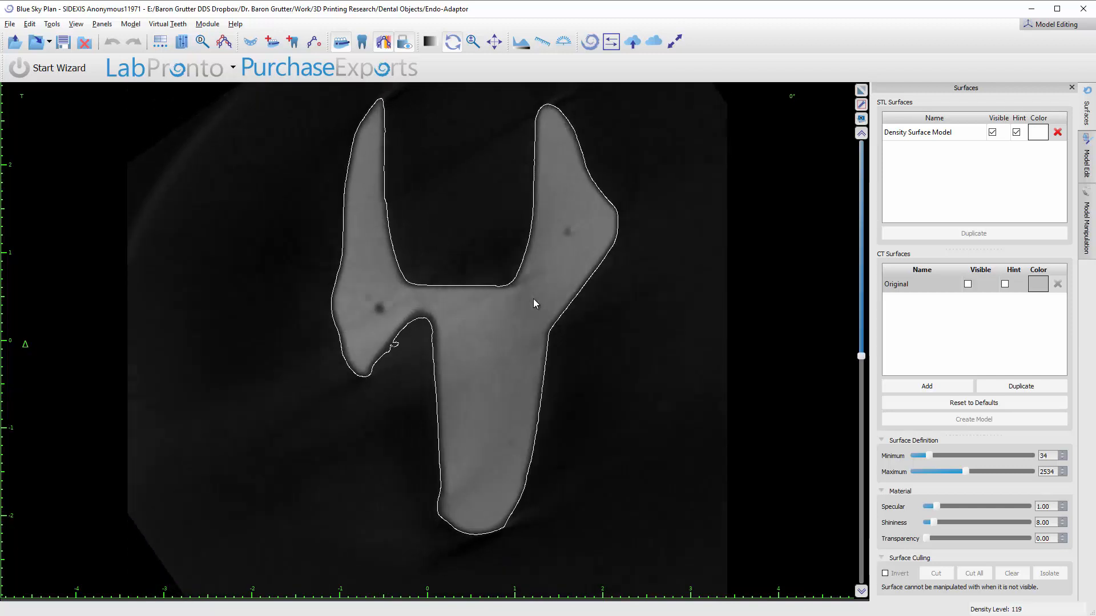
scroll(533, 299, up, 5)
scroll(542, 377, up, 9)
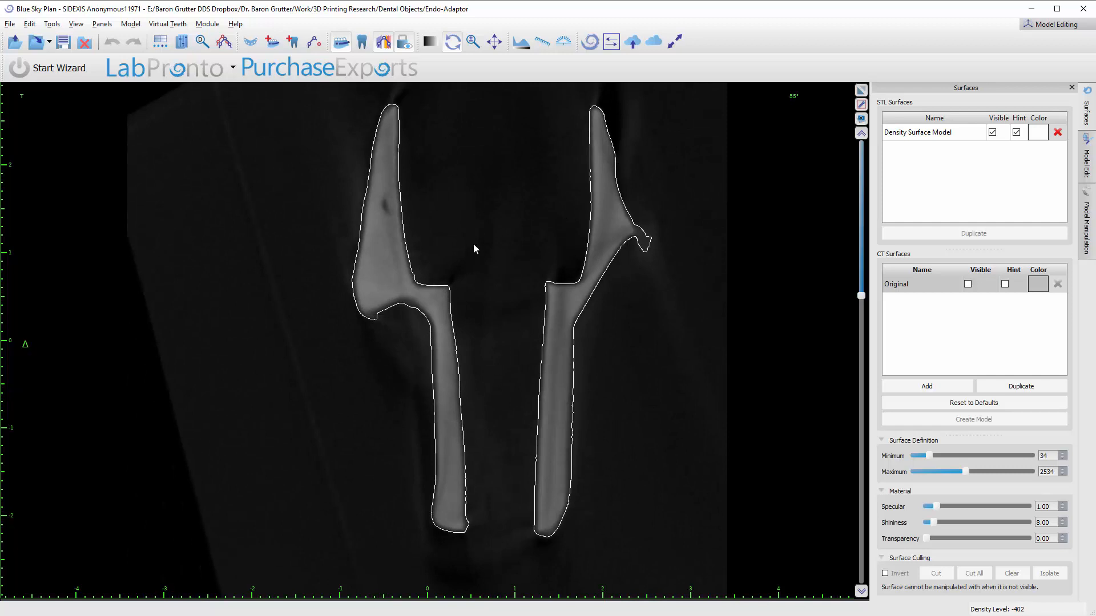
scroll(476, 263, down, 2)
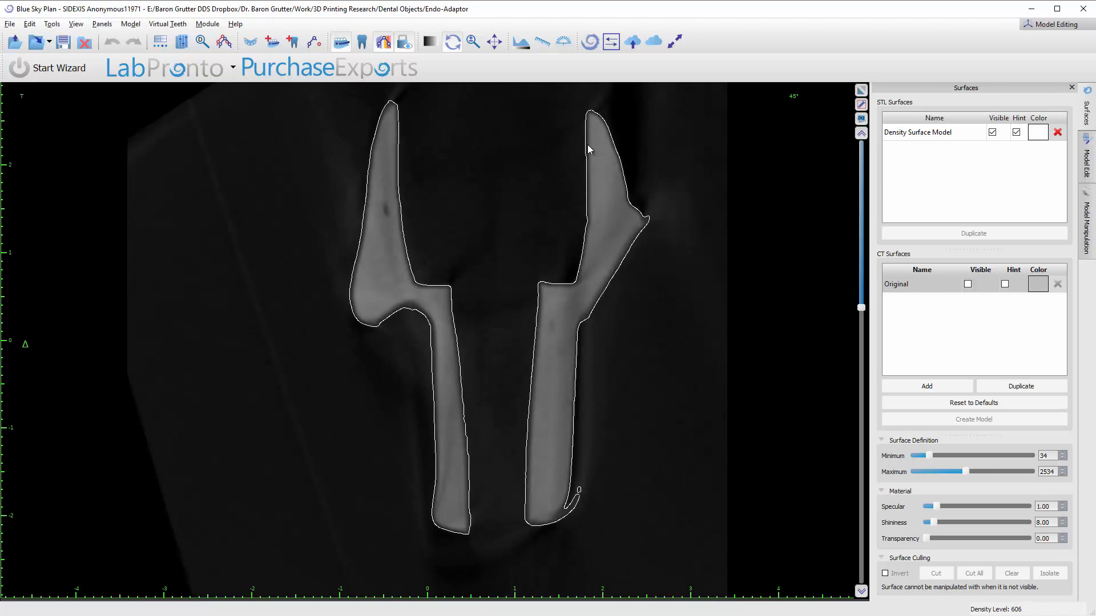
scroll(509, 222, up, 8)
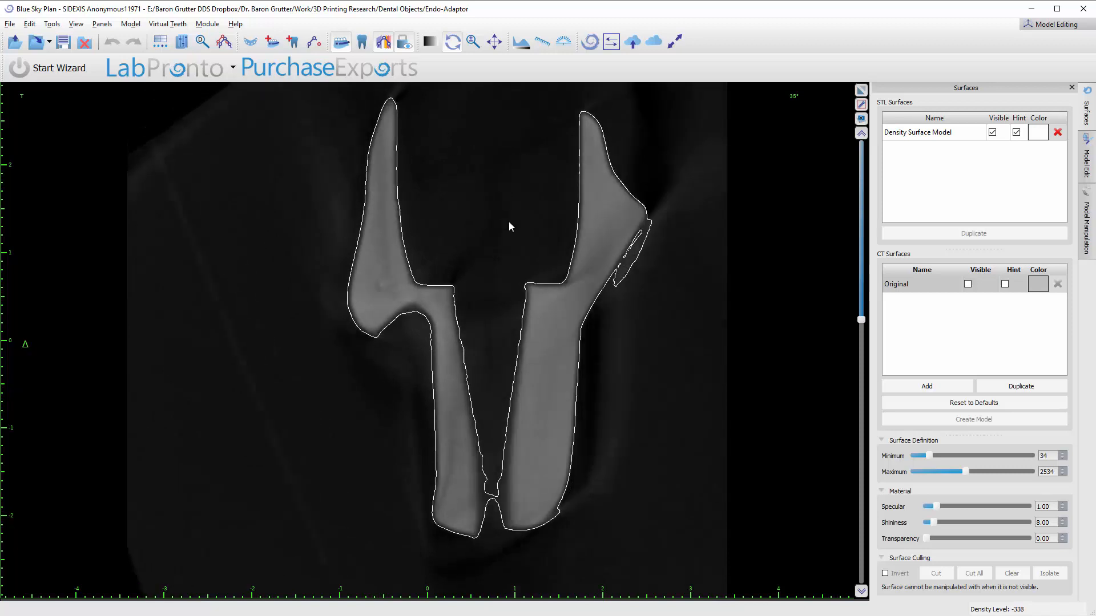
scroll(509, 226, down, 4)
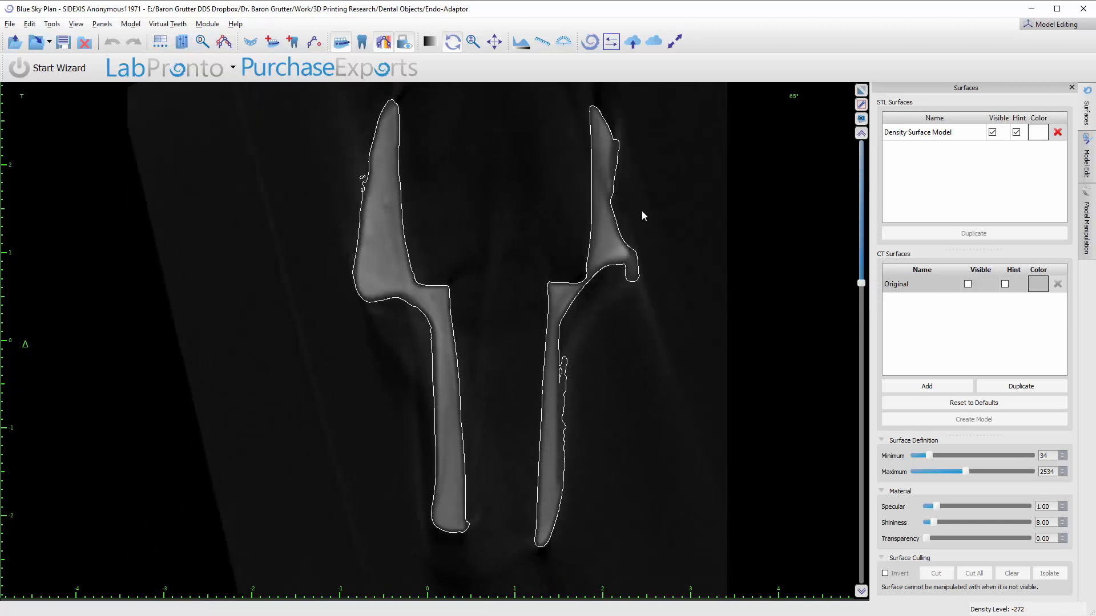
scroll(569, 359, down, 4)
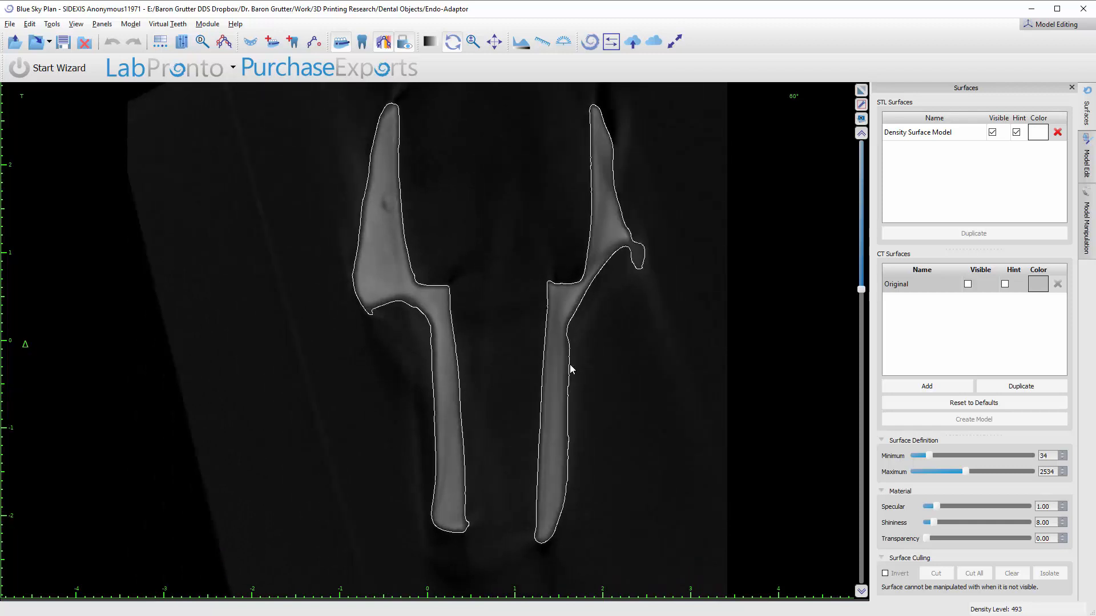
scroll(736, 264, down, 3)
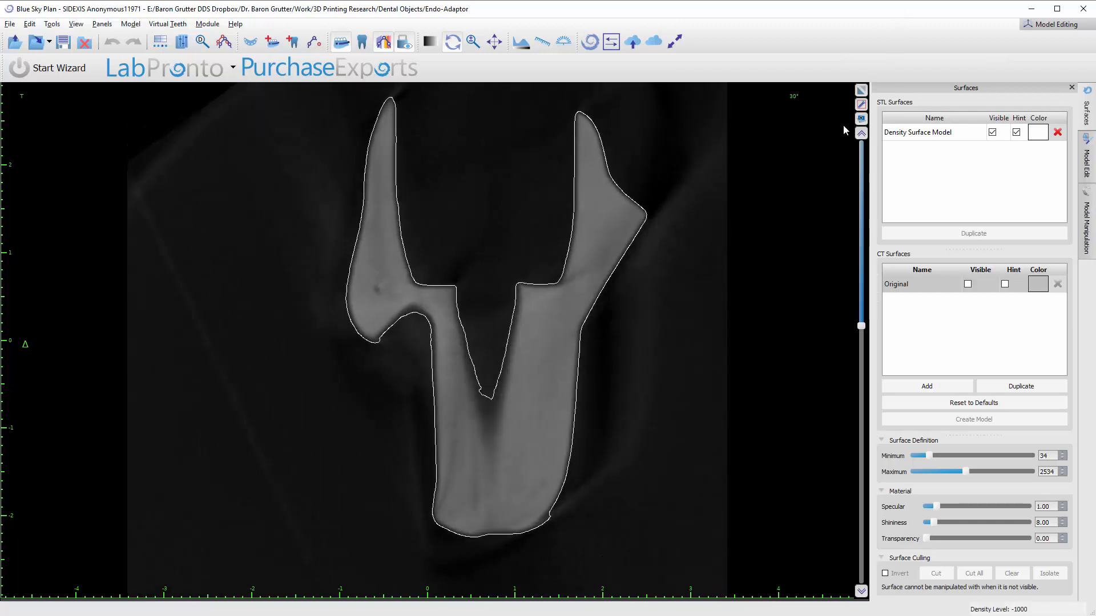
click(858, 107)
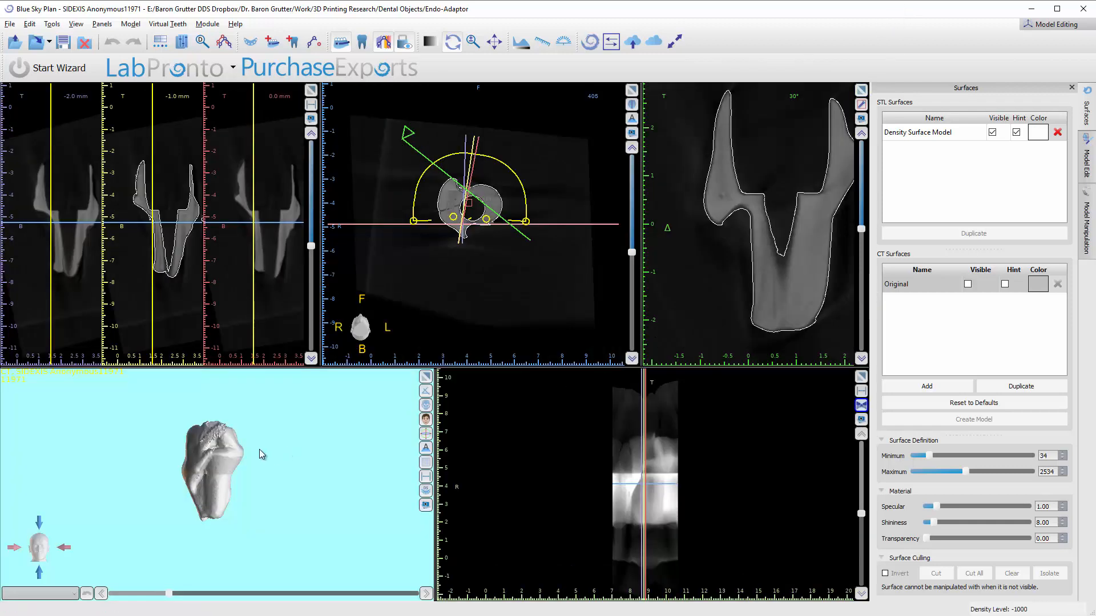
Step: Turn the model in 3D and toggle the Original CT surface's visibility, leaving it hidden
drag(300, 426, 415, 403)
click(967, 284)
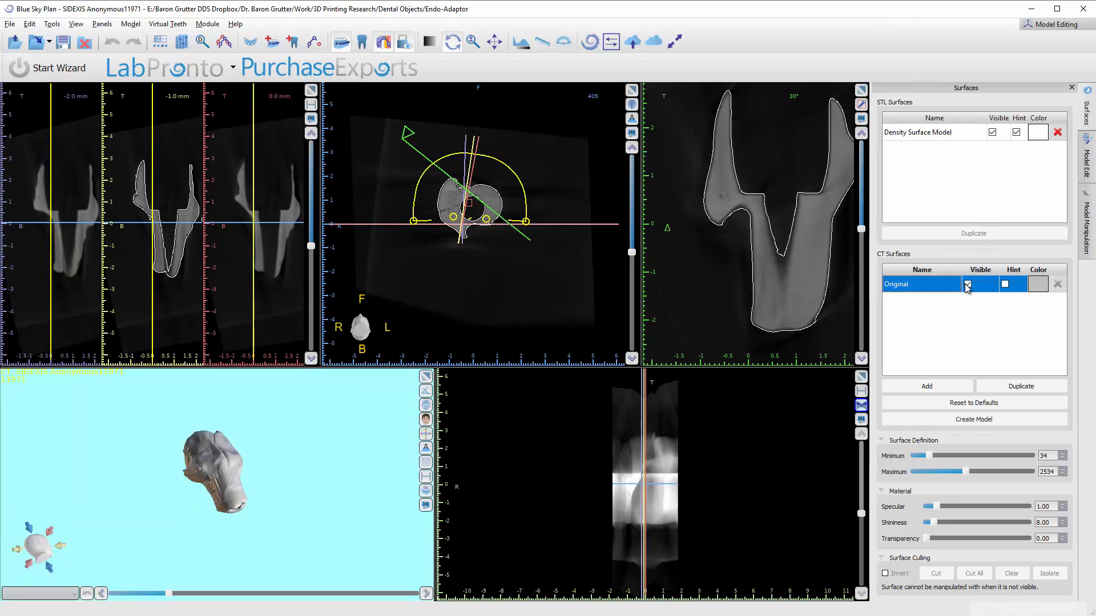
click(967, 290)
click(968, 290)
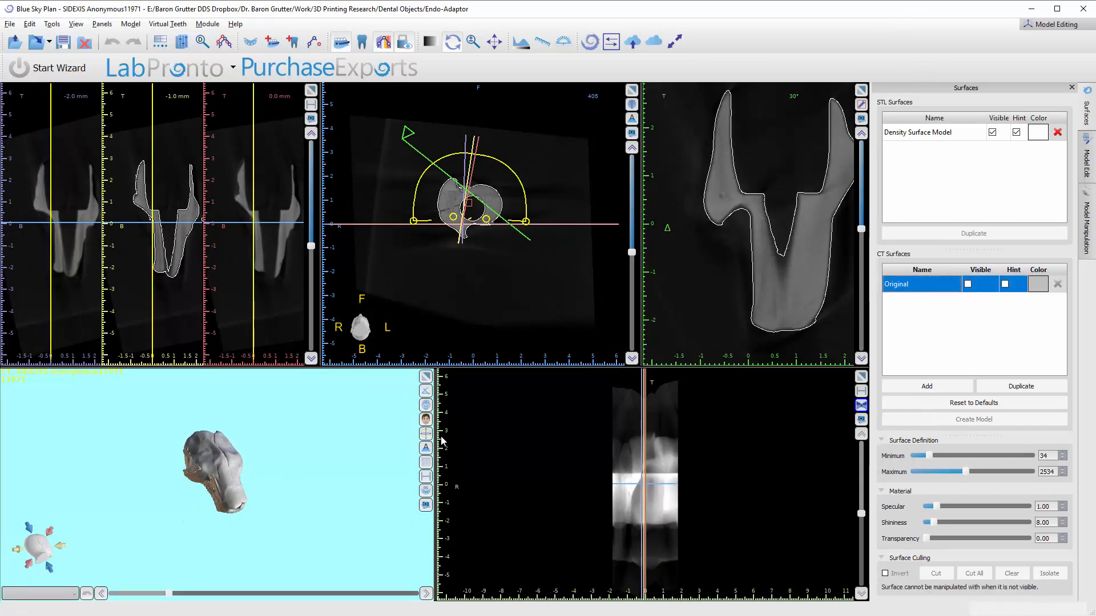
Step: Change the Density Surface Model's colour to light yellow (#ffff7f) and view the recoloured model in 3D
click(1038, 133)
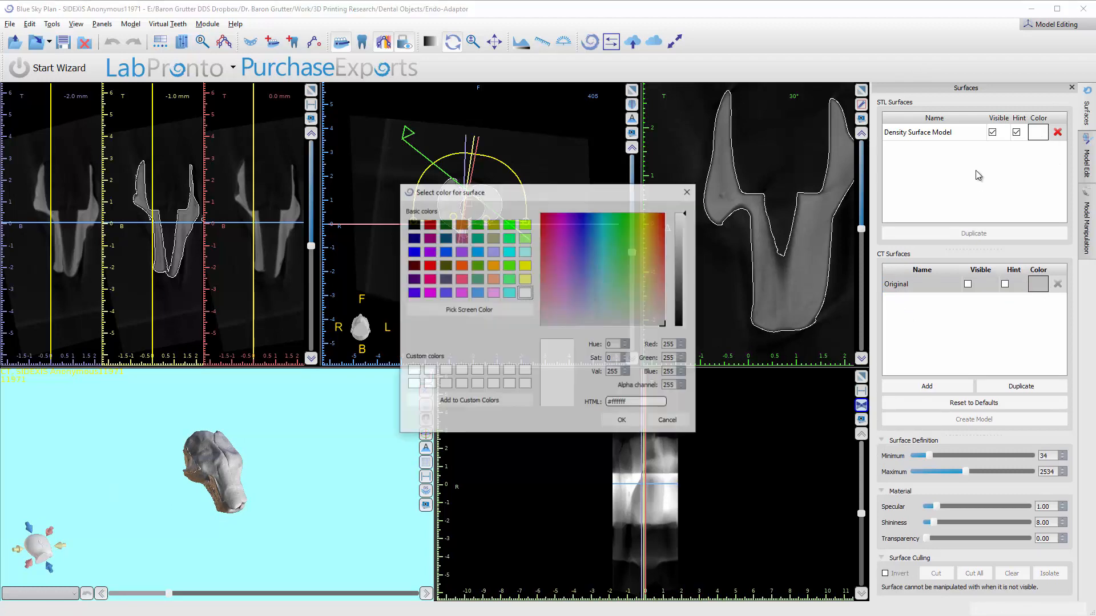
click(525, 278)
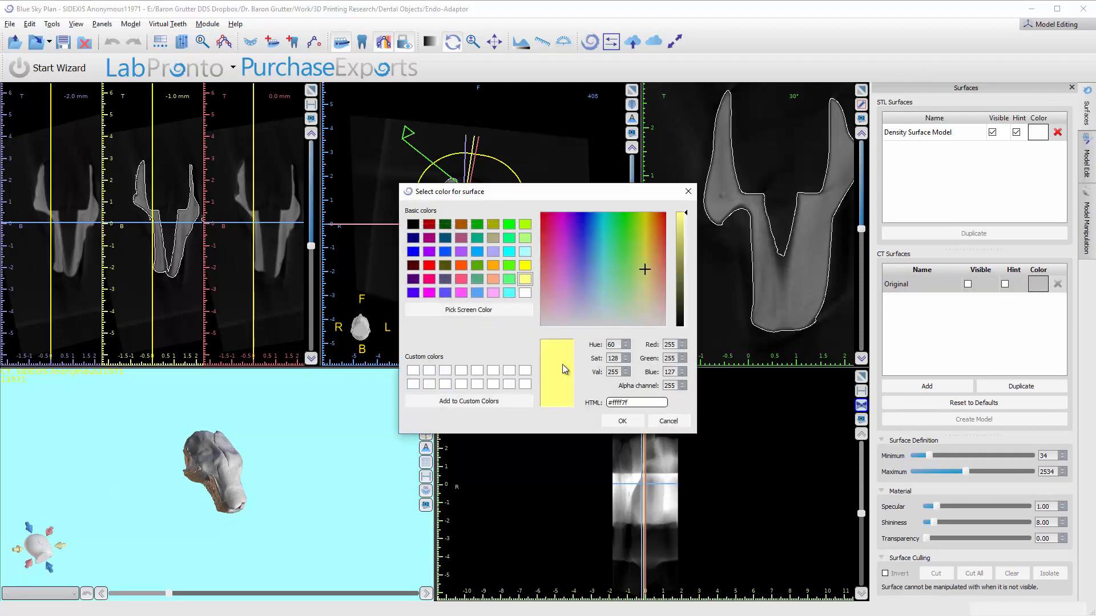
click(622, 420)
drag(266, 458, 254, 435)
Step: Start exporting the Density Surface Model at Very High quality as separate files to a folder
click(10, 24)
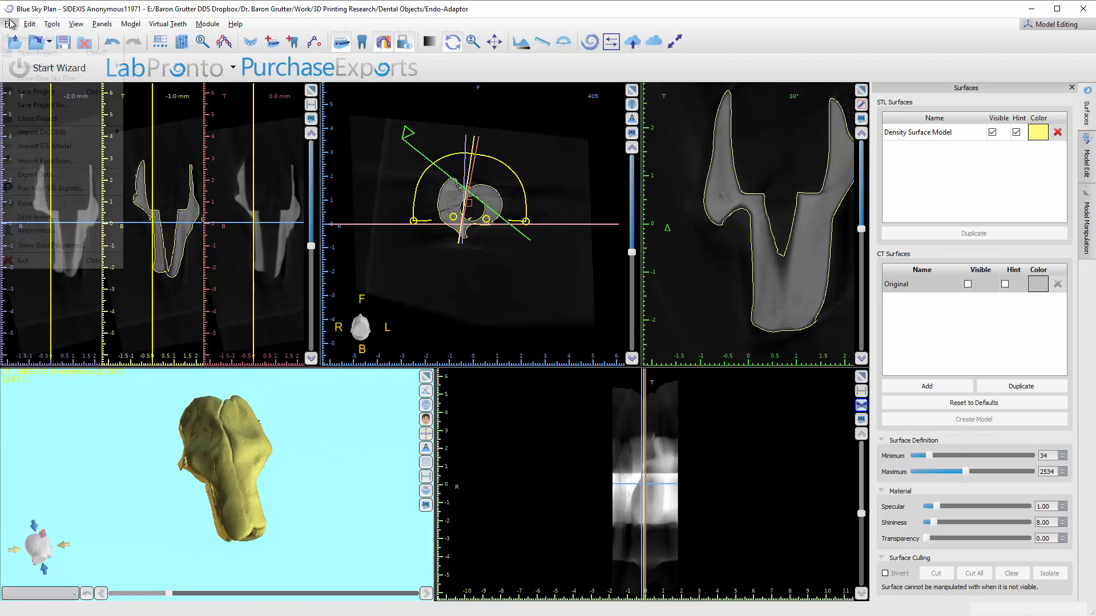
click(31, 175)
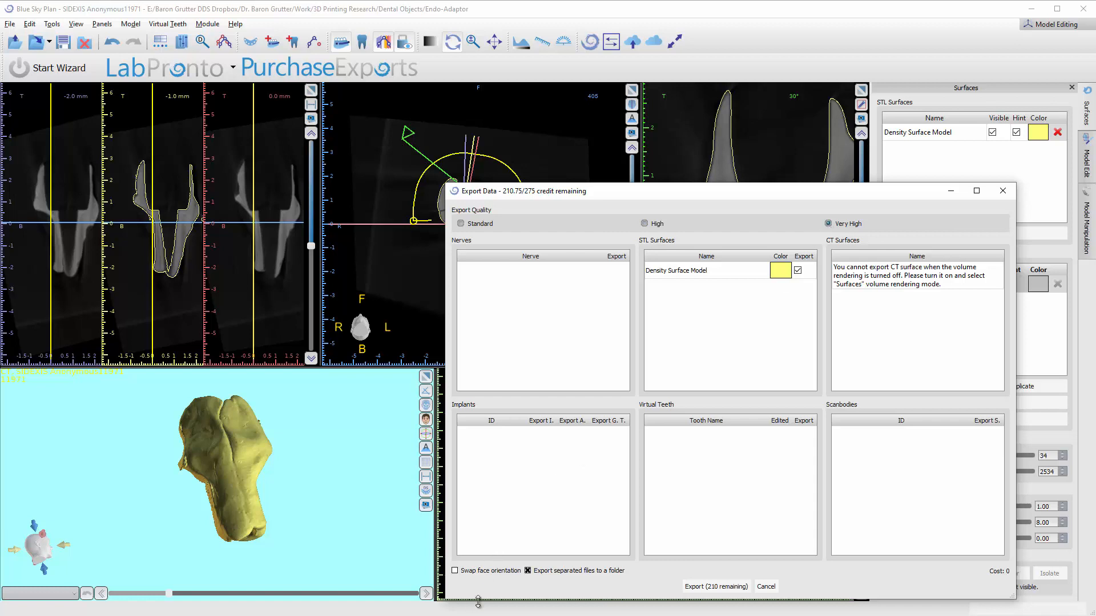
click(717, 587)
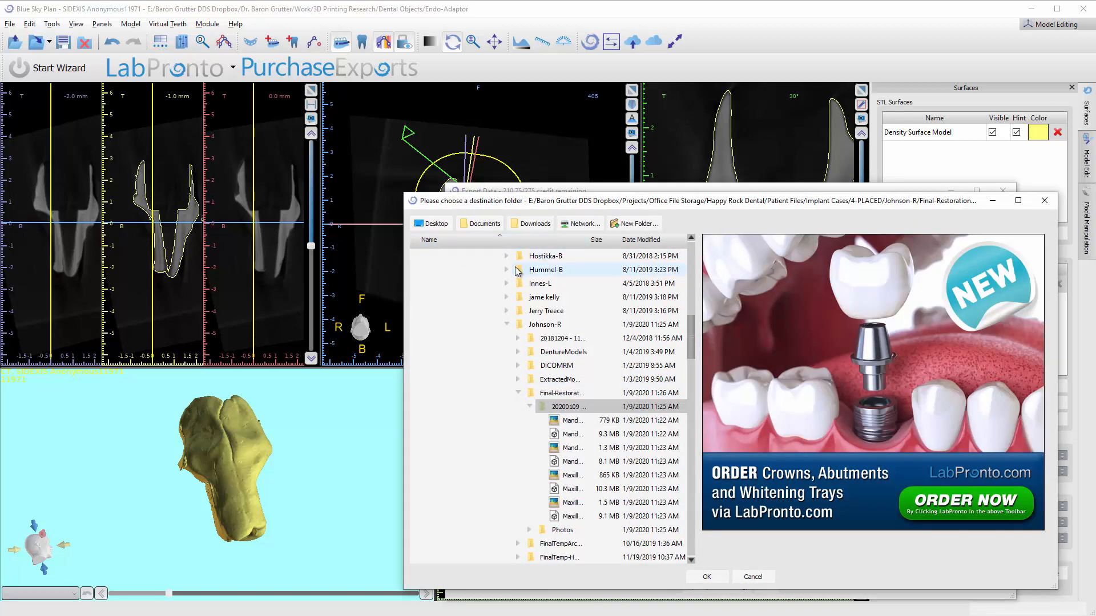
Step: Choose Work/3D Printing Research/Dental Objects/Endo-Adaptor as the export destination and allow existing files to be overwritten
scroll(501, 274, up, 10)
click(438, 324)
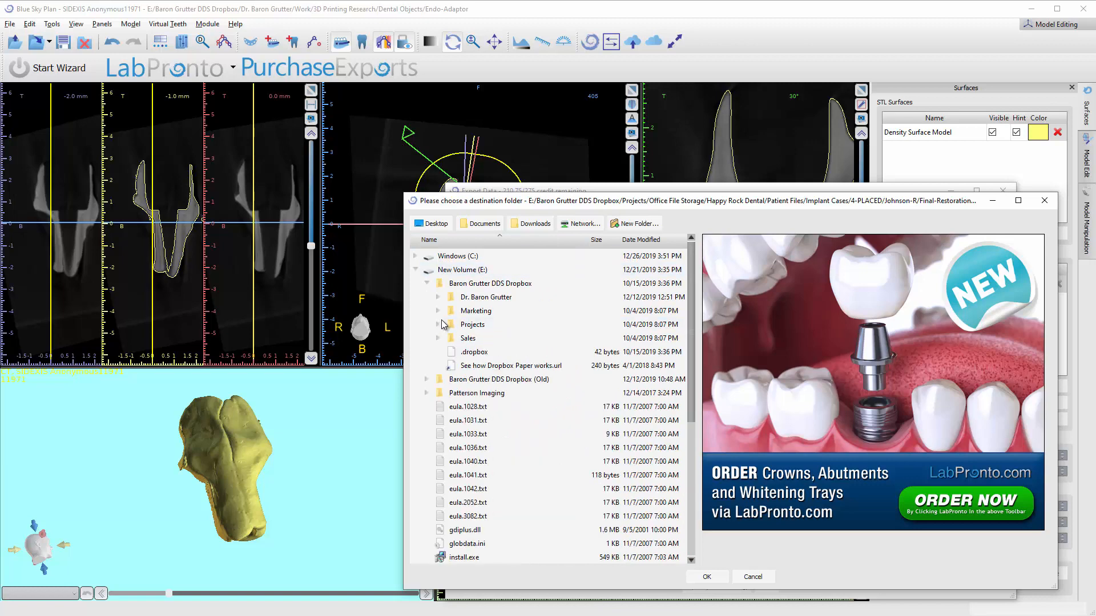
click(483, 296)
scroll(471, 314, down, 15)
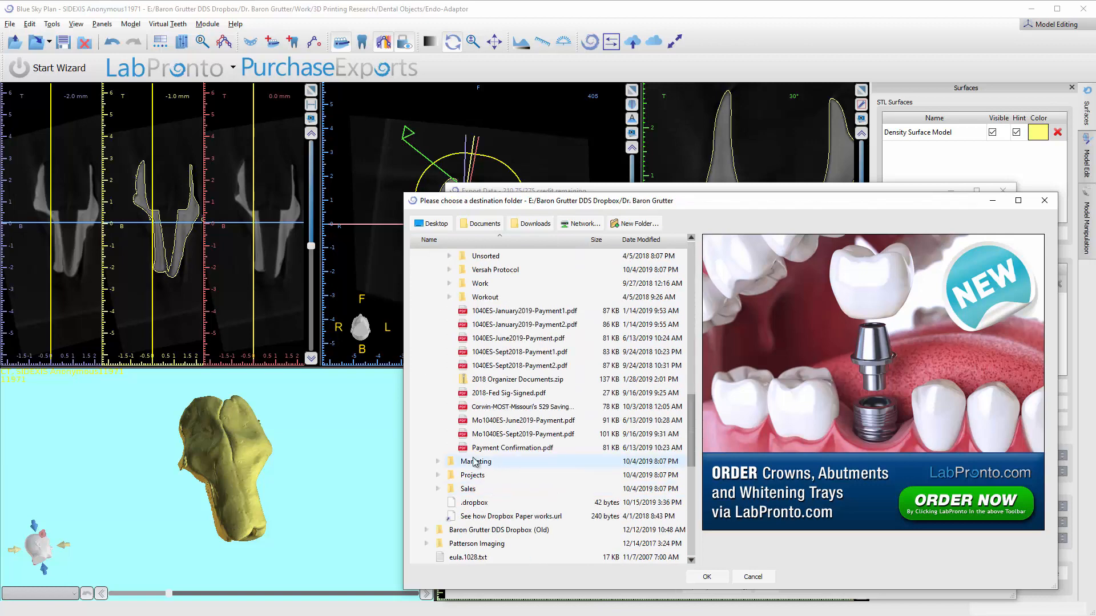
click(480, 283)
click(514, 296)
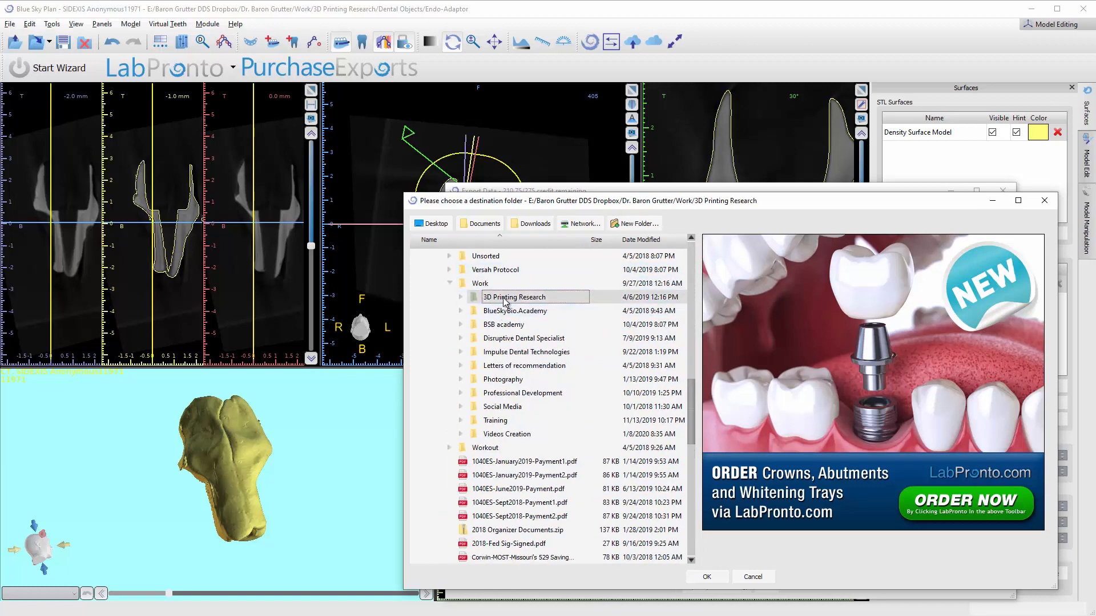
click(516, 311)
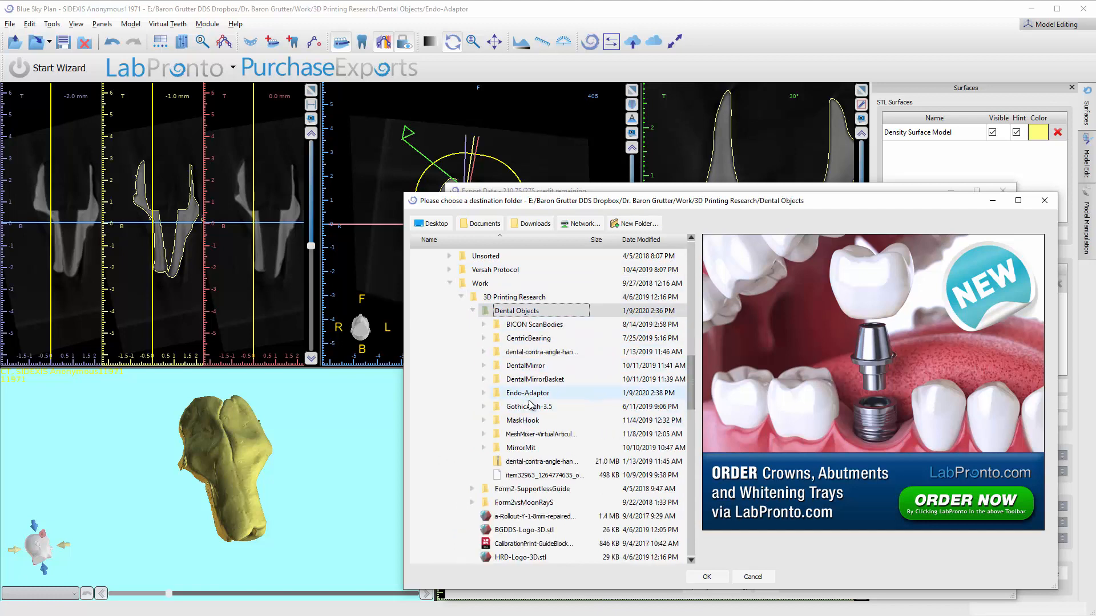
click(528, 394)
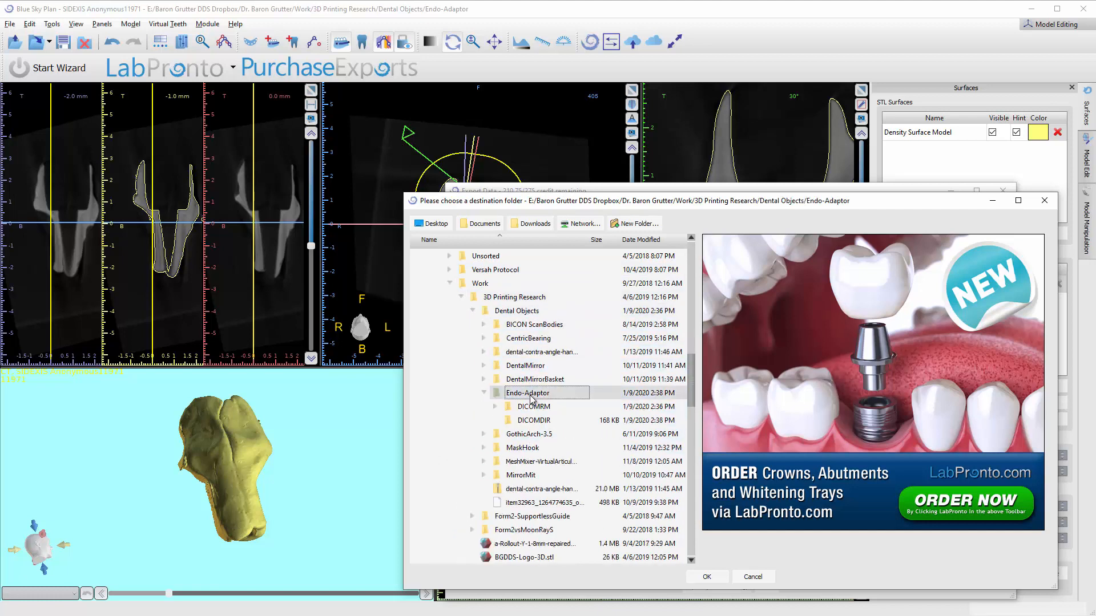
click(708, 577)
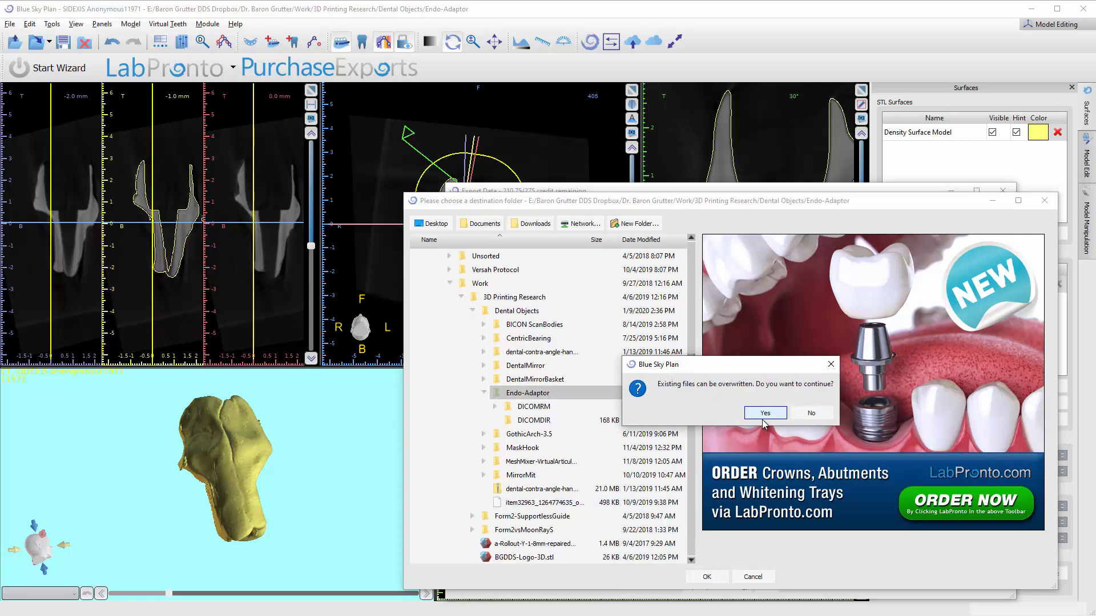
click(763, 422)
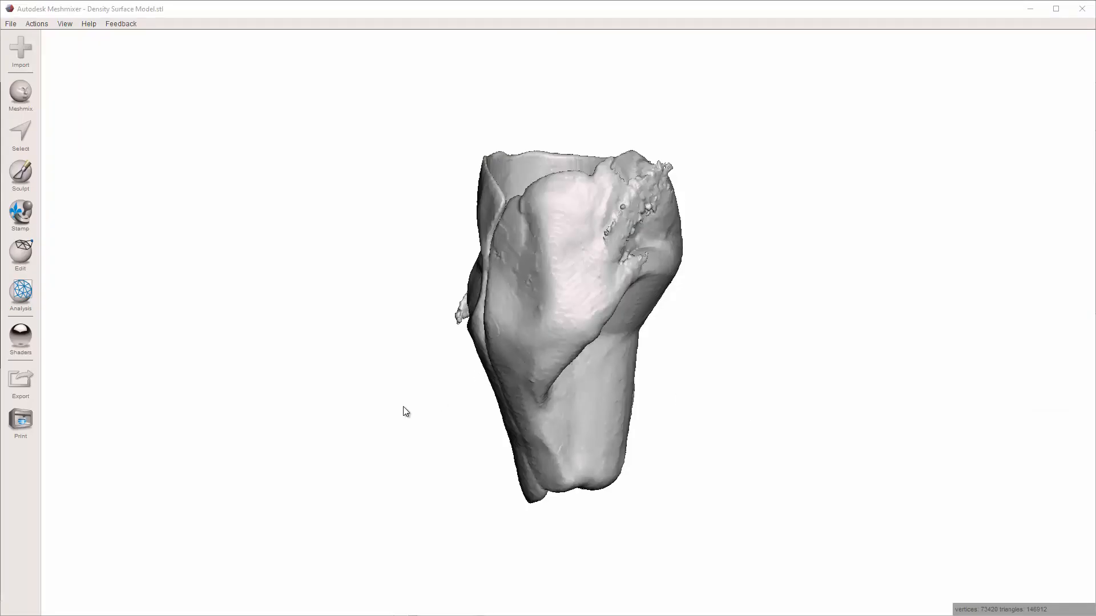
right_drag(524, 430, 527, 173)
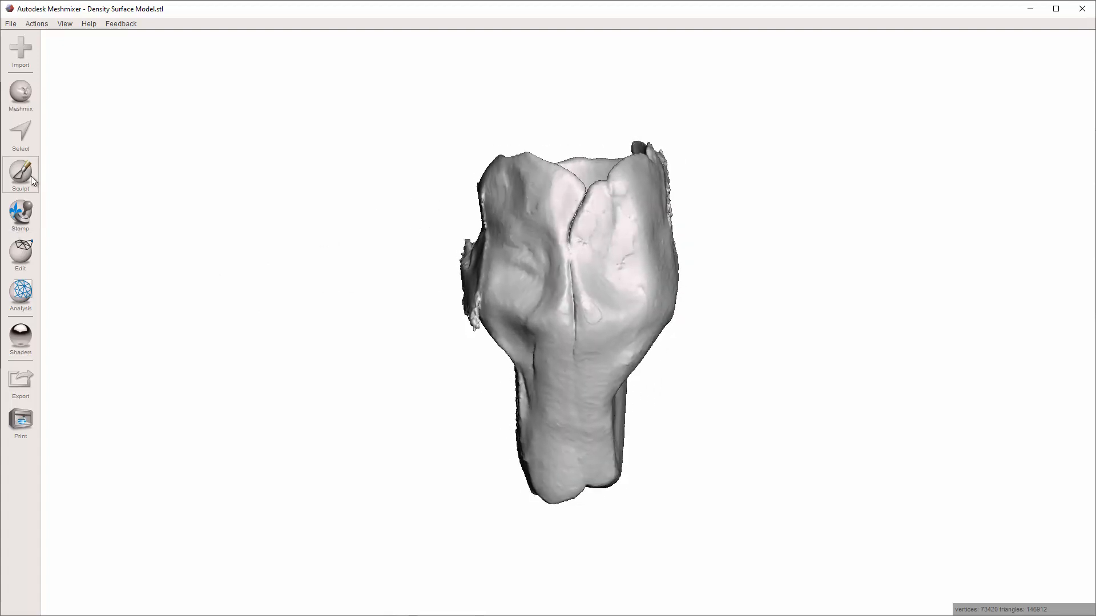
click(21, 186)
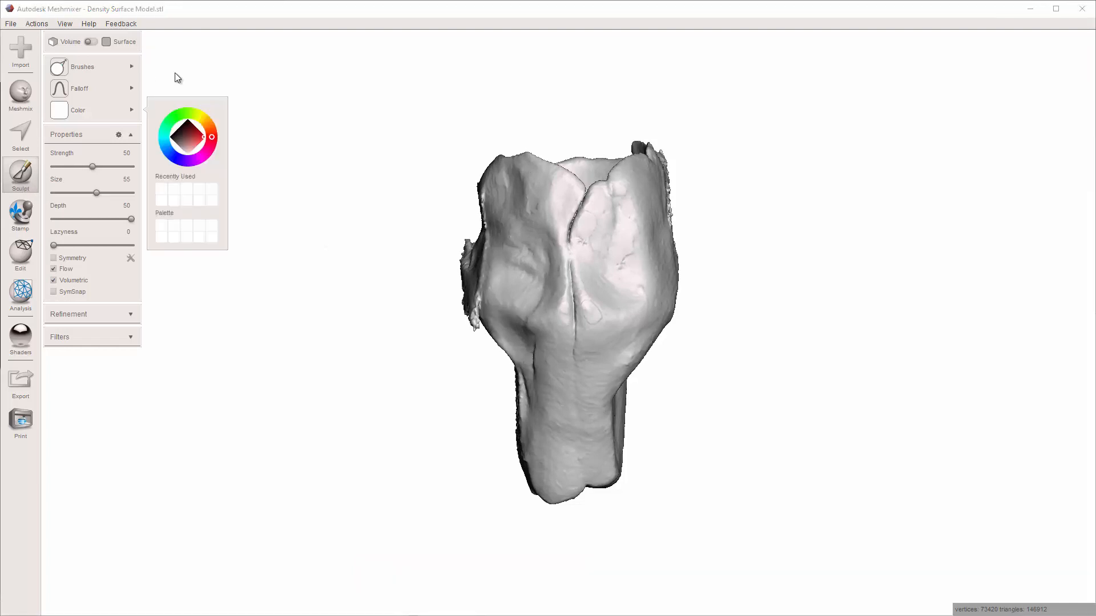
click(22, 254)
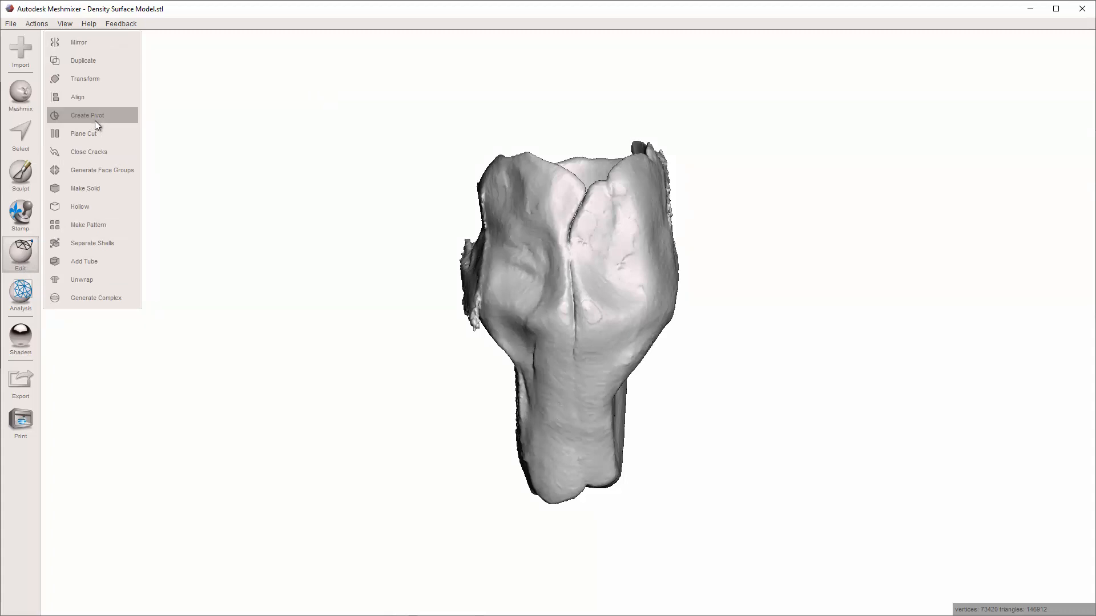
Step: Select the uneven upper rim across the model's full width, smooth the selection boundary and delete the selected band
right_drag(342, 188, 404, 205)
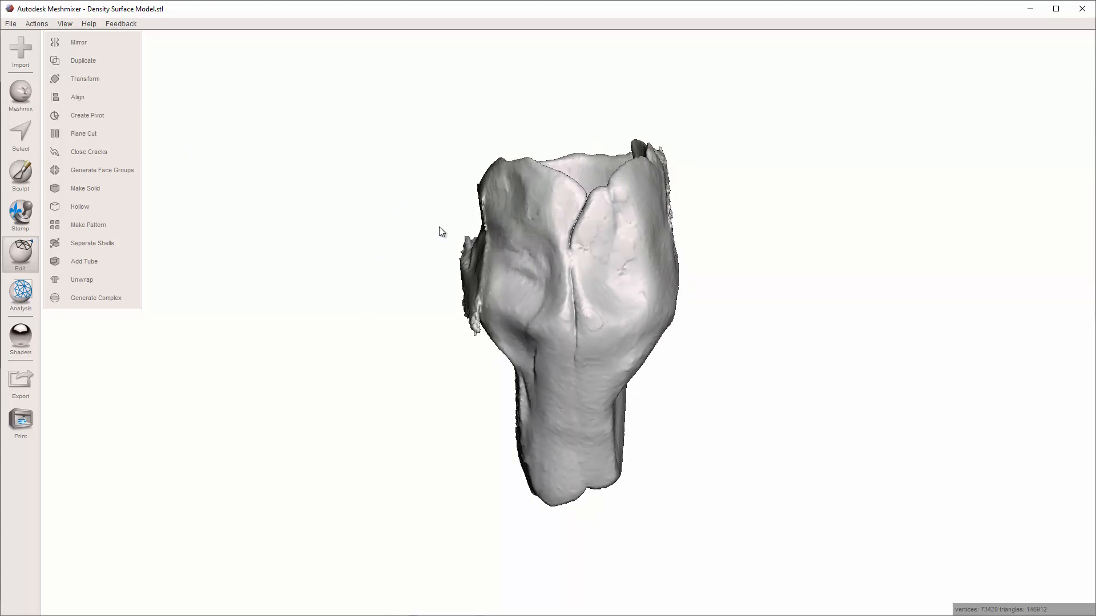
key(s)
drag(432, 190, 816, 185)
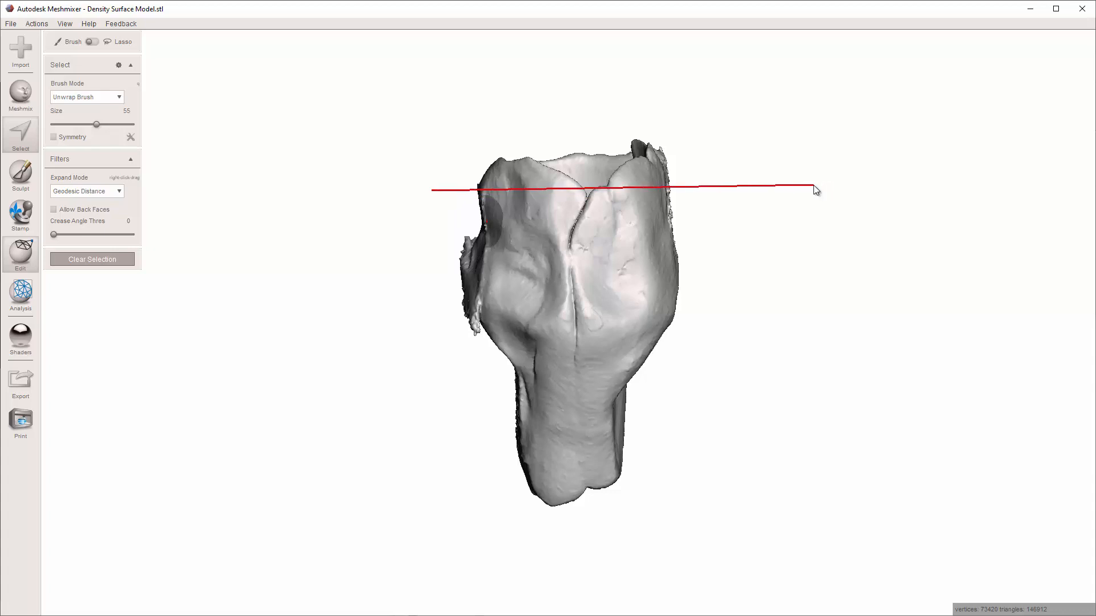
middle_drag(814, 186, 811, 177)
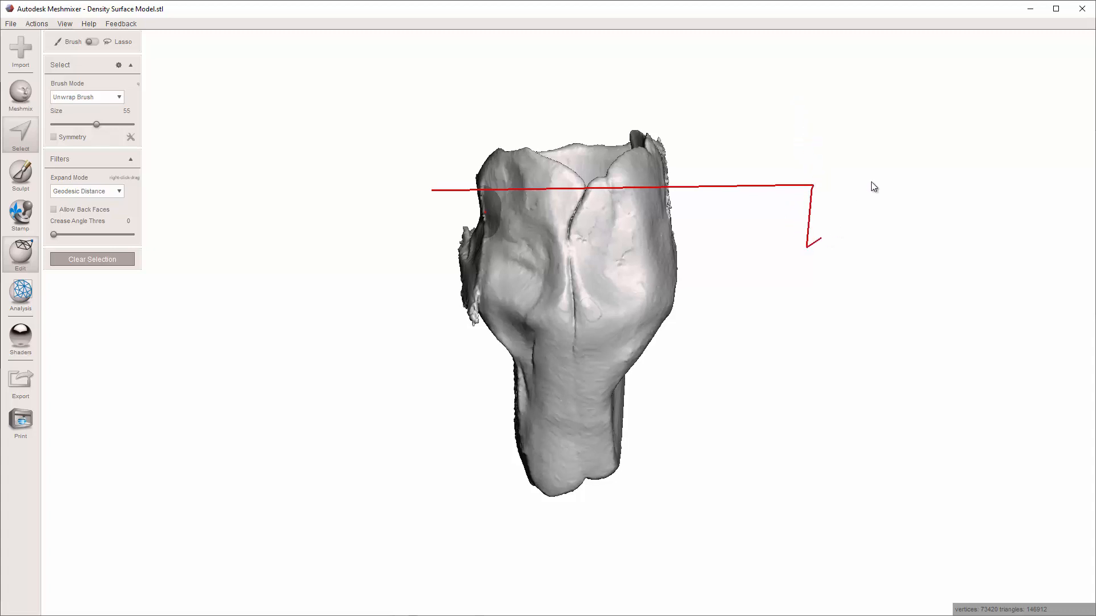
mouse_move(873, 186)
mouse_down()
mouse_move(854, 88)
mouse_move(546, 93)
mouse_move(345, 130)
mouse_move(423, 204)
mouse_move(428, 190)
mouse_up()
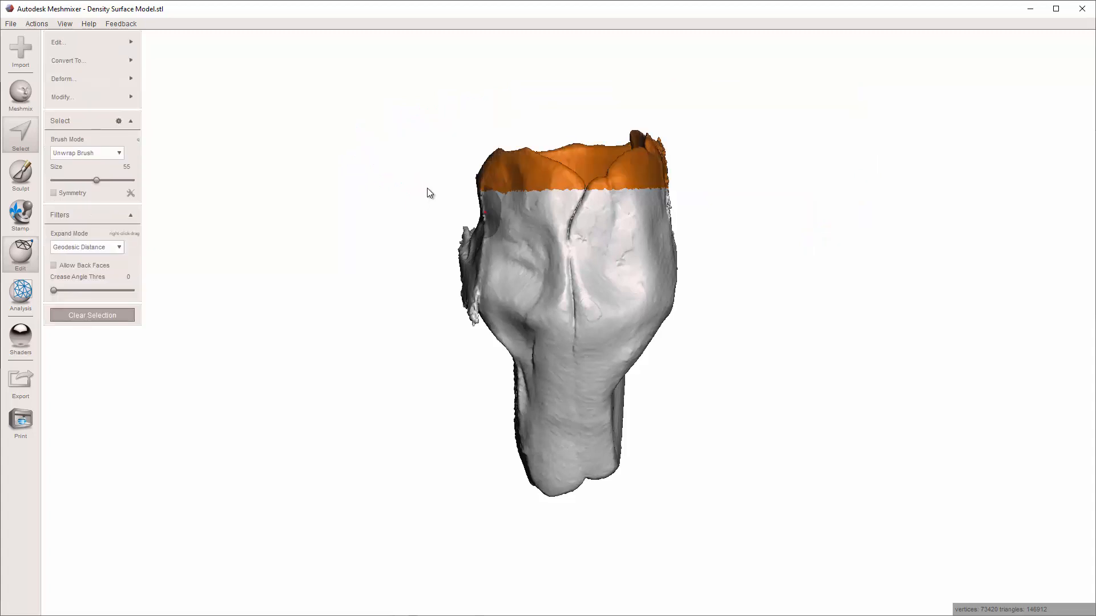
key(b)
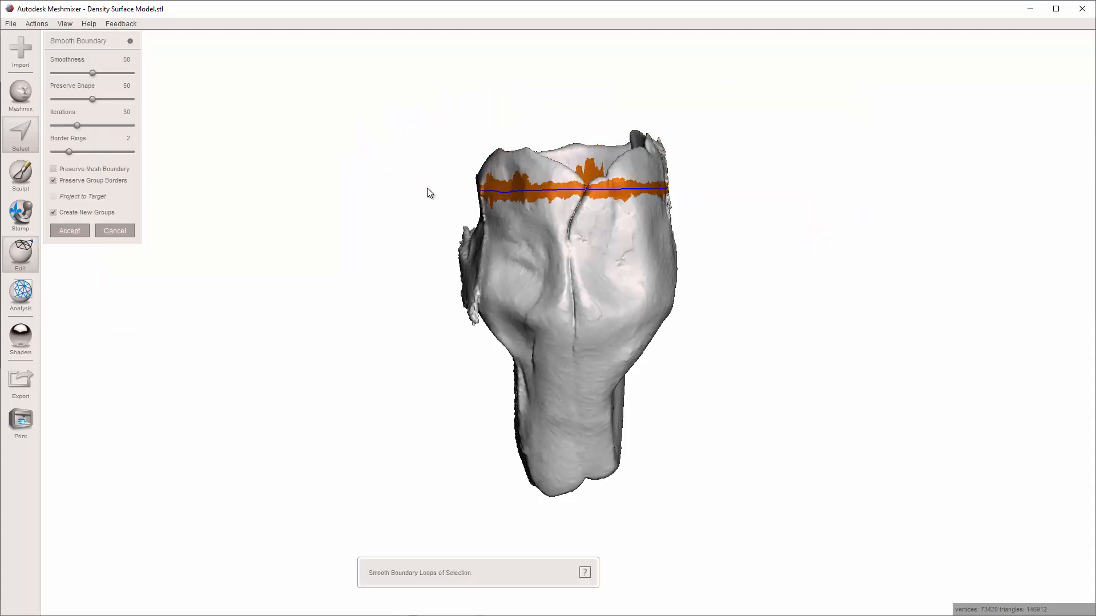
key(Return)
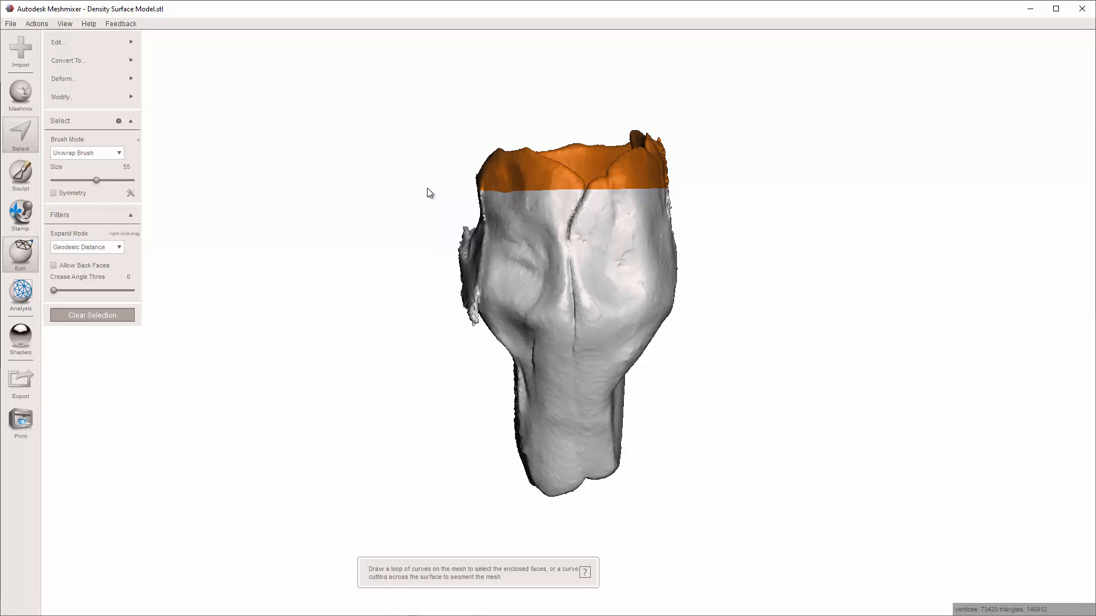
right_drag(429, 189, 798, 200)
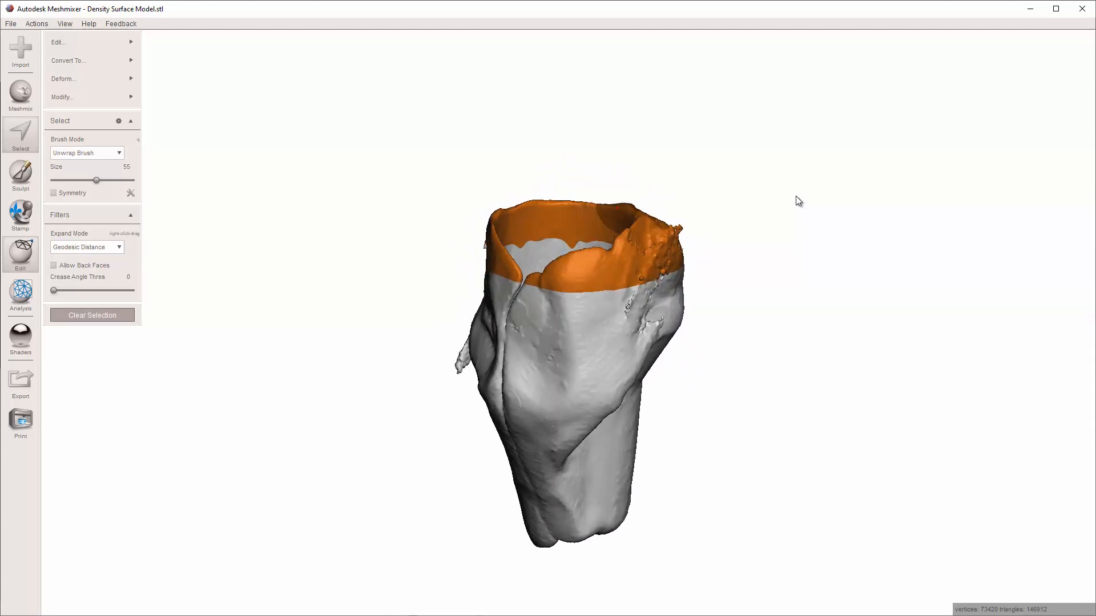
key(Delete)
Step: Select the mesh along the crack on the outer wall just below the trimmed rim, using the Unwrap Brush at size 45
mouse_move(769, 219)
right_down()
mouse_move(533, 313)
mouse_move(414, 213)
mouse_move(352, 223)
mouse_move(574, 219)
mouse_move(746, 257)
mouse_move(714, 205)
mouse_move(653, 218)
mouse_move(564, 327)
mouse_move(543, 331)
mouse_move(474, 312)
mouse_move(464, 273)
mouse_move(355, 204)
mouse_move(358, 273)
mouse_move(331, 262)
mouse_move(490, 192)
mouse_move(553, 319)
right_up()
scroll(698, 213, up, 3)
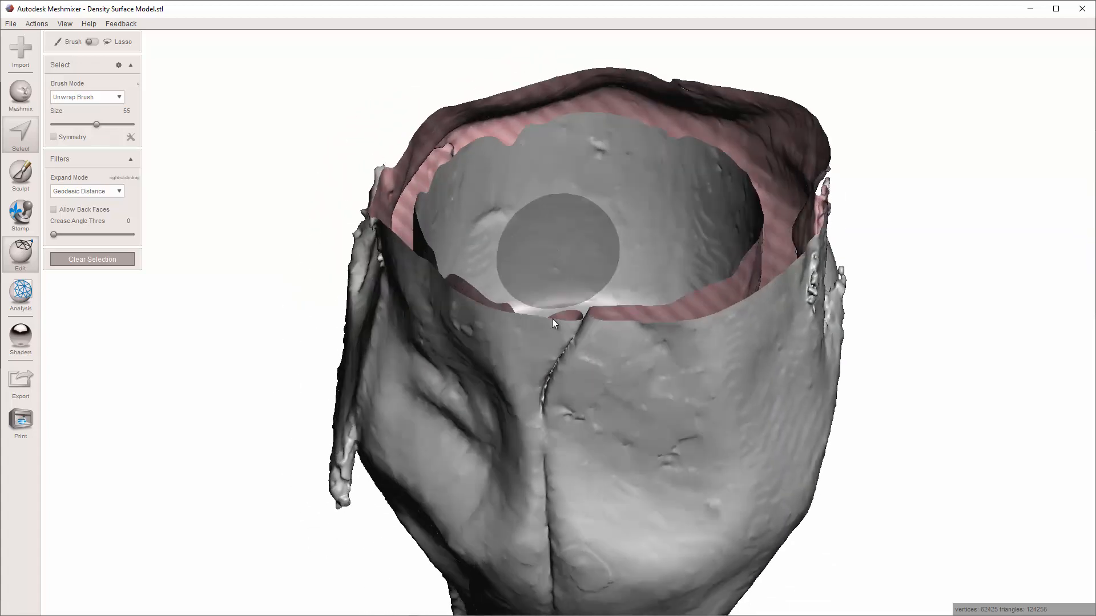
right_drag(554, 376, 557, 350)
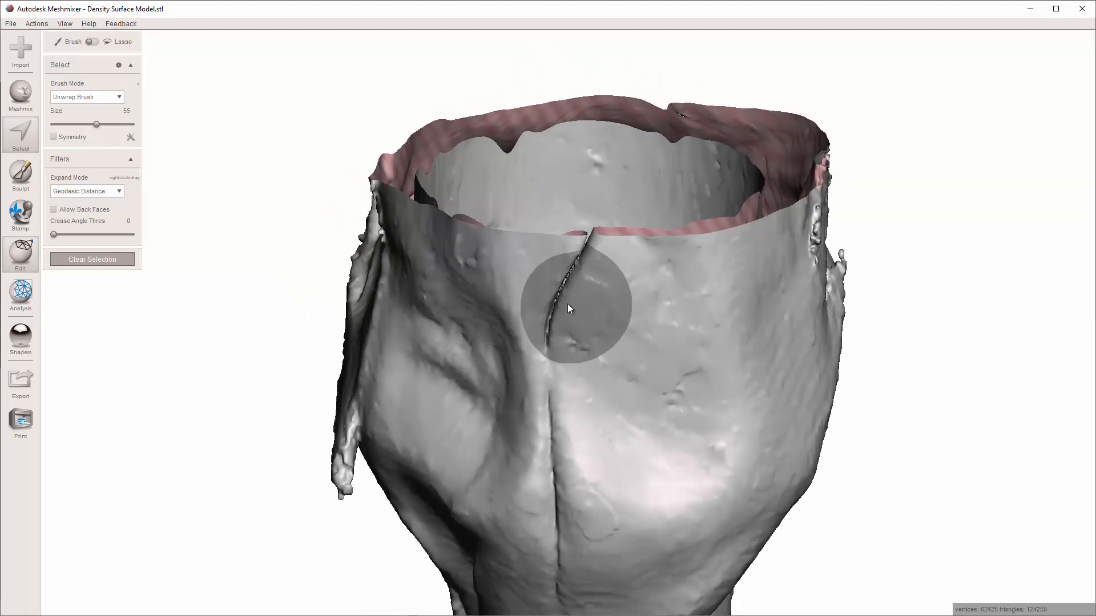
drag(567, 304, 572, 289)
key(Escape)
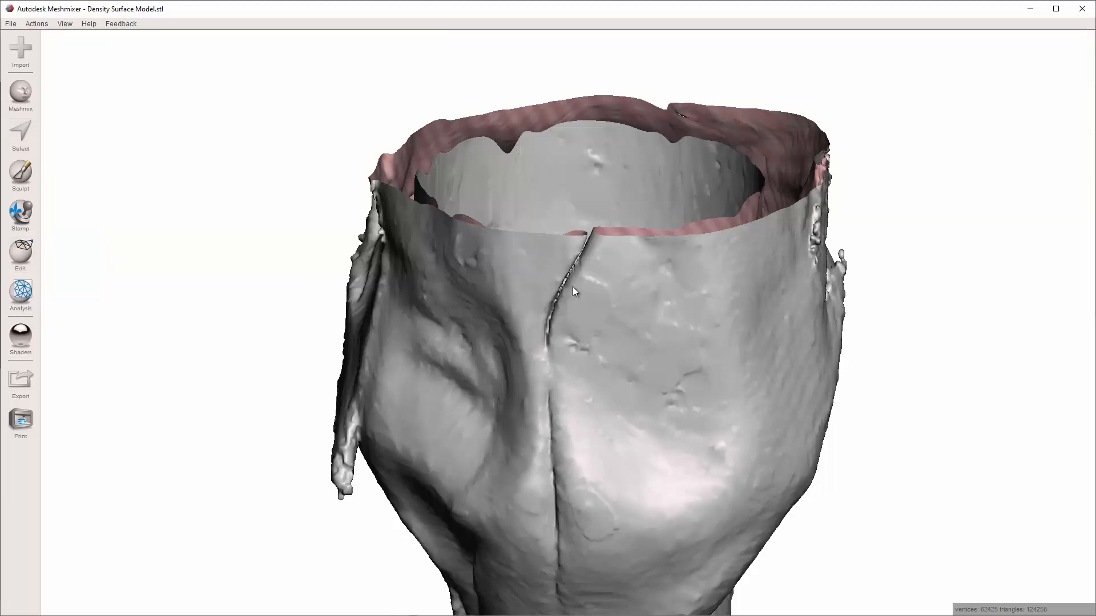
key(s)
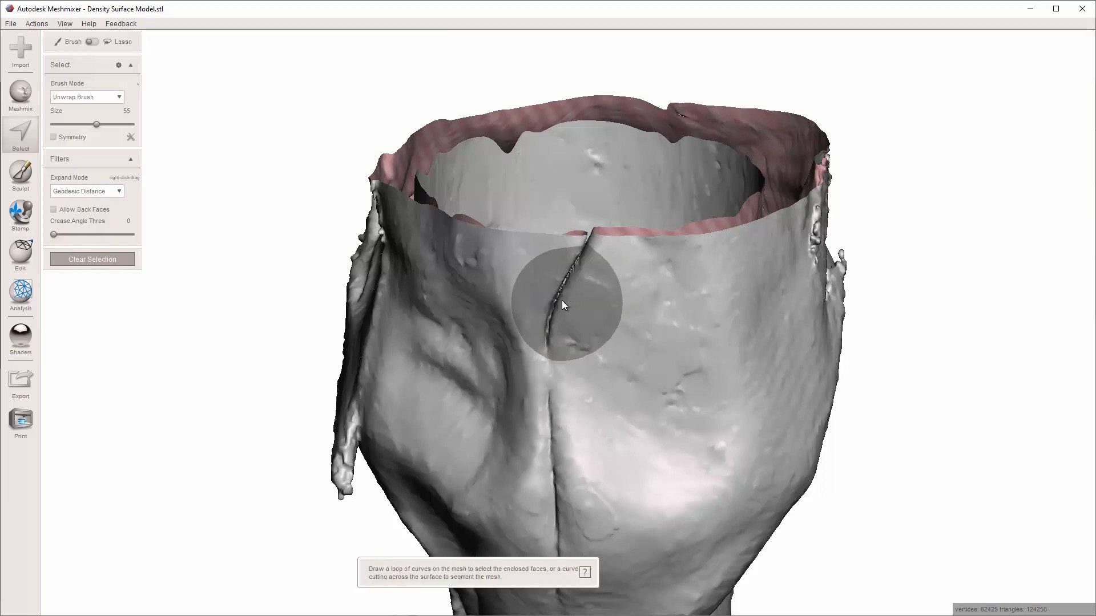
key(bracketleft)
key(bracketleft)
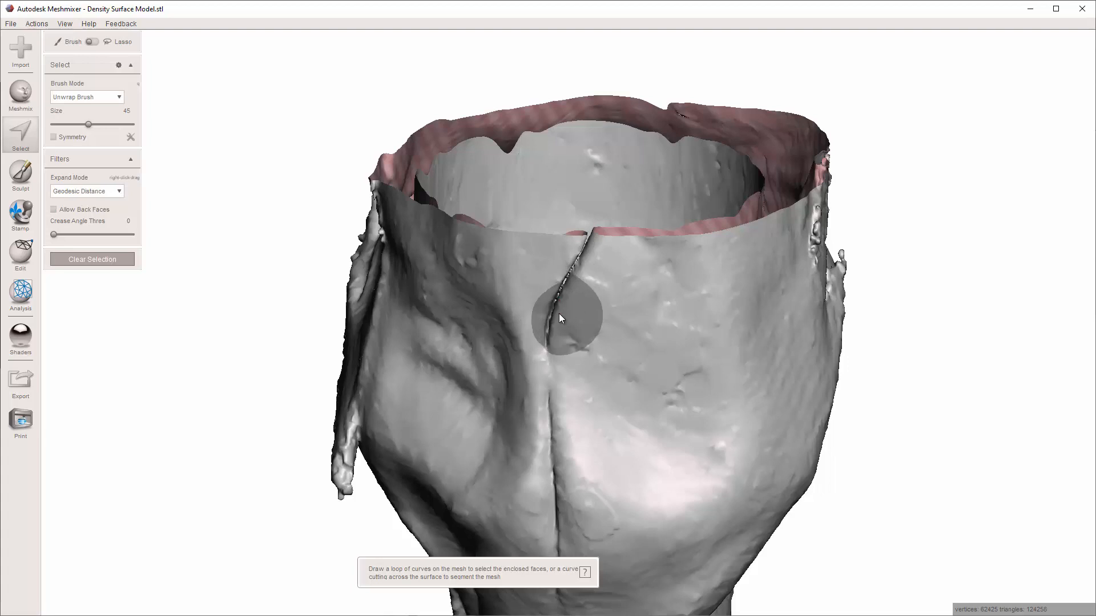
drag(559, 313, 584, 229)
Step: Extend the selection to the matching crack near the rim on the inner wall and delete both cracked patches
mouse_move(585, 234)
right_down()
mouse_move(590, 279)
mouse_move(567, 334)
mouse_move(625, 251)
right_up()
ctrl+drag(625, 251, 581, 249)
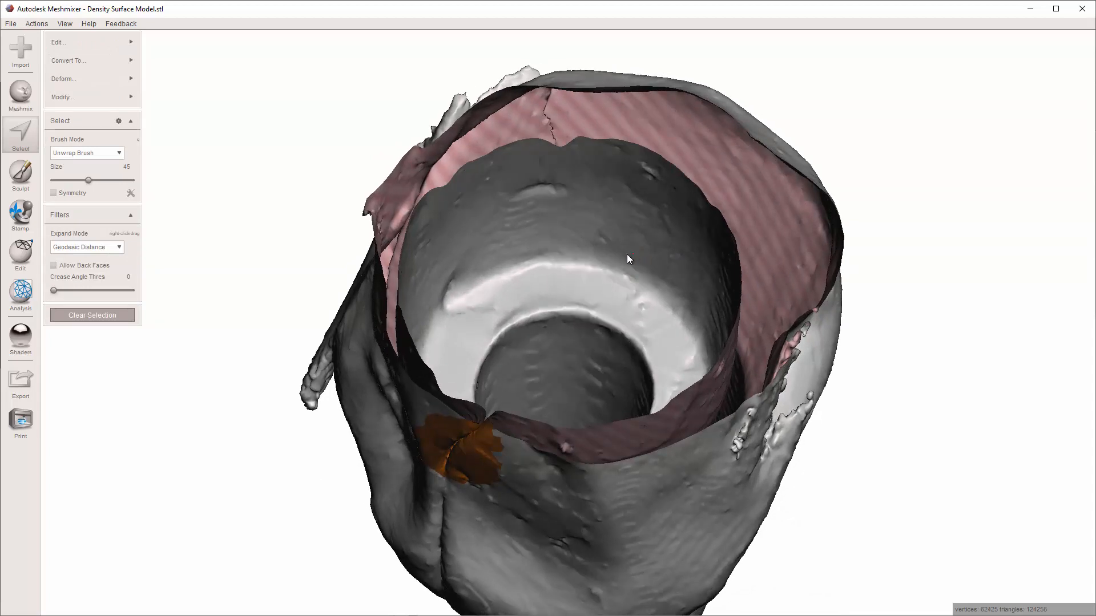
right_drag(626, 255, 439, 240)
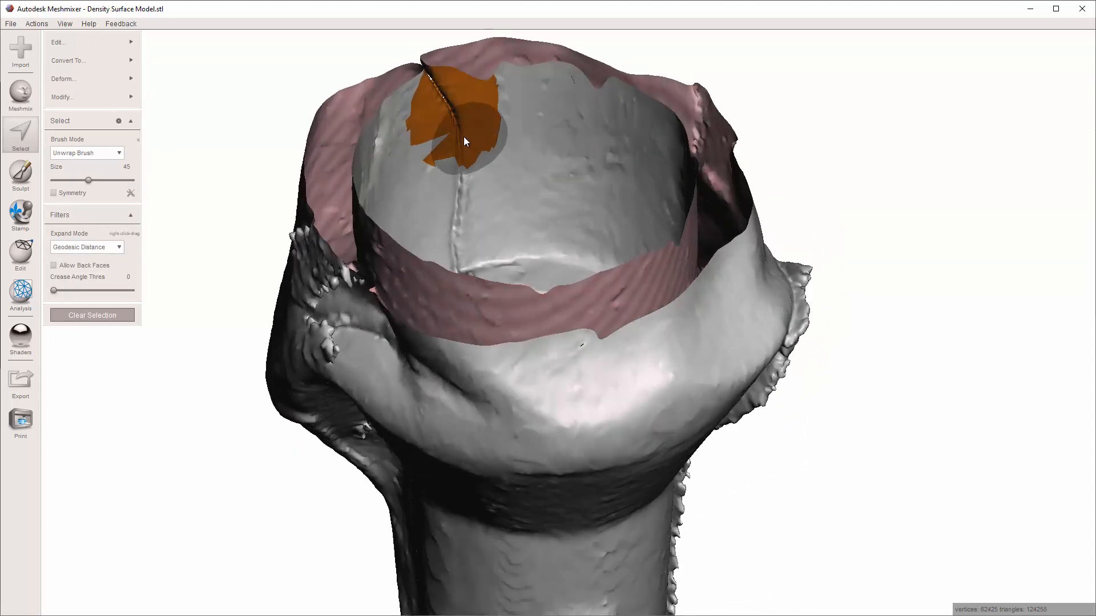
click(437, 140)
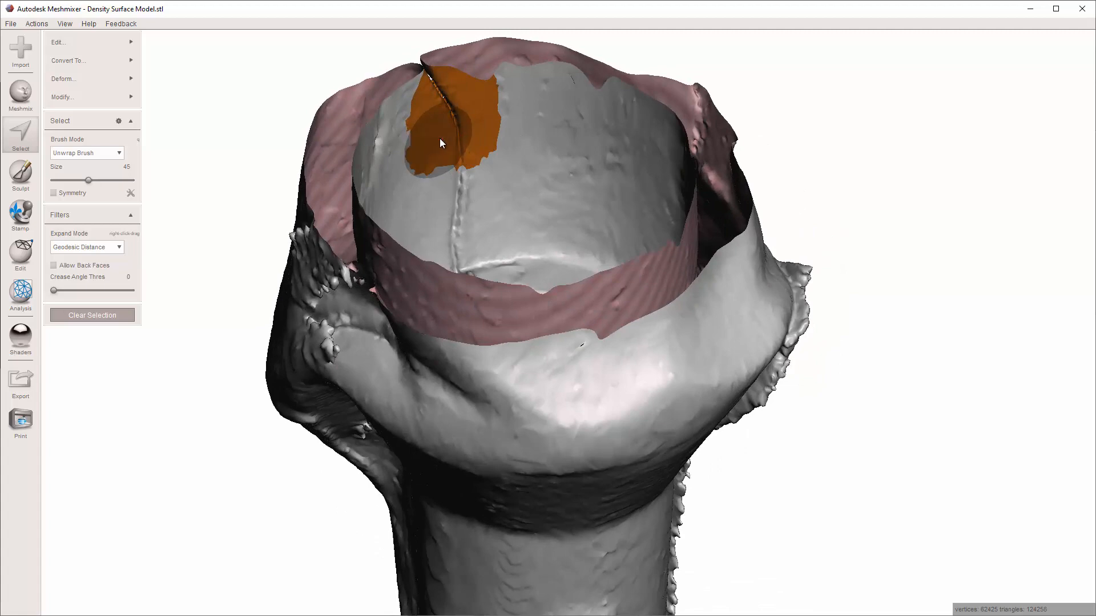
mouse_move(485, 111)
right_down()
mouse_move(487, 122)
mouse_move(407, 115)
mouse_move(390, 161)
mouse_move(481, 160)
mouse_move(532, 125)
mouse_move(727, 88)
mouse_move(608, 214)
right_up()
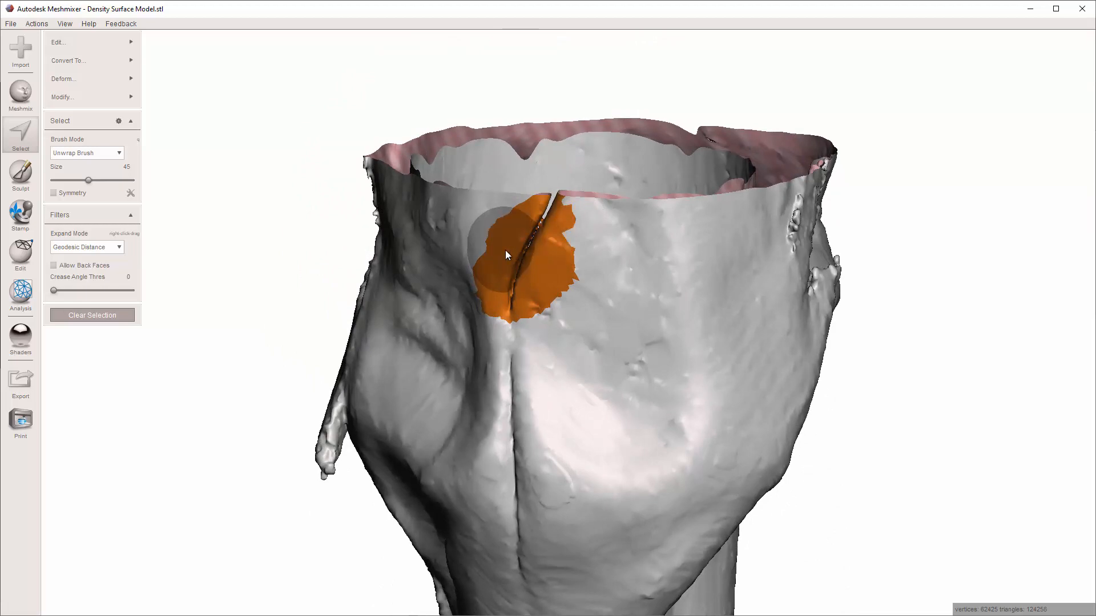
key(Delete)
Step: Bridge the gap in the outer wall's rim between small selections on its two sides, using brush size 31
mouse_move(564, 277)
right_down()
mouse_move(536, 308)
mouse_move(536, 367)
mouse_move(618, 234)
mouse_move(615, 278)
right_up()
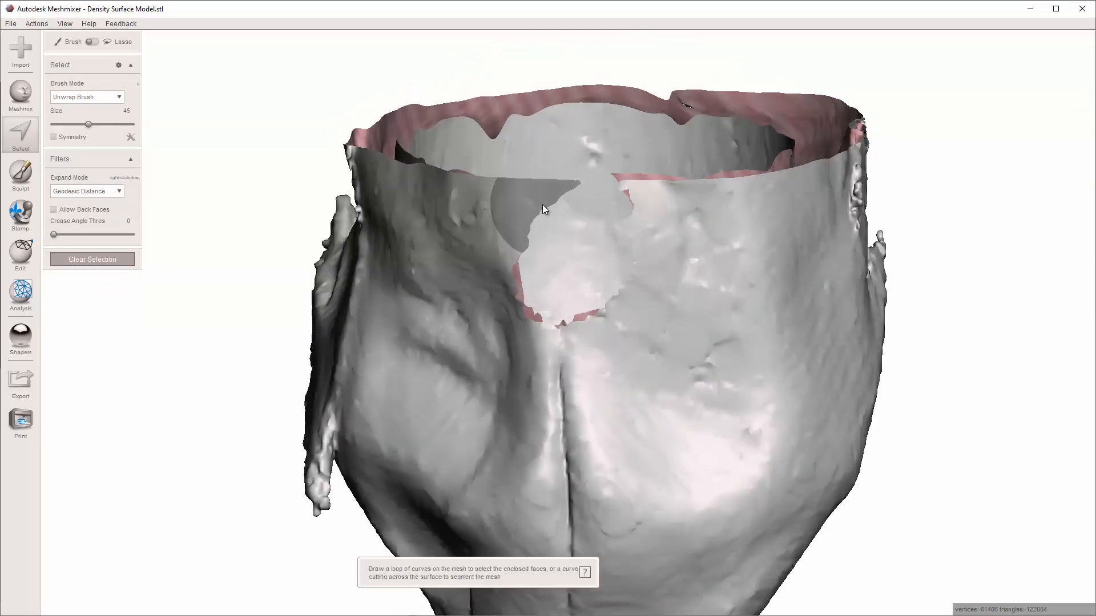
scroll(544, 204, down, 4)
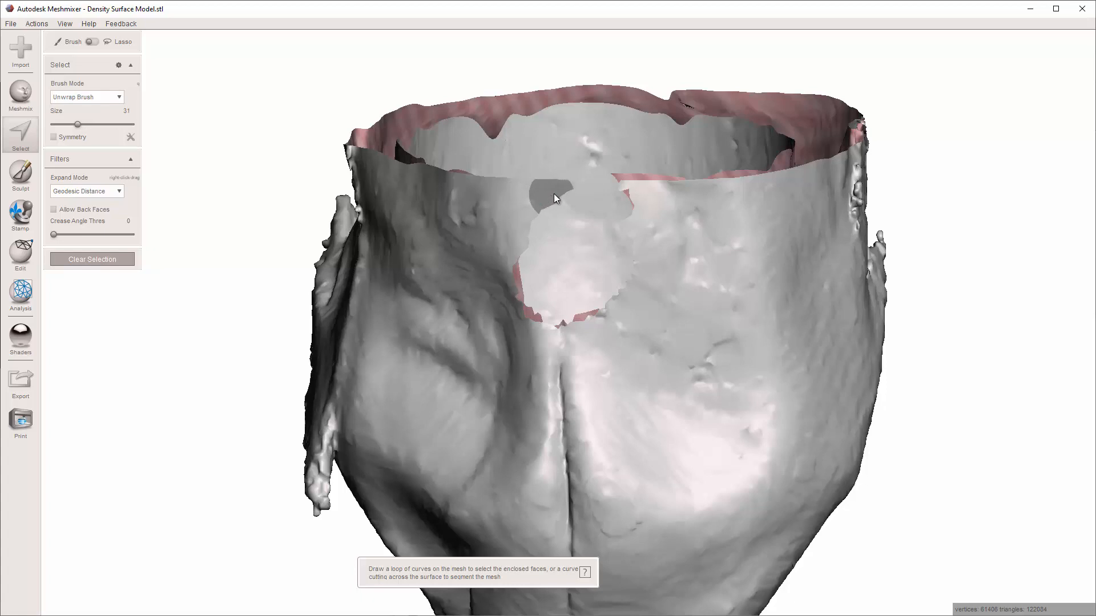
click(564, 191)
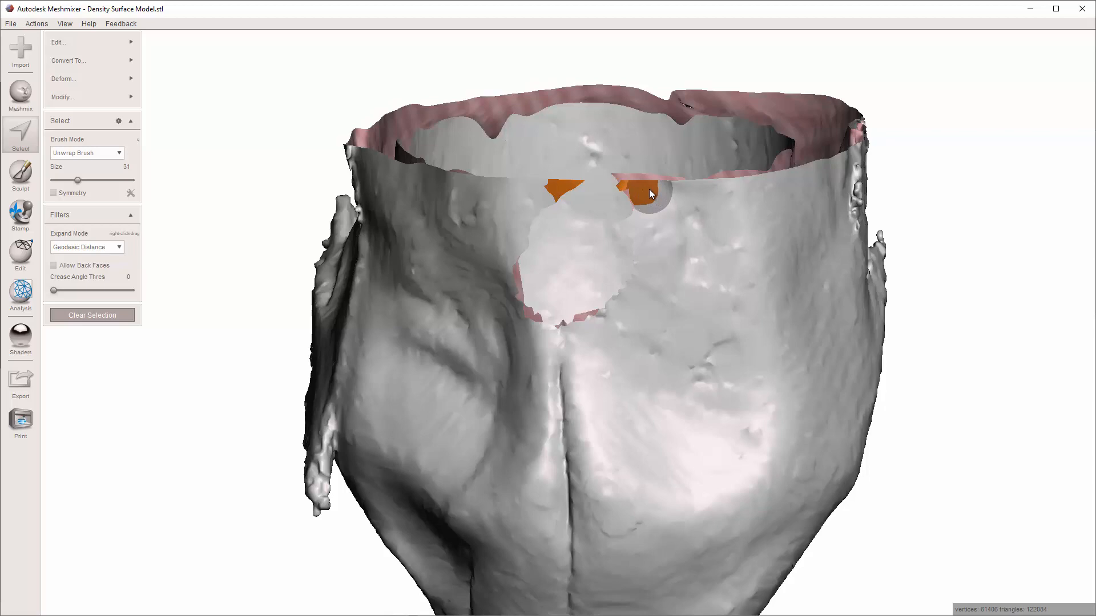
key(ctrl+b)
right_drag(612, 230, 578, 361)
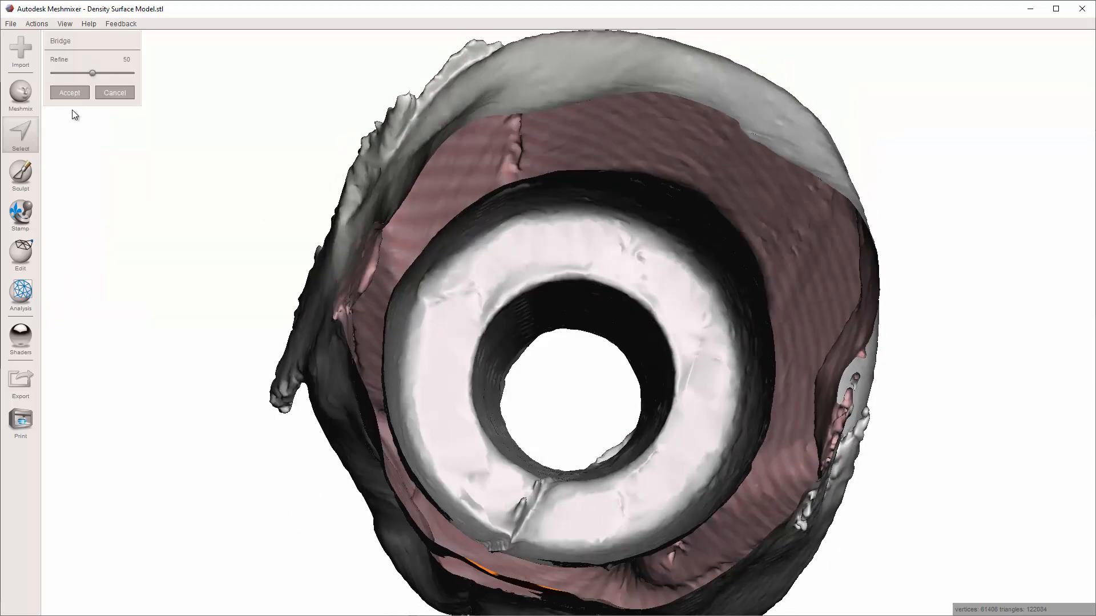
click(78, 95)
right_drag(443, 283, 226, 240)
right_drag(461, 189, 406, 193)
key(Escape)
Step: Bridge the gap in the inner wall's rim between small selections on either side of the hole
middle_drag(445, 111, 457, 262)
right_drag(456, 262, 432, 230)
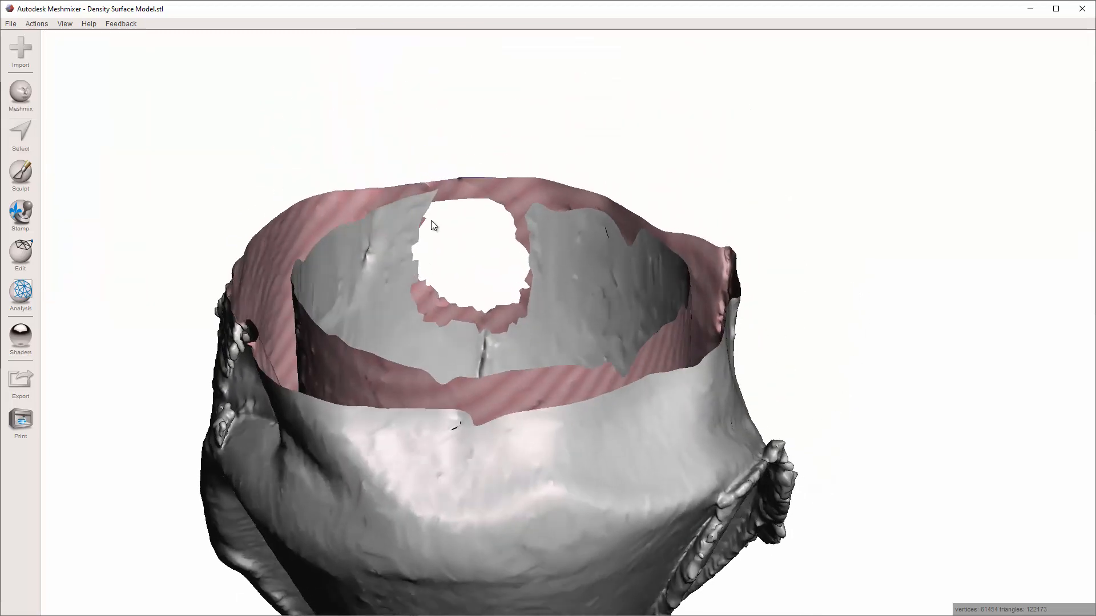
key(s)
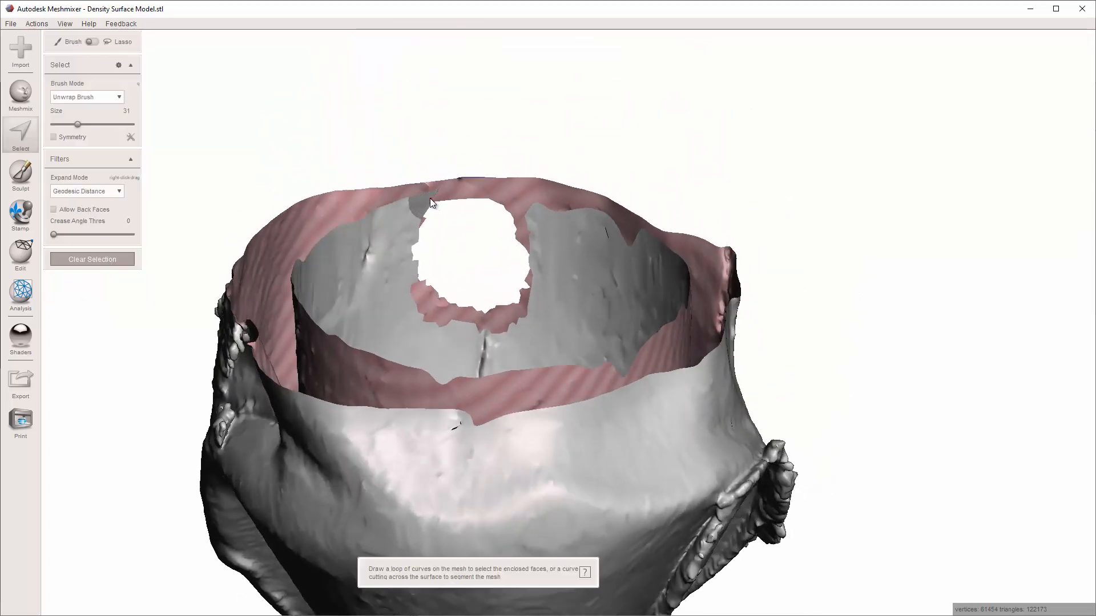
click(425, 200)
click(536, 219)
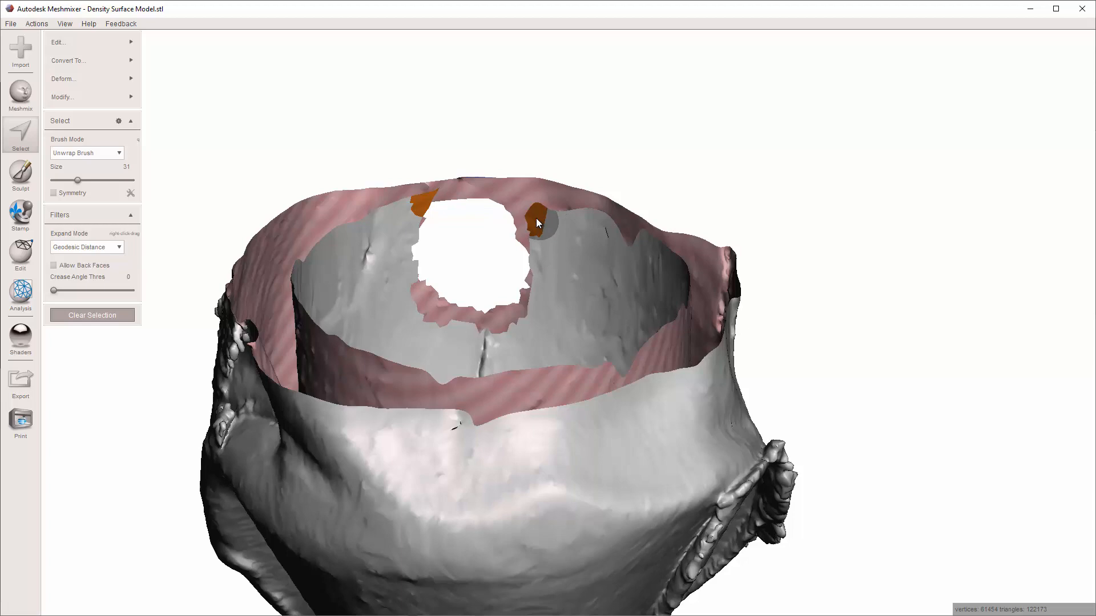
key(ctrl+b)
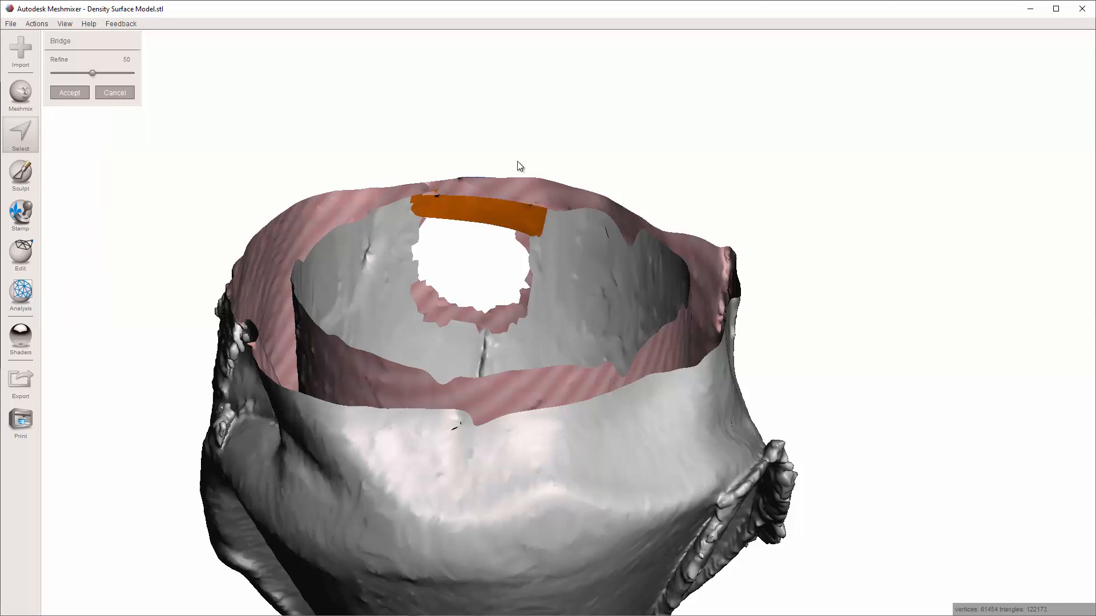
right_drag(516, 166, 505, 233)
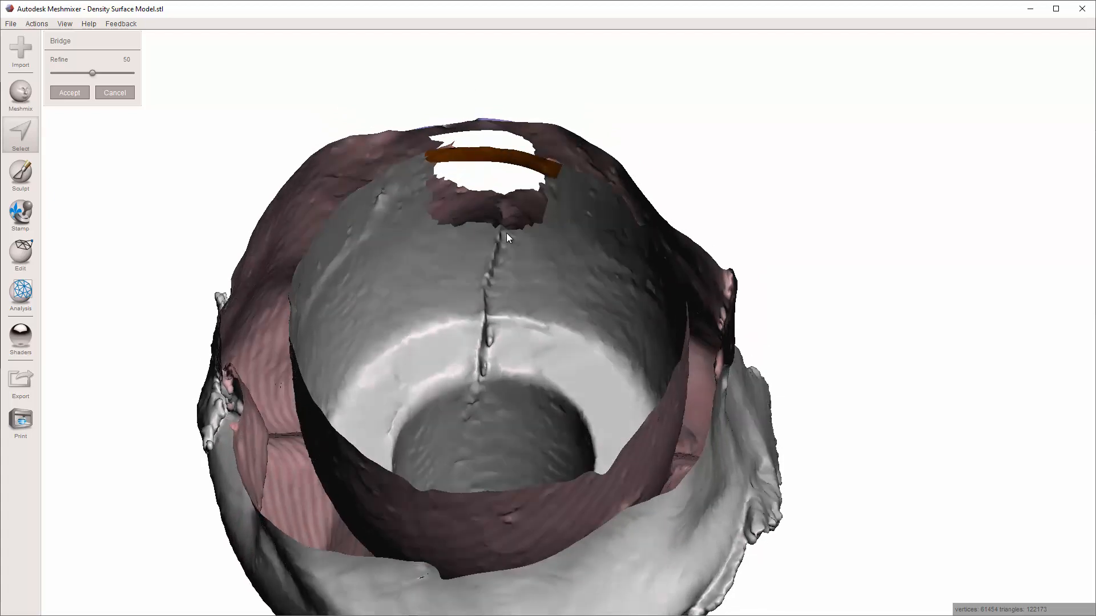
key(Return)
key(Escape)
Step: Fill the holes beneath the outer and inner bridges using the Inspector in Smooth Fill mode
right_drag(510, 238, 498, 170)
mouse_move(36, 291)
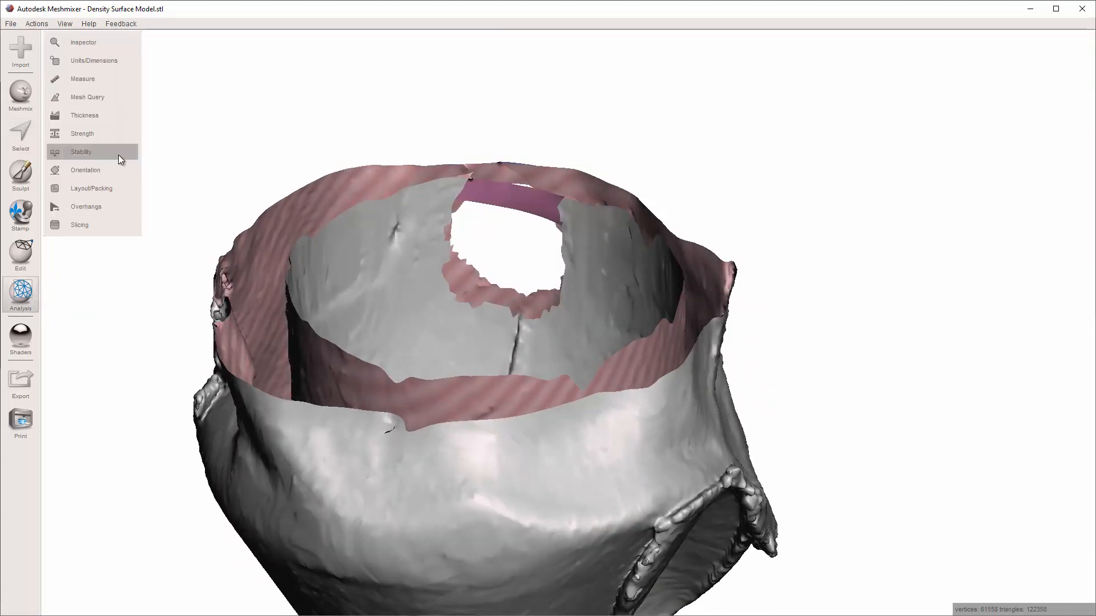
click(107, 42)
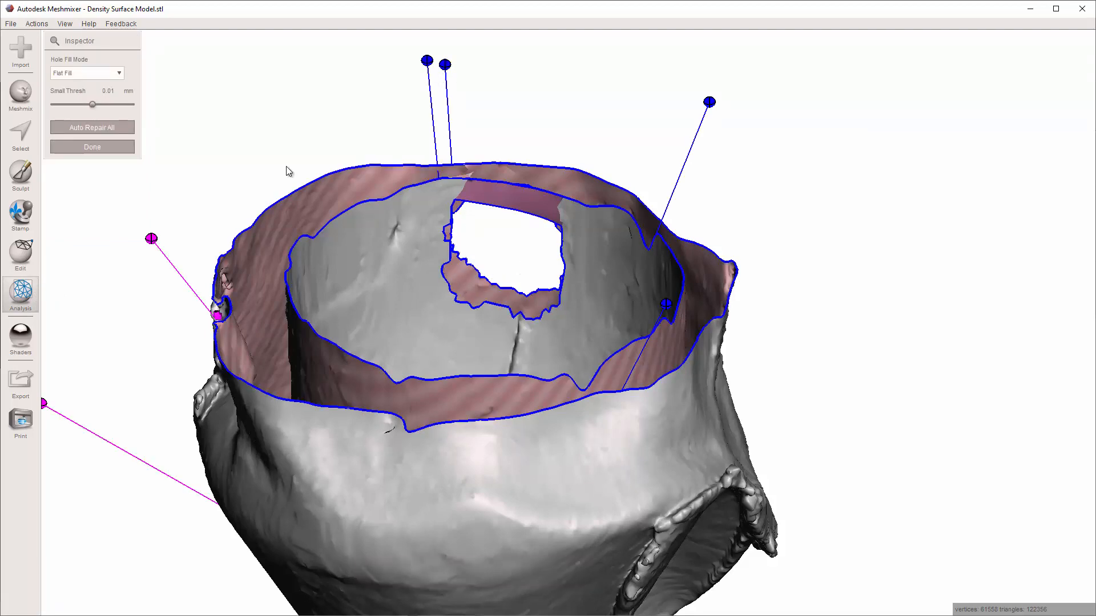
mouse_move(418, 88)
right_down()
mouse_move(414, 124)
mouse_move(409, 99)
right_up()
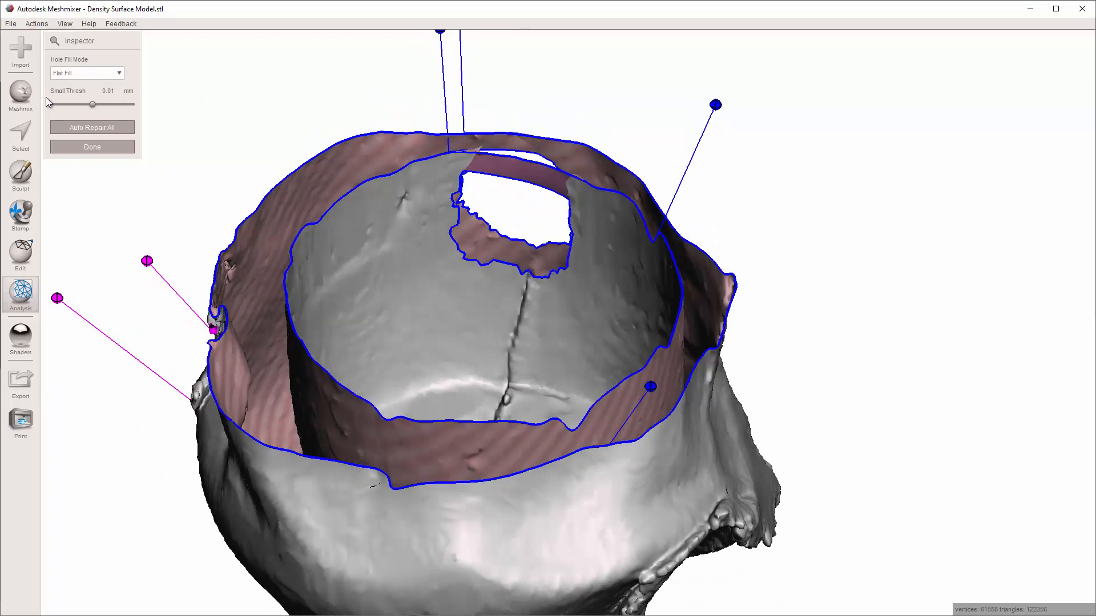
click(74, 78)
click(78, 108)
middle_drag(393, 133, 356, 250)
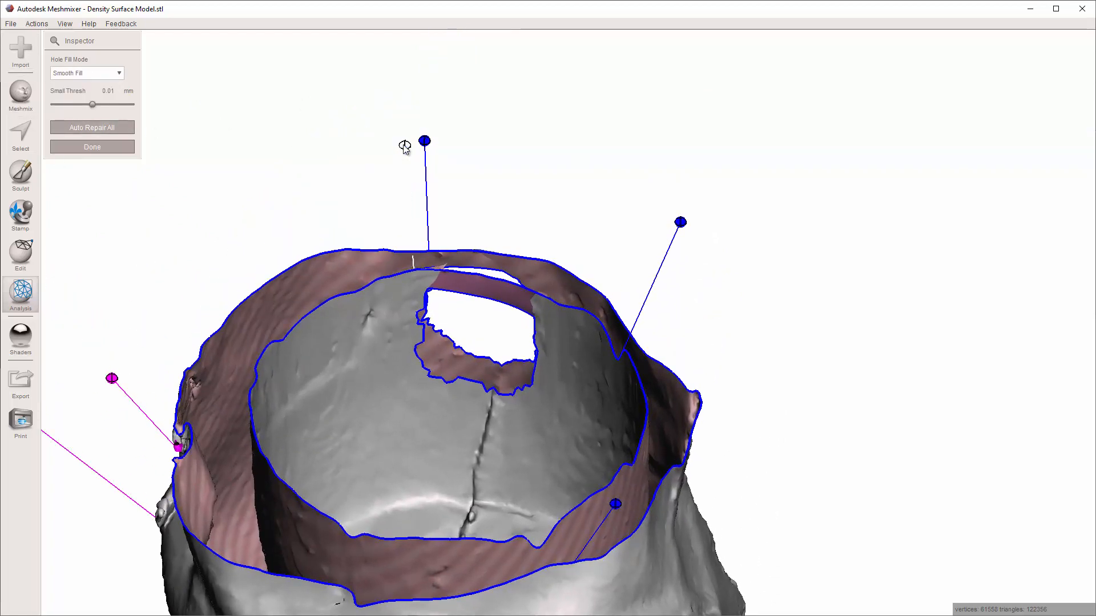
click(424, 140)
mouse_move(536, 177)
right_down()
mouse_move(428, 306)
mouse_move(308, 230)
mouse_move(316, 181)
mouse_move(437, 191)
right_up()
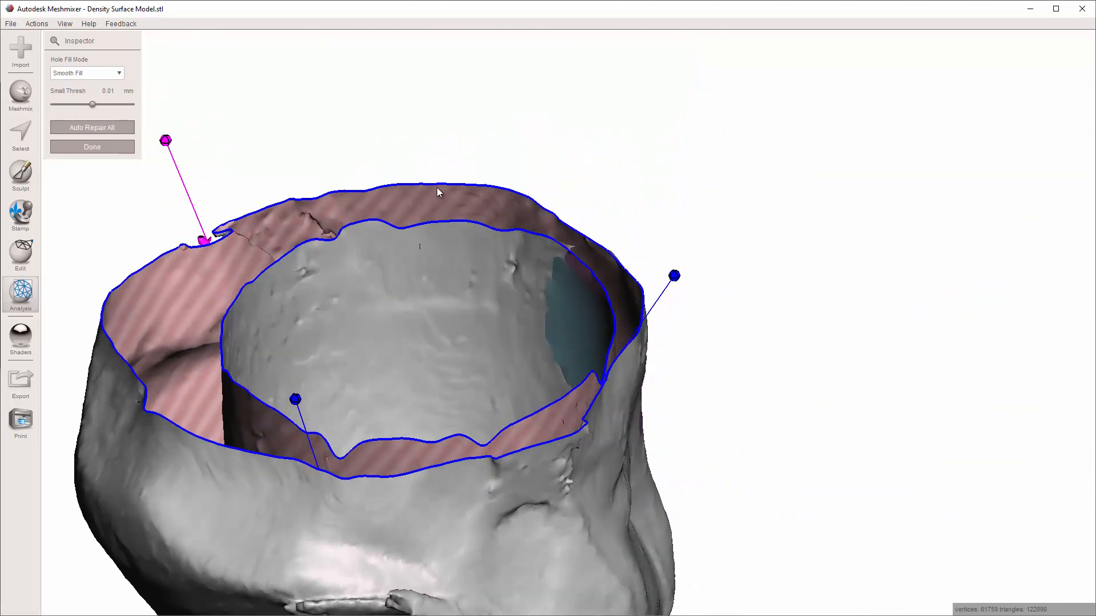
key(Escape)
Step: Fill the small hole beside the outer rim and the gap low in the outer wall using the Inspector in Flat Fill mode
right_drag(565, 249, 454, 254)
scroll(454, 255, down, 3)
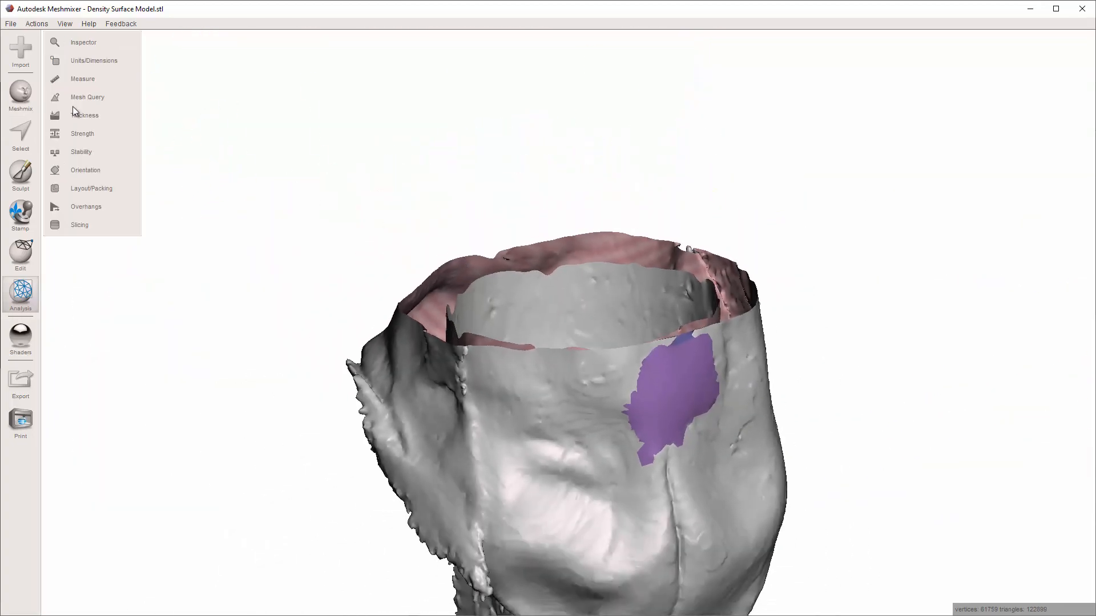
click(79, 49)
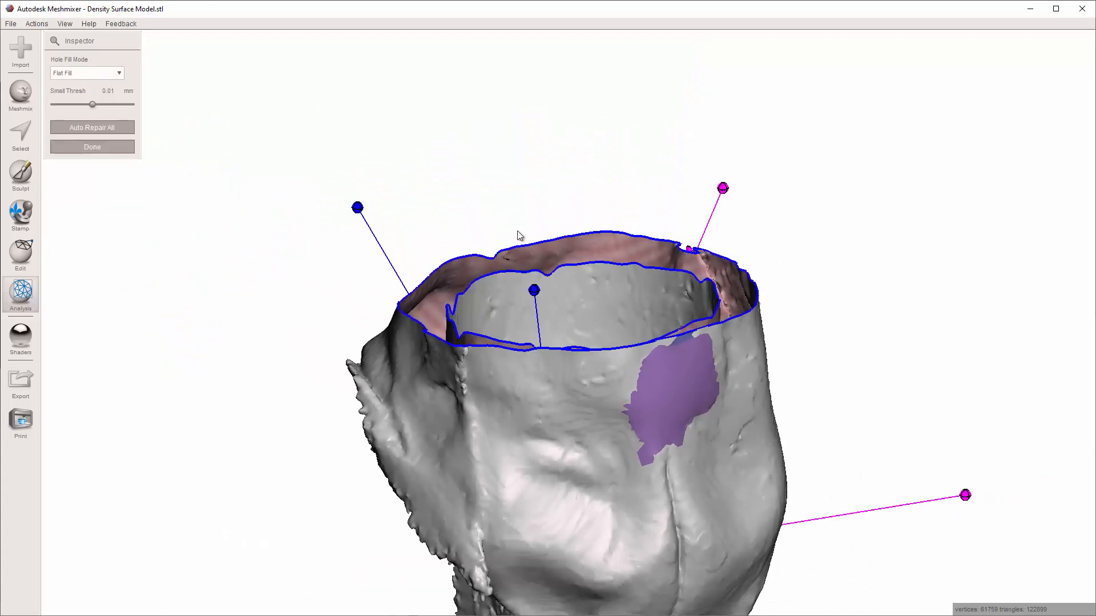
mouse_move(518, 236)
right_down()
mouse_move(546, 371)
mouse_move(553, 299)
right_up()
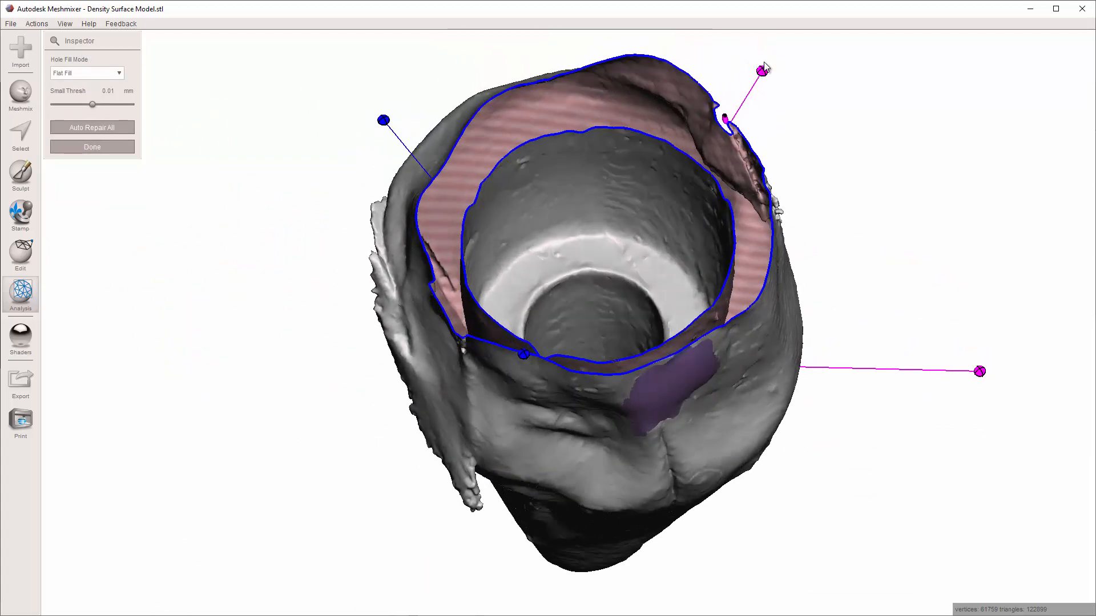
click(763, 72)
mouse_move(819, 300)
right_down()
mouse_move(817, 281)
mouse_move(742, 227)
mouse_move(809, 314)
mouse_move(724, 214)
mouse_move(606, 142)
mouse_move(669, 293)
right_up()
scroll(809, 313, down, 3)
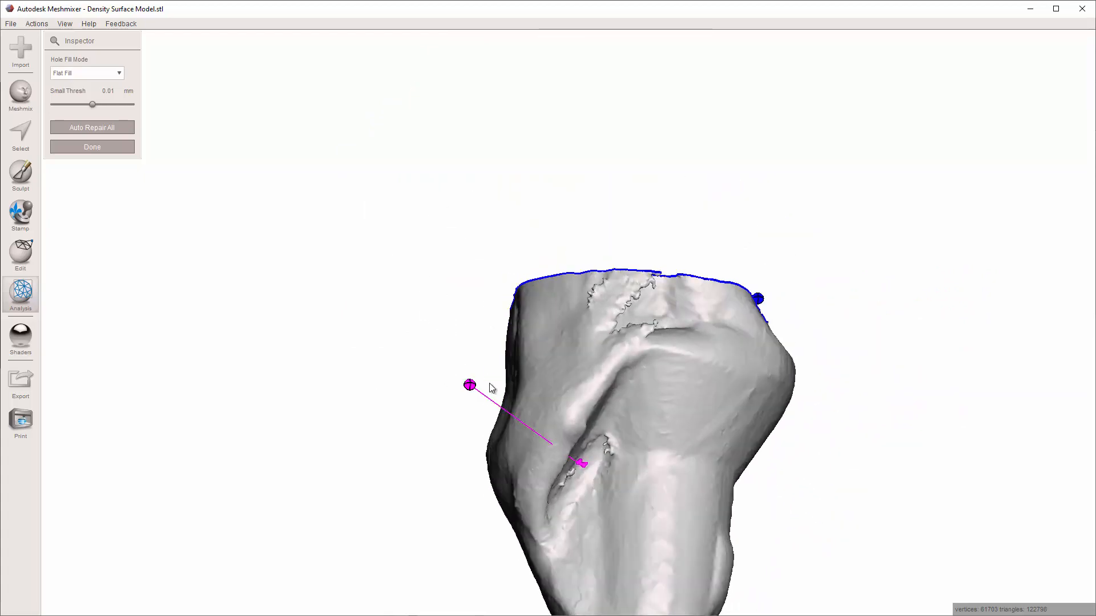
click(469, 387)
mouse_move(538, 383)
right_down()
mouse_move(530, 515)
mouse_move(573, 404)
mouse_move(339, 395)
mouse_move(255, 428)
mouse_move(408, 437)
mouse_move(443, 398)
mouse_move(611, 372)
mouse_move(635, 411)
mouse_move(626, 410)
mouse_move(681, 317)
mouse_move(673, 457)
mouse_move(679, 441)
mouse_move(486, 481)
mouse_move(462, 513)
mouse_move(484, 537)
mouse_move(440, 372)
mouse_move(585, 532)
mouse_move(589, 487)
mouse_move(478, 527)
mouse_move(662, 533)
mouse_move(764, 515)
mouse_move(762, 505)
right_up()
scroll(626, 409, up, 3)
scroll(668, 430, up, 2)
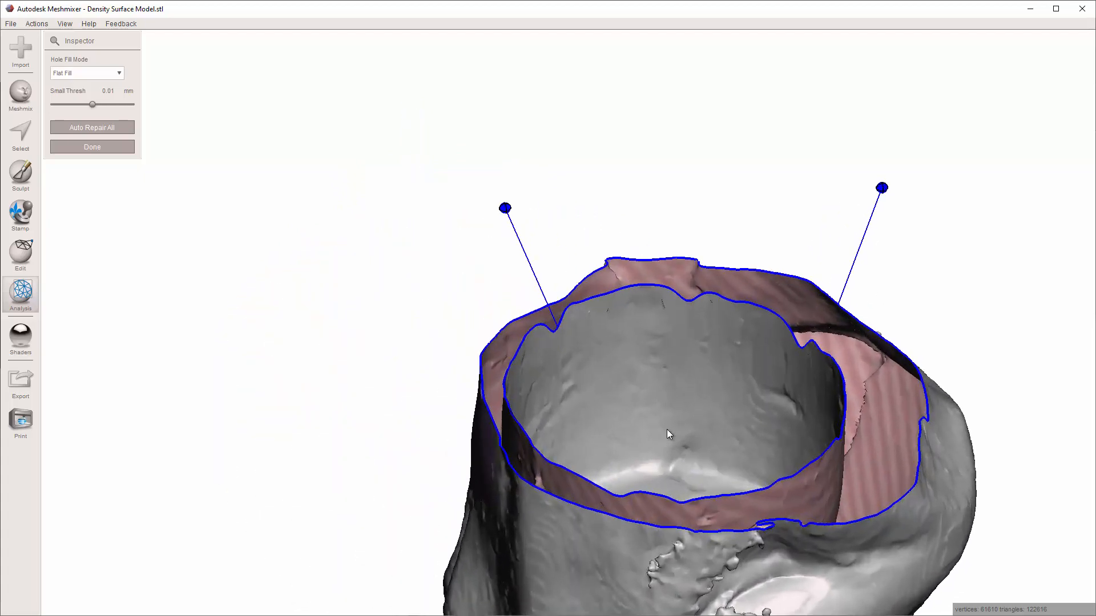
key(s)
click(682, 450)
mouse_move(738, 454)
right_down()
mouse_move(767, 423)
mouse_move(536, 314)
mouse_move(545, 514)
mouse_move(526, 402)
mouse_move(607, 422)
mouse_move(626, 483)
mouse_move(559, 506)
mouse_move(549, 462)
mouse_move(653, 453)
mouse_move(746, 524)
mouse_move(583, 428)
mouse_move(735, 458)
mouse_move(800, 560)
mouse_move(628, 306)
mouse_move(652, 368)
mouse_move(772, 348)
mouse_move(430, 510)
mouse_move(494, 478)
mouse_move(561, 382)
mouse_move(599, 474)
mouse_move(594, 409)
mouse_move(594, 501)
mouse_move(574, 429)
mouse_move(567, 439)
mouse_move(570, 556)
mouse_move(562, 470)
mouse_move(450, 167)
mouse_move(510, 351)
right_up()
key(Escape)
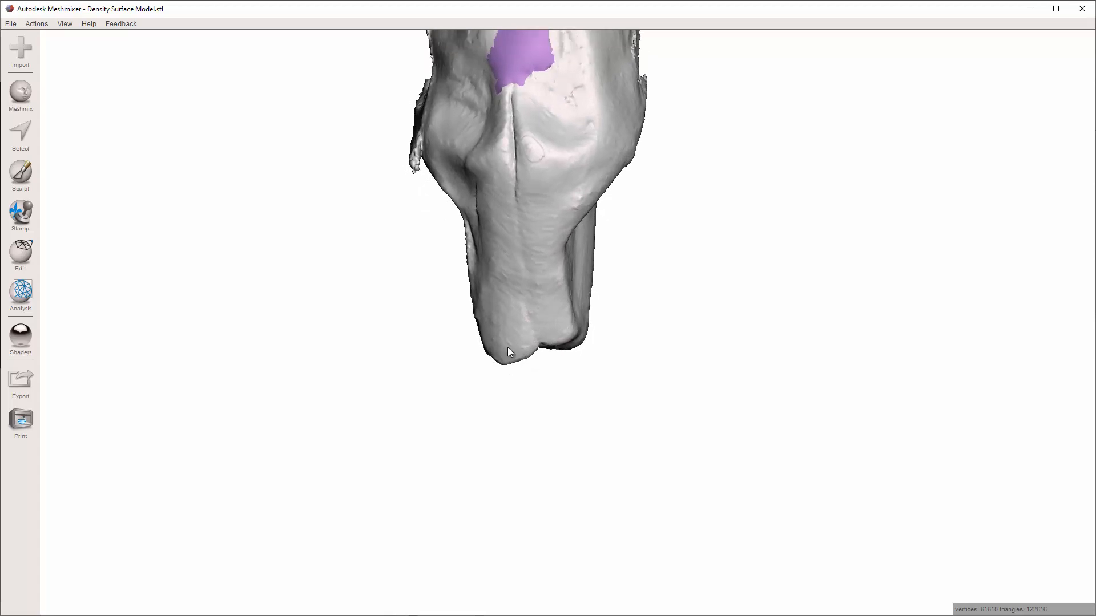
Step: Select the closed tip at the narrow end, smooth the selection's boundary and delete it to open that end
key(s)
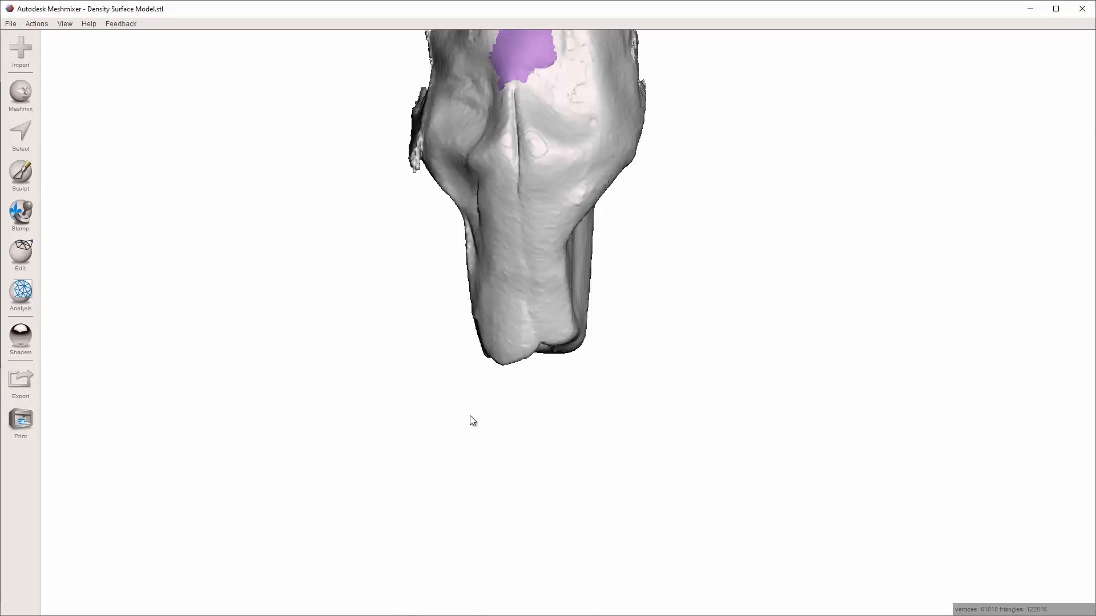
key(s)
mouse_move(433, 327)
mouse_down()
mouse_move(632, 320)
mouse_move(638, 345)
mouse_move(359, 424)
mouse_move(439, 349)
mouse_move(430, 334)
mouse_up()
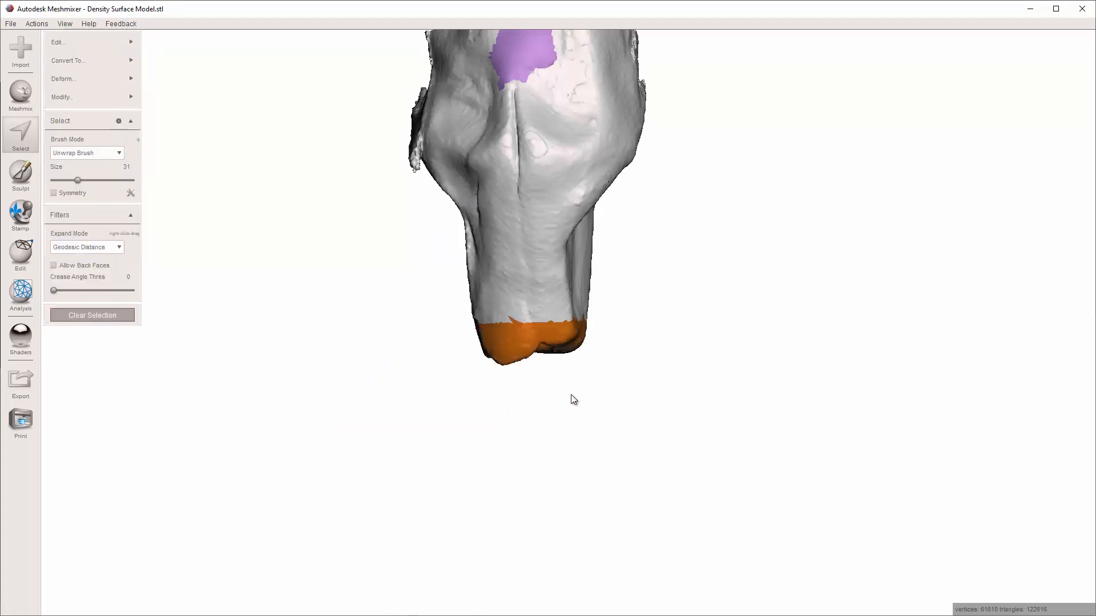
mouse_move(571, 395)
right_down()
mouse_move(412, 204)
mouse_move(375, 310)
mouse_move(433, 371)
mouse_move(499, 357)
mouse_move(509, 384)
mouse_move(501, 361)
mouse_move(639, 328)
mouse_move(583, 301)
mouse_move(403, 306)
mouse_move(722, 310)
mouse_move(375, 316)
mouse_move(392, 310)
mouse_move(473, 160)
mouse_move(417, 318)
right_up()
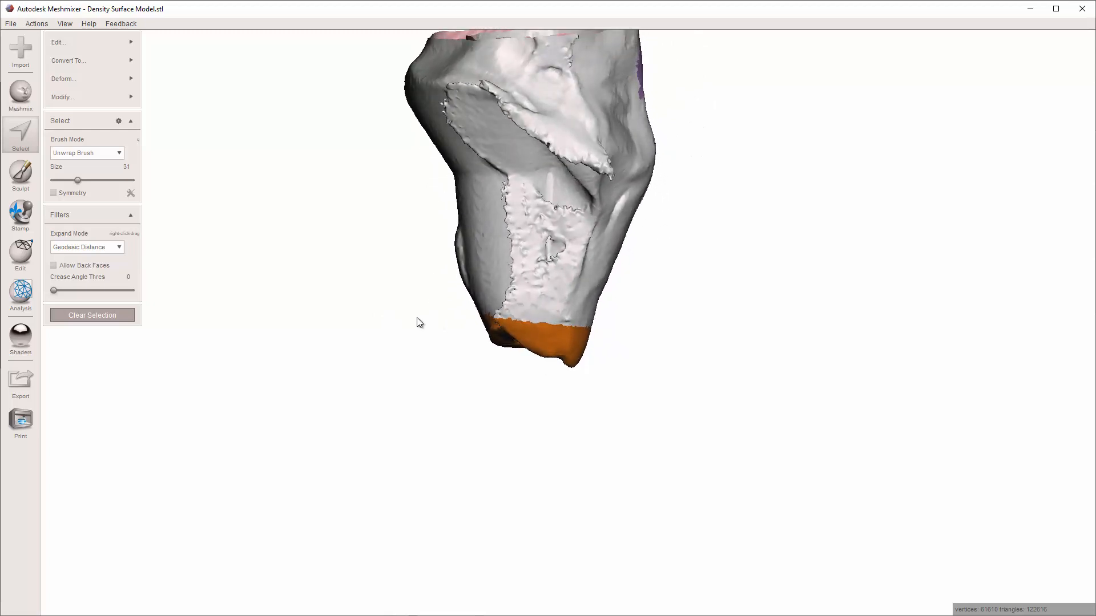
key(b)
key(Return)
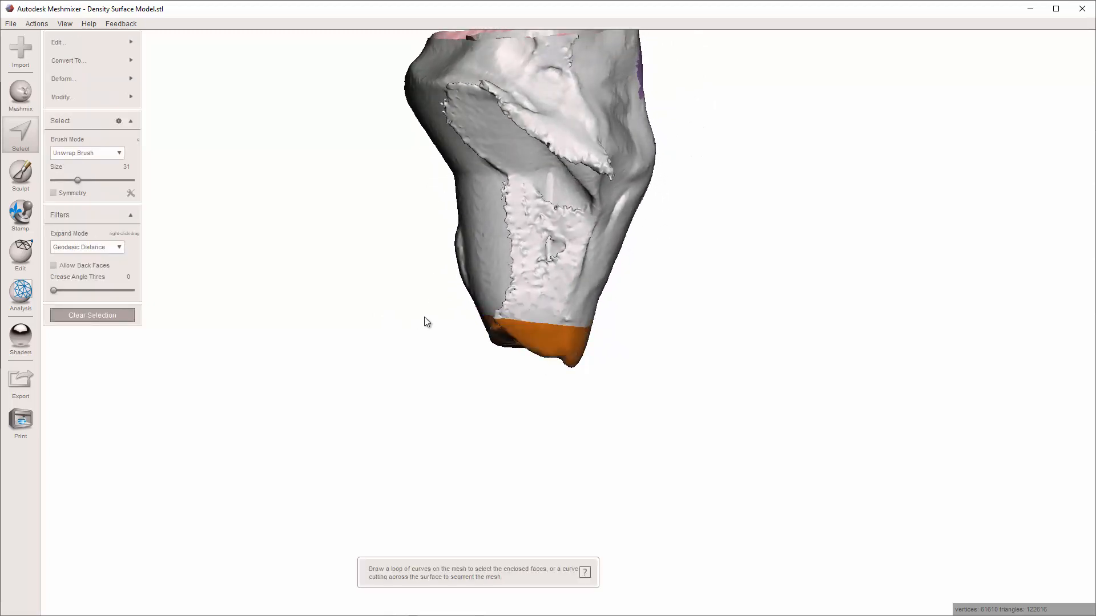
key(Delete)
right_drag(495, 341, 642, 193)
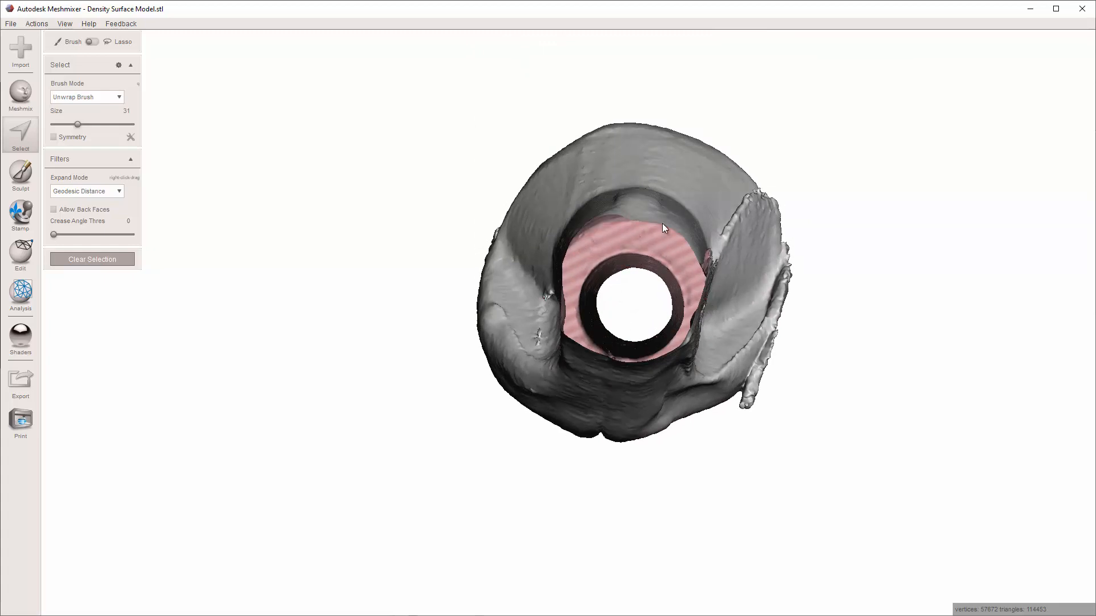
right_drag(637, 127, 553, 307)
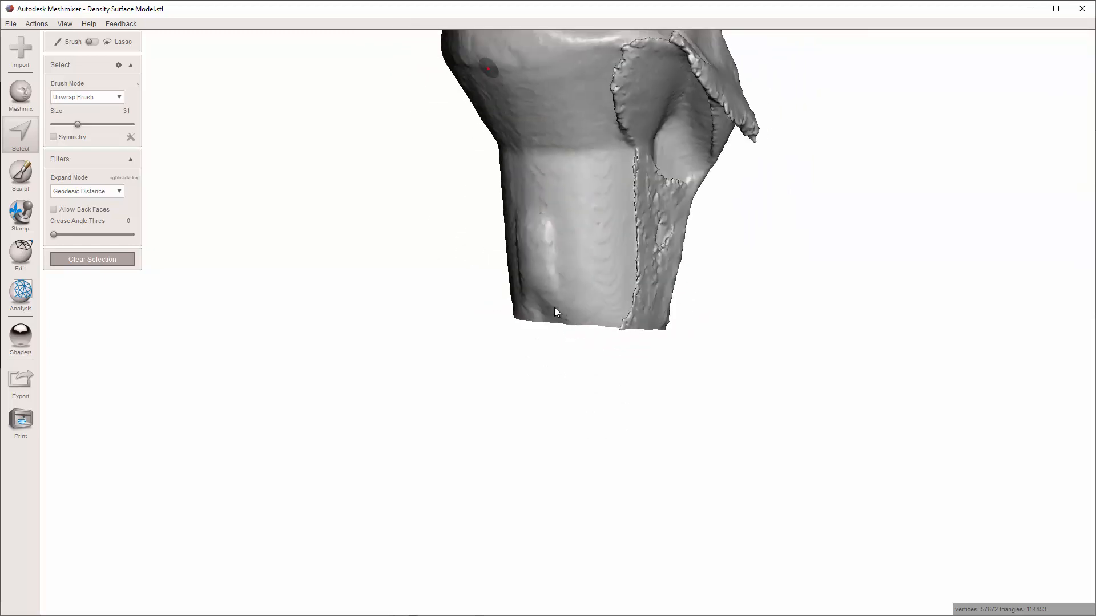
Step: Duplicate Density Surface Model.stl in the Object Browser and hide the original
click(64, 24)
click(97, 100)
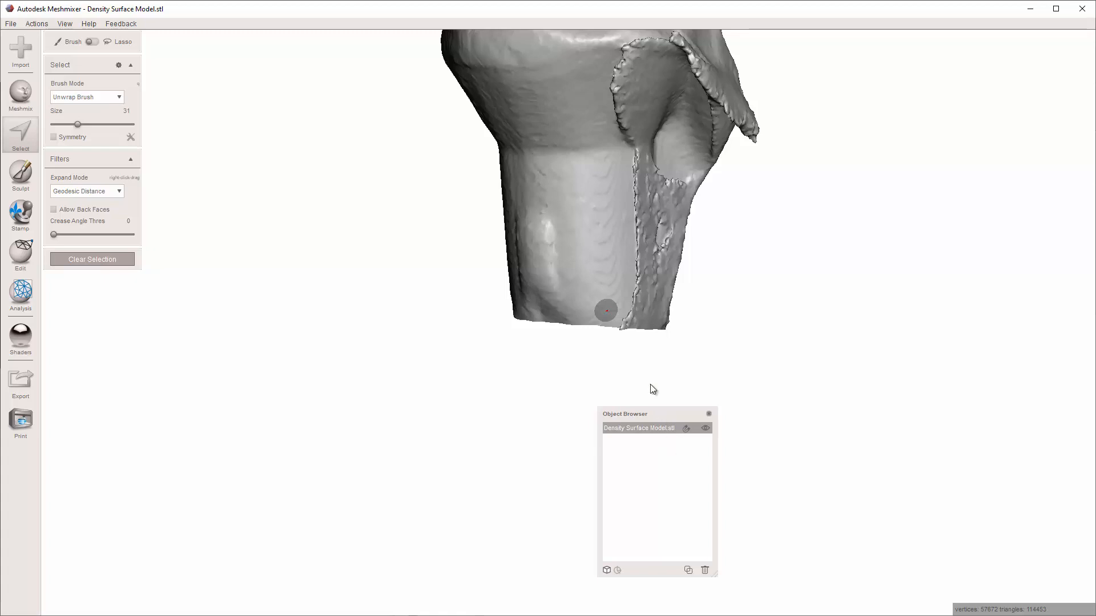
click(669, 433)
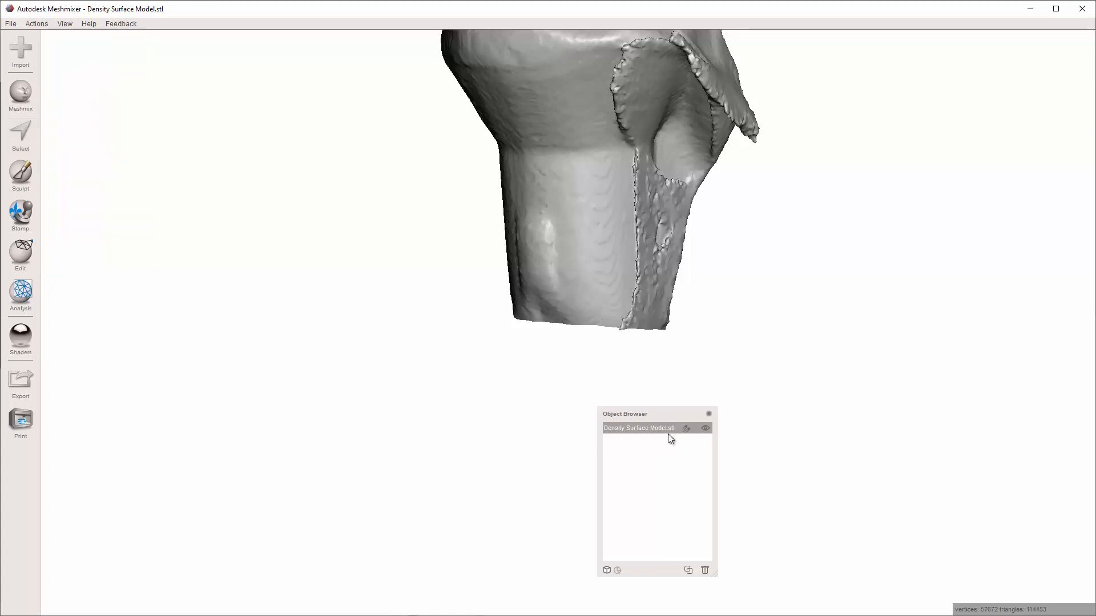
click(687, 570)
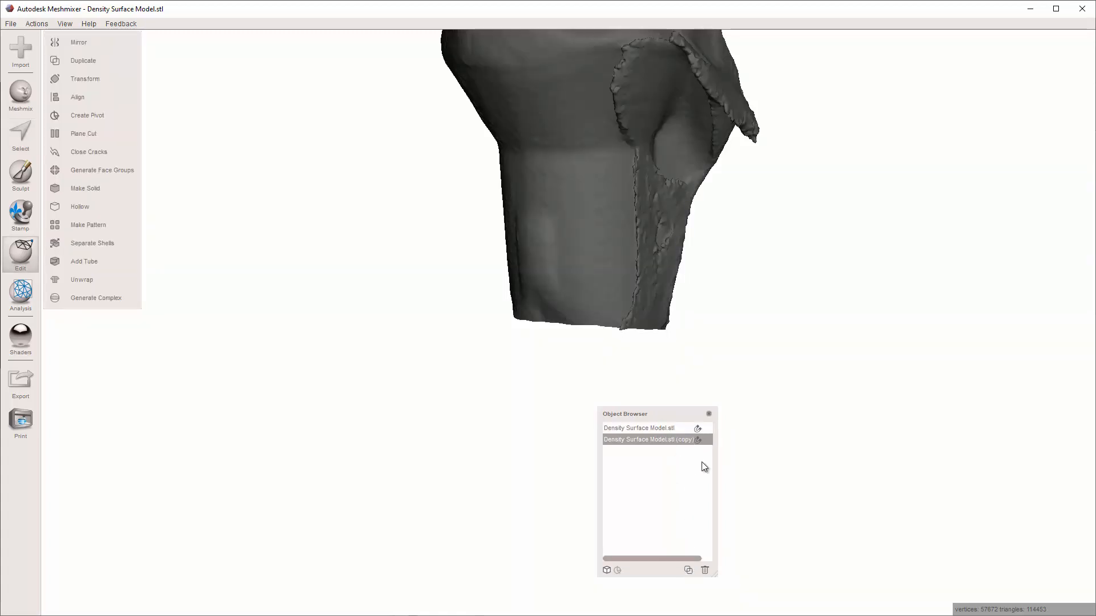
drag(714, 574, 783, 546)
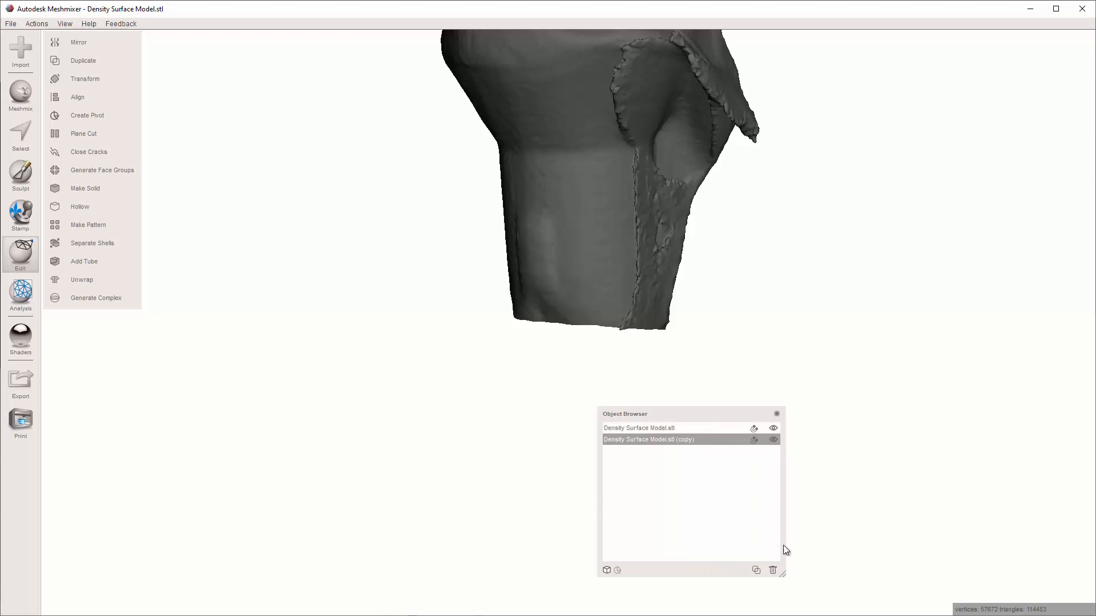
click(773, 428)
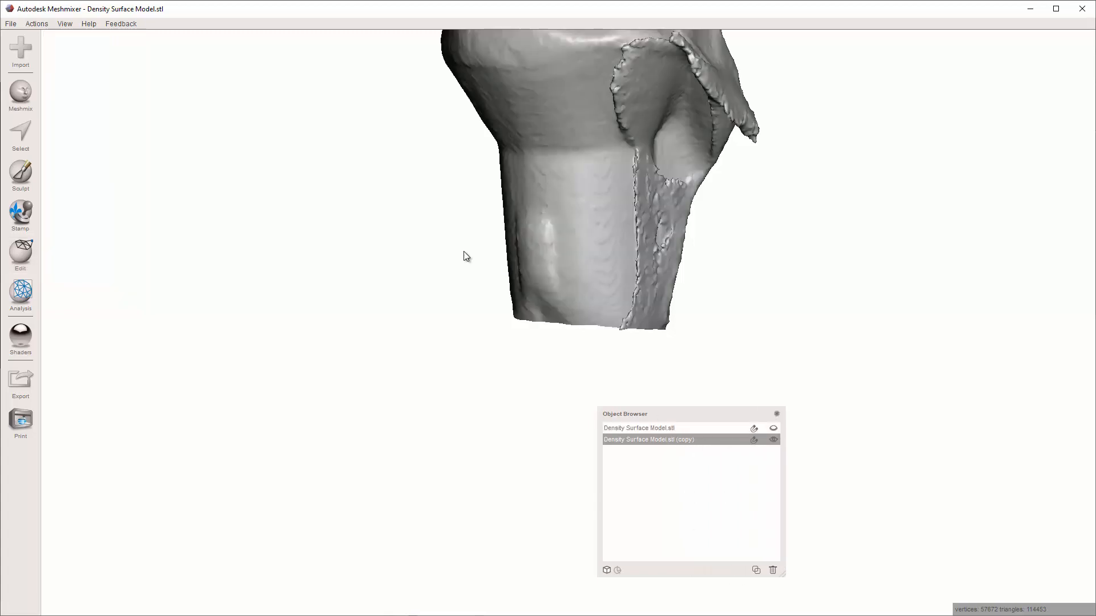
Step: Save the scene as EndoHandpiece-DeliveryUnit-Adaptor in Meshmixer Format in the Endo-Adaptor folder
click(16, 25)
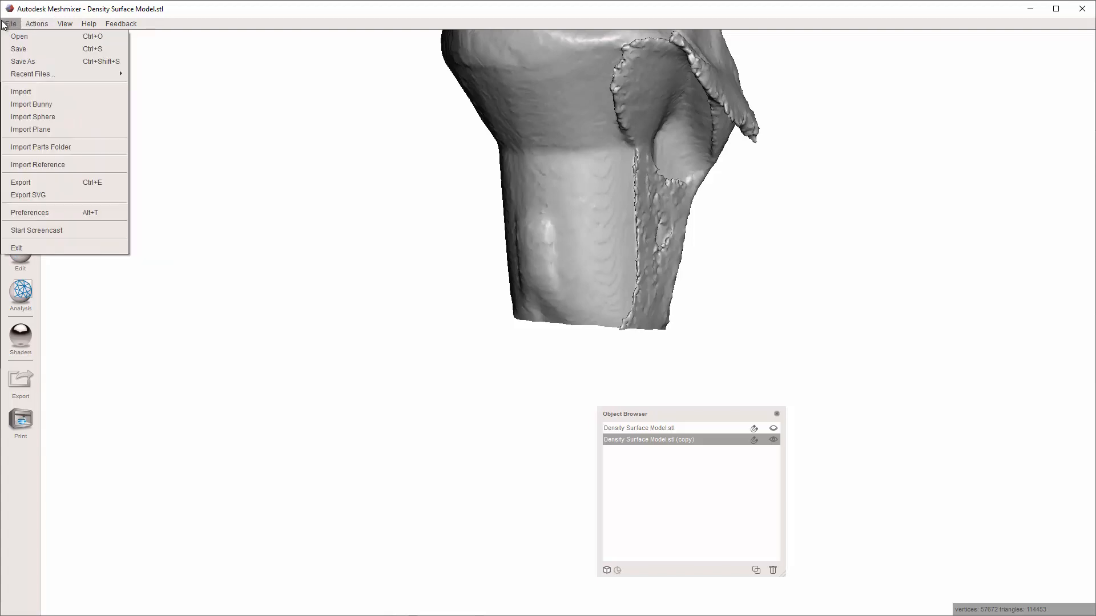
click(29, 49)
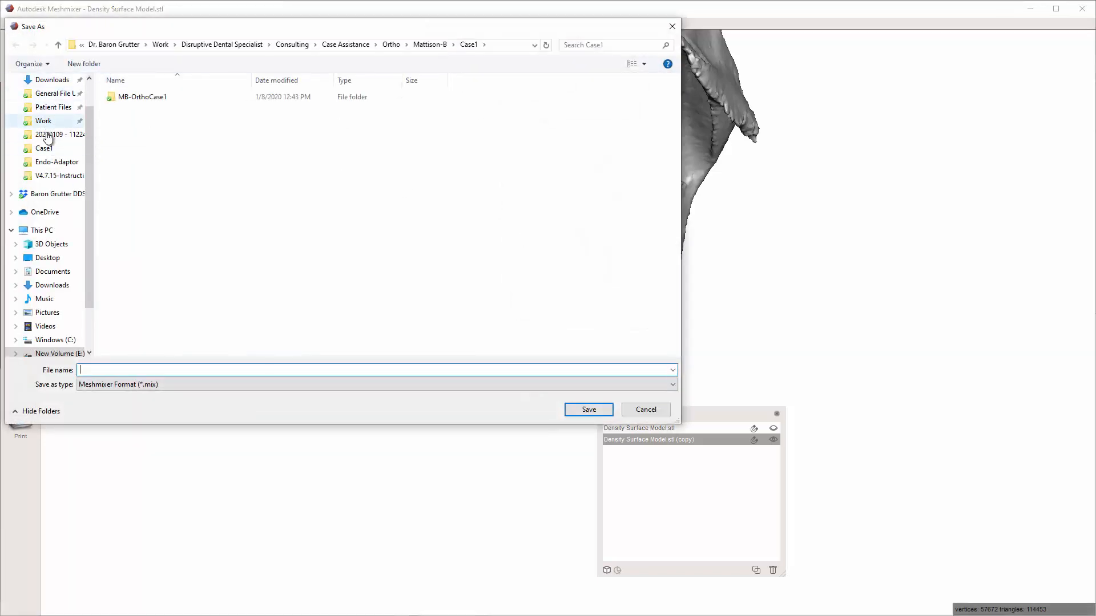
click(53, 162)
click(140, 368)
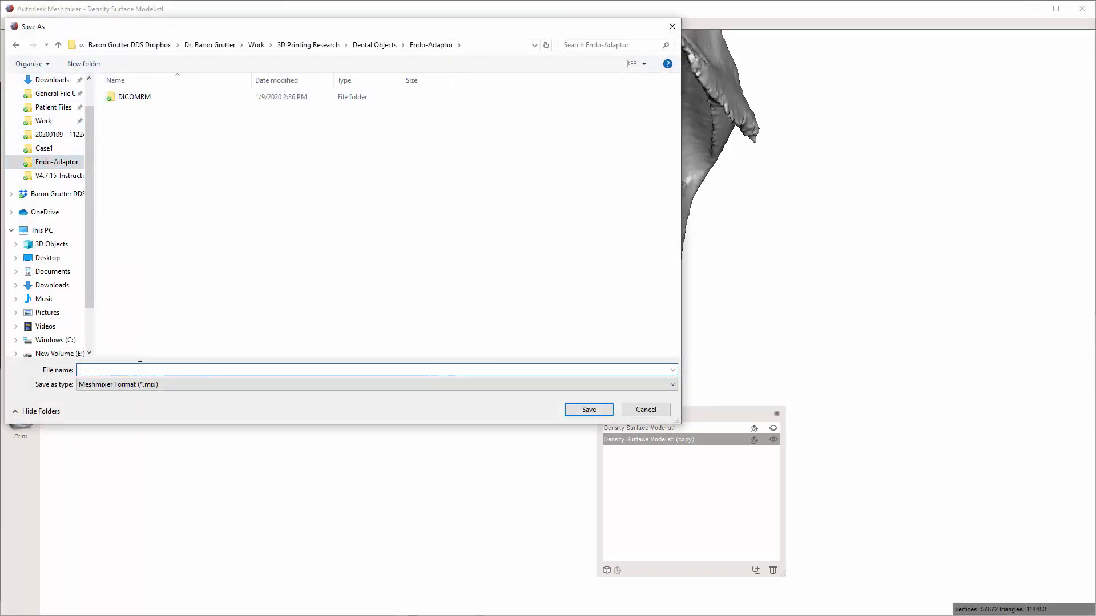
text(e)
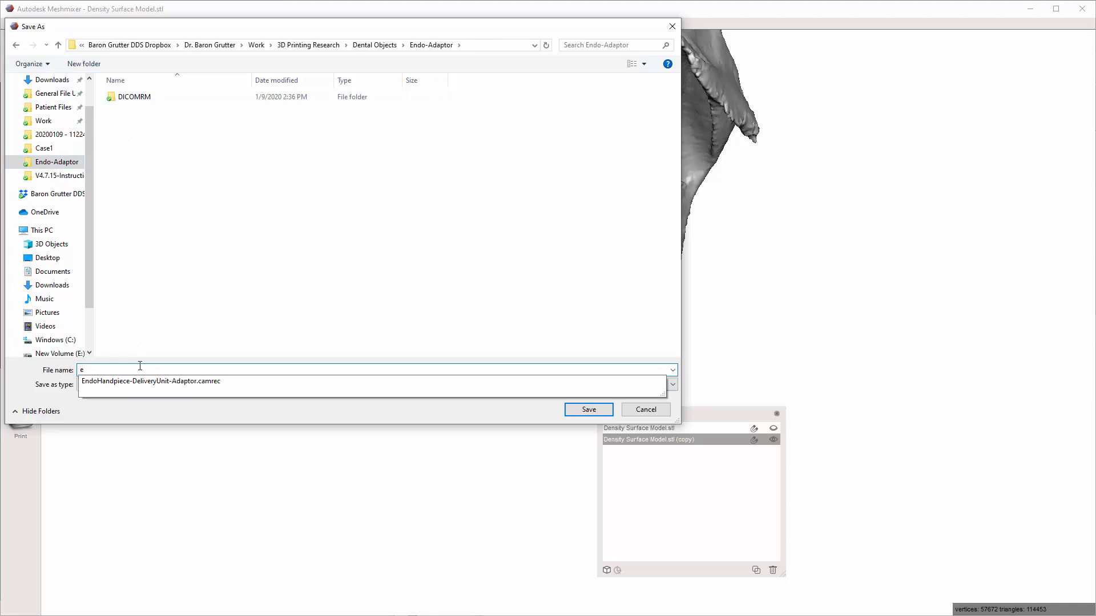
key(Down)
key(BackSpace)
key(BackSpace)
key(Return)
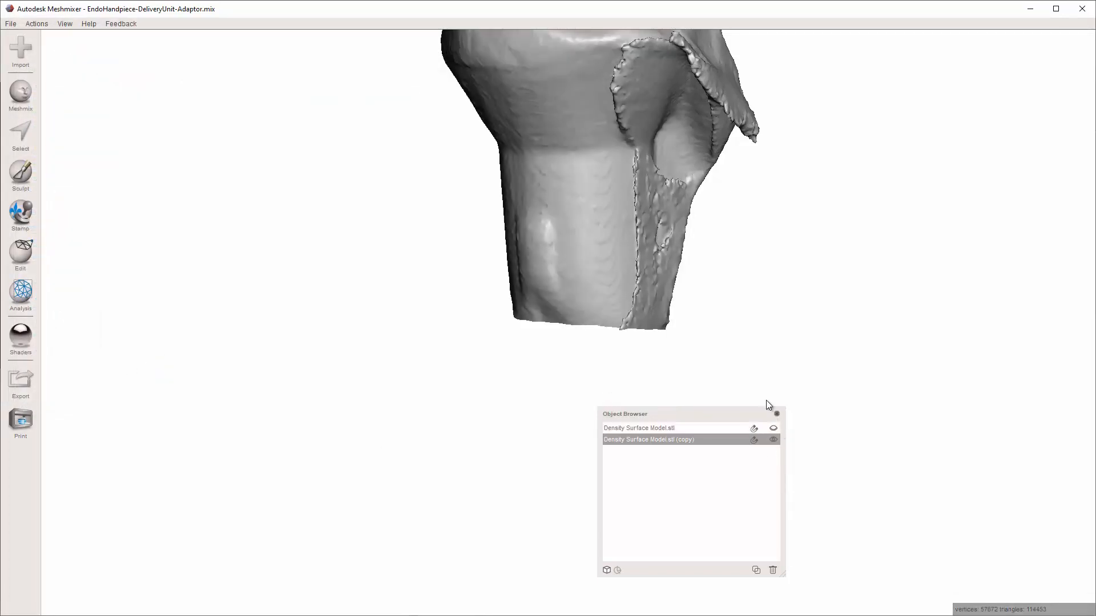
Step: Move the Object Browser clear of the model and set up the RobustSmooth sculpting brush with strength 62 and size 41
drag(747, 415, 1011, 375)
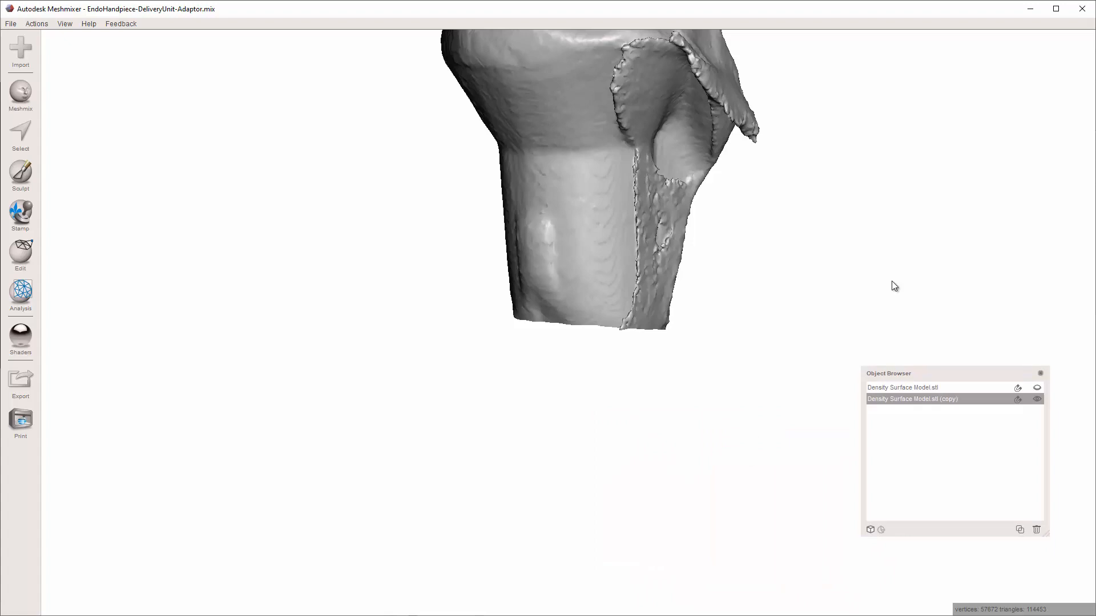
click(21, 173)
mouse_move(87, 67)
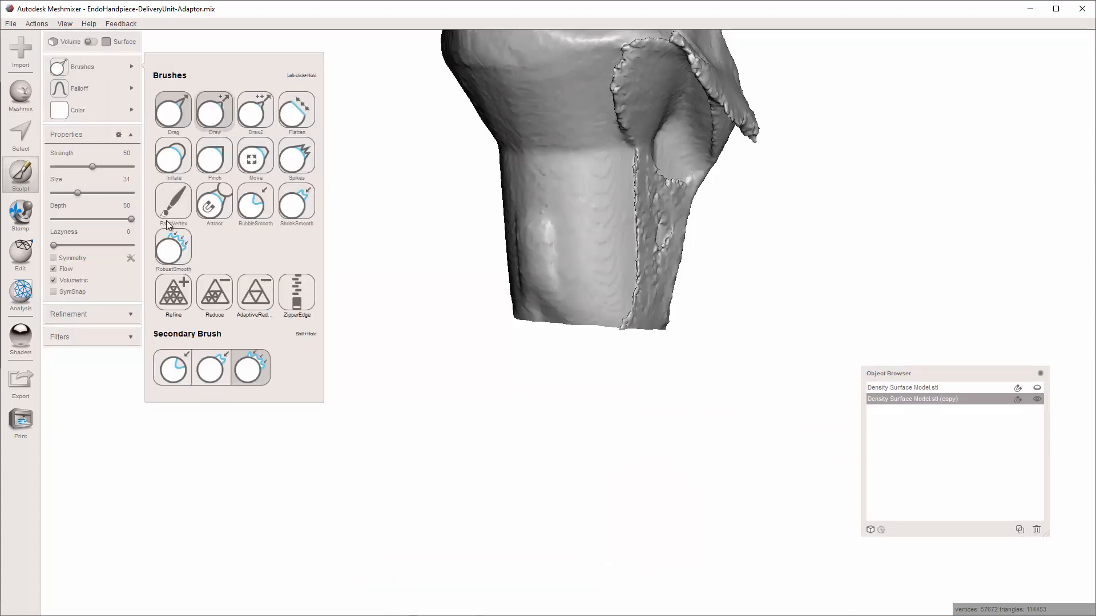
click(173, 248)
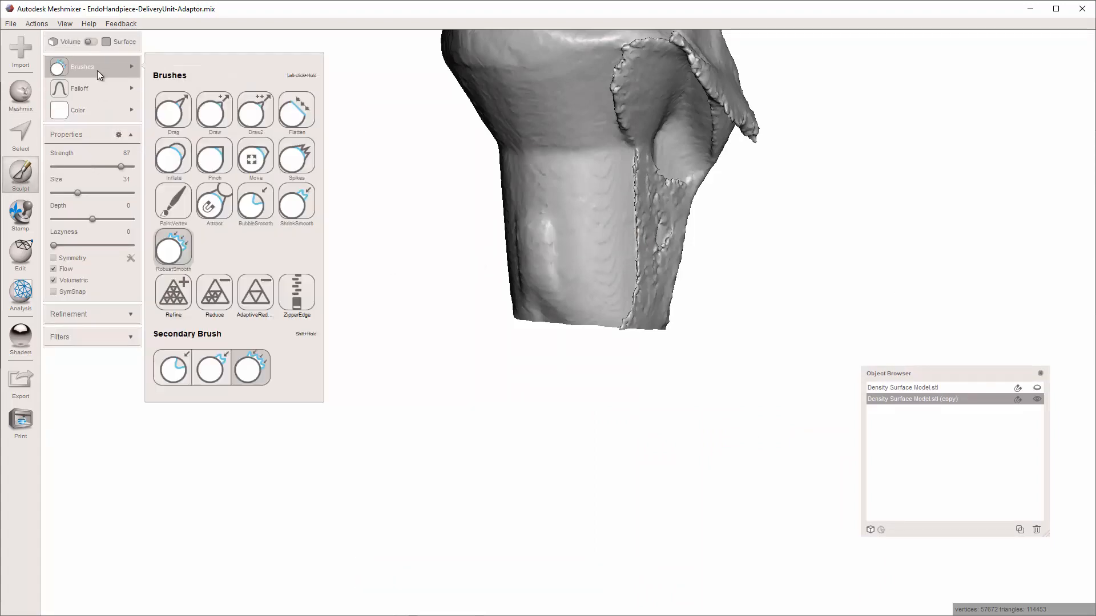
drag(82, 193, 87, 193)
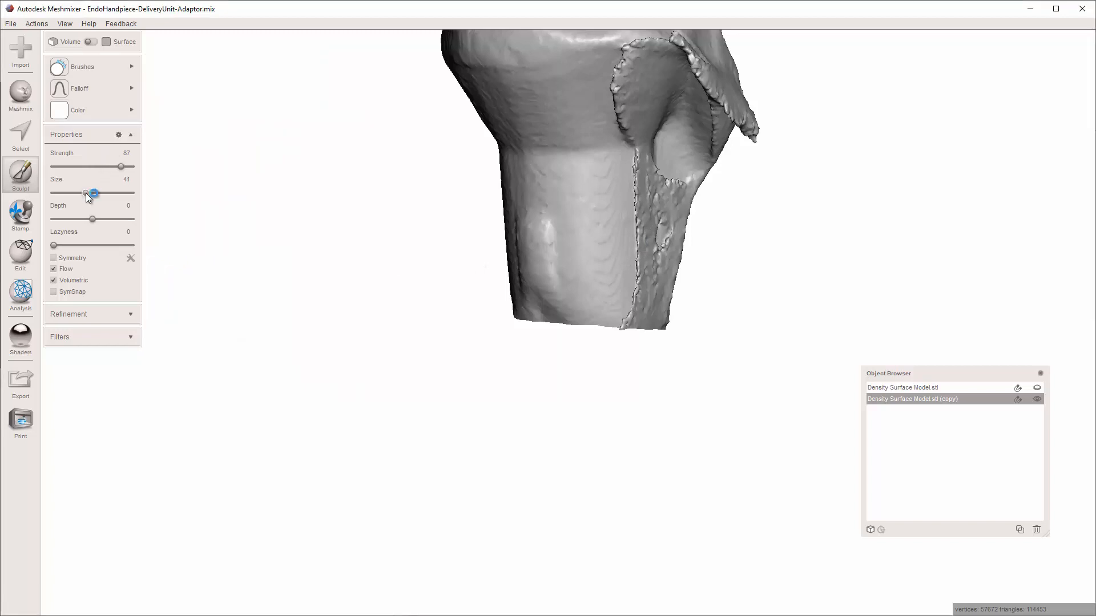
click(102, 167)
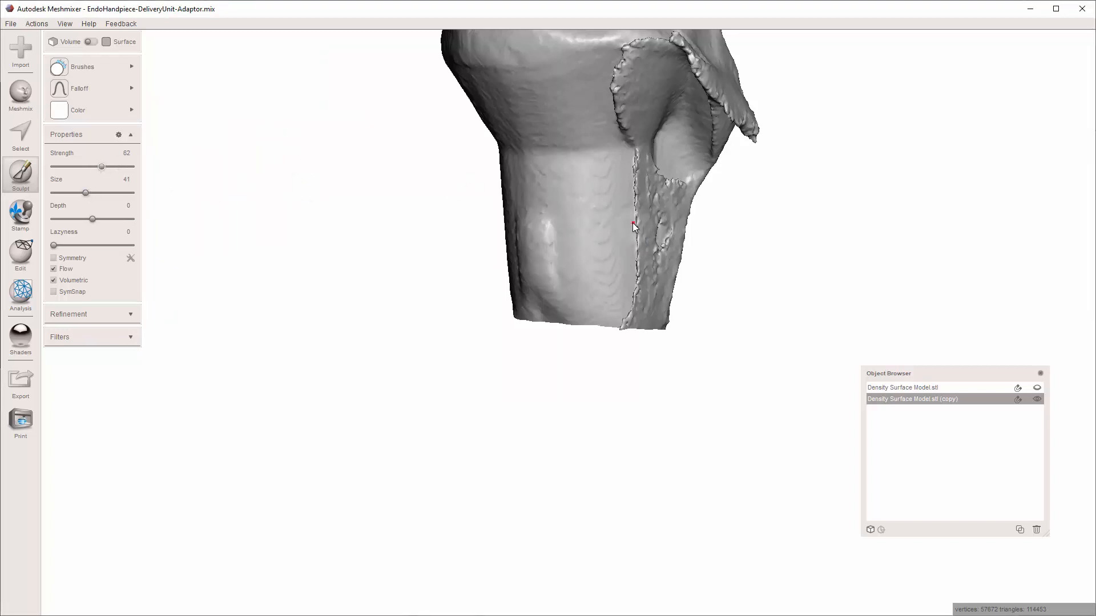
Step: Smooth the jagged lengthwise seam on the outer wall of the narrow sleeve with the RobustSmooth brush
mouse_move(639, 205)
mouse_down()
mouse_move(635, 151)
mouse_move(641, 285)
mouse_move(629, 324)
mouse_up()
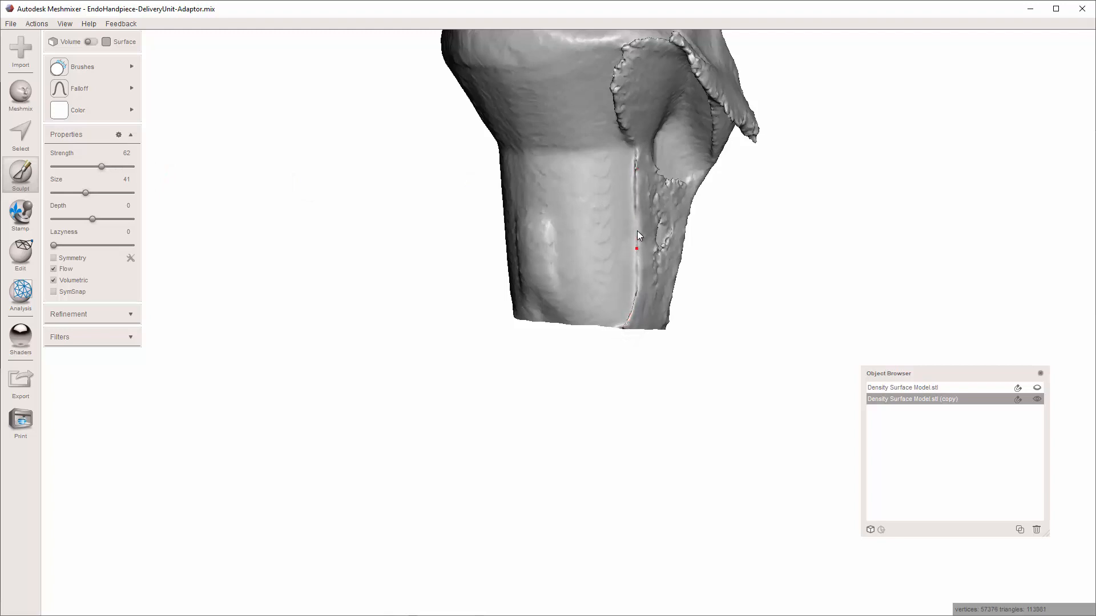
scroll(636, 175, up, 8)
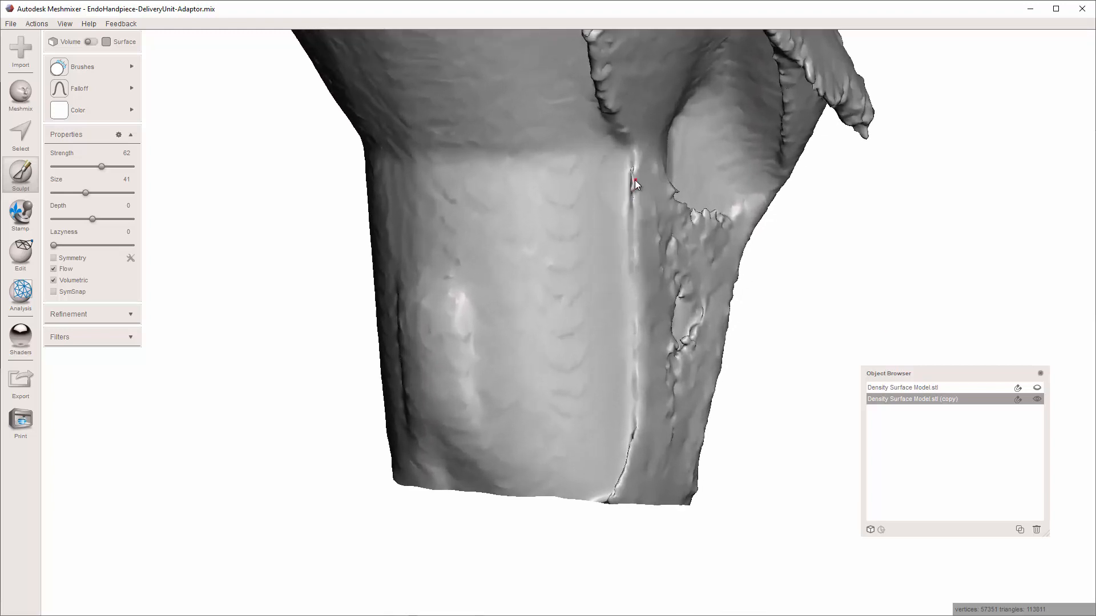
right_drag(635, 179, 403, 245)
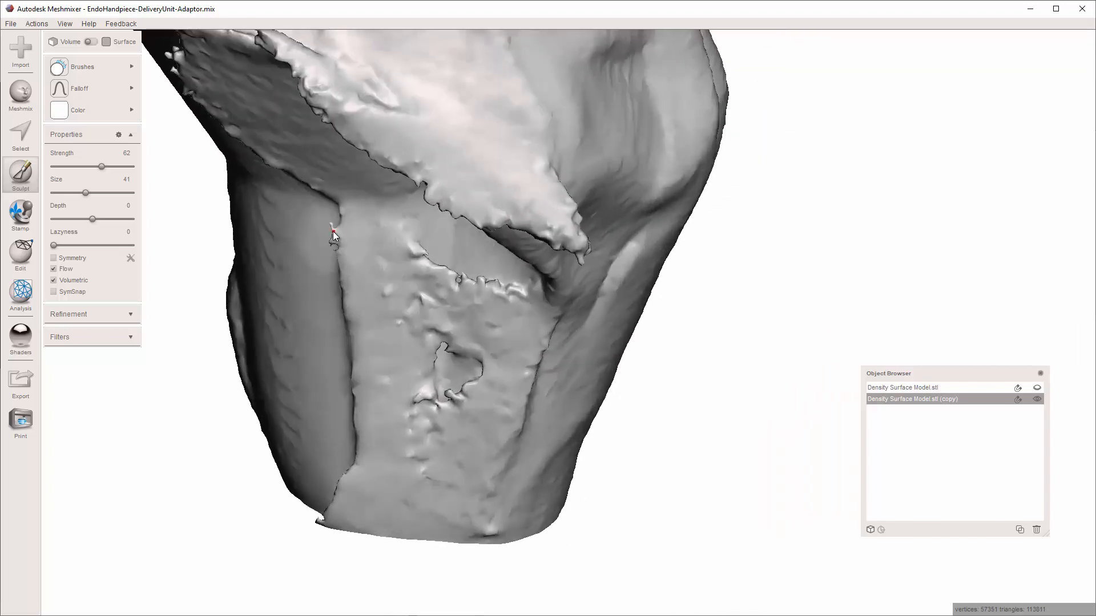
drag(331, 229, 335, 237)
right_drag(336, 245, 390, 238)
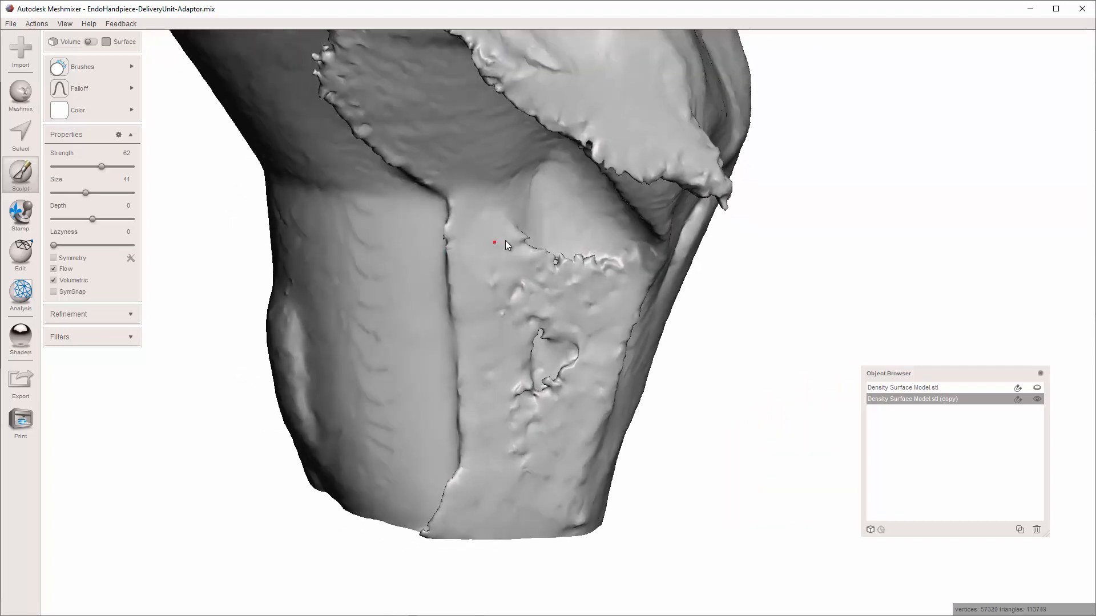
right_drag(544, 269, 605, 118)
scroll(605, 166, down, 3)
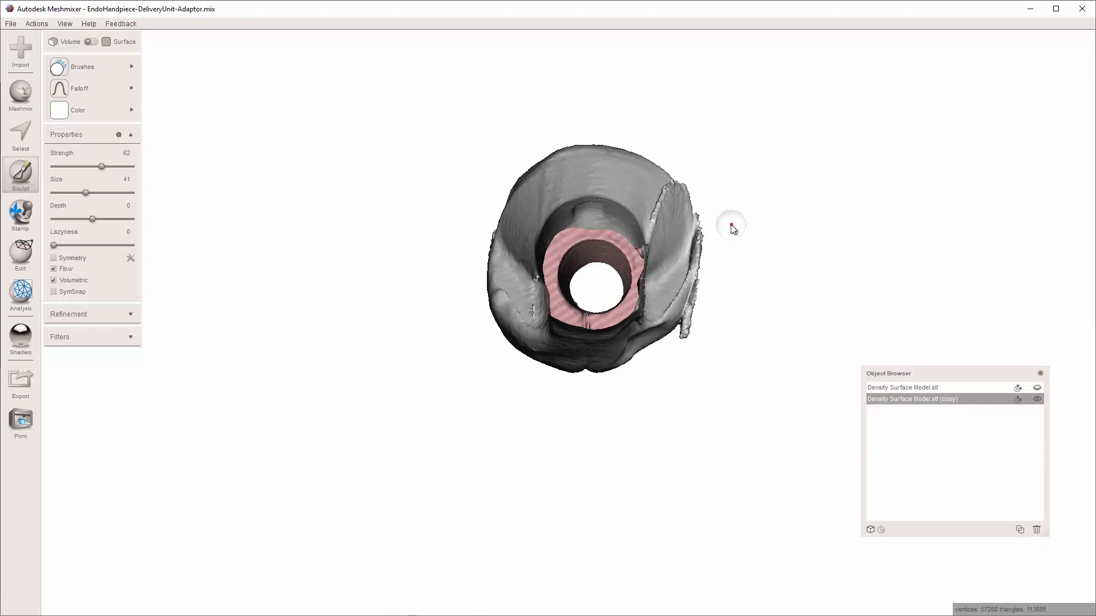
click(781, 184)
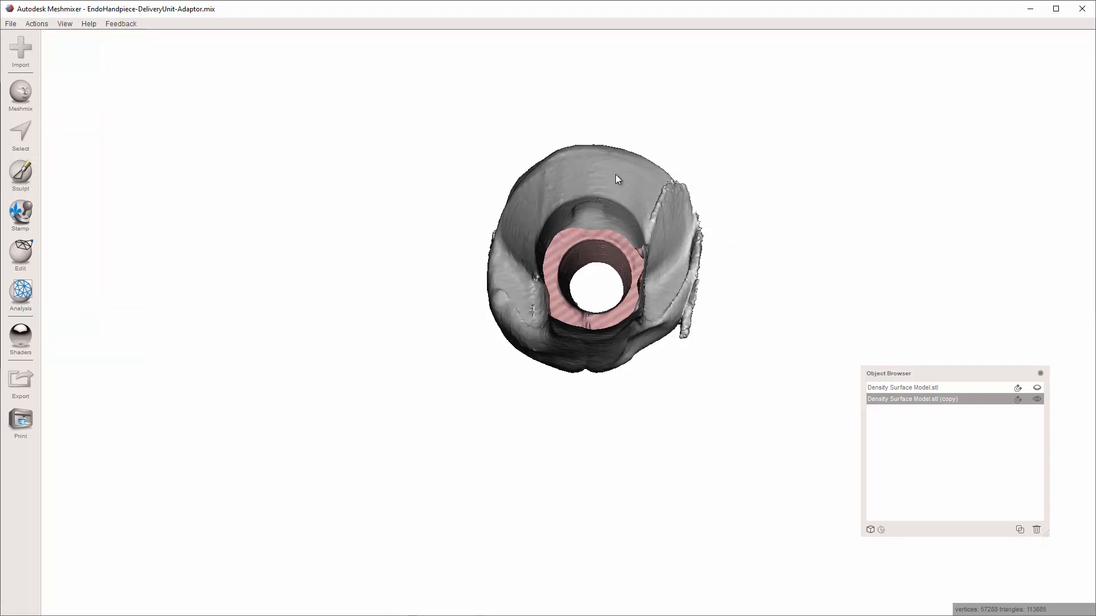
Step: Select the entire outer shell of the copied model and separate it into its own object
key(s)
double_click(601, 183)
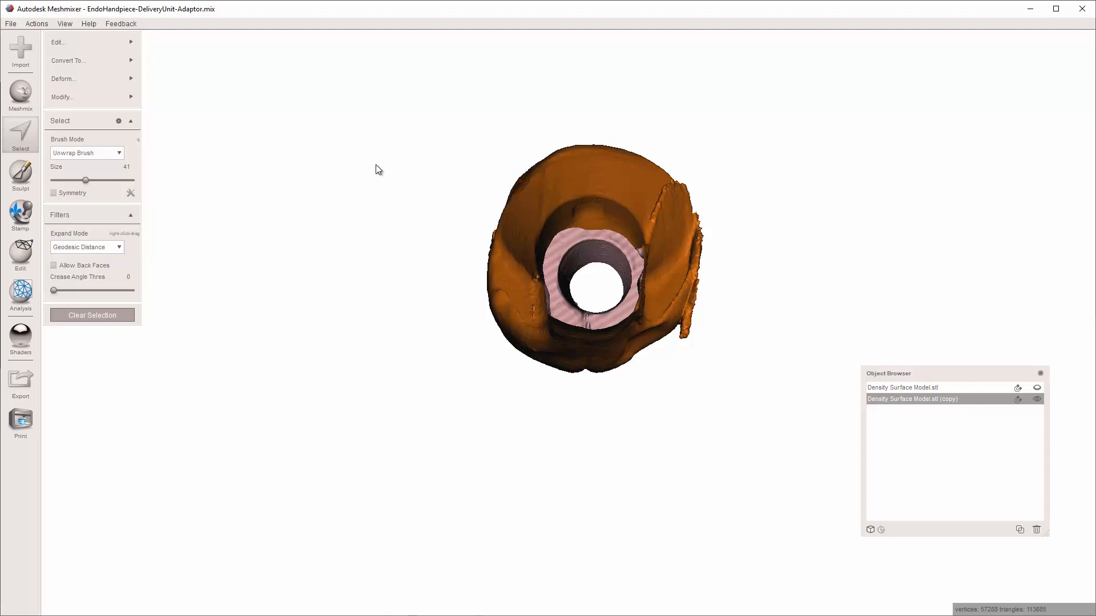
key(y)
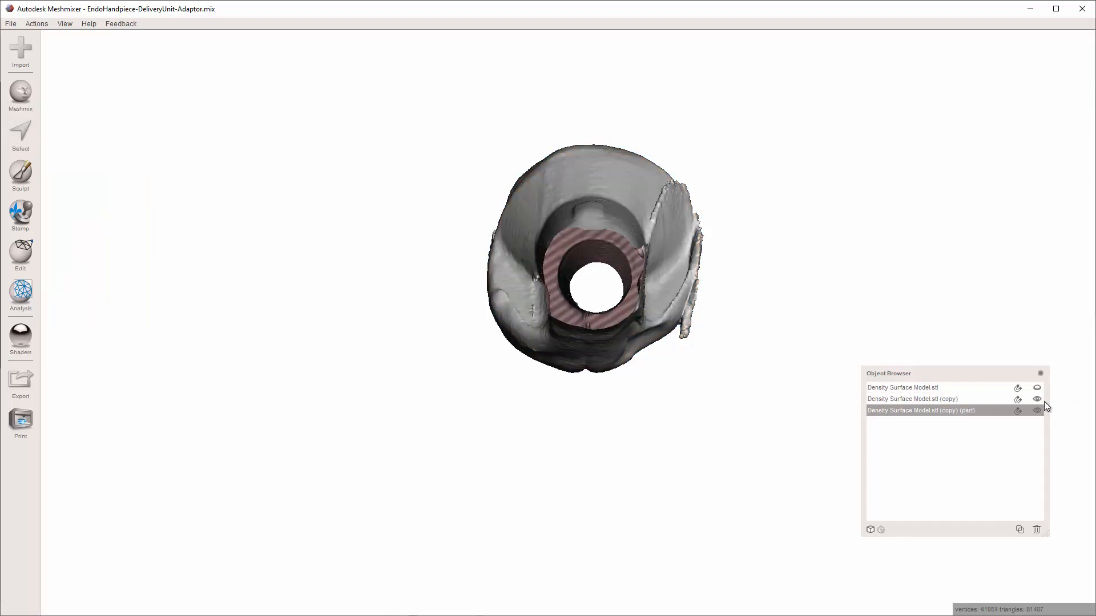
Step: Isolate the separated outer shell and mirror it across a hand-drawn lengthwise midline, keeping the clean half as the source
click(1037, 399)
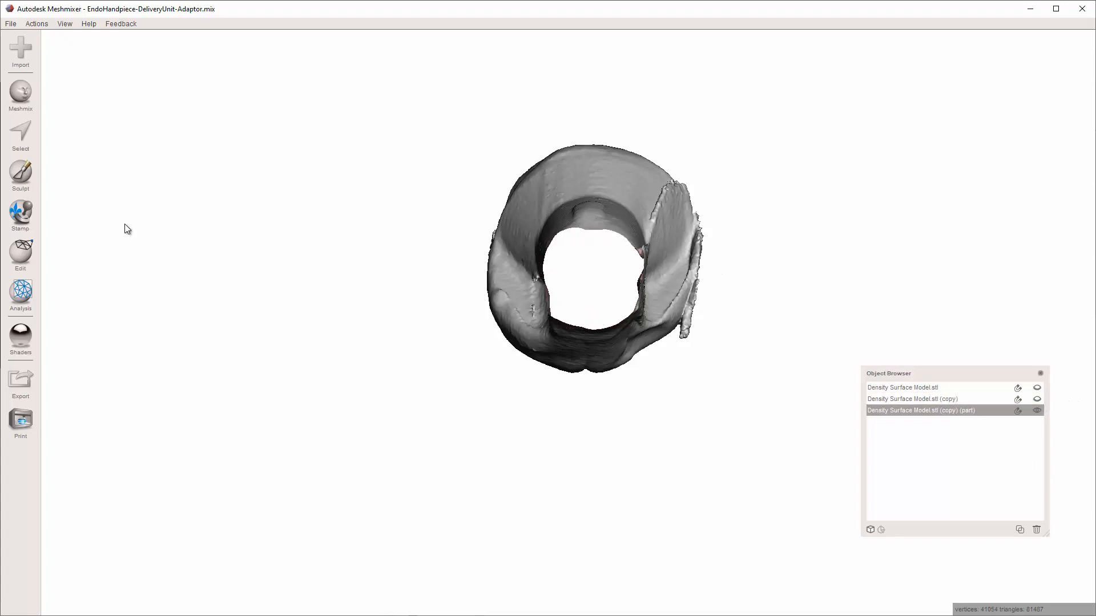
mouse_move(21, 254)
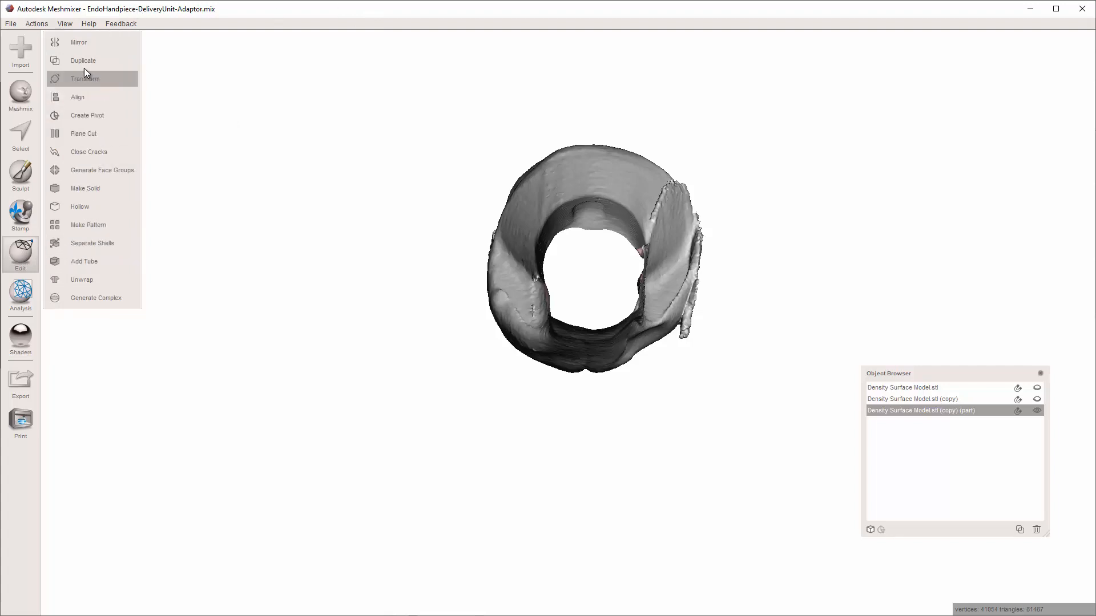
click(80, 42)
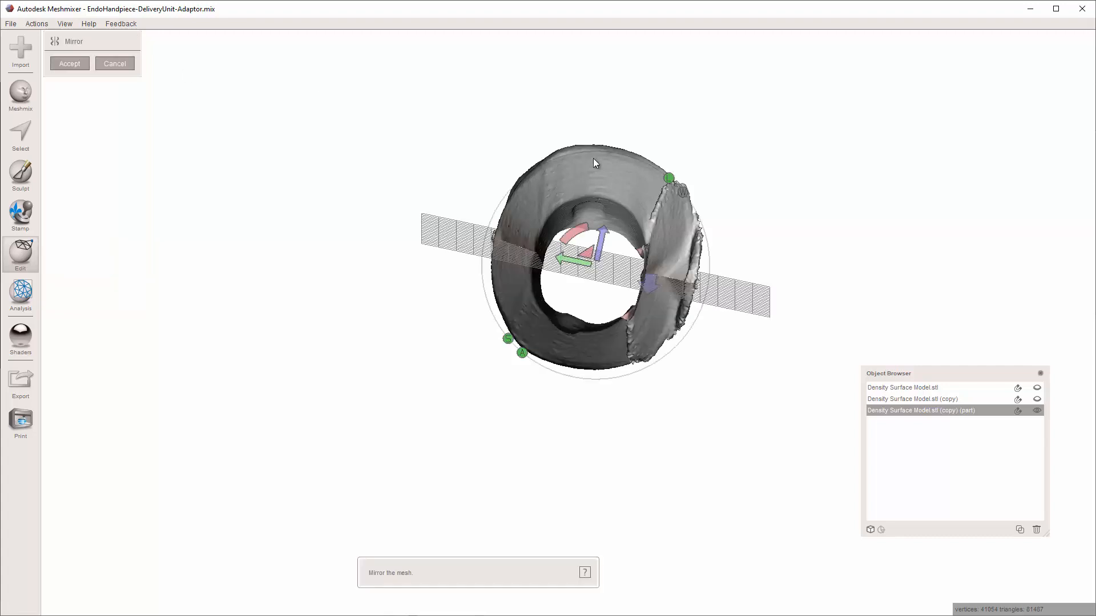
drag(589, 138, 594, 421)
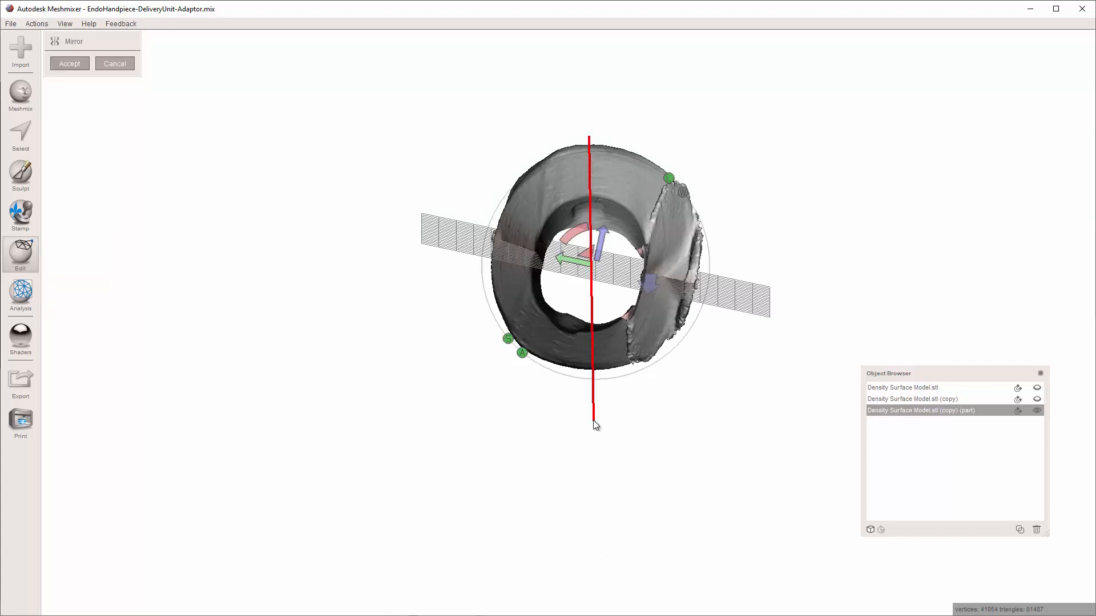
drag(594, 422, 593, 433)
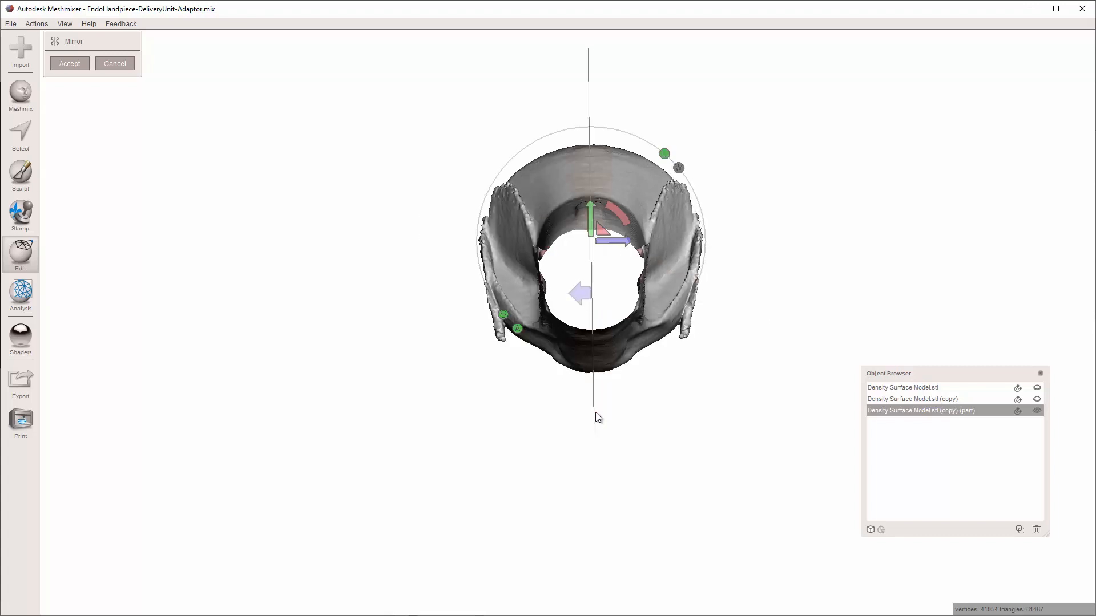
click(578, 295)
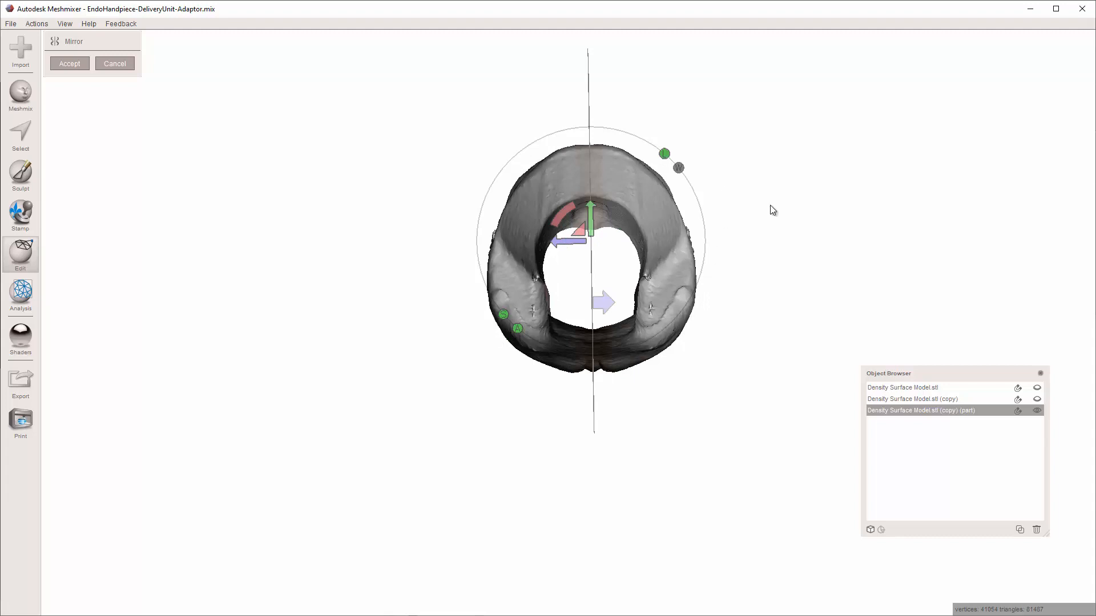
Step: Overlay the original Density Surface Model.stl and fine-tune the mirror plane's sideways position, checking the alignment from several sides
click(1037, 388)
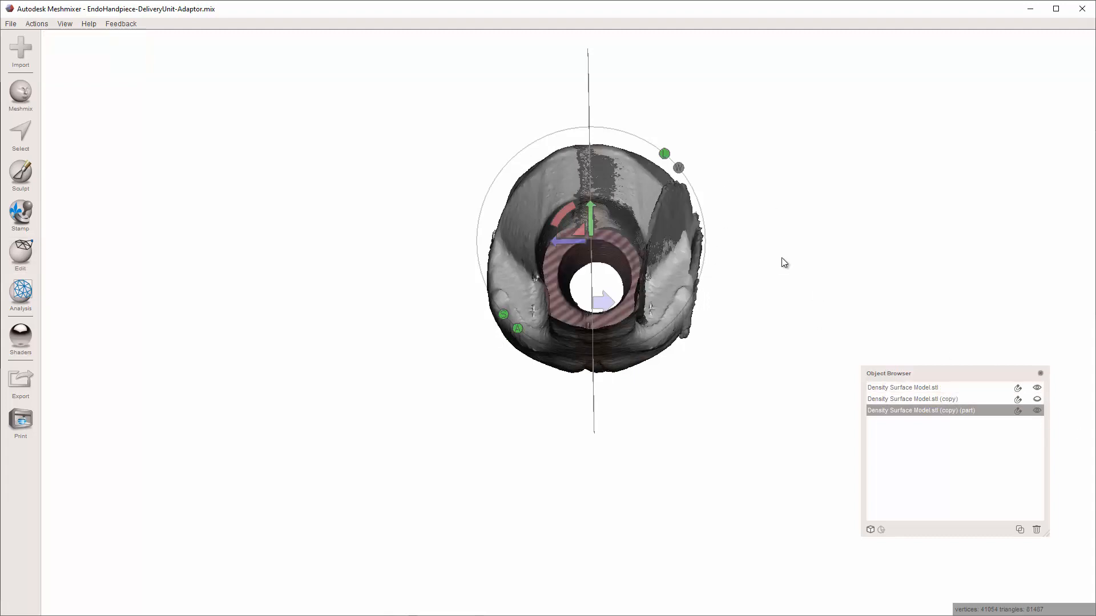
drag(558, 243, 559, 238)
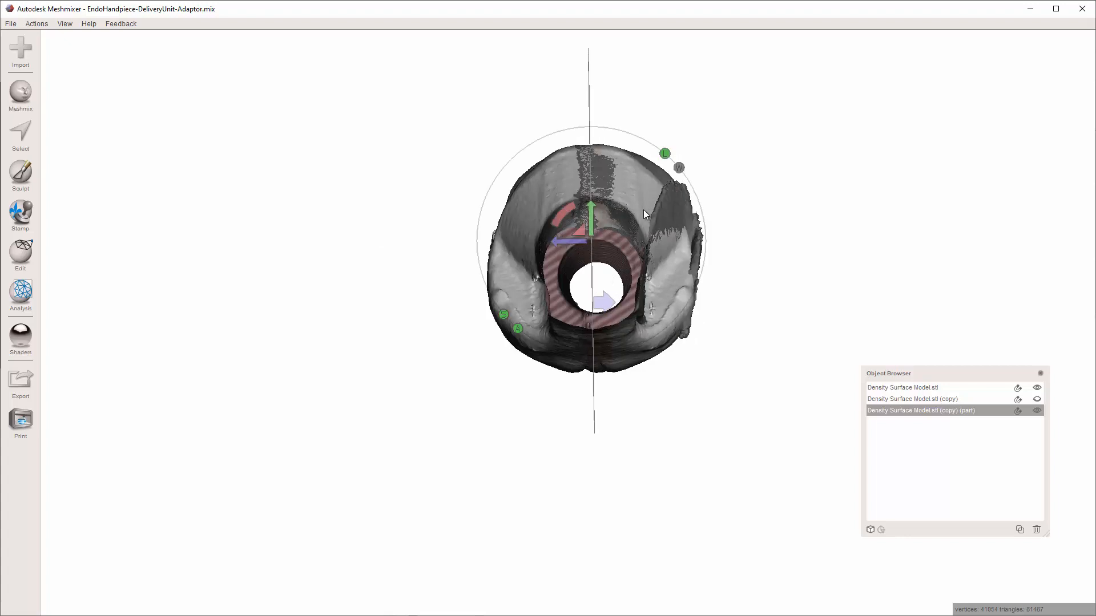
mouse_move(645, 214)
right_down()
mouse_move(661, 235)
mouse_move(607, 342)
mouse_move(614, 358)
mouse_move(708, 197)
mouse_move(767, 217)
mouse_move(763, 226)
mouse_move(724, 215)
mouse_move(742, 200)
mouse_move(742, 278)
right_up()
scroll(741, 280, up, 5)
mouse_move(727, 400)
right_down()
mouse_move(703, 360)
mouse_move(714, 344)
mouse_move(705, 331)
mouse_move(443, 360)
mouse_move(431, 402)
mouse_move(471, 410)
mouse_move(586, 385)
mouse_move(547, 312)
right_up()
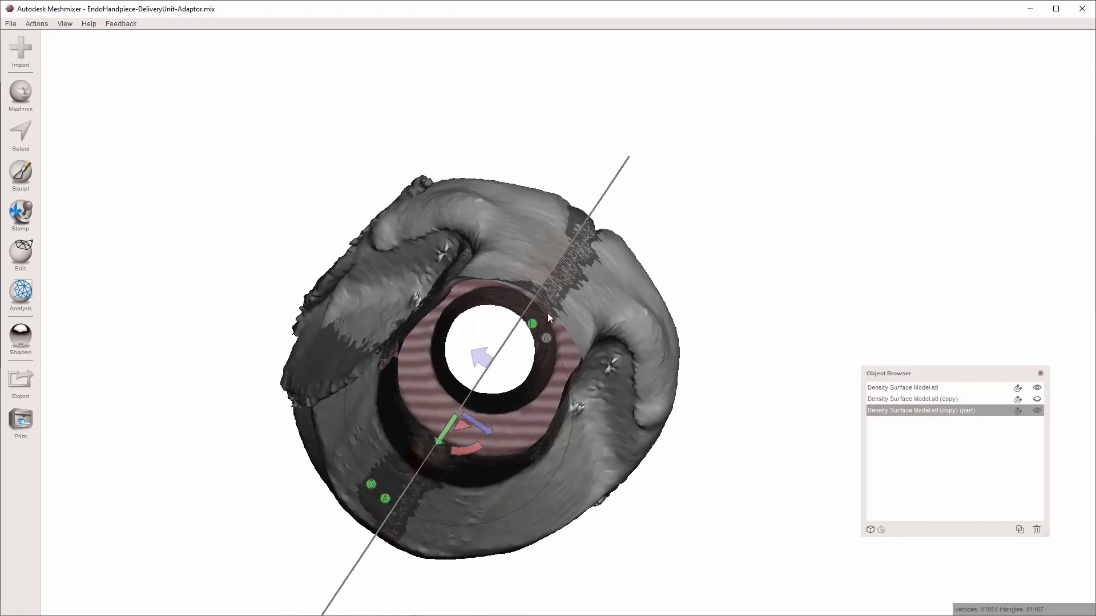
mouse_move(377, 212)
right_down()
mouse_move(471, 227)
mouse_move(615, 316)
mouse_move(627, 211)
right_up()
right_drag(714, 355, 759, 188)
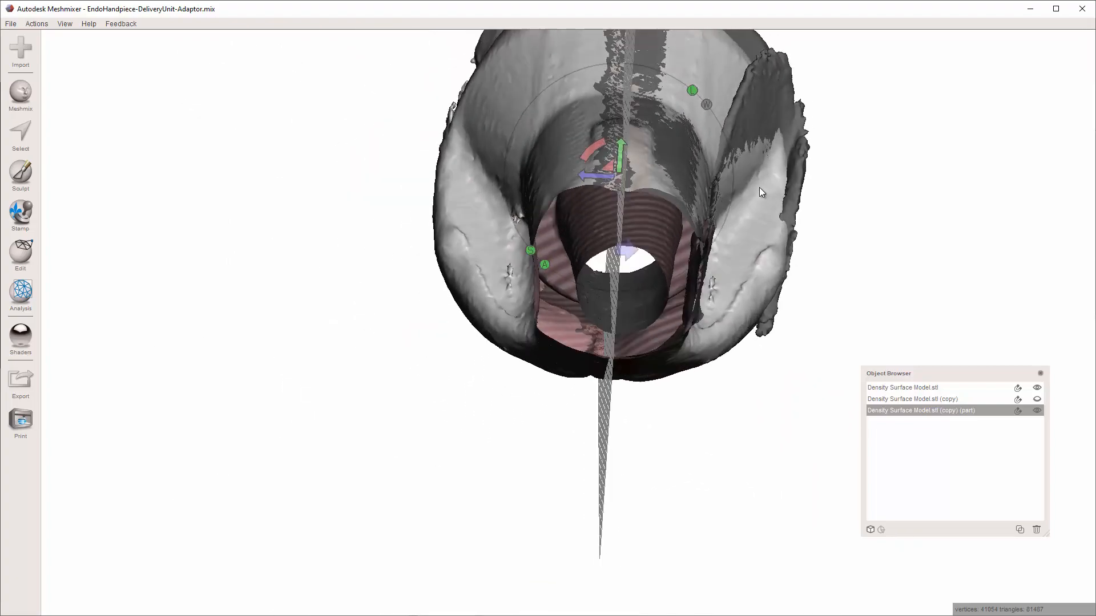
right_drag(672, 337, 663, 417)
right_drag(420, 180, 668, 221)
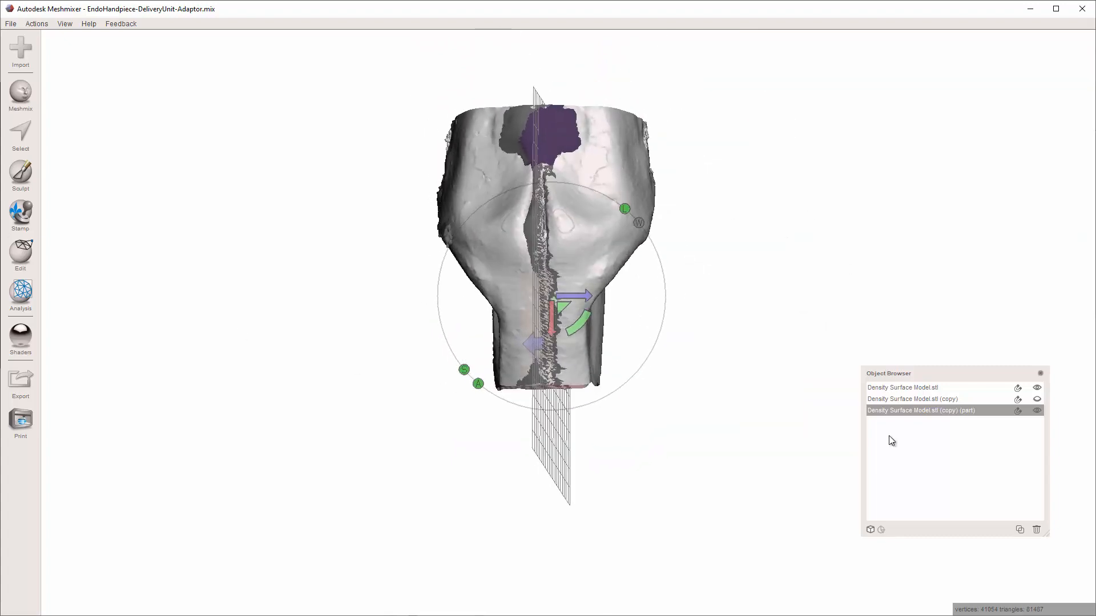
Step: Accept the mirror and hide the original model so only the mirrored shell is shown
key(Return)
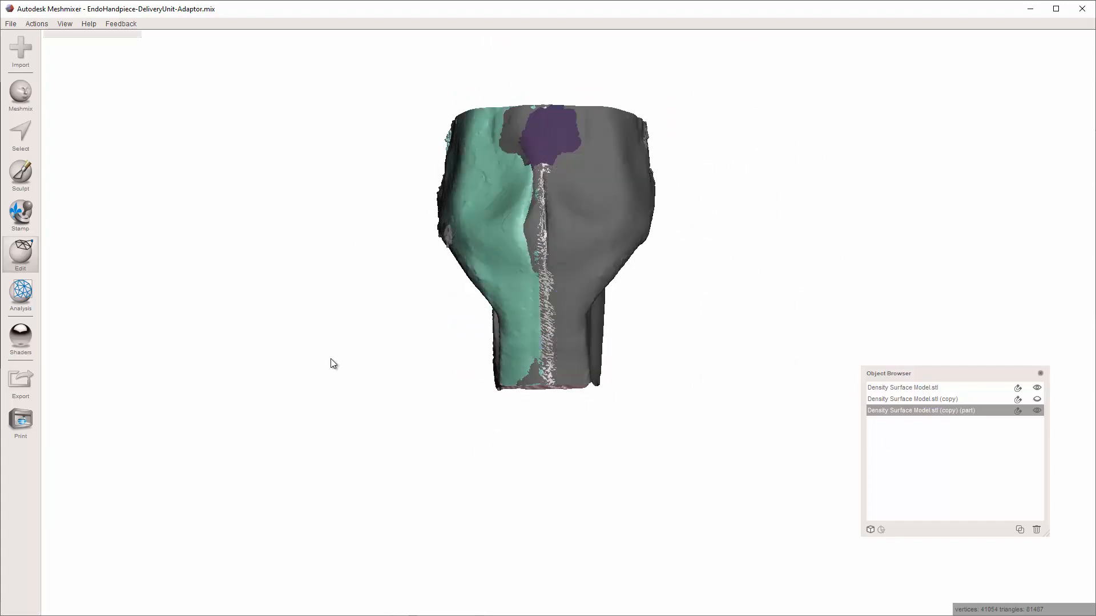
right_drag(547, 427, 562, 379)
click(1037, 399)
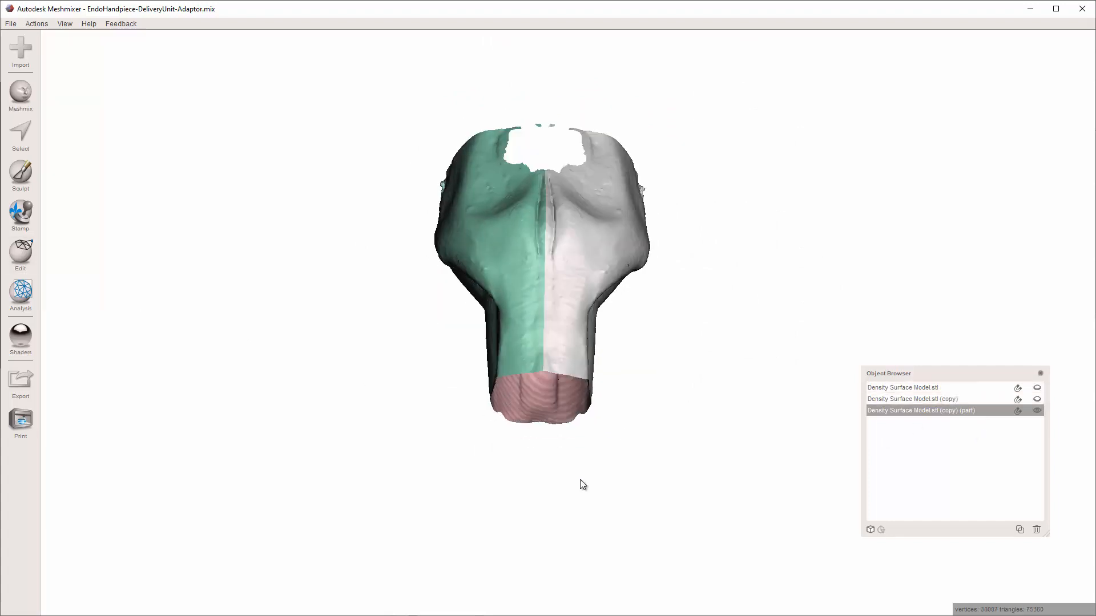
Step: Lasso-select the ragged rim around the notch at the wide end of the mirrored shell
right_drag(582, 482, 556, 199)
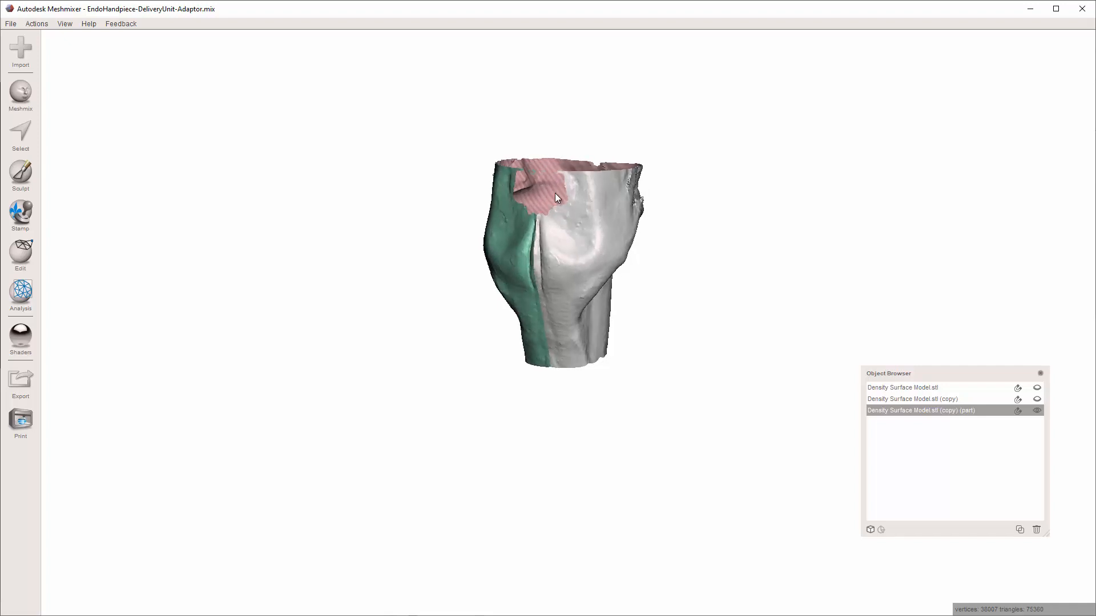
right_drag(418, 218, 531, 153)
scroll(535, 191, up, 2)
scroll(535, 191, up, 3)
middle_drag(536, 190, 538, 288)
scroll(537, 287, up, 2)
right_drag(538, 287, 532, 249)
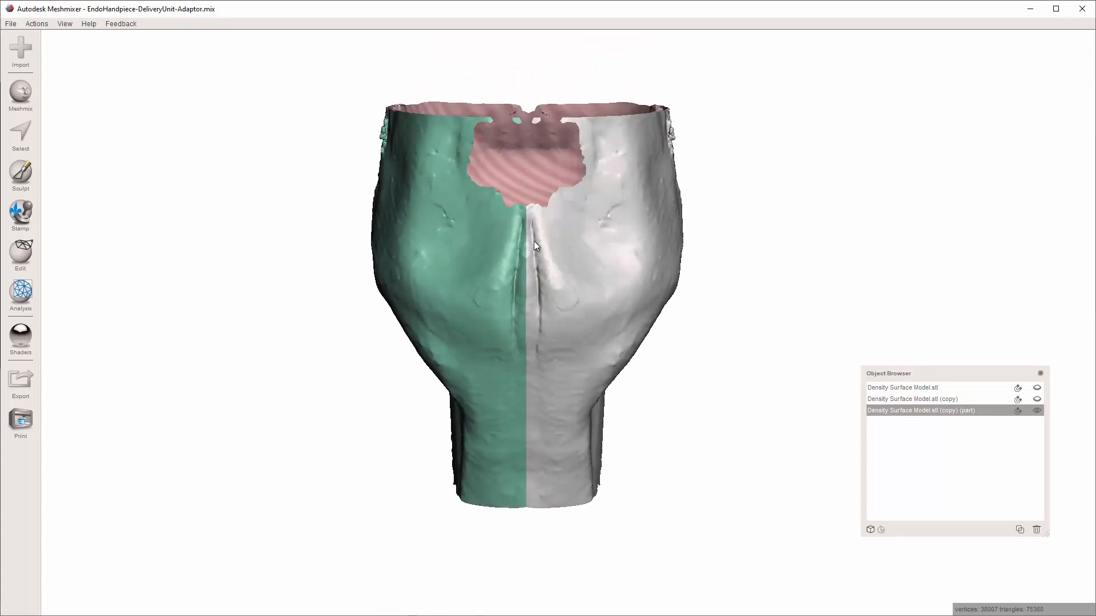
key(s)
right_drag(495, 78, 503, 52)
right_drag(465, 90, 514, 66)
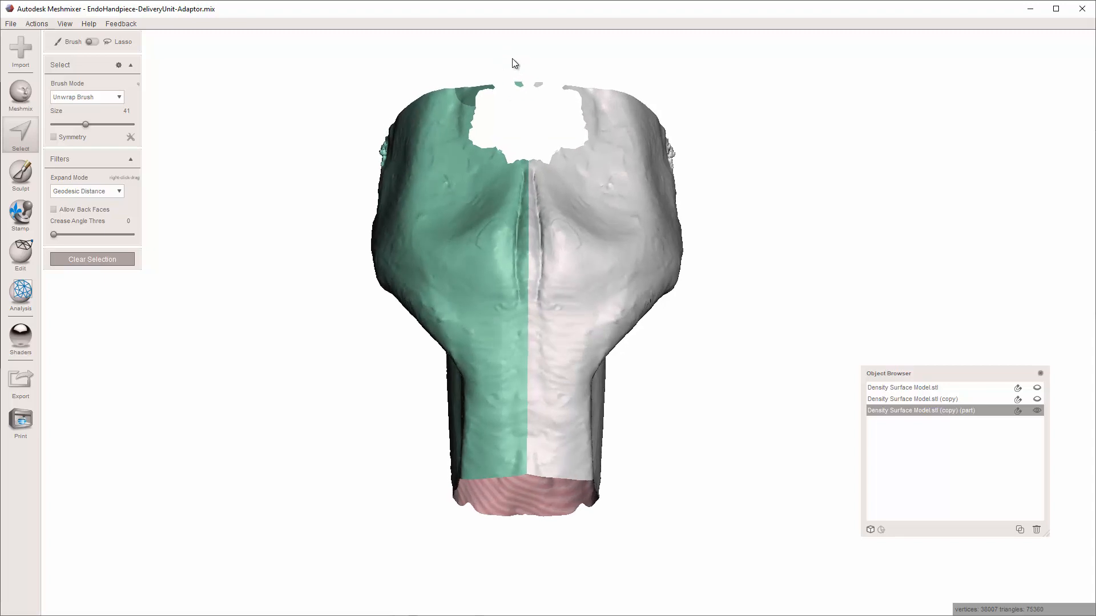
drag(470, 80, 469, 135)
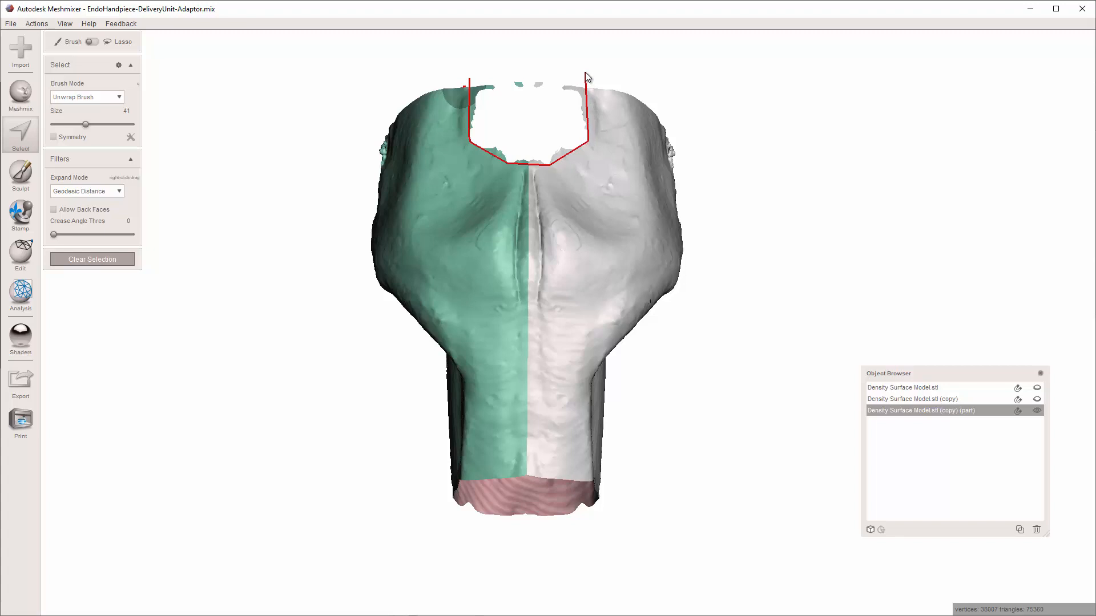
mouse_move(521, 80)
mouse_down()
mouse_move(474, 84)
mouse_move(483, 86)
mouse_up()
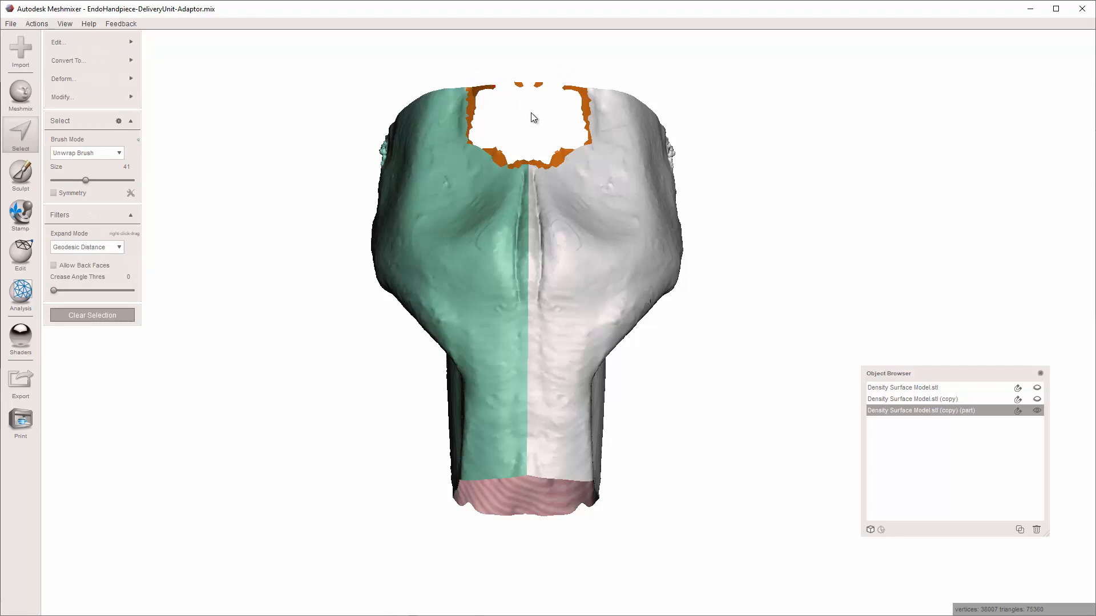
key(b)
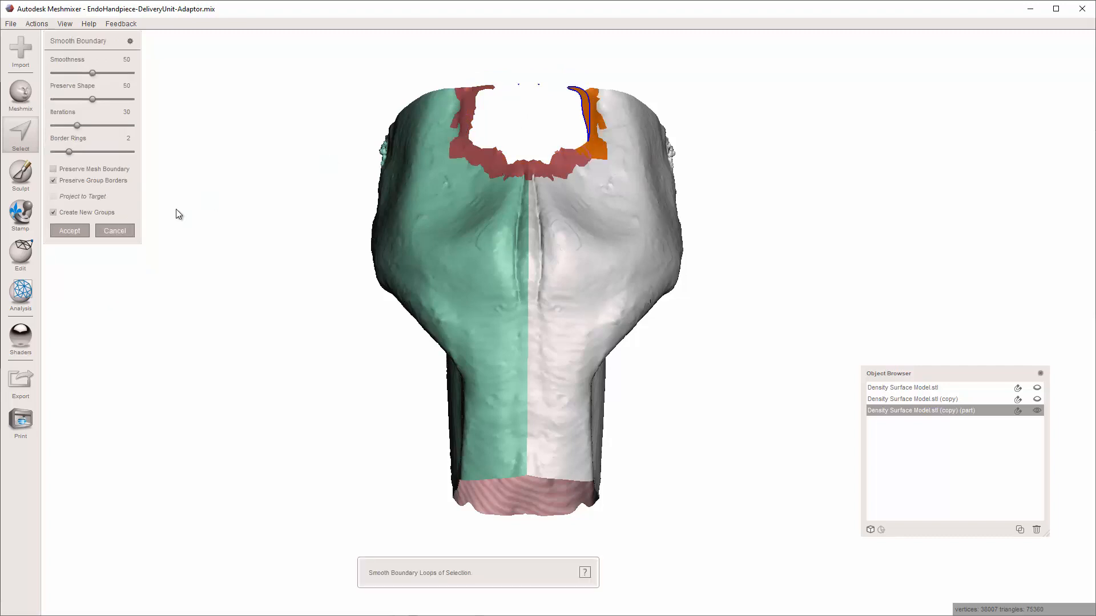
click(114, 231)
right_drag(543, 127, 526, 81)
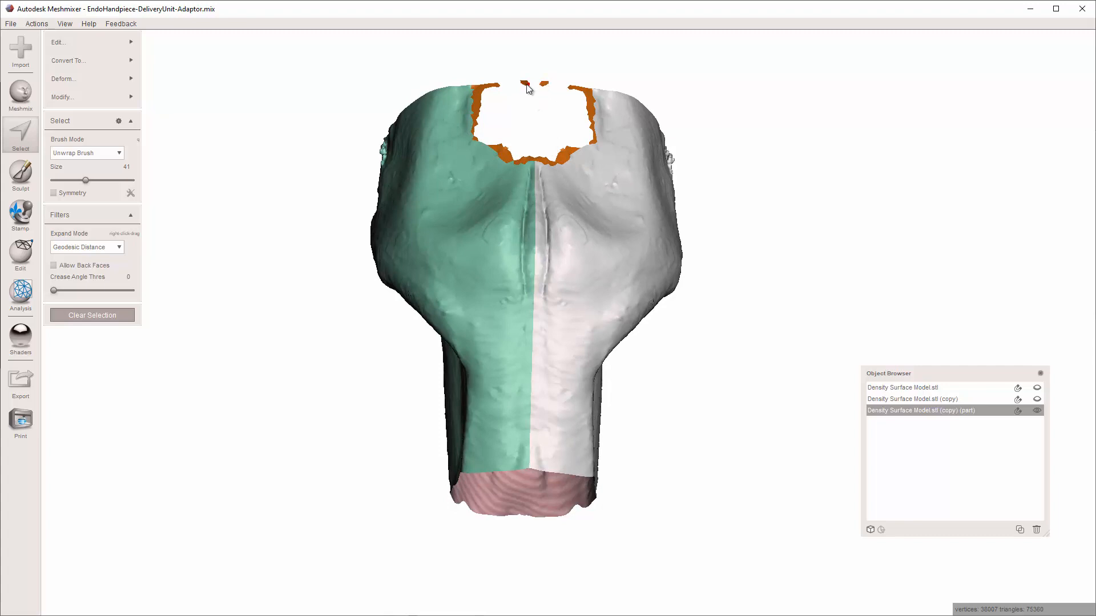
ctrl+click(524, 83)
ctrl+click(545, 85)
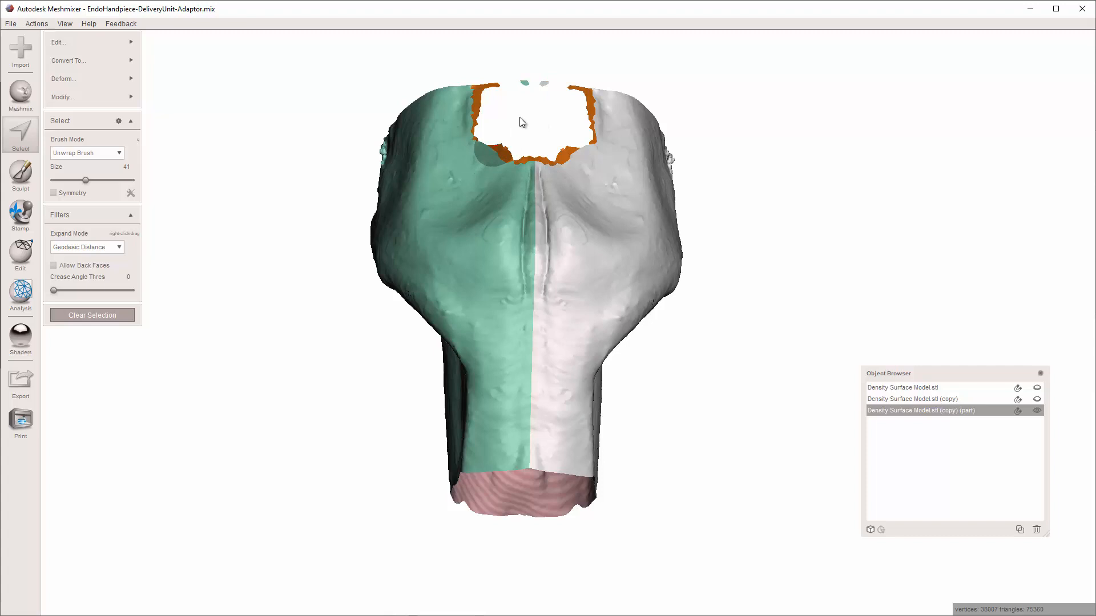
key(b)
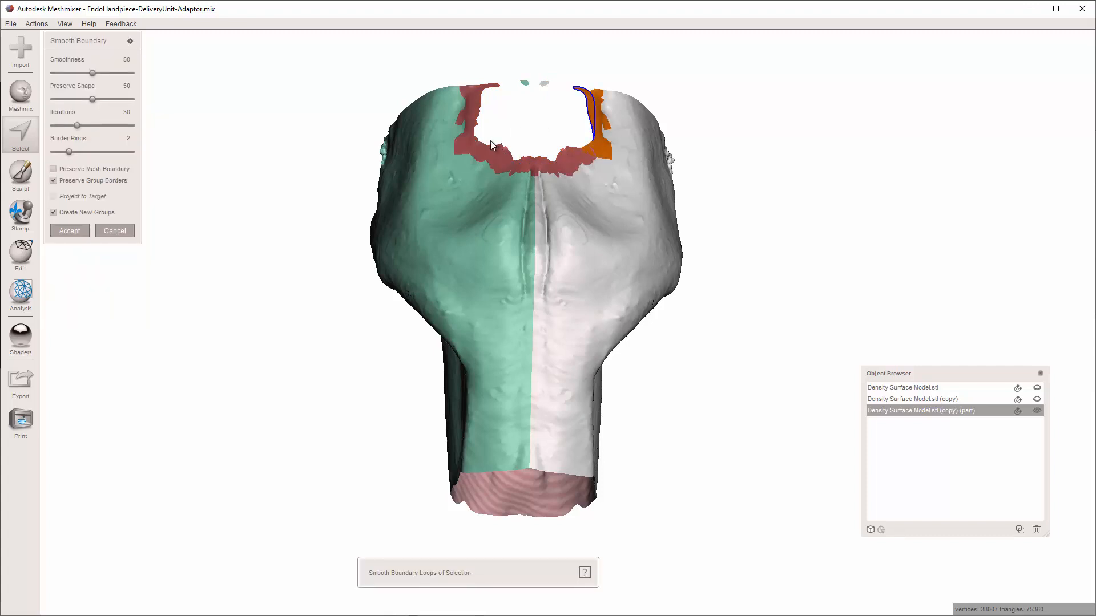
click(121, 229)
right_drag(528, 168, 540, 135)
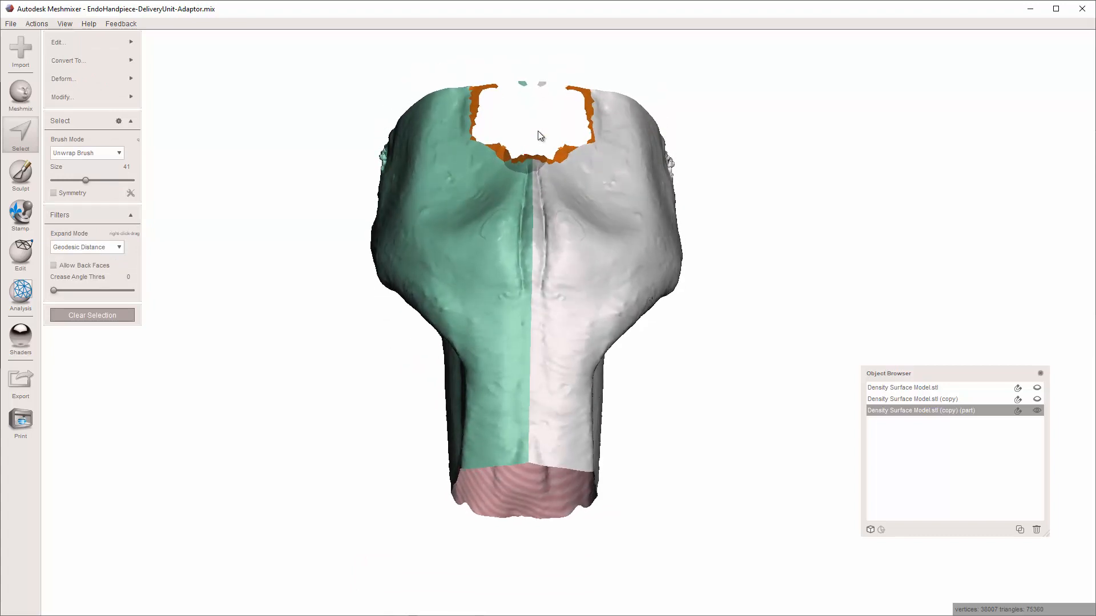
Step: Delete the selected ragged notch rim and the two small loose fragments above it
key(Delete)
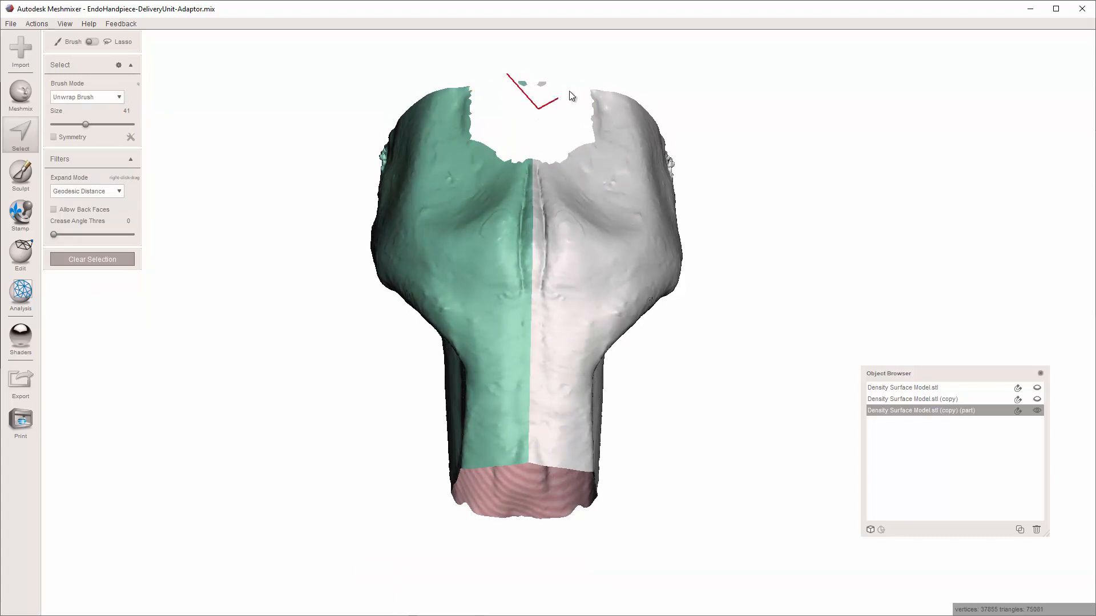
drag(517, 72, 515, 73)
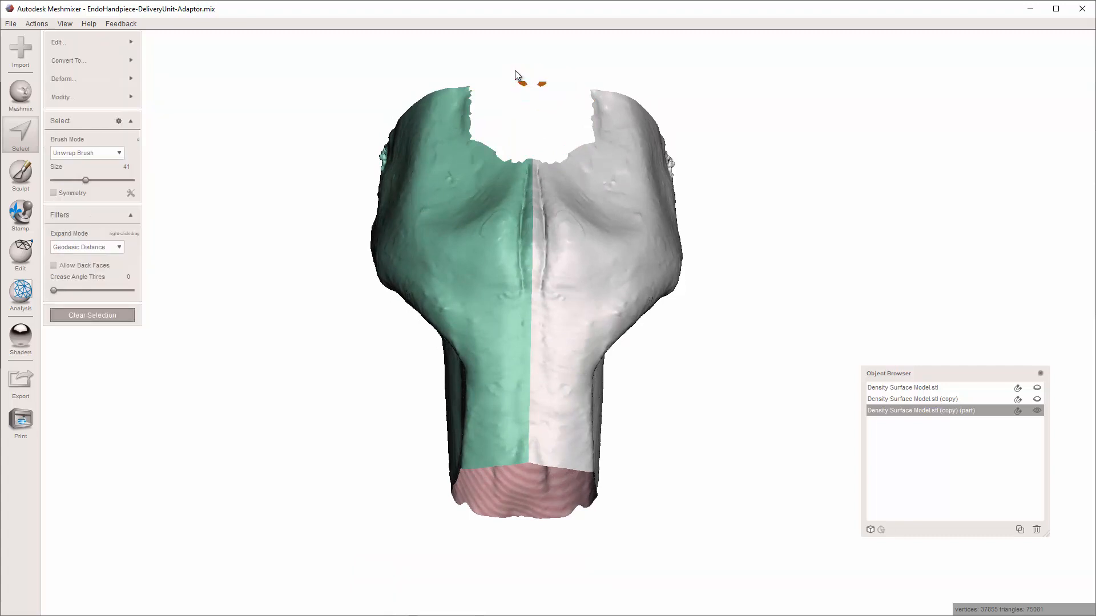
key(Delete)
Step: Set the smoothing sculpt brush to strength 88 and size 50 for the rough side of the shell
scroll(551, 146, down, 5)
right_drag(543, 139, 501, 191)
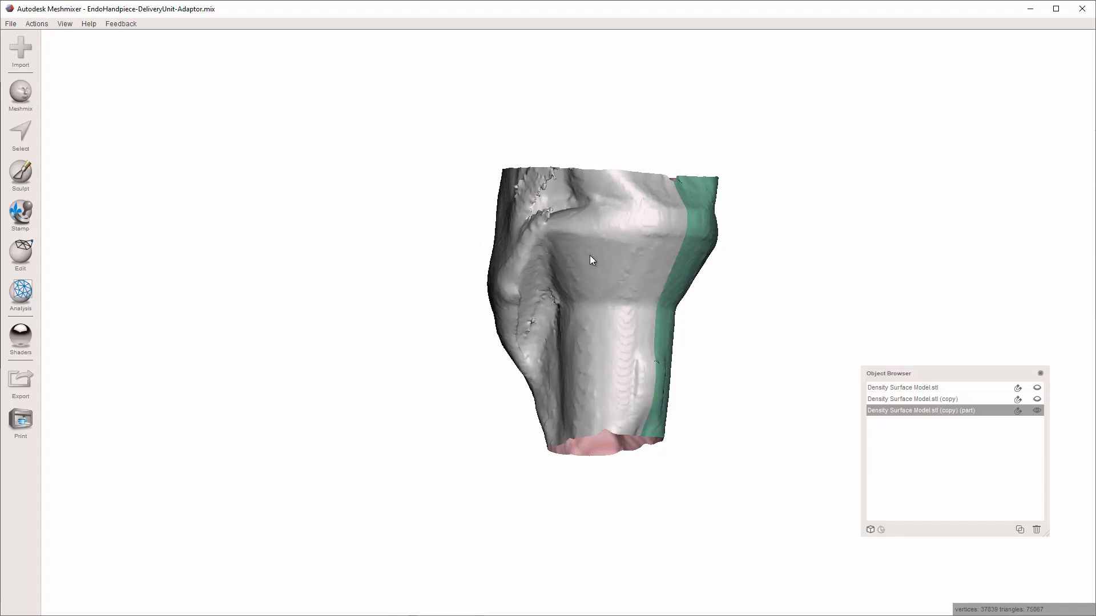
right_drag(673, 226, 546, 223)
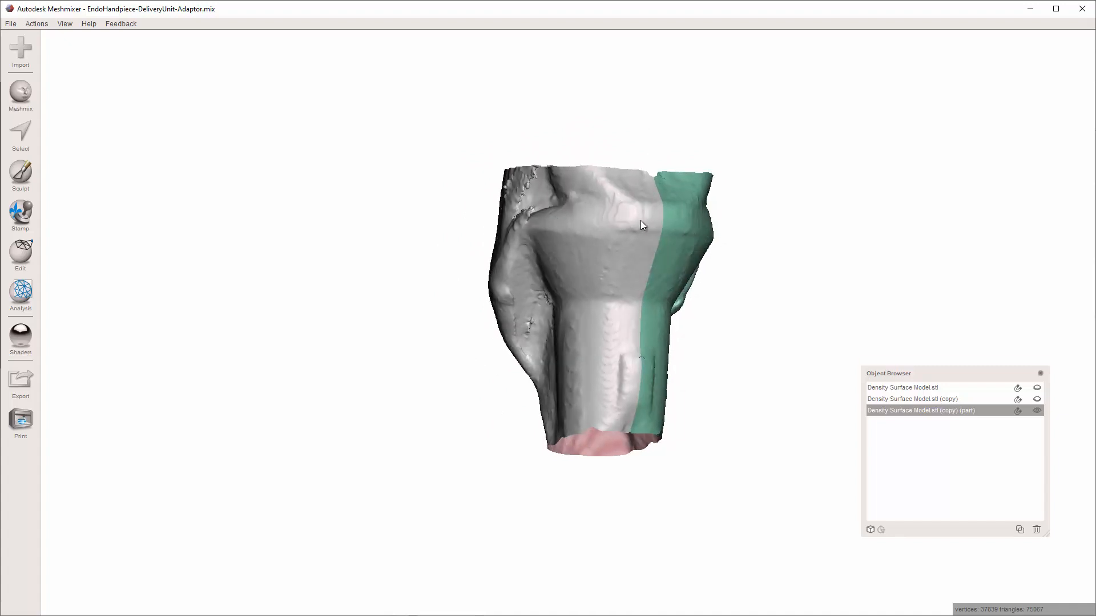
right_drag(640, 225, 637, 272)
scroll(637, 273, up, 5)
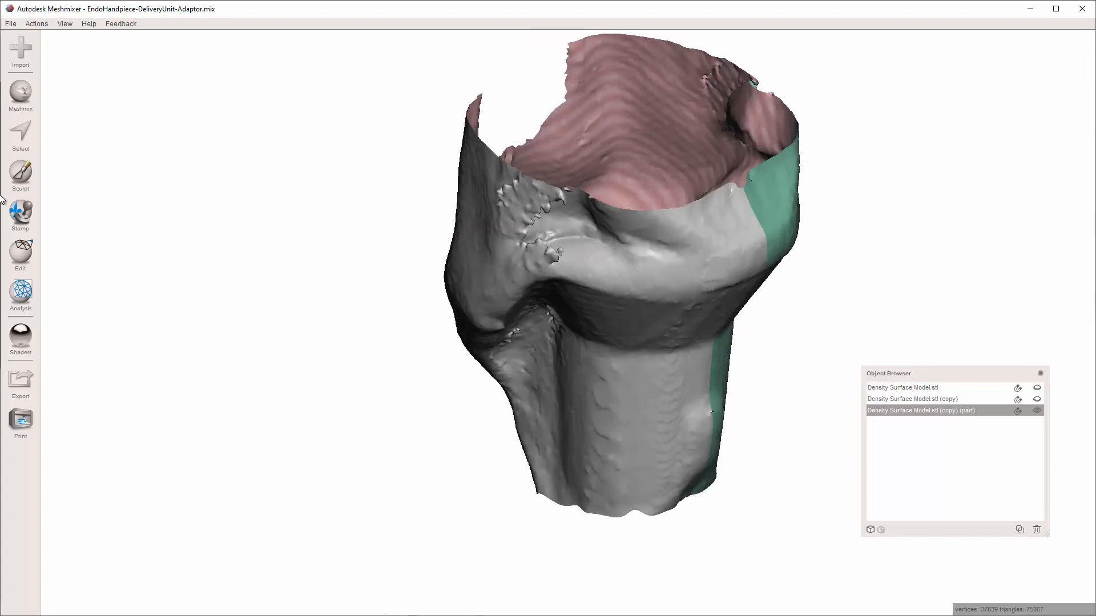
click(22, 251)
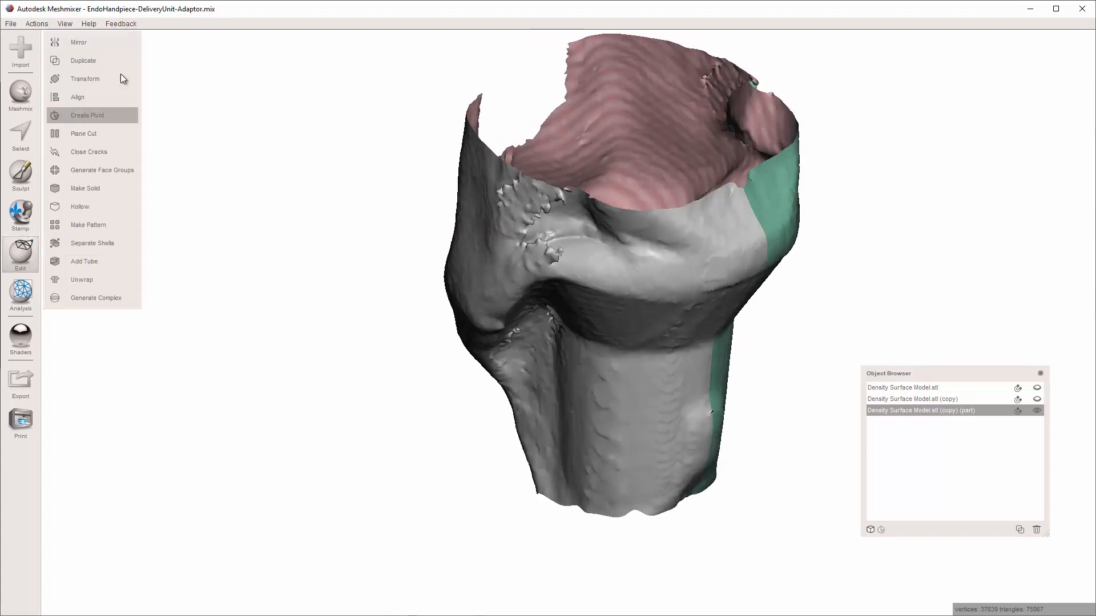
click(23, 211)
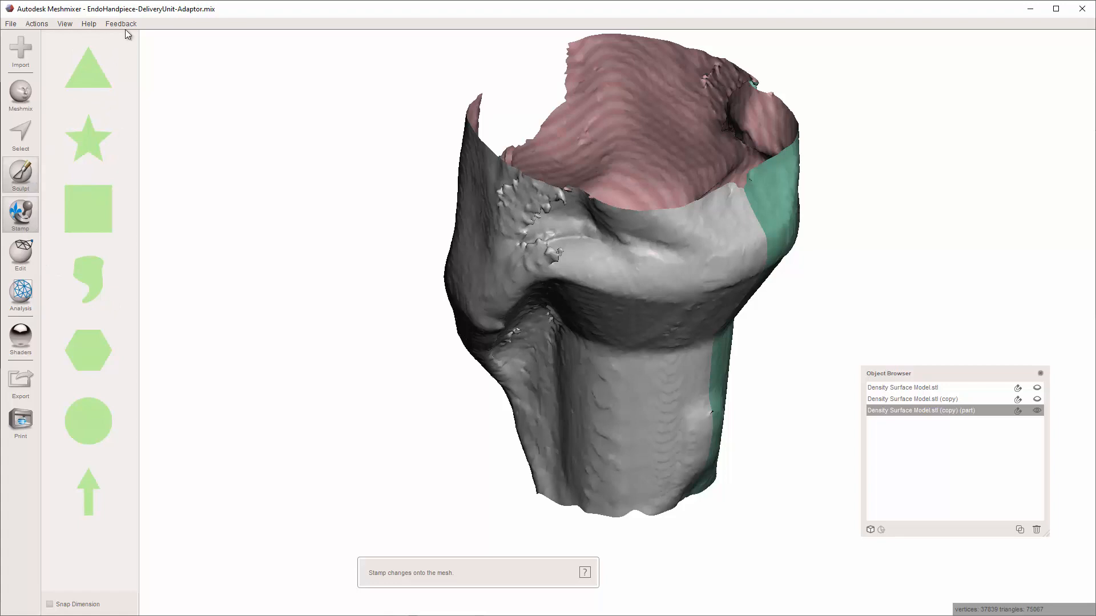
click(86, 77)
drag(103, 167, 122, 167)
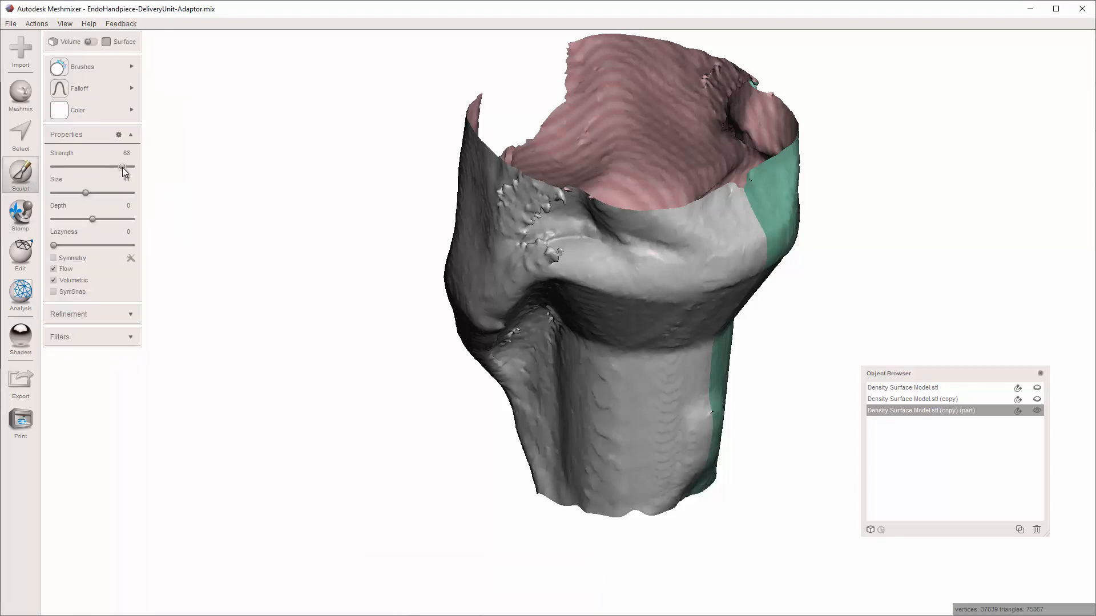
click(92, 193)
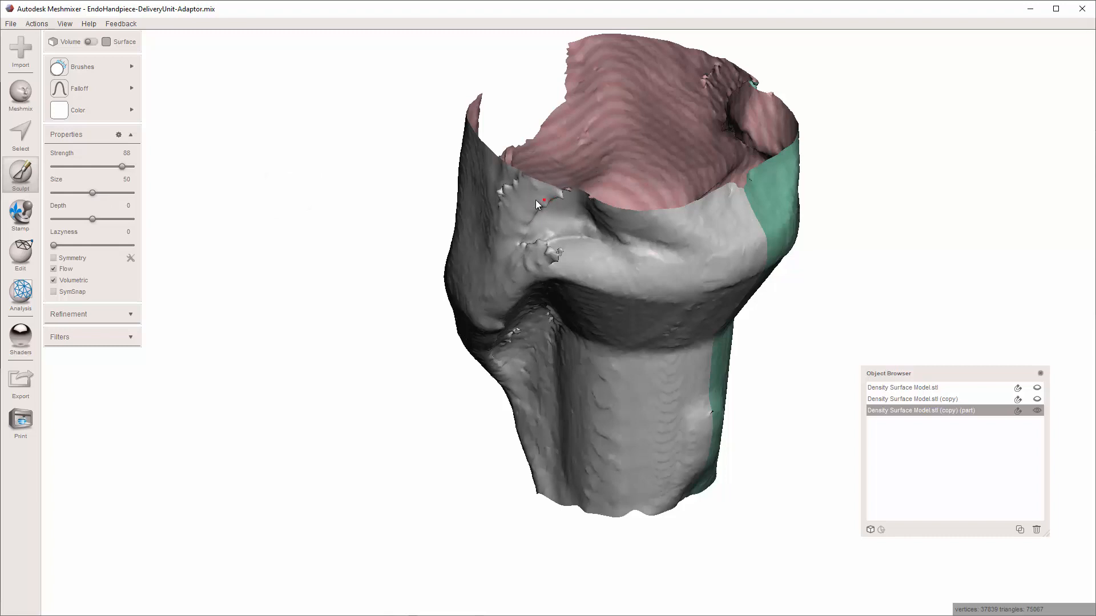
Step: Smooth the rough patches below the wide rim on the grey half, finishing with the brush size at 38
drag(511, 193, 528, 228)
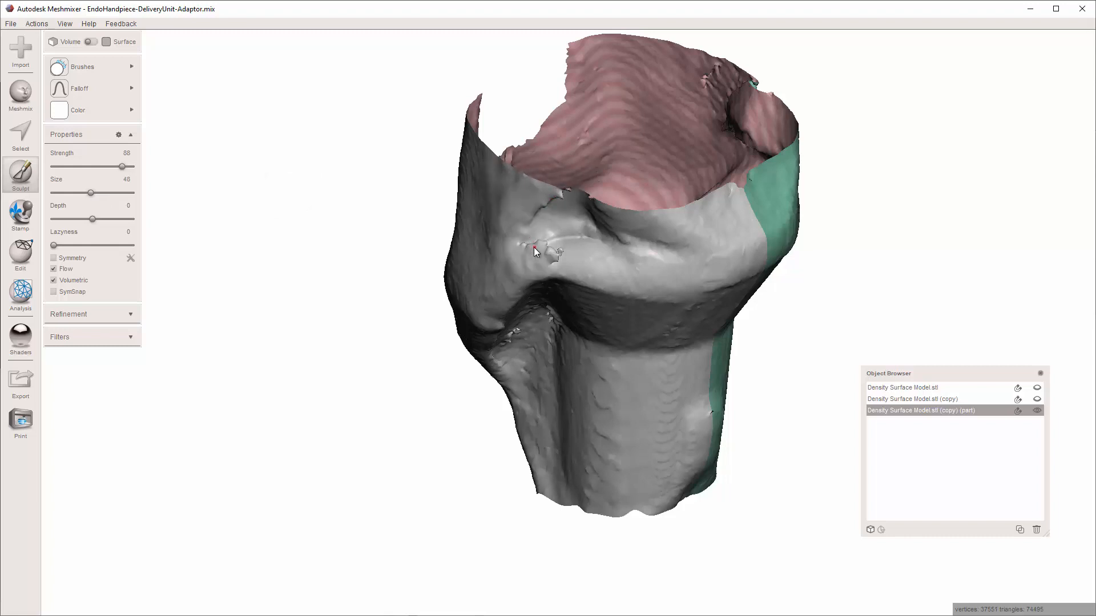
key([)
key([)
key([)
drag(545, 250, 553, 257)
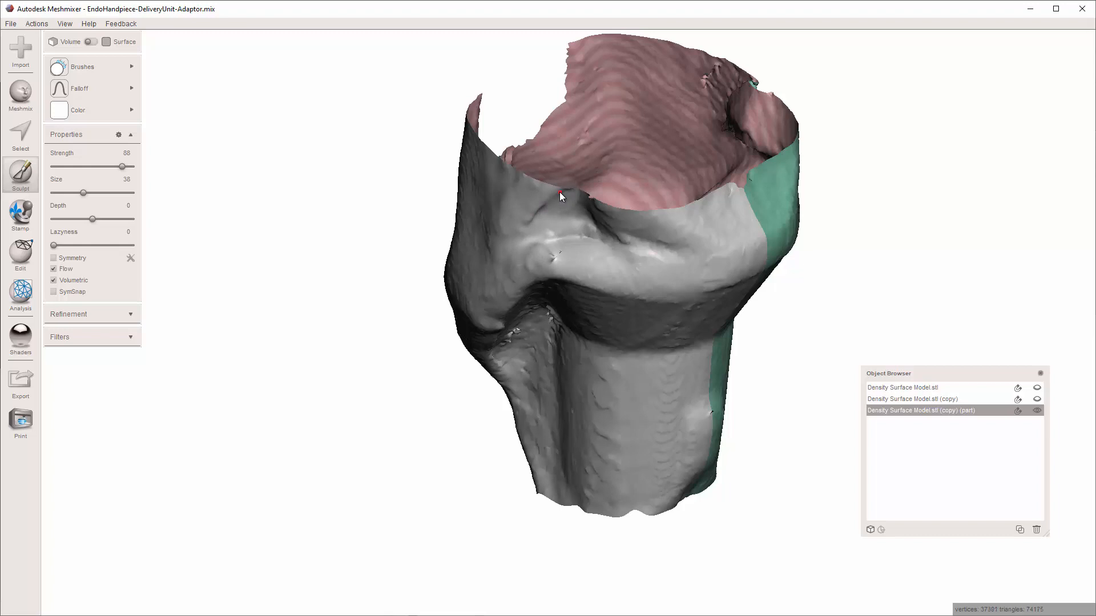
Step: Select the pinched defect and its neighbouring speck on the grey half's ridge, using selection brush size 28, and replace them with a Smooth MVC fill
right_drag(532, 216, 657, 170)
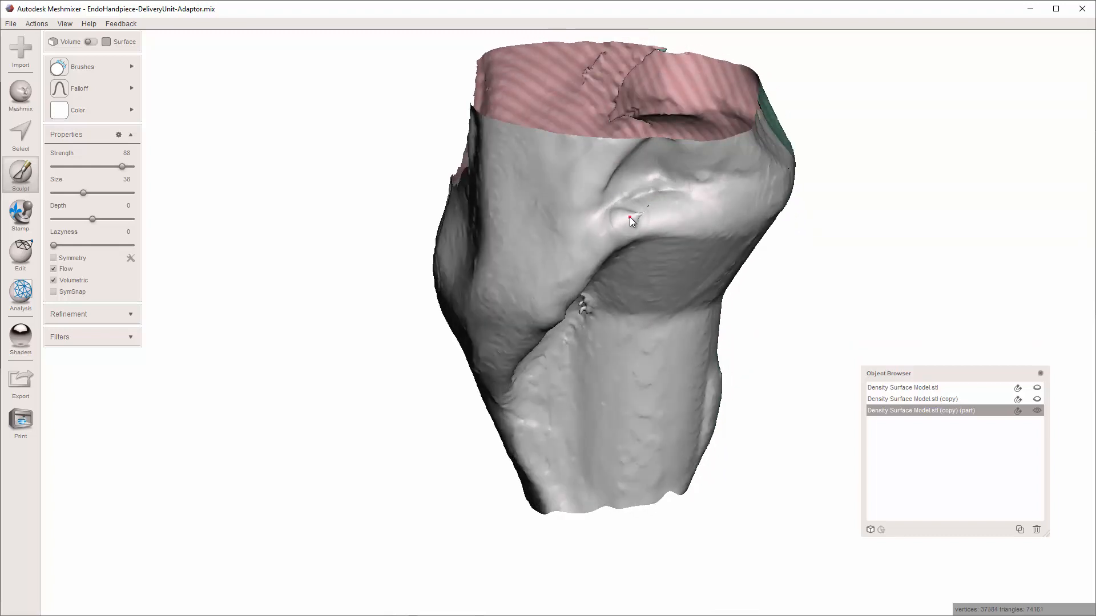
scroll(631, 217, up, 5)
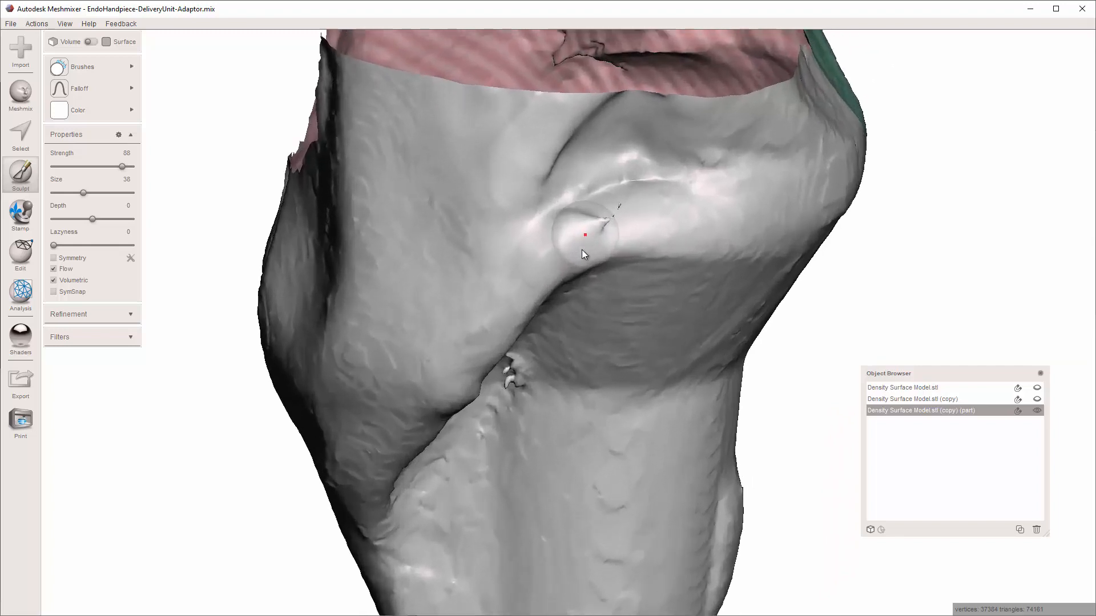
scroll(581, 249, up, 2)
key(s)
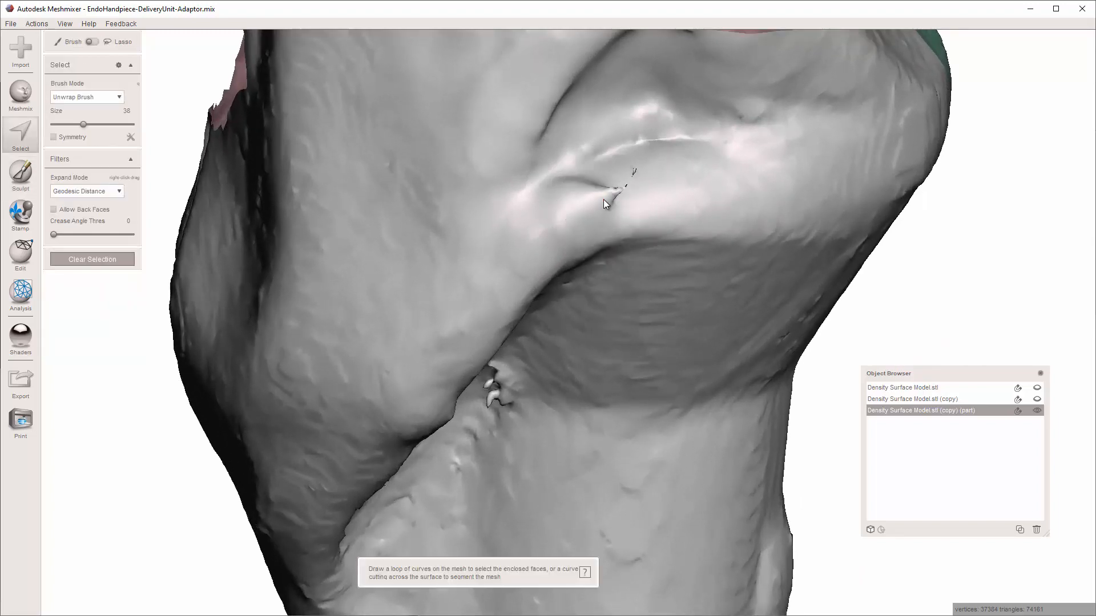
scroll(604, 200, up, 1)
key(bracketleft)
key(bracketleft)
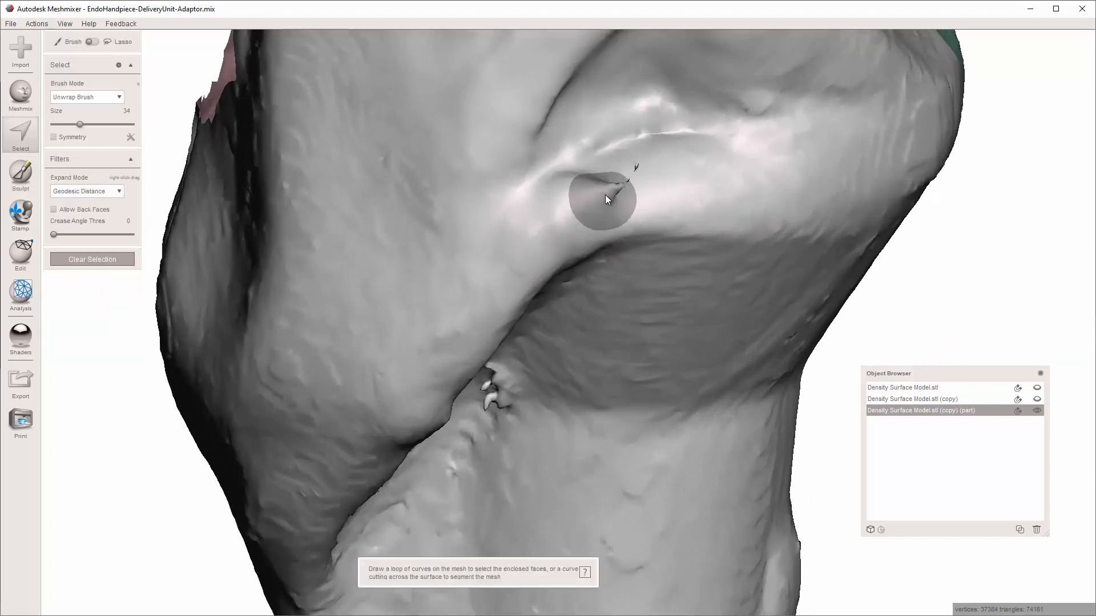
click(606, 198)
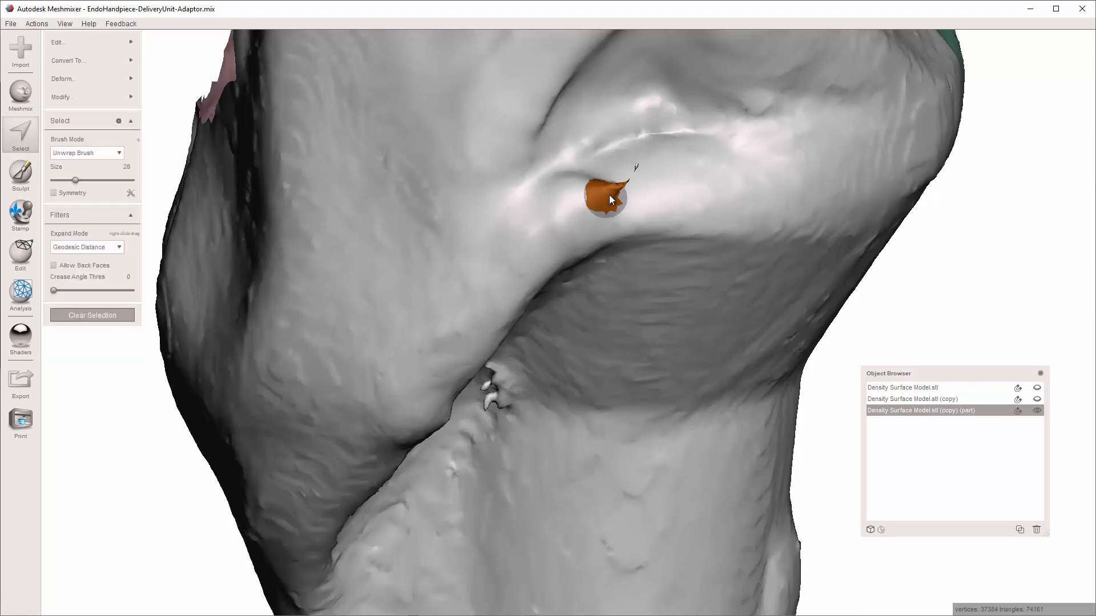
key(f)
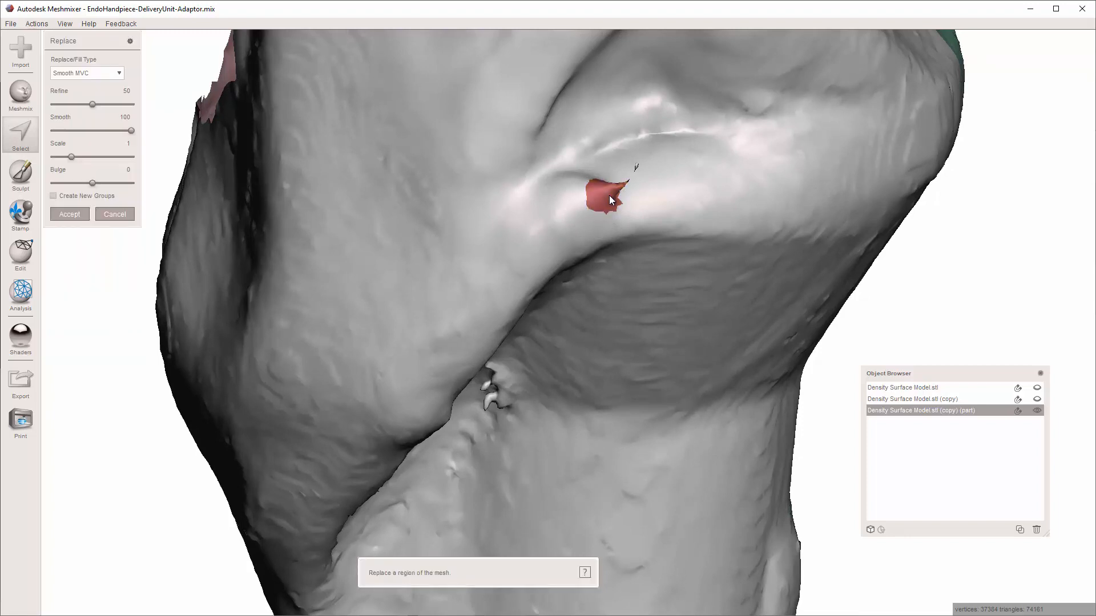
key(Return)
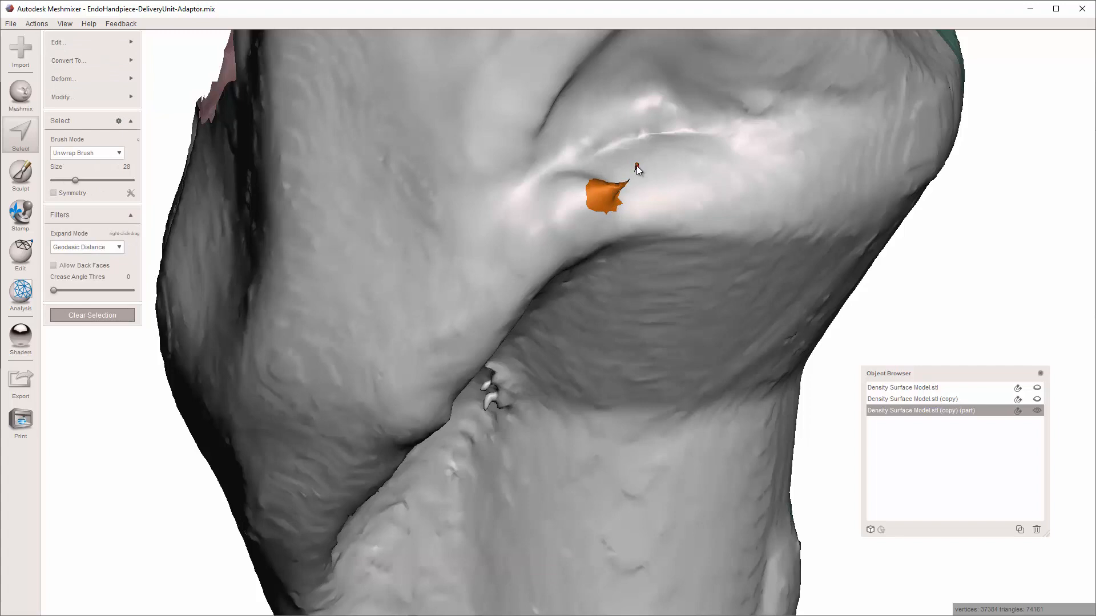
key(f)
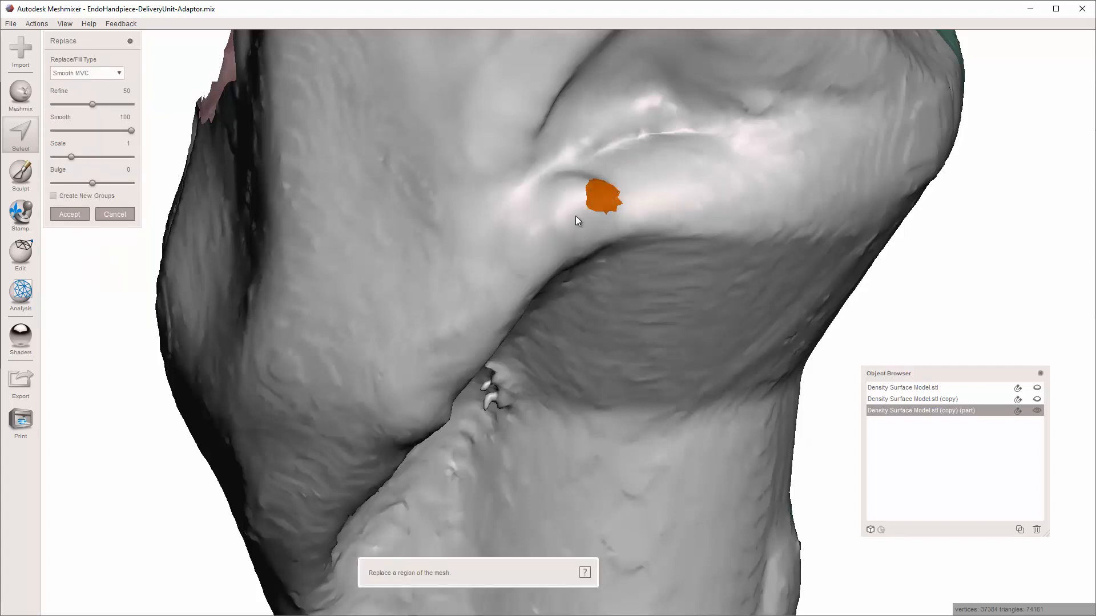
key(Return)
scroll(654, 217, down, 3)
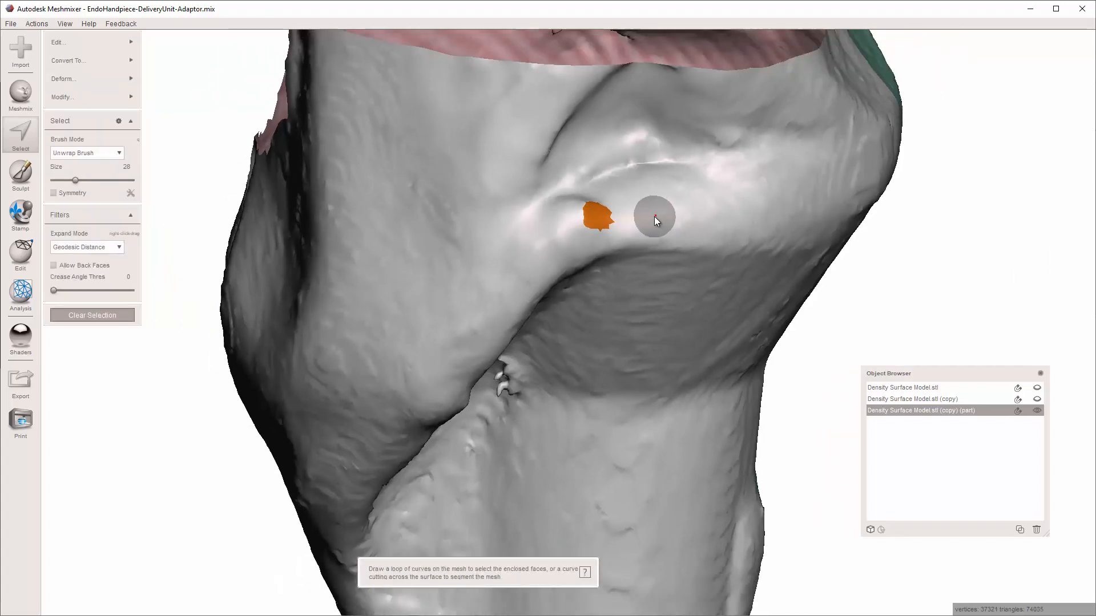
key(Escape)
Step: Smooth the rough patches below the wide rim on the green half, enlarging the sculpt brush from size 31 to 38
right_drag(717, 218, 466, 203)
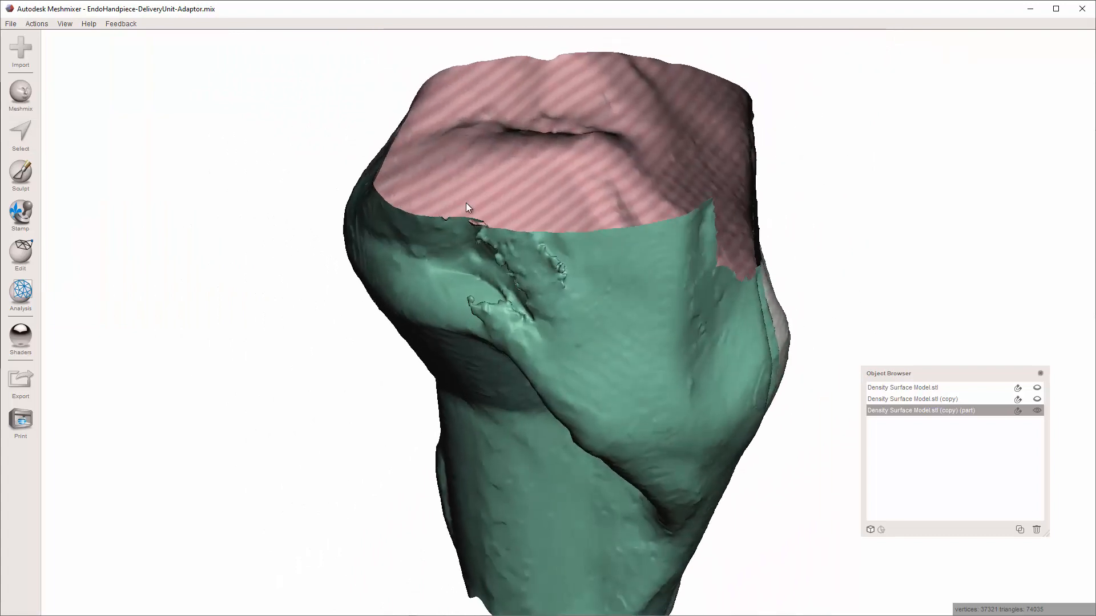
click(22, 172)
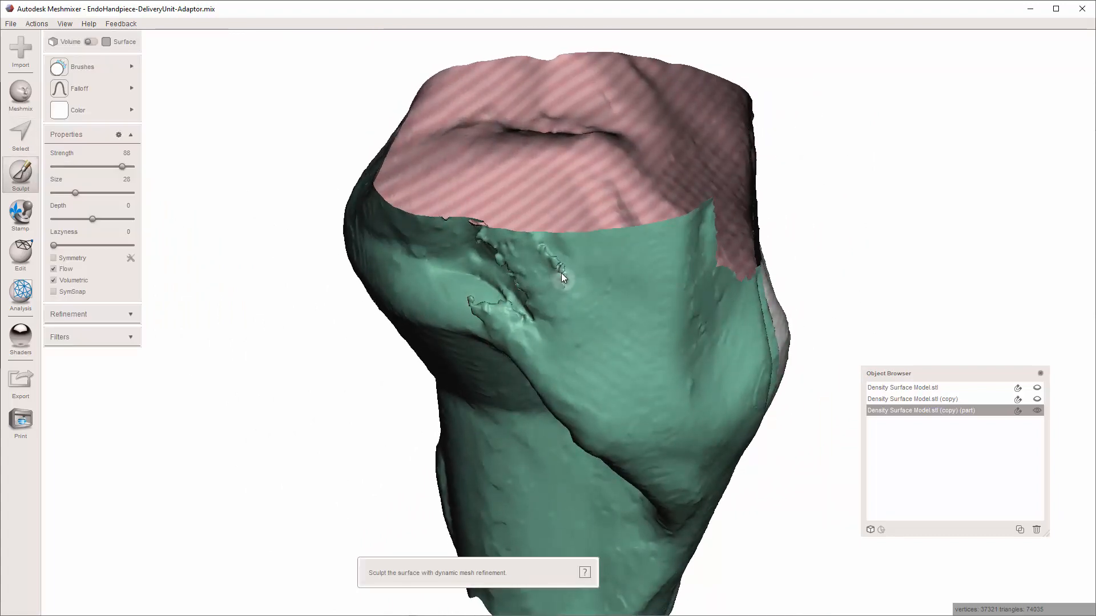
key(])
key(])
key(])
key(])
key(])
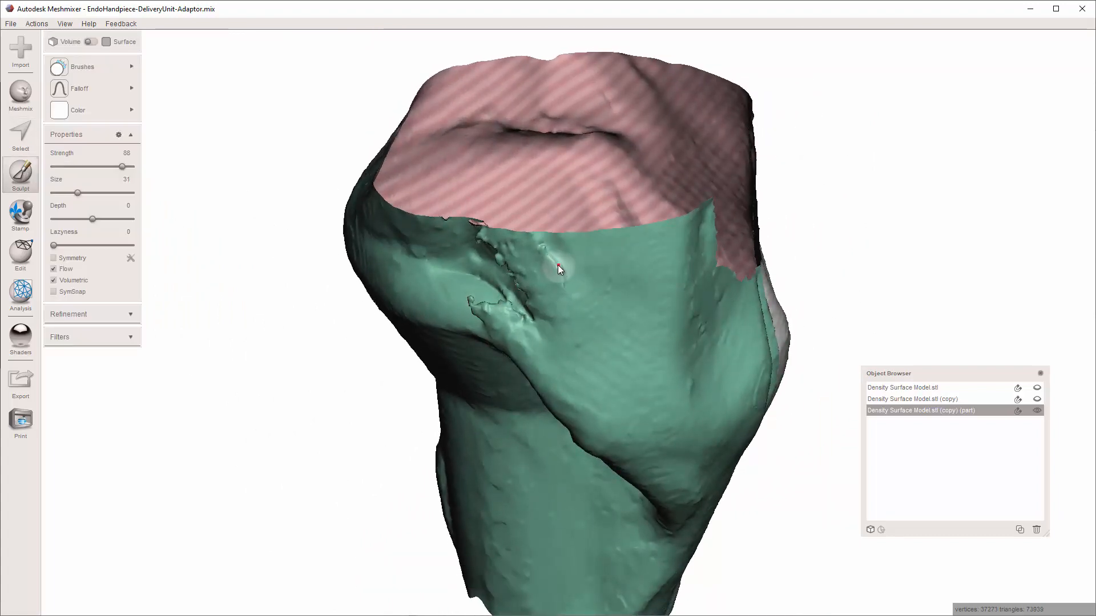
drag(551, 262, 519, 292)
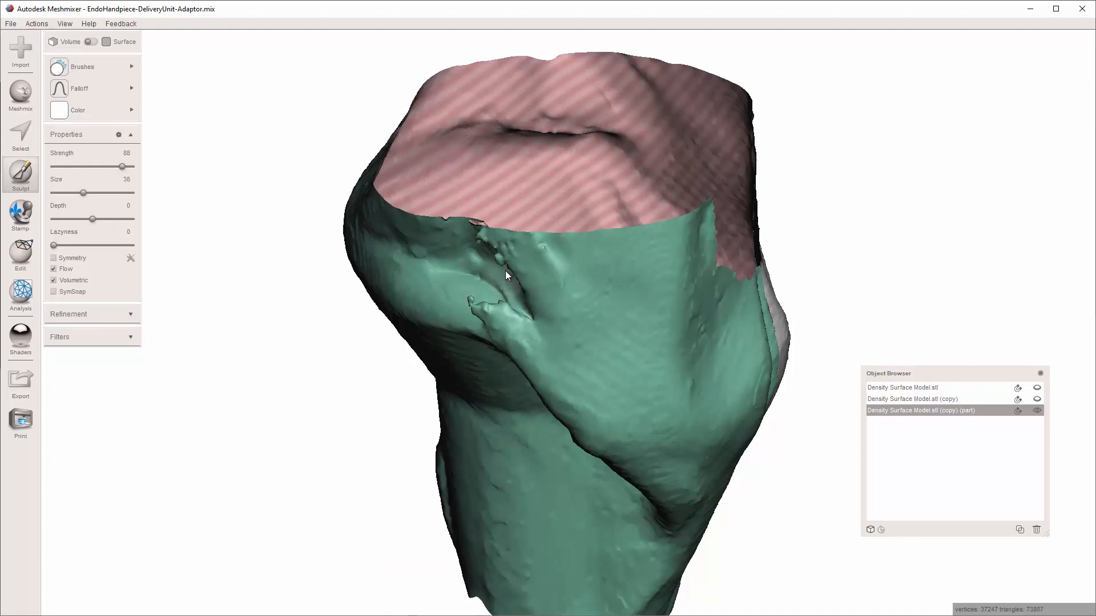
Step: Smooth the remaining ragged spots at the green half's rim and along the ridge beneath it at brush size 38
right_drag(515, 291, 729, 178)
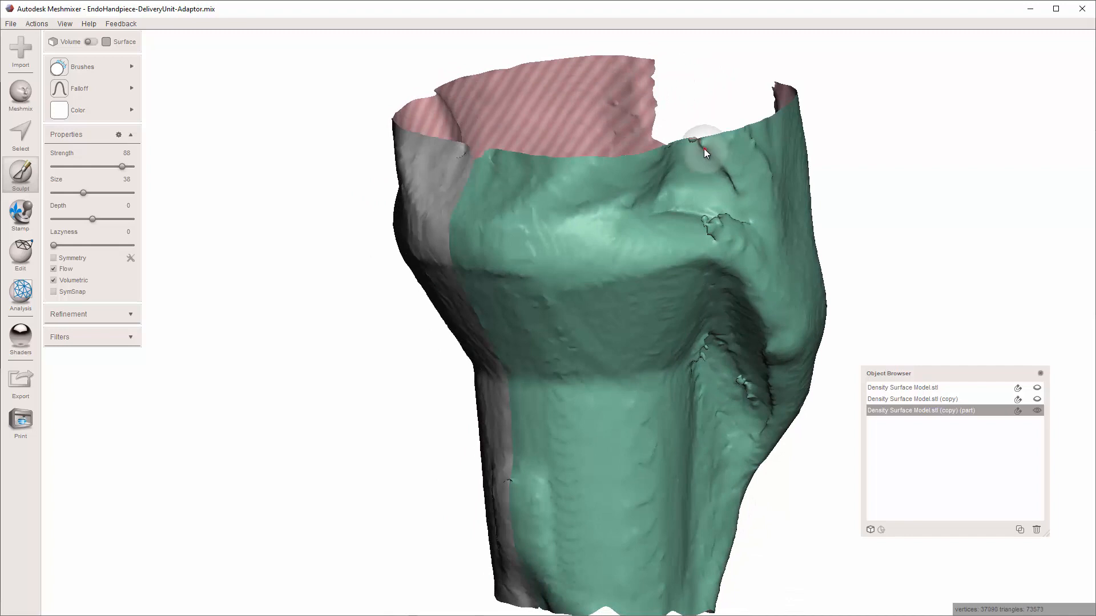
right_drag(697, 145, 712, 362)
drag(728, 357, 733, 350)
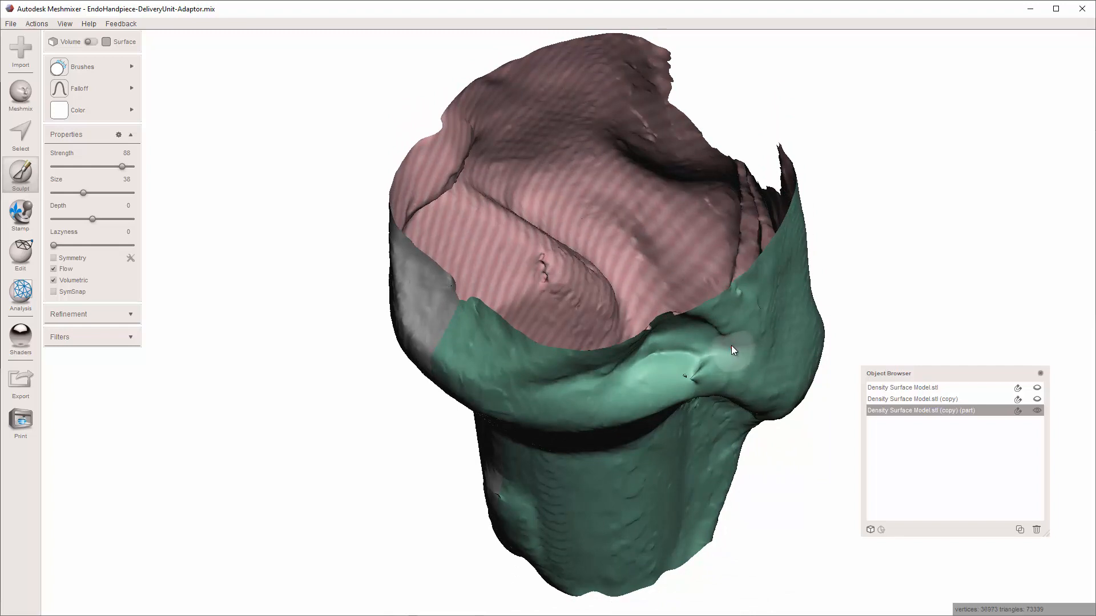
Step: Select the small pinched defect on the green half's ridge with selection brush size 33 and replace it with a Smooth MVC fill
right_drag(757, 307, 739, 245)
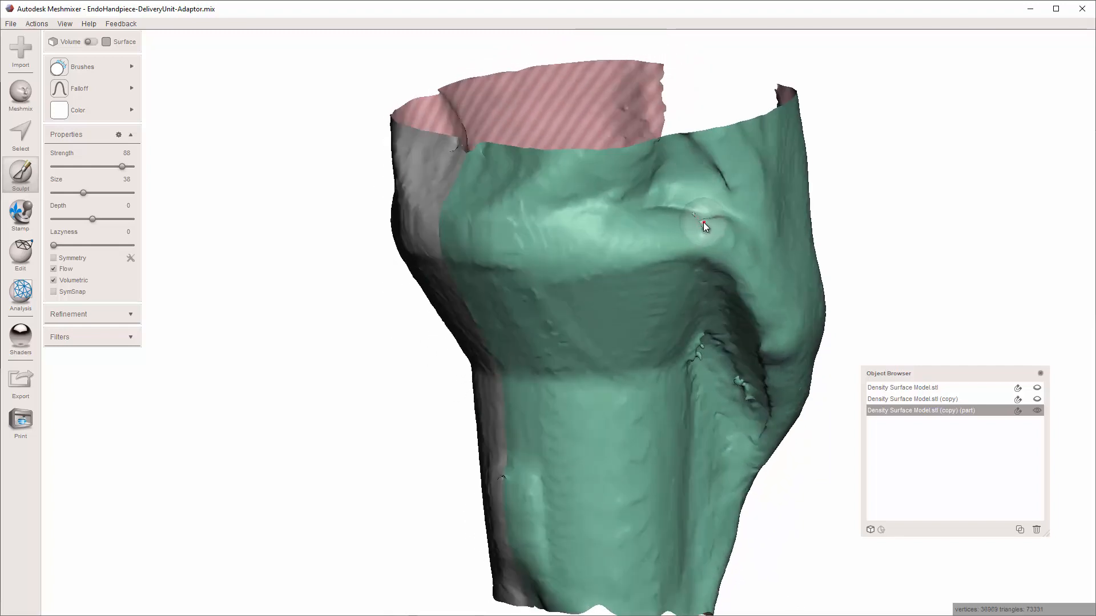
key(s)
key(bracketleft)
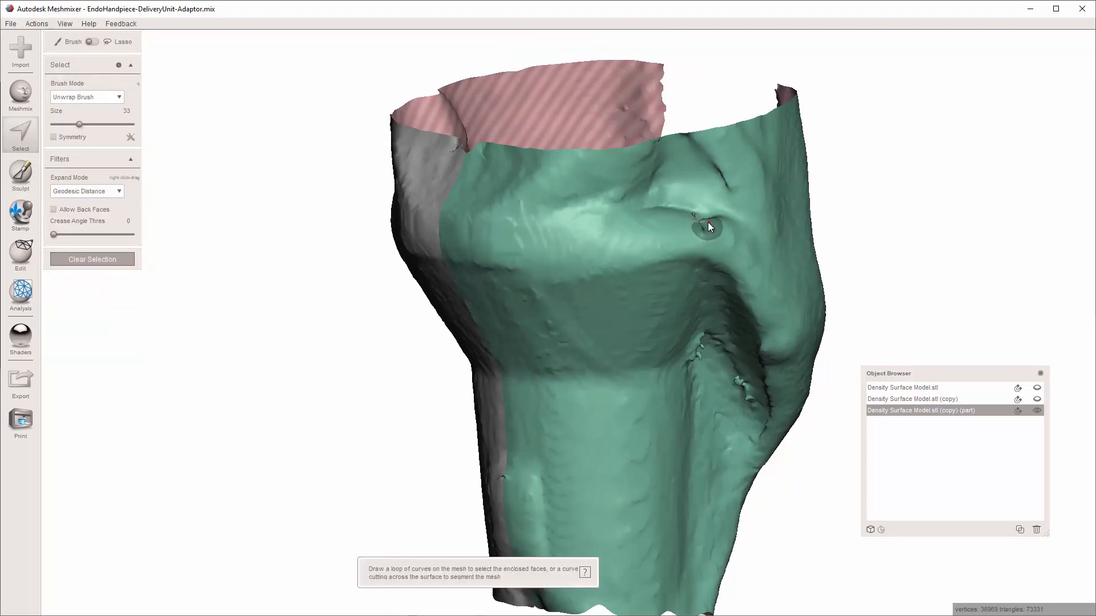
click(707, 221)
right_drag(707, 222, 728, 276)
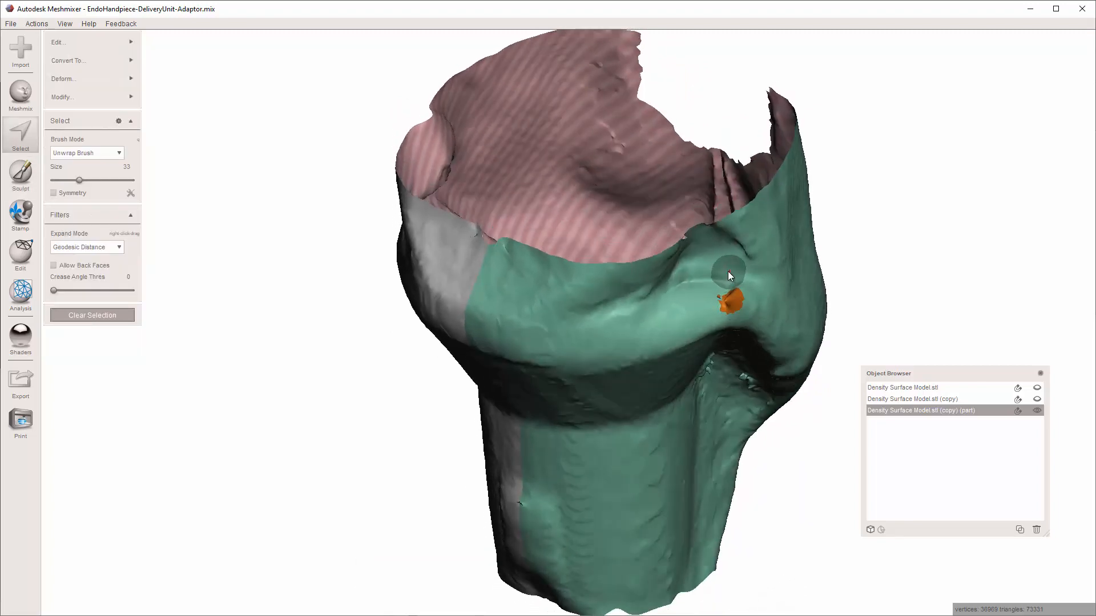
key(f)
right_drag(765, 308, 589, 279)
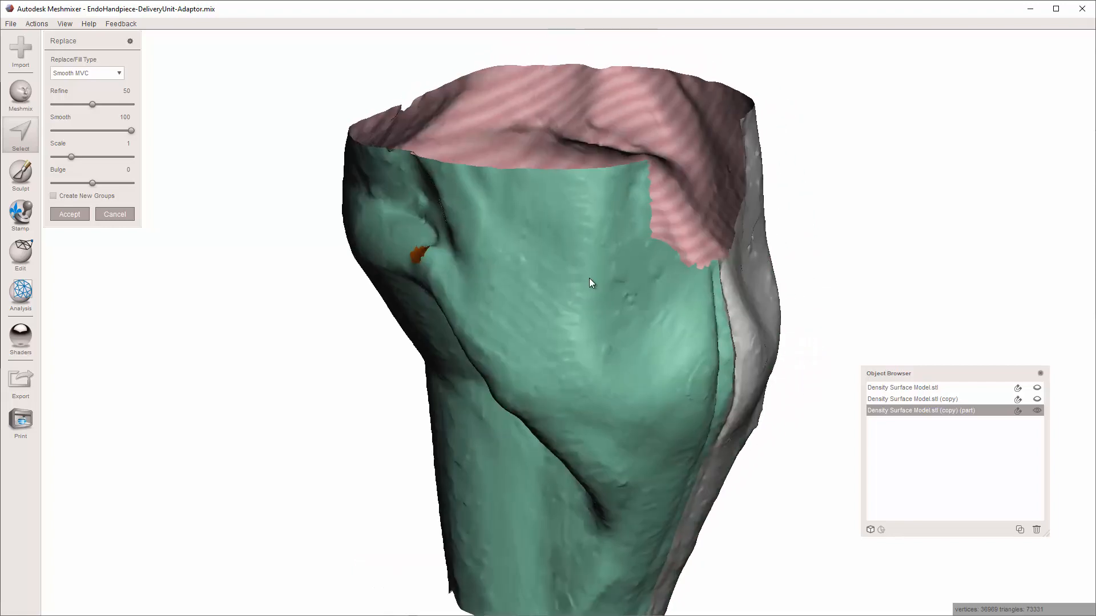
key(Return)
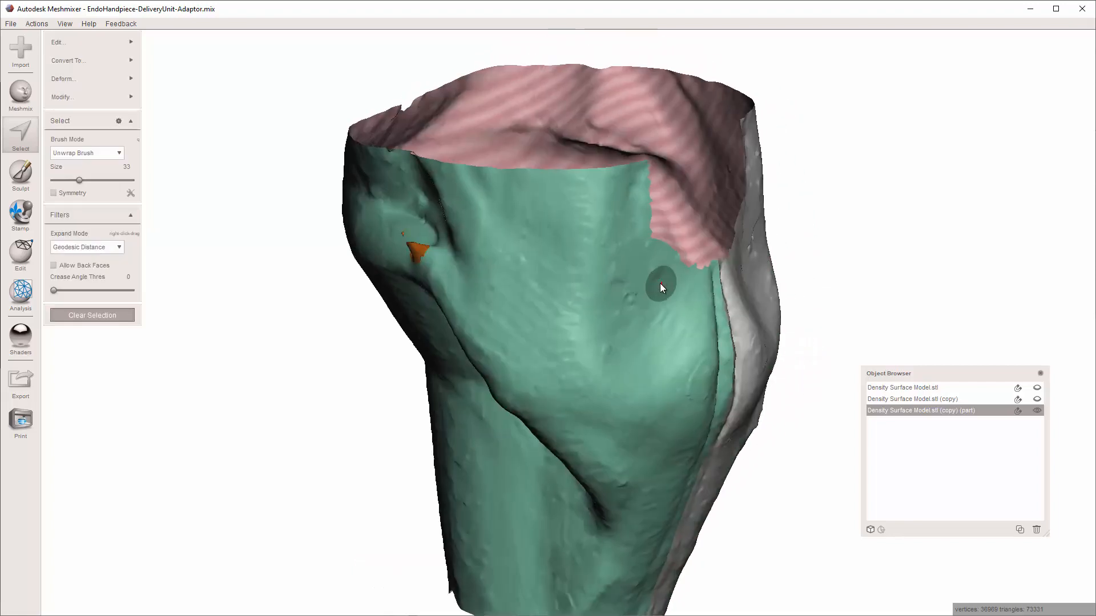
key(f)
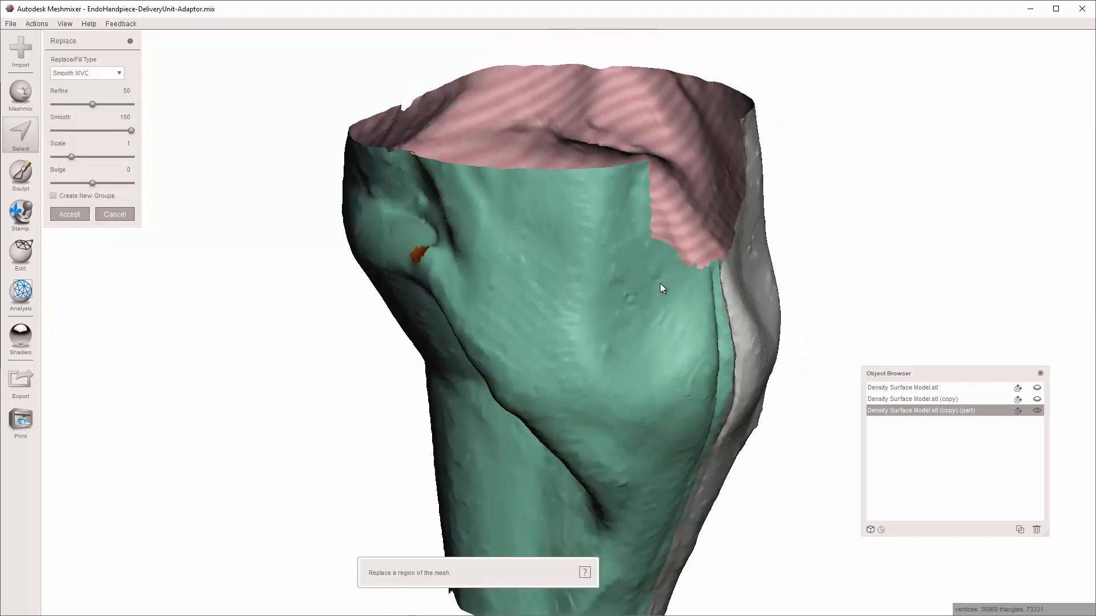
key(Return)
key(Escape)
Step: Smooth the small nick in the green half's wide rim with the sculpt brush at size 33
right_drag(659, 283, 622, 102)
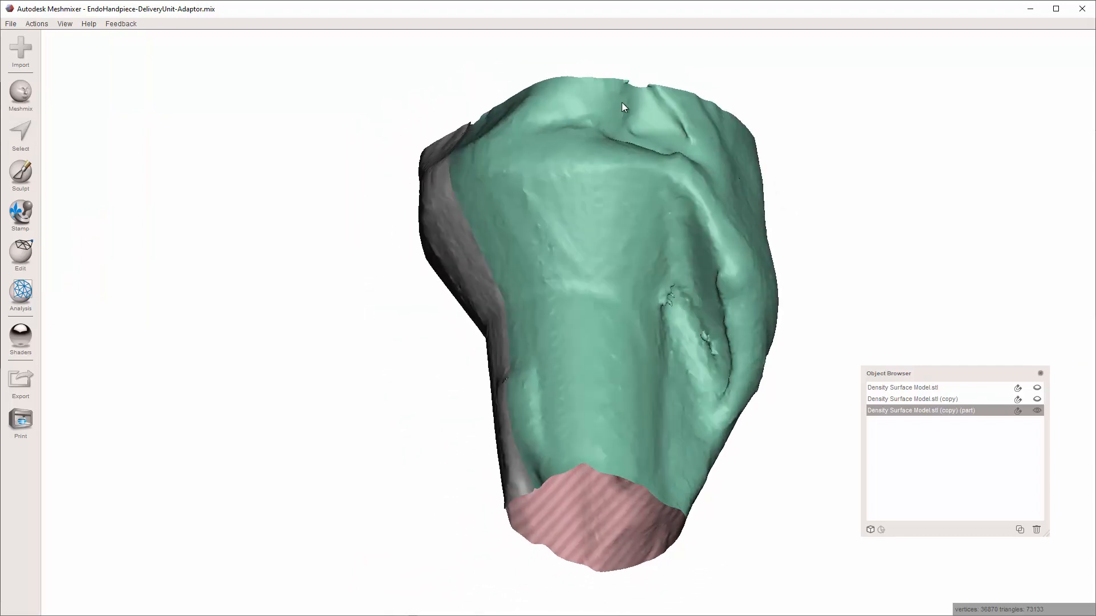
click(26, 173)
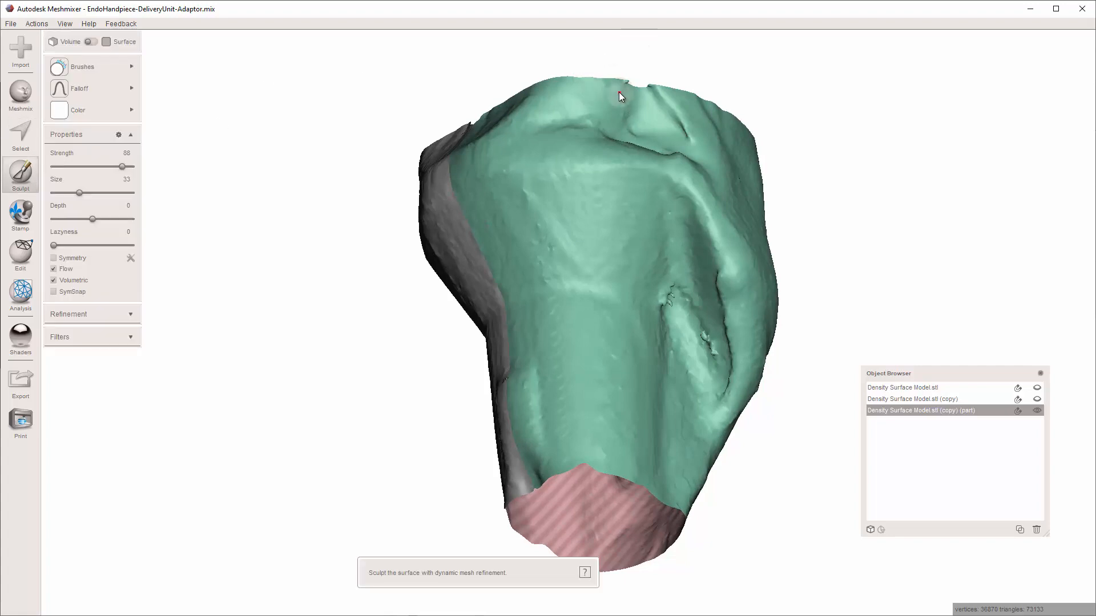
drag(619, 91, 625, 88)
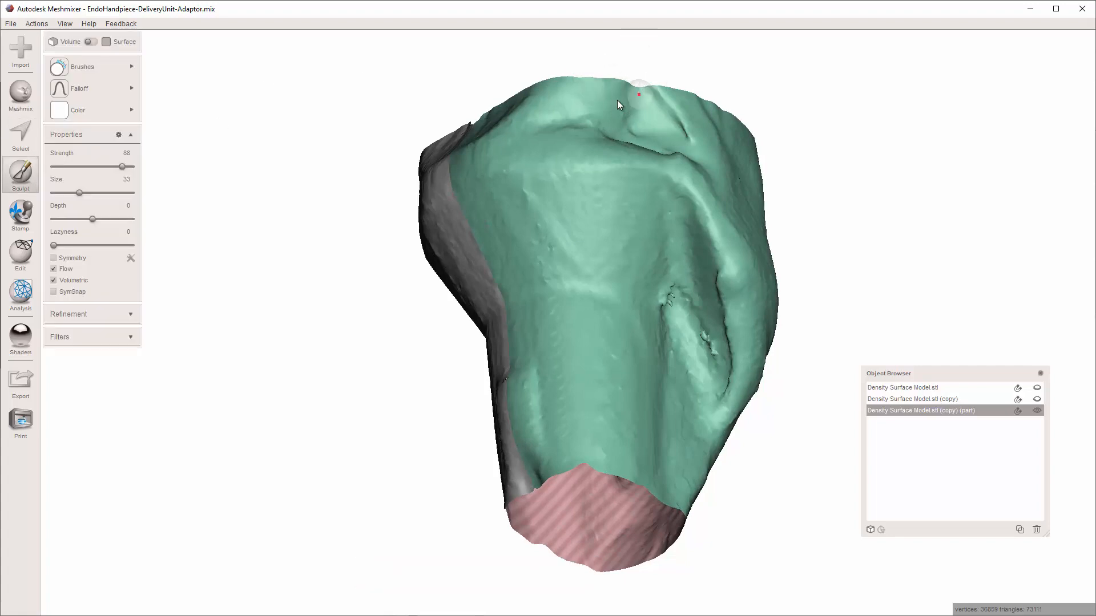
Step: Smooth the rough pits in and beside the long side groove of the grey half
right_drag(618, 101, 763, 179)
right_drag(585, 315, 492, 255)
scroll(492, 255, up, 5)
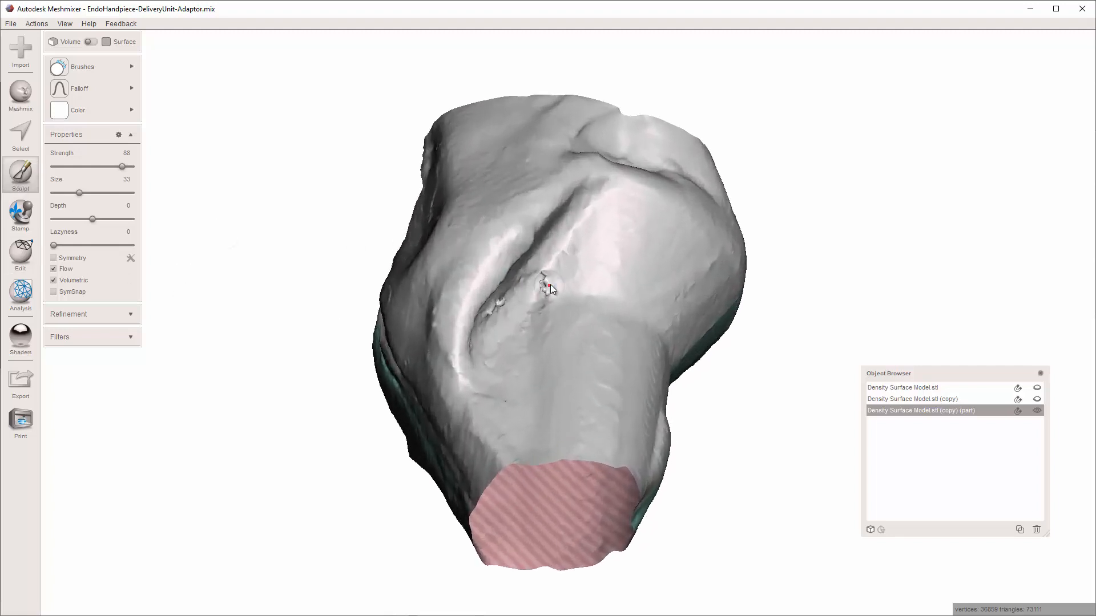
right_drag(549, 296, 448, 354)
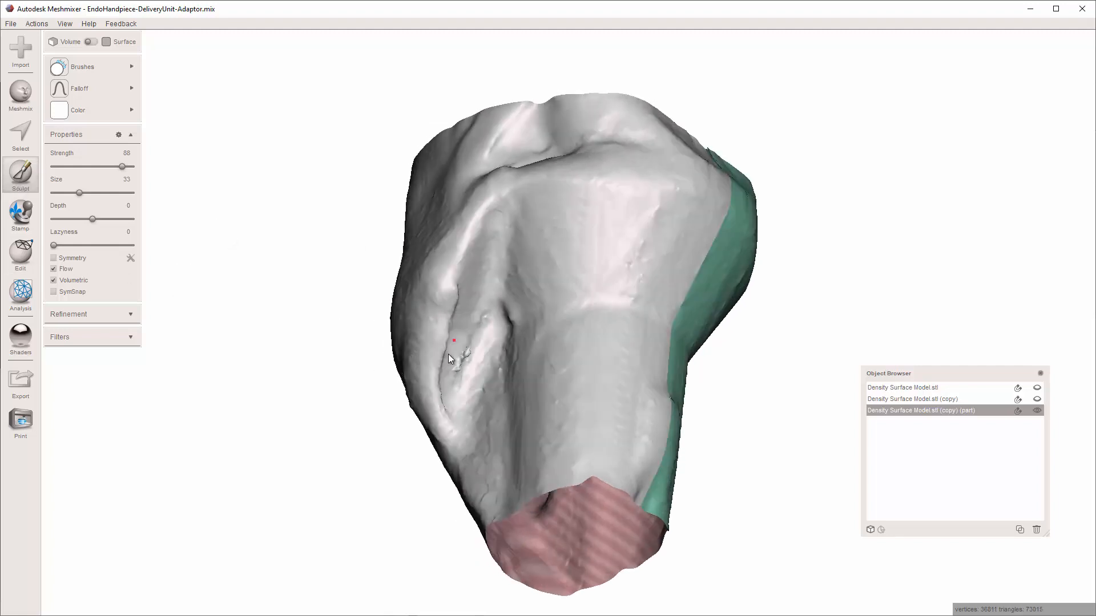
mouse_move(464, 368)
mouse_down()
mouse_move(466, 351)
mouse_move(463, 361)
mouse_up()
right_drag(513, 313, 442, 345)
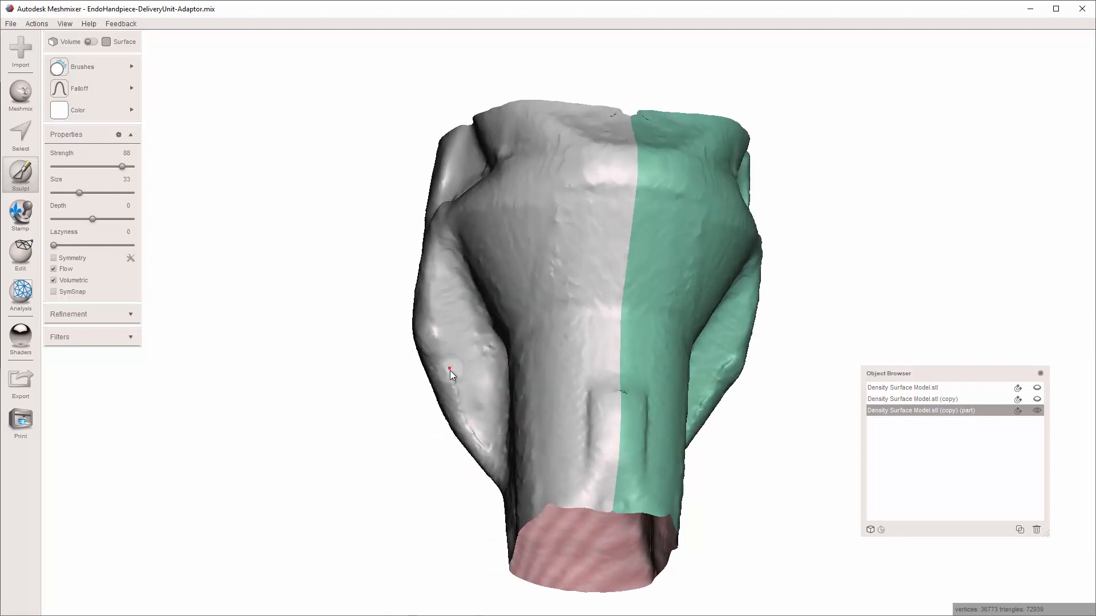
right_drag(535, 447, 540, 402)
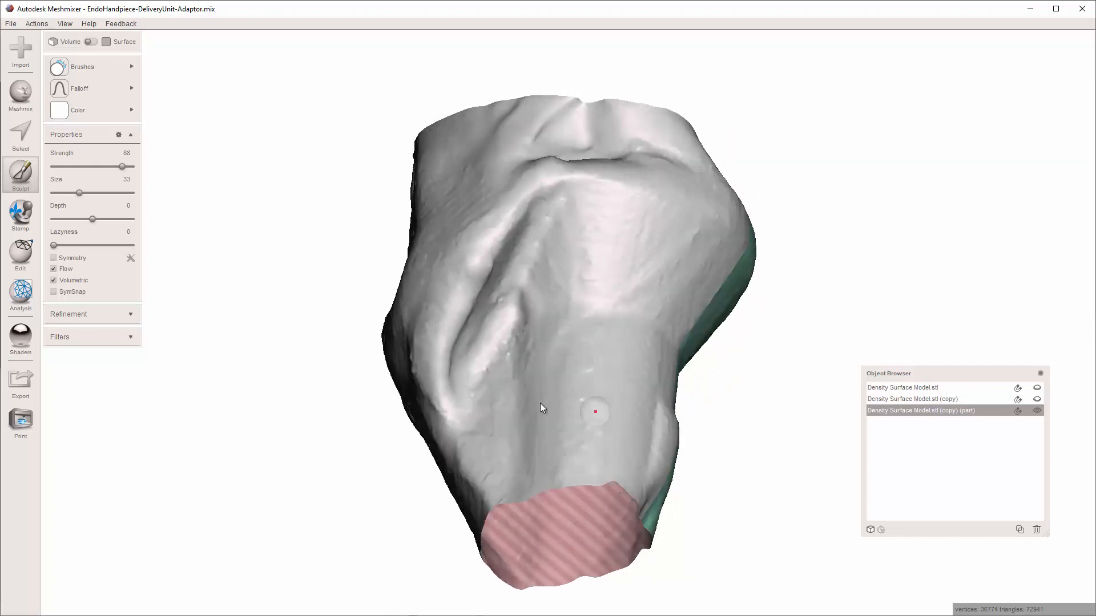
Step: Smooth the matching rough pits in and beside the long side groove of the green half
right_drag(216, 225, 708, 324)
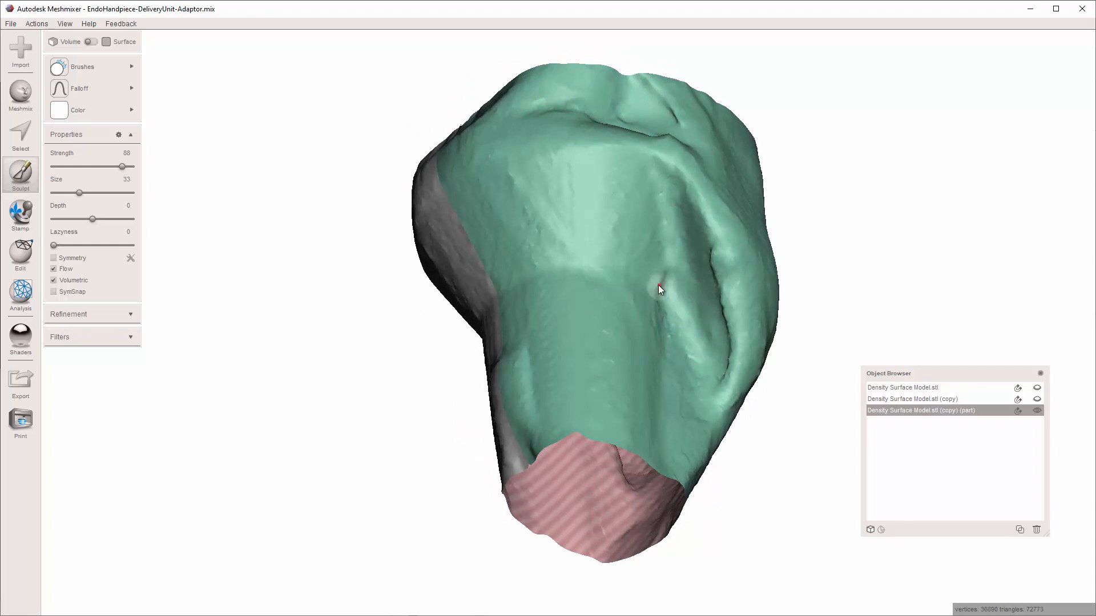
right_drag(665, 324, 755, 340)
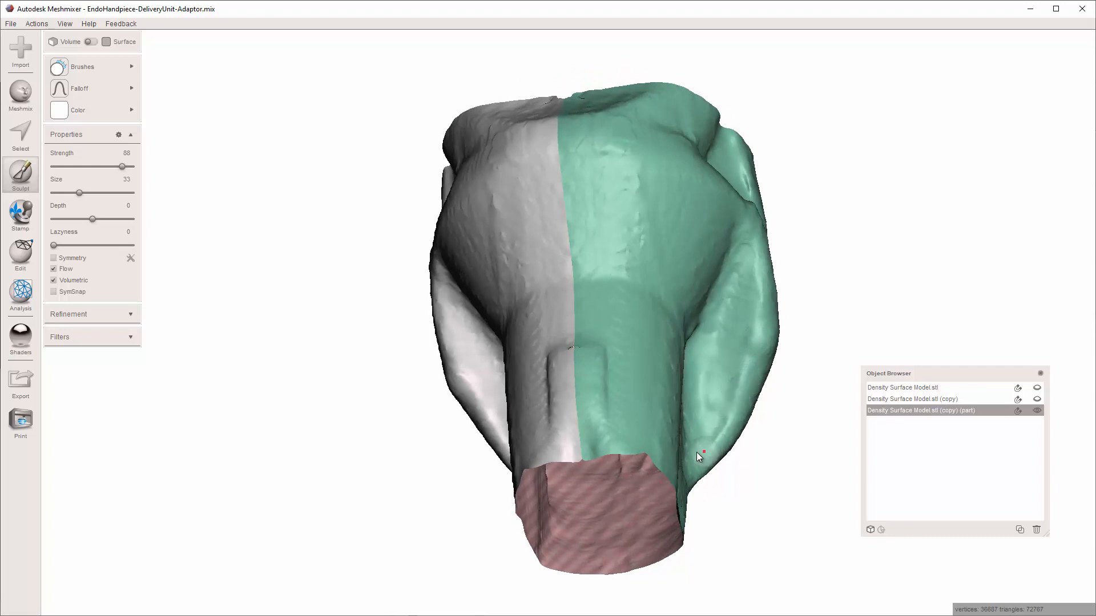
right_drag(676, 426, 587, 454)
right_drag(691, 365, 660, 204)
Step: Duplicate the smoothed shell, Density Surface Model.stl (copy) (part)
mouse_move(599, 335)
right_down()
mouse_move(704, 354)
mouse_move(631, 374)
mouse_move(629, 433)
mouse_move(641, 440)
mouse_move(526, 448)
mouse_move(355, 404)
mouse_move(348, 506)
mouse_move(616, 388)
mouse_move(583, 382)
mouse_move(542, 502)
mouse_move(541, 547)
mouse_move(539, 523)
right_up()
scroll(614, 448, up, 3)
scroll(348, 506, down, 2)
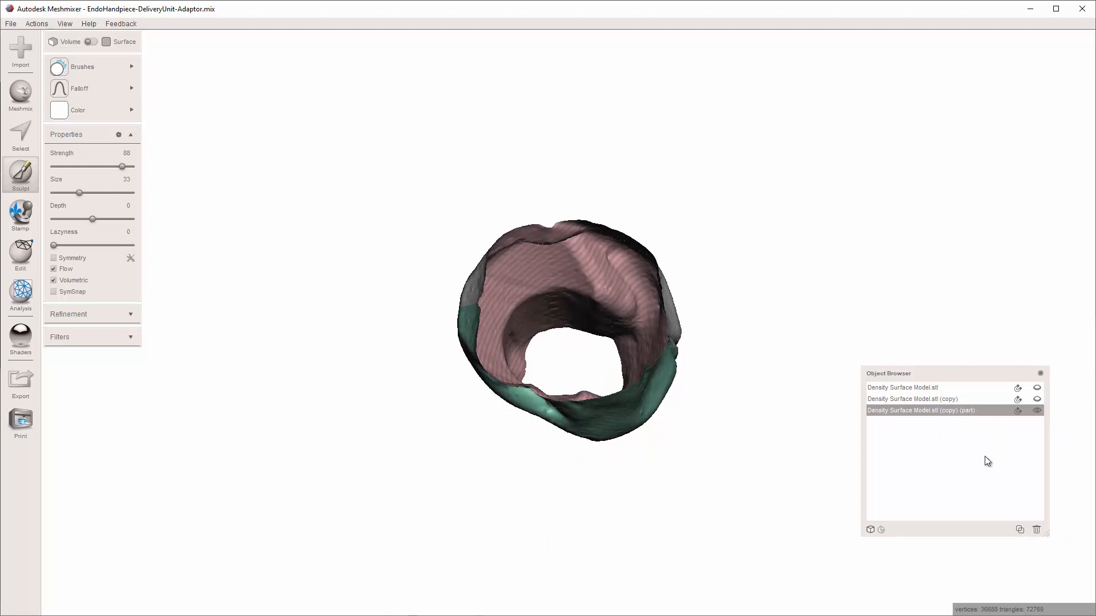
shift+click(954, 401)
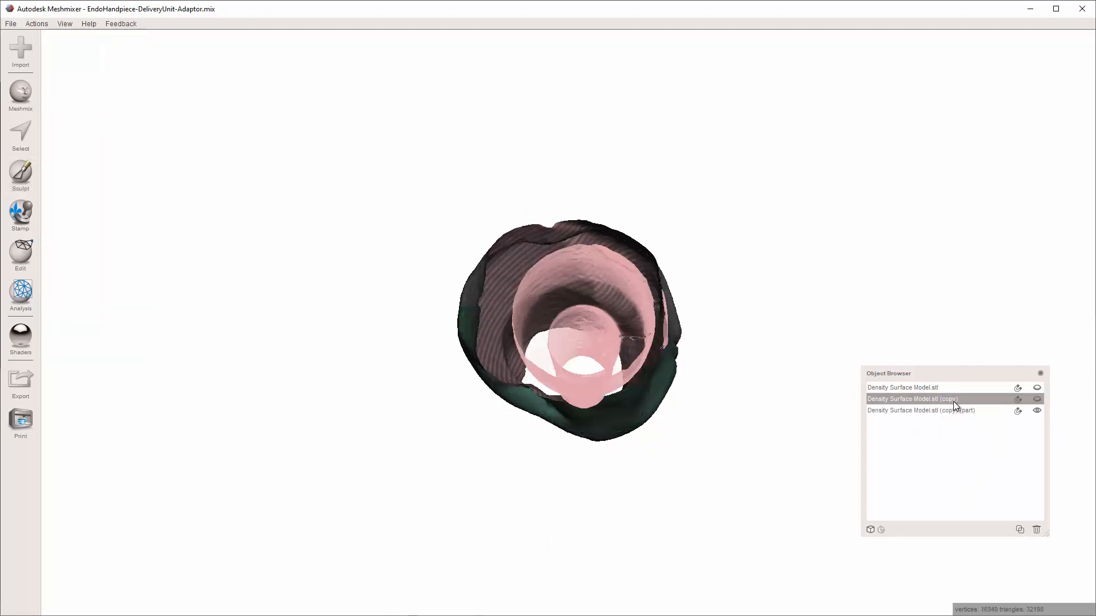
click(950, 410)
click(1020, 530)
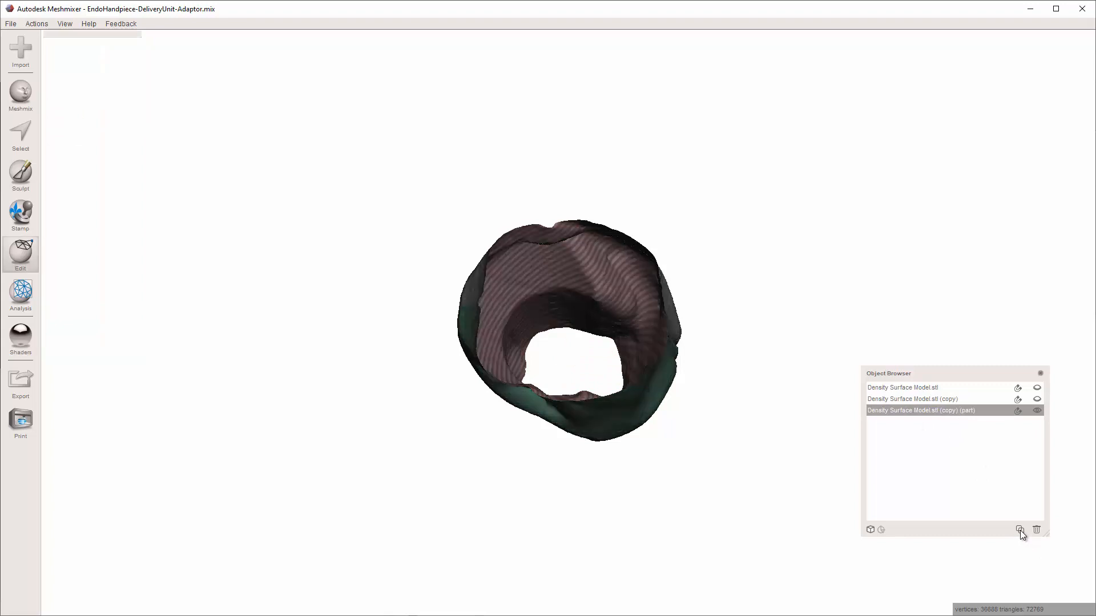
Step: Rename the duplicated shell as OuterShell-Final
double_click(919, 422)
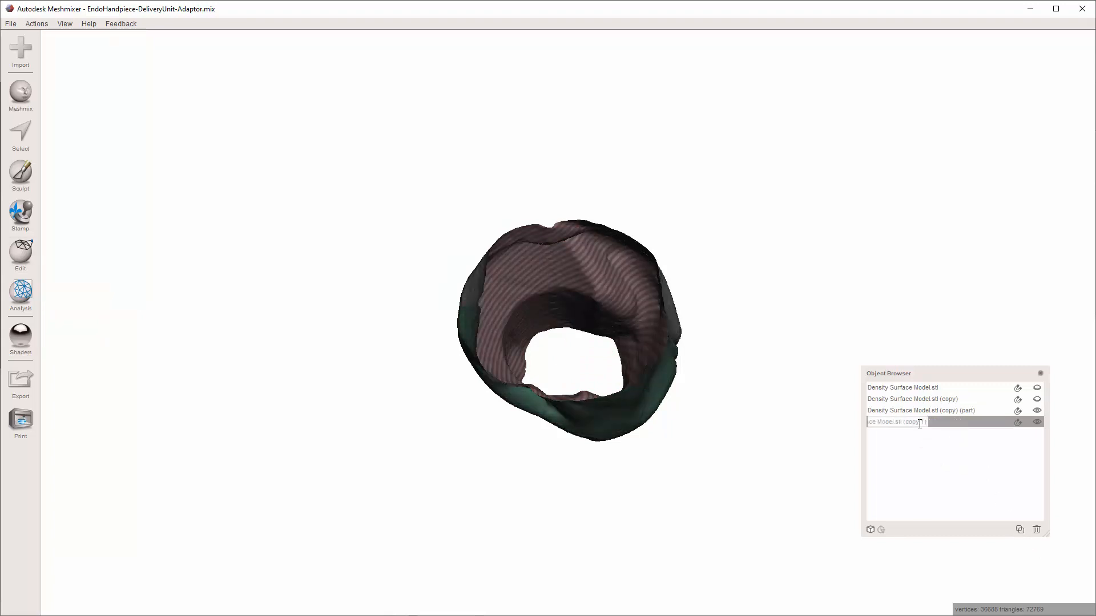
text(Outer)
text(Shee)
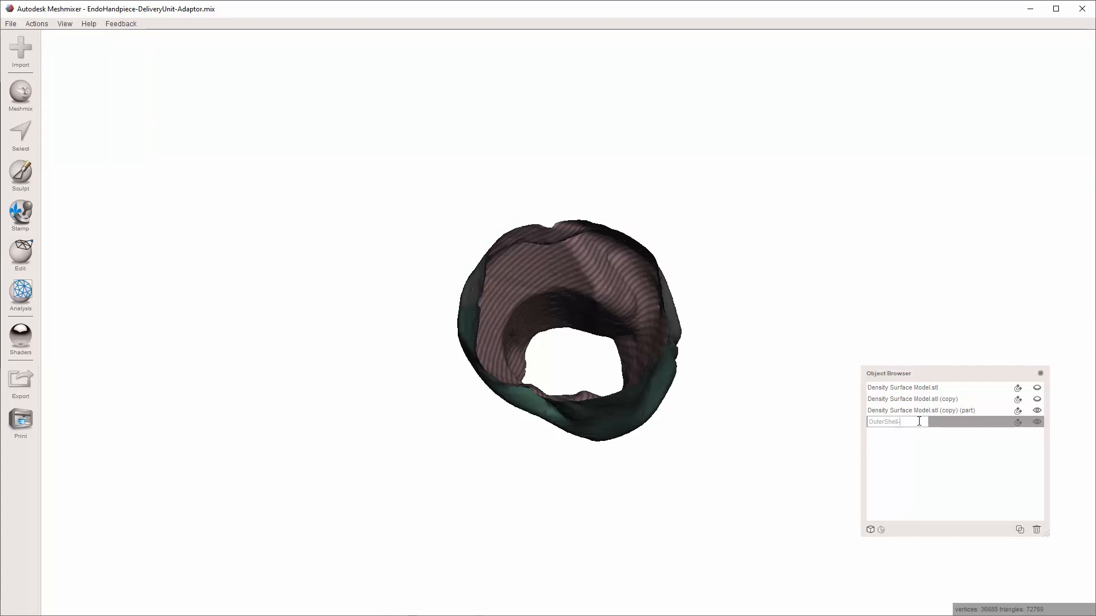
text(l-Final)
key(Return)
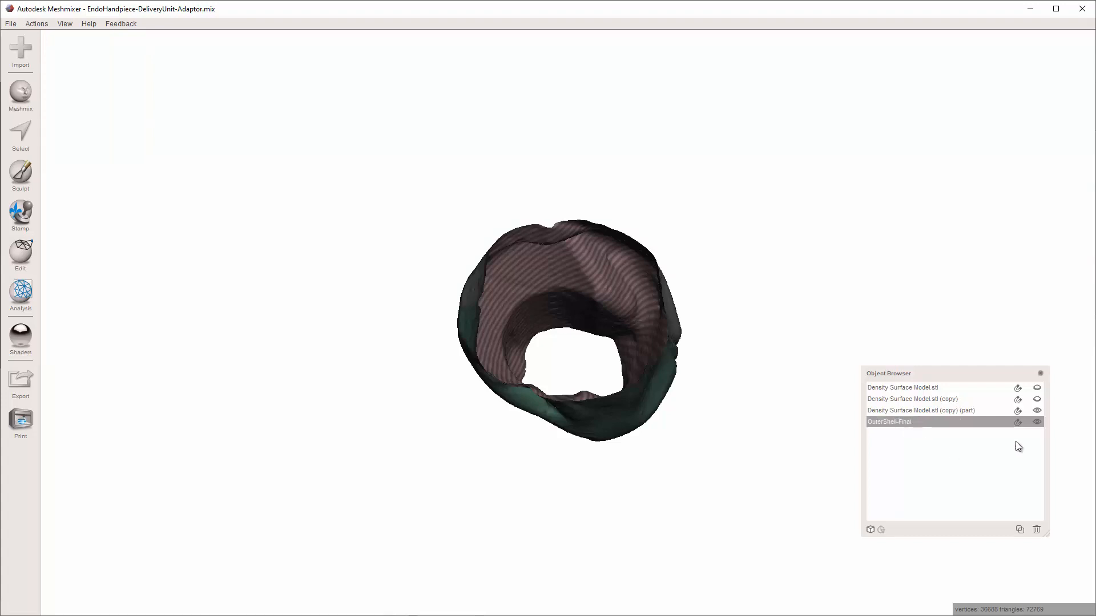
Step: Examine Density Surface Model.stl (copy), the inner cup and stem, both on its own and inside the outer shell
click(925, 411)
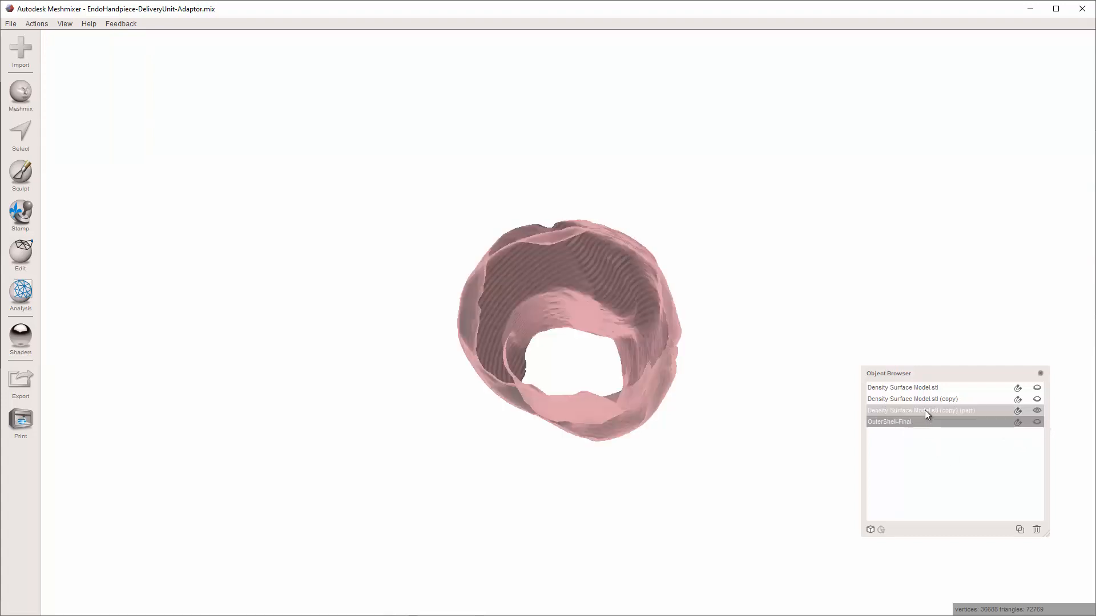
click(929, 399)
click(1038, 399)
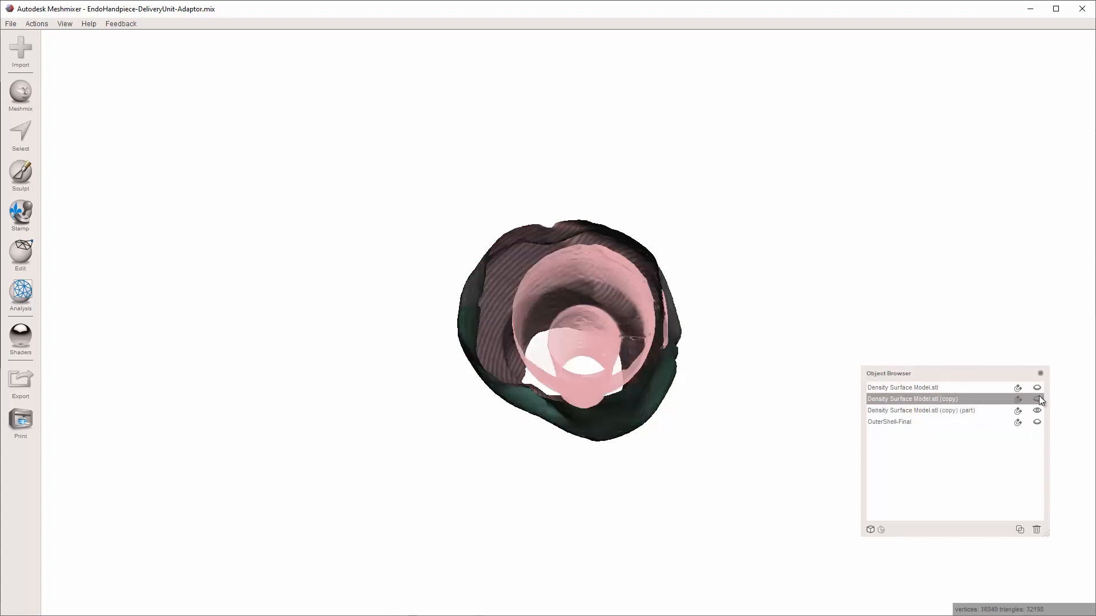
right_drag(761, 411, 1067, 392)
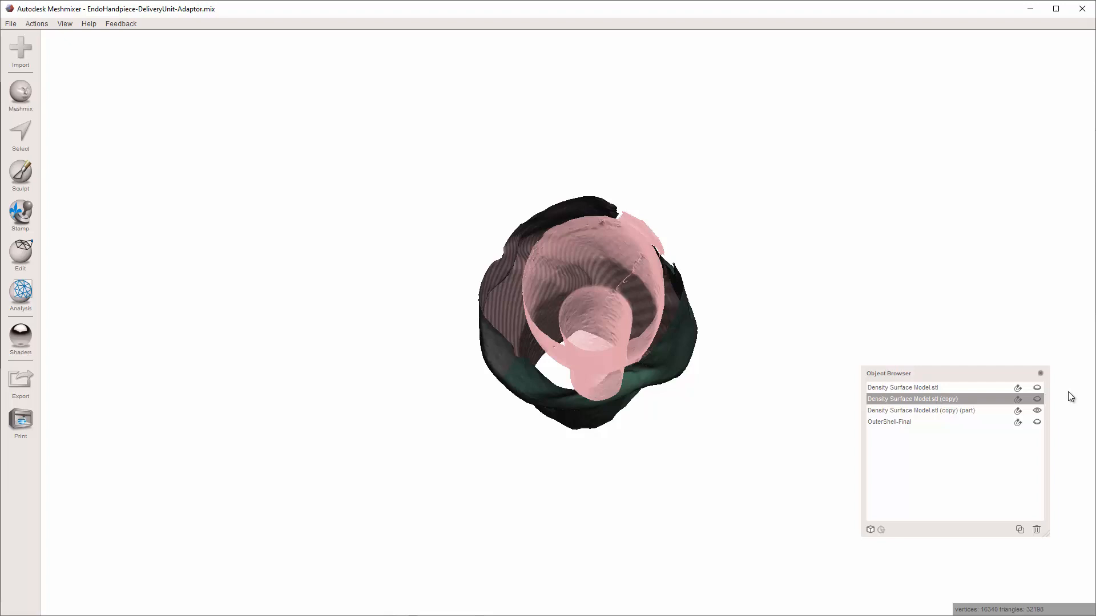
click(1038, 409)
click(1037, 400)
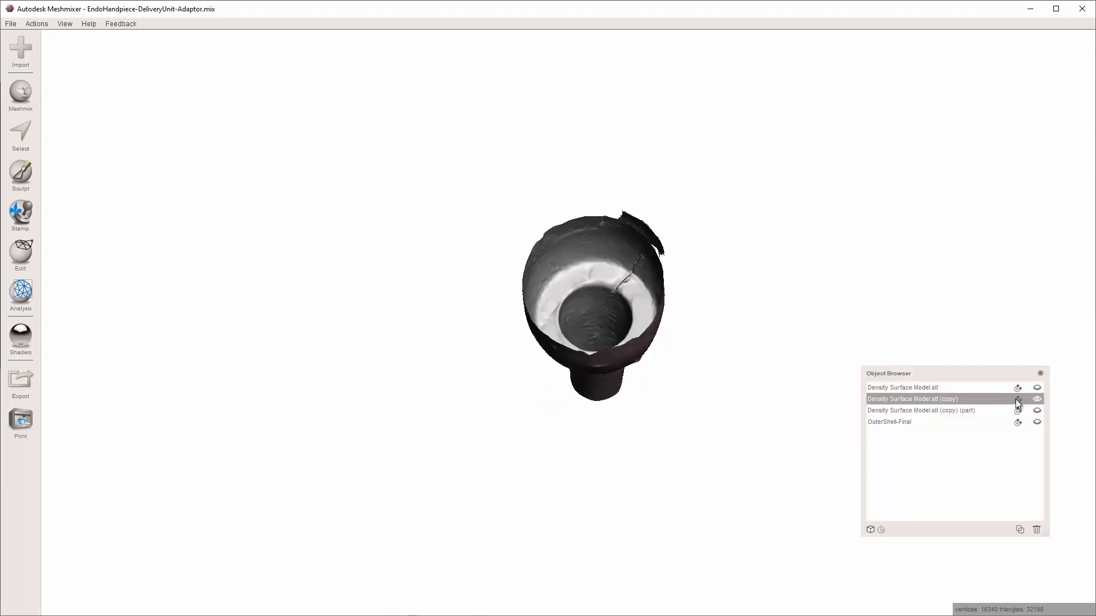
right_drag(635, 363, 694, 278)
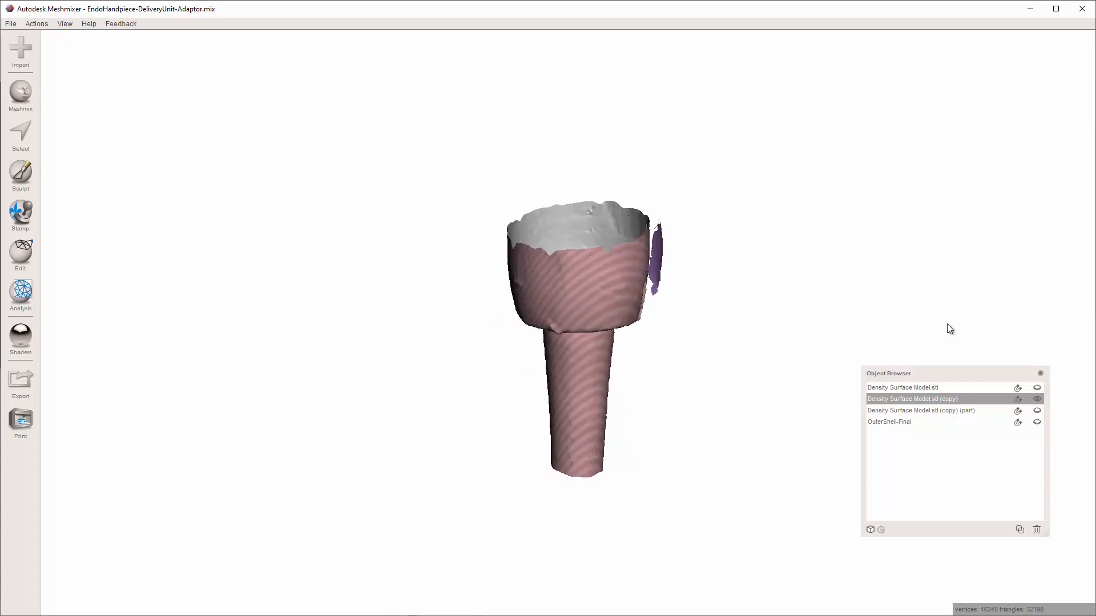
click(1036, 408)
click(1037, 411)
right_drag(673, 320, 704, 380)
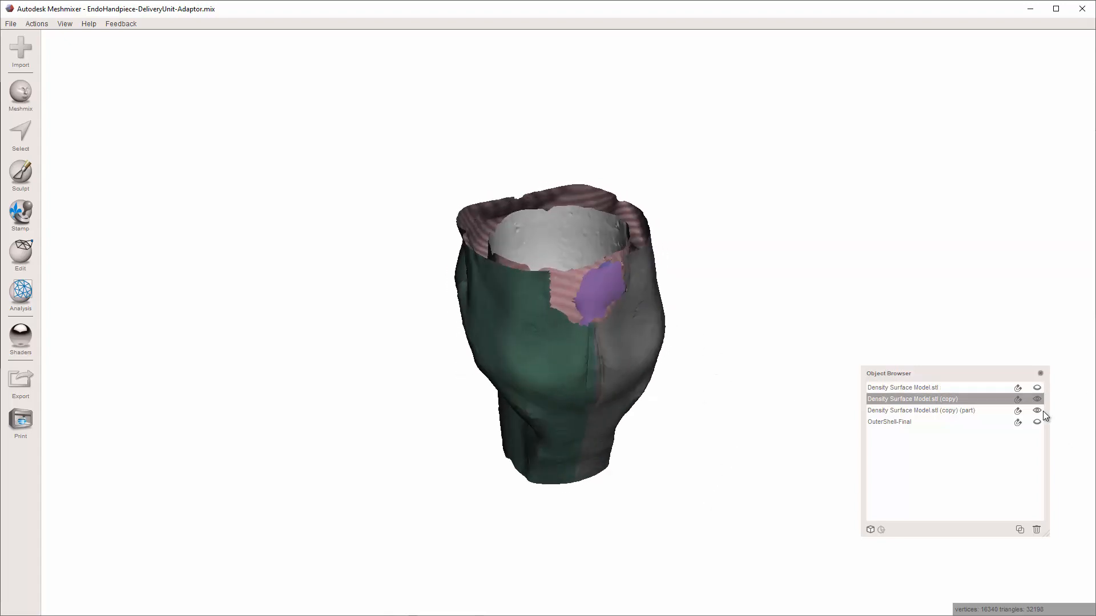
Step: Bridge the gap in the rim of Density Surface Model.stl (copy) (part) between the green and grey halves, with Refine at 50
click(969, 408)
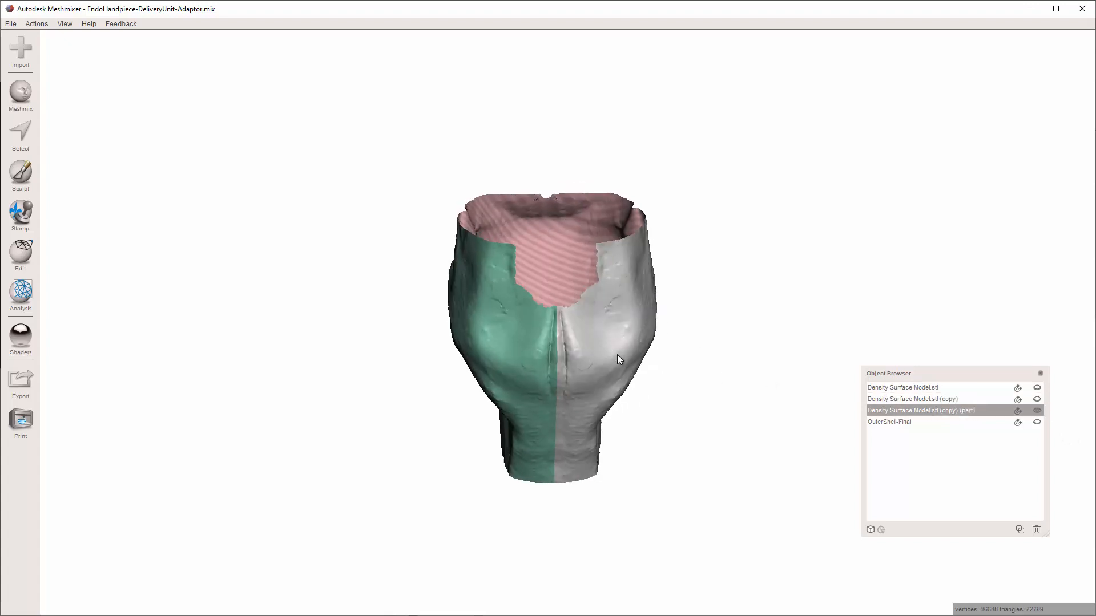
key(s)
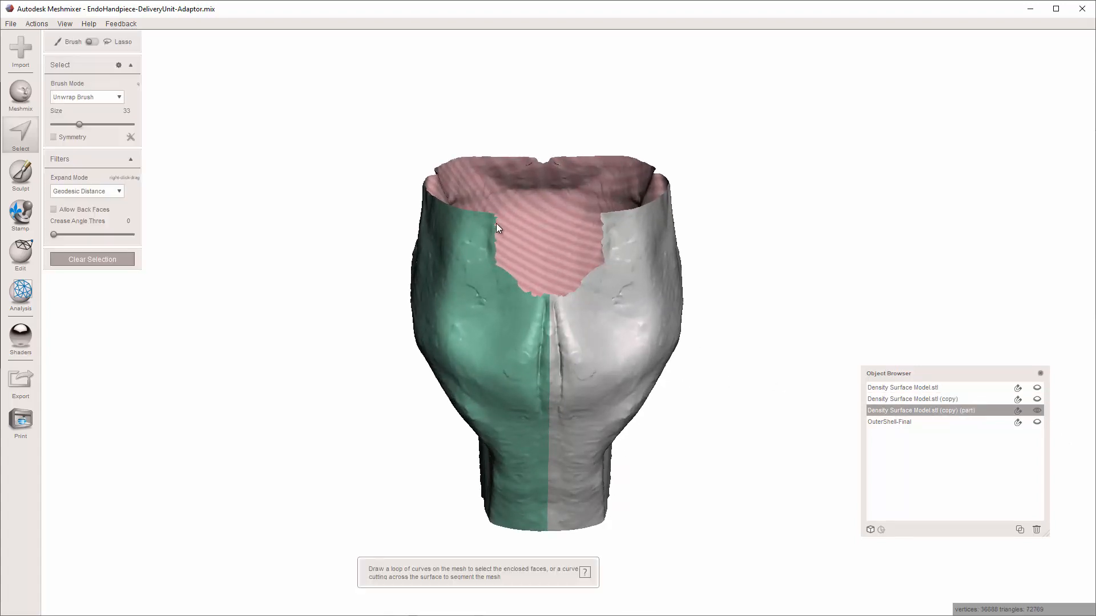
click(493, 221)
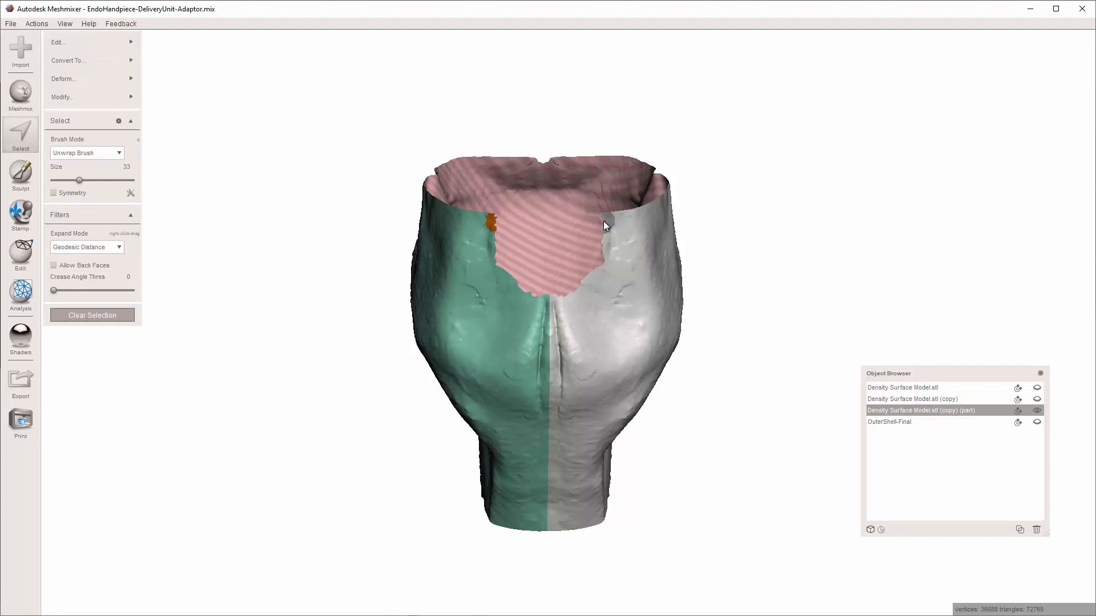
key(ctrl+b)
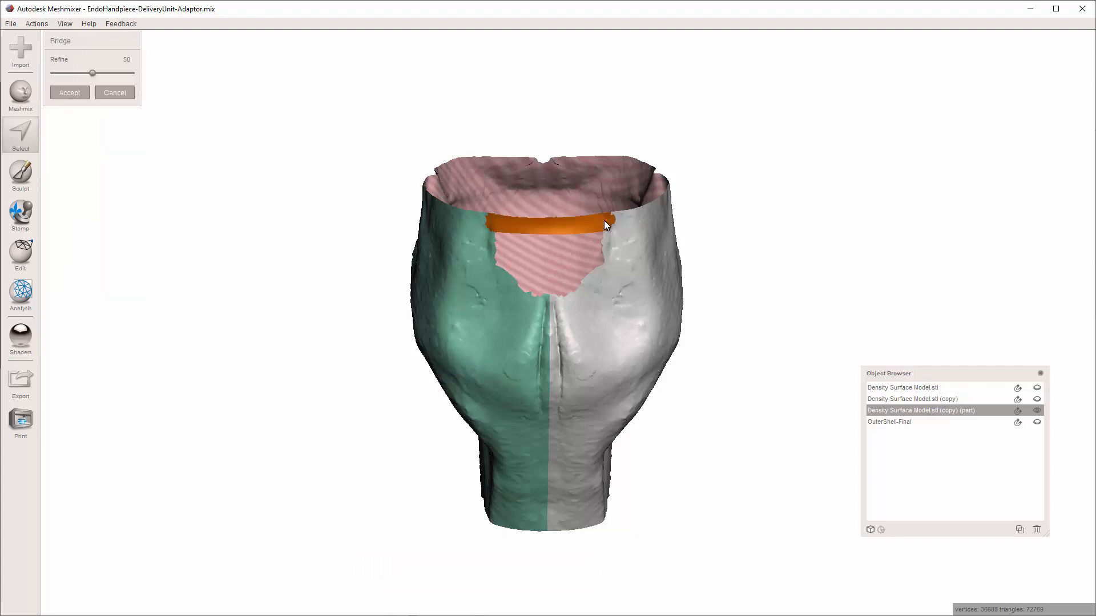
right_drag(528, 189, 223, 155)
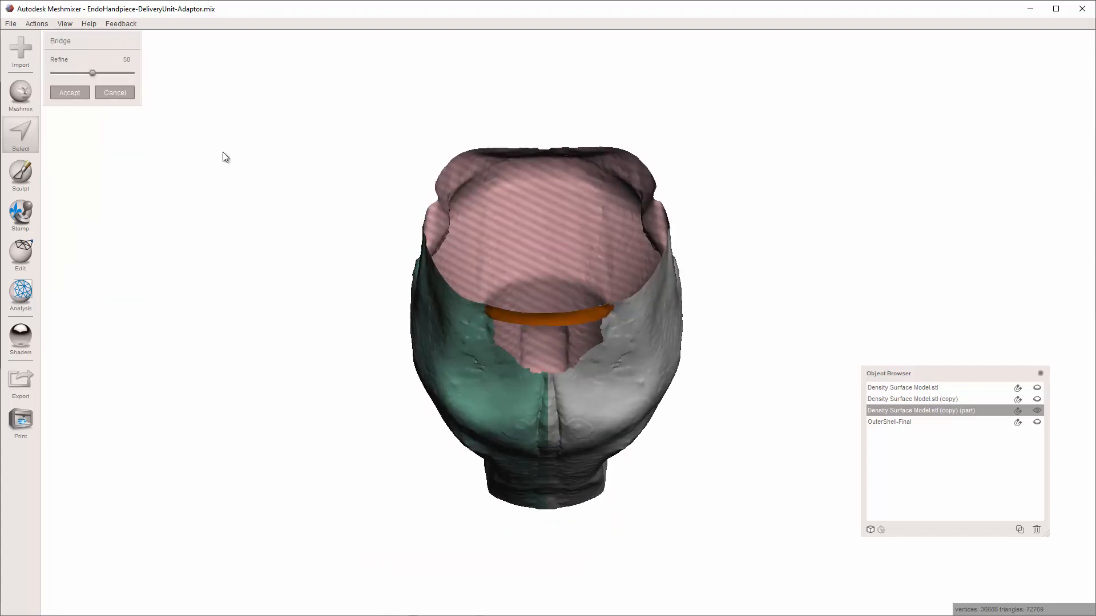
click(69, 93)
right_drag(442, 316, 457, 231)
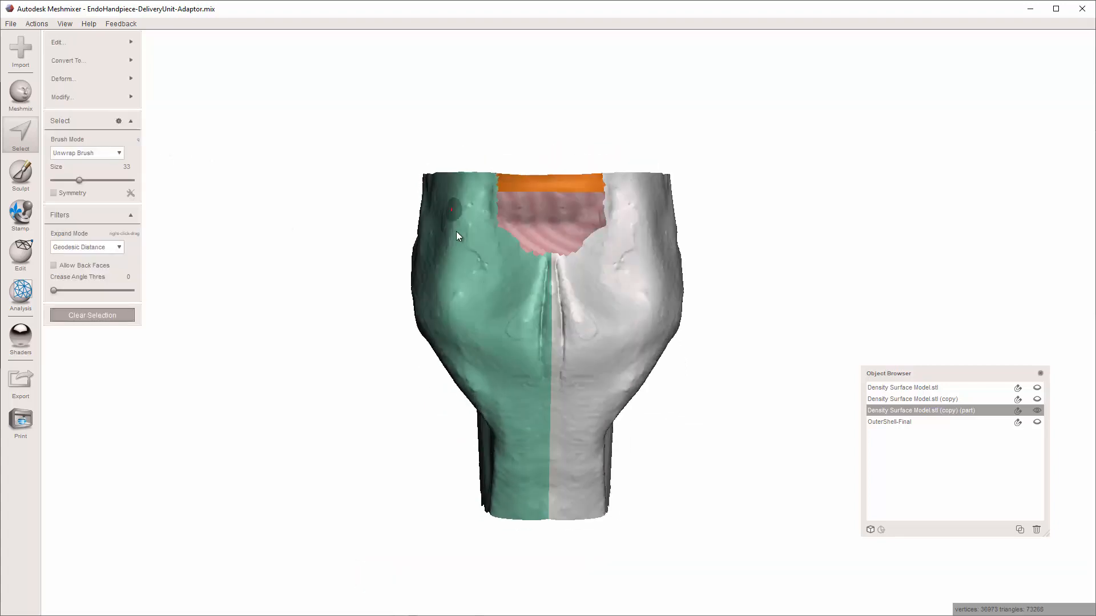
key(Escape)
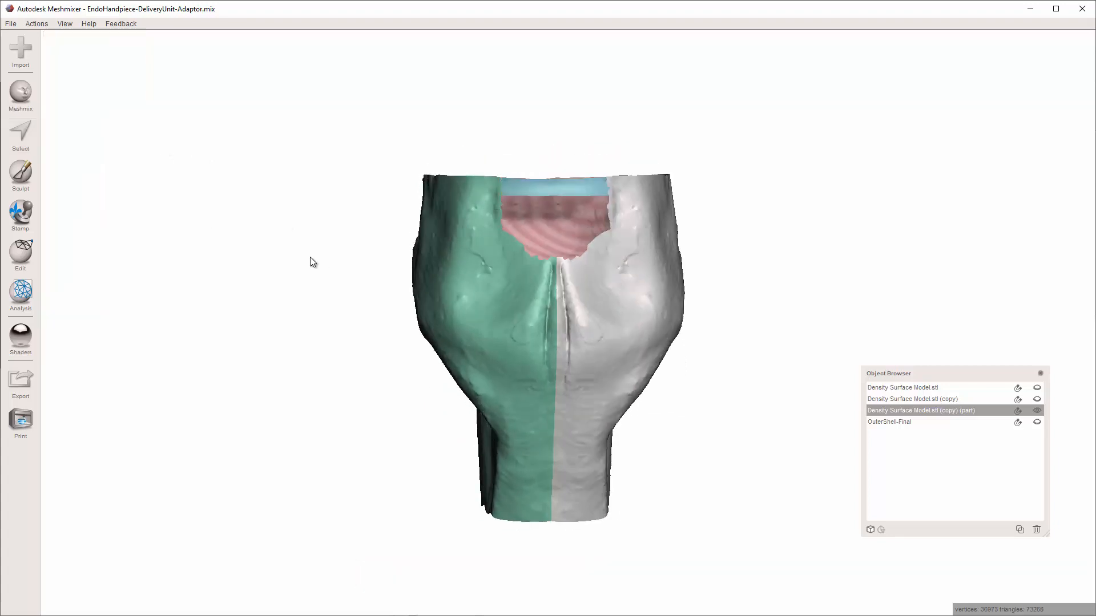
Step: Close the remaining hole below the new rim bridge in the Inspector, using Smooth Fill
click(20, 293)
click(95, 41)
click(74, 72)
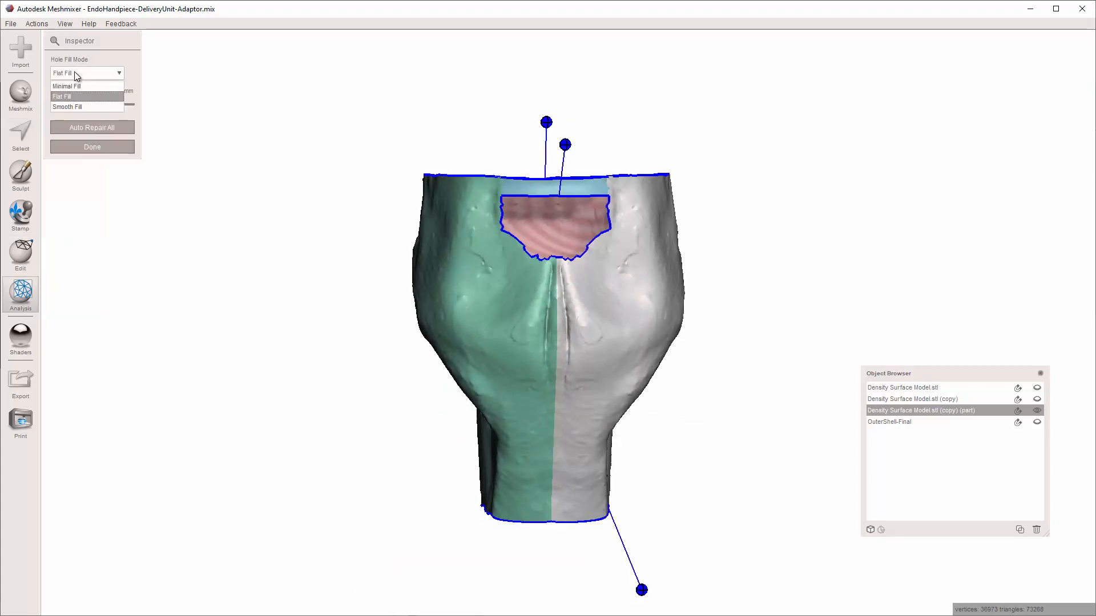
click(77, 104)
right_drag(511, 129, 525, 185)
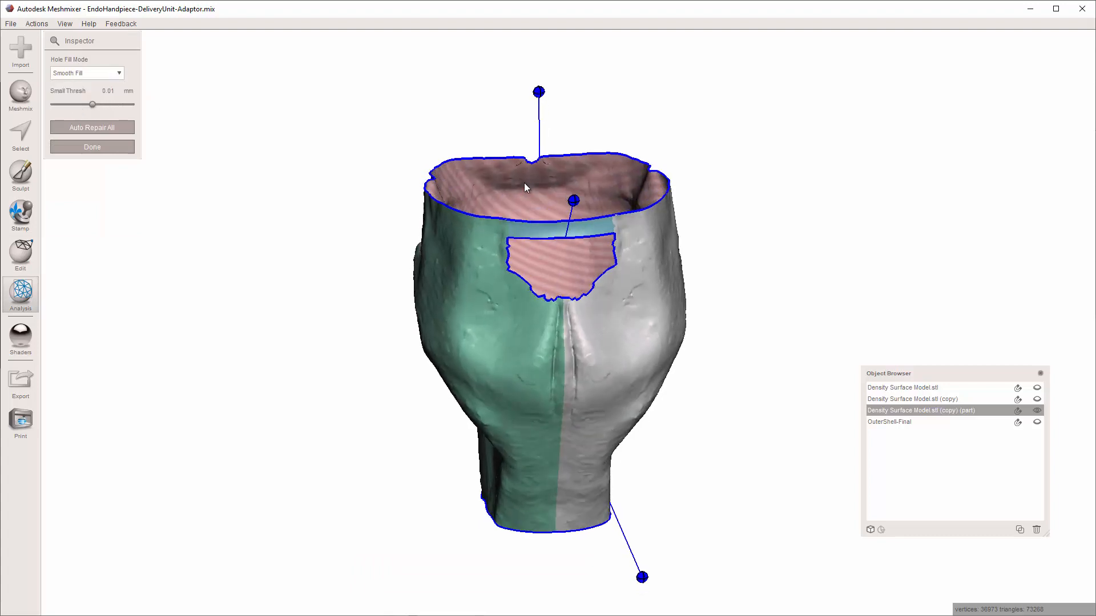
click(574, 201)
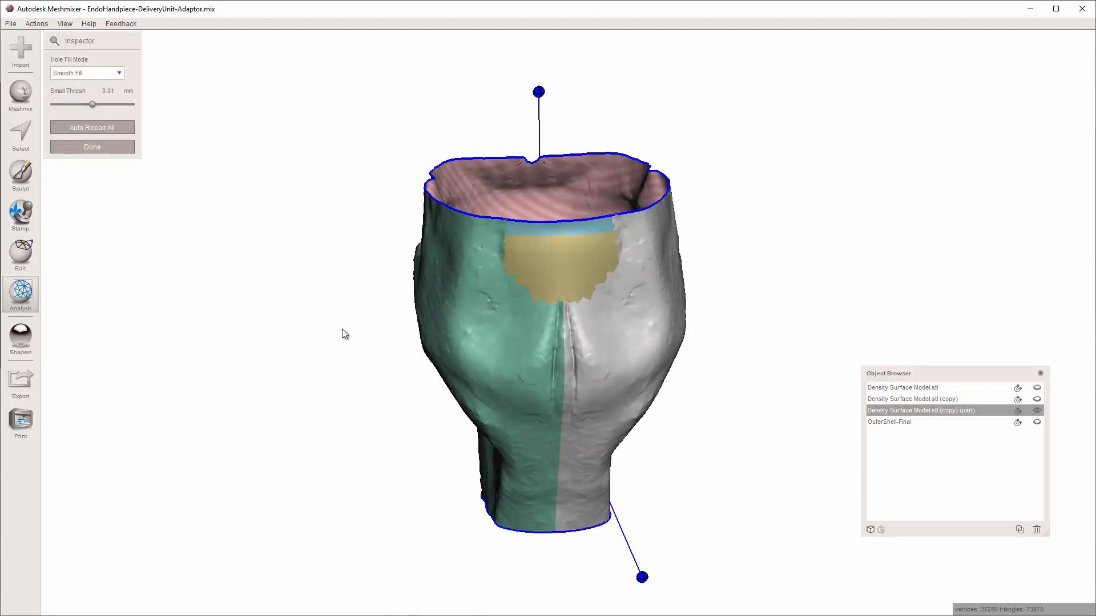
right_drag(342, 333, 768, 311)
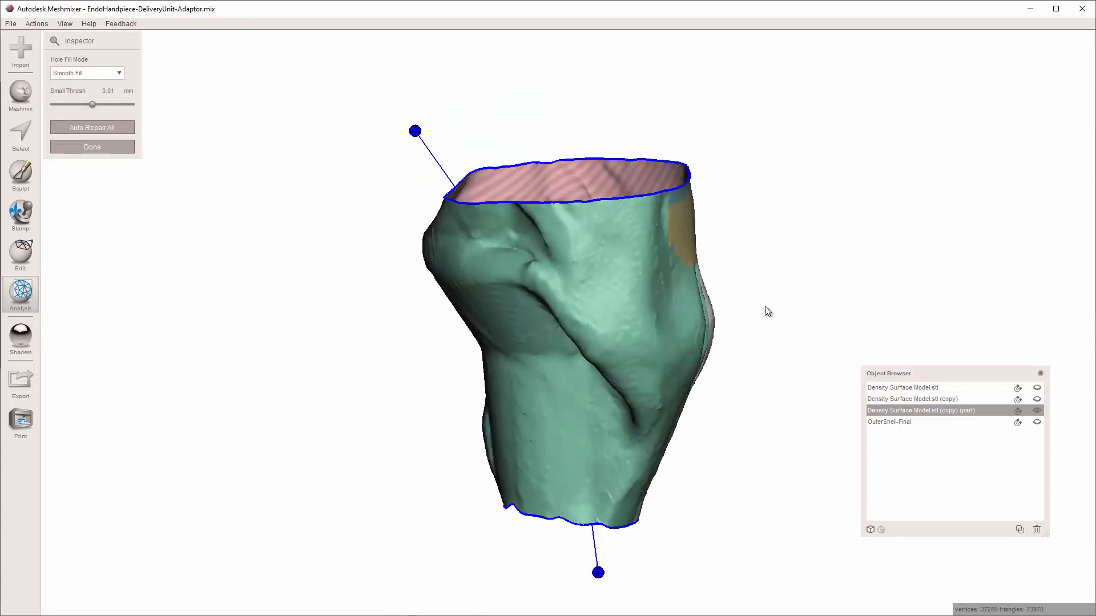
Step: Delete the outdated OuterShell-Final object, which lacks the rim repair
click(1037, 423)
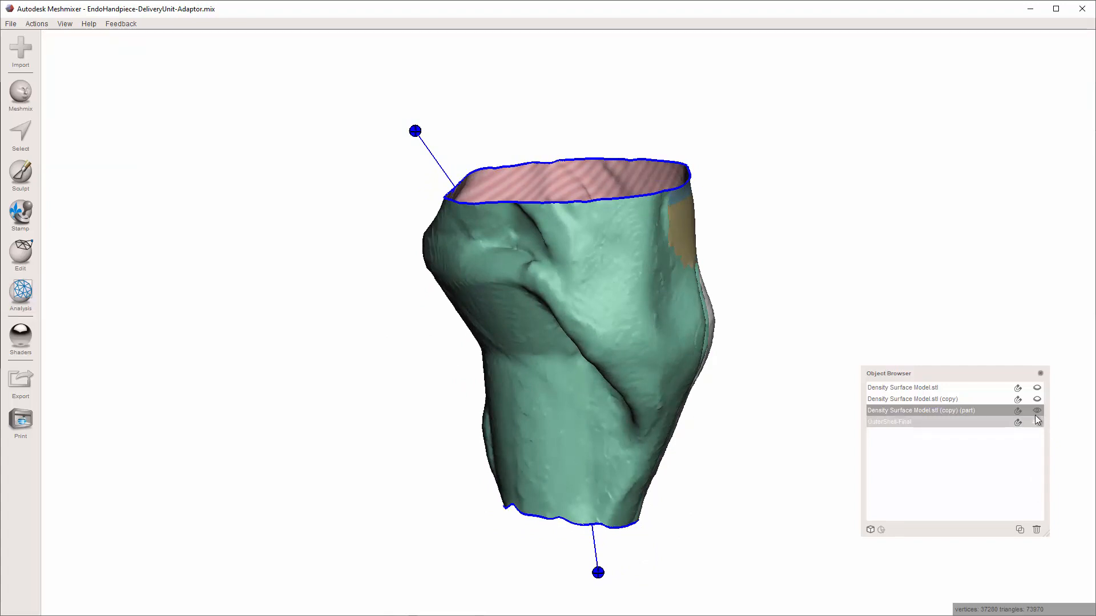
click(992, 422)
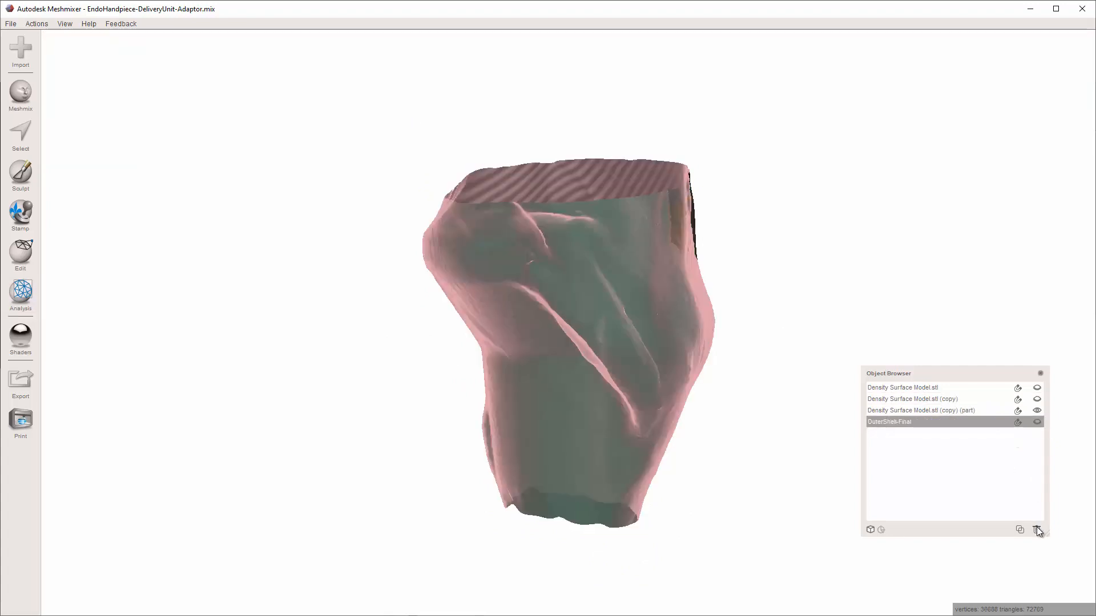
click(1036, 529)
Step: Duplicate the repaired shell, Density Surface Model.stl (copy) (part), and rename the duplicate as OuterShell-Final
click(971, 412)
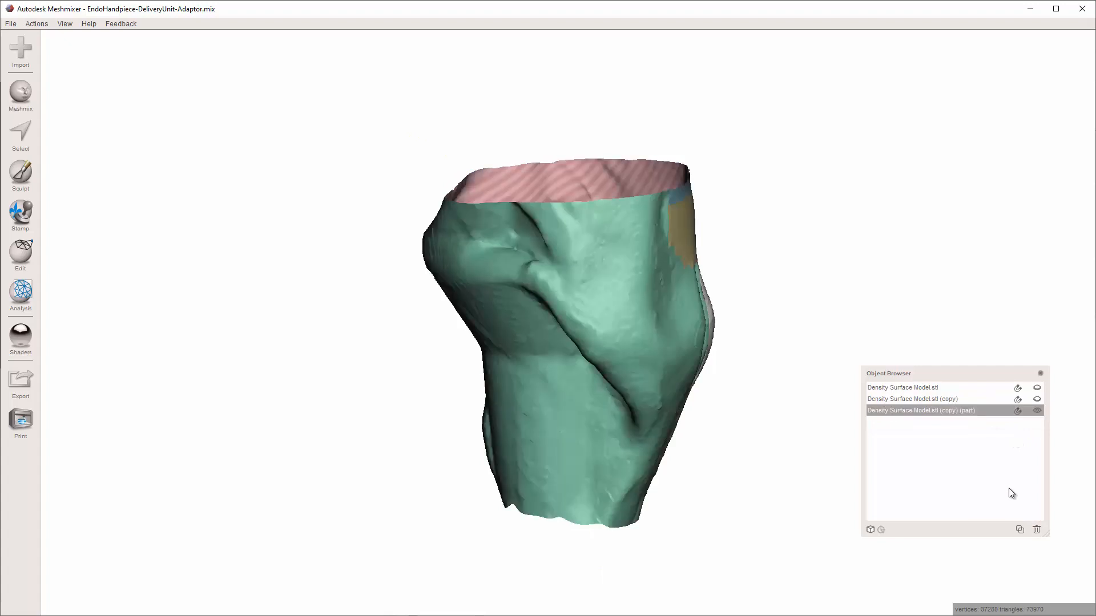
click(1020, 529)
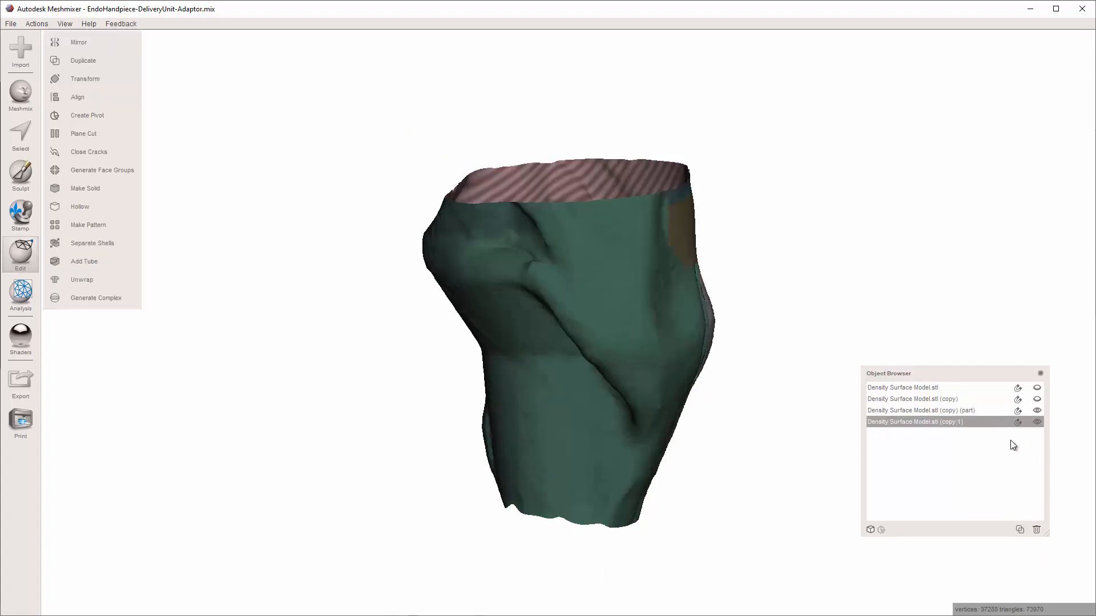
click(938, 423)
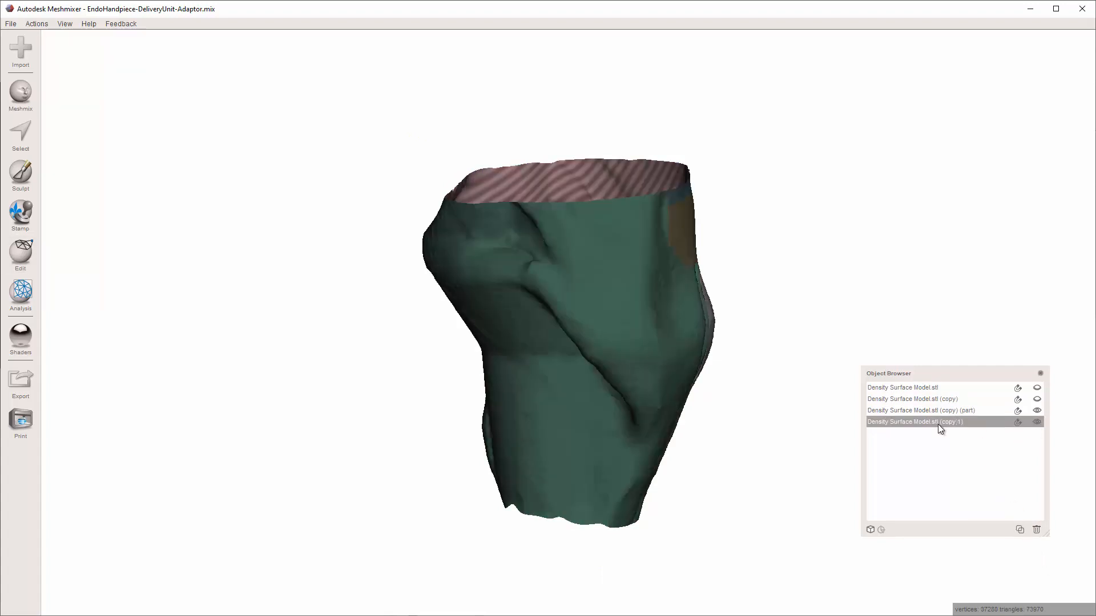
double_click(937, 422)
triple_click(916, 423)
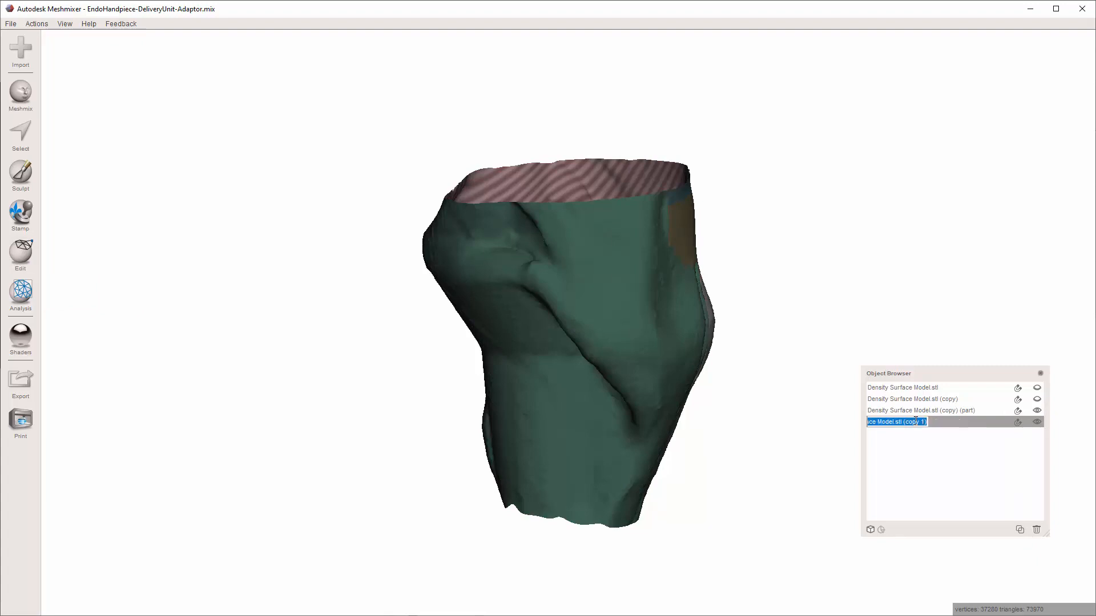
text(OuterShell-Final)
key(Return)
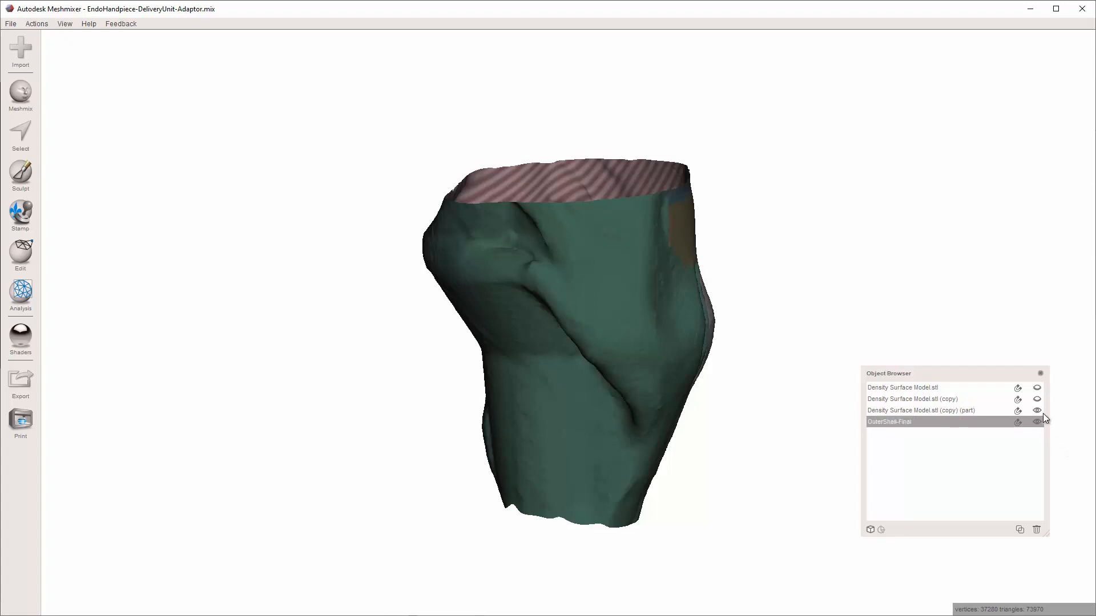
Step: Show only Density Surface Model.stl (copy), hiding the repaired shell part and OuterShell-Final
click(1037, 400)
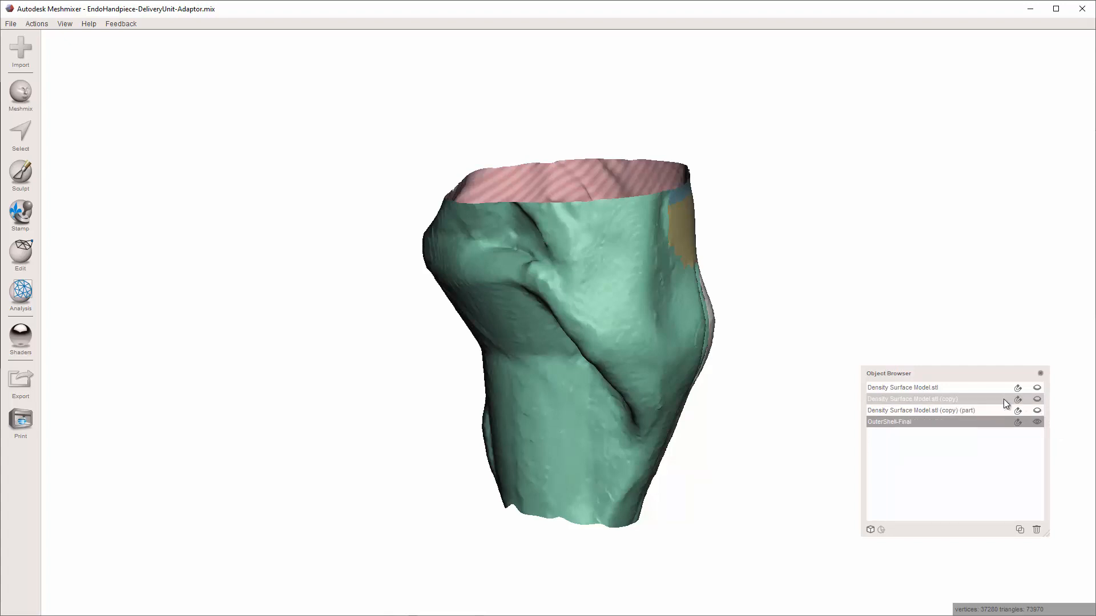
click(1004, 399)
click(1037, 400)
click(1037, 400)
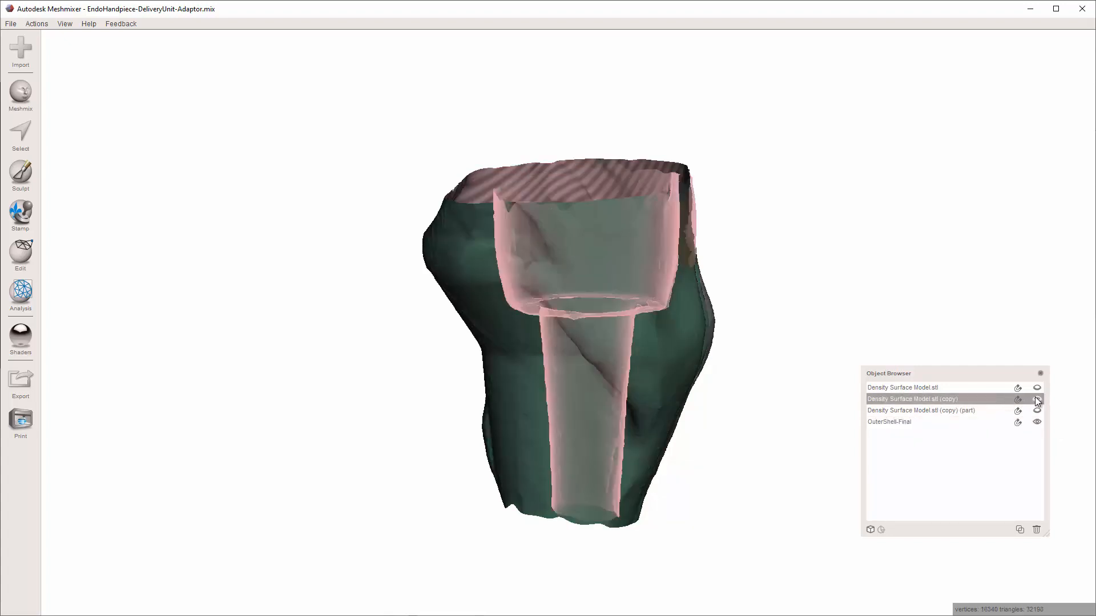
click(1038, 401)
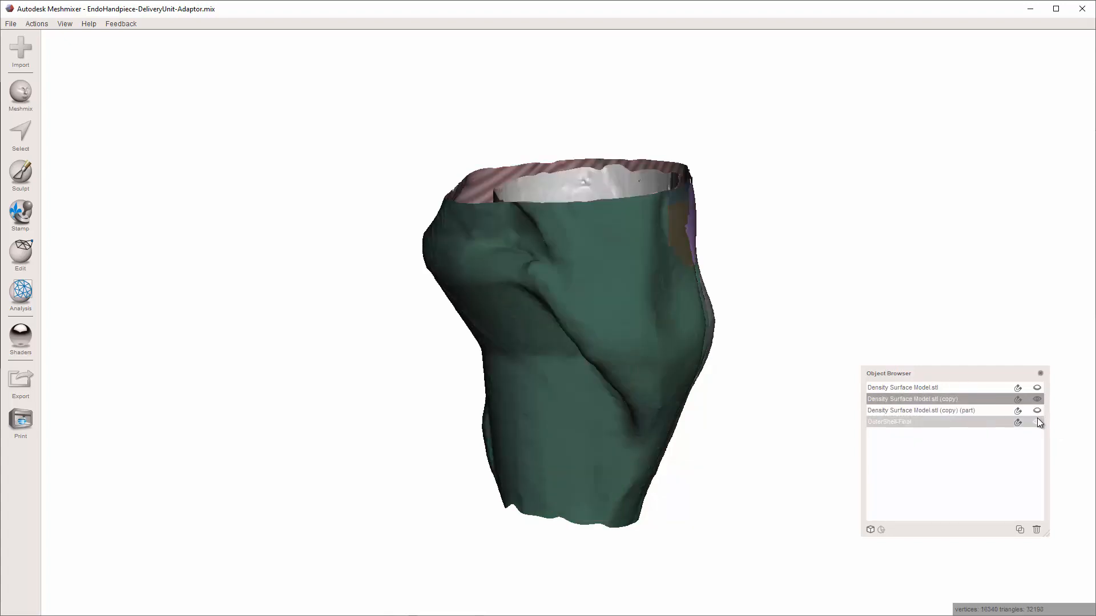
click(1036, 420)
Step: Select and delete the detached stray surface patch beside the inner cup's rim
right_drag(799, 291, 659, 237)
scroll(666, 270, up, 2)
key(s)
double_click(547, 177)
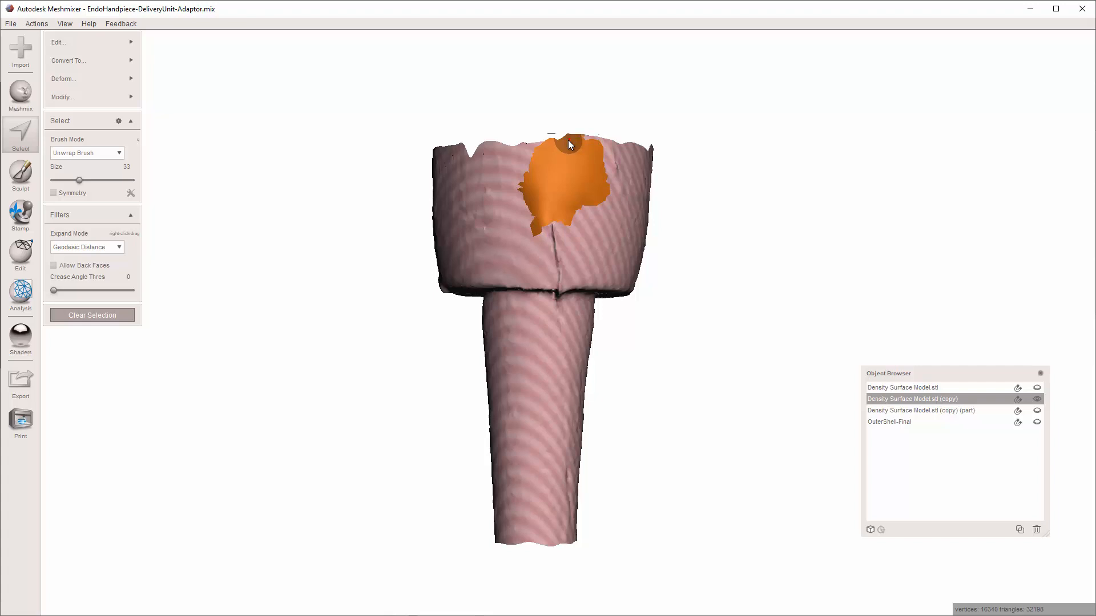
right_drag(567, 139, 590, 260)
key(Delete)
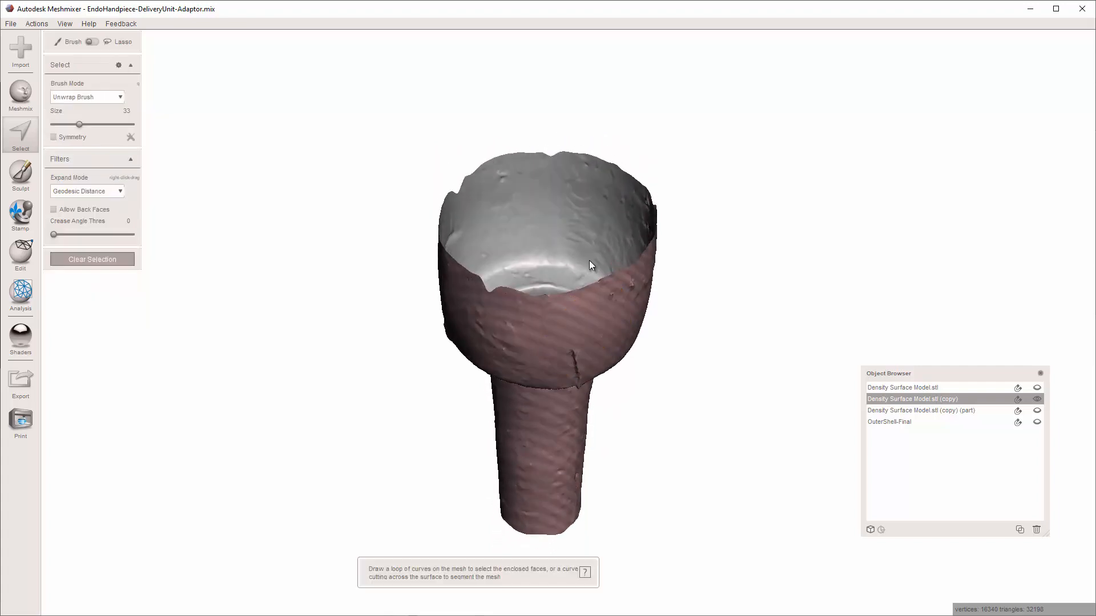
Step: Measure across the ledge inside the inner cup with Units/Dimensions
mouse_move(673, 275)
right_down()
mouse_move(704, 309)
mouse_move(630, 417)
mouse_move(525, 432)
mouse_move(550, 363)
mouse_move(675, 257)
mouse_move(645, 318)
mouse_move(649, 225)
mouse_move(607, 357)
mouse_move(504, 477)
mouse_move(403, 441)
mouse_move(639, 303)
mouse_move(608, 322)
mouse_move(571, 297)
right_up()
click(21, 292)
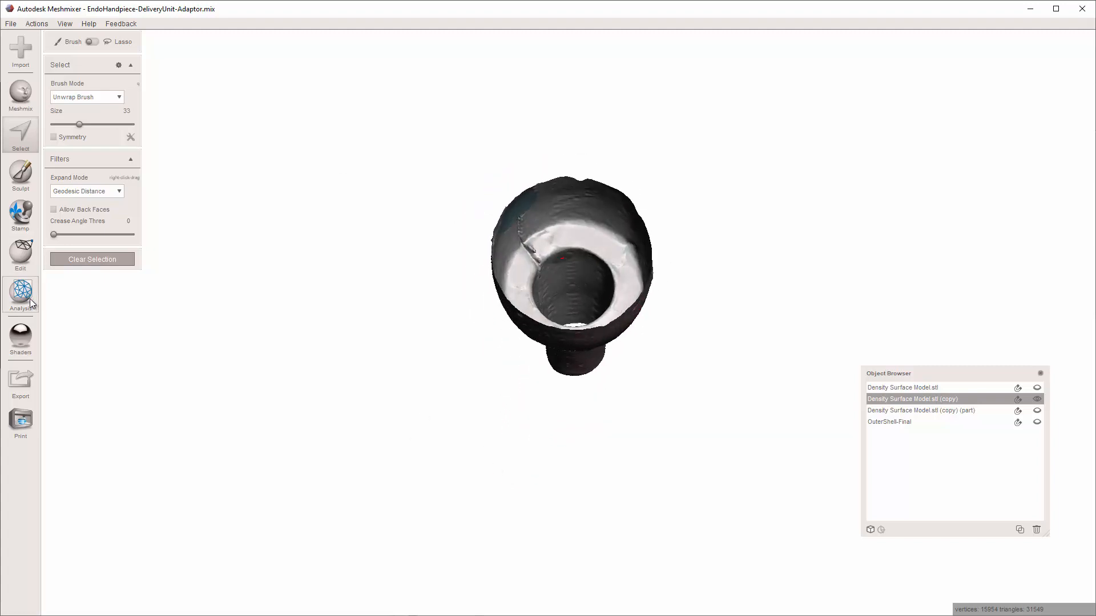
click(87, 61)
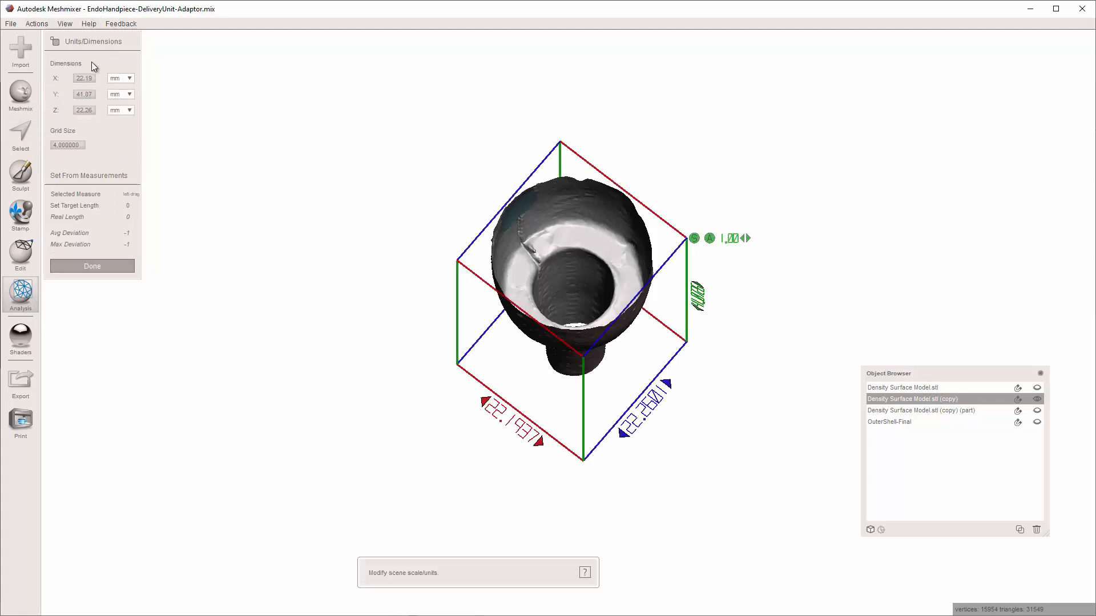
mouse_move(573, 187)
right_down()
mouse_move(570, 228)
mouse_move(572, 204)
right_up()
drag(554, 262, 520, 294)
right_drag(520, 294, 264, 323)
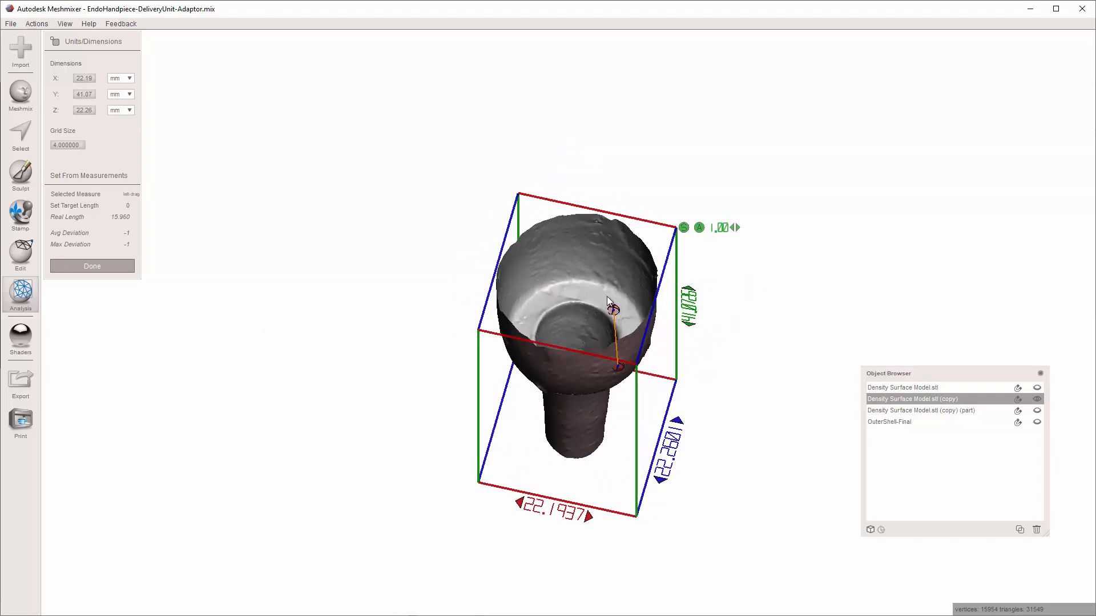
Step: Measure the cup's outer diameter near its open rim from one wall to the opposite one
drag(607, 296, 561, 235)
right_drag(561, 235, 580, 278)
drag(577, 243, 559, 240)
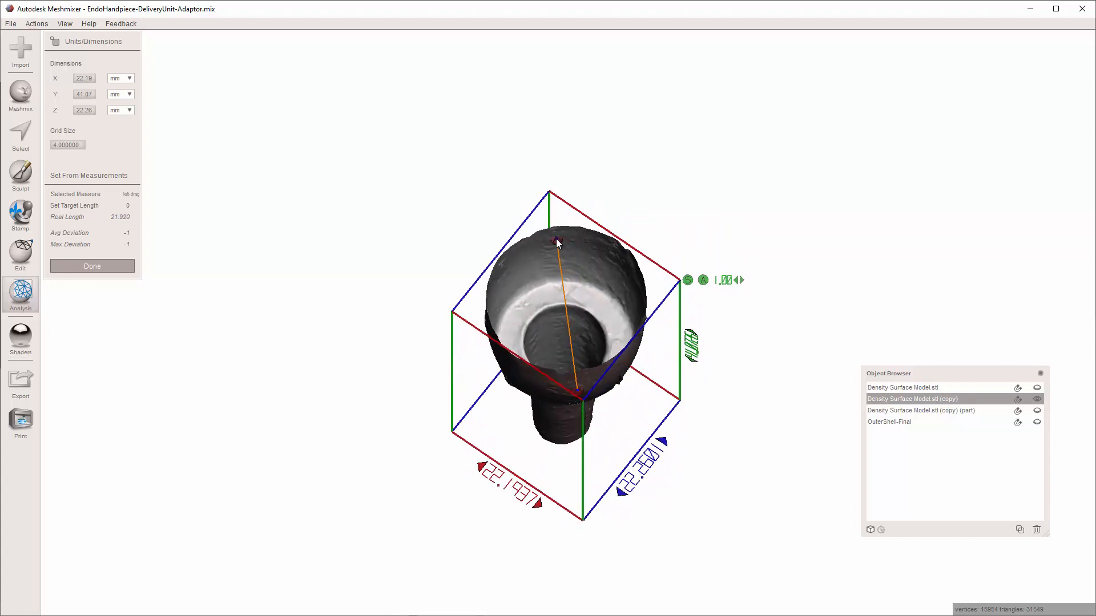
right_drag(559, 240, 591, 316)
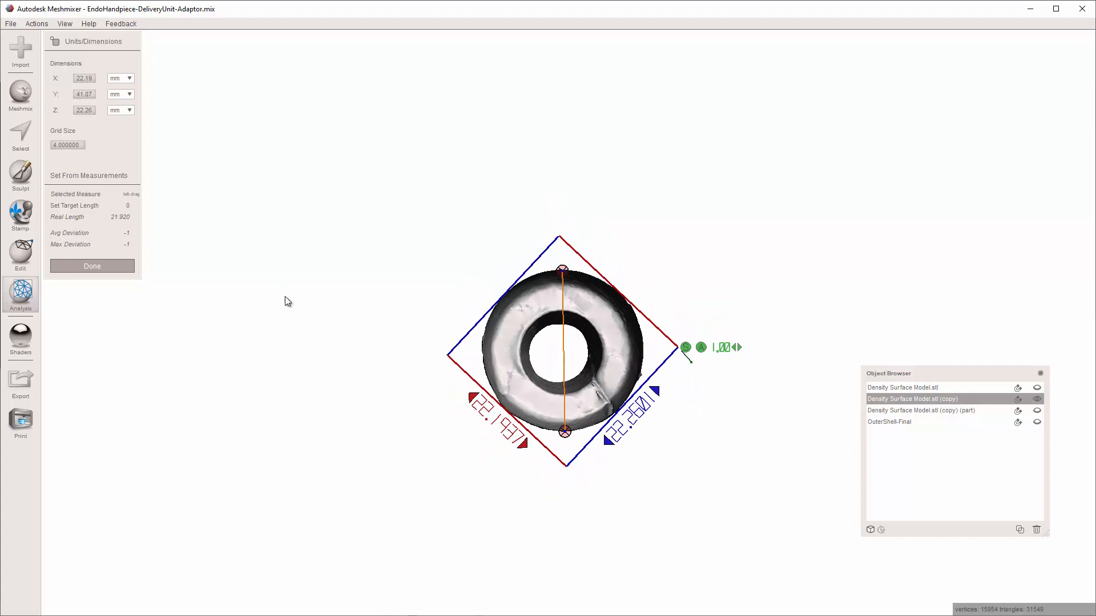
Step: Measure the cup's width again from the side, across the middle height of its outer wall
right_drag(288, 302, 496, 316)
drag(520, 342, 562, 251)
right_drag(590, 298, 755, 264)
drag(574, 190, 650, 254)
right_drag(570, 294, 547, 179)
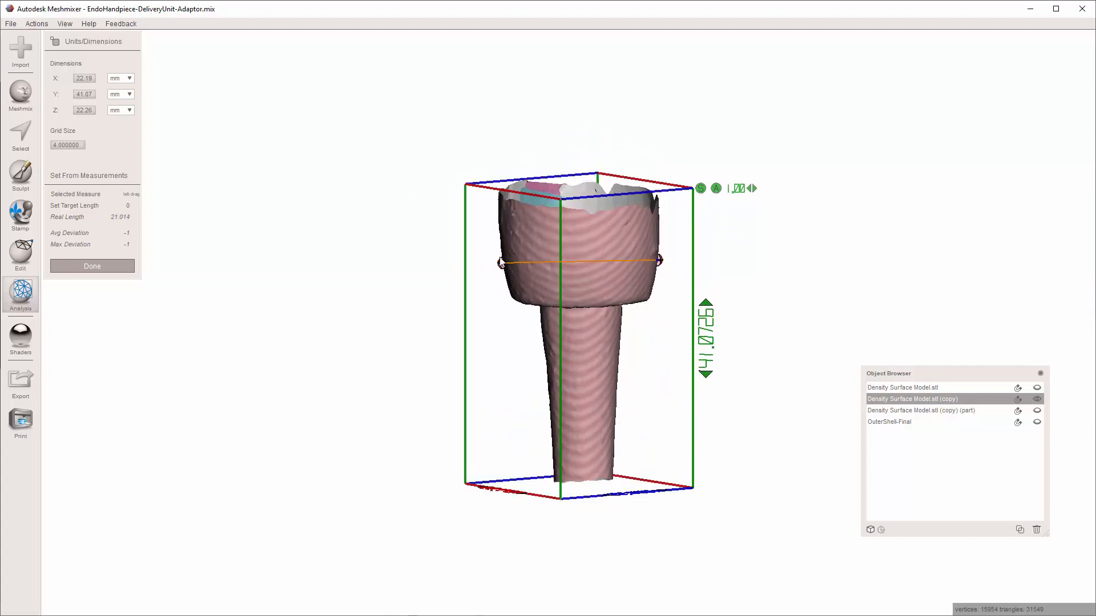
Step: Check the cup's diameter in several other directions by moving the measurement endpoints around its wall
right_drag(500, 263, 666, 250)
drag(541, 244, 536, 227)
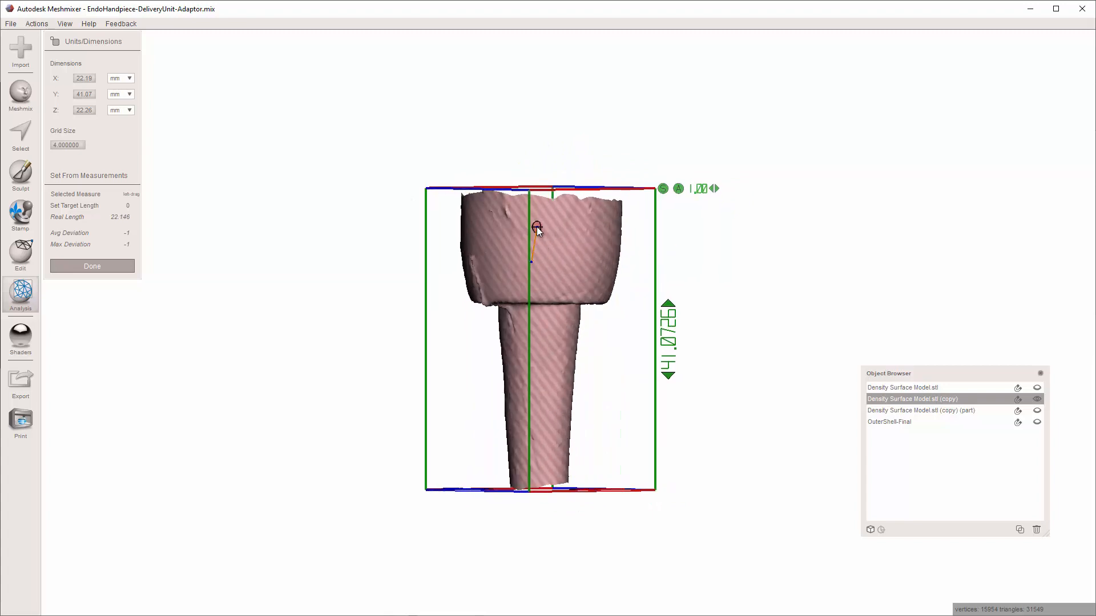
right_drag(640, 237, 432, 234)
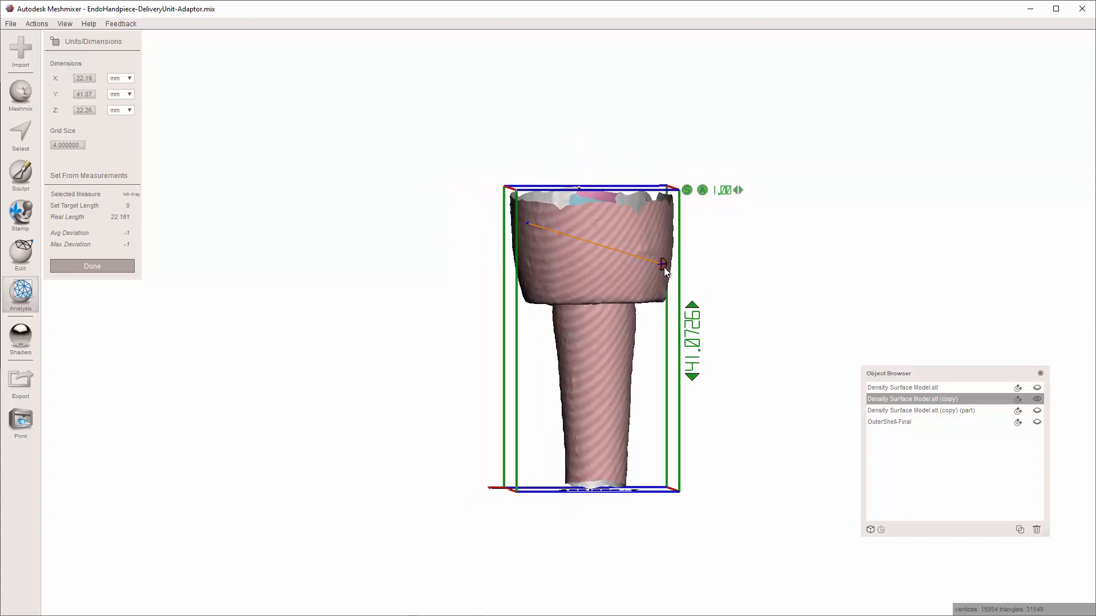
drag(663, 264, 660, 225)
right_drag(738, 227, 618, 380)
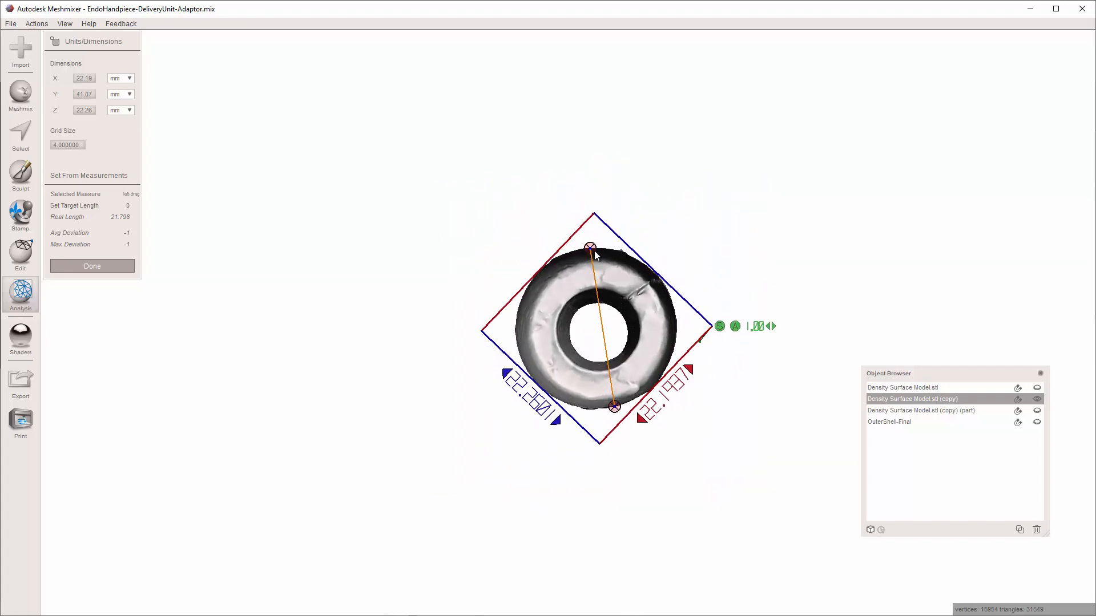
right_drag(598, 252, 890, 229)
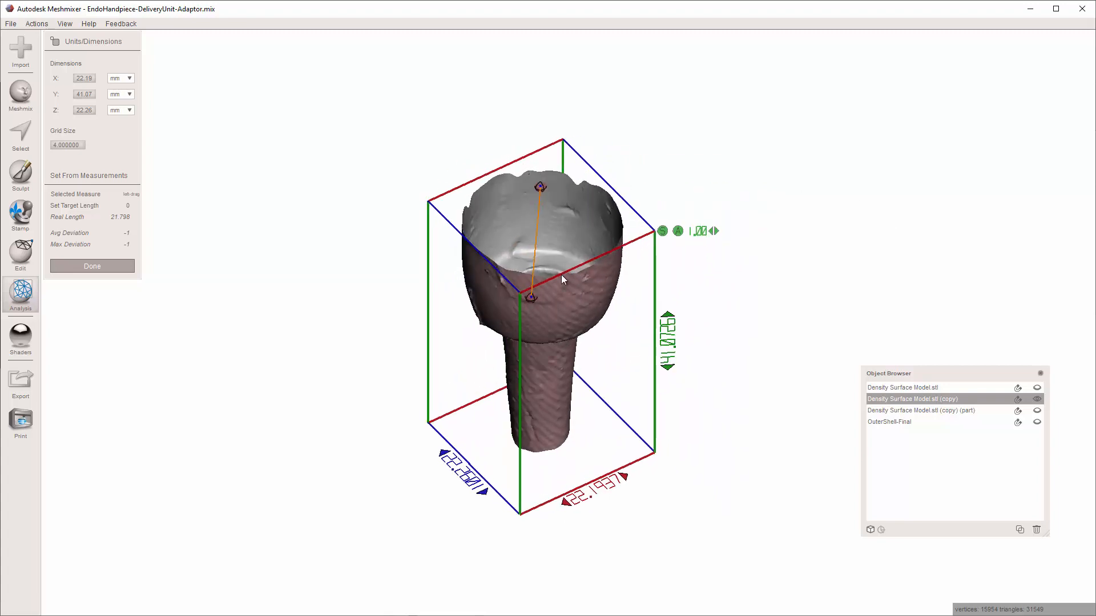
drag(532, 296, 536, 296)
right_drag(535, 296, 557, 376)
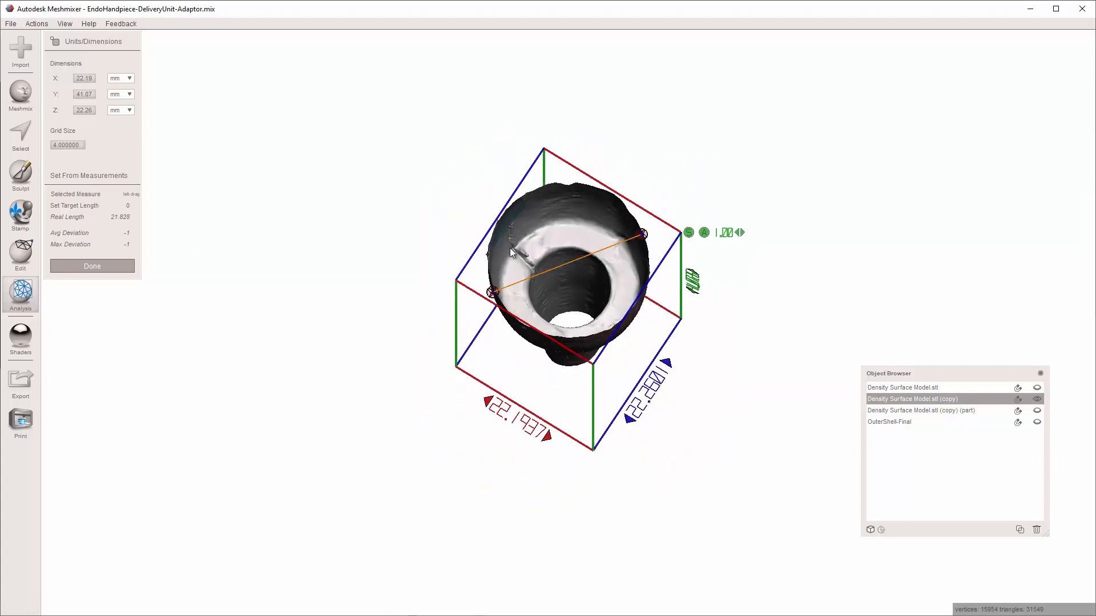
Step: Smooth away the cracked vertical seam on the cup's inner wall and ledge with the Sculpt brush
right_drag(509, 248, 586, 224)
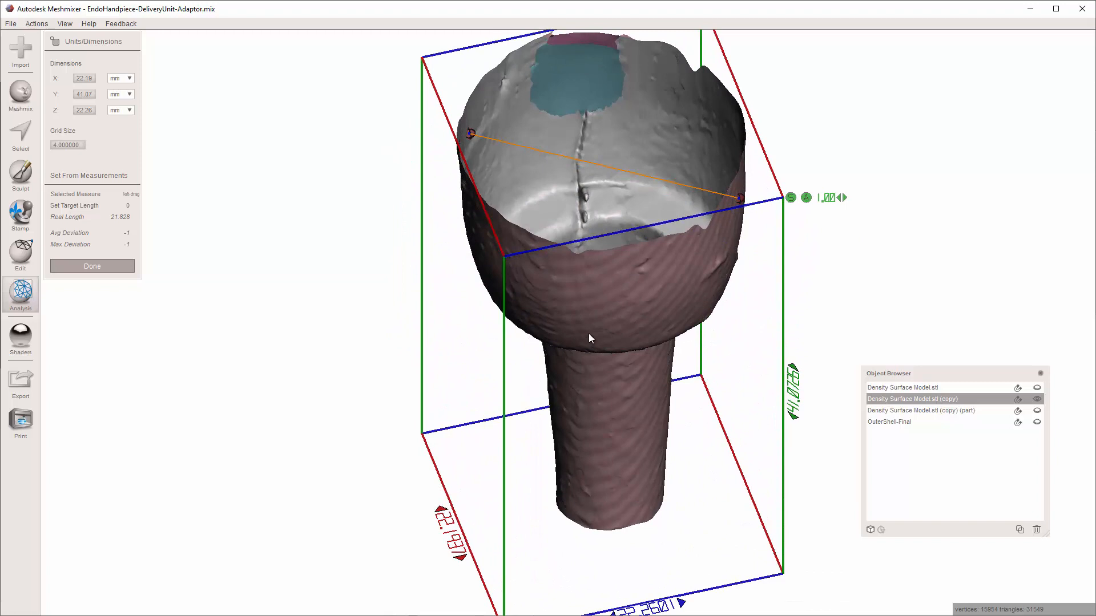
right_drag(588, 334, 581, 362)
click(21, 172)
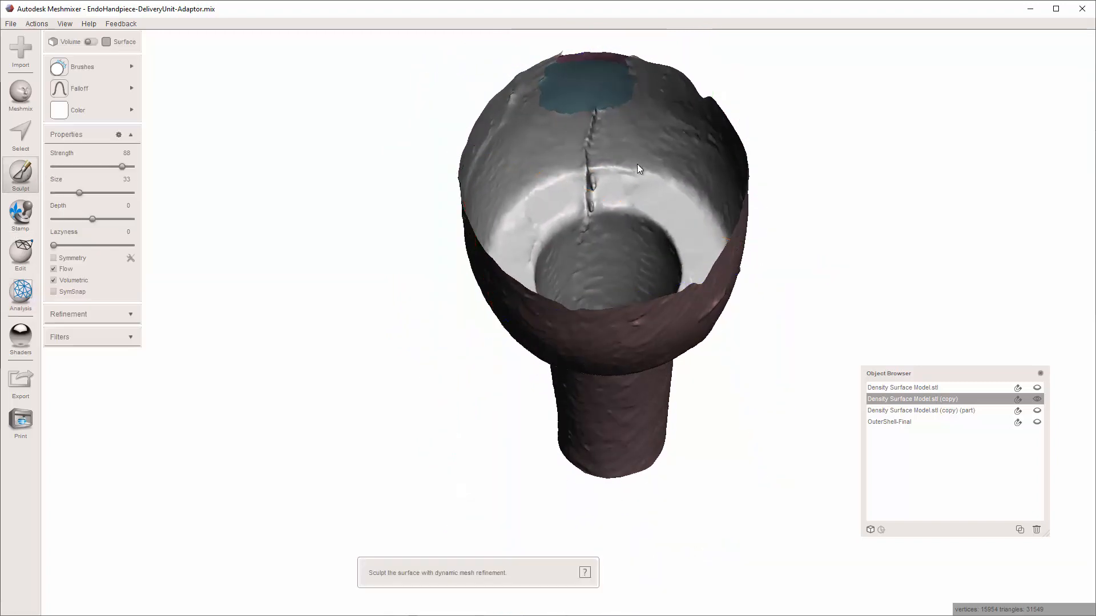
mouse_move(575, 199)
mouse_down()
mouse_move(593, 201)
mouse_move(584, 151)
mouse_move(595, 122)
mouse_up()
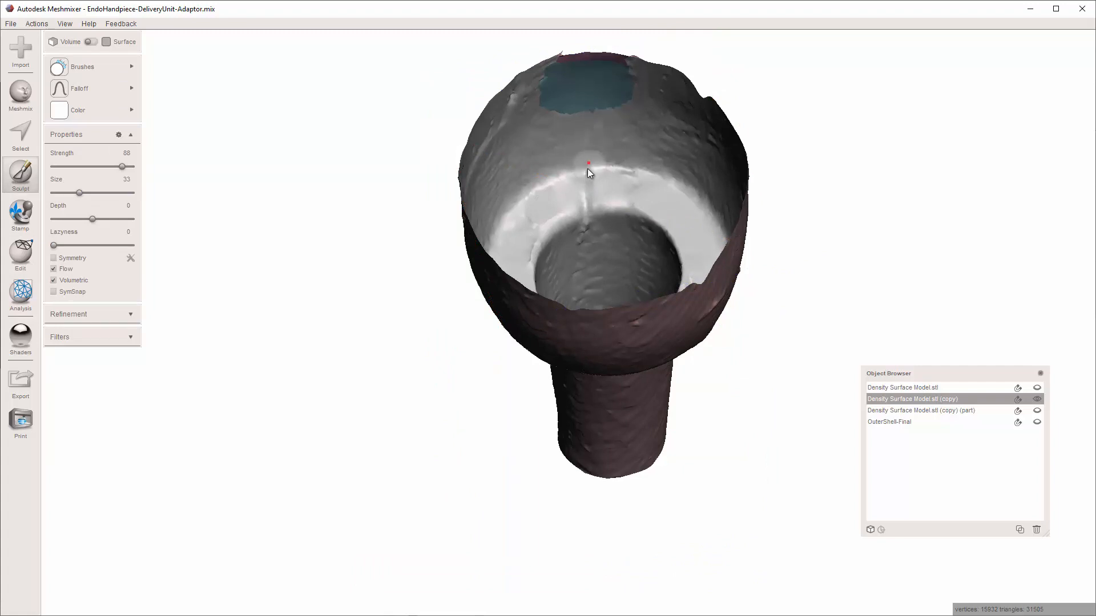
right_drag(583, 242, 782, 196)
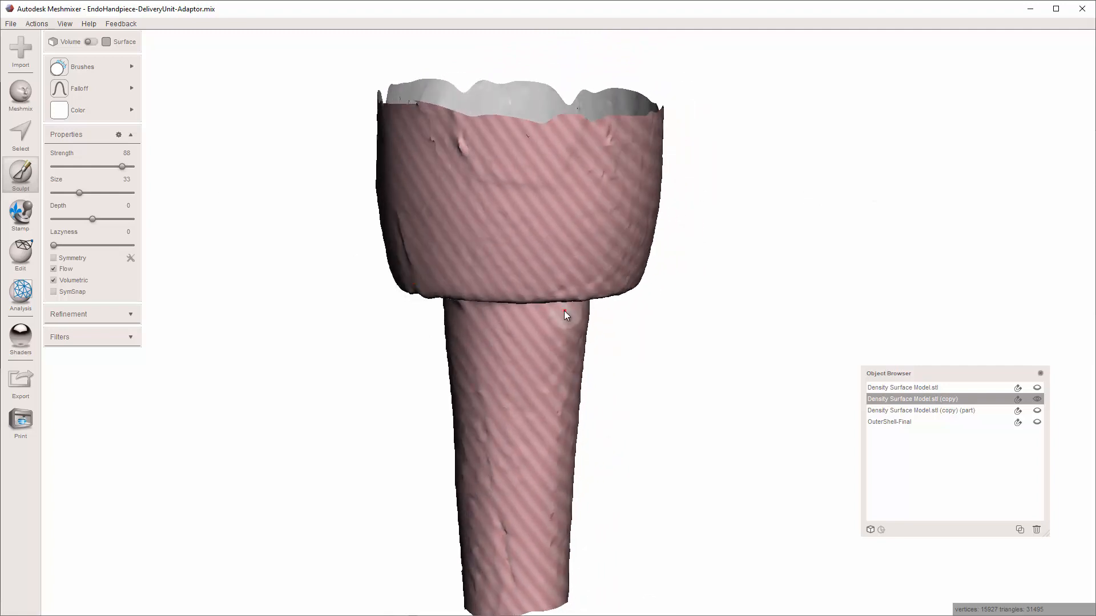
right_drag(503, 268, 692, 92)
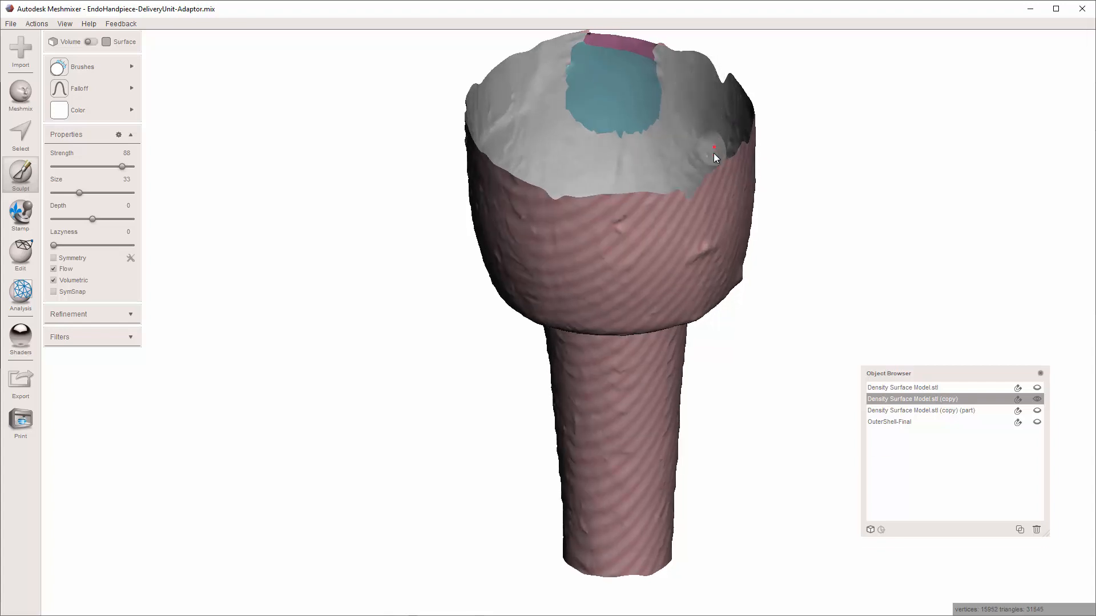
Step: Brush over the remaining bumps and creases on the inner wall around the cup's upper rim
right_drag(654, 206, 739, 143)
drag(511, 132, 537, 108)
right_drag(673, 164, 781, 203)
drag(467, 146, 494, 130)
drag(552, 110, 564, 104)
mouse_move(564, 104)
right_down()
mouse_move(707, 178)
mouse_move(566, 127)
mouse_move(651, 145)
right_up()
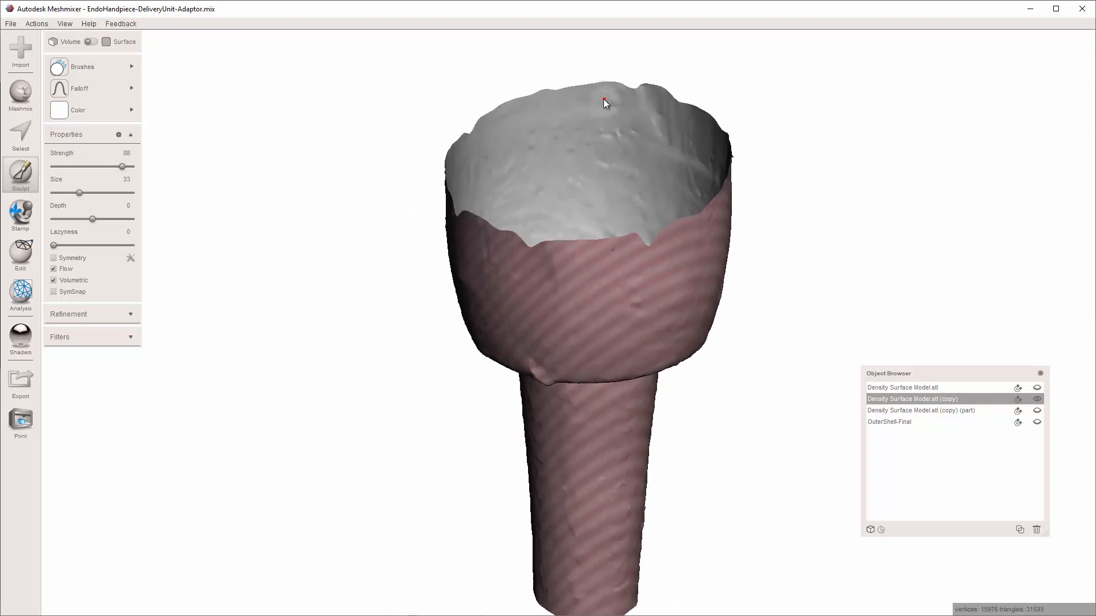
right_drag(522, 142, 573, 109)
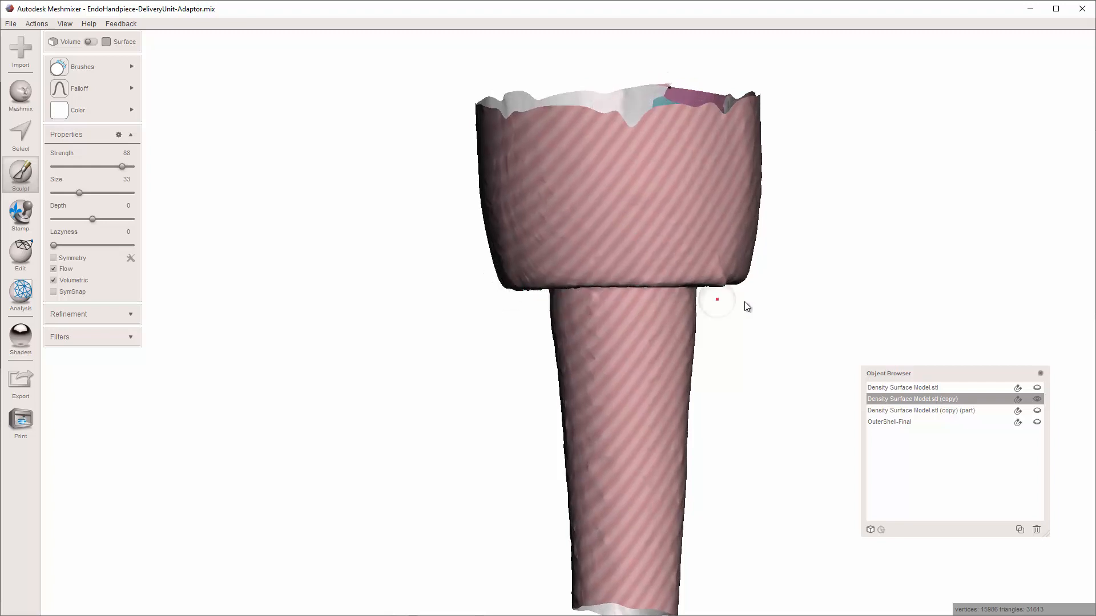
Step: Compare the projections by switching Orthographic View off and back on
mouse_move(86, 65)
click(65, 23)
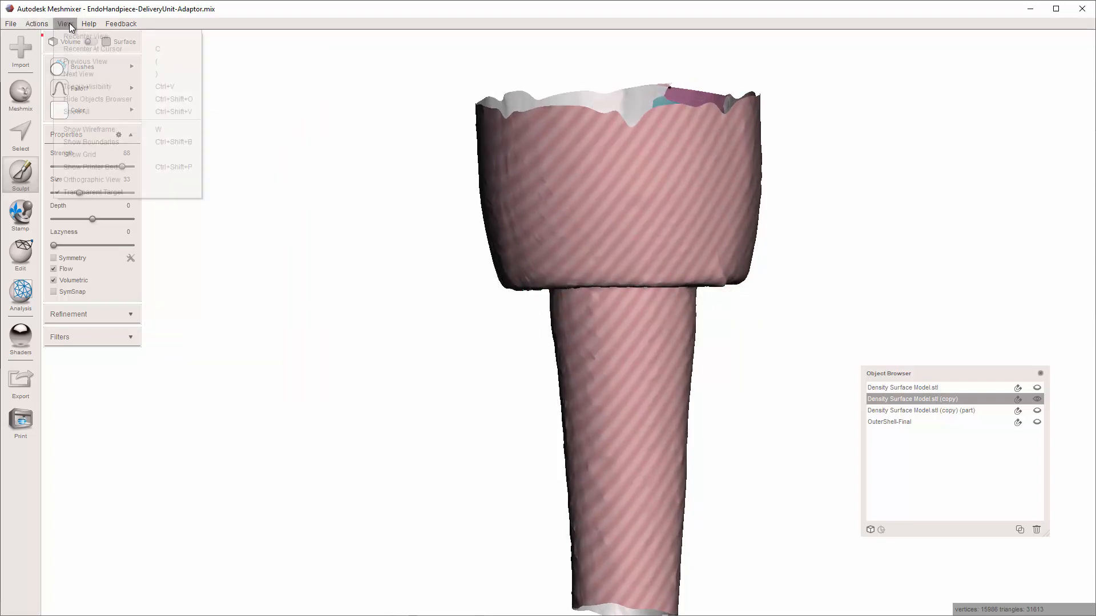
click(66, 179)
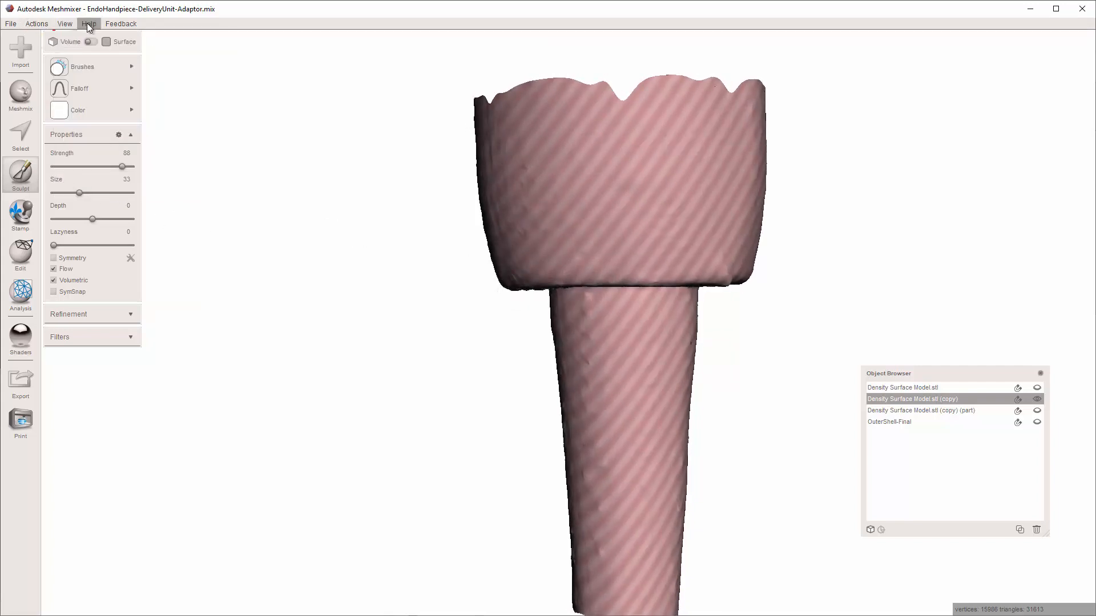
click(65, 23)
click(67, 180)
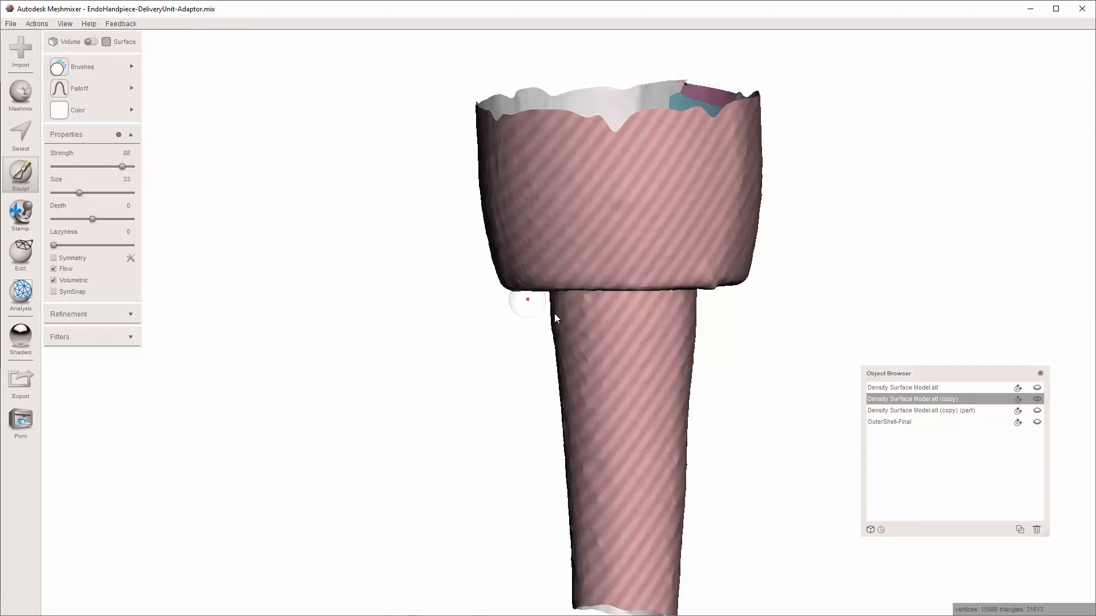
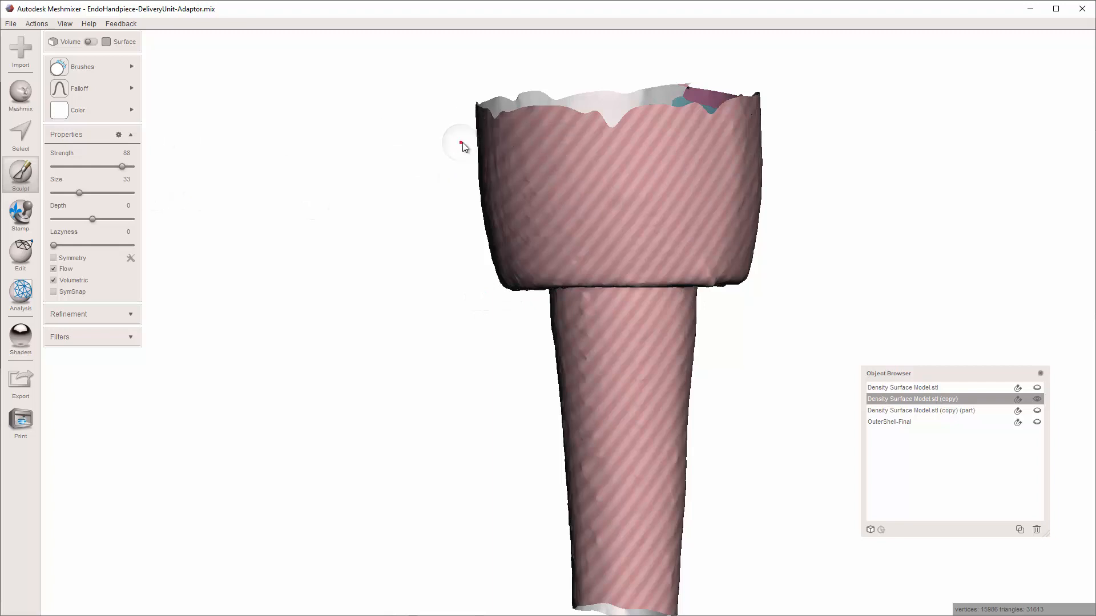
Step: Lasso-select the jagged band around the cup's open rim, smooth the selection boundary with 50 smoothness and 30 iterations, and delete the band
key(Escape)
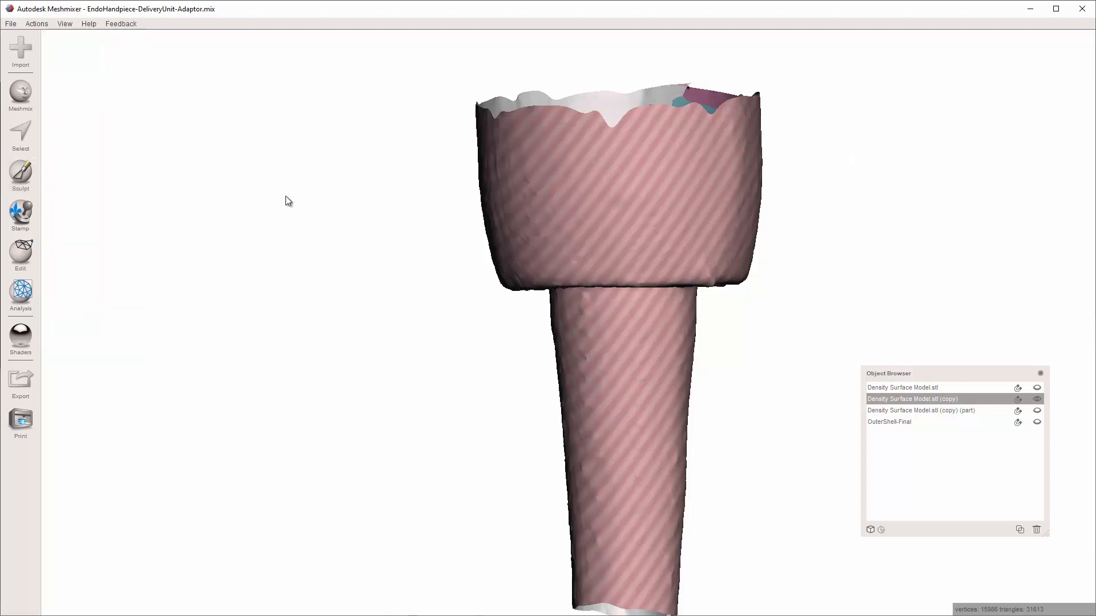
key(s)
drag(467, 146, 789, 142)
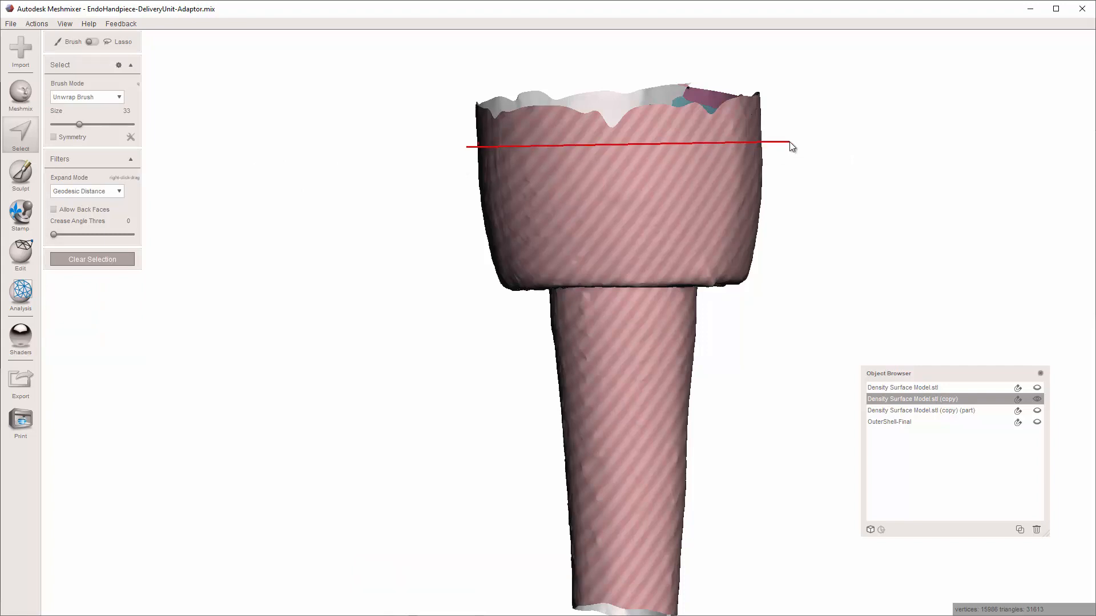
middle_drag(790, 141, 791, 146)
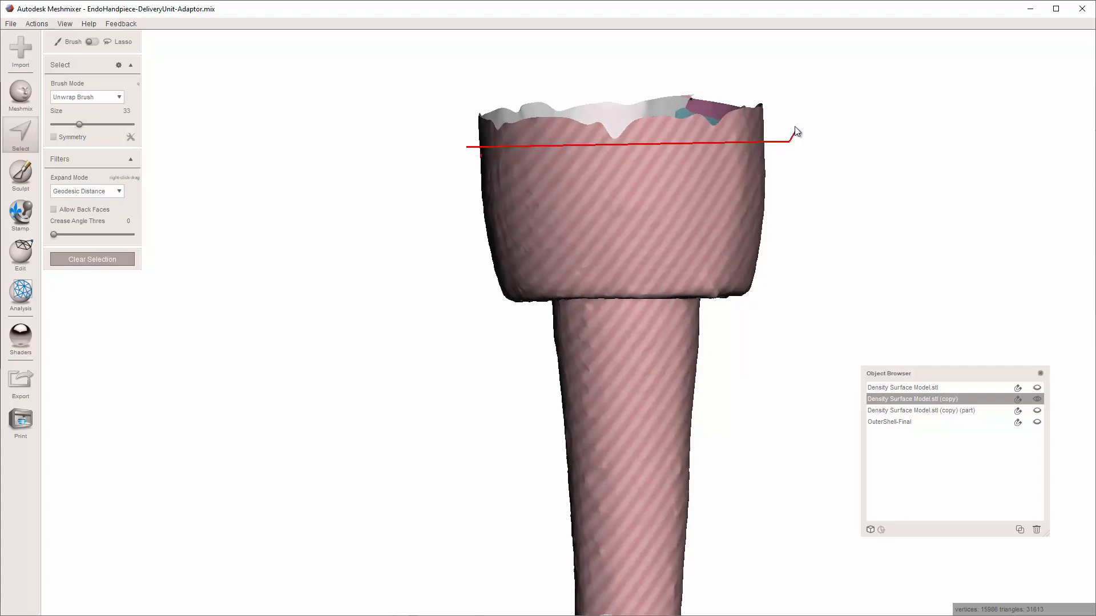
mouse_move(795, 127)
mouse_down()
mouse_move(797, 71)
mouse_move(581, 49)
mouse_move(389, 101)
mouse_move(463, 130)
mouse_move(467, 150)
mouse_up()
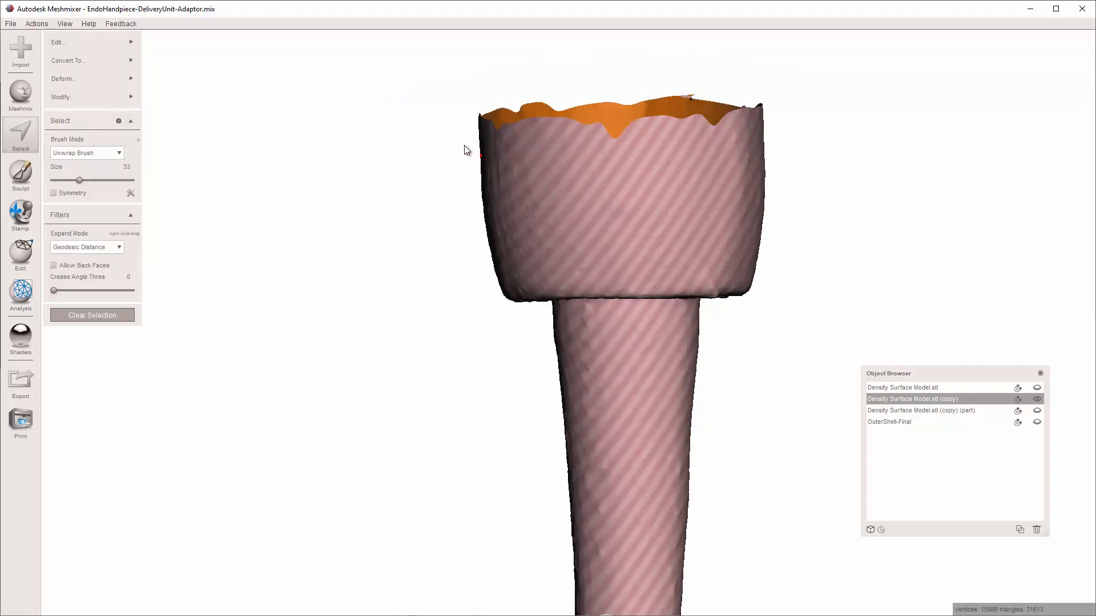
right_drag(448, 152, 256, 183)
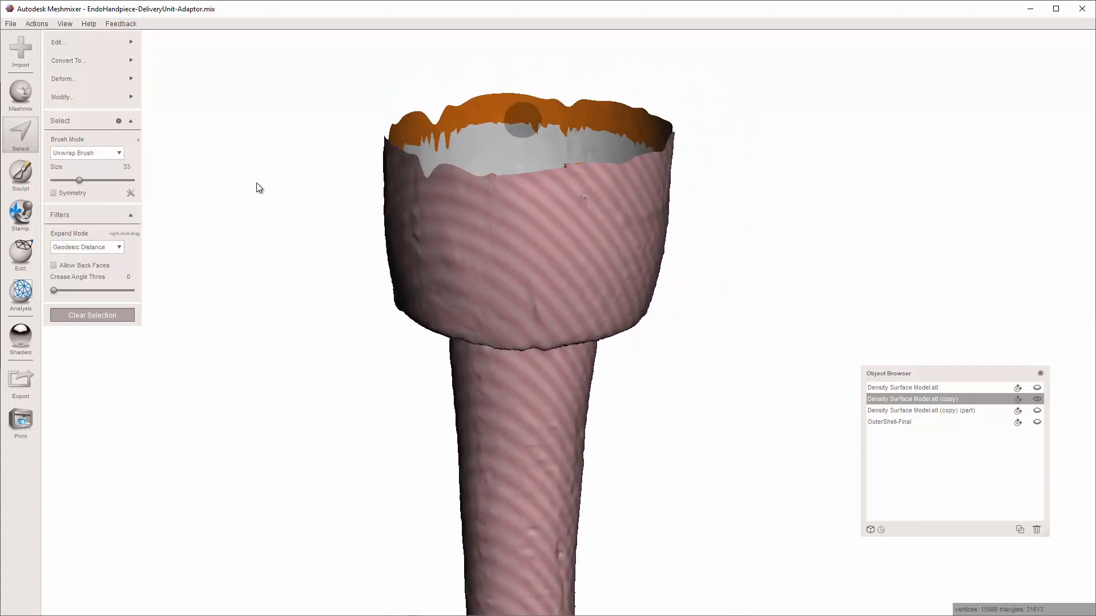
key(b)
right_drag(522, 208, 971, 202)
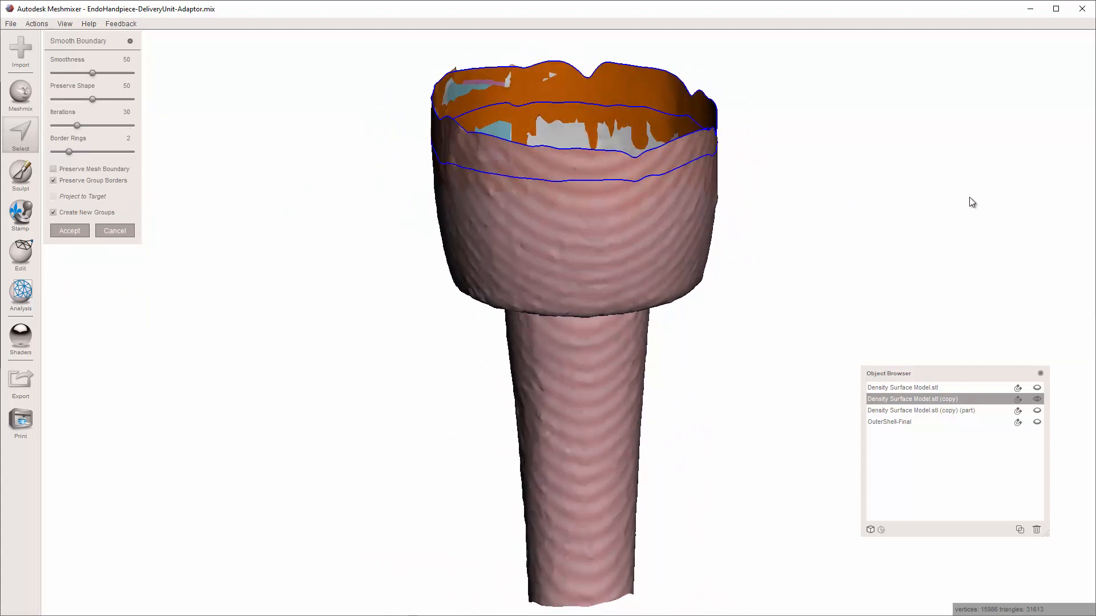
key(Return)
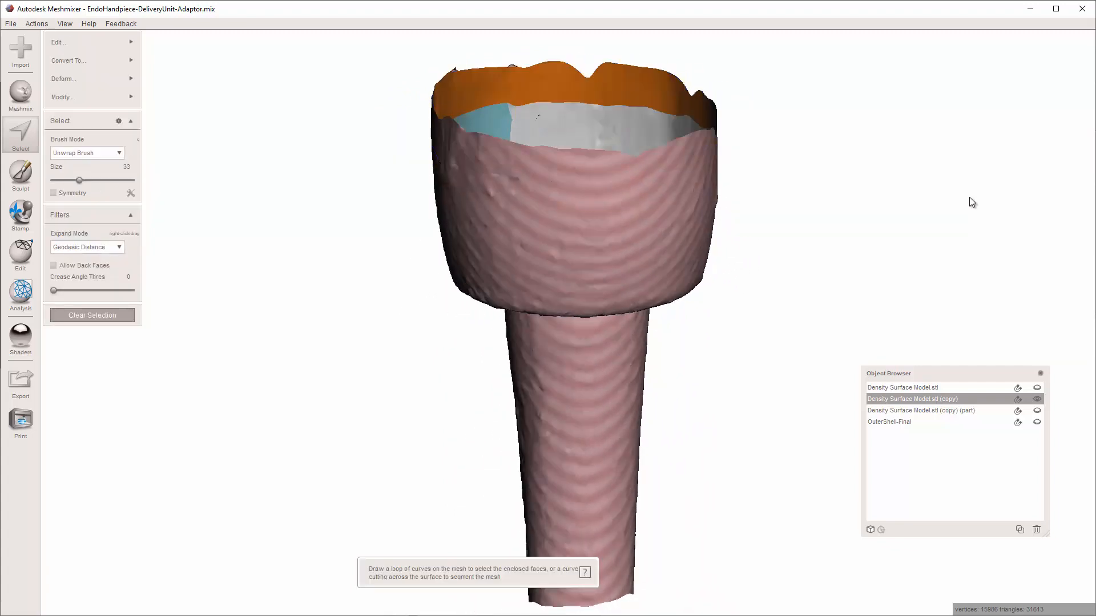
key(Delete)
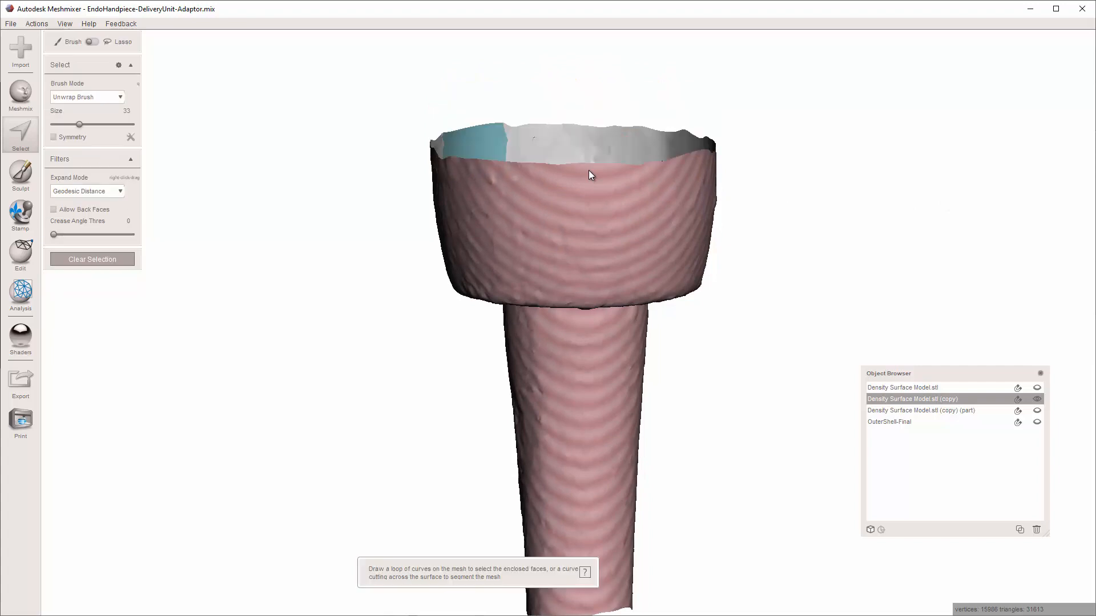
right_drag(557, 179, 697, 228)
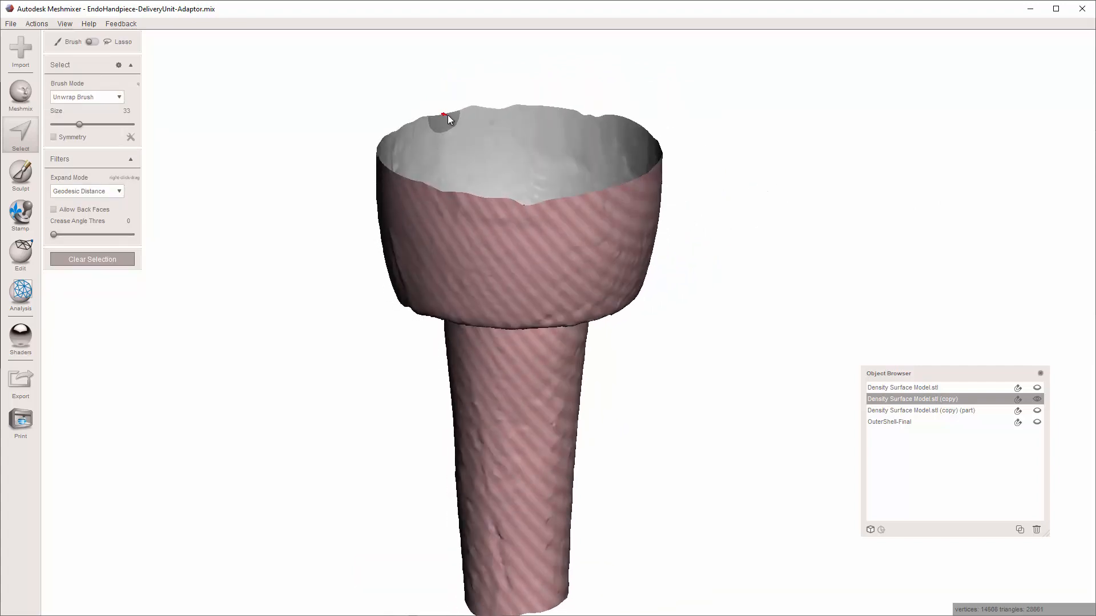
Step: Select a ring of faces all the way around the trimmed rim of the cup
key(Escape)
scroll(448, 114, up, 5)
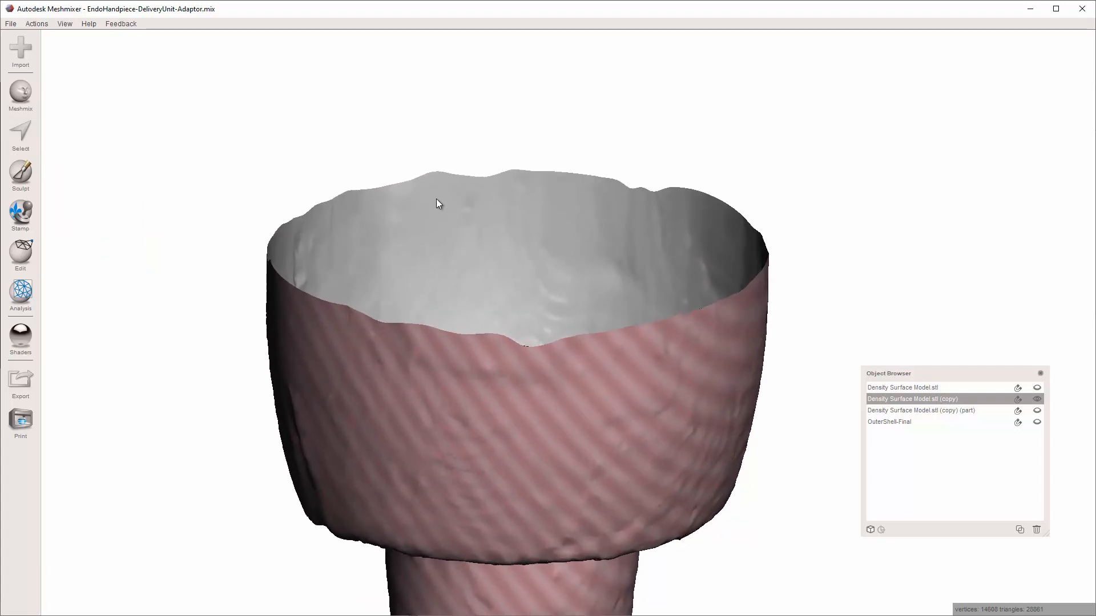
key(s)
double_click(429, 173)
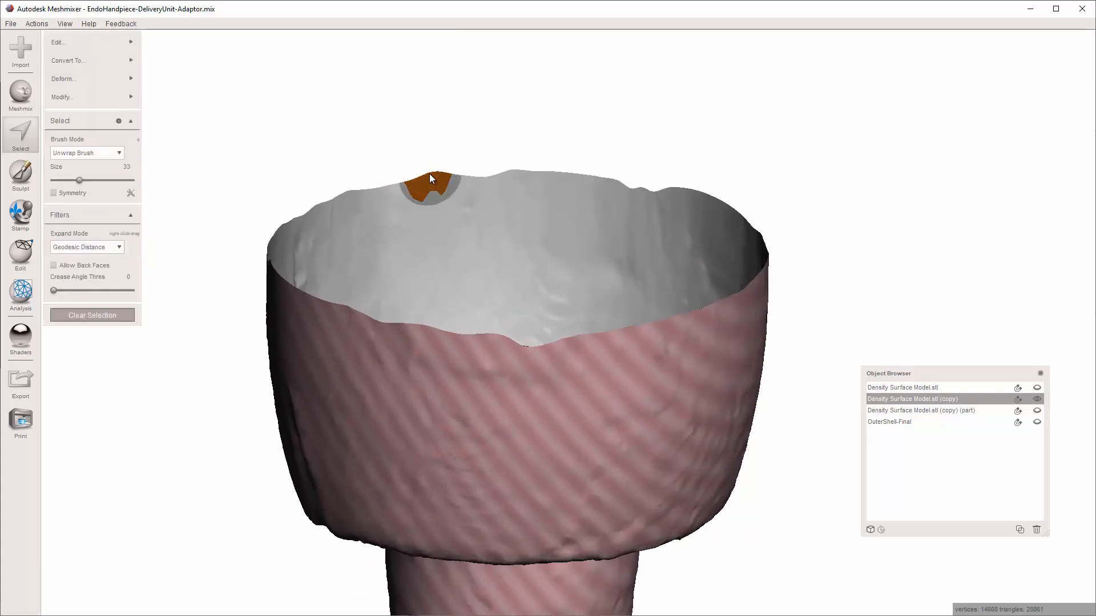
right_drag(512, 227, 538, 215)
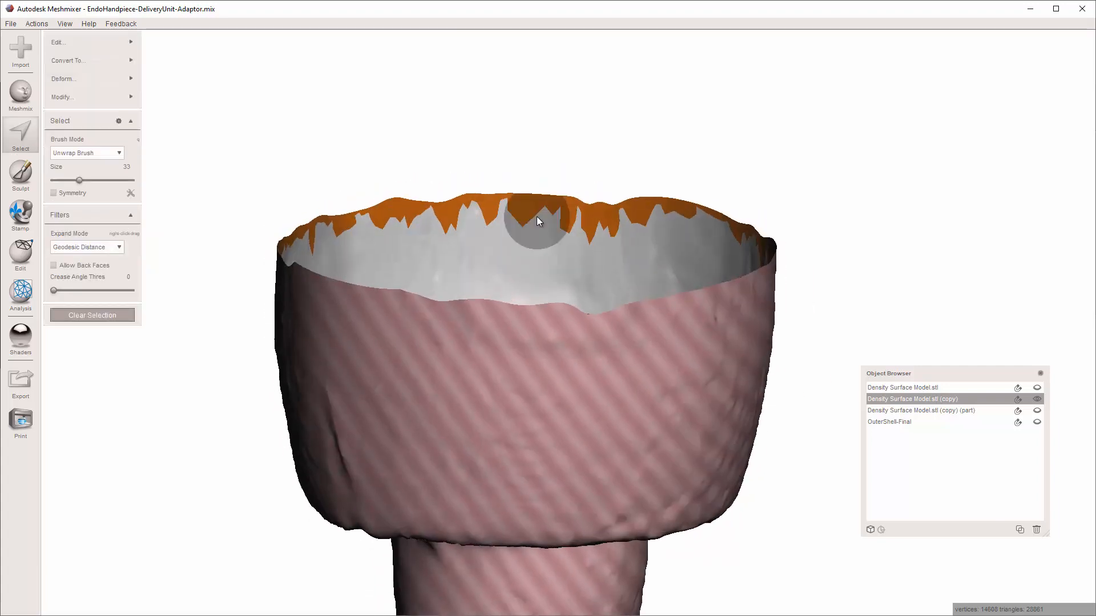
Step: Try to extend the cup wall upward by moving the selected rim faces with Face Transform
key(t)
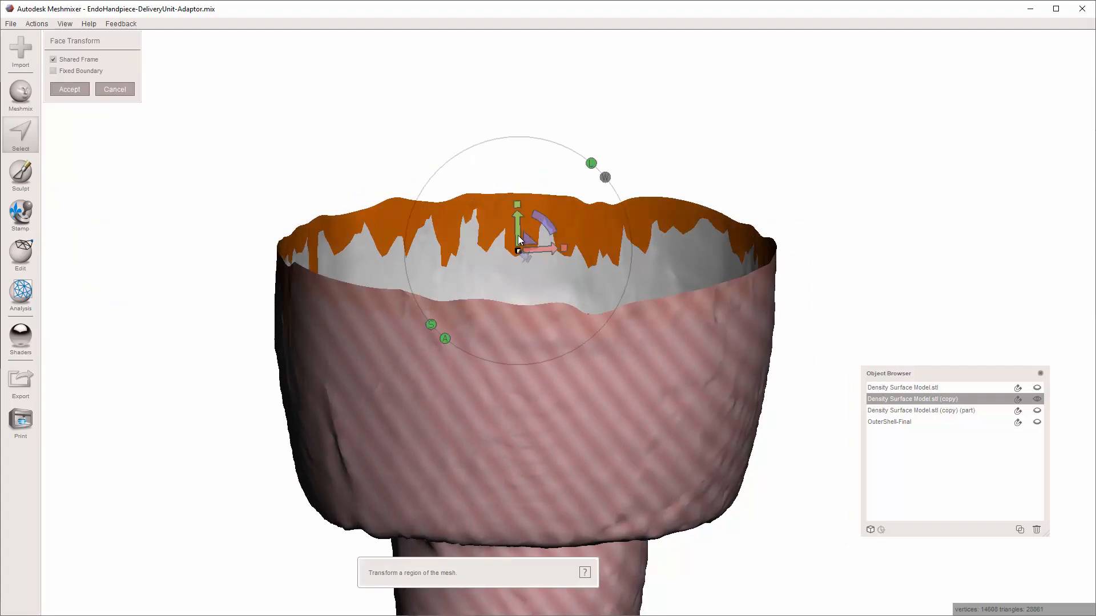
drag(519, 231, 518, 89)
right_drag(855, 195, 651, 163)
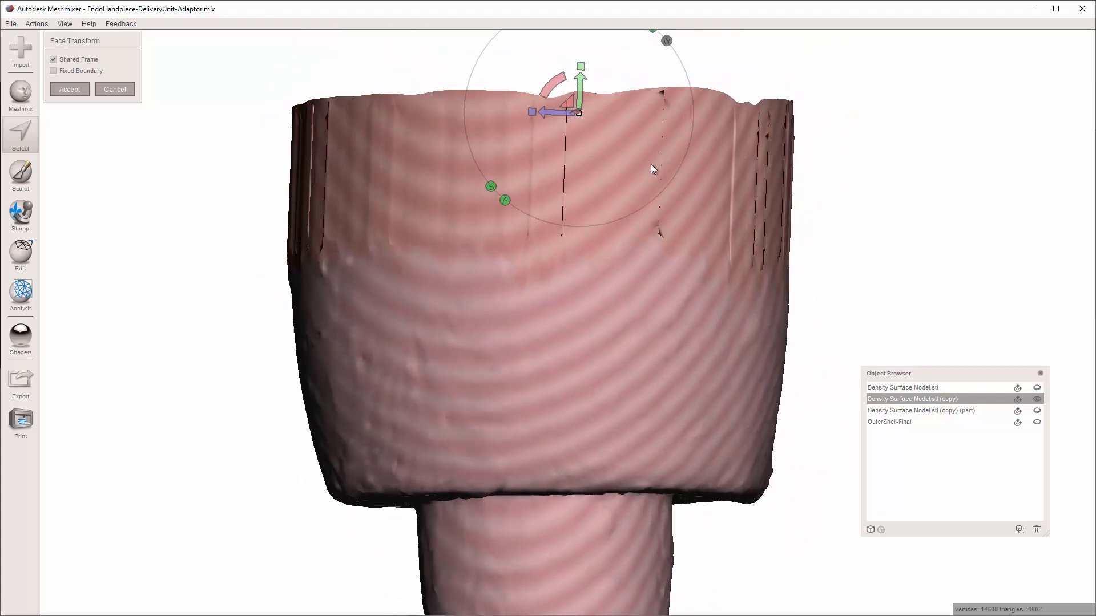
key(Return)
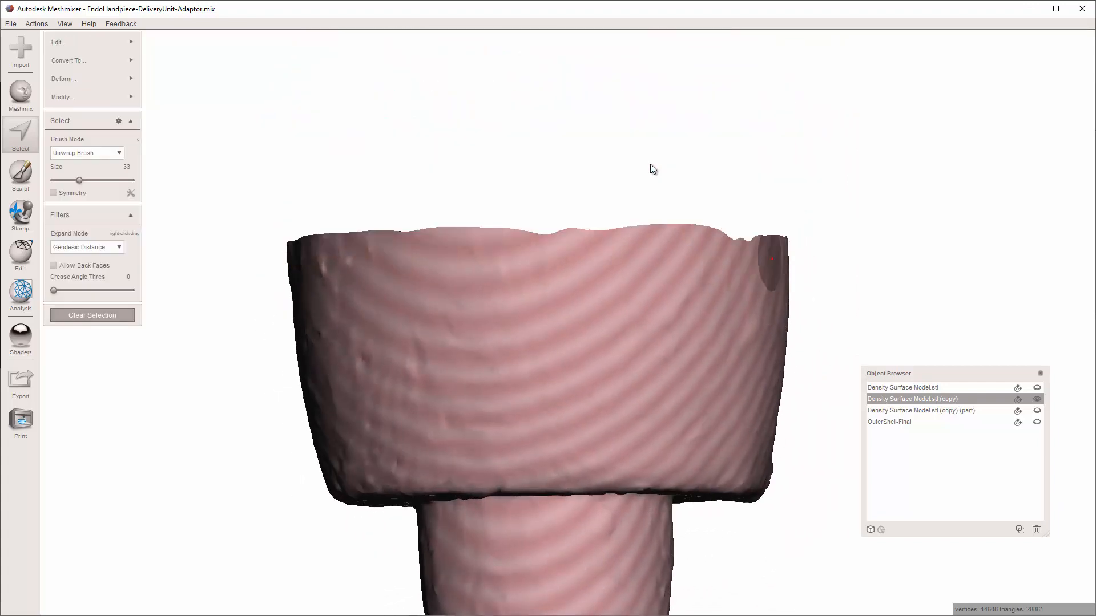
key(t)
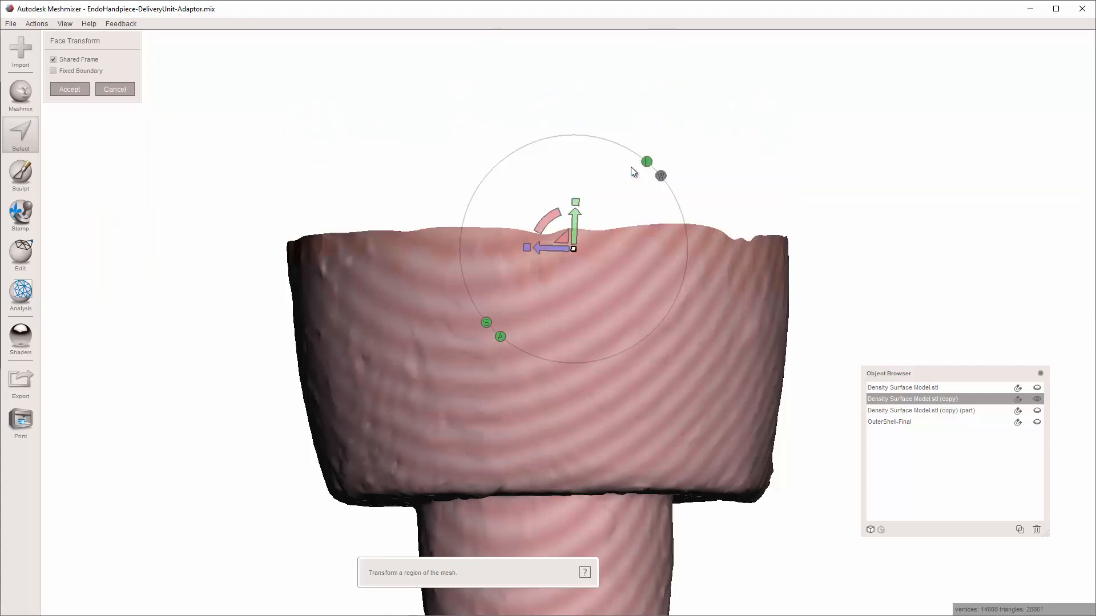
key(Return)
key(Escape)
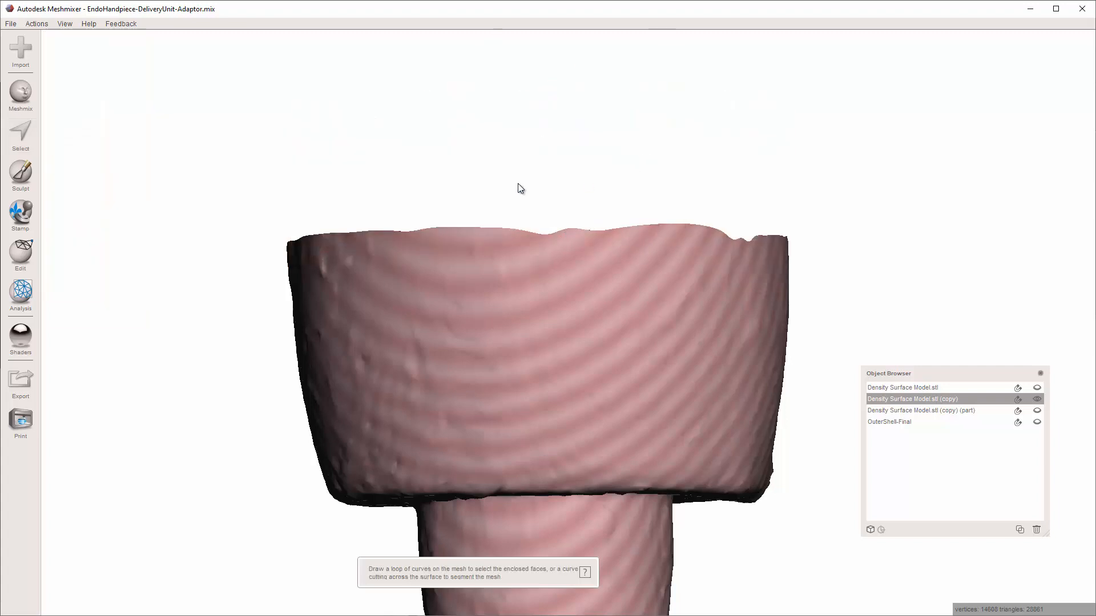
Step: Undo the deletion of the jagged rim band and the selection boundary smoothing, and clear the remaining selection on the cup
key(ctrl+z)
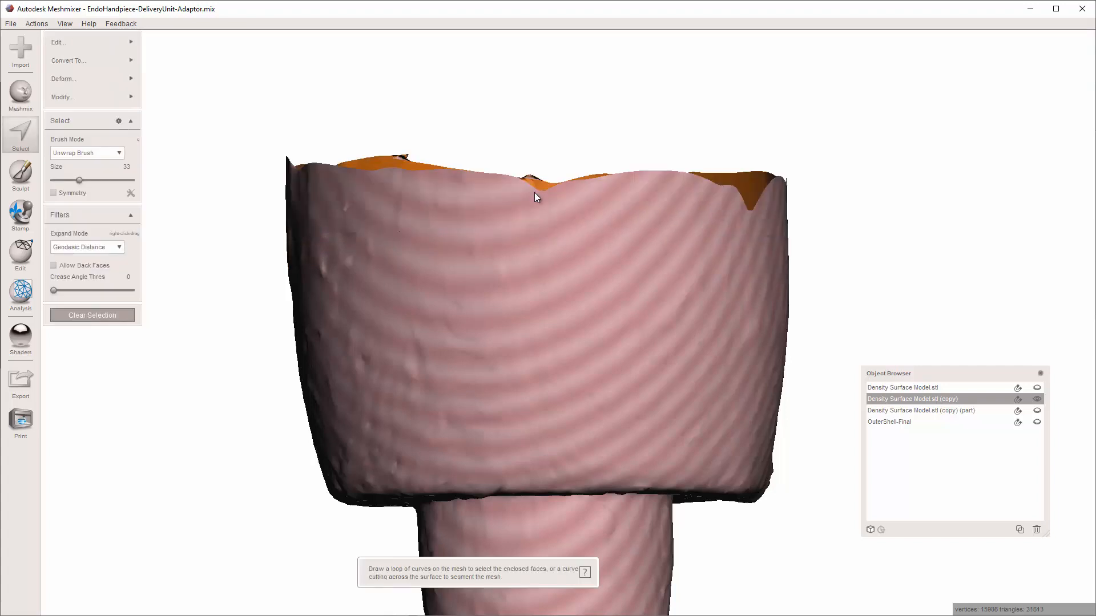
key(Escape)
right_drag(528, 191, 700, 255)
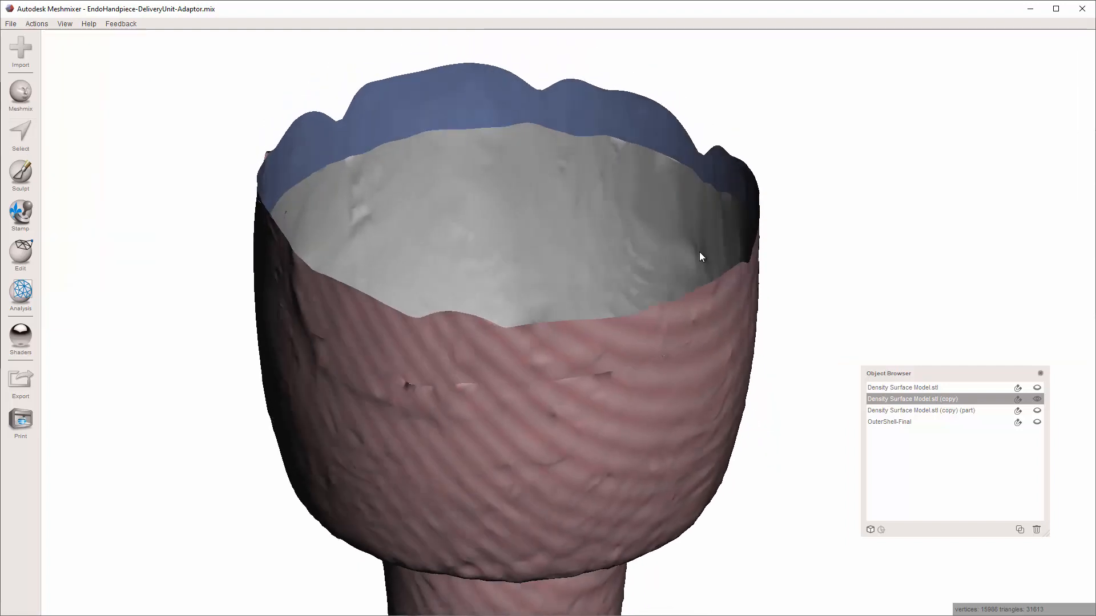
key(ctrl+z)
key(b)
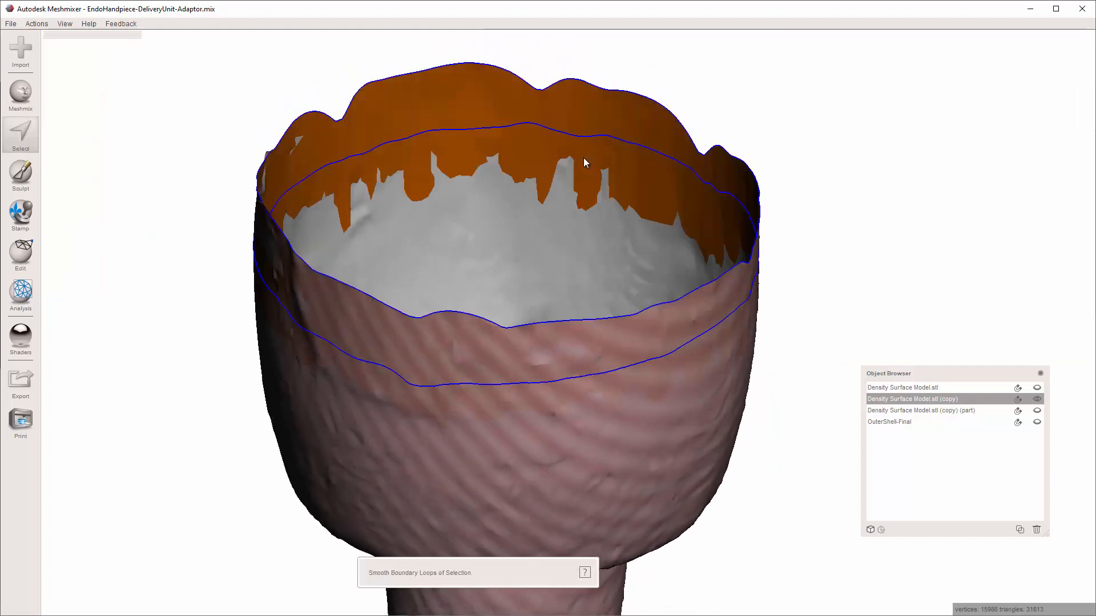
key(Escape)
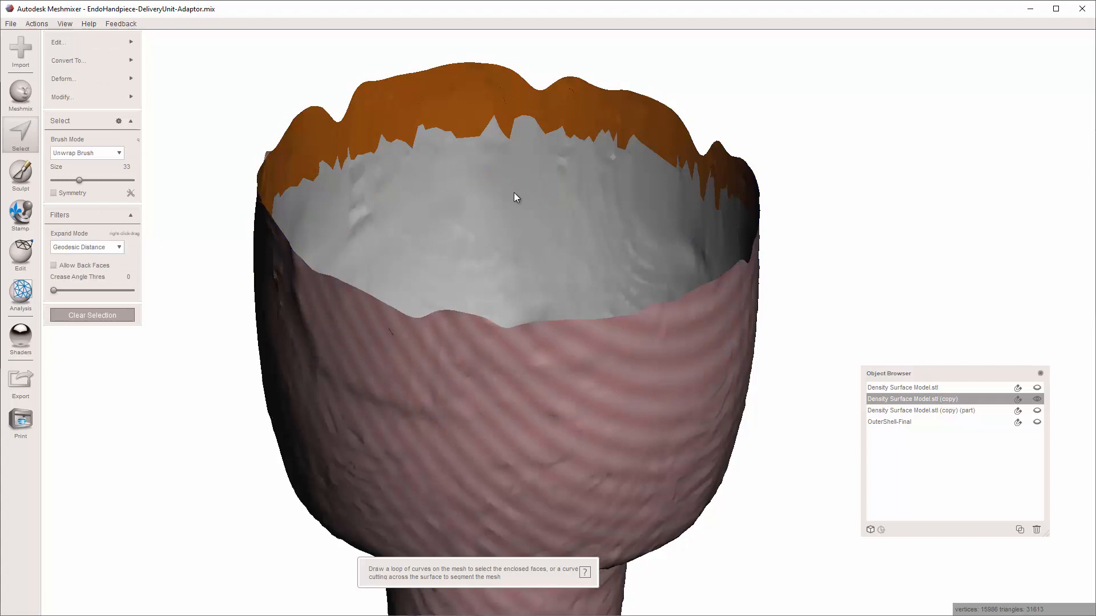
key(Escape)
right_drag(515, 198, 648, 251)
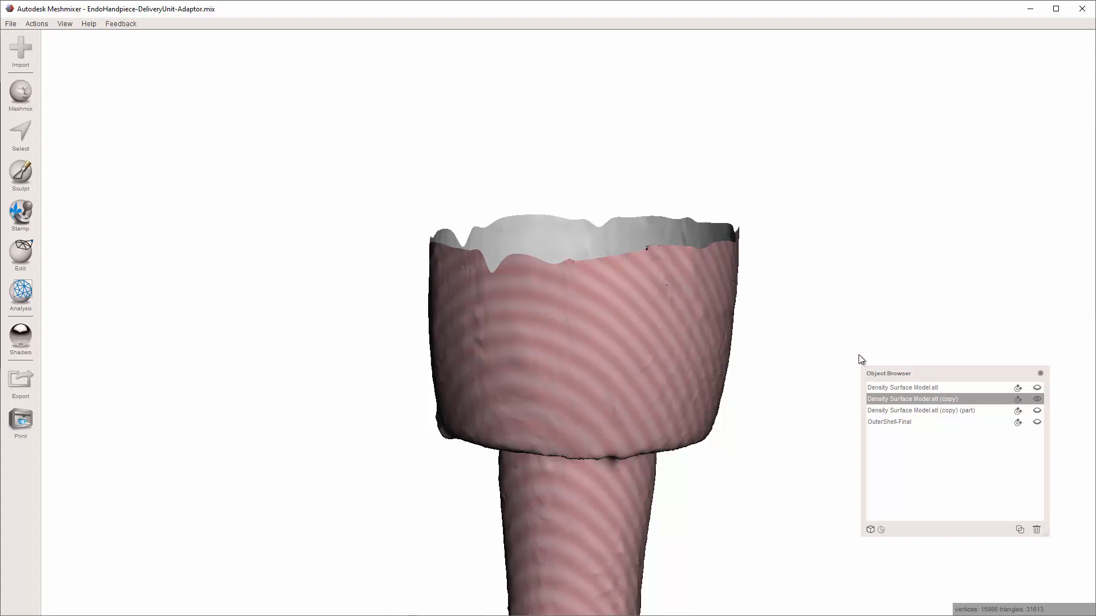
Step: Touch up the small surface defect on the cup's inner floor with the Sculpt brush at strength 88 and size 33
right_drag(699, 336, 525, 348)
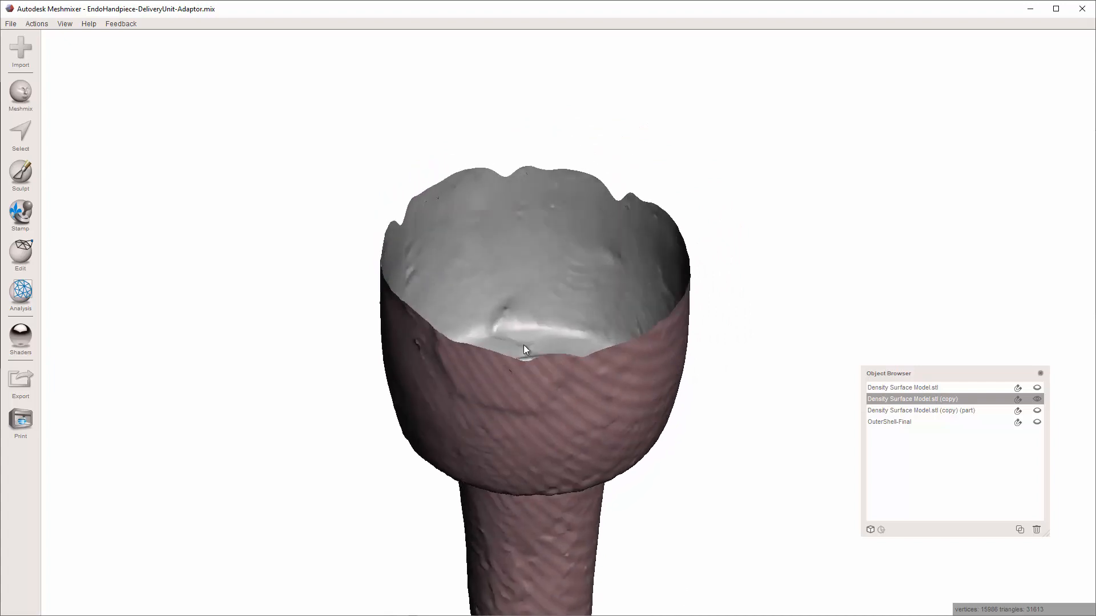
click(21, 182)
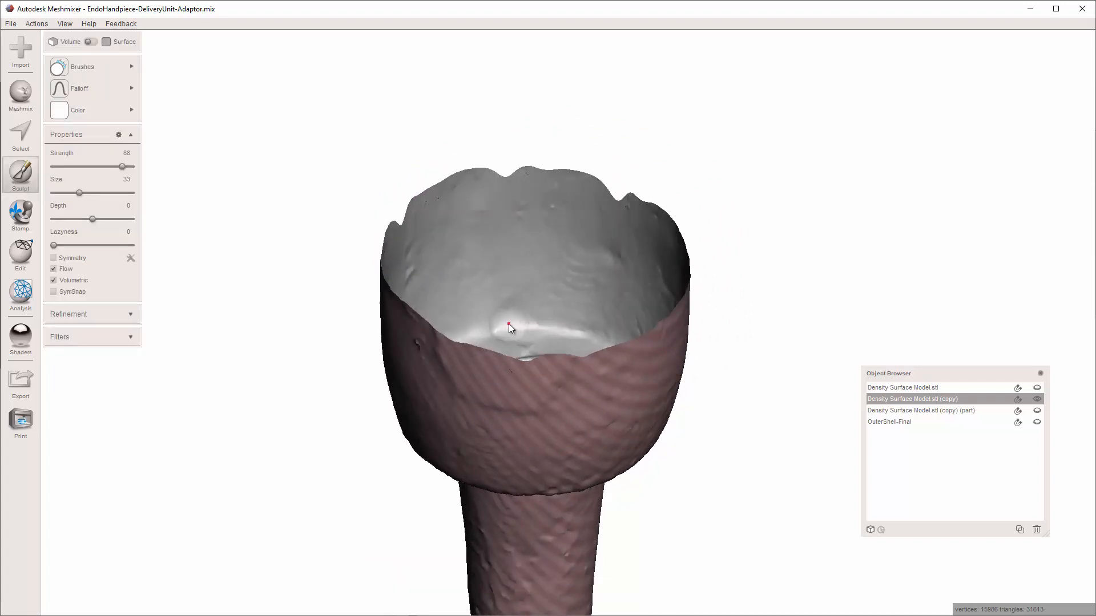
right_drag(508, 323, 521, 331)
right_drag(658, 344, 621, 409)
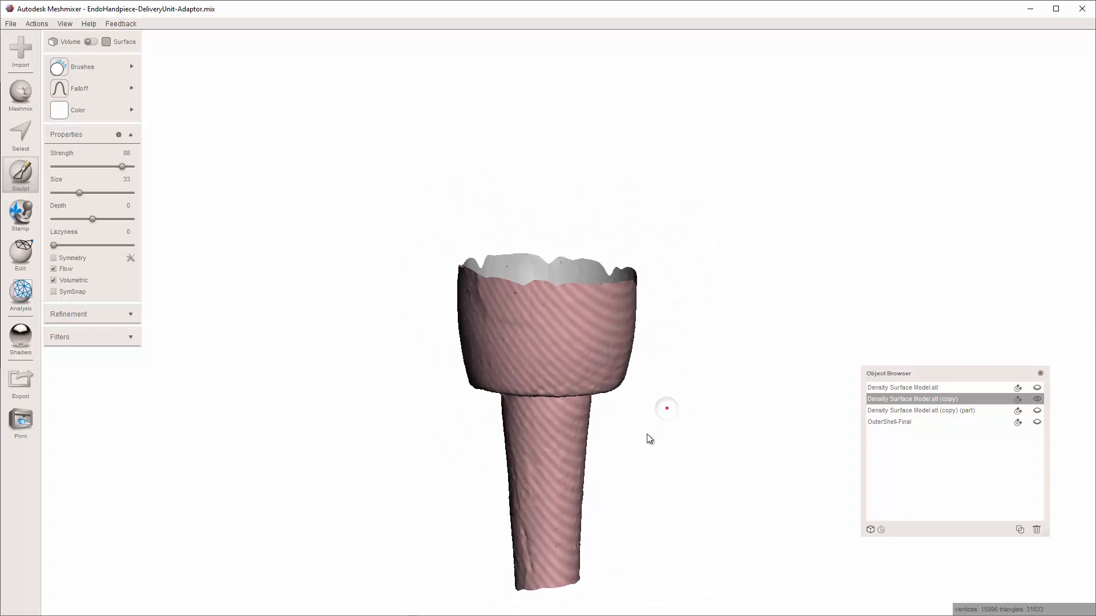
Step: Compare the inner core with the outer shell by showing and hiding "Density Surface Model.stl (copy) (part)", and set it as transparent target
click(1037, 411)
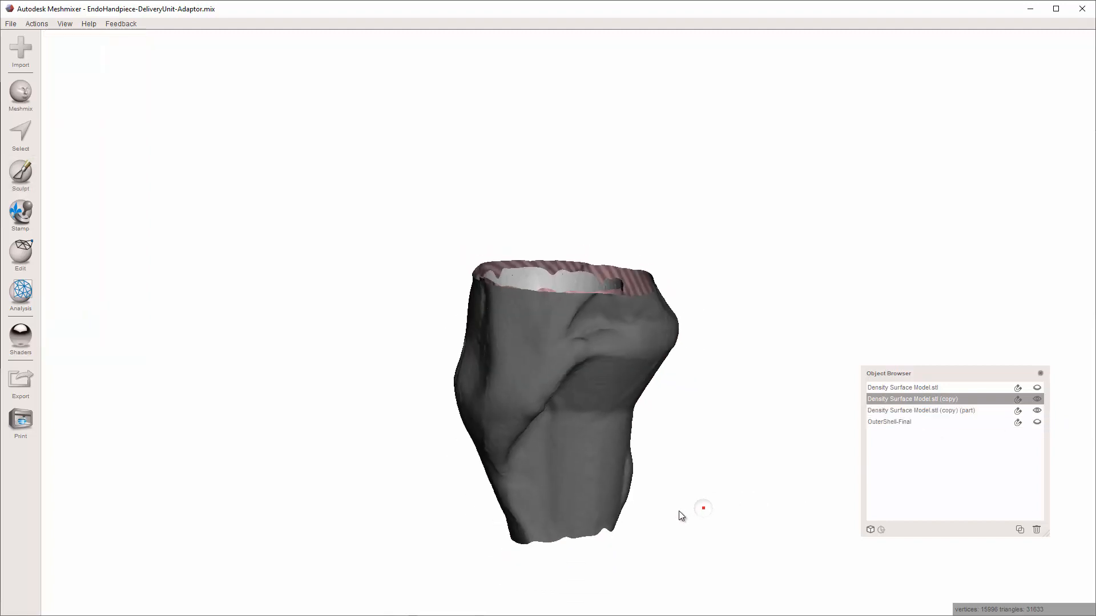
right_drag(679, 515, 713, 499)
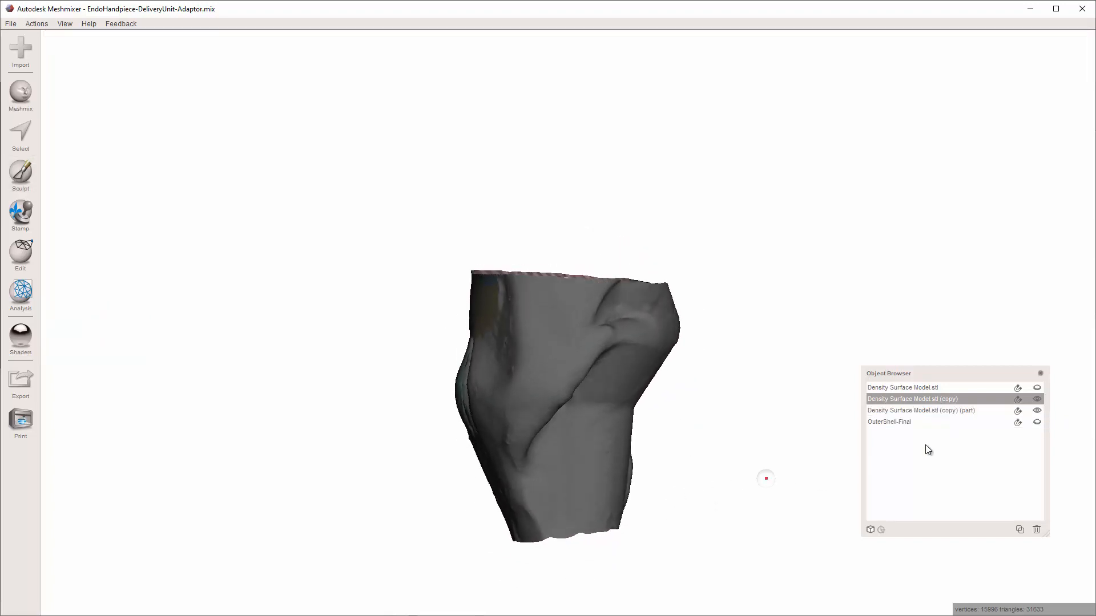
click(1037, 410)
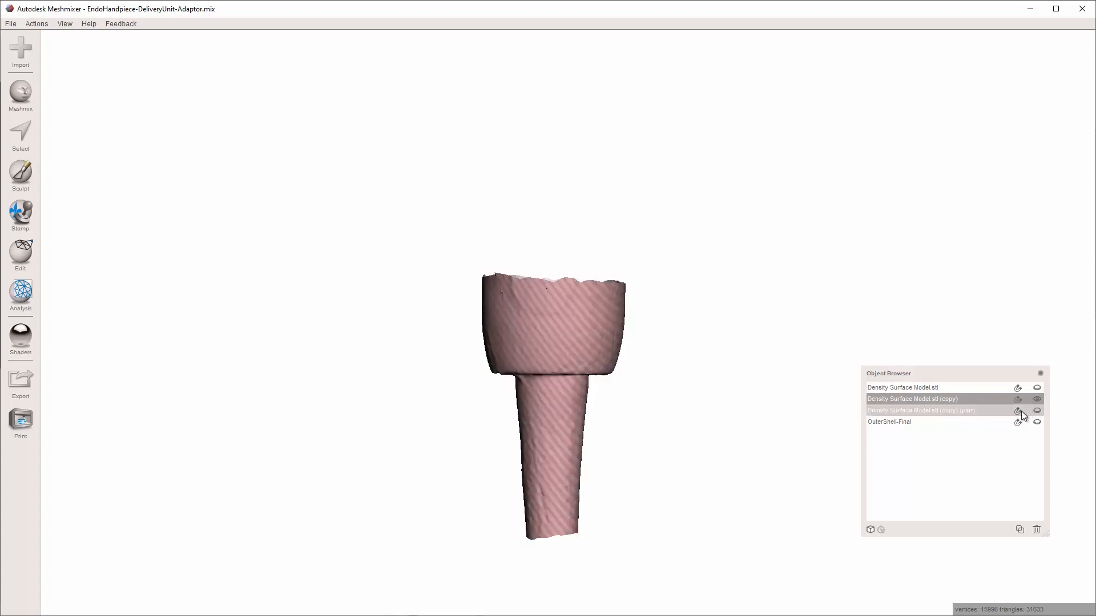
click(1018, 412)
right_drag(663, 430, 597, 345)
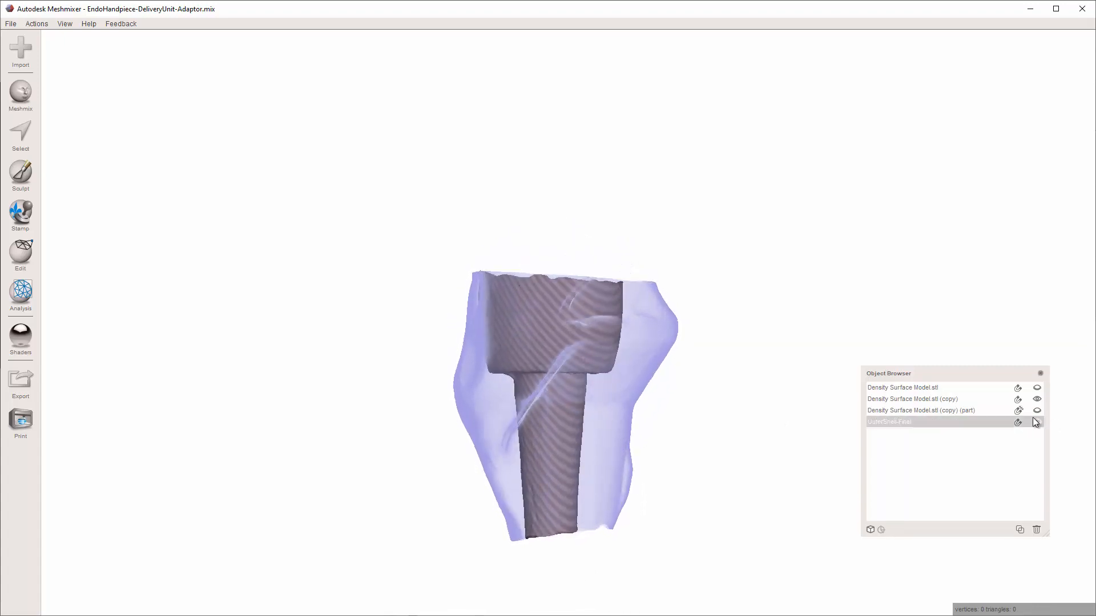
click(932, 401)
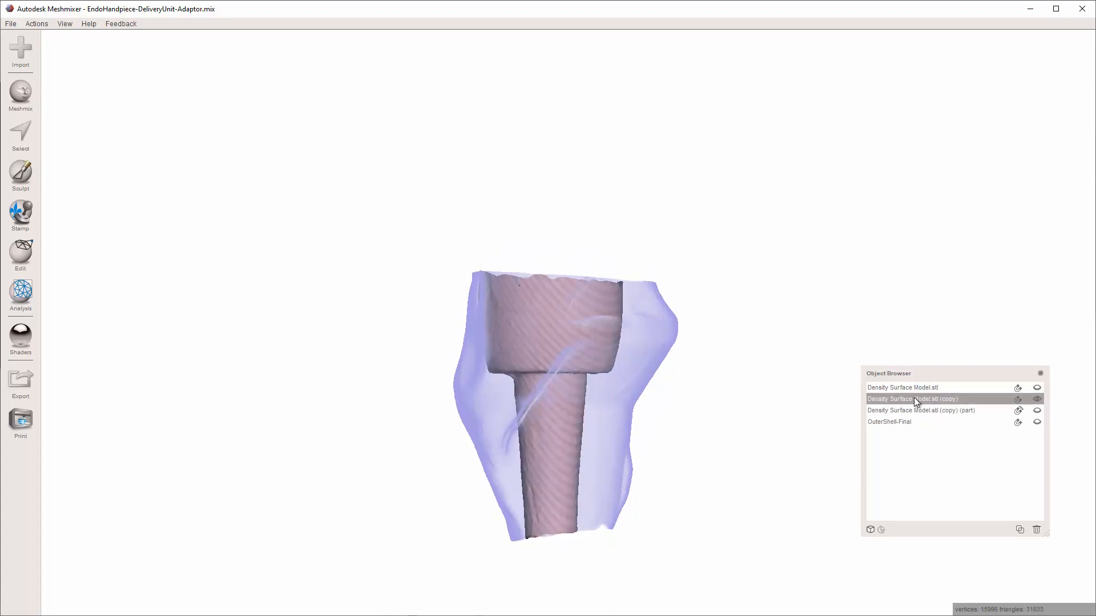
key(ctrl+t)
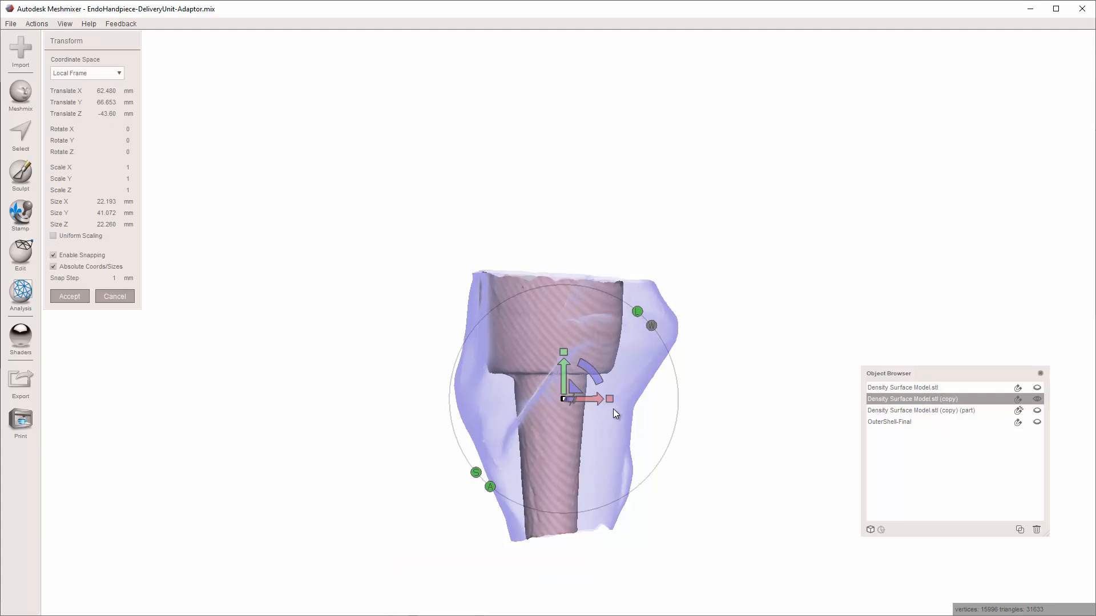
right_drag(613, 409, 619, 214)
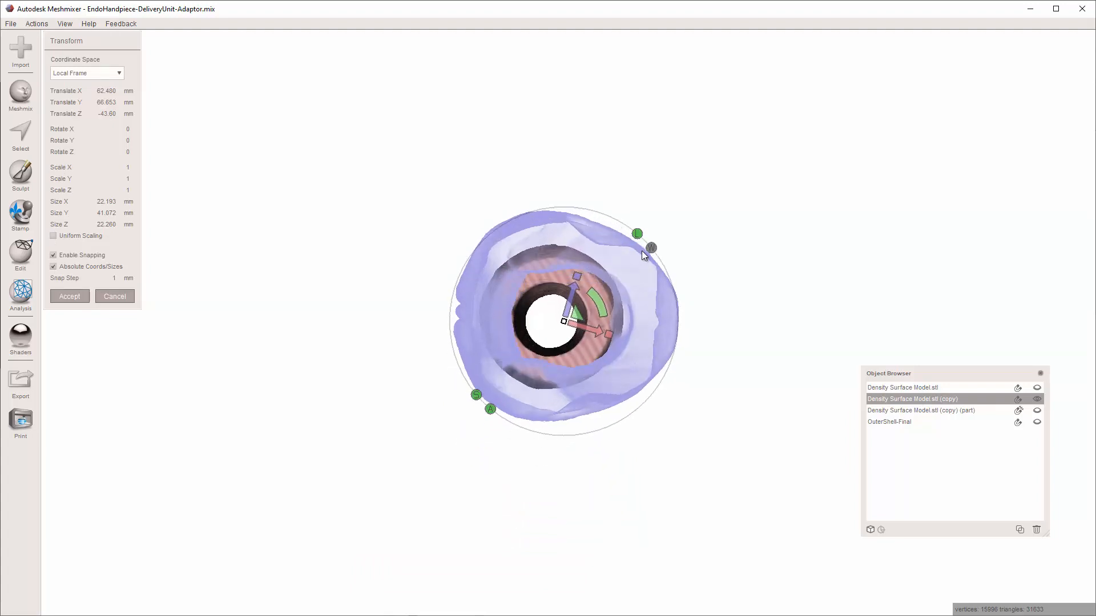
key(Return)
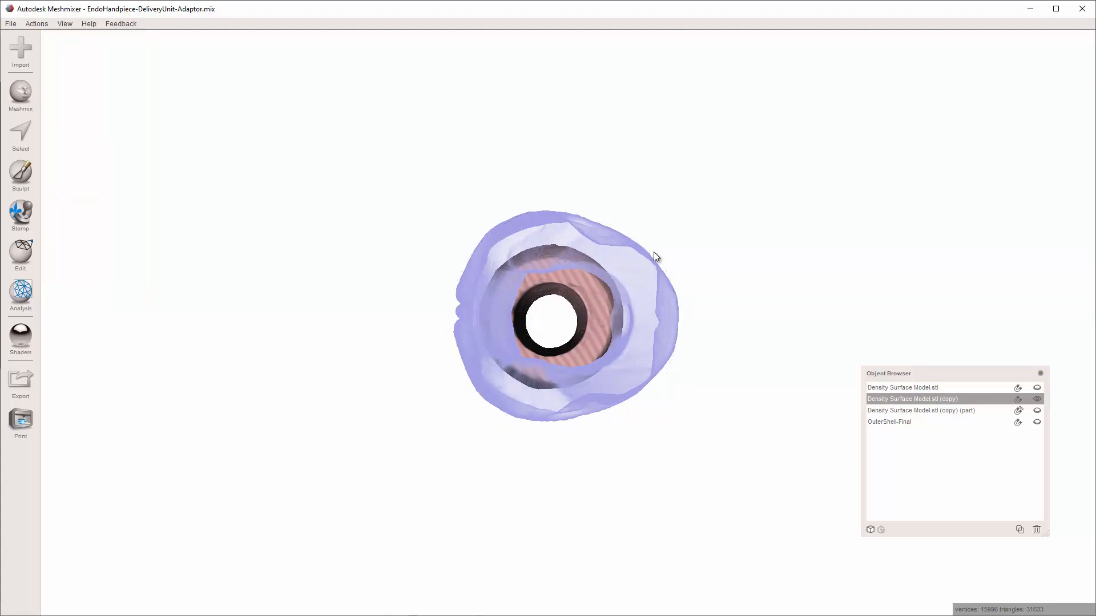
right_drag(653, 251, 733, 519)
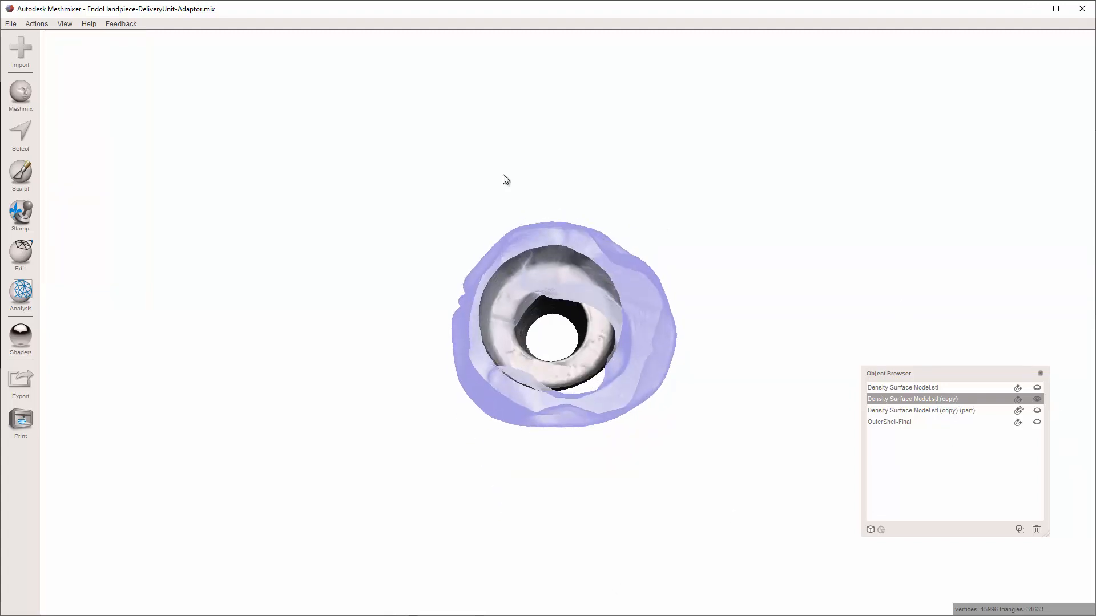
Step: Clear the transparent target, select all four objects together, and make every one of them visible
shift+click(923, 386)
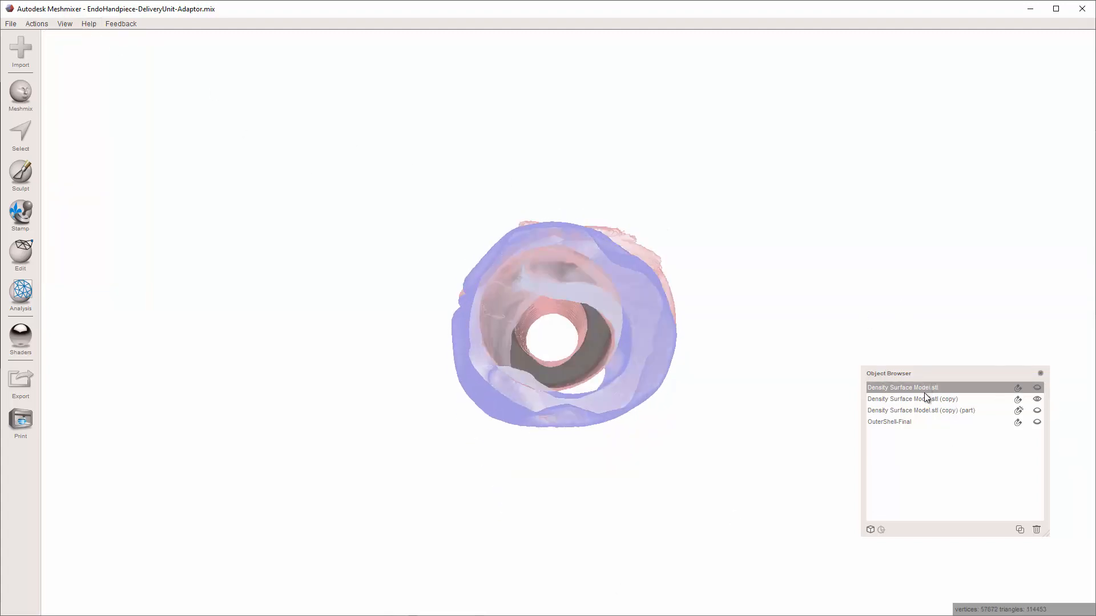
shift+click(918, 421)
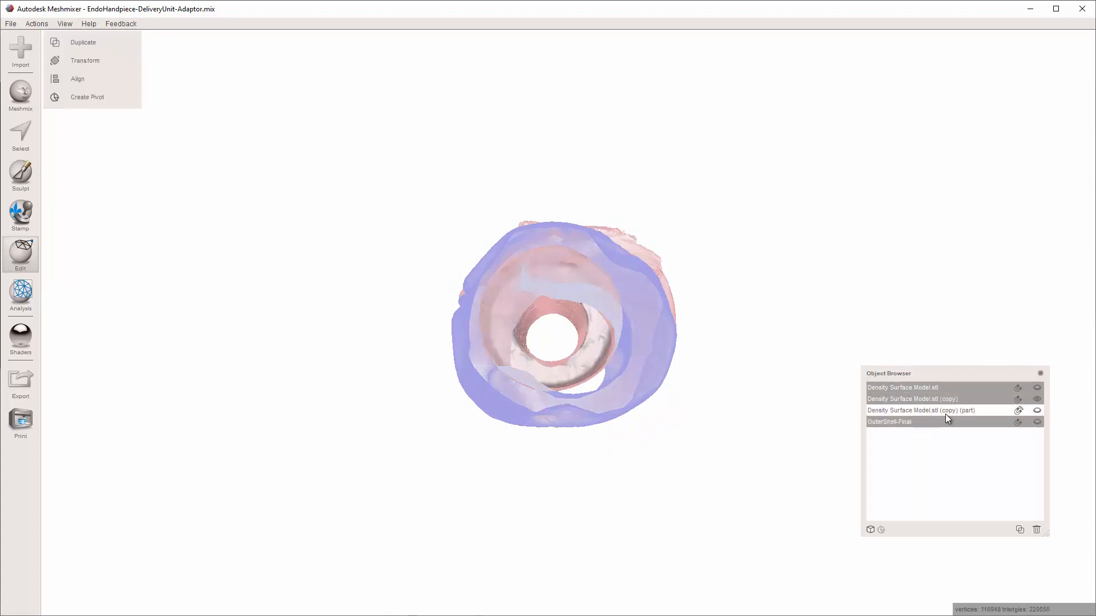
click(1017, 410)
shift+click(922, 411)
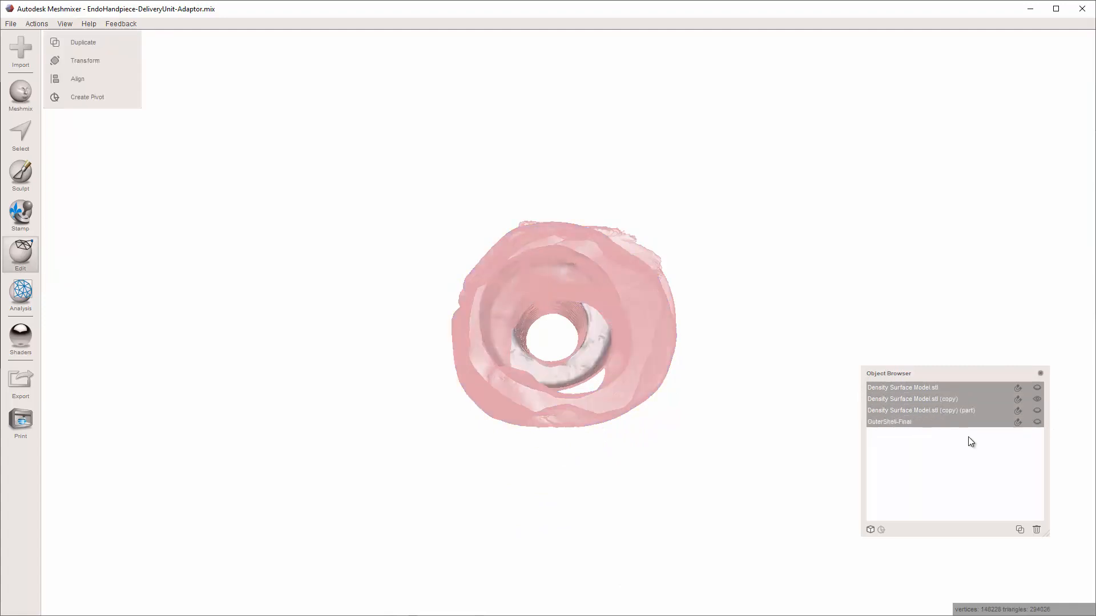
click(1037, 421)
click(1038, 411)
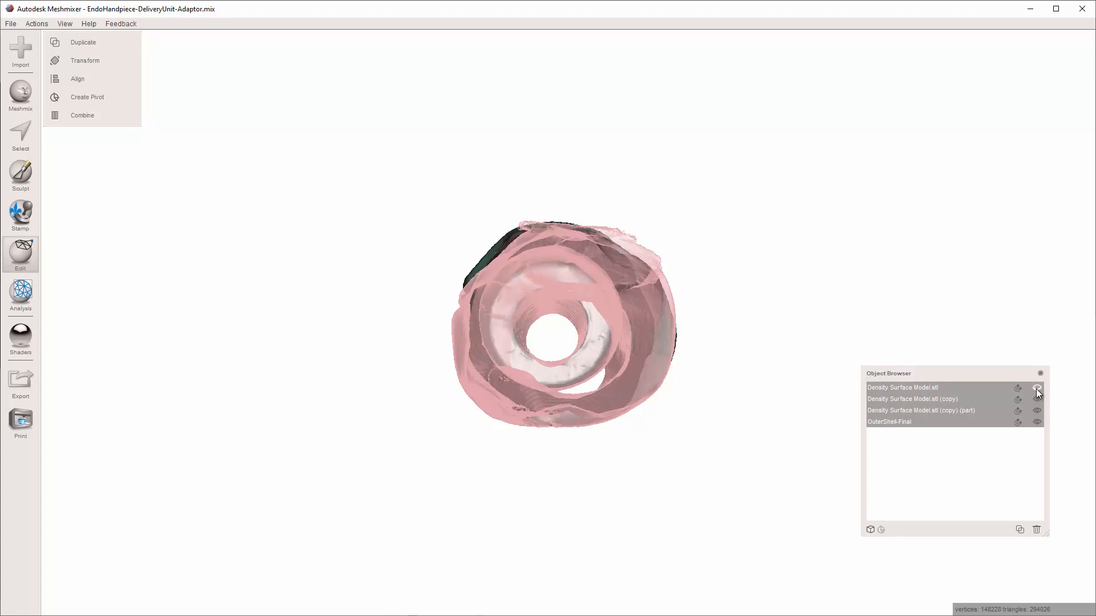
click(1037, 387)
Step: Show the grid beneath the models as an orientation reference
click(62, 24)
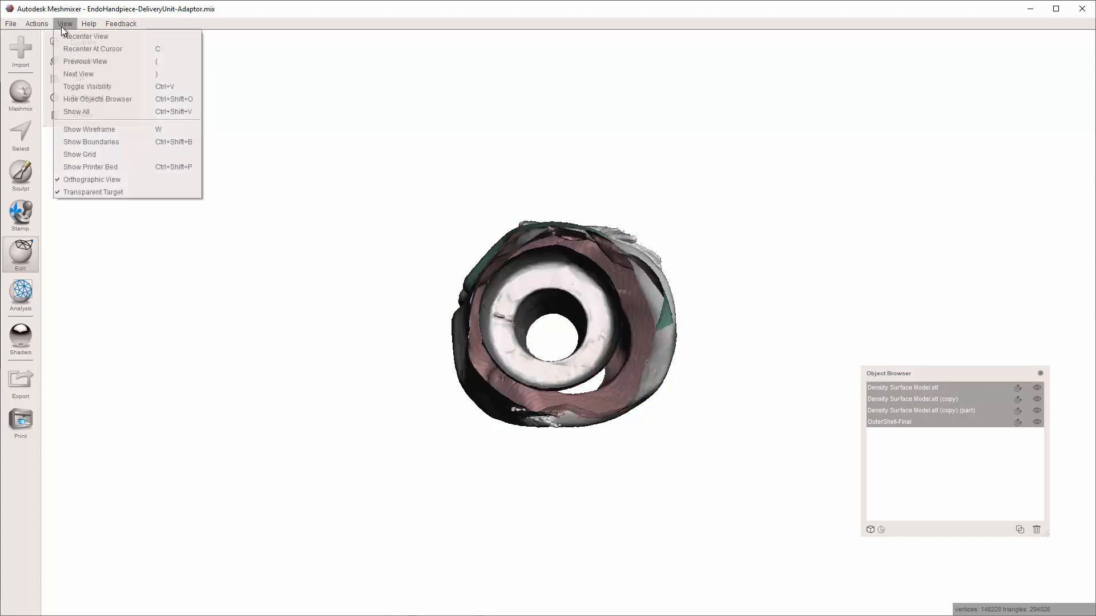
click(79, 155)
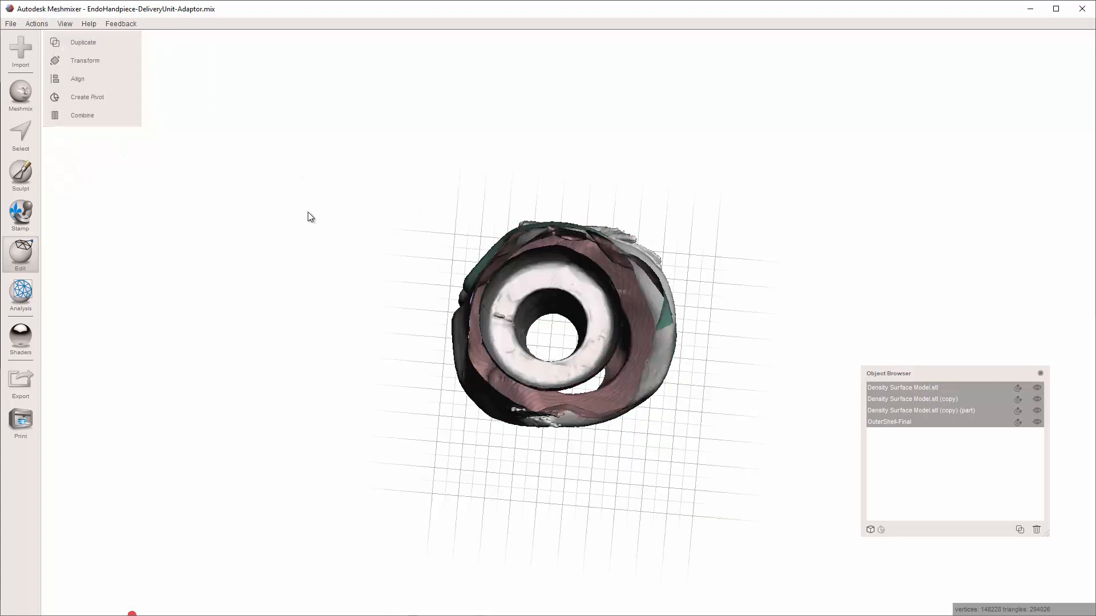
right_drag(217, 155, 742, 160)
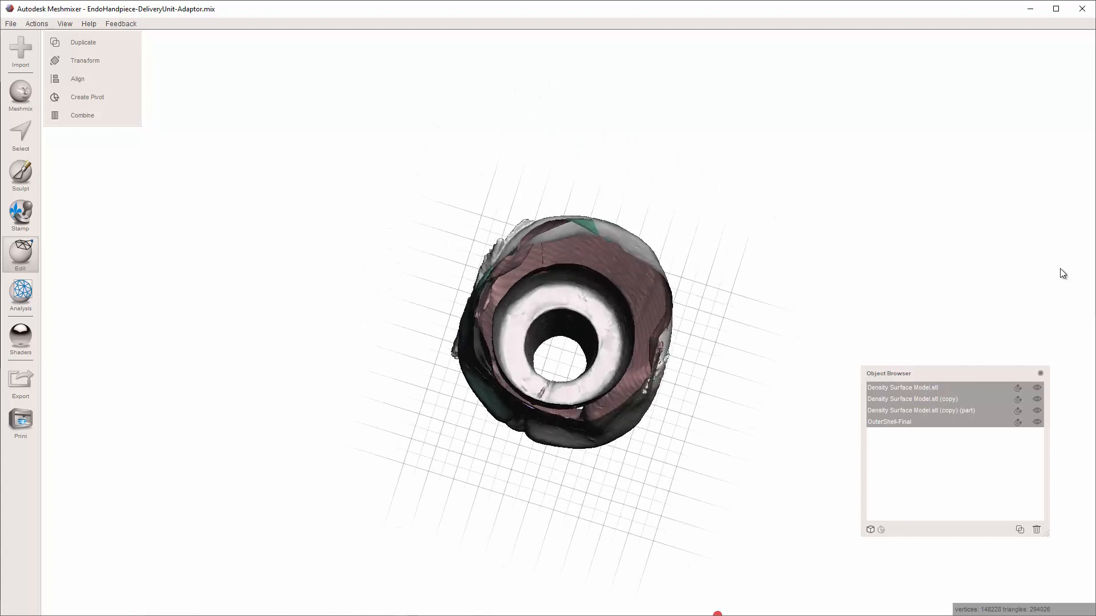
Step: Turn on the display of mesh boundaries and the printer bed around the adaptor model
click(65, 24)
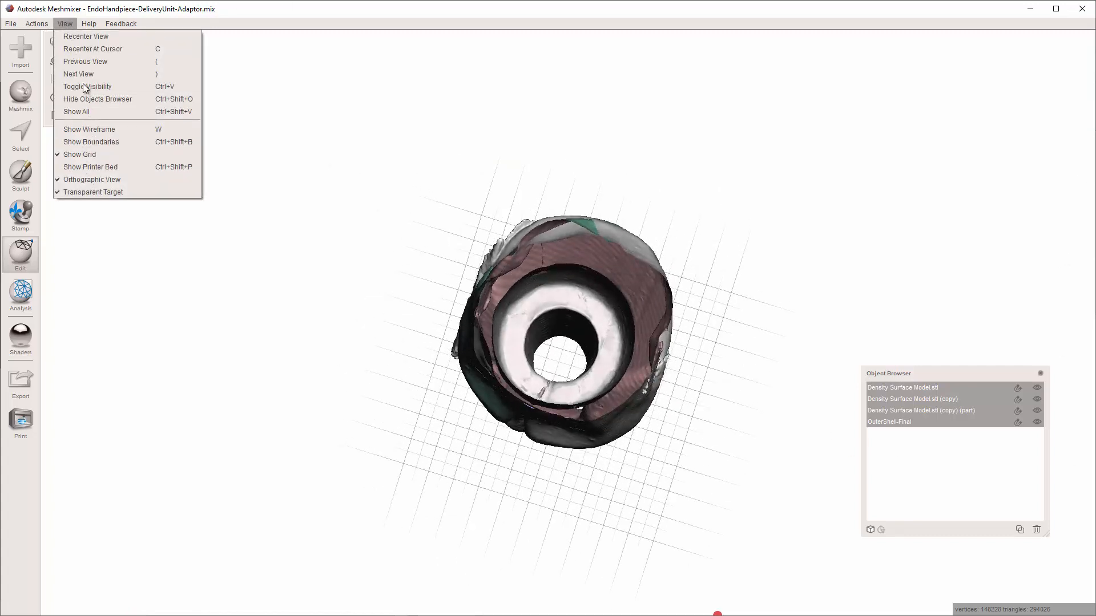
click(91, 36)
right_drag(421, 223, 516, 335)
scroll(527, 345, down, 6)
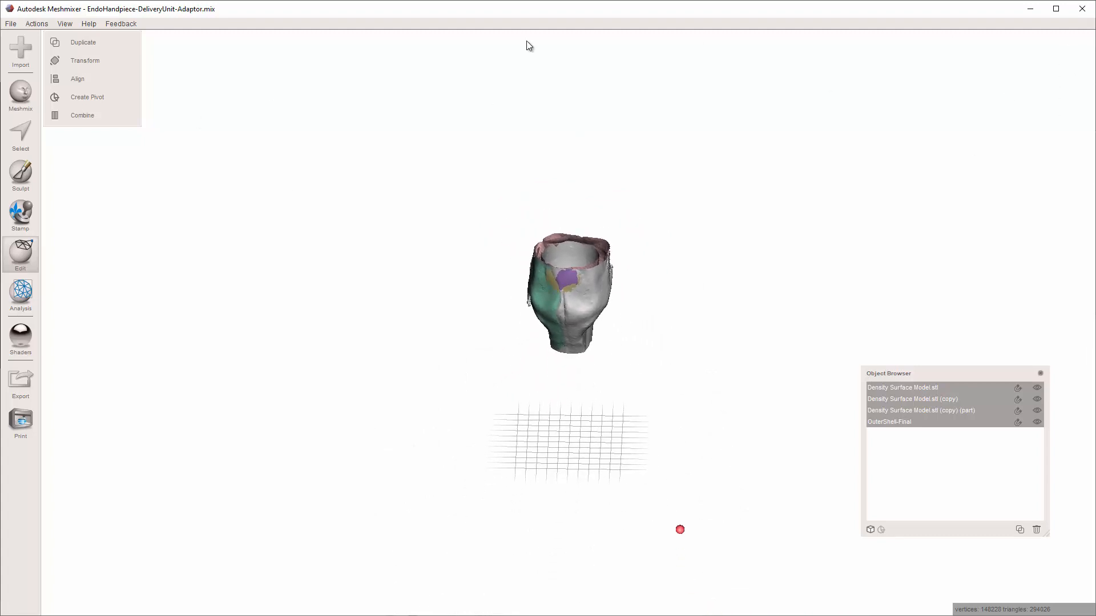
click(63, 25)
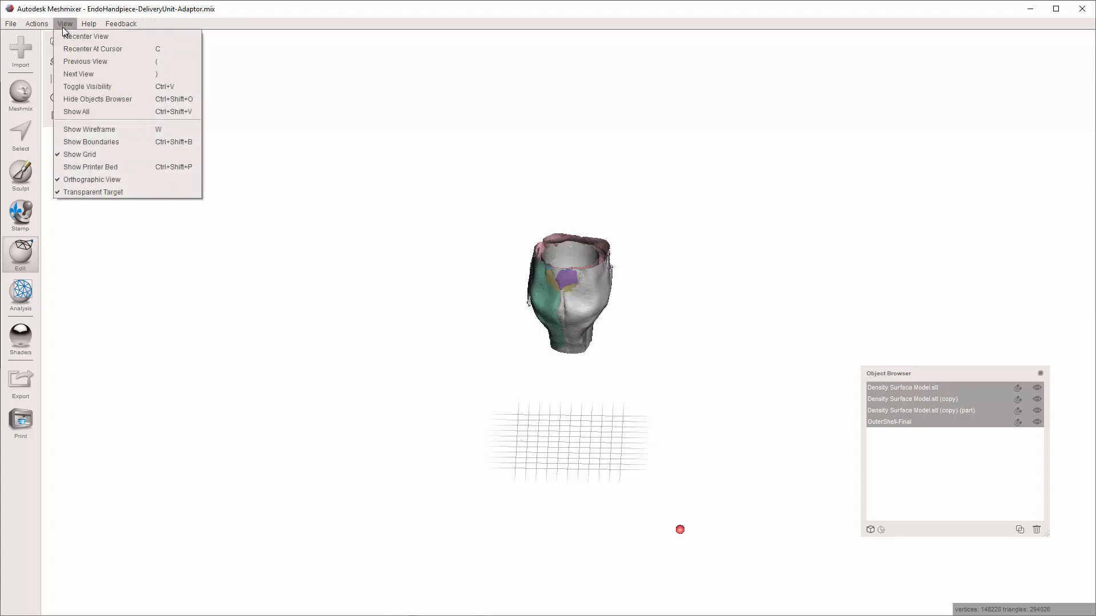
click(89, 142)
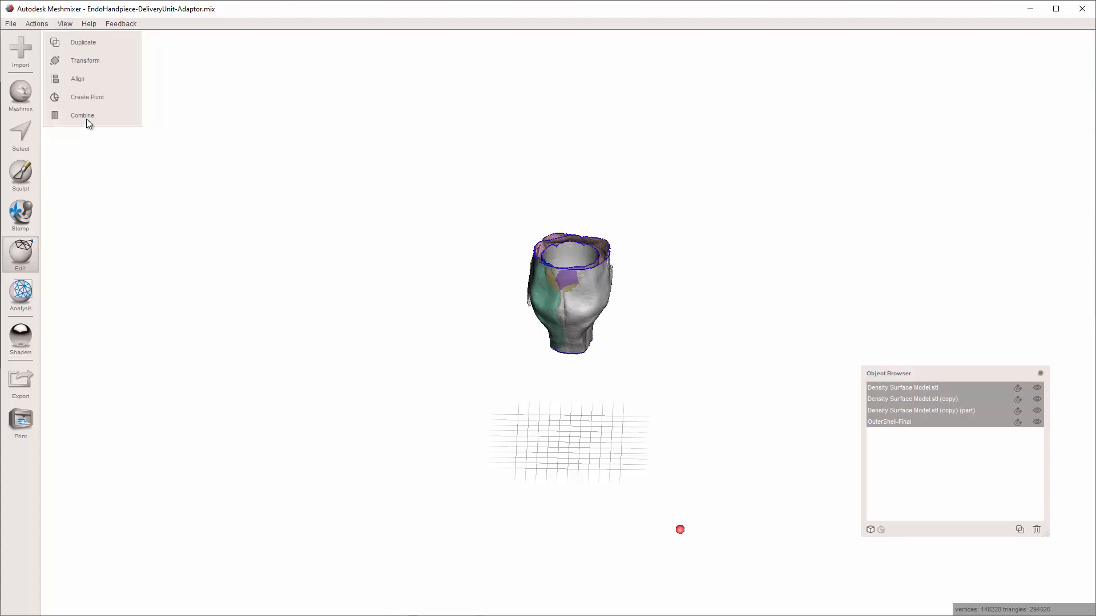
click(67, 25)
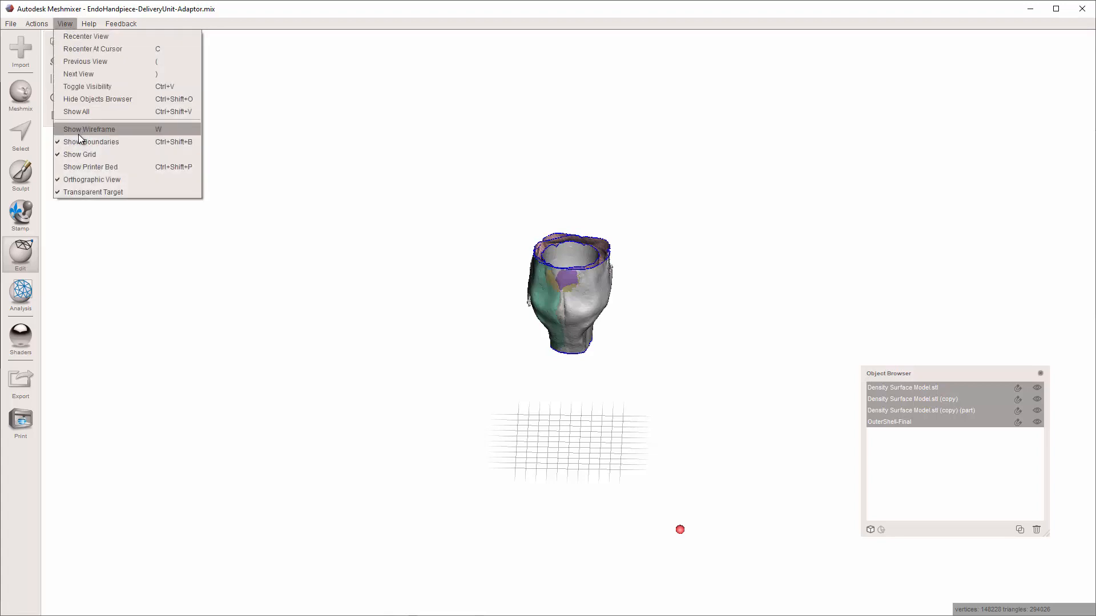
click(88, 166)
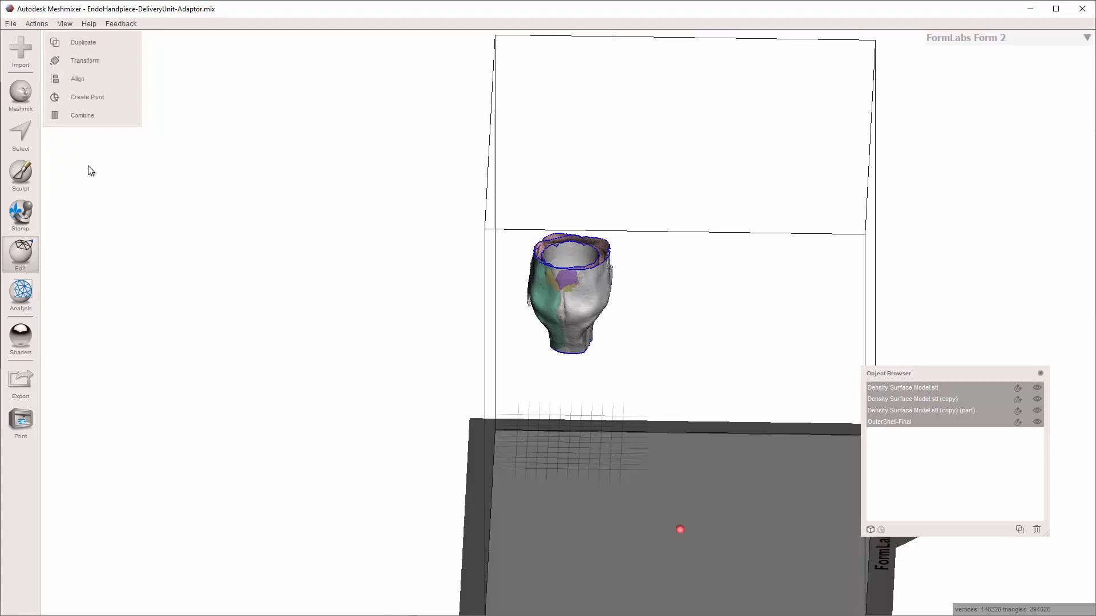
Step: Move all four objects to X -1, Y 26, Z 0 mm near the printer bed's centre and rotate them to -180, 75, -180 degrees
scroll(320, 198, down, 2)
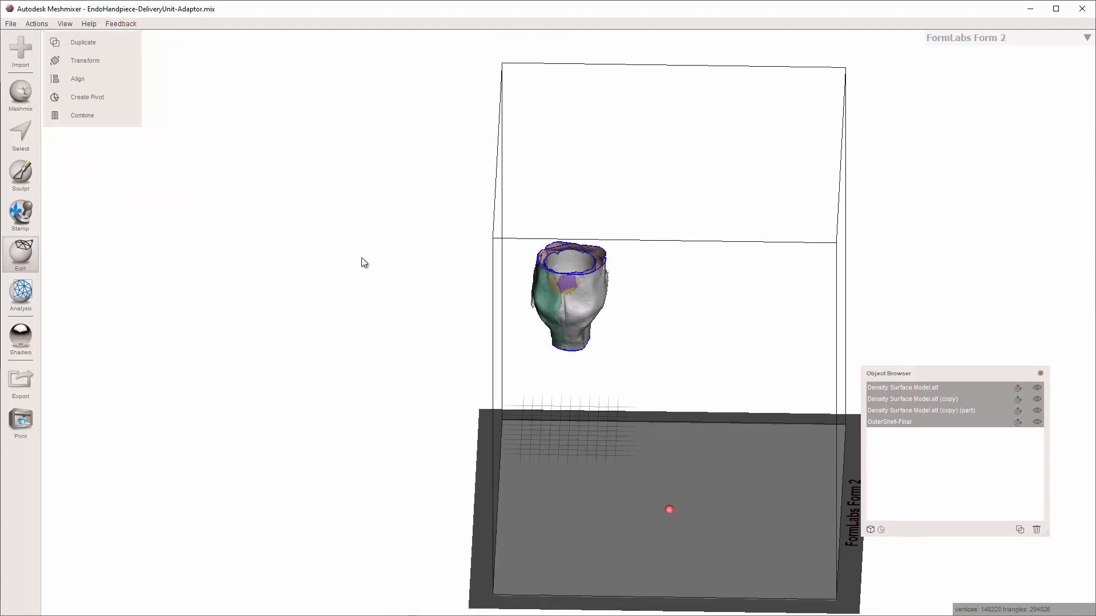
middle_drag(418, 272, 392, 242)
right_drag(392, 243, 218, 325)
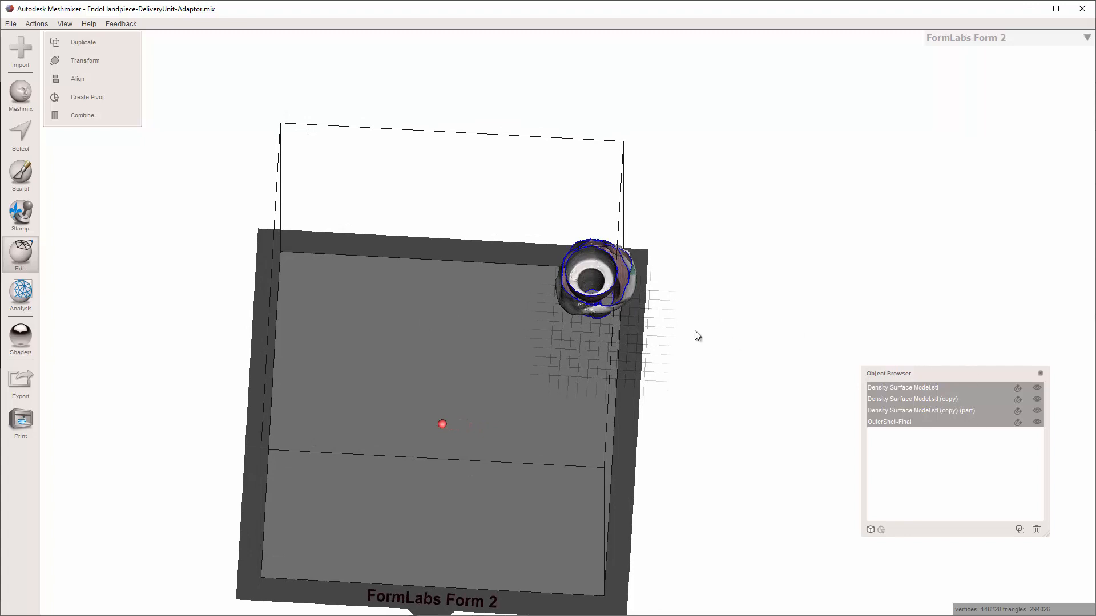
key(t)
drag(606, 298, 448, 529)
scroll(448, 529, up, 1)
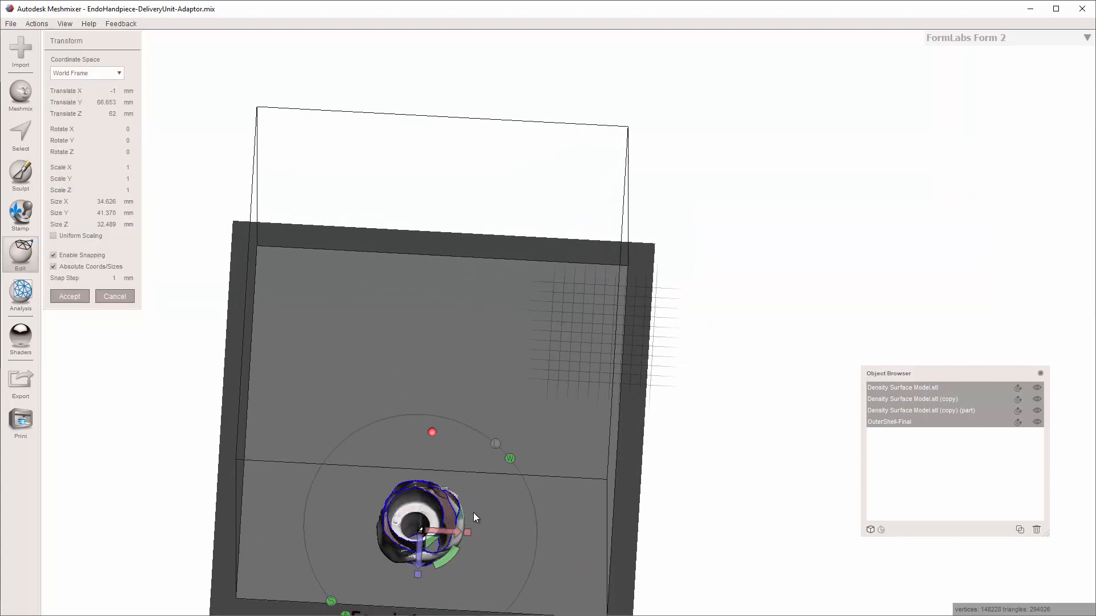
right_drag(475, 513, 488, 398)
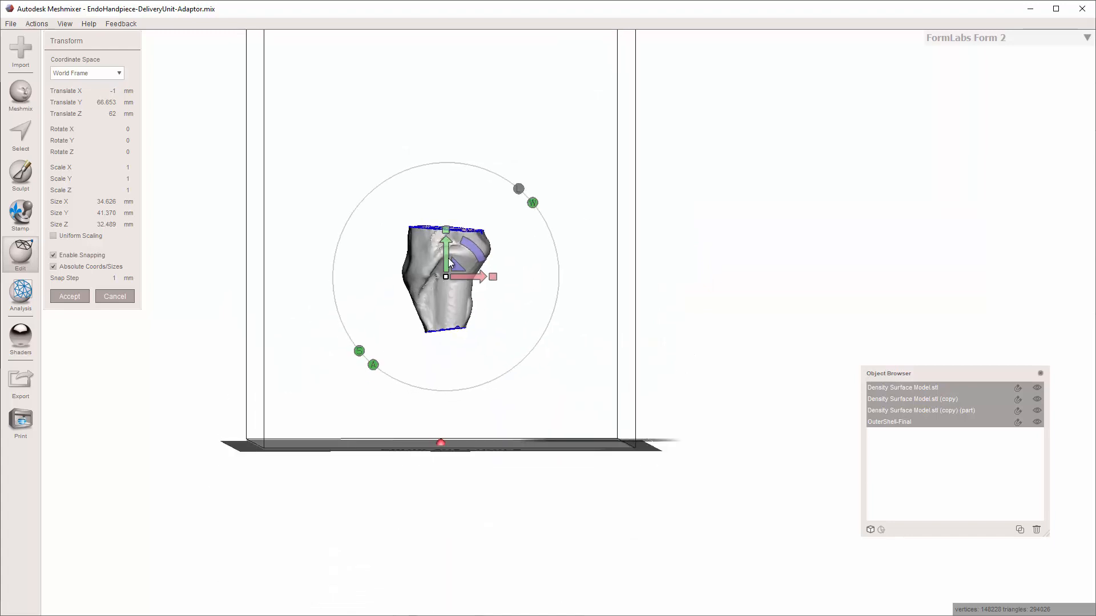
drag(447, 258, 436, 347)
right_drag(436, 347, 420, 478)
drag(472, 591, 488, 349)
right_drag(457, 508, 494, 441)
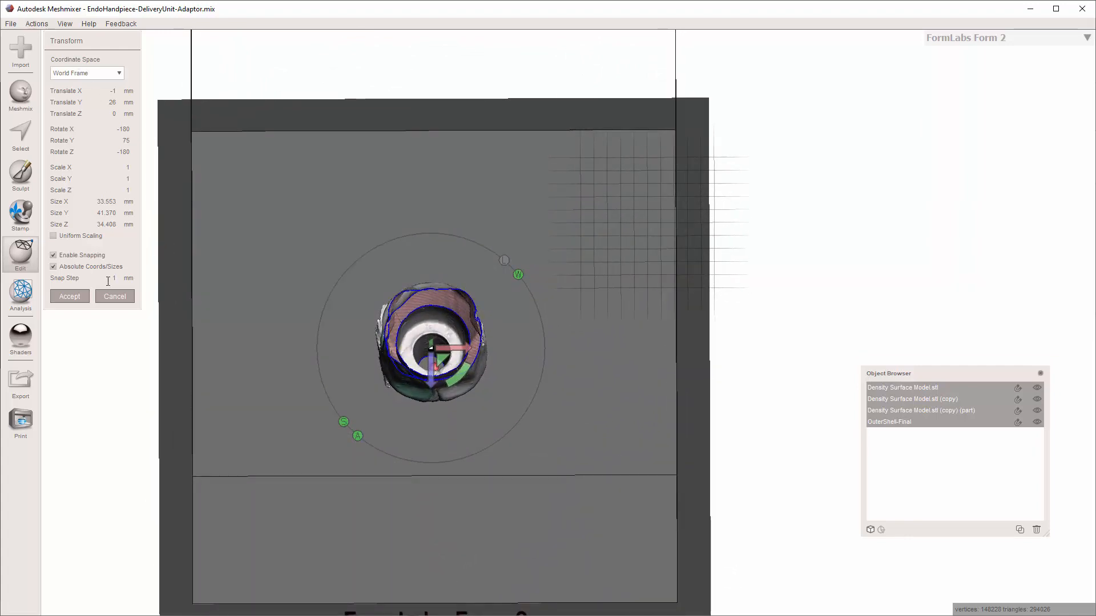
click(69, 297)
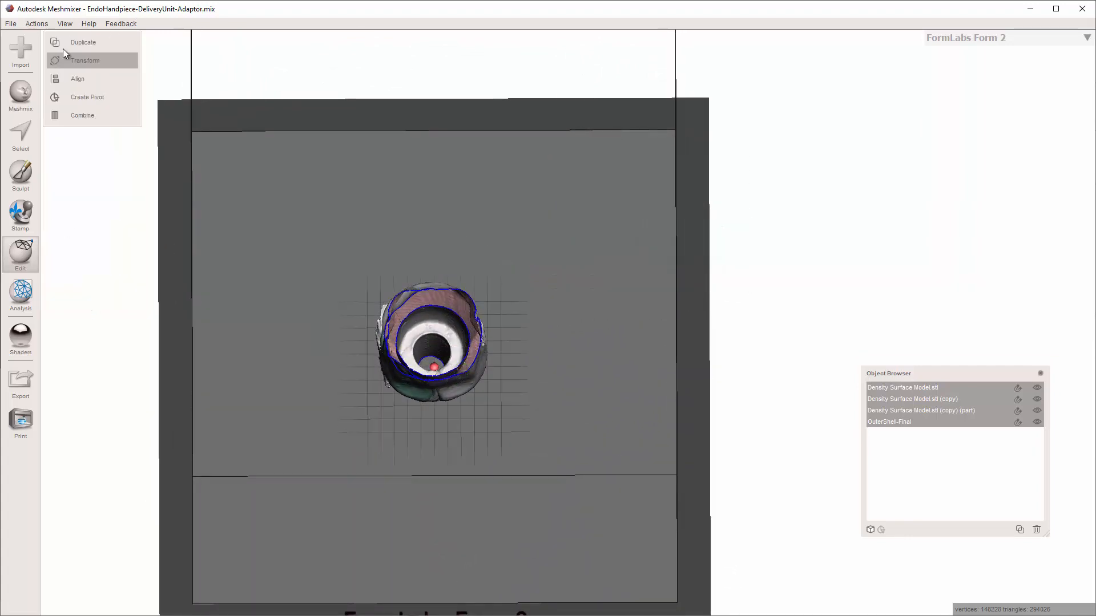
Step: Toggle the reference grid off and back on
click(71, 25)
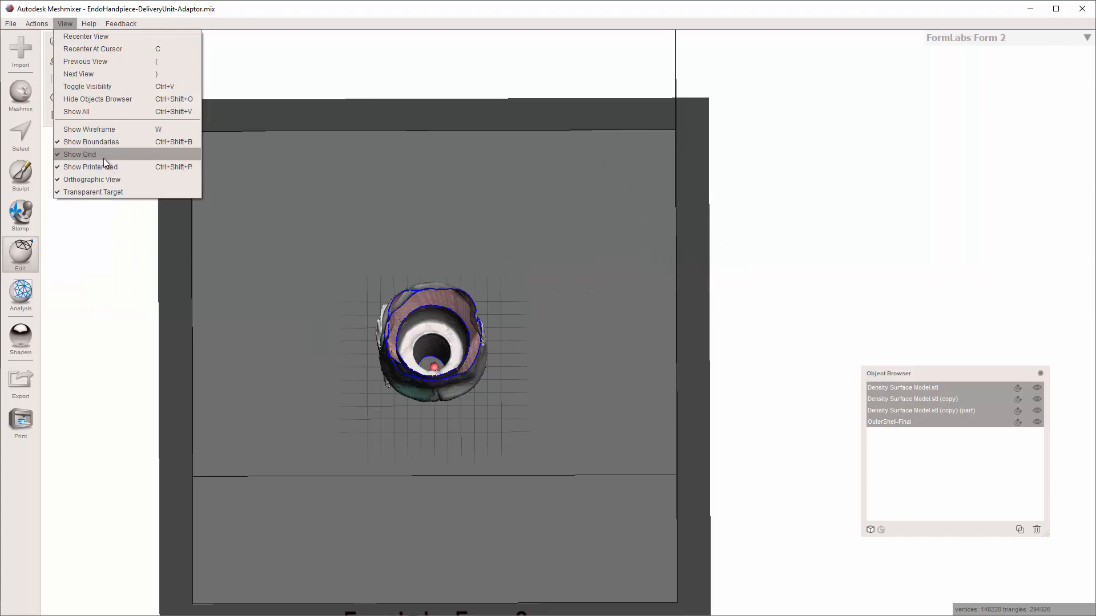
click(103, 157)
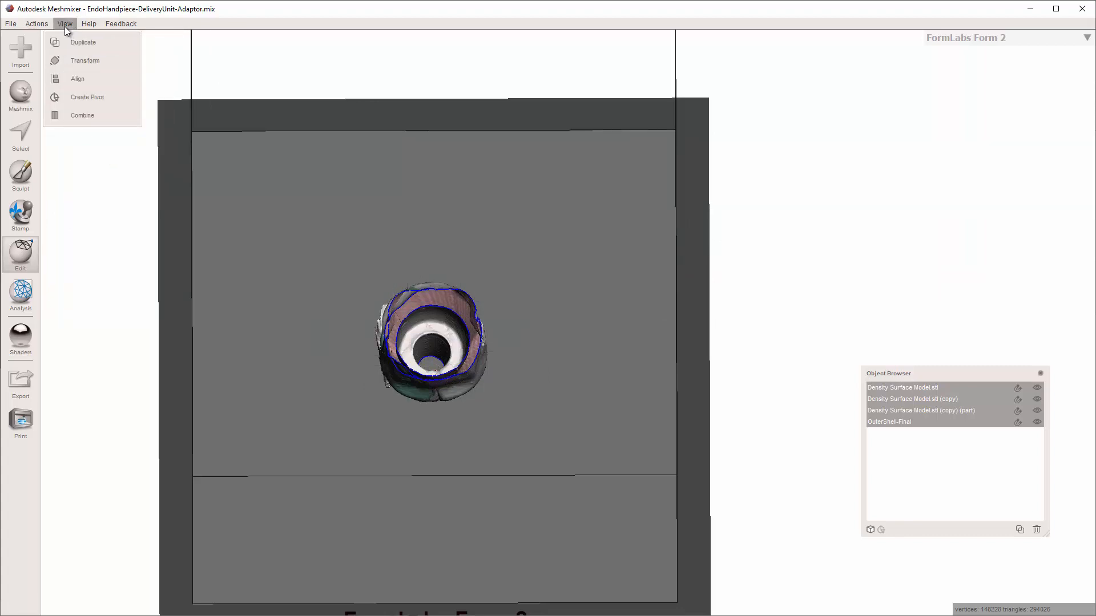
click(65, 24)
click(80, 154)
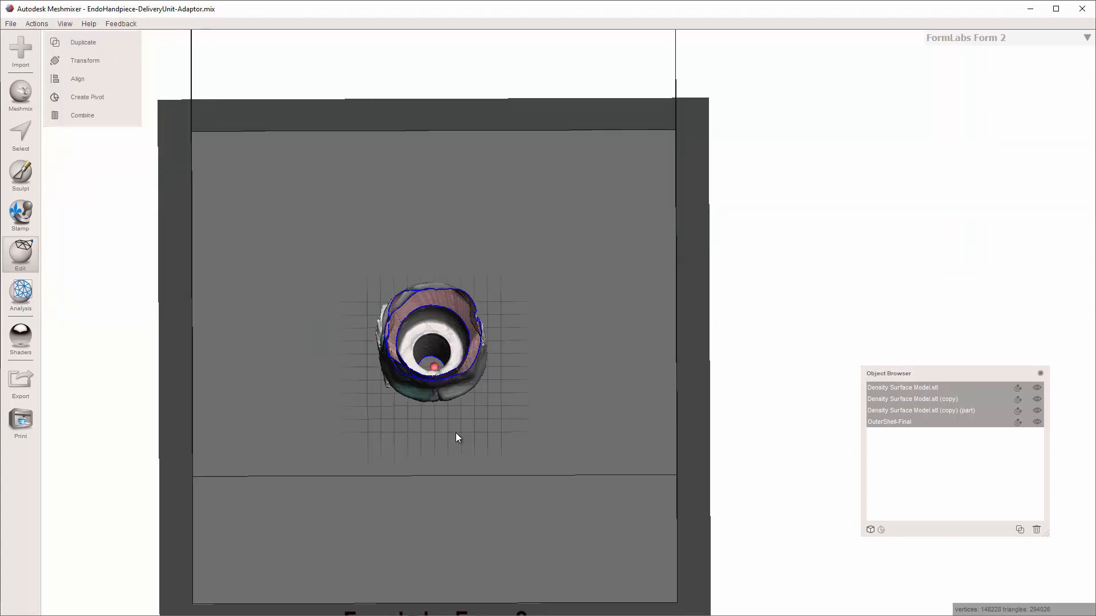
Step: Rotate all four objects together to -4.136 degrees about the Y axis and accept the transform
right_drag(455, 433, 461, 345)
key(t)
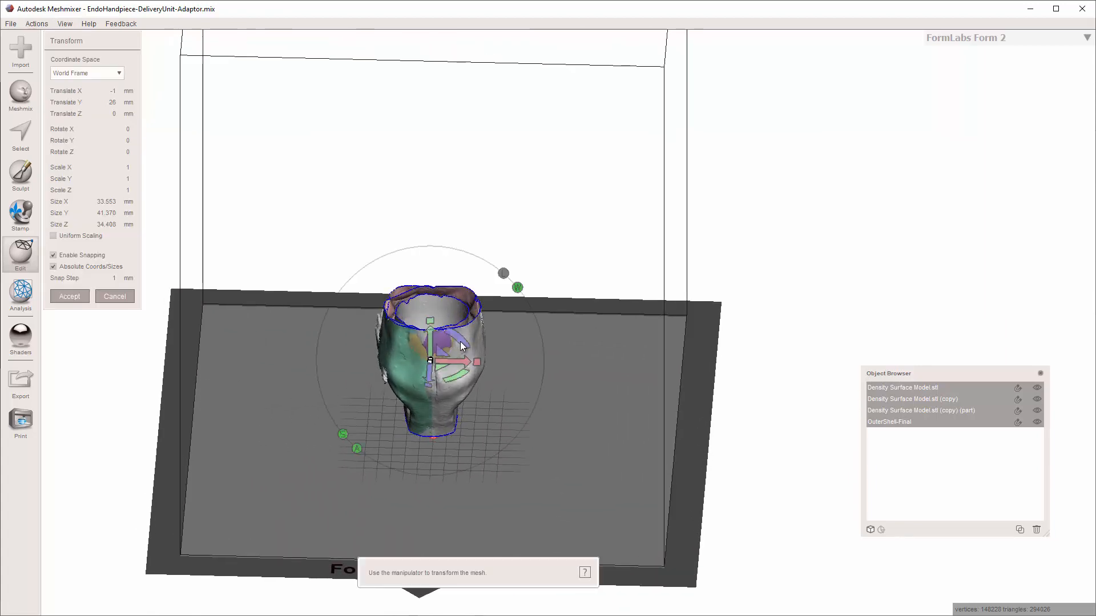
drag(452, 379, 449, 380)
right_drag(456, 442, 486, 449)
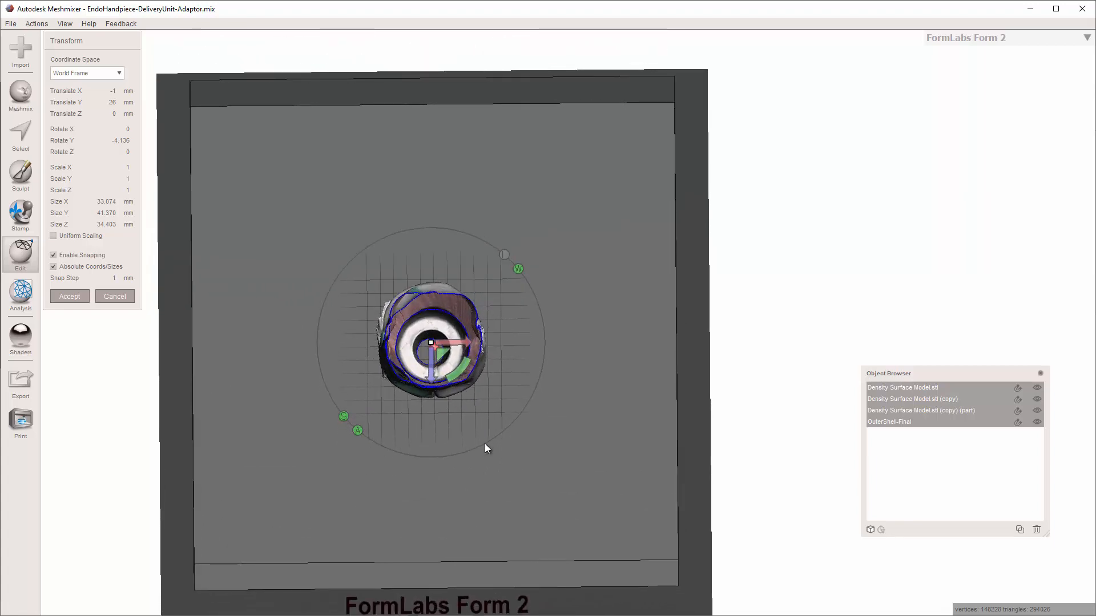
click(73, 298)
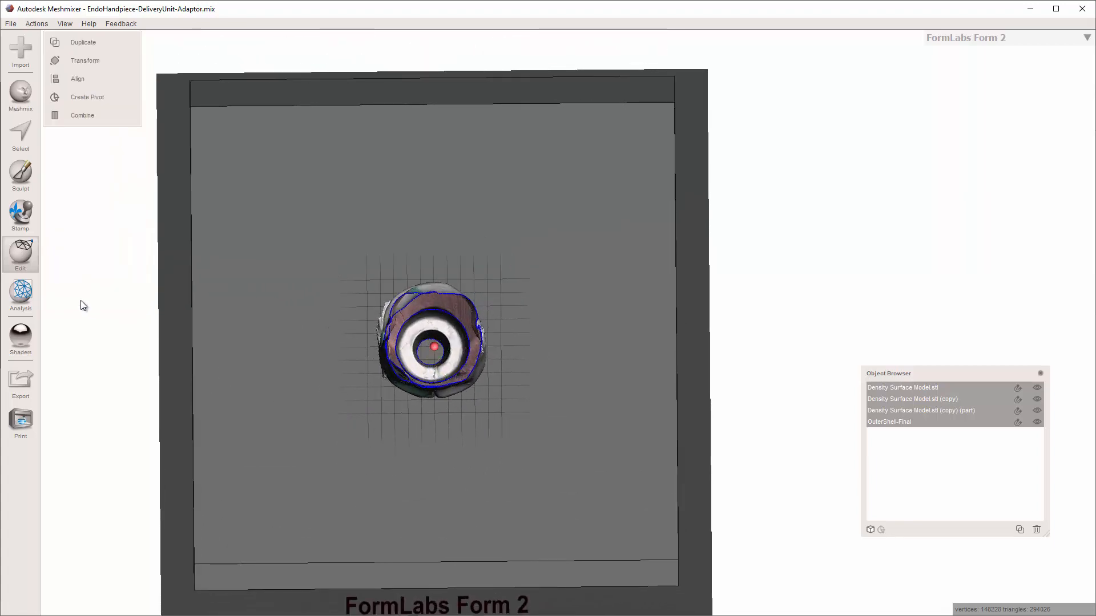
Step: Set Density Surface Model.stl (copy) (part) as the transparent target and hide all four objects
right_drag(359, 399, 219, 287)
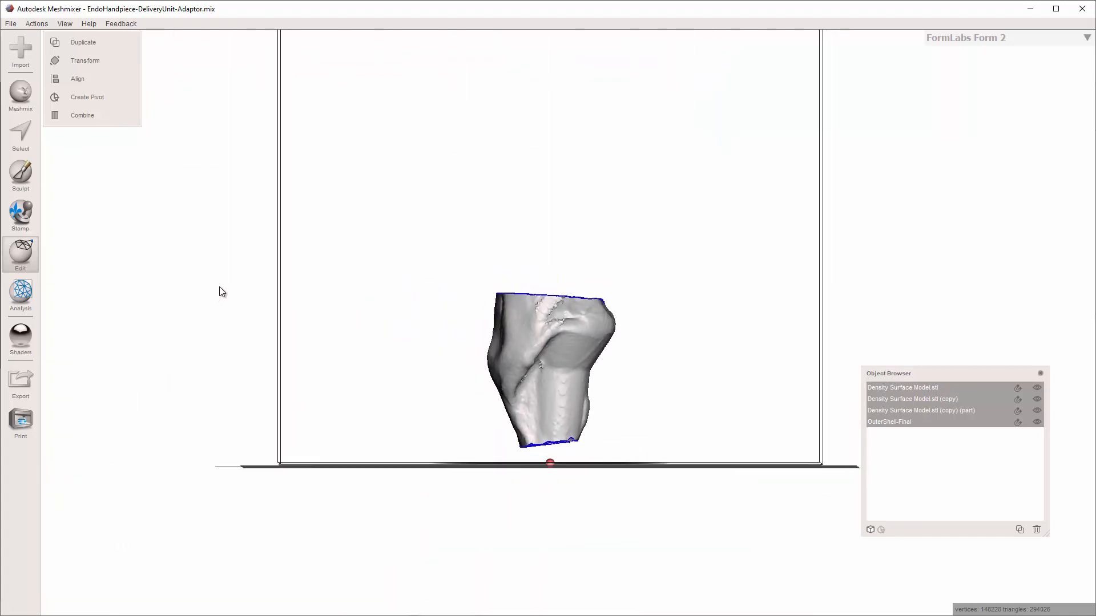
click(1037, 410)
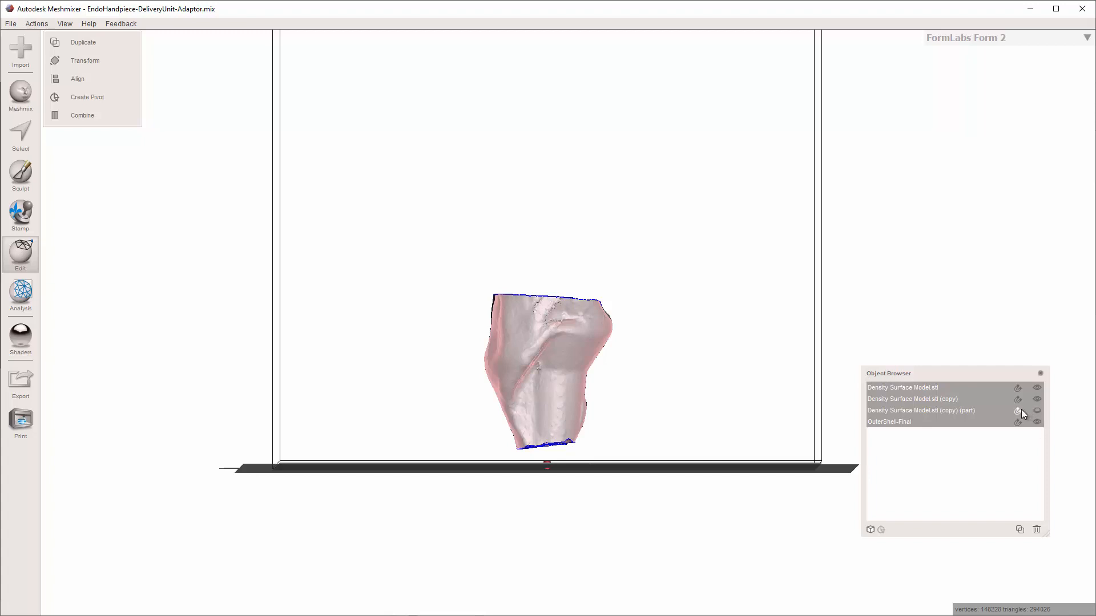
click(1022, 410)
click(1037, 399)
click(1037, 388)
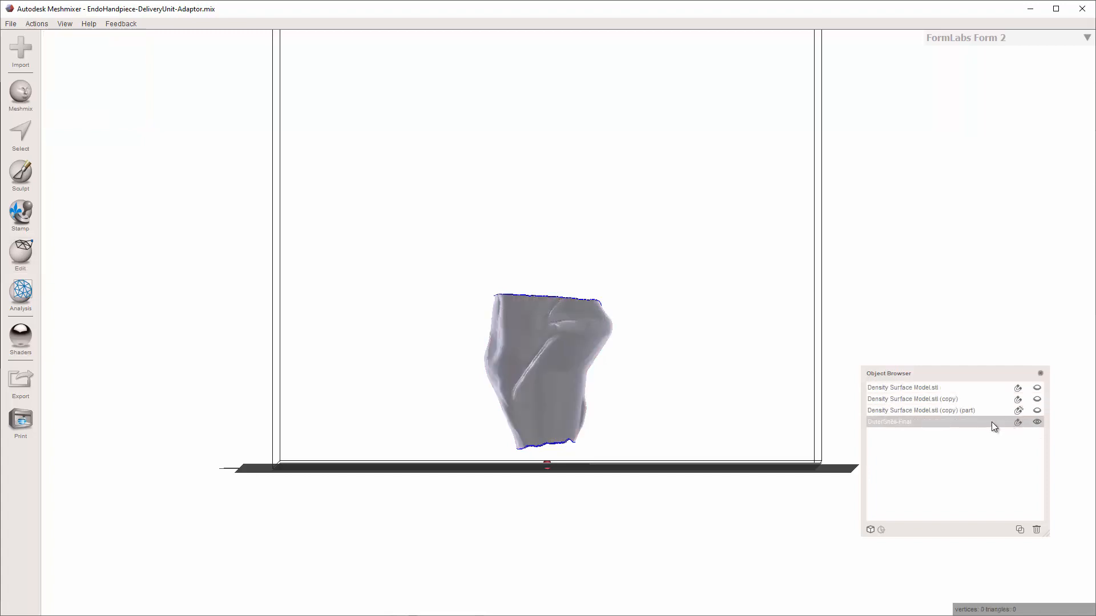
click(992, 422)
click(1037, 422)
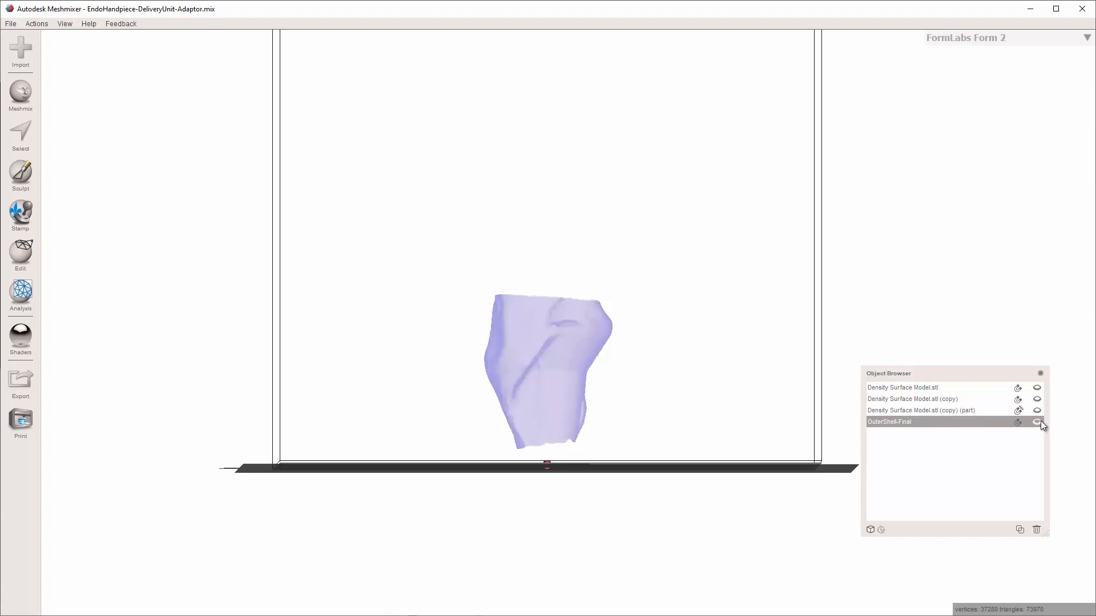
Step: Show and duplicate Density Surface Model.stl (copy), hide the original and select the duplicate
click(921, 399)
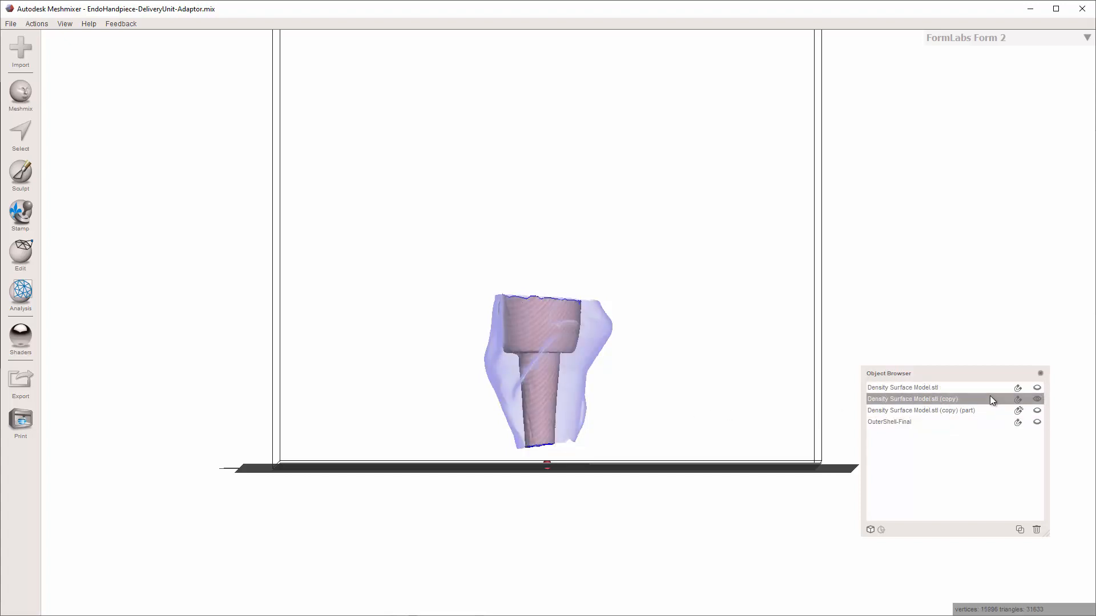
click(1019, 530)
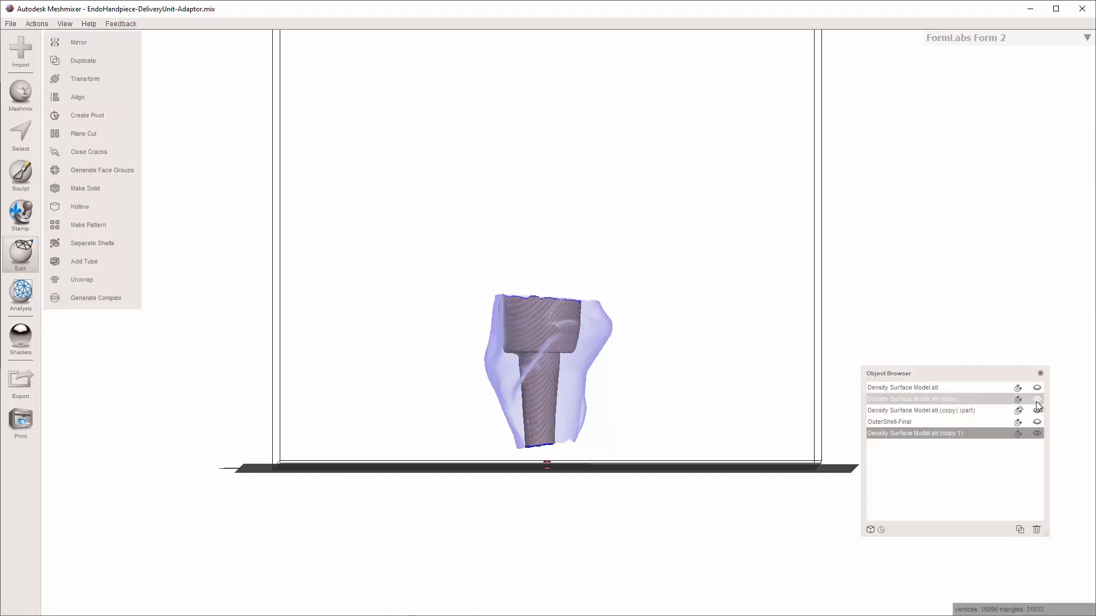
click(944, 434)
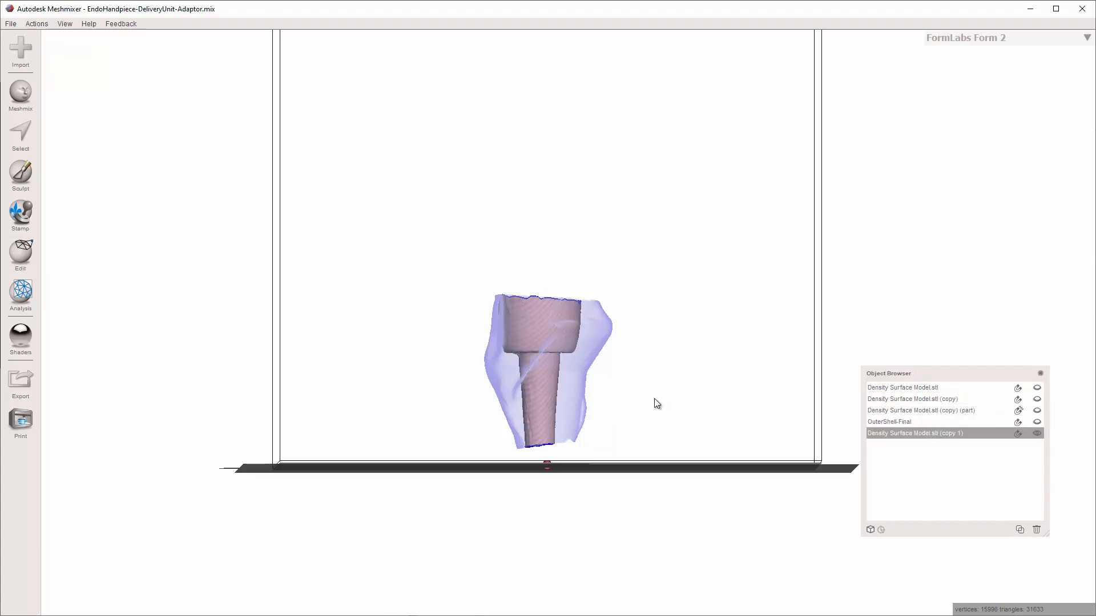
Step: Transform the duplicated inner mesh inside the shell, rotating it to -3.512 degrees about X and moving it to X 0, Z -2 mm
key(t)
mouse_move(521, 367)
mouse_down()
mouse_move(530, 337)
mouse_move(540, 371)
mouse_up()
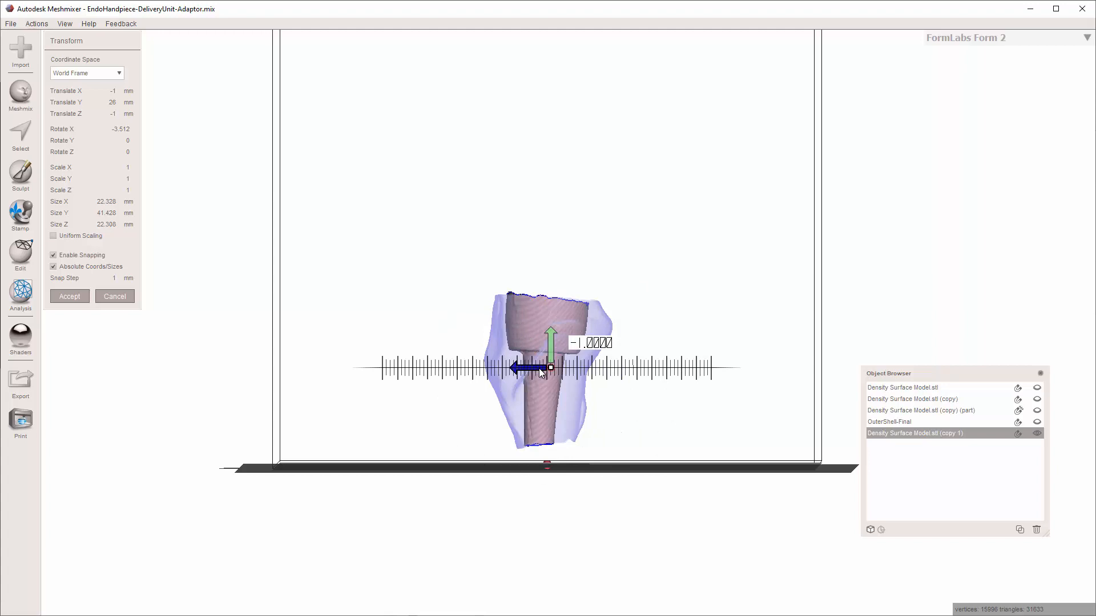
drag(539, 368, 542, 369)
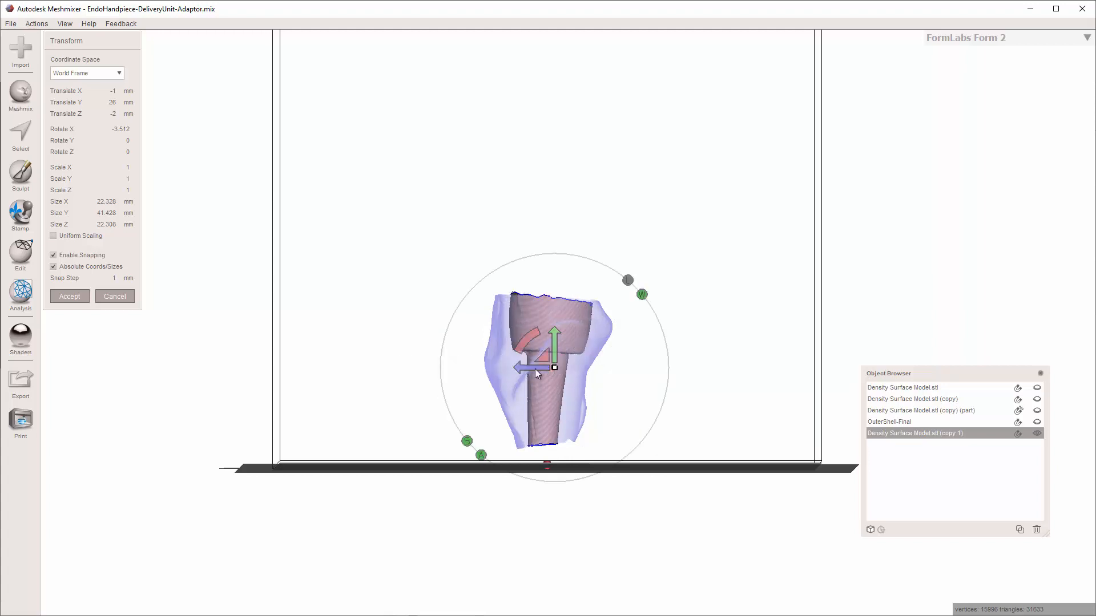
right_drag(456, 378, 565, 372)
drag(447, 363, 455, 370)
Step: Reduce the snap step to 0.4 mm and shift the duplicated inner mesh to X -0.4 mm
right_drag(508, 392, 557, 392)
scroll(508, 378, up, 5)
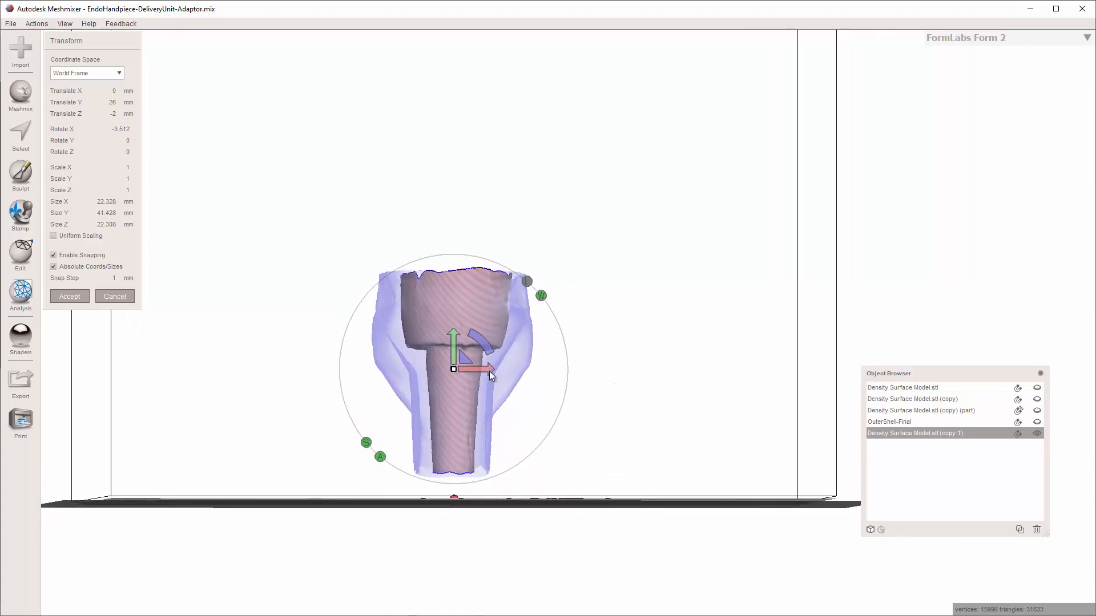
drag(489, 371, 484, 373)
key(Down)
key(Down)
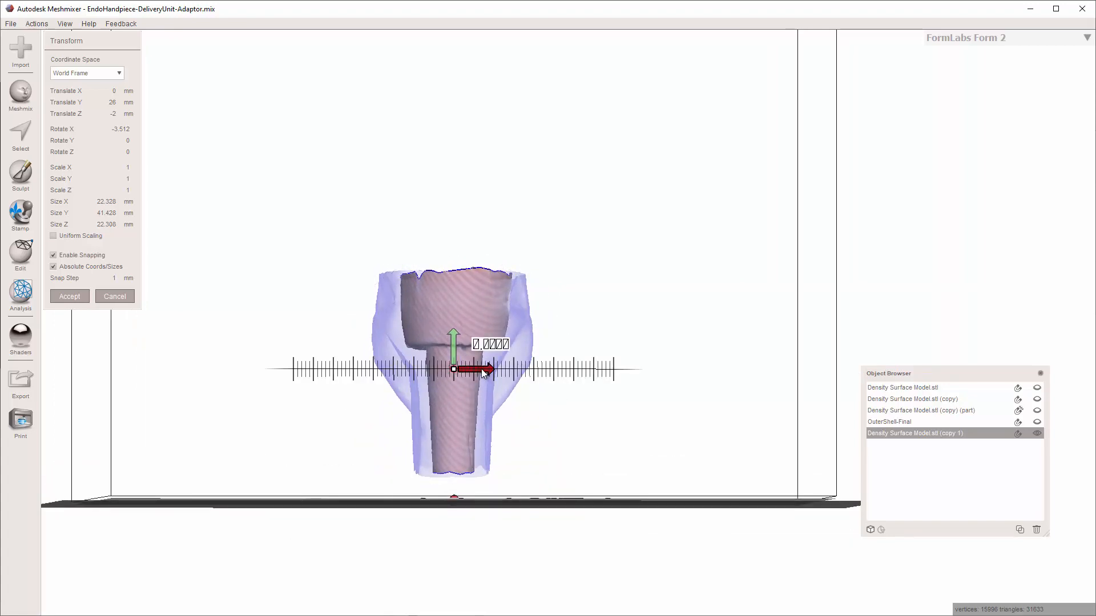
drag(482, 373, 481, 372)
Step: Fine-tune the duplicated inner mesh's depth within the shell to Z -2.4 mm, checking its clearance from several sides
right_drag(479, 370, 434, 432)
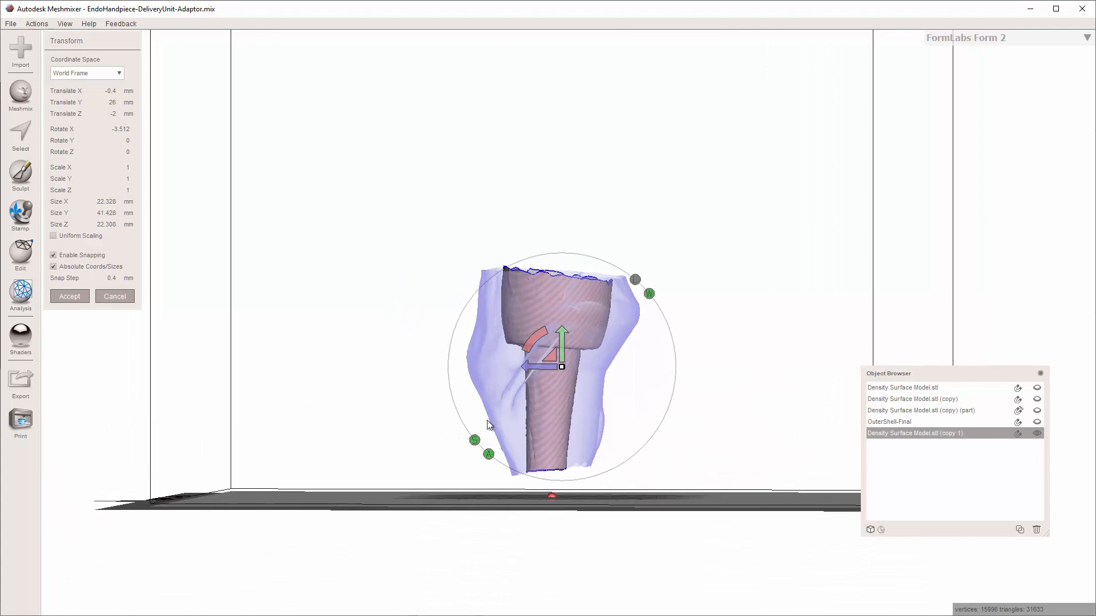
drag(544, 367, 545, 368)
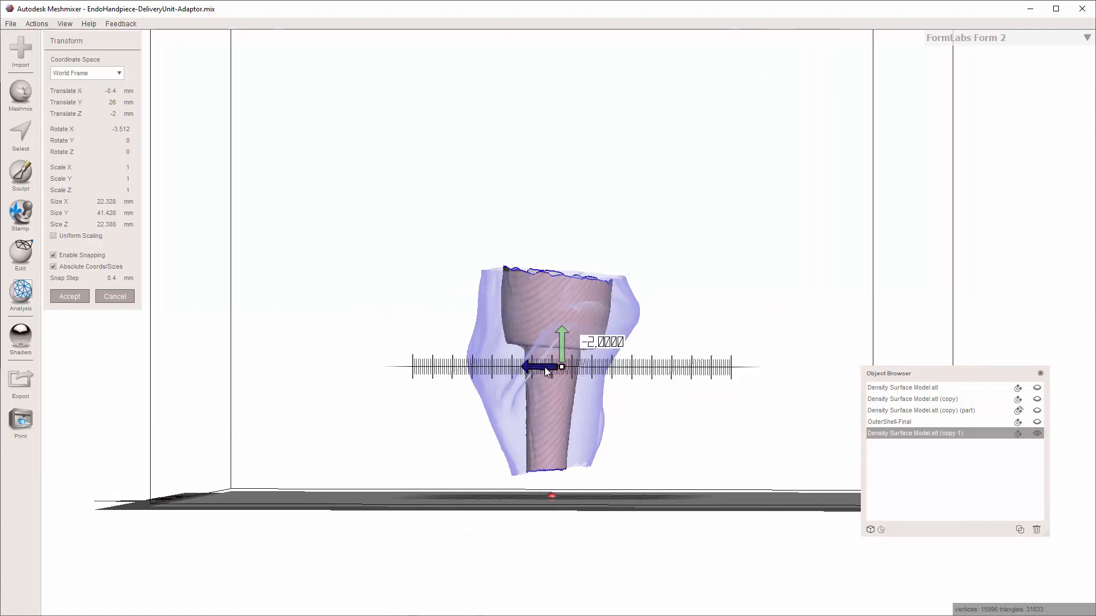
drag(546, 368, 548, 368)
right_drag(485, 306, 589, 289)
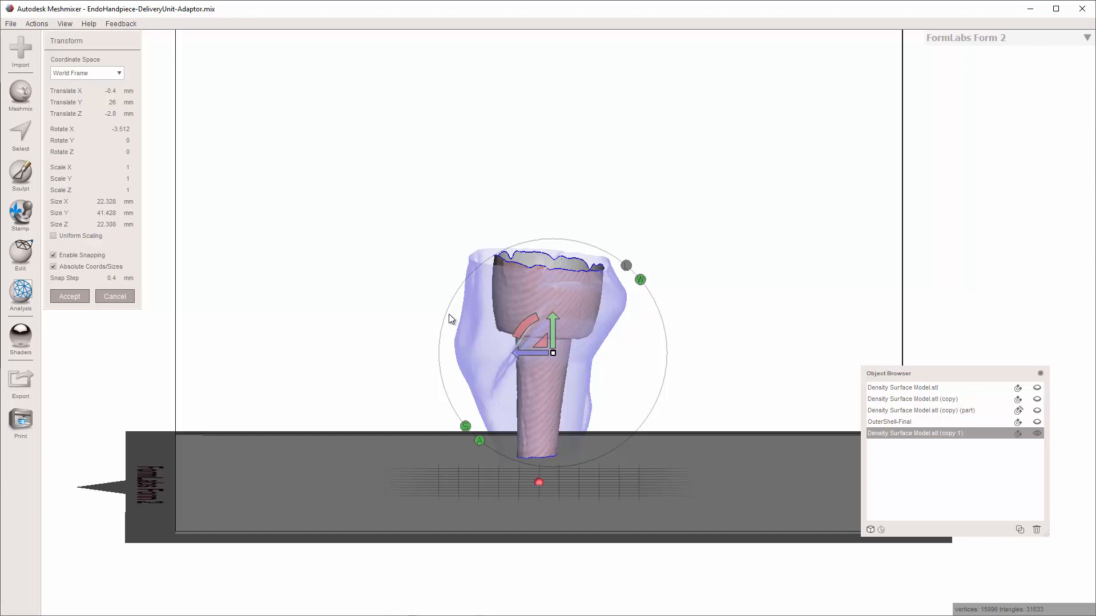
right_drag(449, 314, 372, 320)
scroll(370, 320, up, 2)
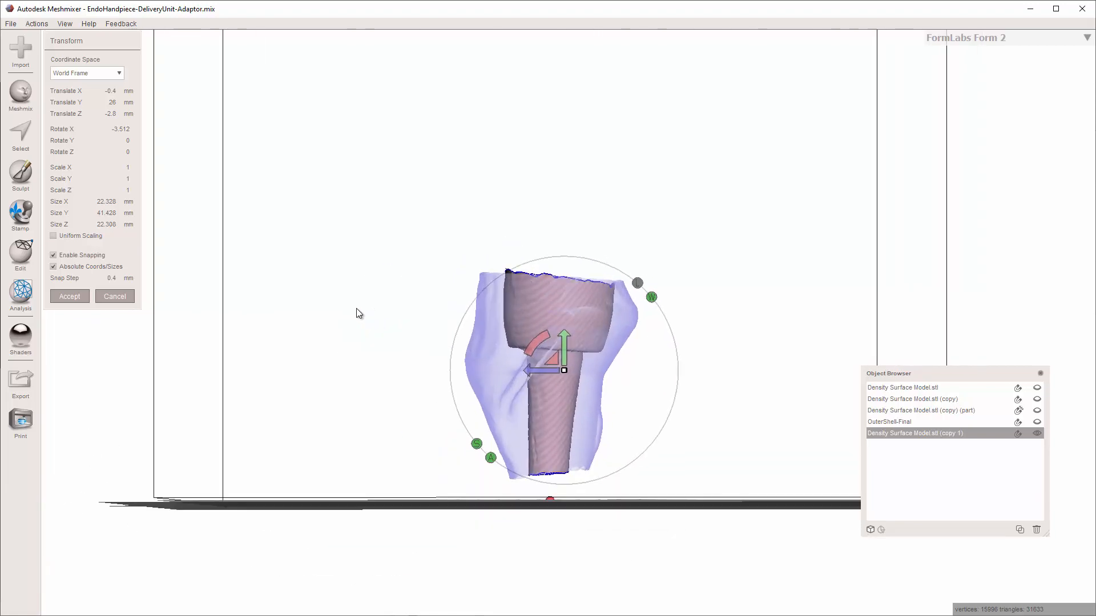
drag(546, 371, 546, 371)
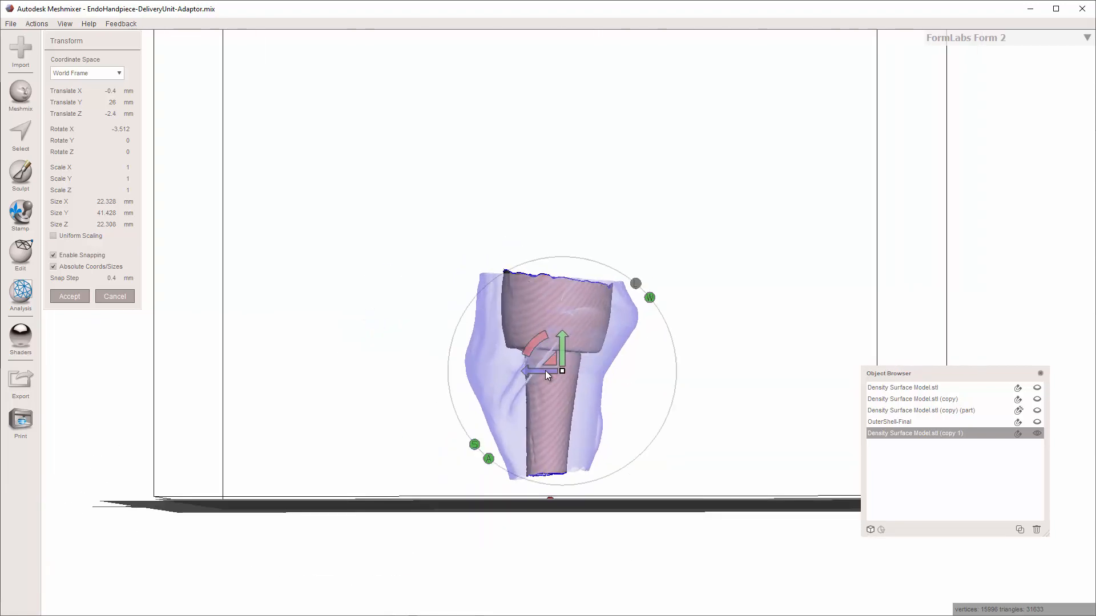
right_drag(545, 371, 656, 343)
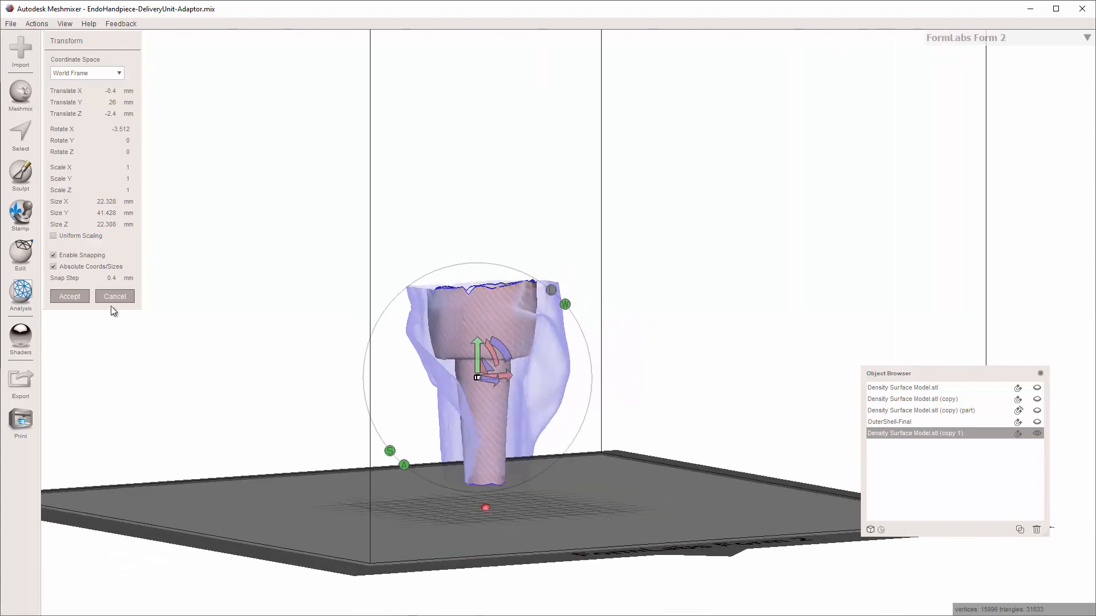
Step: Accept the transform of the duplicated inner mesh
click(72, 296)
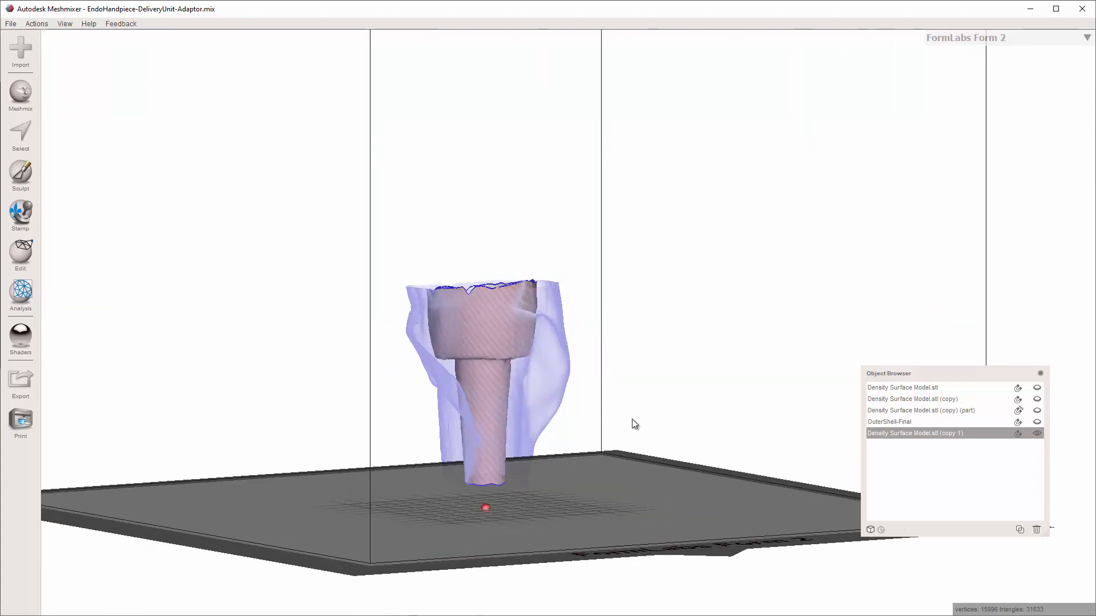
right_drag(631, 421, 571, 581)
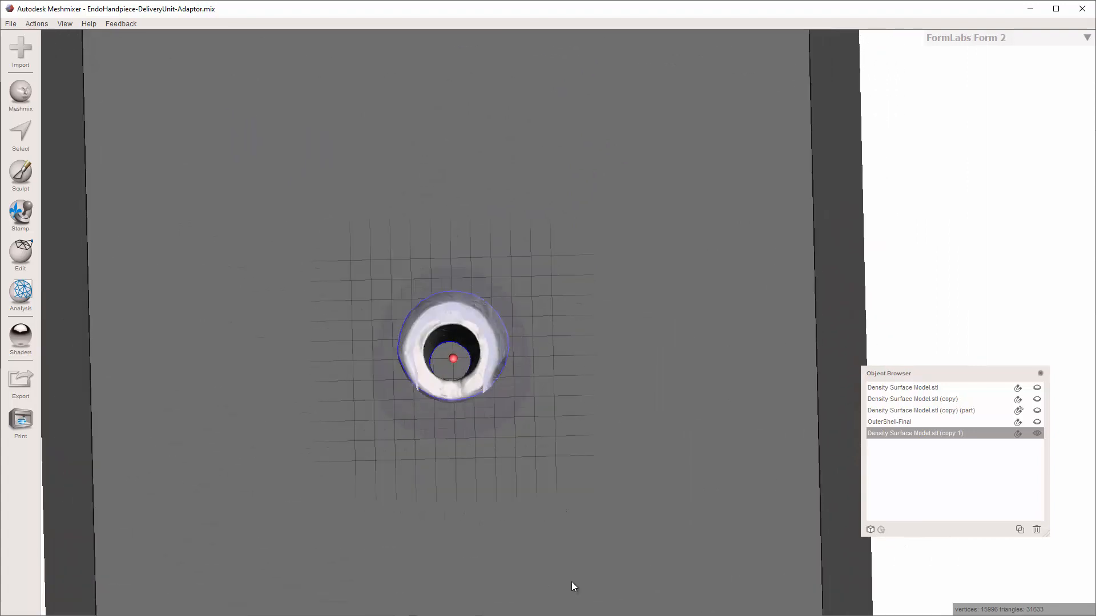
click(1037, 411)
double_click(965, 433)
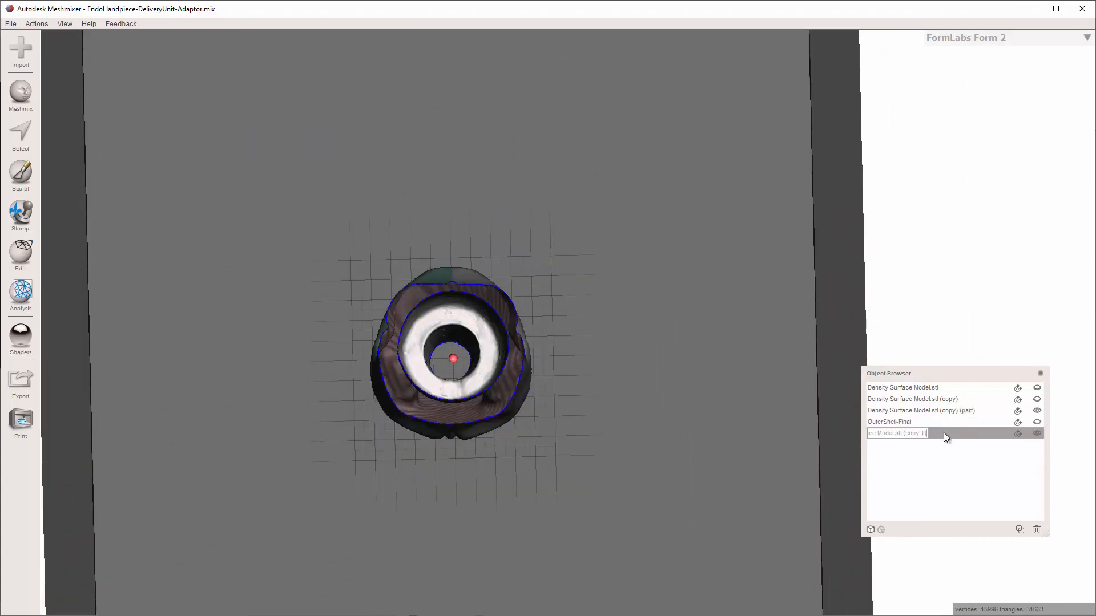
double_click(899, 434)
triple_click(901, 434)
click(899, 434)
click(913, 461)
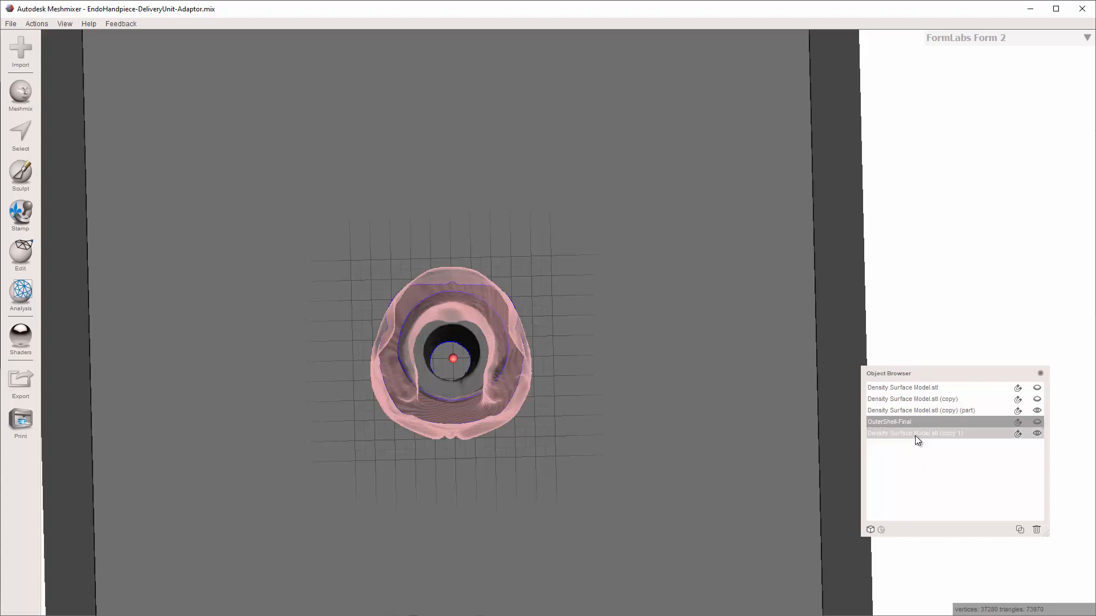
click(1037, 410)
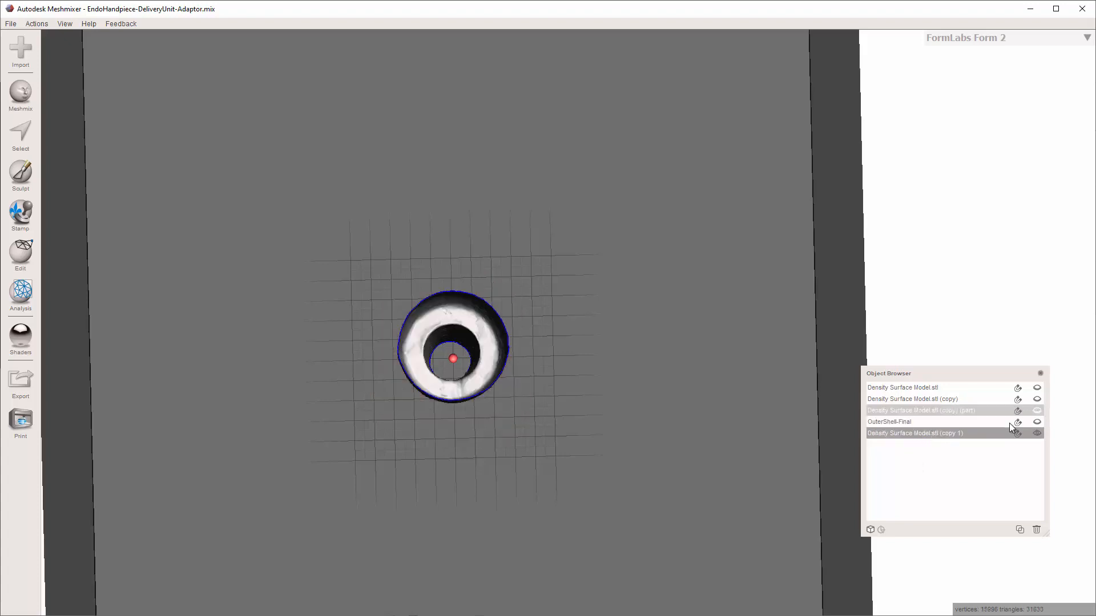
Step: Duplicate Density Surface Model.stl (copy 1), hide the source mesh and start transforming the new duplicate
click(1020, 531)
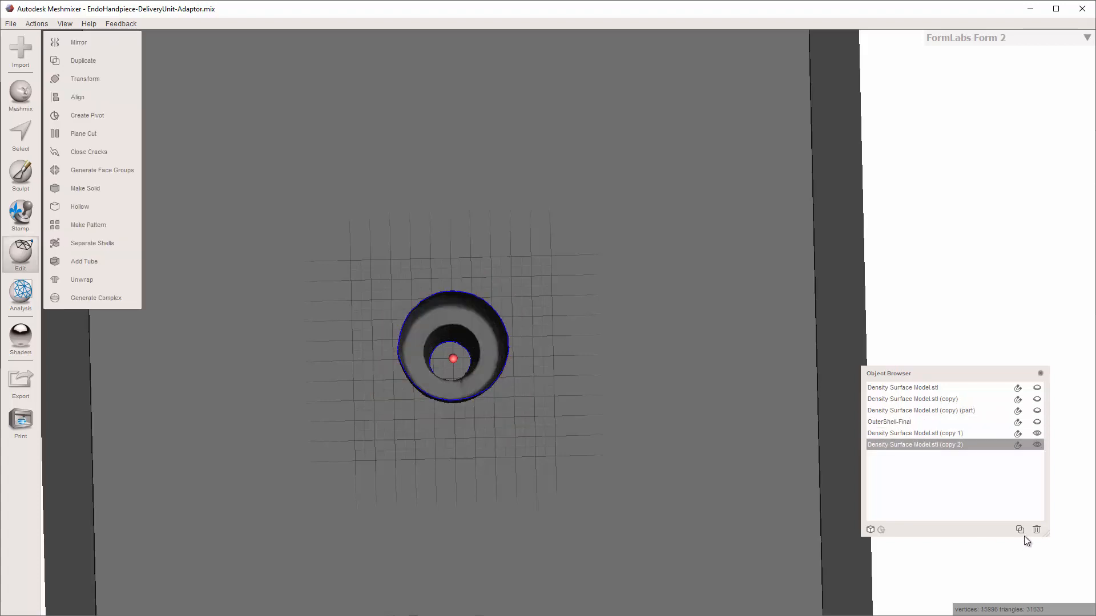
click(1037, 434)
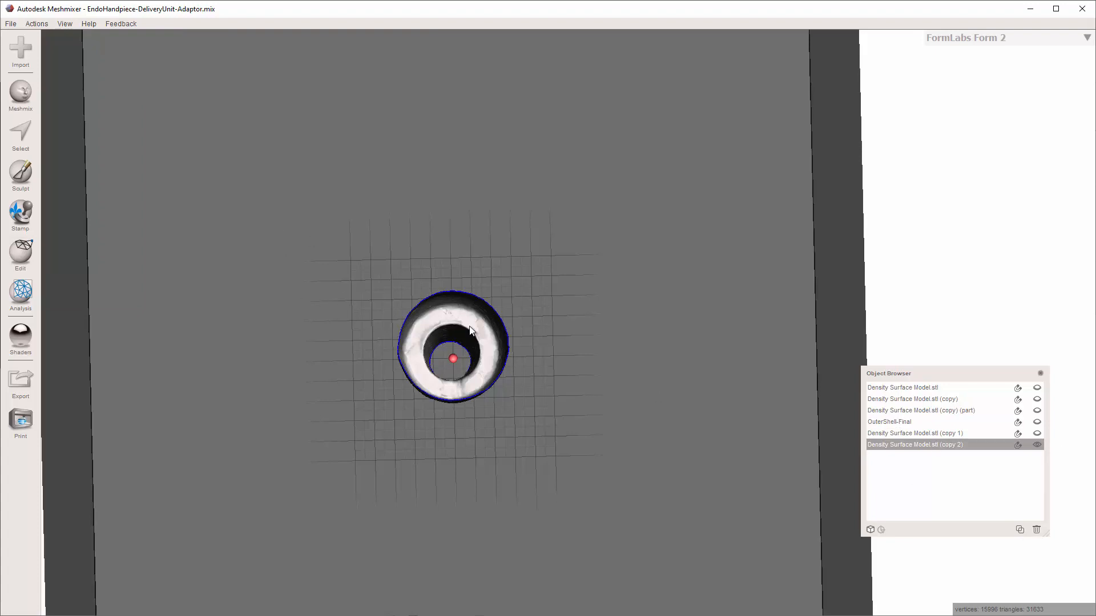
key(t)
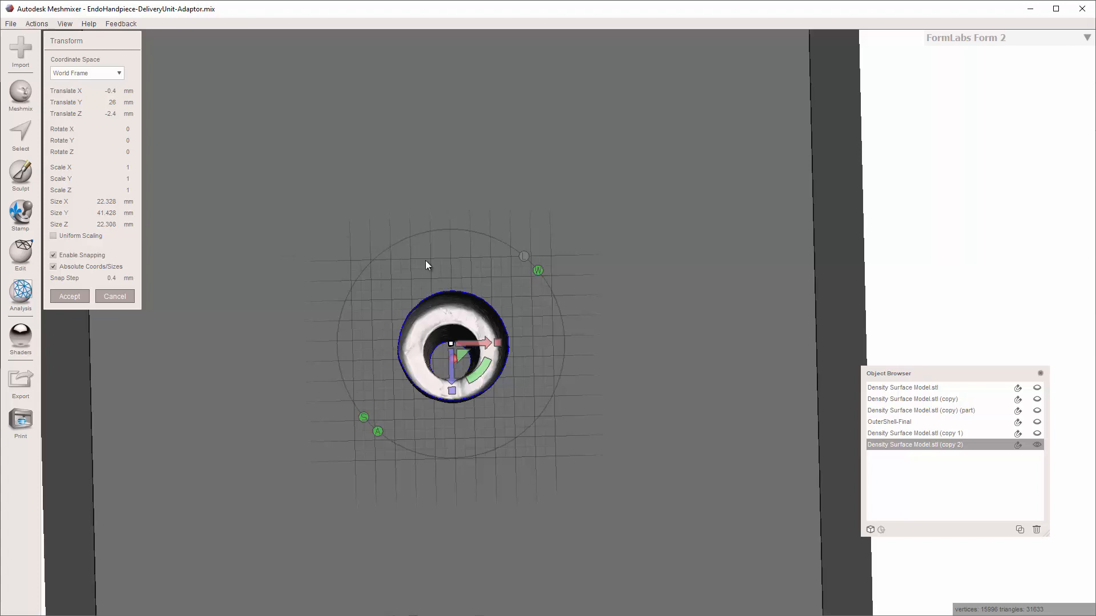
Step: Switch to Calculator and compute 1 divided by 22 to work out the enlargement factor
key(XF86Calculator)
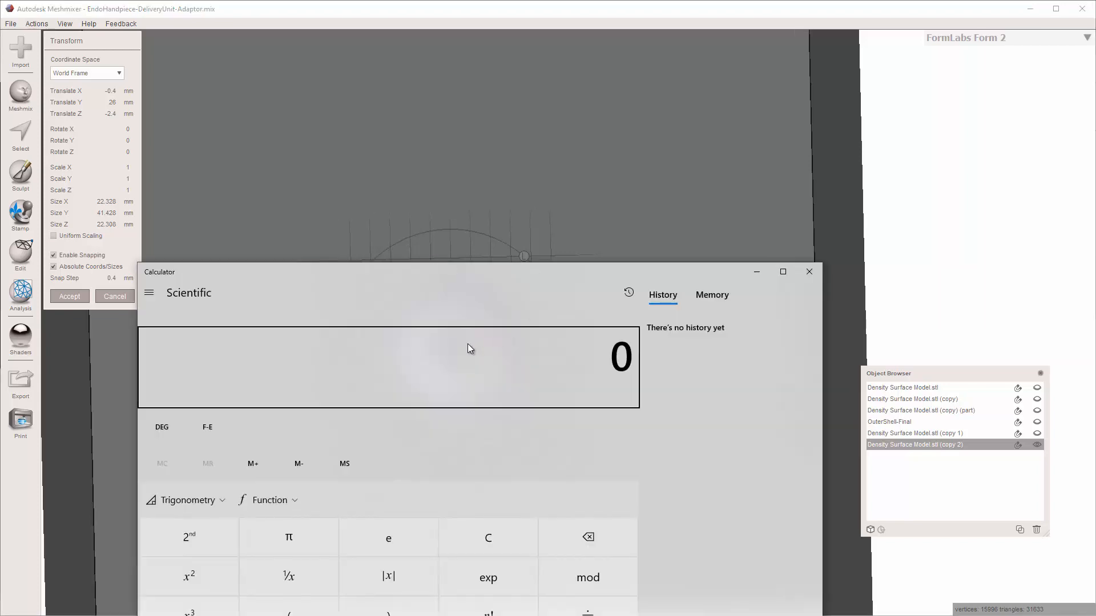
text(1)
key(slash)
text(22)
key(Return)
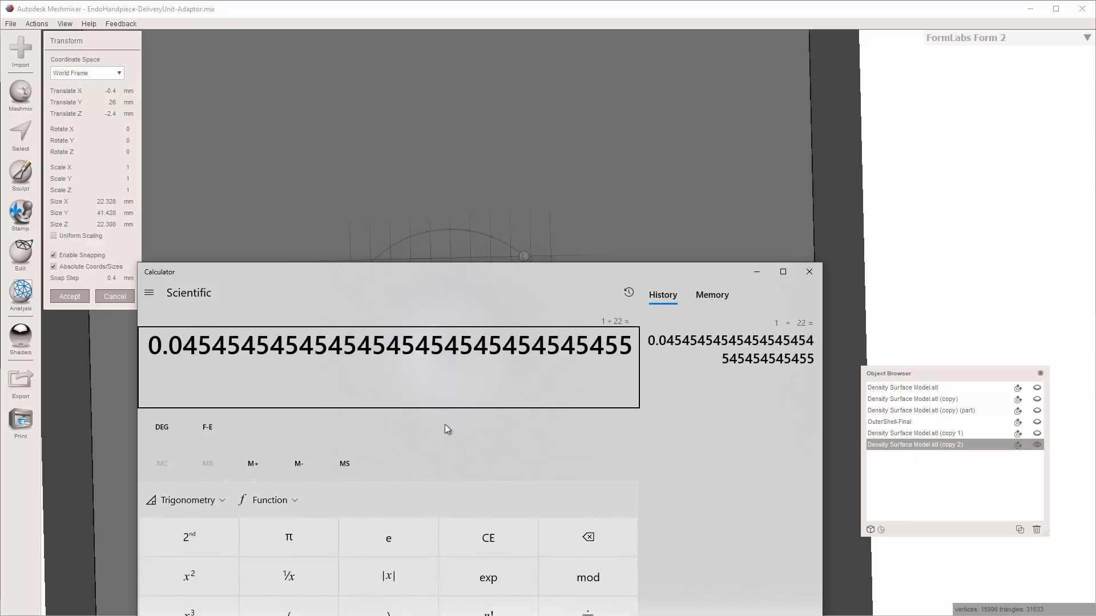
click(810, 271)
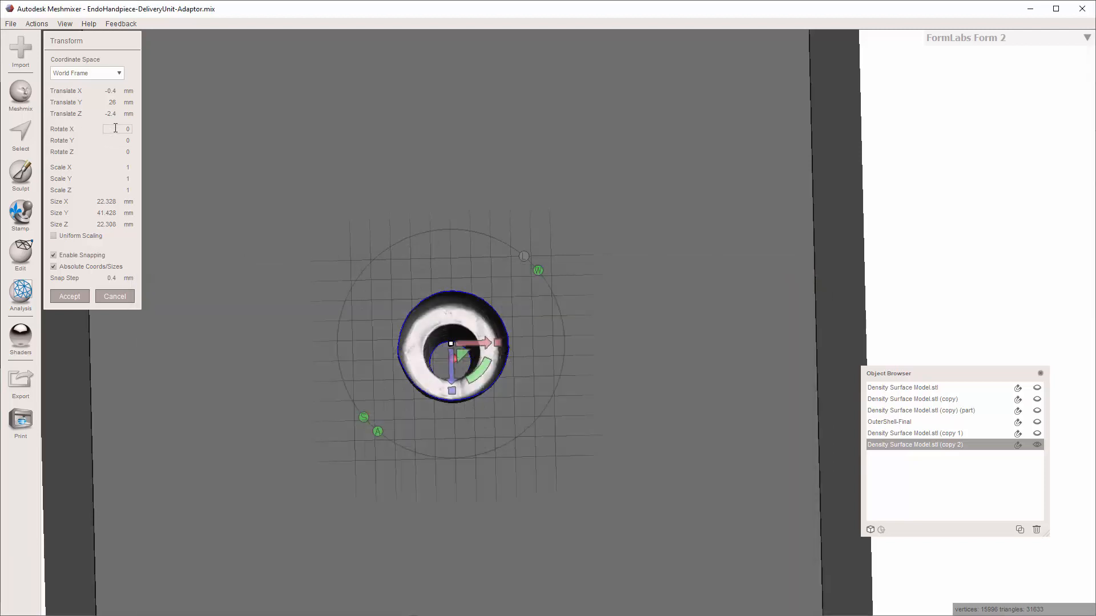
Step: Enable uniform scaling, scale Density Surface Model.stl (copy 2) by 1.045 and accept the transform
click(124, 167)
key(BackSpace)
key(Return)
click(54, 235)
double_click(127, 168)
text(1)
key(Tab)
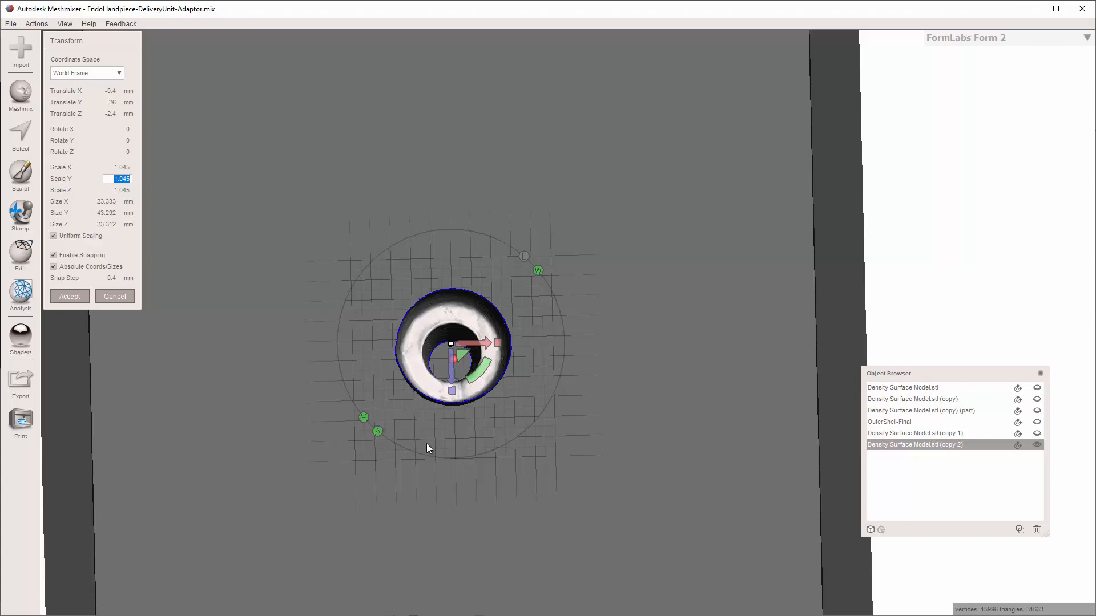
right_drag(429, 449, 432, 366)
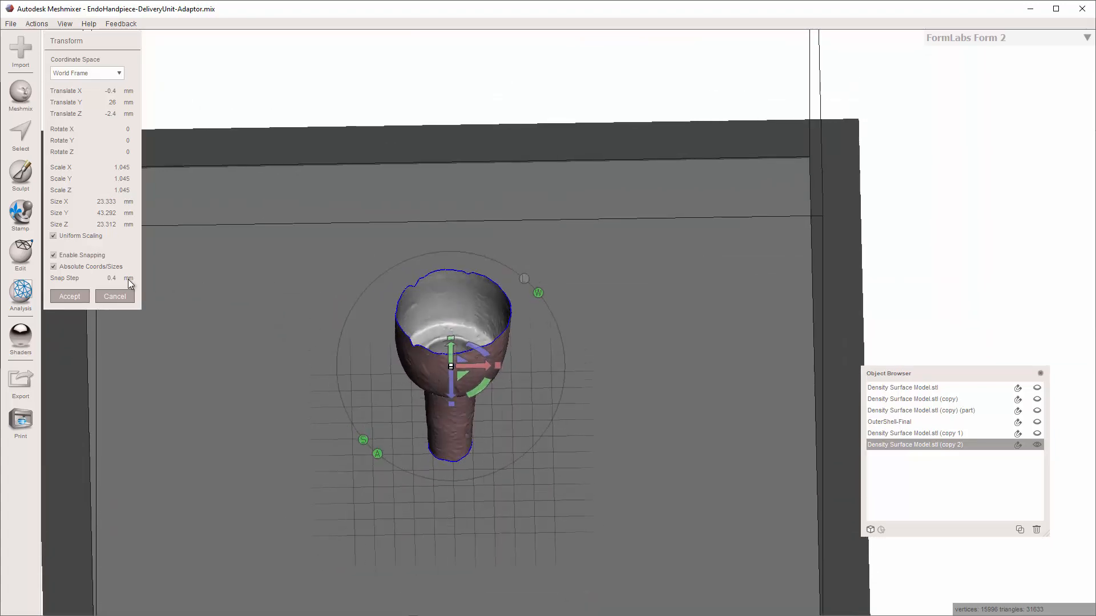
click(69, 296)
right_drag(576, 474, 582, 464)
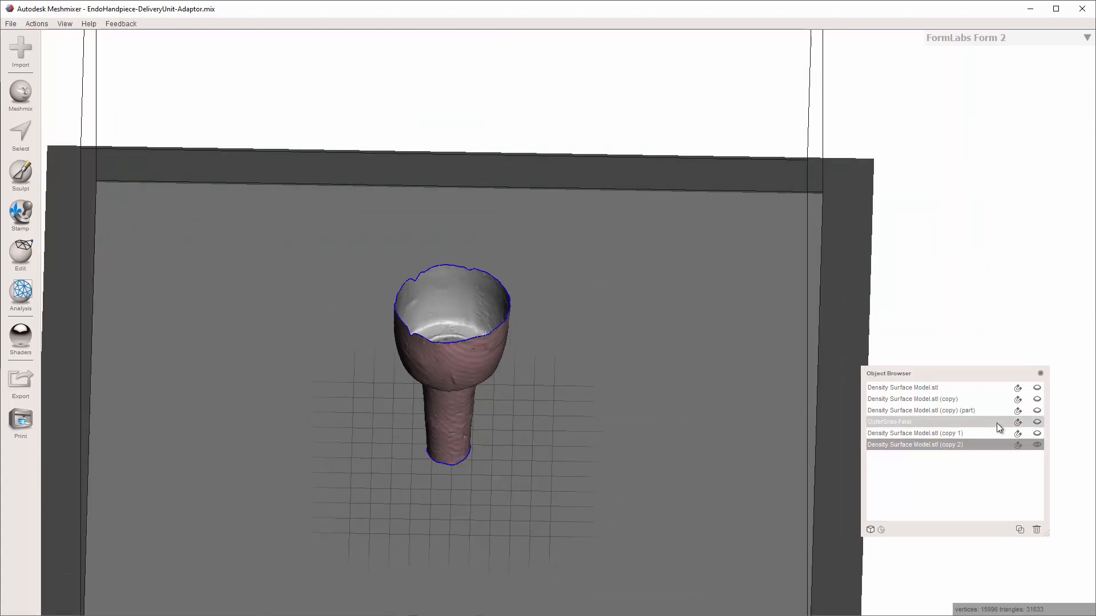
Step: Temporarily show Density Surface Model.stl (copy 1) within the enlarged duplicate and examine the gap between their walls from several angles
click(1038, 433)
right_drag(680, 370, 606, 460)
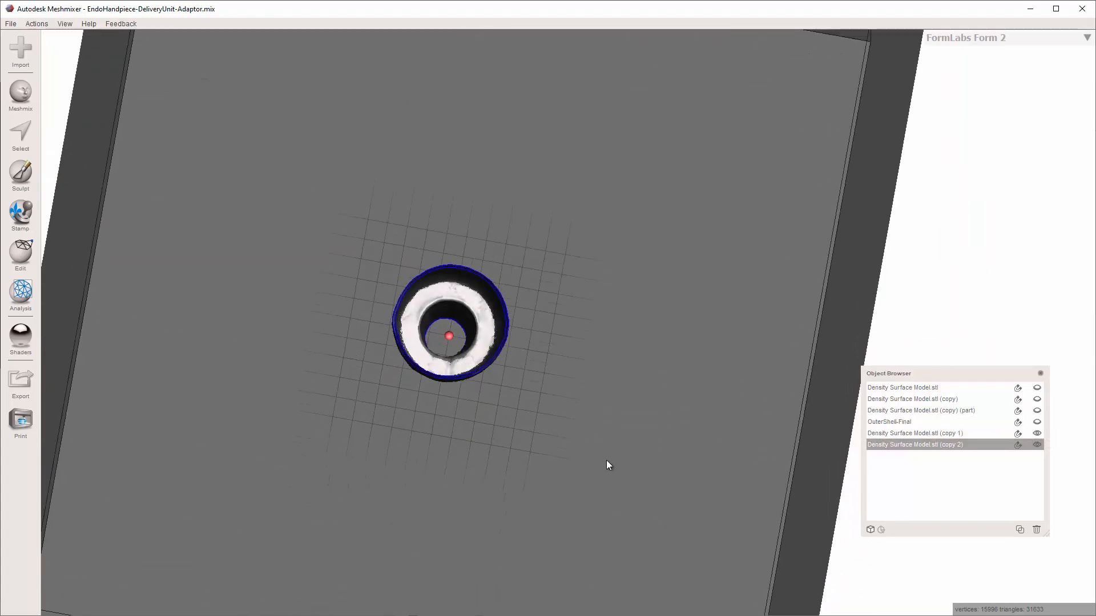
scroll(588, 450, up, 5)
middle_drag(495, 457, 567, 470)
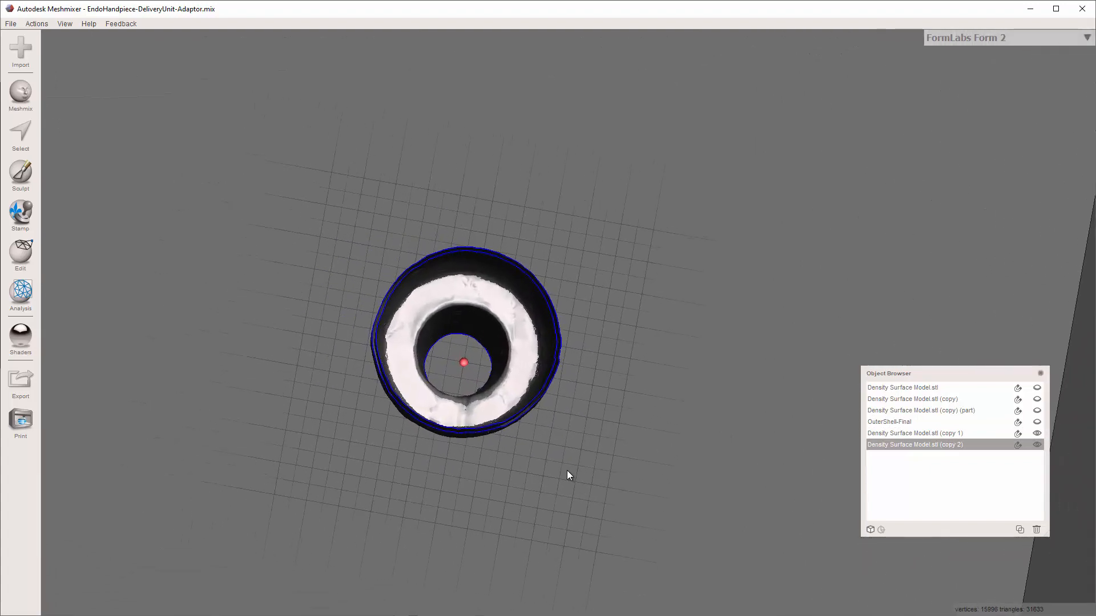
scroll(570, 474, up, 2)
scroll(570, 473, up, 2)
right_drag(569, 479, 714, 471)
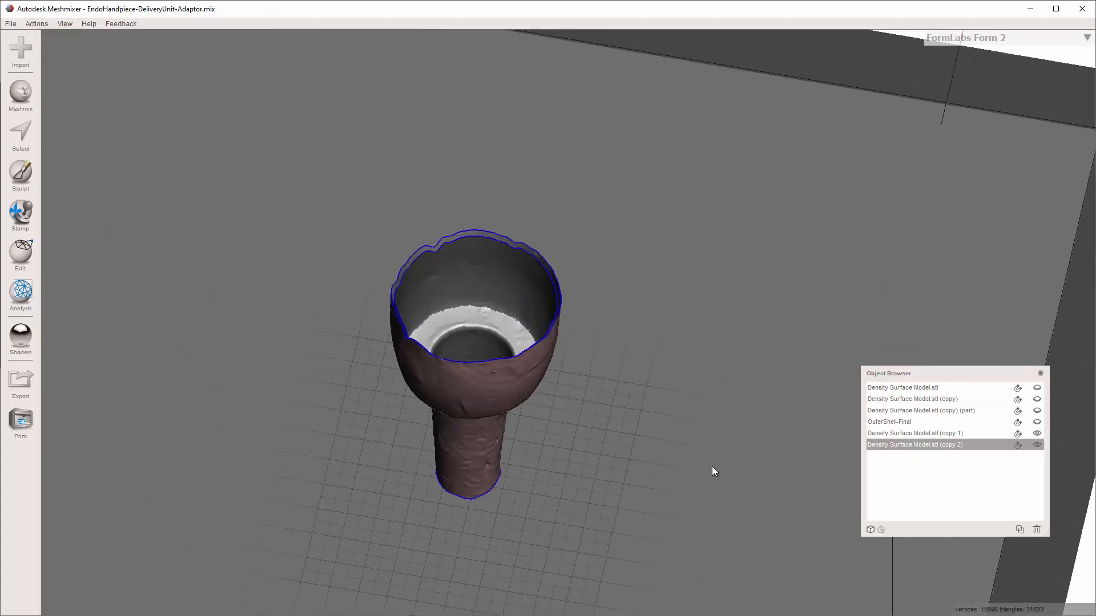
click(1037, 434)
right_drag(703, 413, 693, 434)
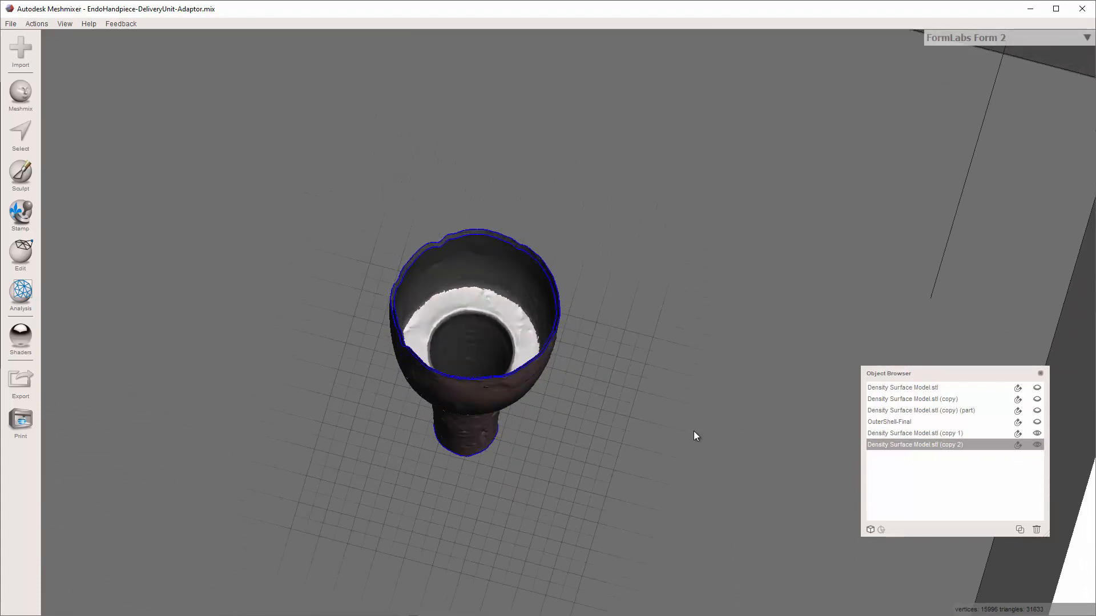
click(1037, 434)
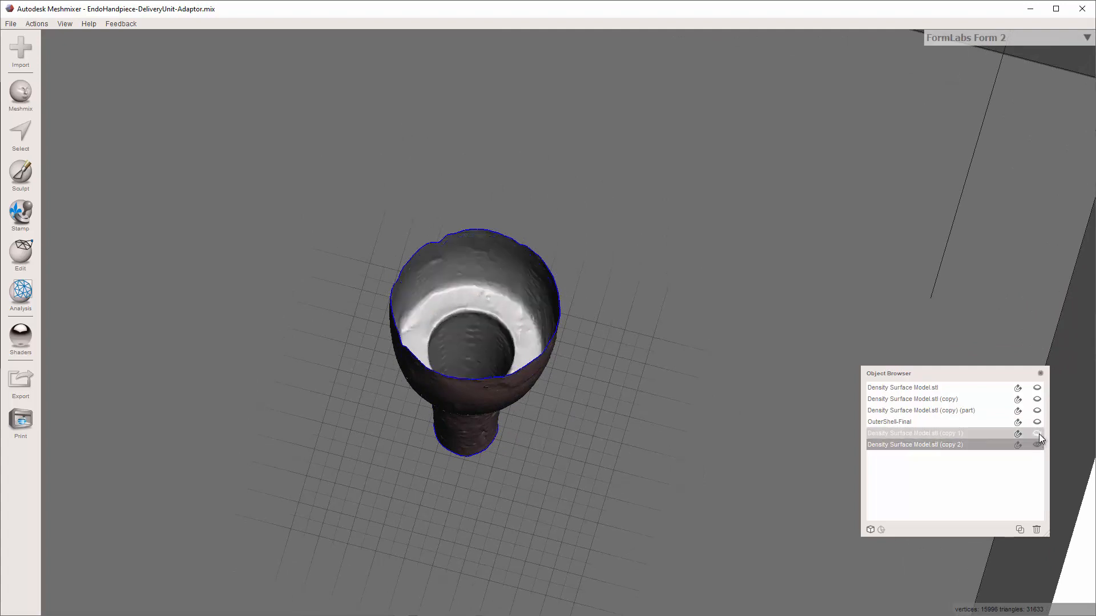
Step: Set the uniform scale of Density Surface Model.stl (copy 2) to 1.03 and accept the transform
key(ctrl+t)
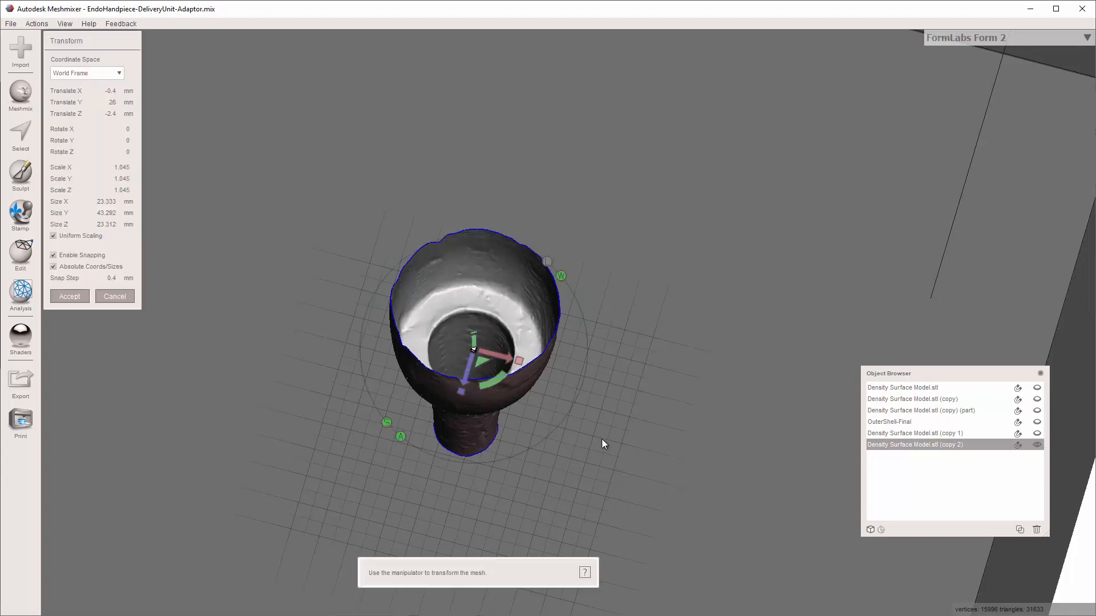
click(126, 167)
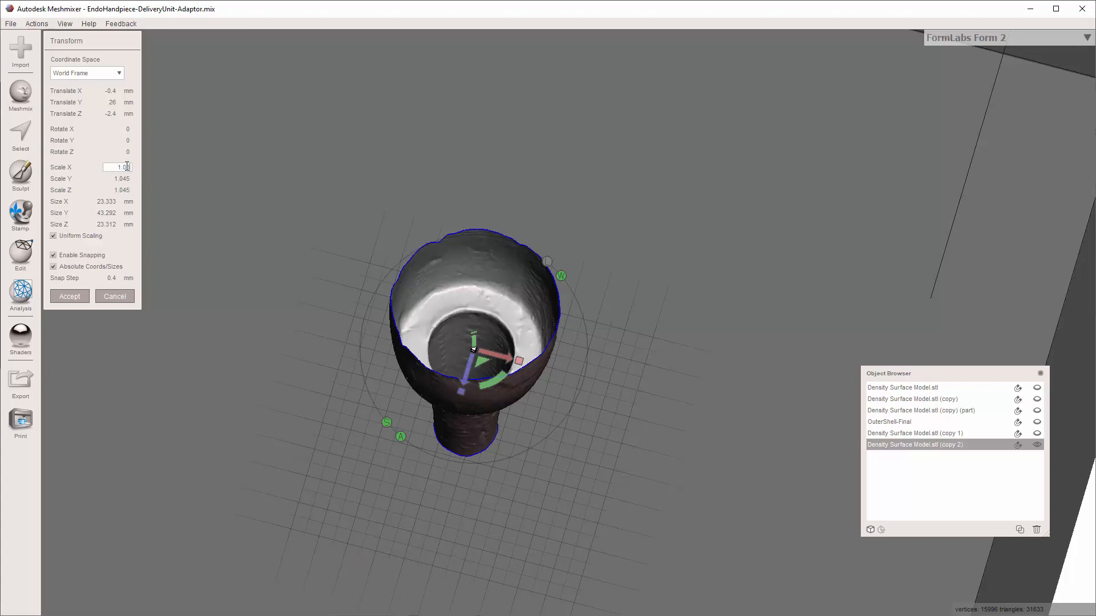
key(Tab)
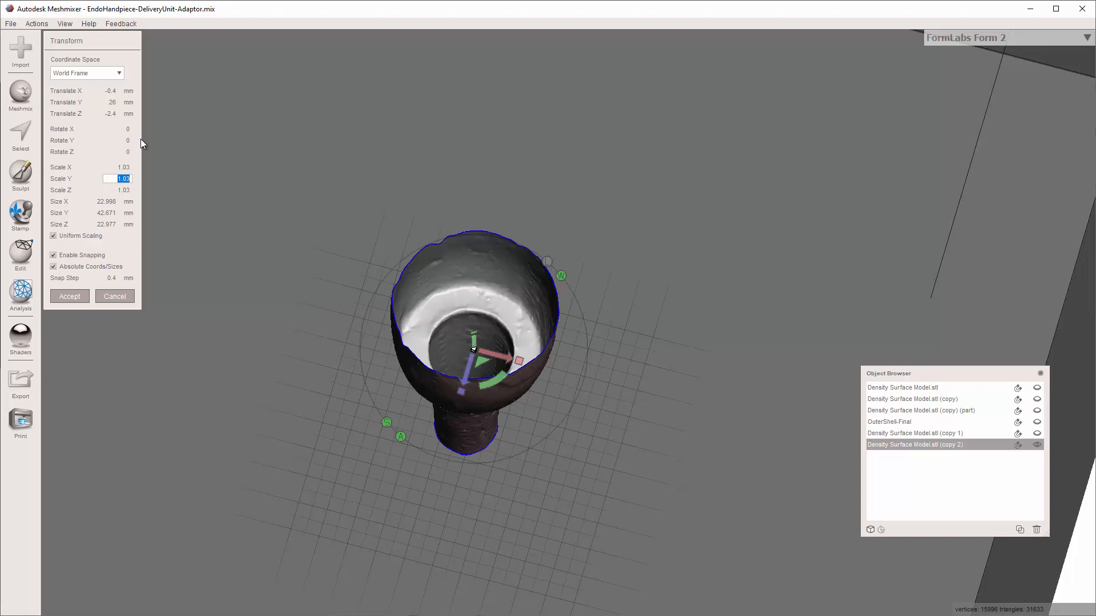
click(83, 299)
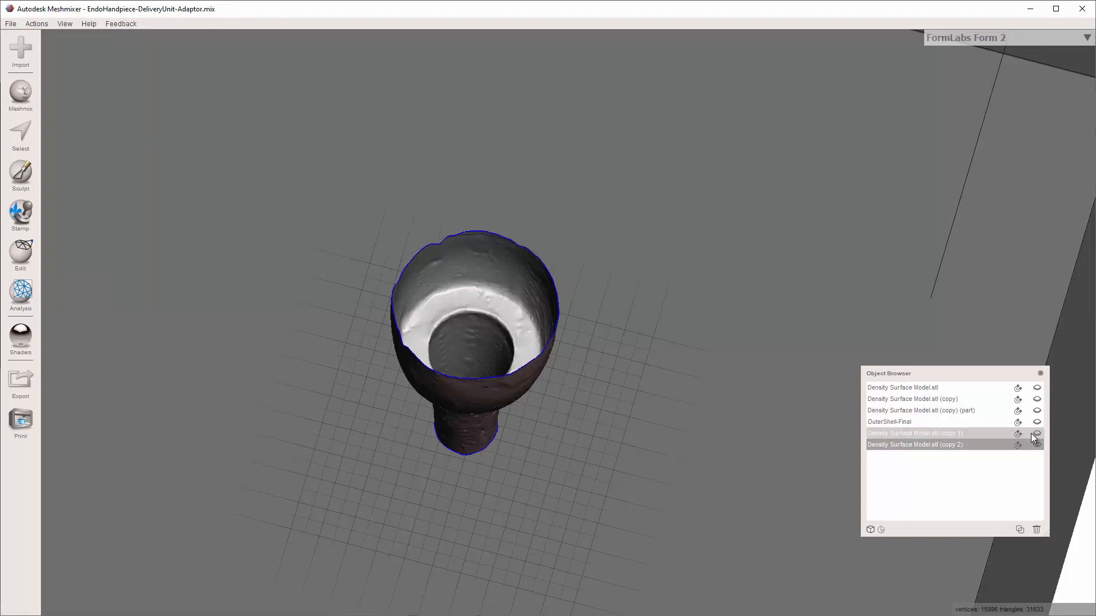
Step: Compare the rescaled duplicate's wall gap with Density Surface Model.stl (copy 1), leaving only the duplicate shown
right_drag(663, 370, 653, 516)
scroll(661, 403, up, 3)
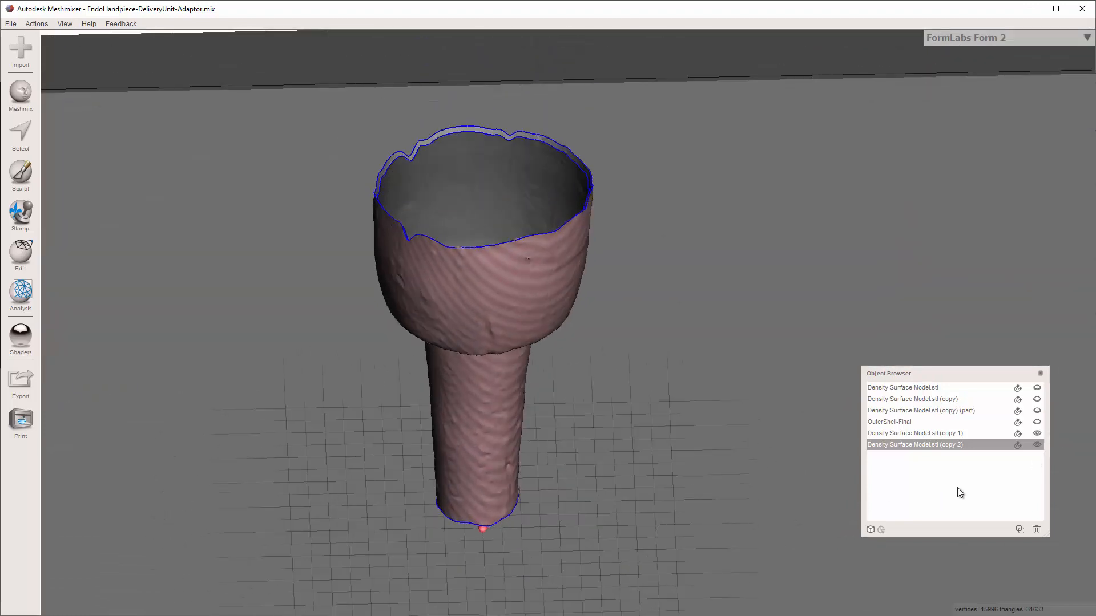
click(1039, 432)
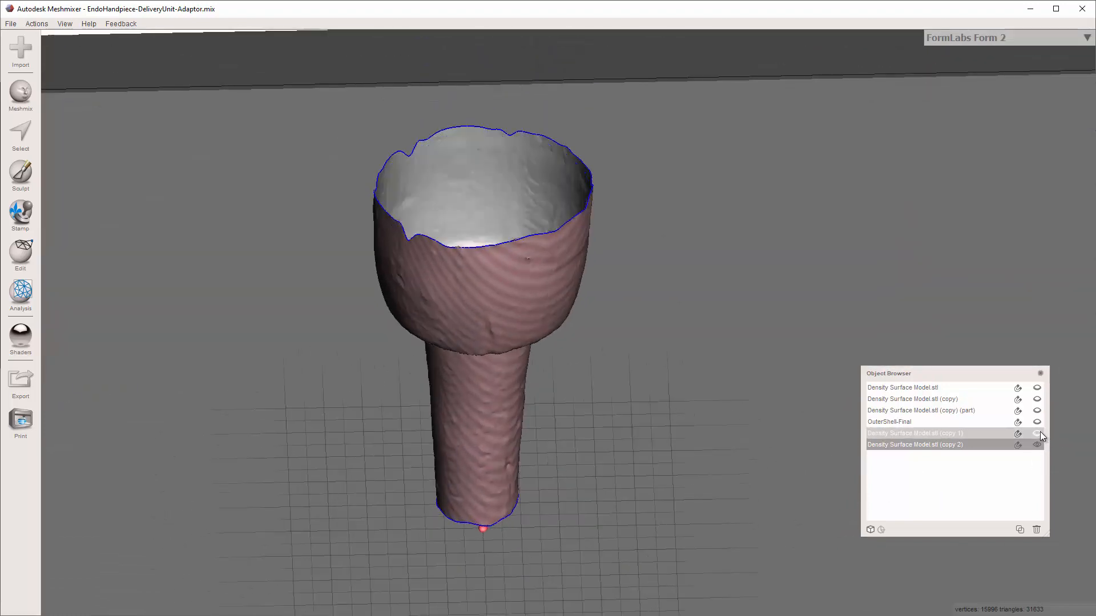
right_drag(603, 320, 606, 429)
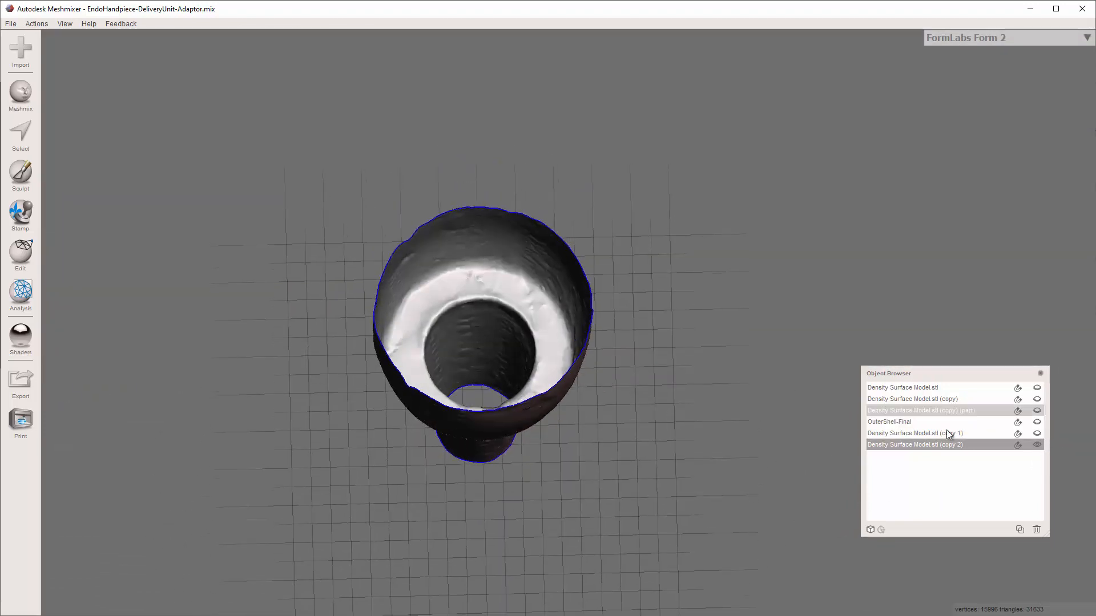
Step: Rename Density Surface Model.stl (copy 2) as InnerShell-Final
double_click(907, 445)
text(inn)
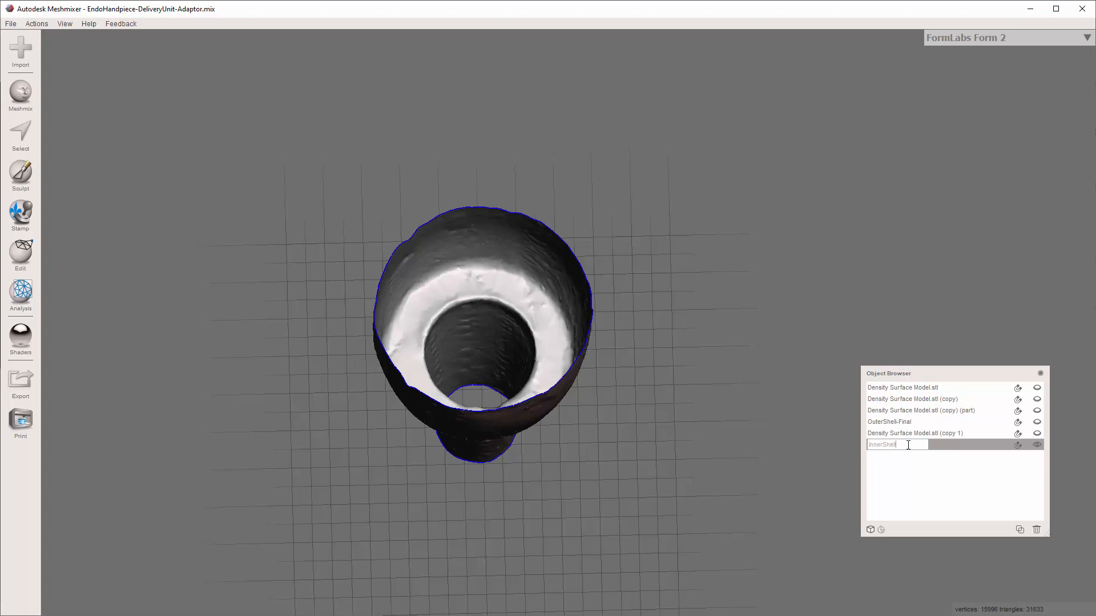
key(Return)
Step: Show OuterShell-Final, duplicate it together with InnerShell-Final, and hide both originals
shift+click(979, 422)
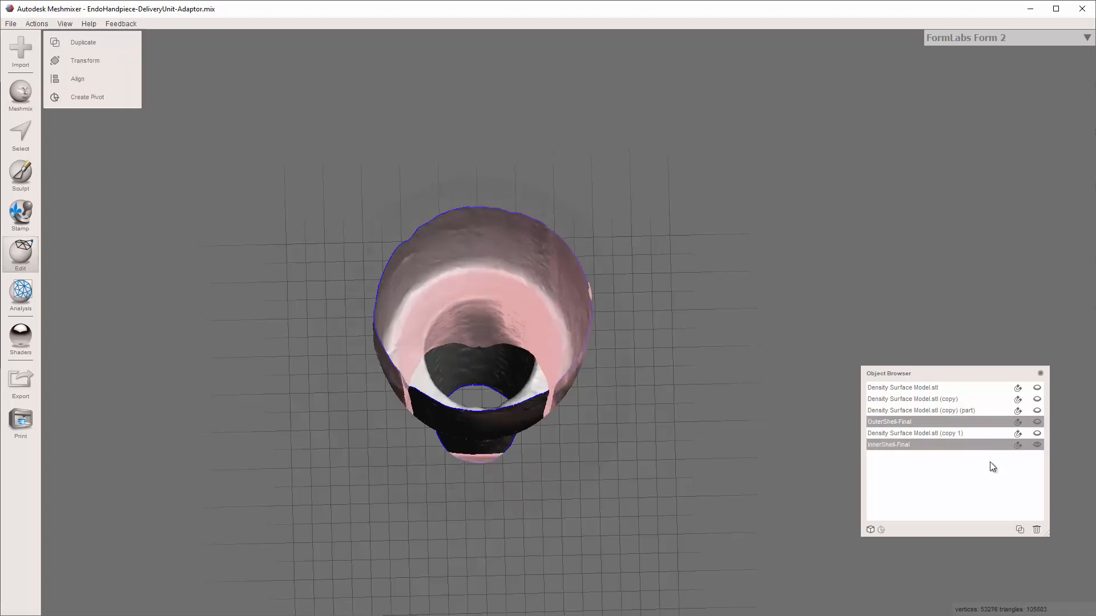
click(1037, 422)
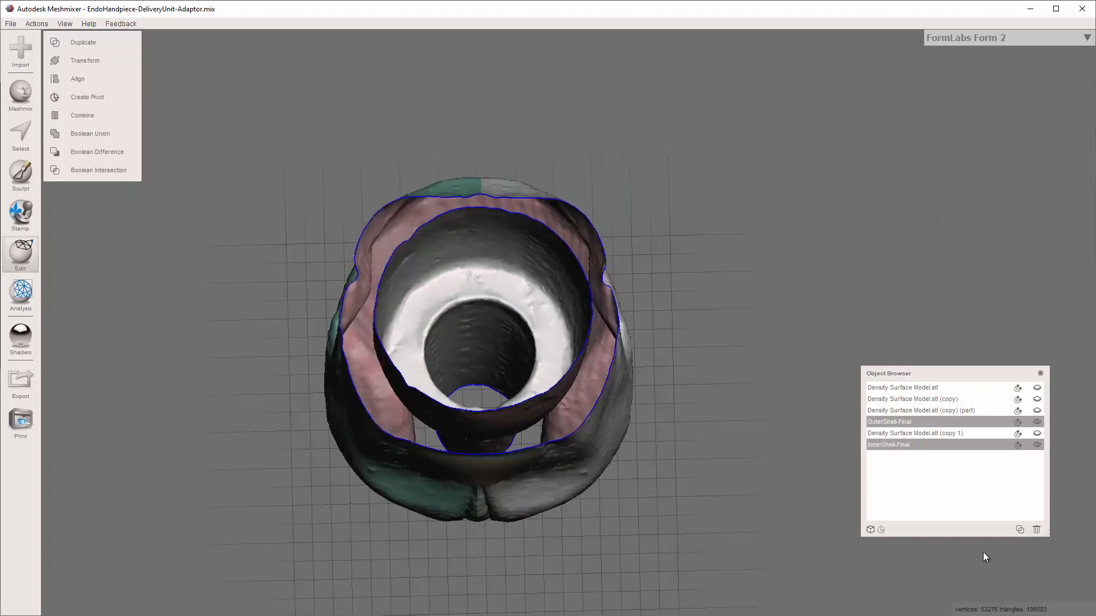
click(1020, 530)
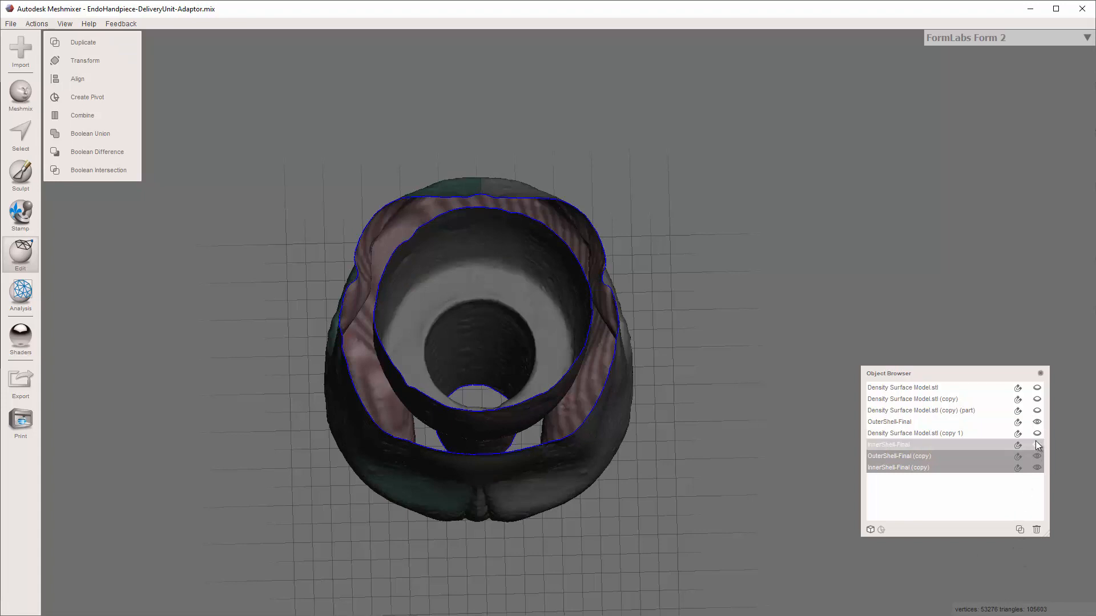
click(1039, 423)
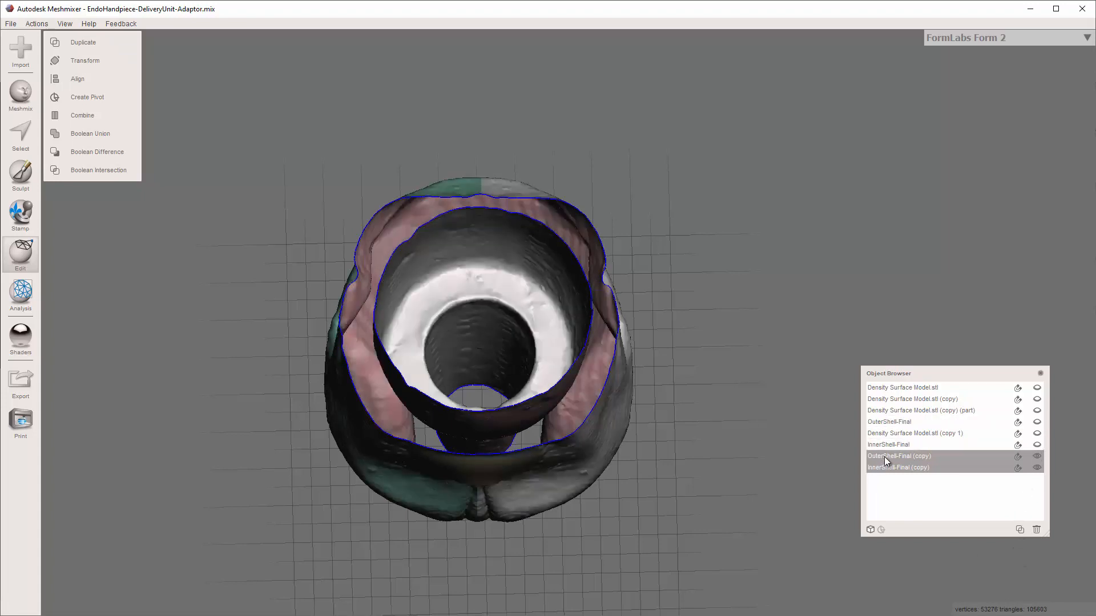
Step: Combine OuterShell-Final (copy) and InnerShell-Final (copy) into a single mesh
right_drag(699, 508, 657, 419)
right_drag(630, 379, 630, 364)
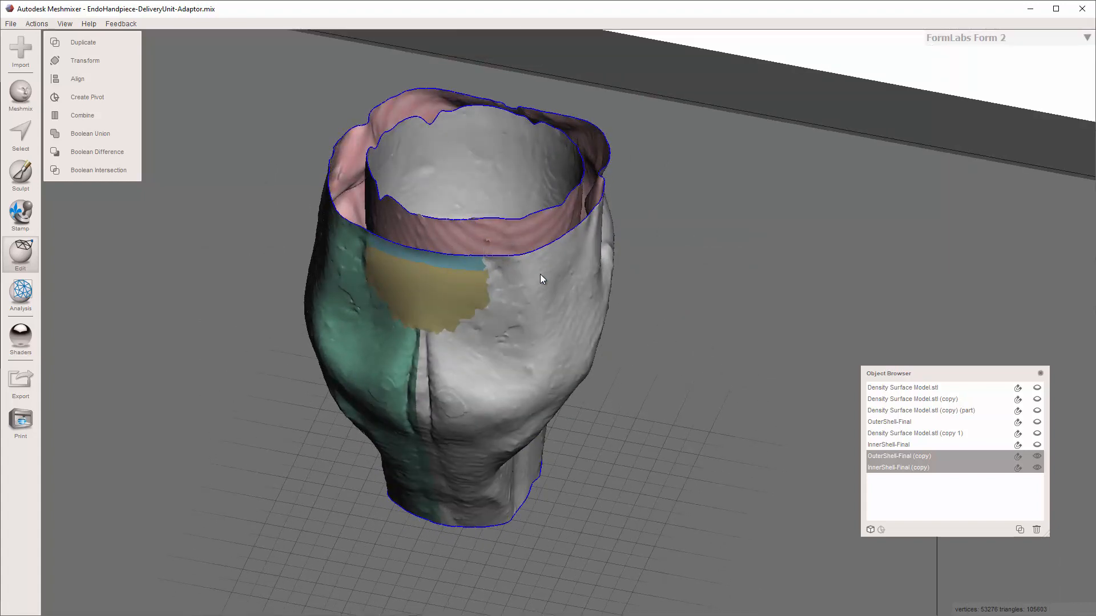
click(107, 118)
Step: Select the upper open boundaries of the outer and inner shells in OuterShell-Final (copy) and join them into a closed rim
right_drag(701, 284, 667, 304)
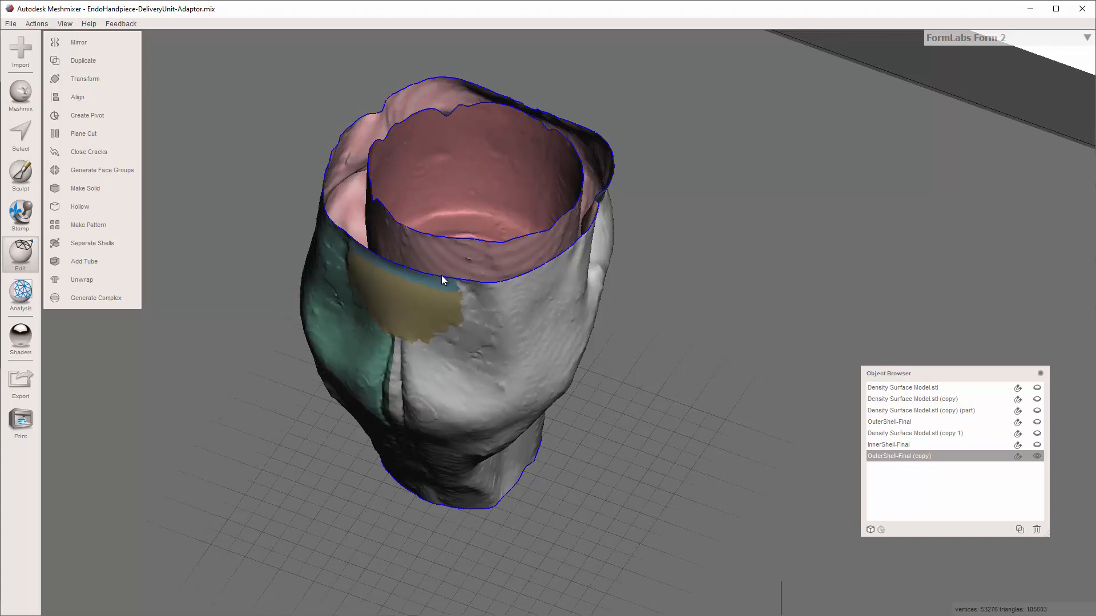
right_drag(507, 288, 506, 256)
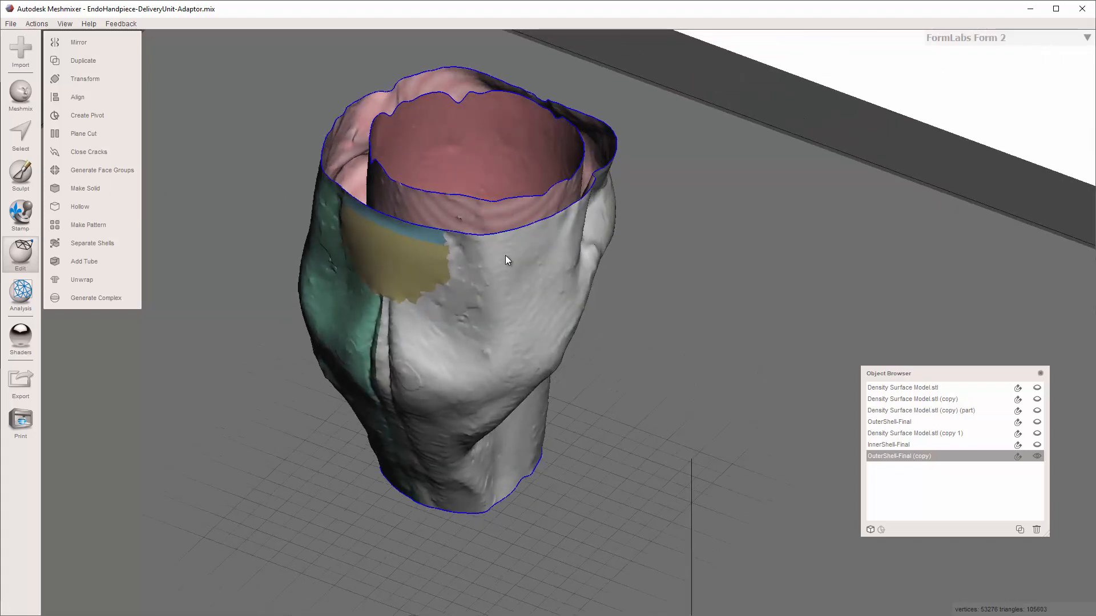
key(s)
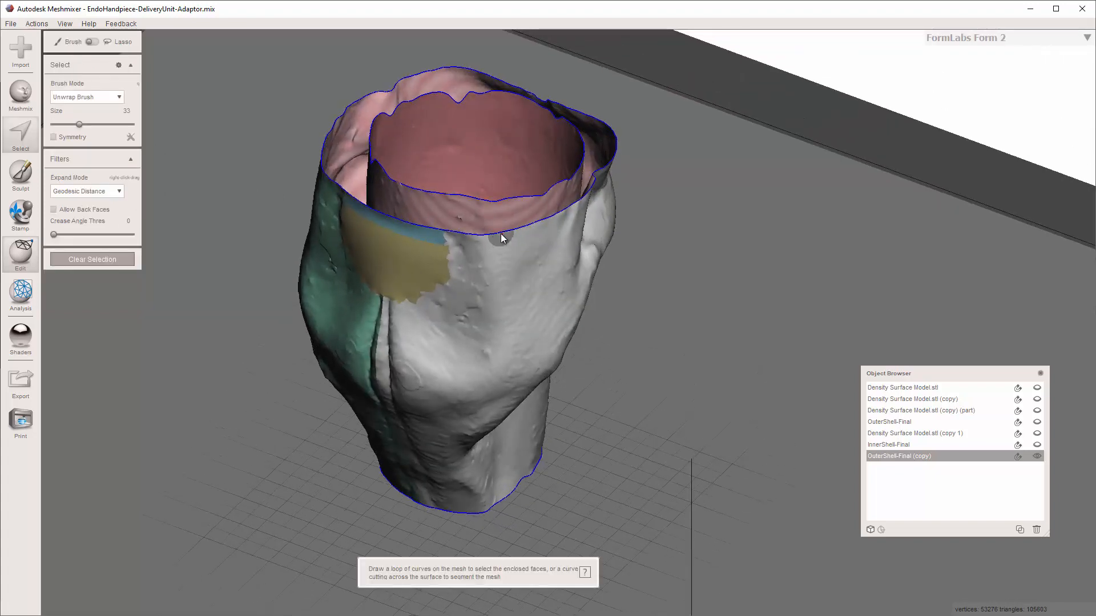
click(501, 234)
right_drag(497, 229, 622, 231)
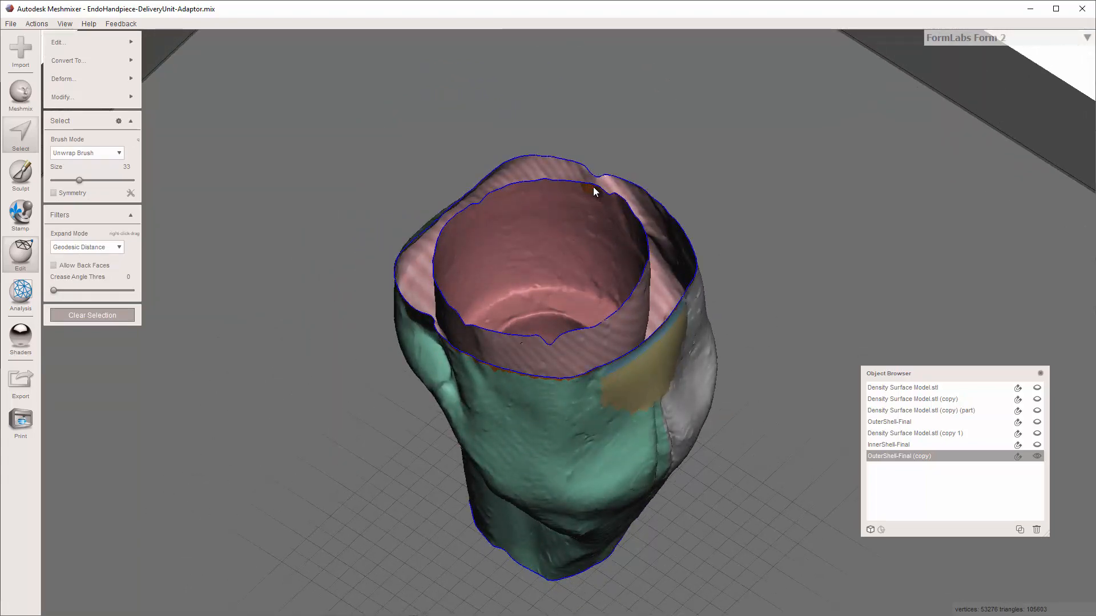
right_drag(597, 188, 546, 197)
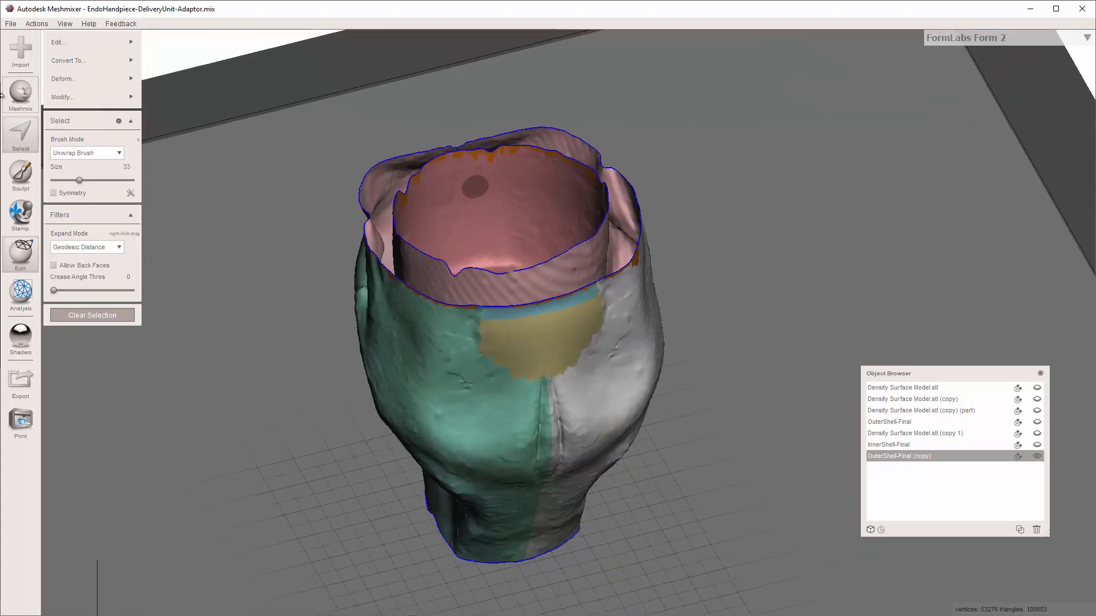
click(107, 40)
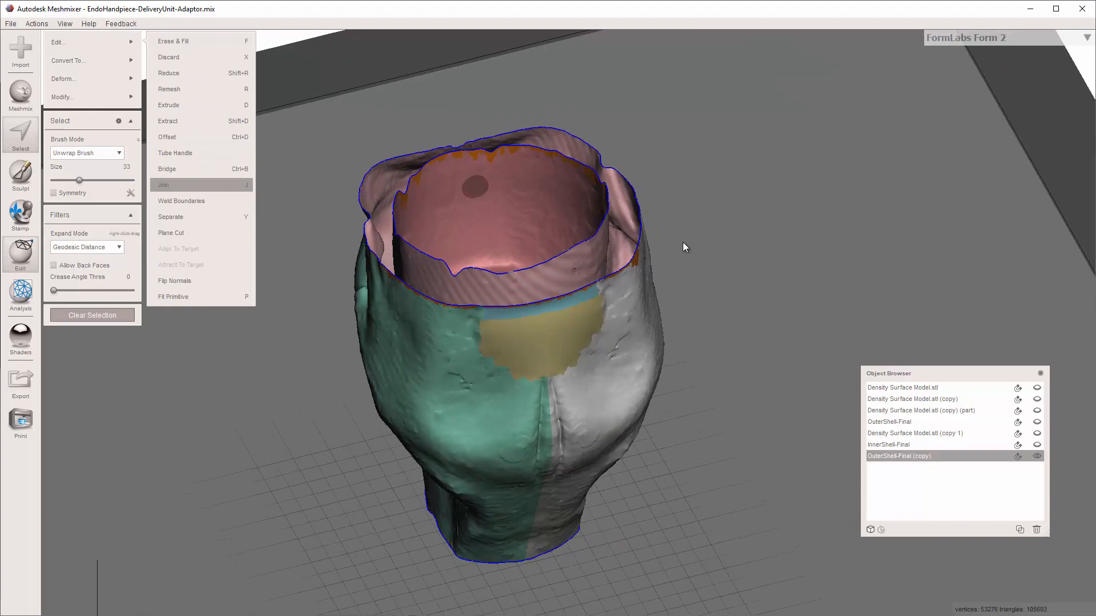
key(j)
right_drag(683, 243, 431, 198)
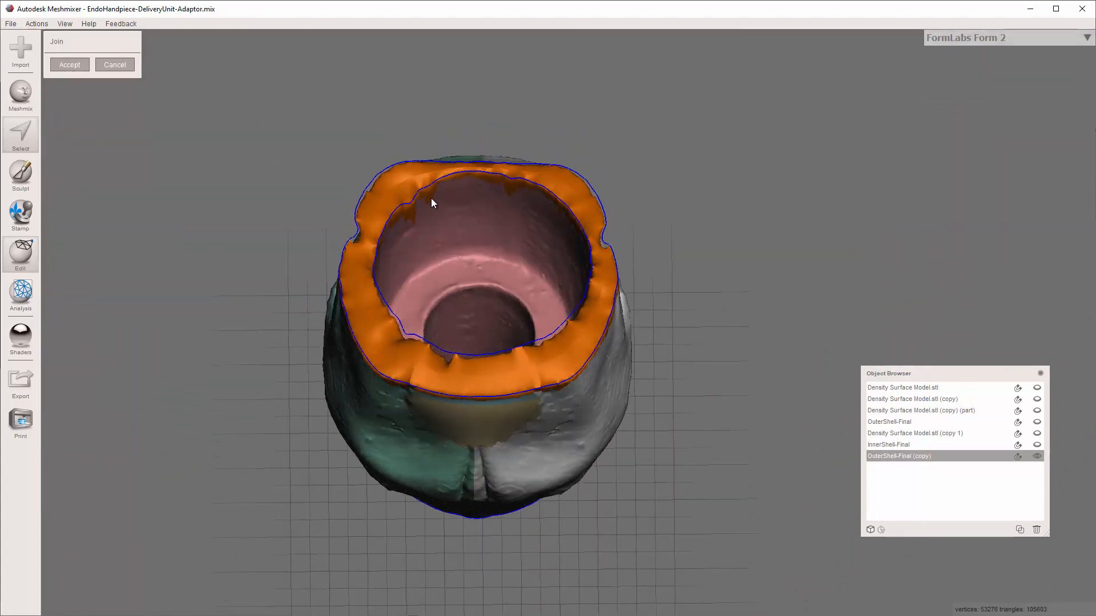
click(69, 64)
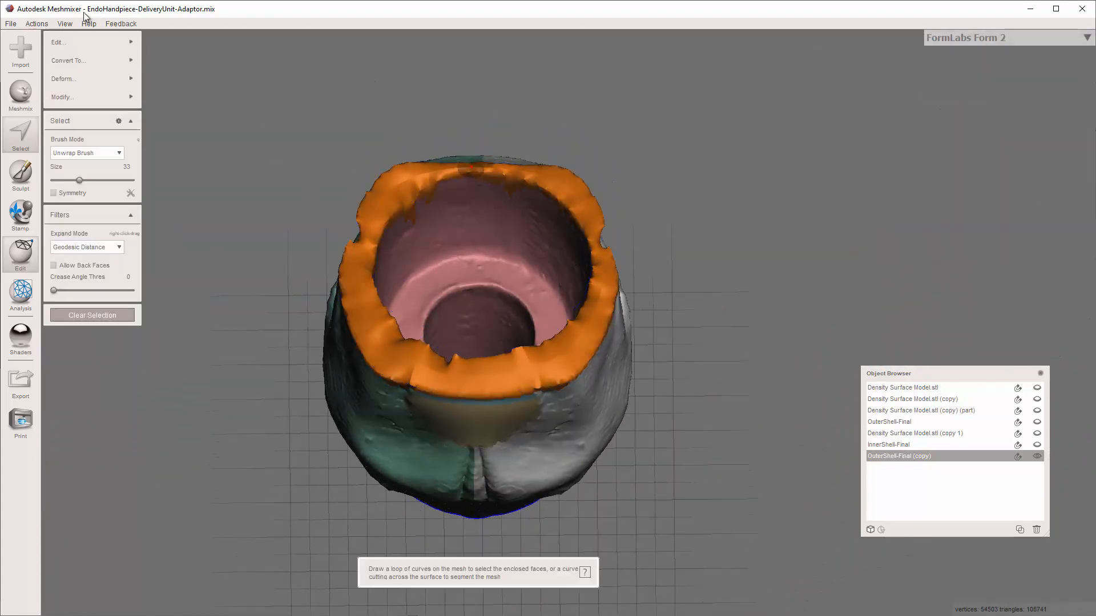
Step: Save the project file and clear the face selection on the joined rim
click(11, 24)
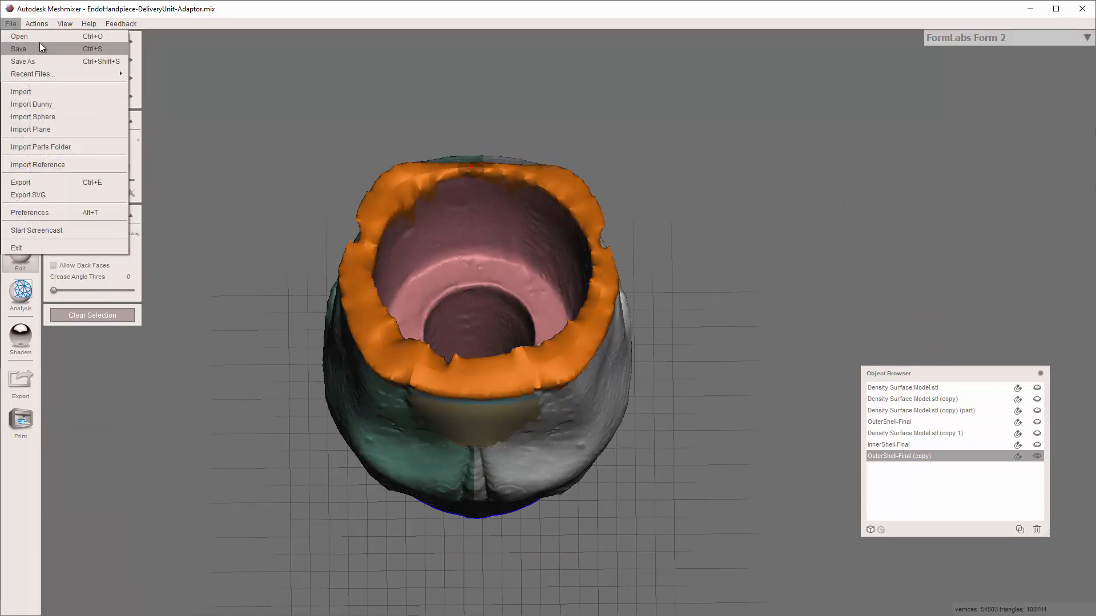
click(40, 46)
right_drag(696, 224, 704, 161)
key(Escape)
Step: Hide the printer bed so the lower end of the model can be viewed from below
right_drag(693, 360, 577, 297)
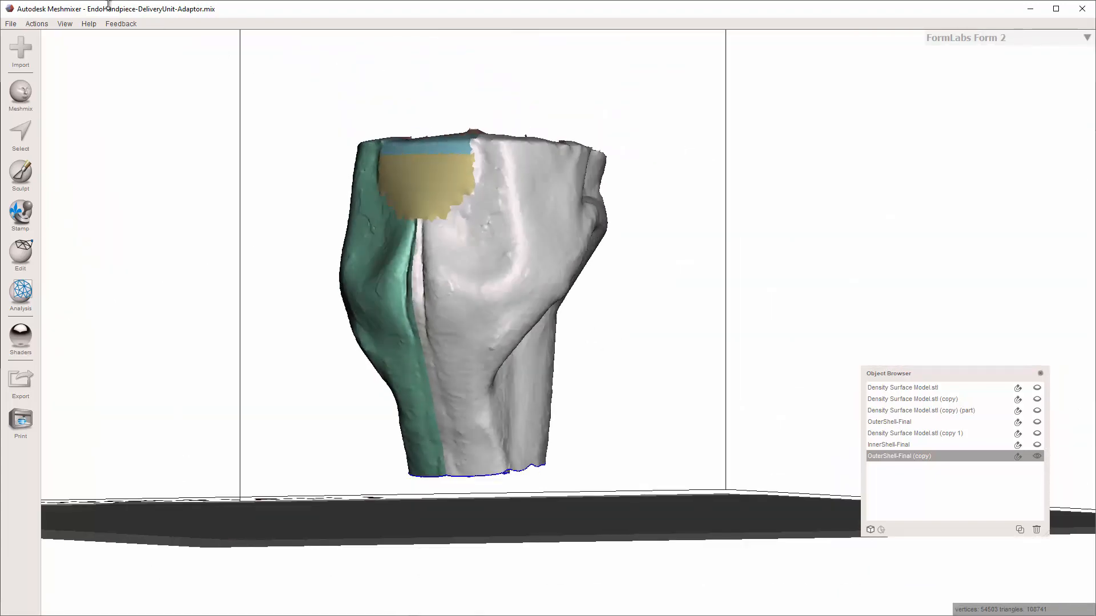
click(66, 24)
click(79, 166)
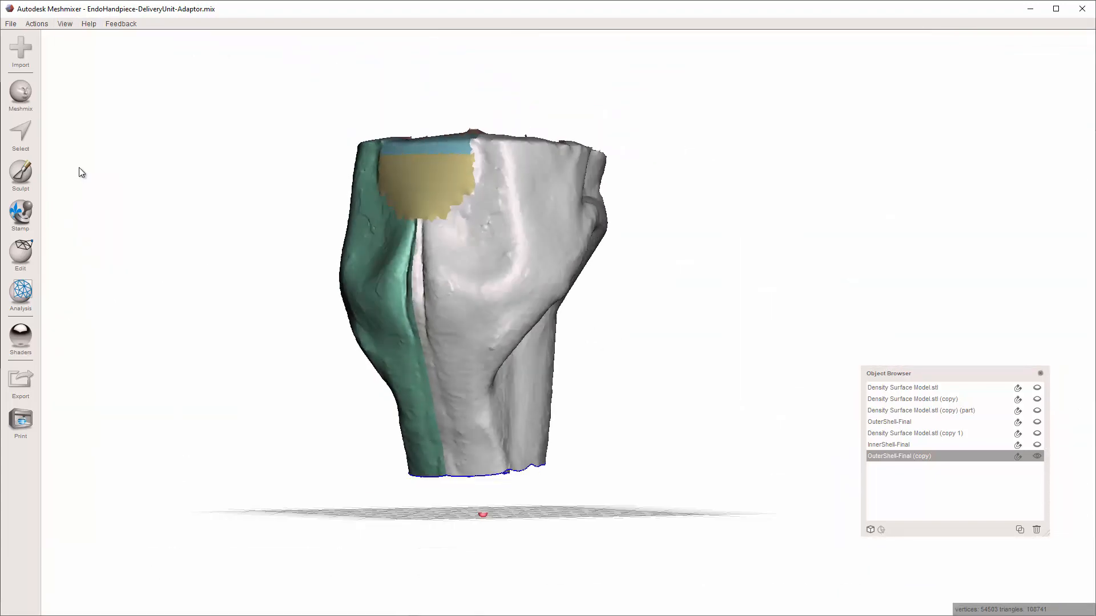
Step: Select the outer and inner open boundaries at the model's lower end, join them, and clear the selection
right_drag(218, 316, 321, 232)
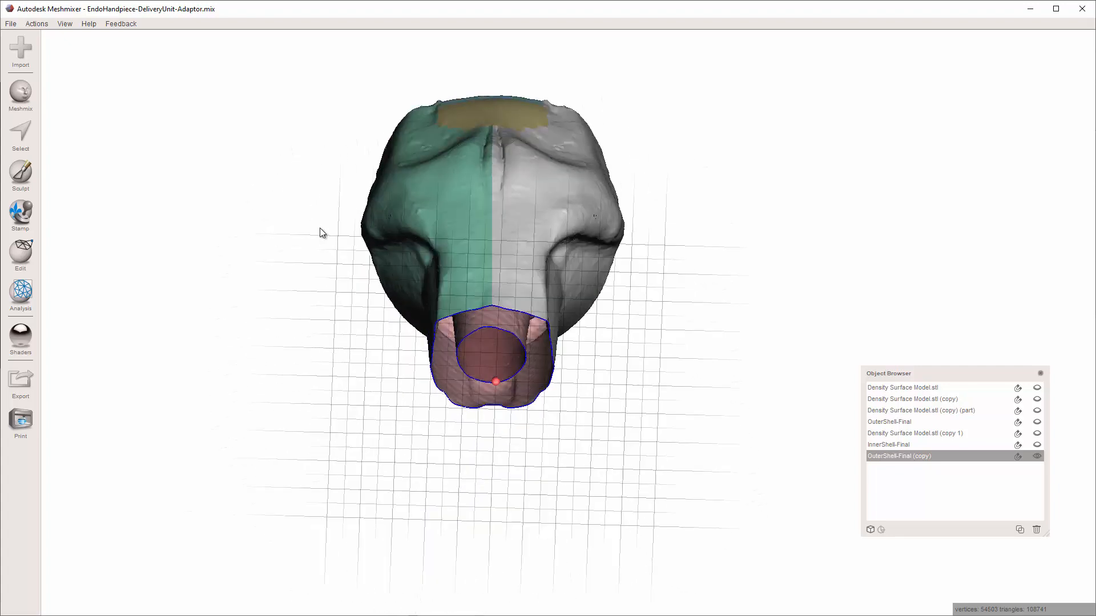
scroll(526, 316, up, 4)
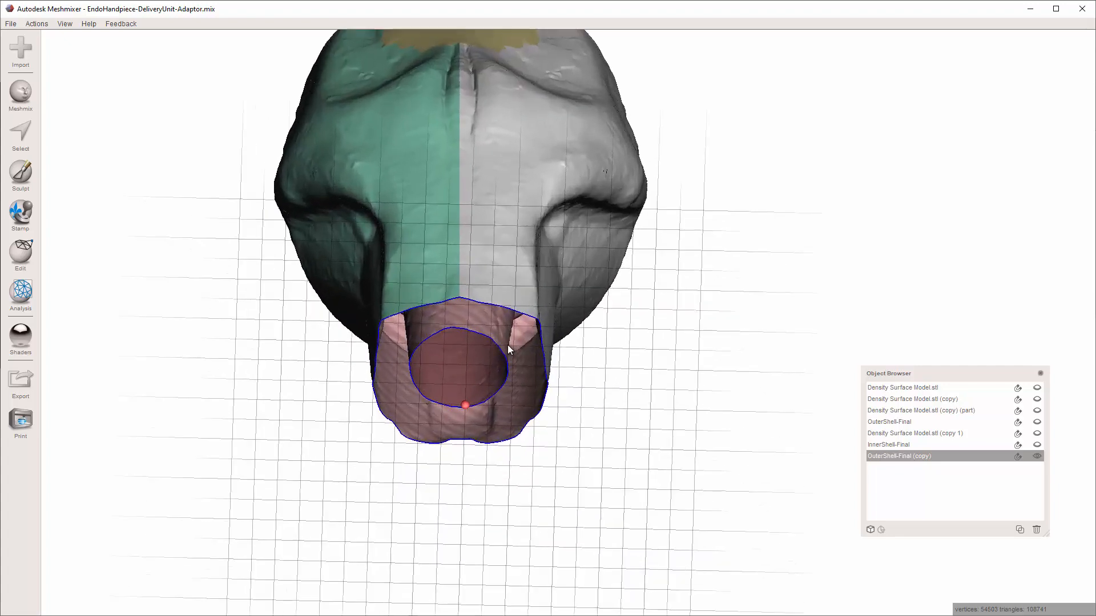
key(s)
right_drag(491, 303, 492, 407)
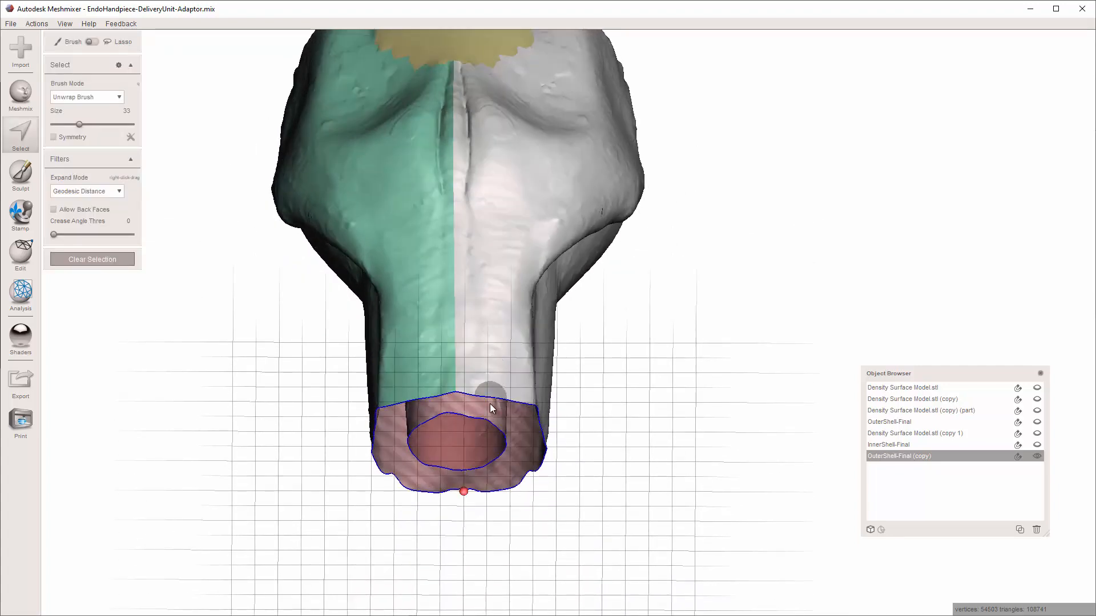
drag(492, 408, 491, 400)
mouse_move(493, 419)
right_down()
mouse_move(520, 369)
mouse_move(480, 418)
right_up()
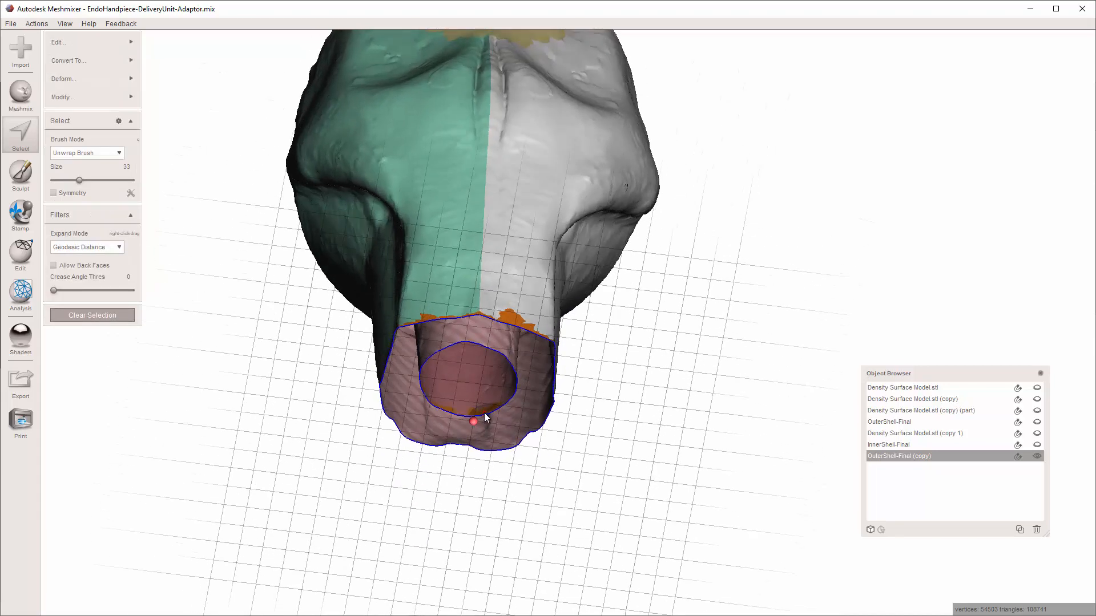
mouse_move(123, 42)
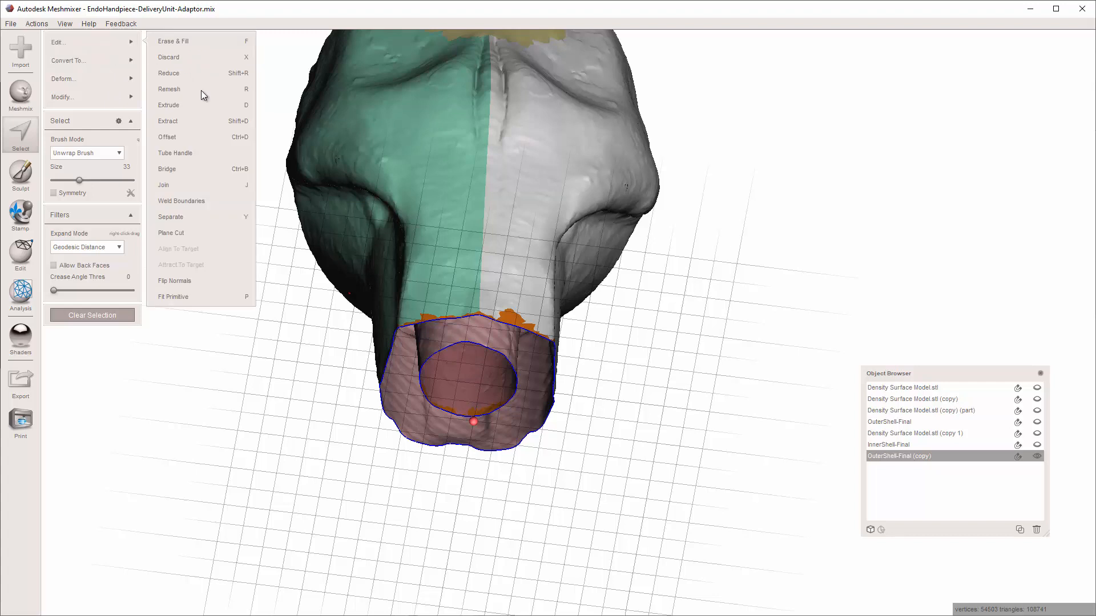
click(201, 186)
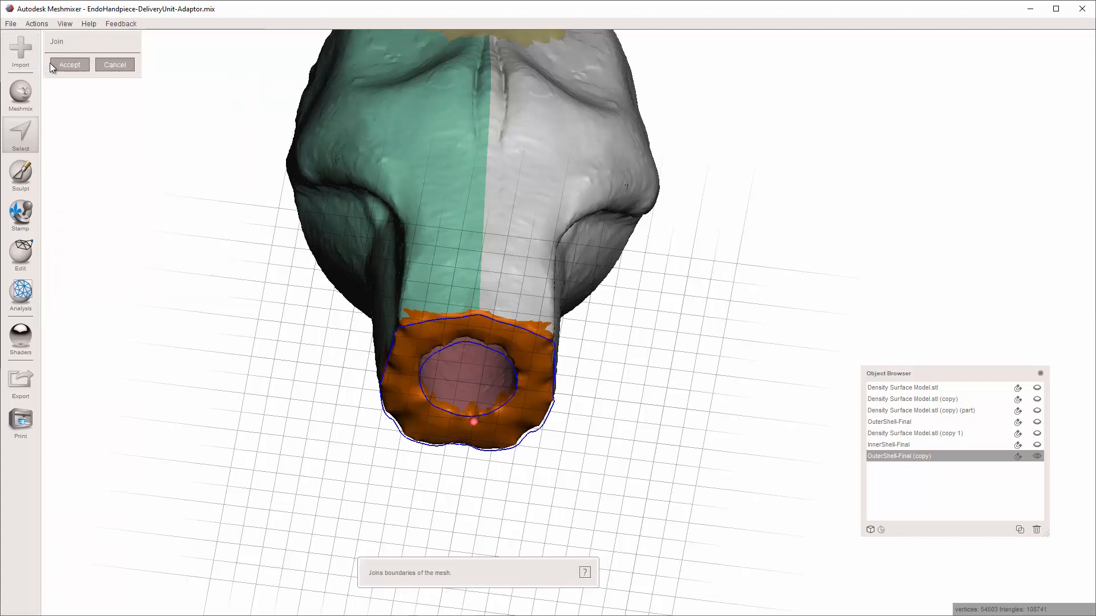
click(52, 66)
right_drag(447, 167, 591, 209)
key(Escape)
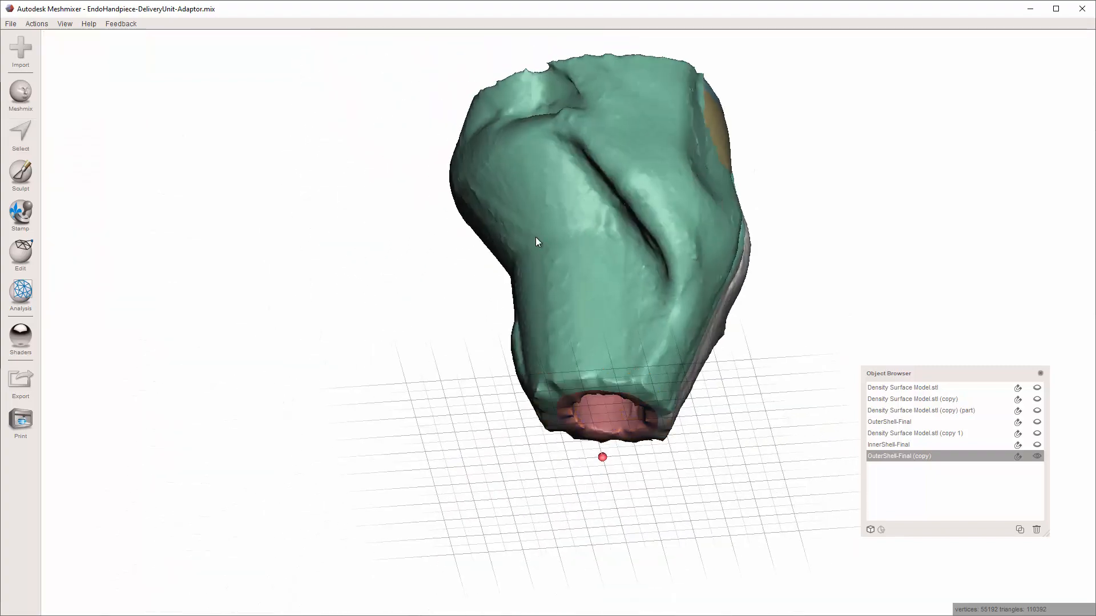
Step: Plane-cut the uneven upper rim flat along its slope, using Cut (Discard Half) with Remeshed Fill
right_drag(535, 241, 608, 176)
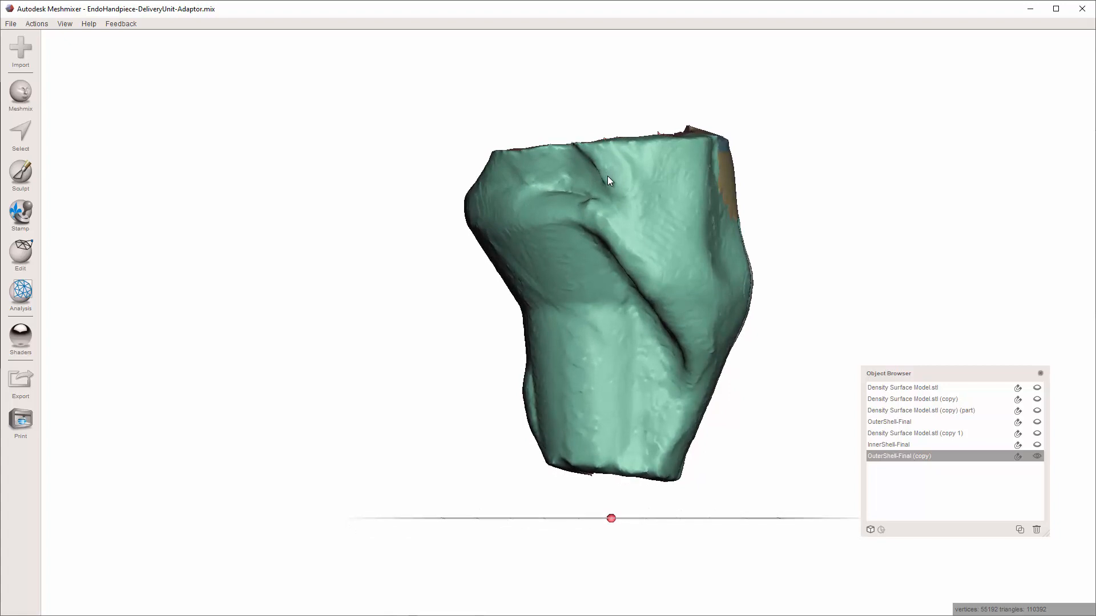
click(24, 245)
click(92, 134)
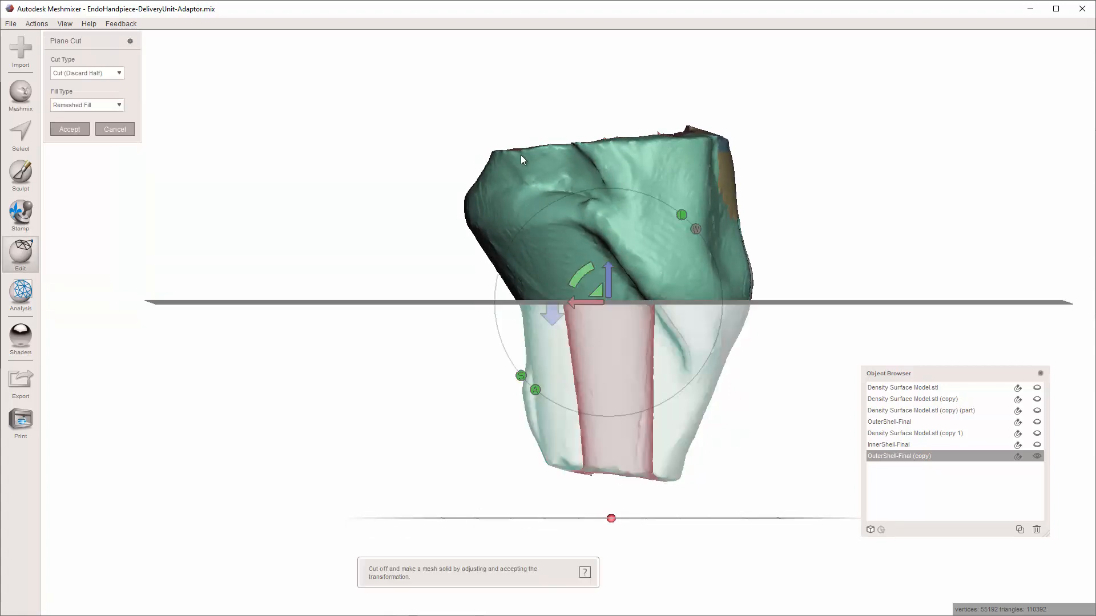
mouse_move(488, 155)
mouse_down()
mouse_move(787, 147)
mouse_move(783, 139)
mouse_up()
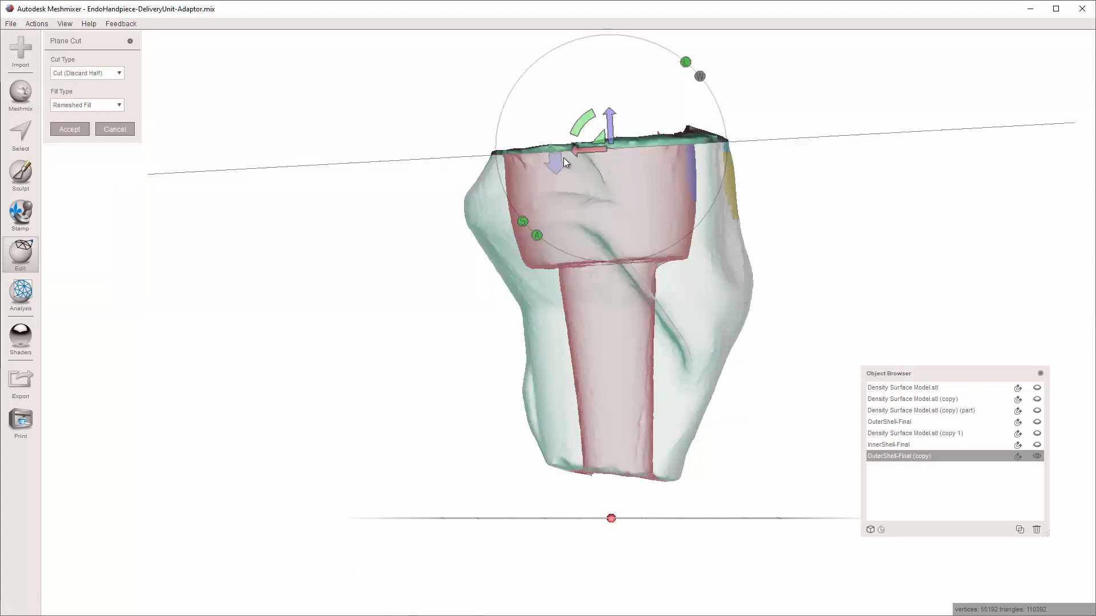
right_drag(575, 108, 362, 263)
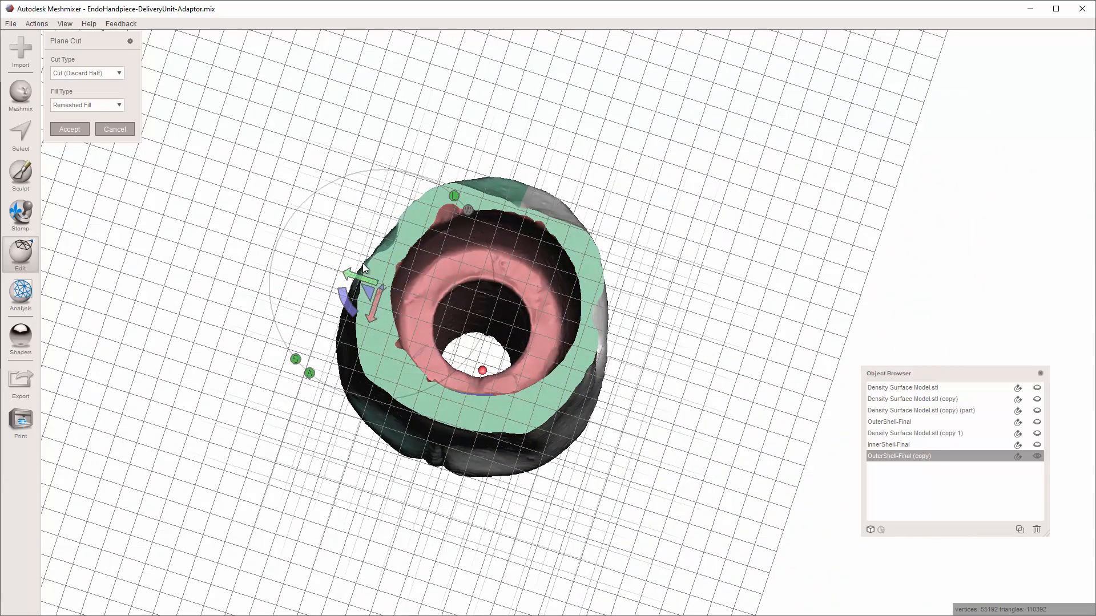
key(Escape)
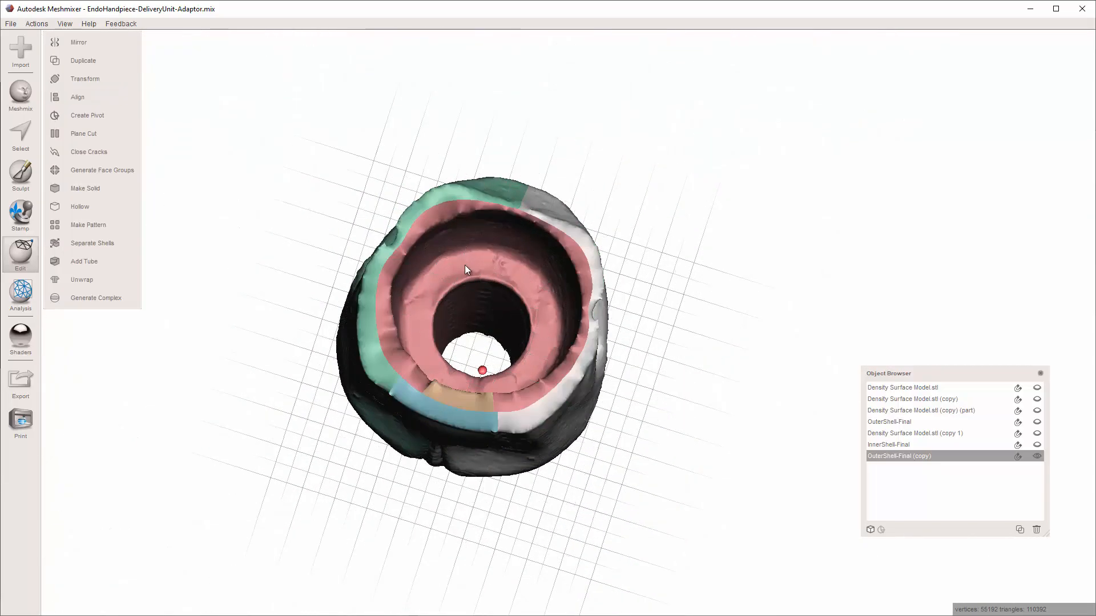
right_drag(465, 265, 475, 139)
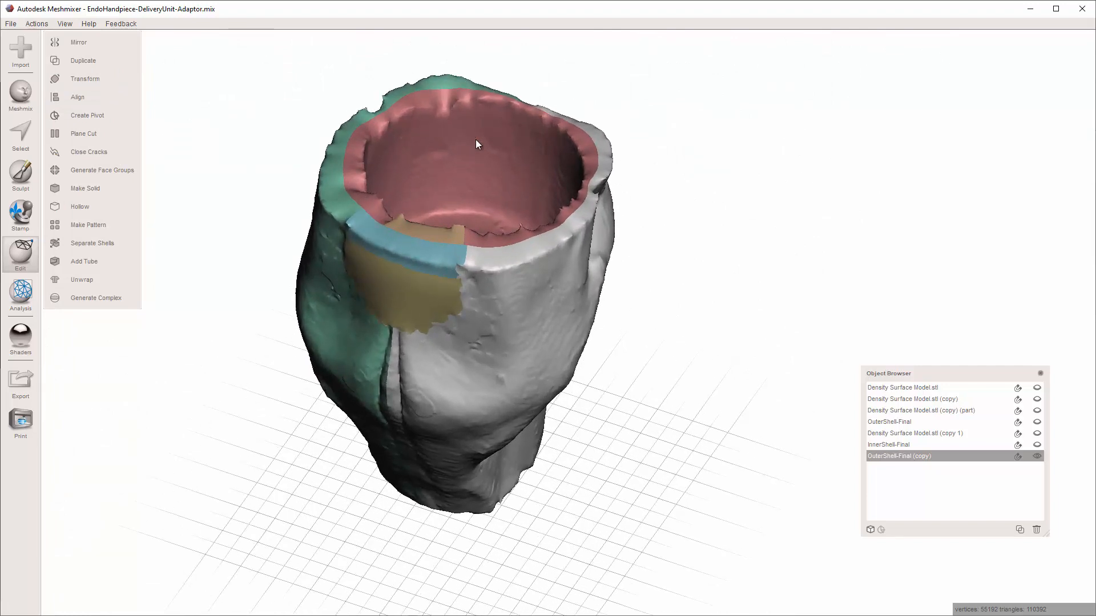
key(c)
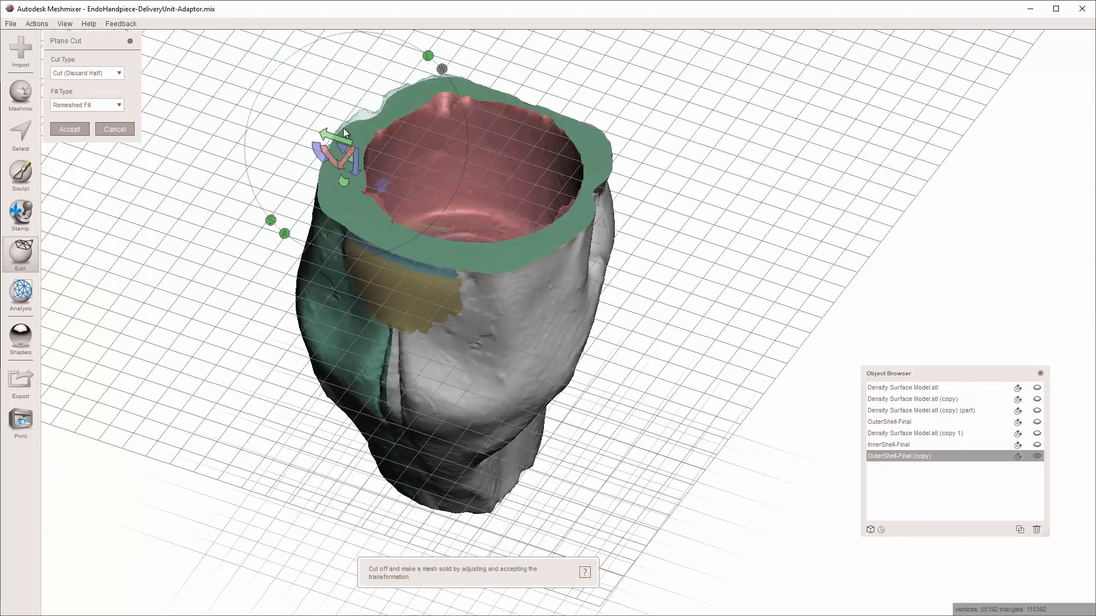
click(72, 129)
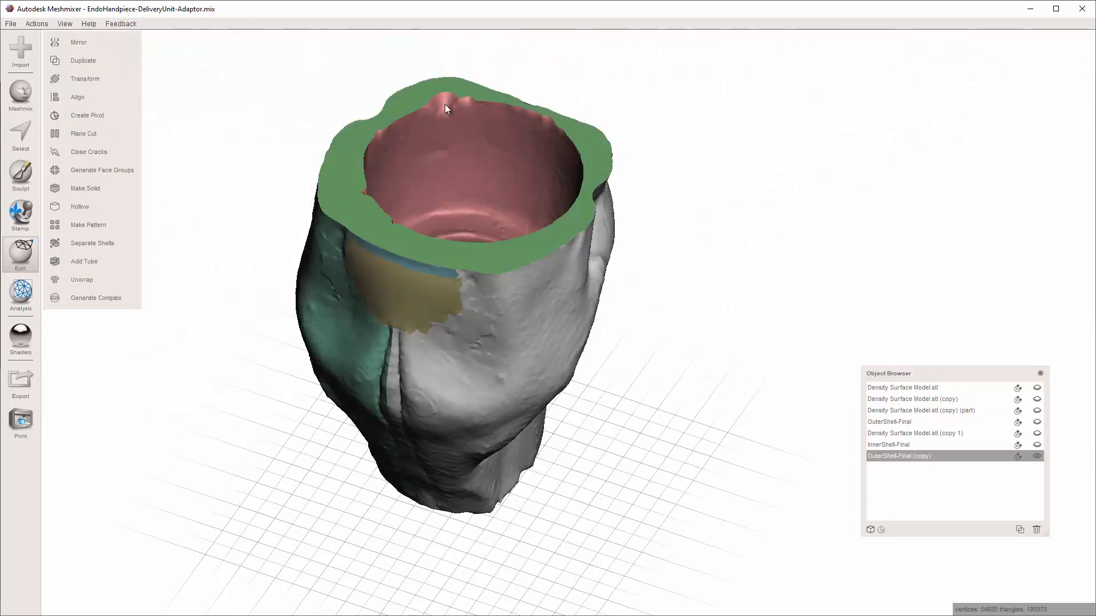
Step: Plane-cut the ragged lower end flat just above its edge, using Cut (Discard Half) with Remeshed Fill
right_drag(445, 107, 519, 352)
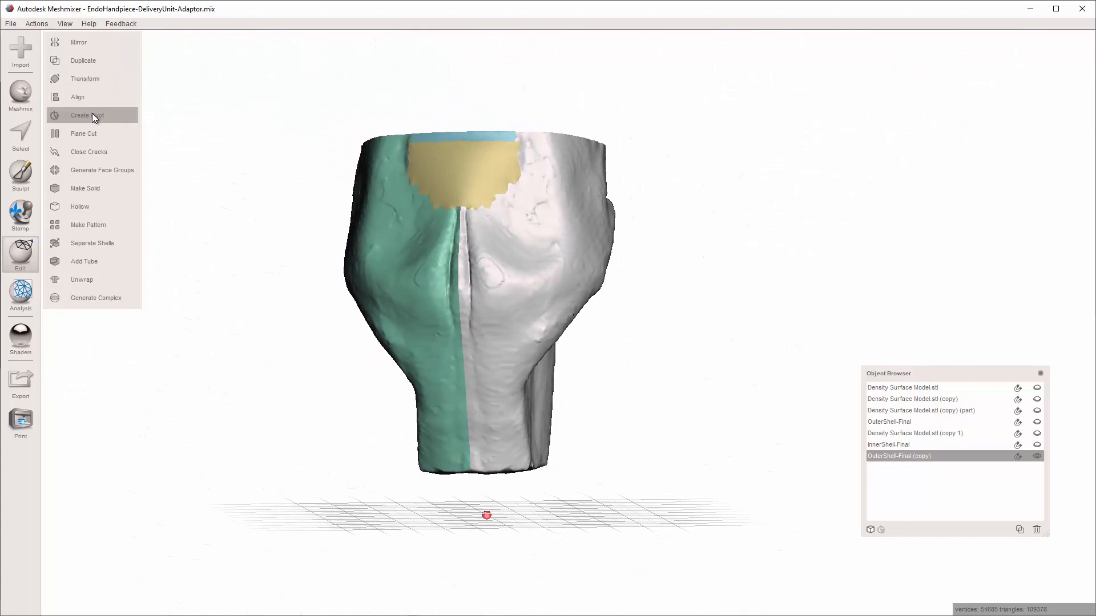
right_drag(354, 193, 381, 189)
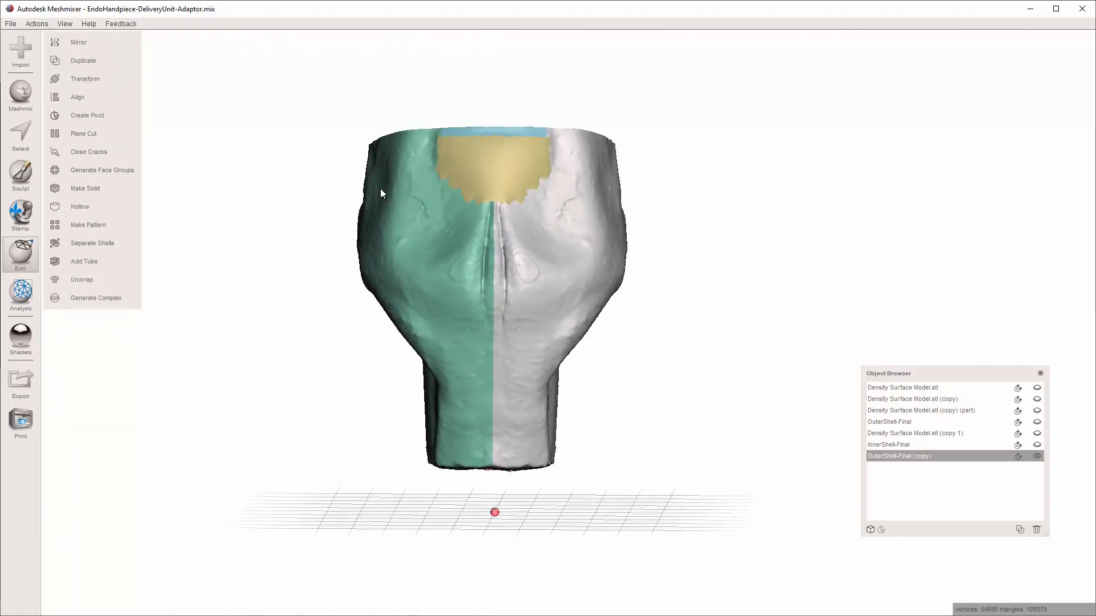
click(97, 133)
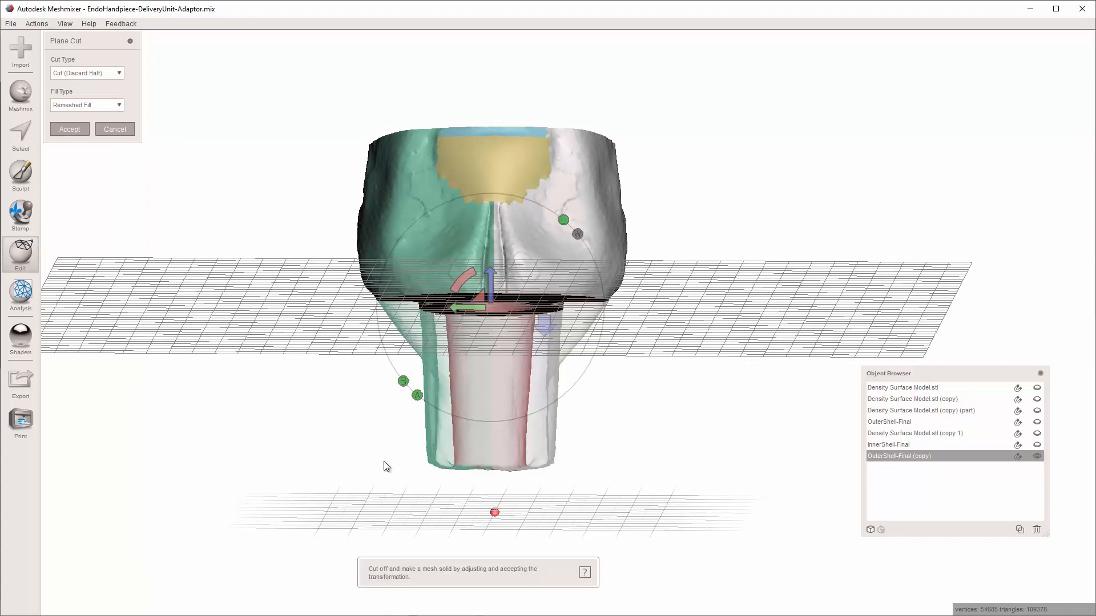
drag(422, 461, 518, 466)
drag(573, 464, 576, 460)
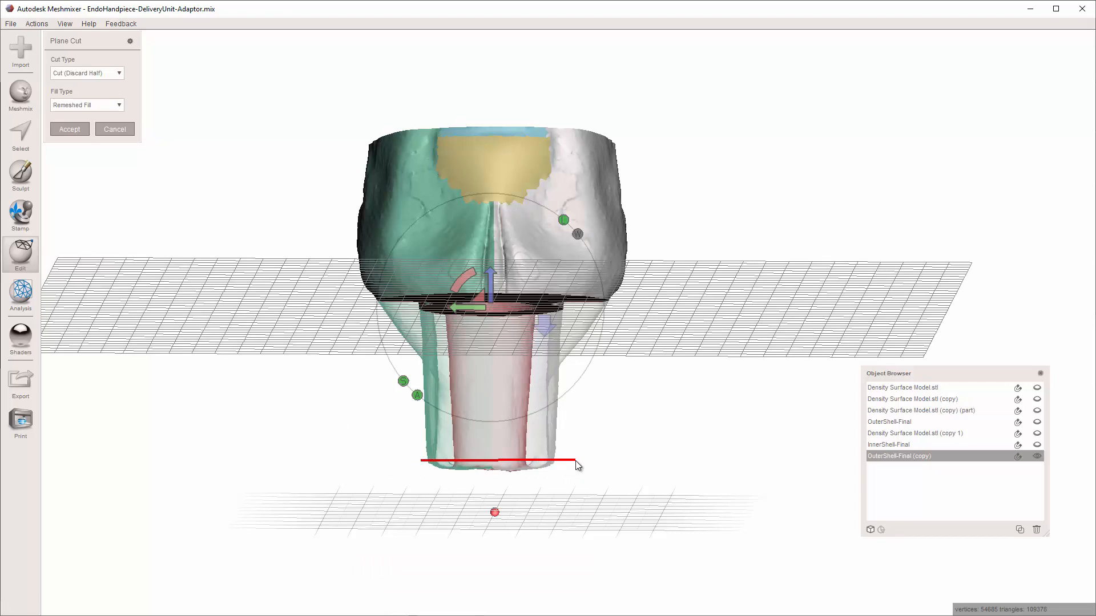
drag(575, 461, 577, 460)
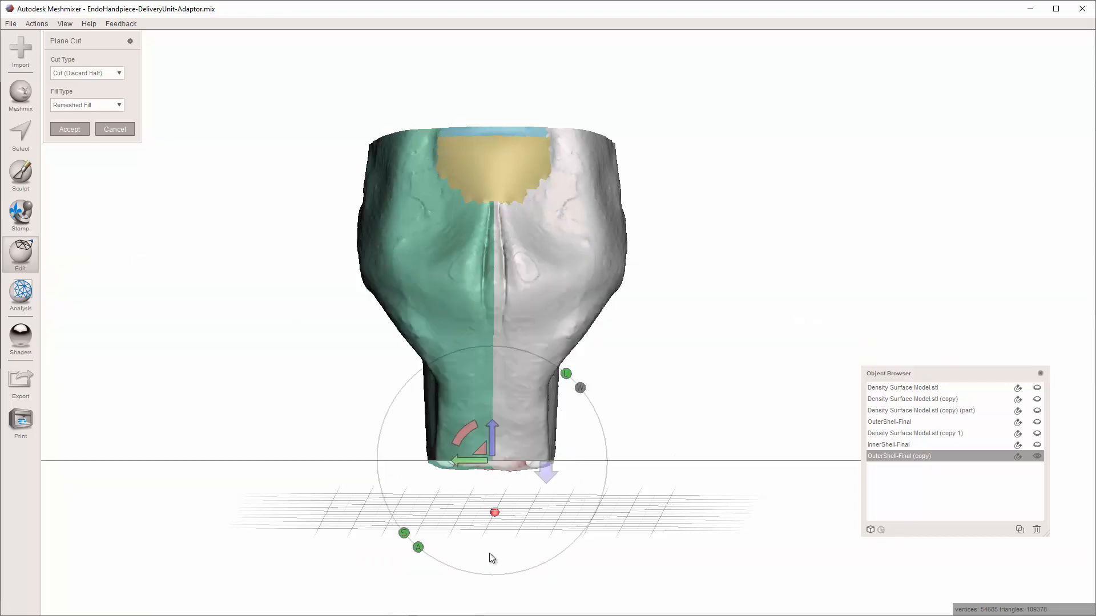
right_drag(492, 560, 378, 283)
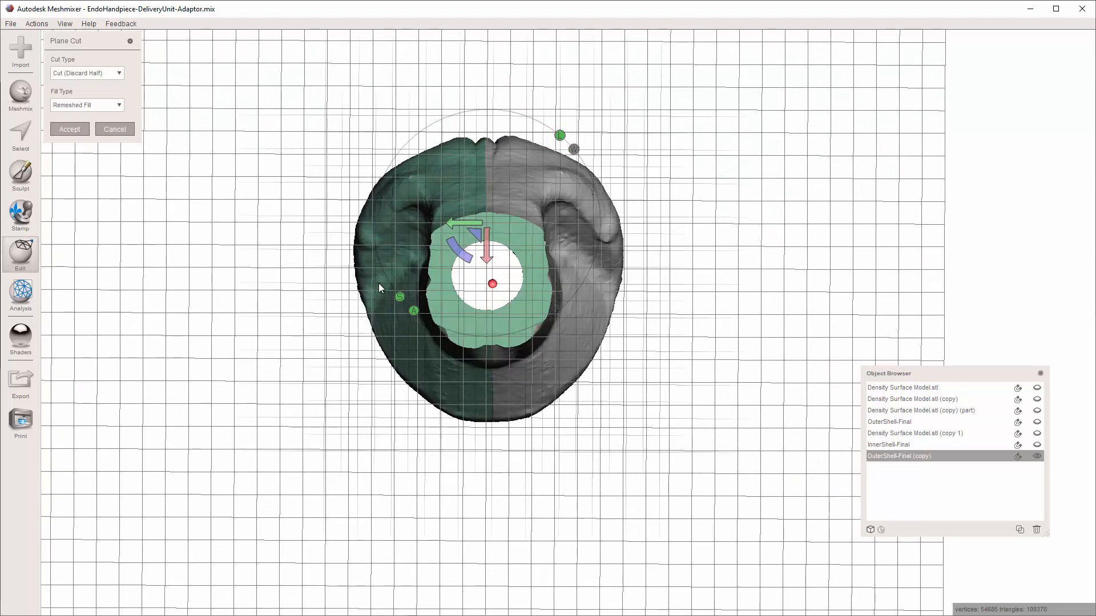
click(65, 130)
Step: Sculpt the protruding bumps along the inner edge of the upper rim with the Drag brush
right_drag(489, 131, 552, 195)
scroll(550, 191, up, 3)
middle_drag(487, 197, 536, 371)
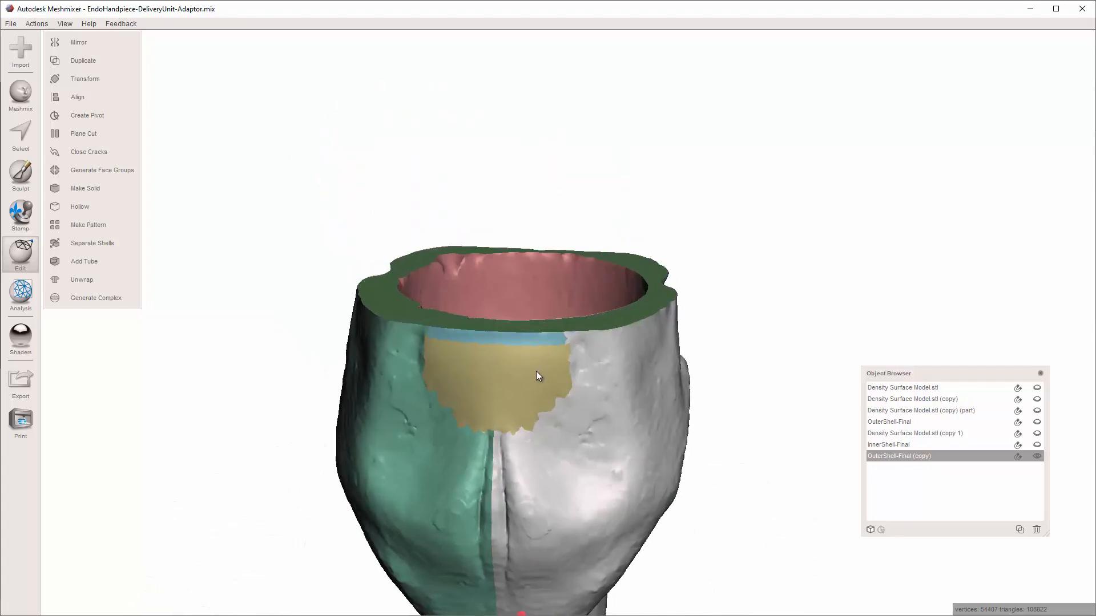
right_drag(526, 307, 450, 290)
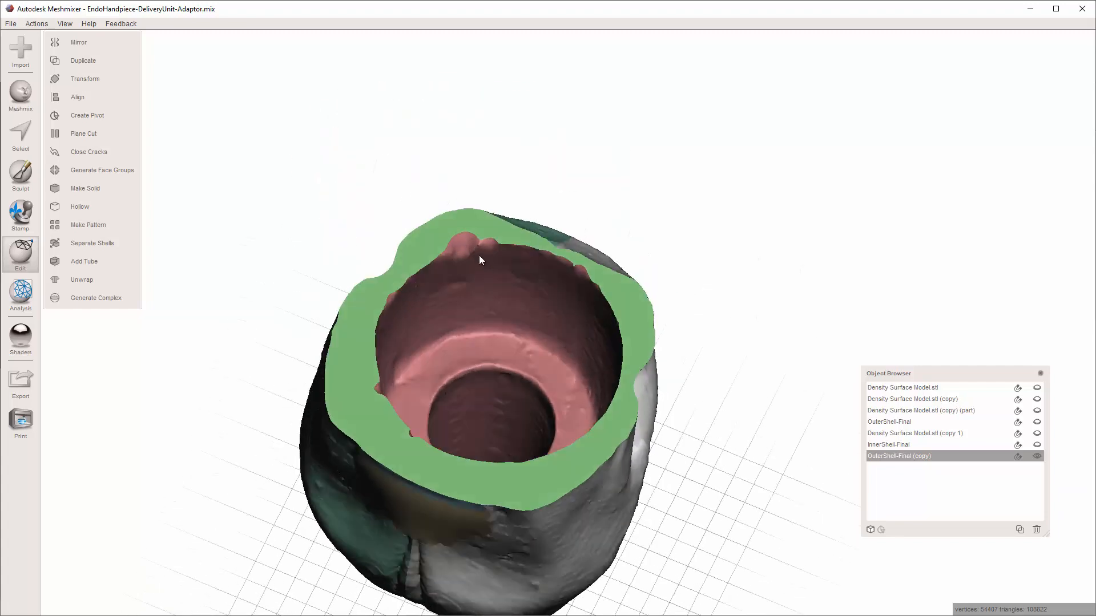
scroll(479, 260, up, 1)
key(s)
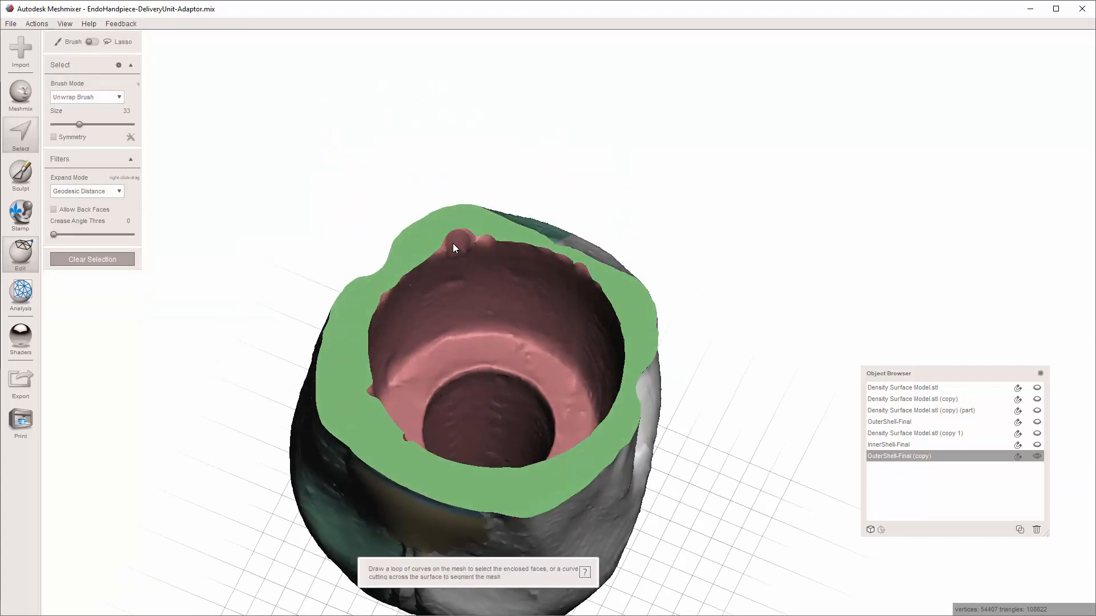
click(21, 172)
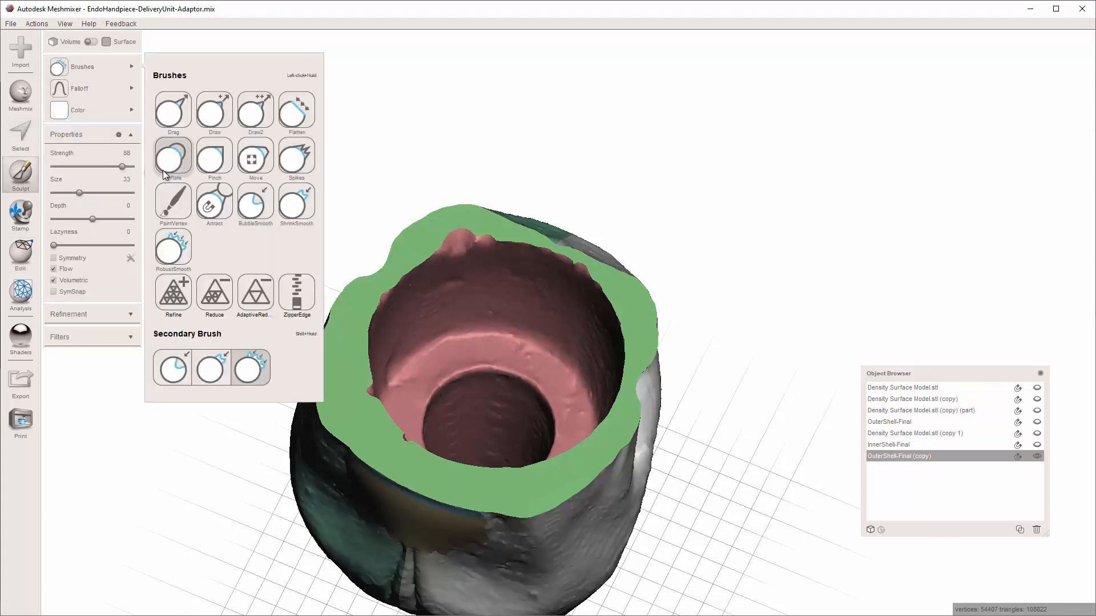
click(170, 137)
right_drag(455, 147, 464, 177)
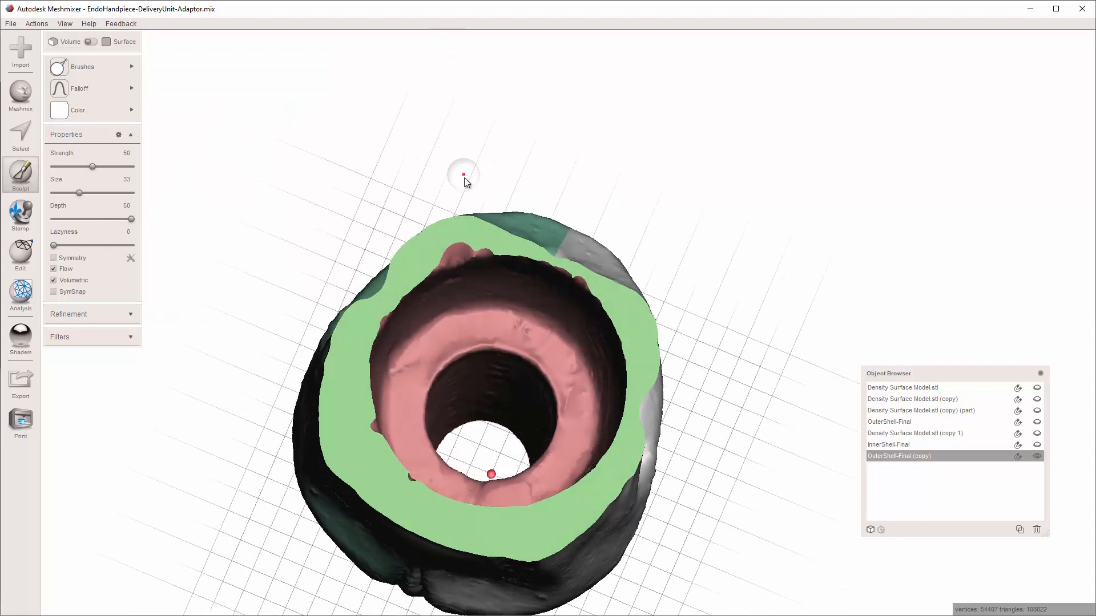
drag(458, 255, 454, 252)
mouse_move(454, 252)
right_down()
mouse_move(471, 331)
mouse_move(469, 293)
mouse_move(625, 234)
mouse_move(537, 405)
right_up()
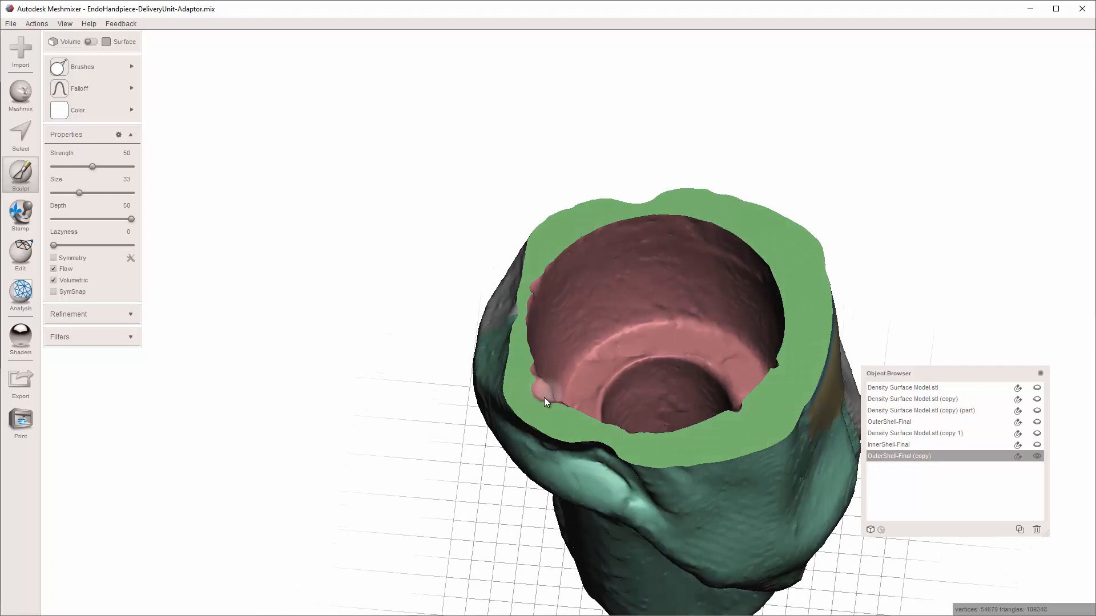
drag(551, 401, 552, 397)
right_drag(552, 397, 449, 278)
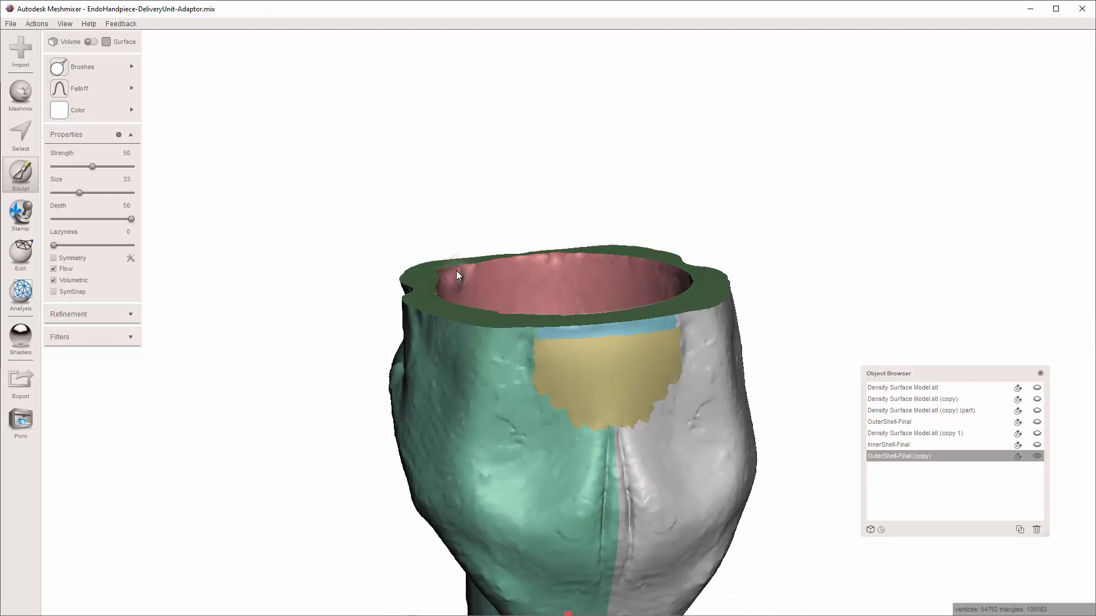
right_drag(465, 227, 443, 317)
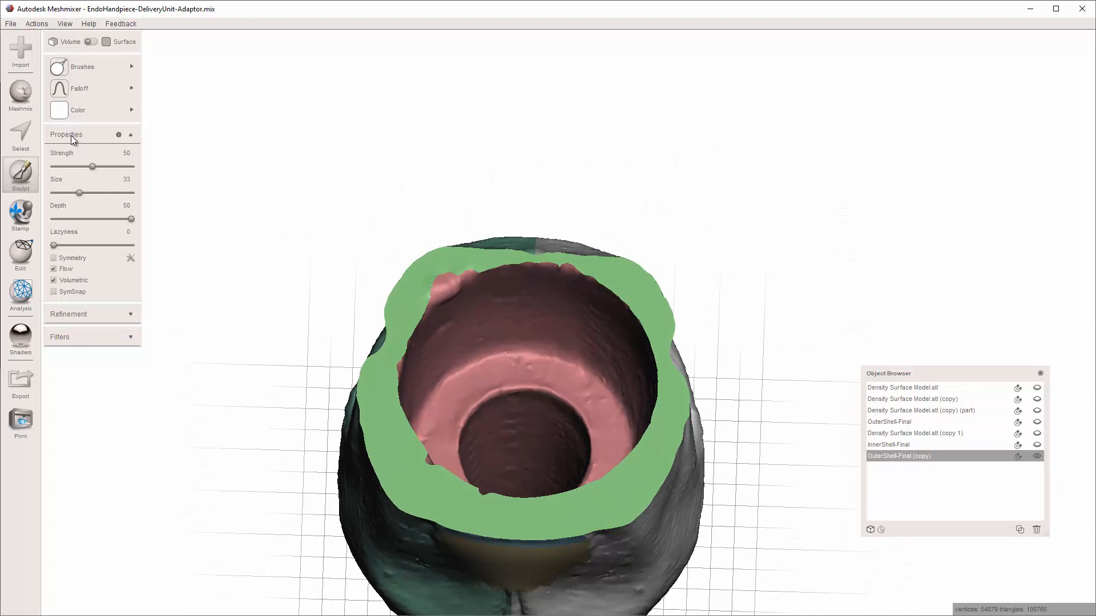
Step: Smooth the inner edge of the upper rim all the way round with the RobustSmooth brush at strength 59
mouse_move(92, 66)
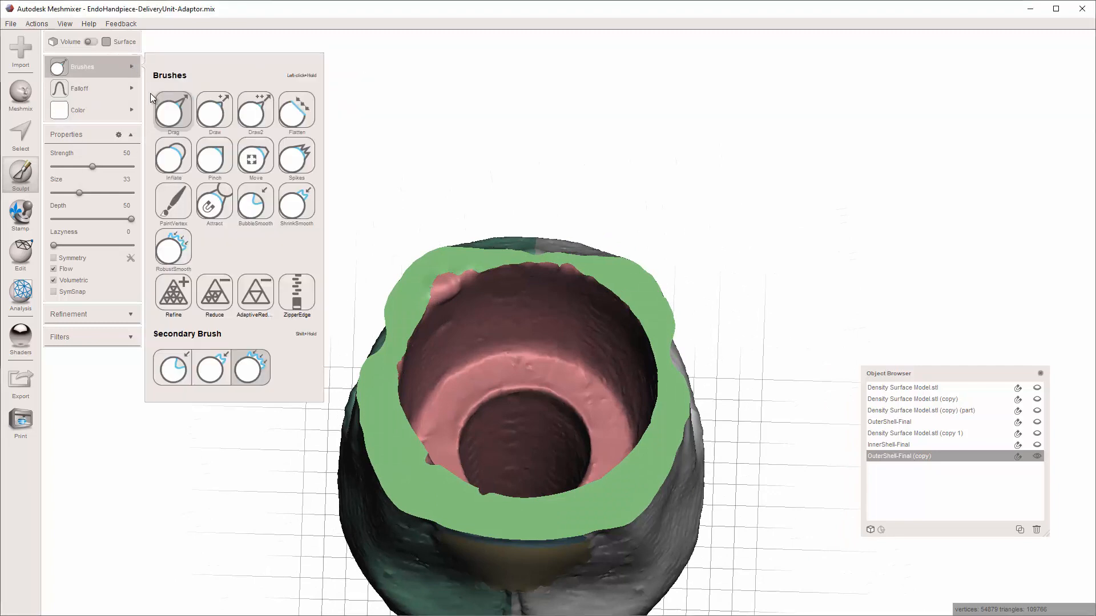
click(171, 247)
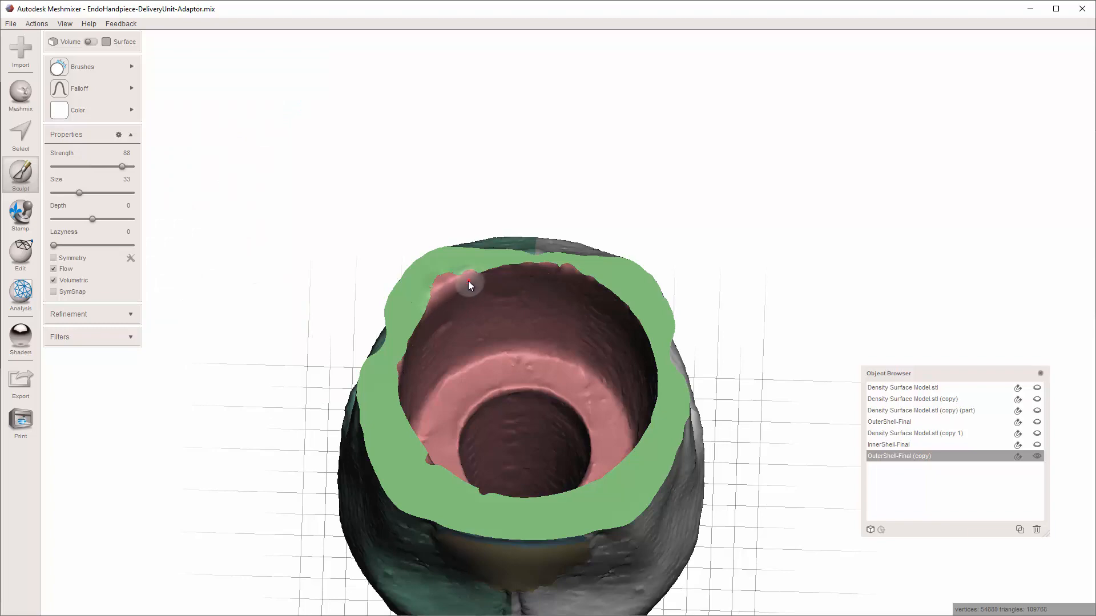
right_drag(474, 274, 360, 296)
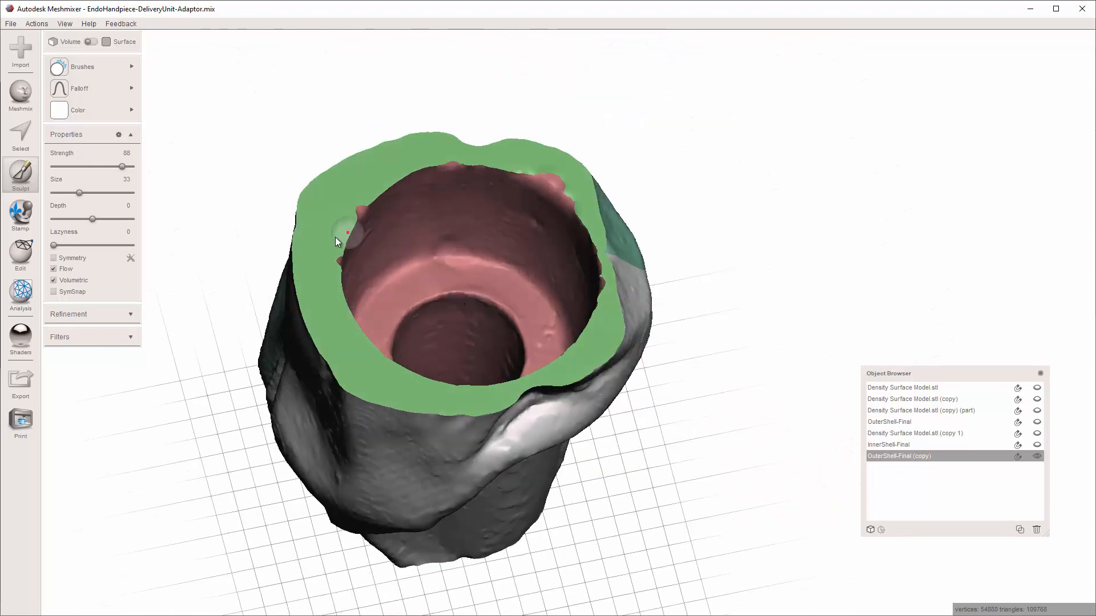
drag(335, 242, 354, 220)
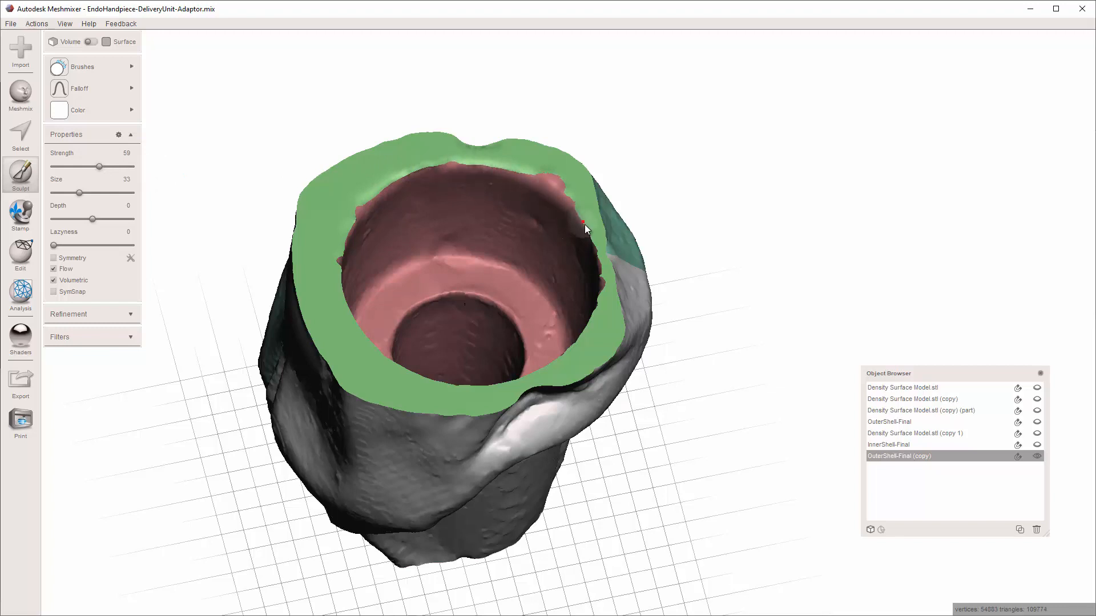
right_drag(585, 225, 507, 273)
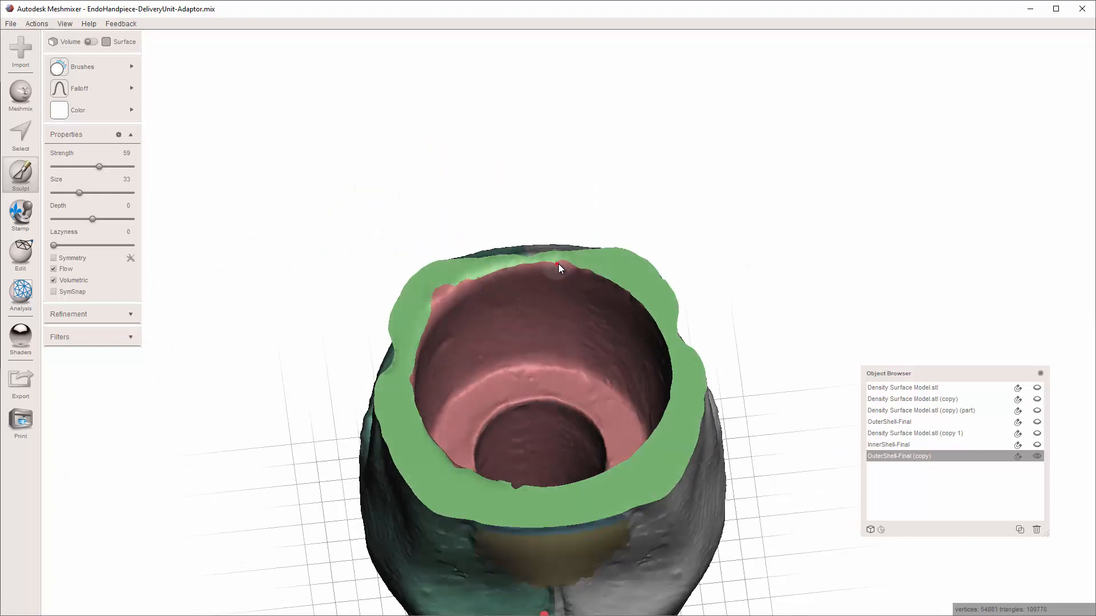
right_drag(627, 294, 579, 263)
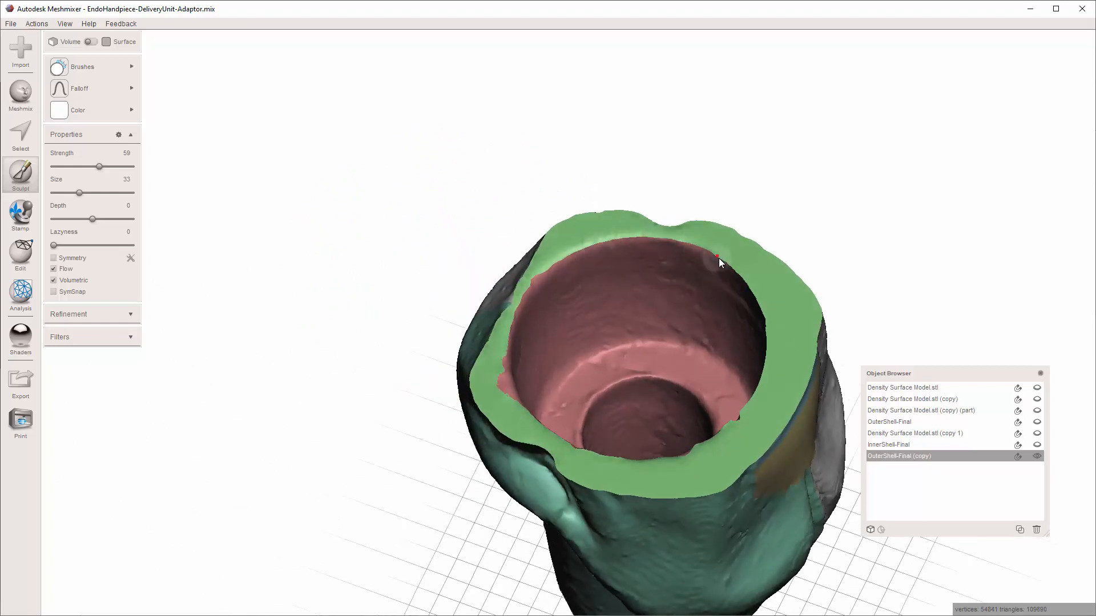
right_drag(766, 311, 670, 173)
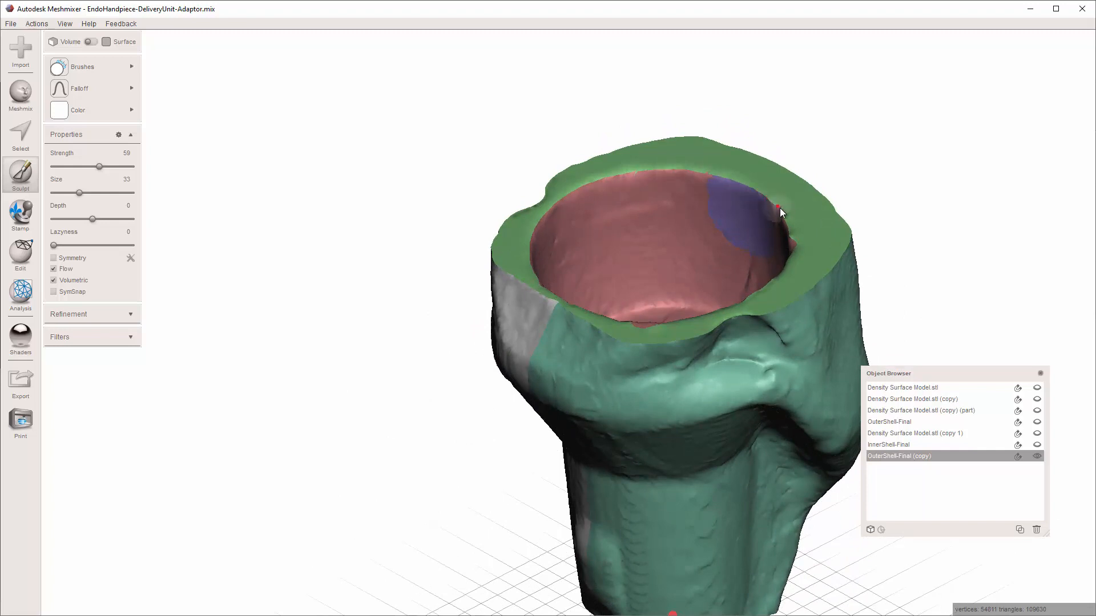
Step: Smooth the sharp outer edge of the upper rim around the whole model with the same smoothing brush
right_drag(805, 216, 530, 390)
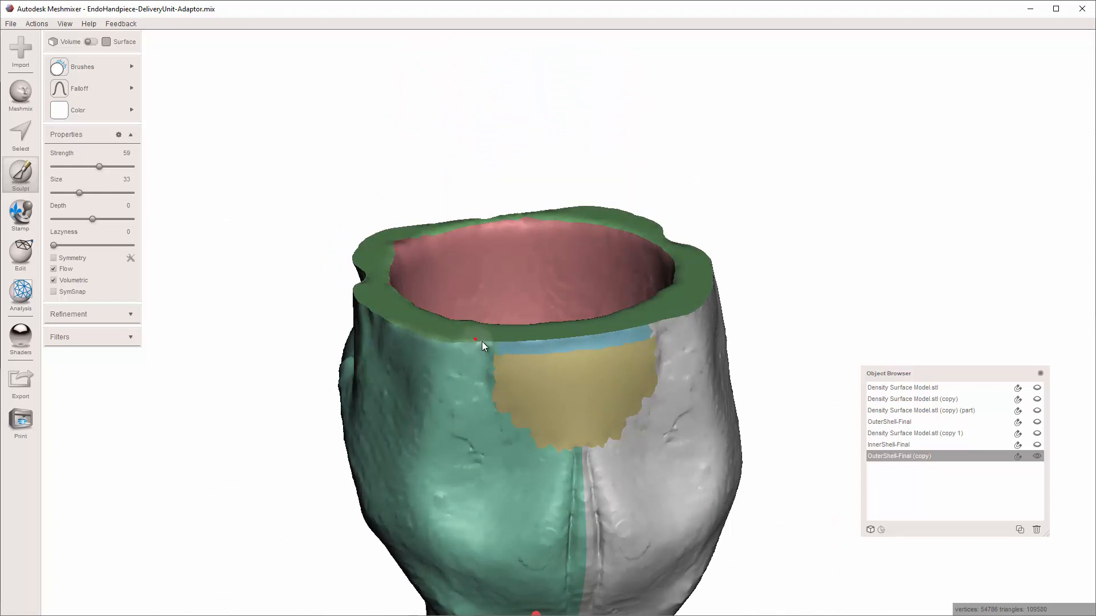
right_drag(682, 318, 396, 362)
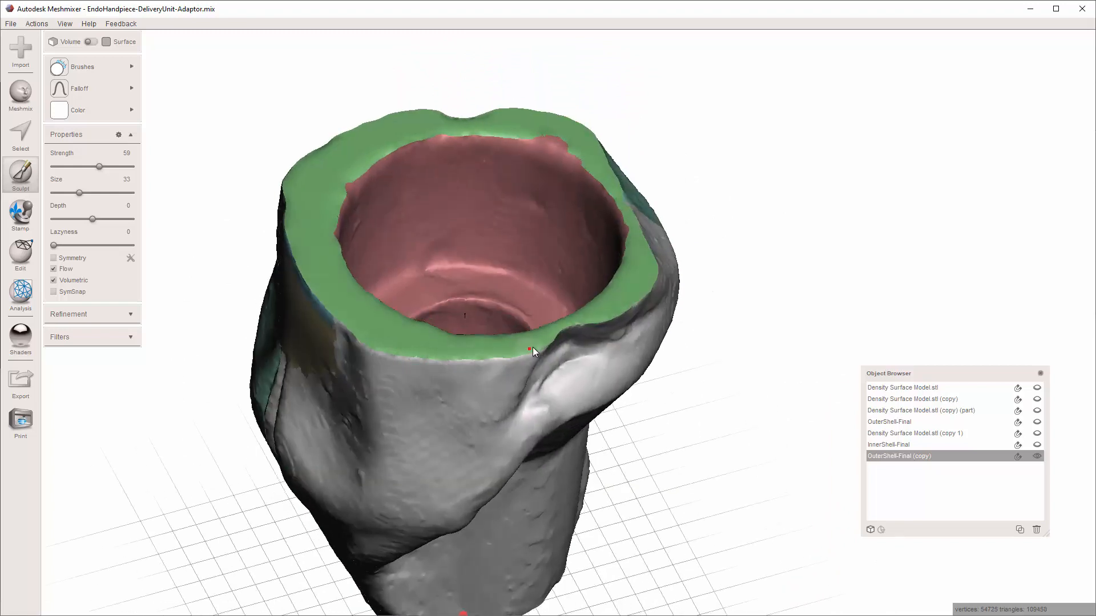
right_drag(533, 347, 474, 317)
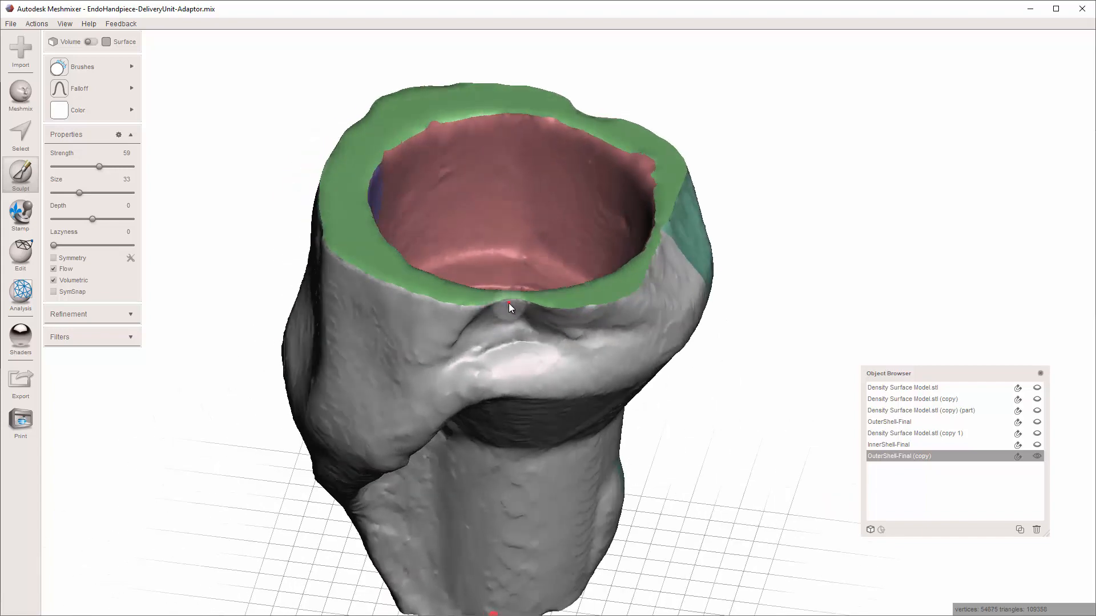
right_drag(664, 272, 561, 330)
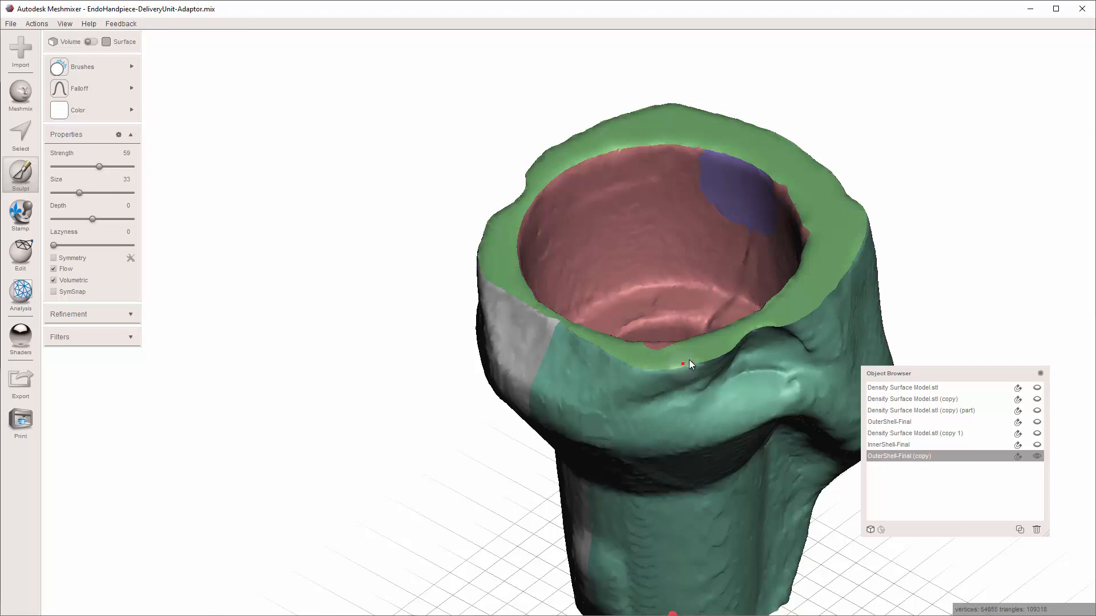
right_drag(739, 342, 693, 302)
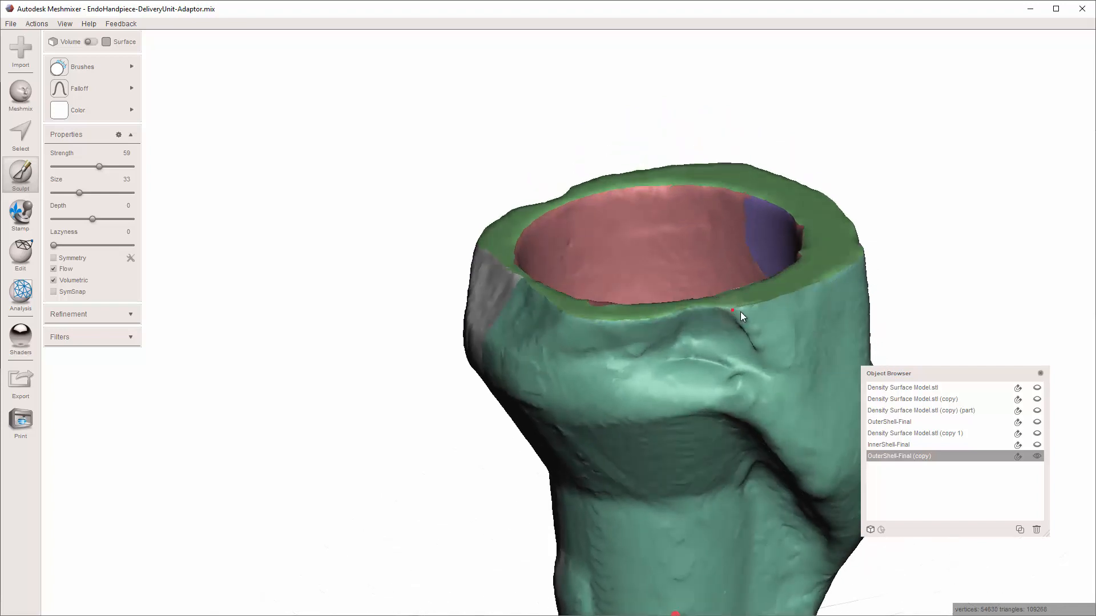
right_drag(842, 276, 767, 378)
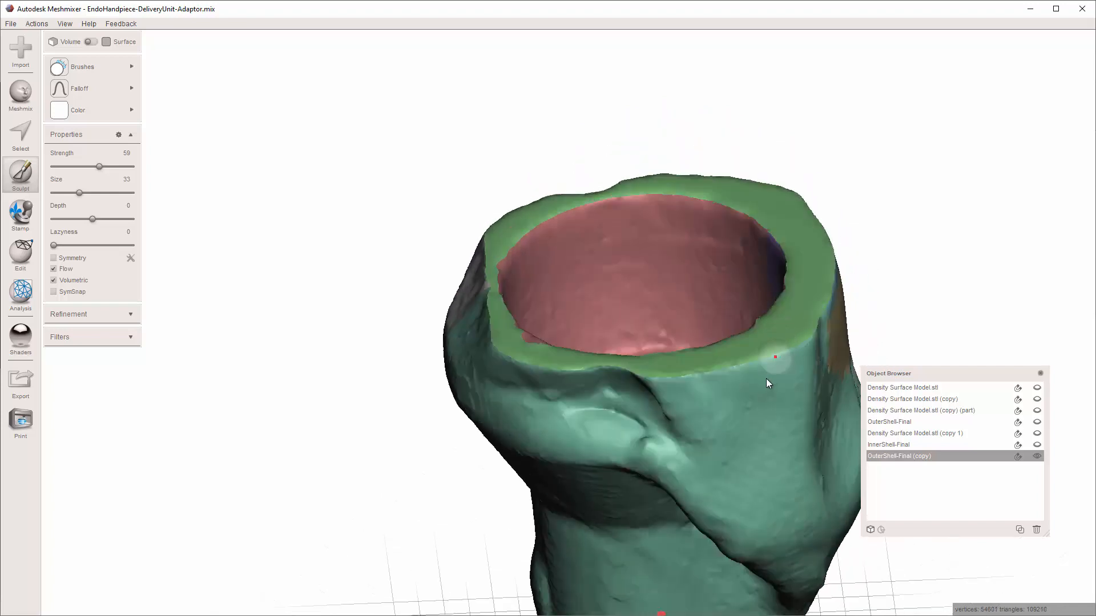
Step: Reduce the brush size to 27 and smooth the outer edge of the cut lower end
right_drag(804, 340, 631, 424)
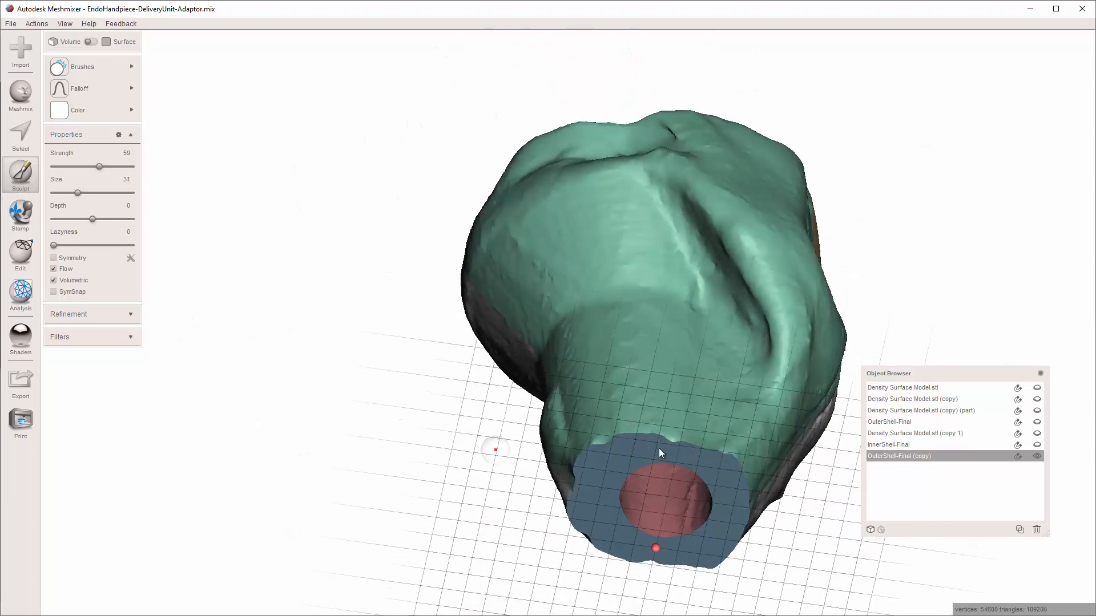
key(bracketleft)
key(bracketleft)
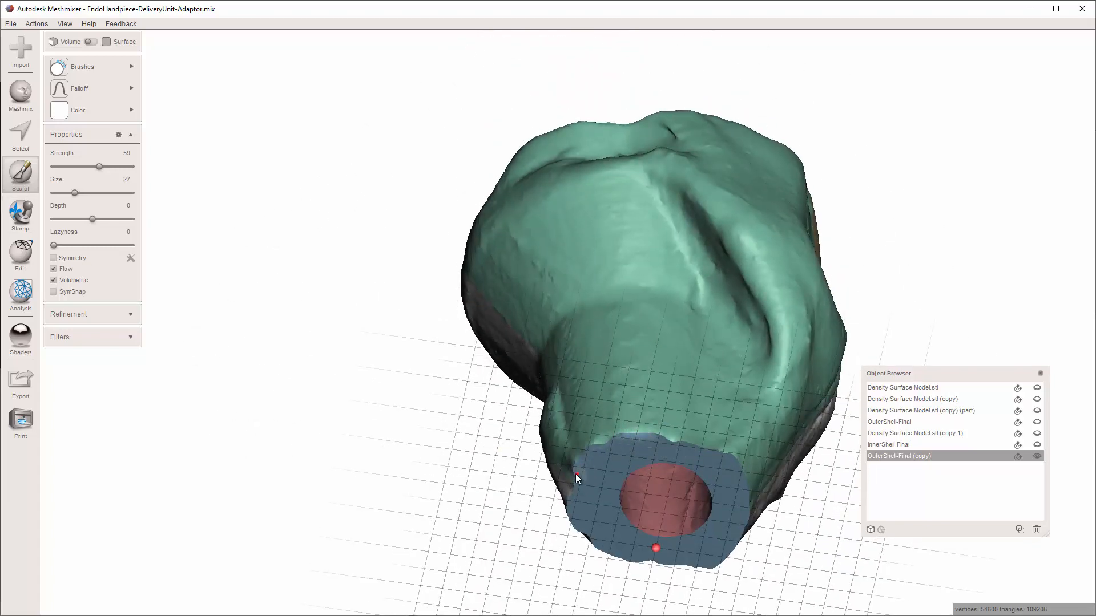
right_drag(571, 492, 645, 474)
mouse_move(566, 492)
right_down()
mouse_move(612, 495)
mouse_move(530, 547)
mouse_move(560, 485)
right_up()
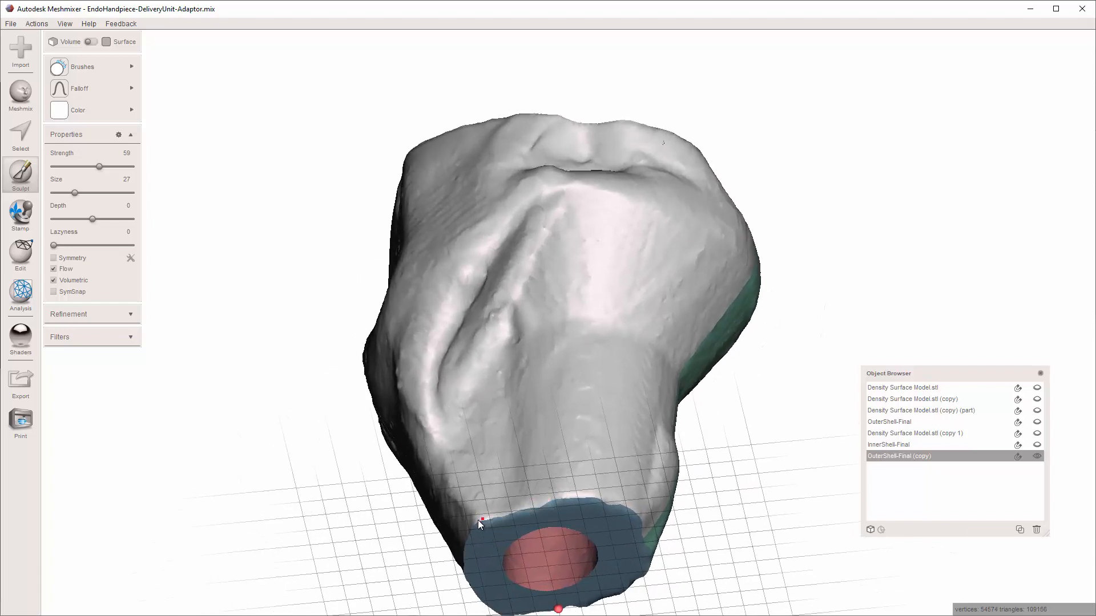
mouse_move(477, 519)
right_down()
mouse_move(482, 485)
mouse_move(588, 462)
right_up()
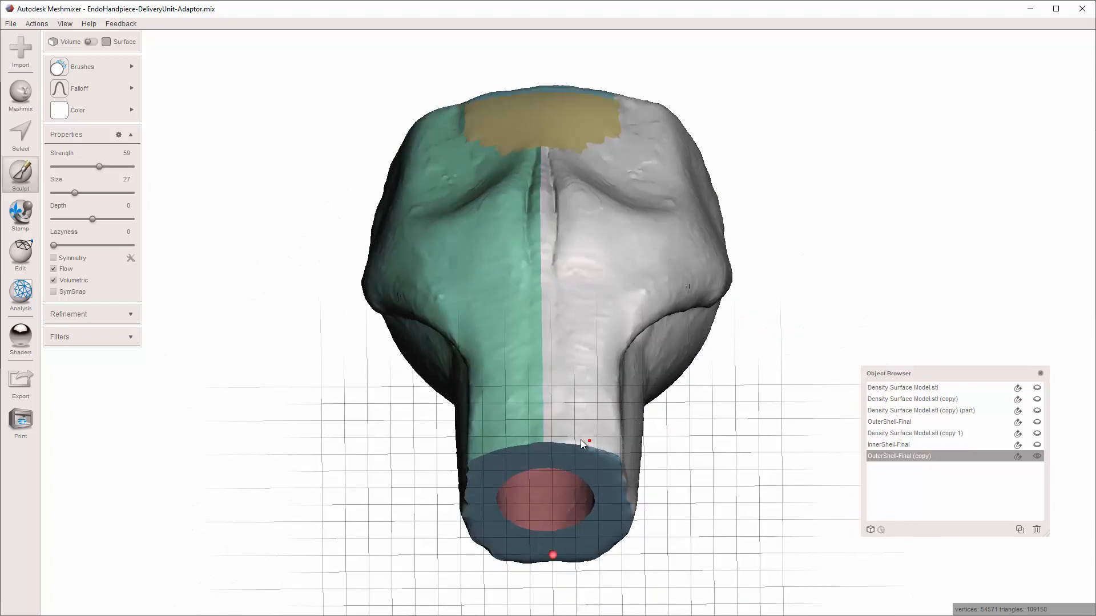
mouse_move(581, 441)
mouse_down()
mouse_move(497, 449)
mouse_move(461, 468)
mouse_up()
right_drag(462, 468, 551, 462)
drag(513, 458, 491, 467)
right_drag(566, 558, 560, 598)
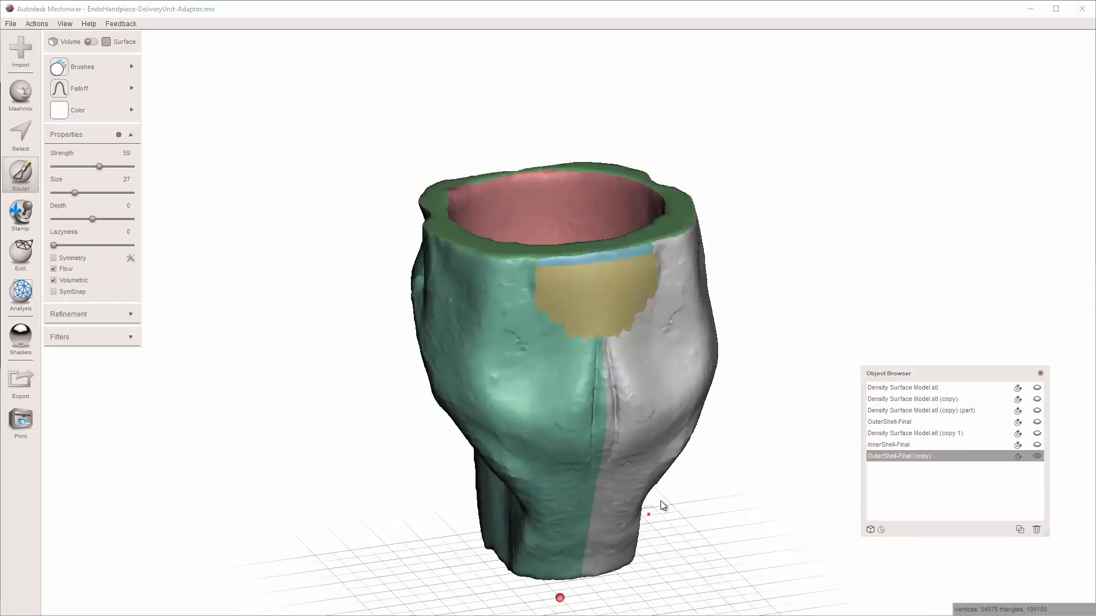
Step: Duplicate InnerShell-Final and leave only the copy visible, hiding the original and OuterShell-Final (copy)
mouse_move(723, 526)
right_down()
mouse_move(710, 485)
mouse_move(669, 453)
mouse_move(813, 415)
mouse_move(785, 522)
mouse_move(790, 597)
mouse_move(776, 391)
right_up()
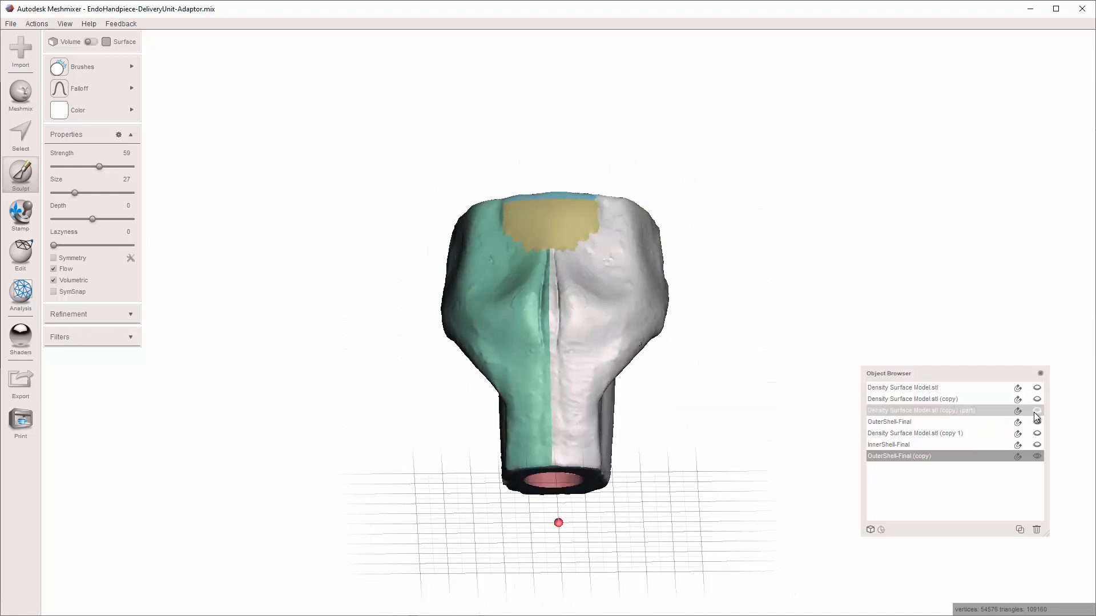
scroll(765, 419, up, 2)
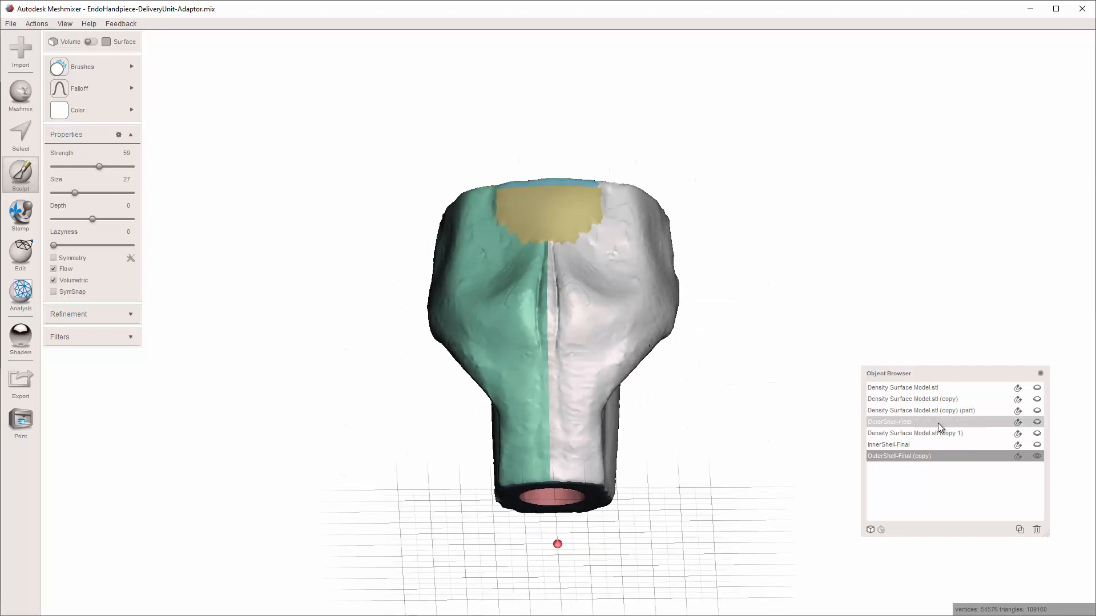
click(902, 445)
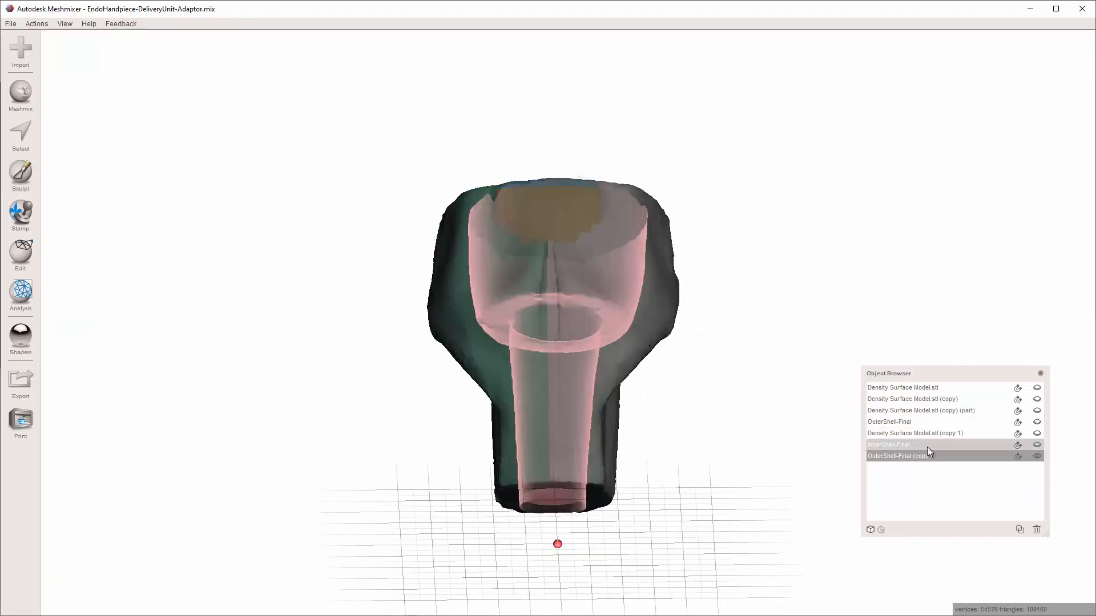
click(1036, 445)
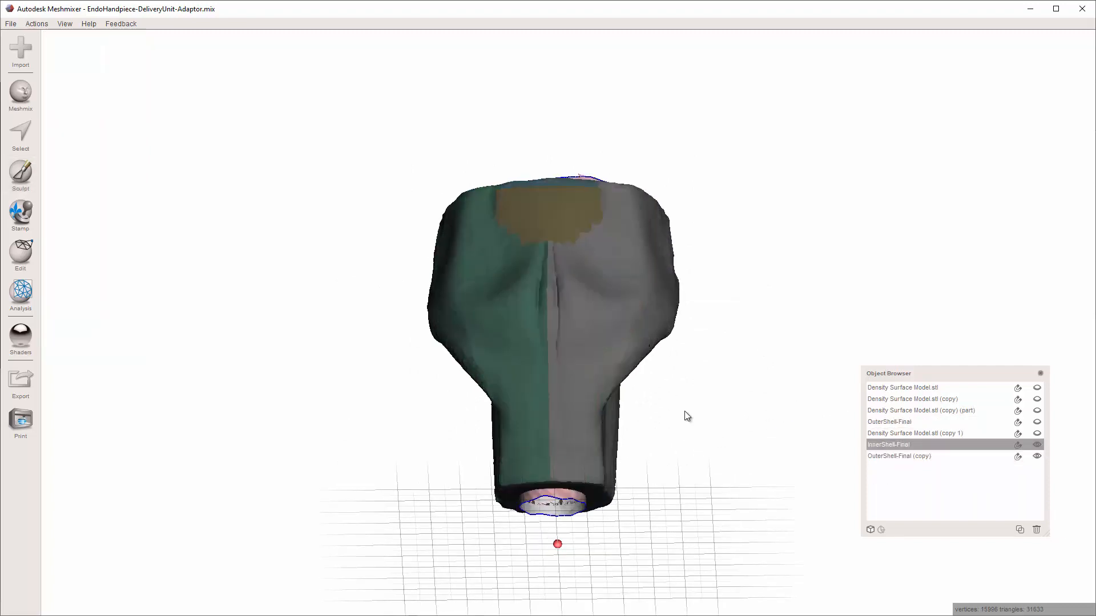
click(1036, 455)
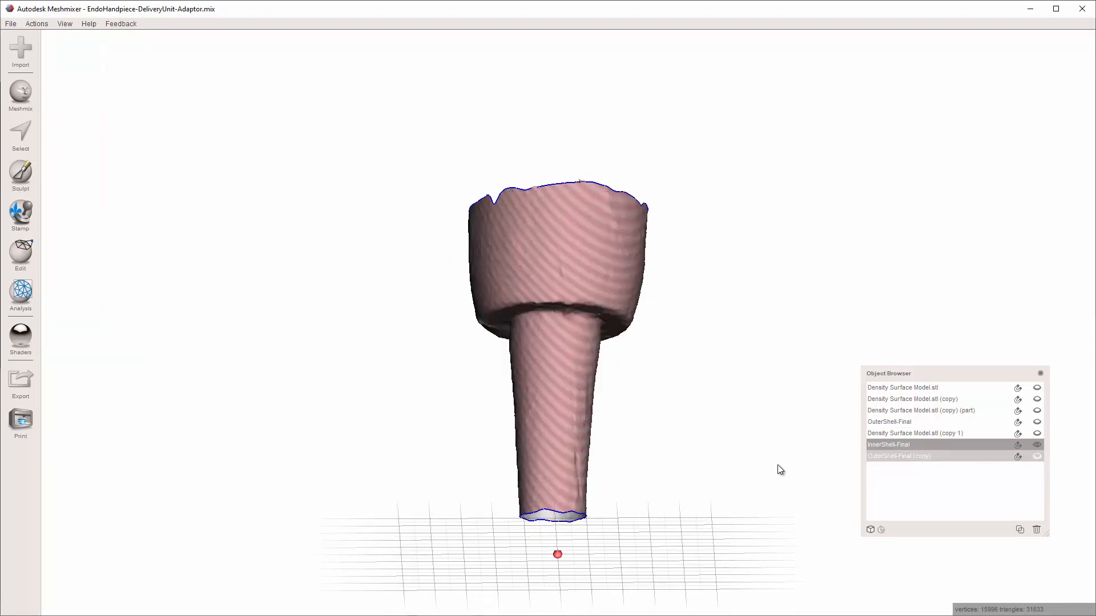
click(1020, 530)
click(891, 469)
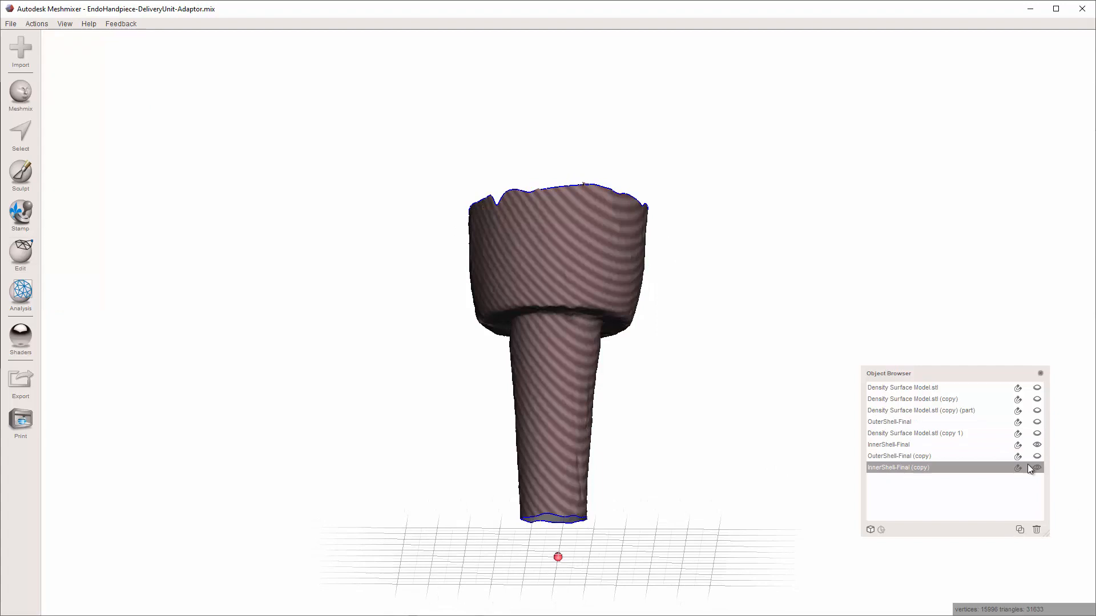
click(1037, 445)
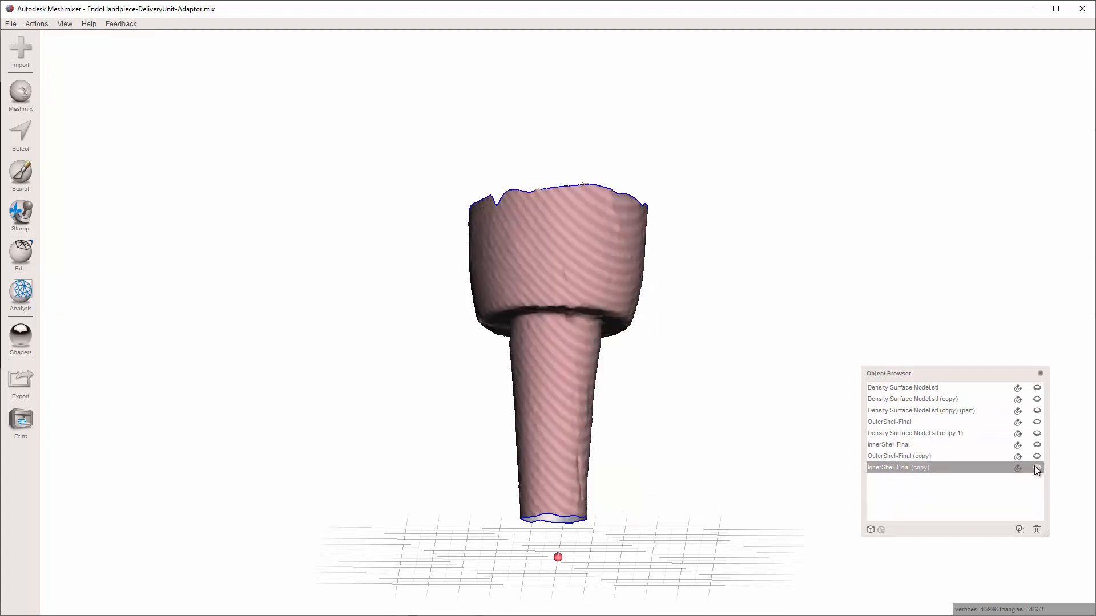
click(1037, 468)
Step: Flip the normals of the whole InnerShell-Final (copy) mesh so its outer faces point outward
right_drag(684, 441, 679, 455)
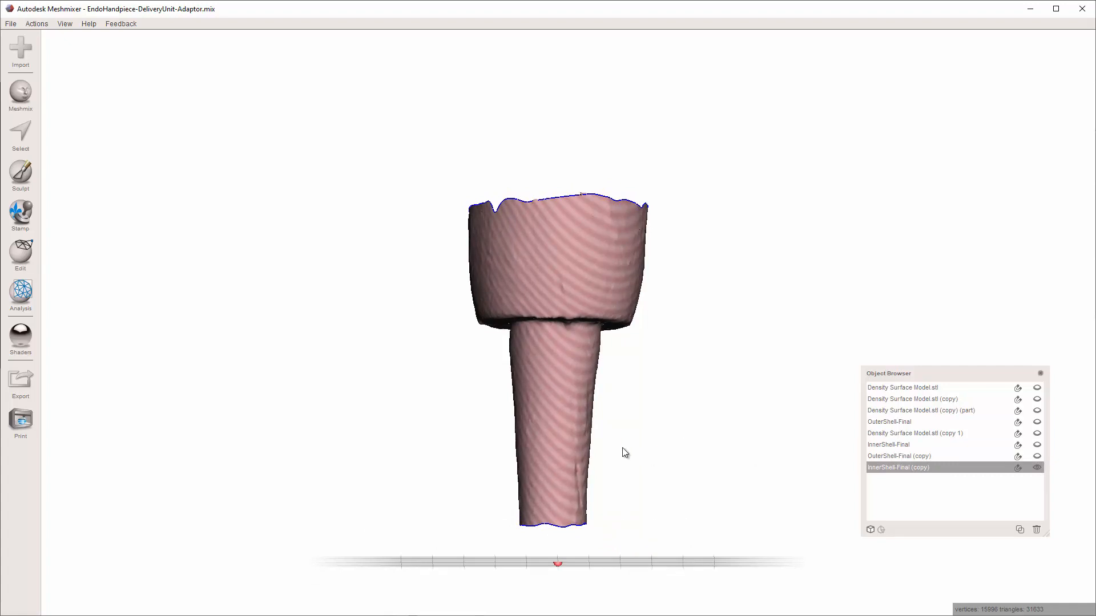
key(s)
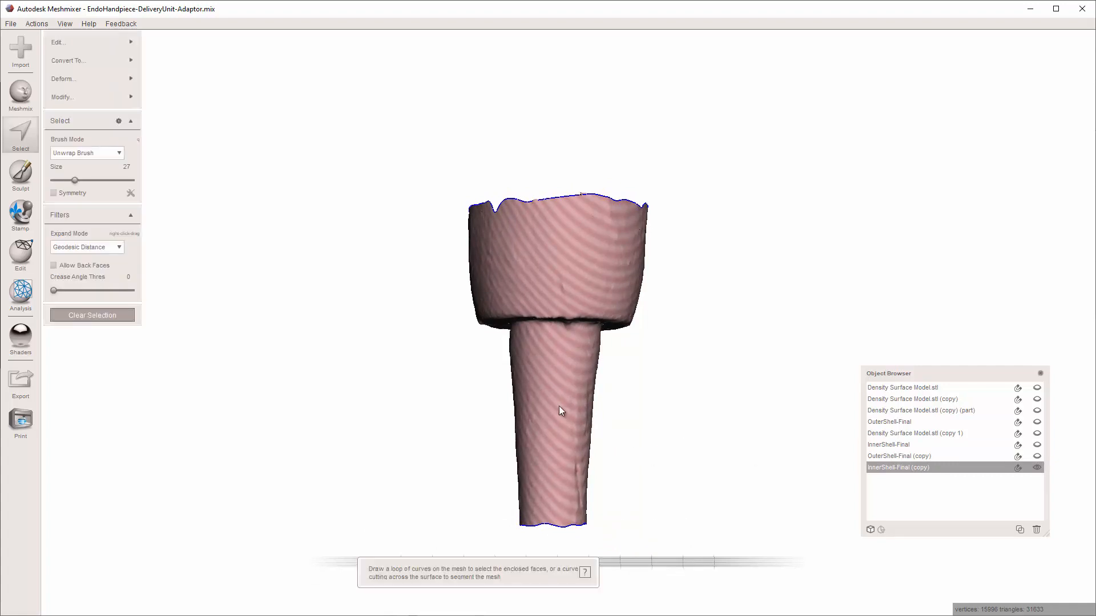
right_drag(536, 272, 541, 367)
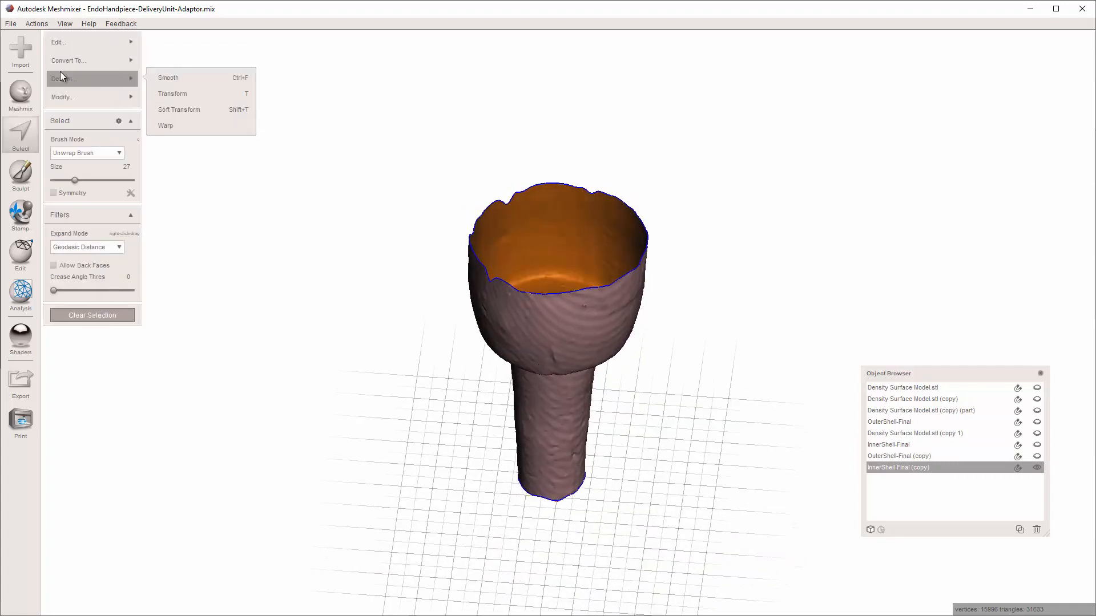
mouse_move(103, 42)
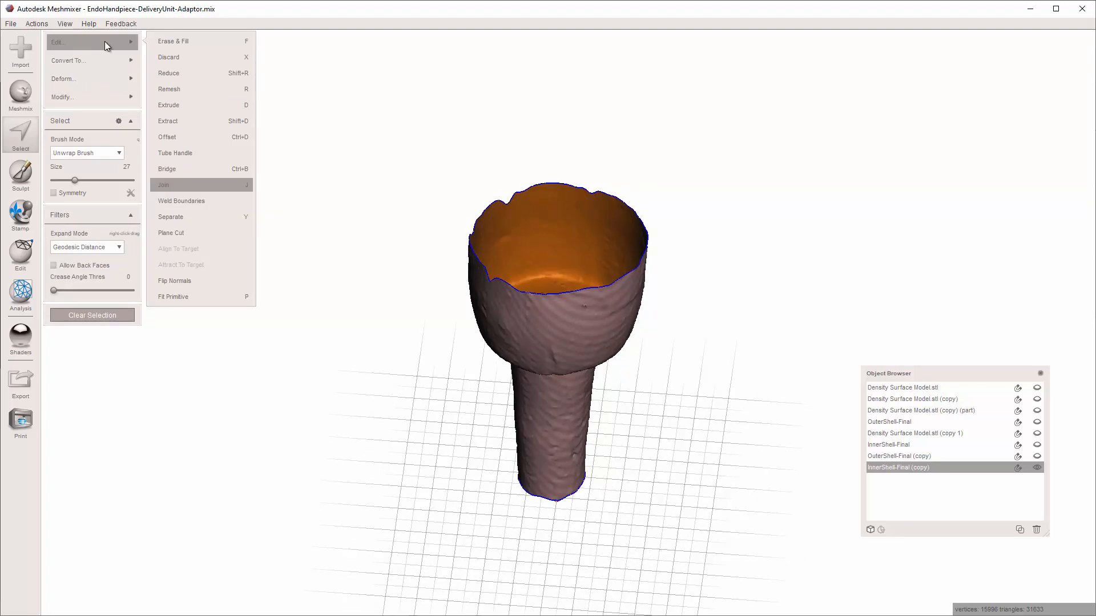
click(183, 284)
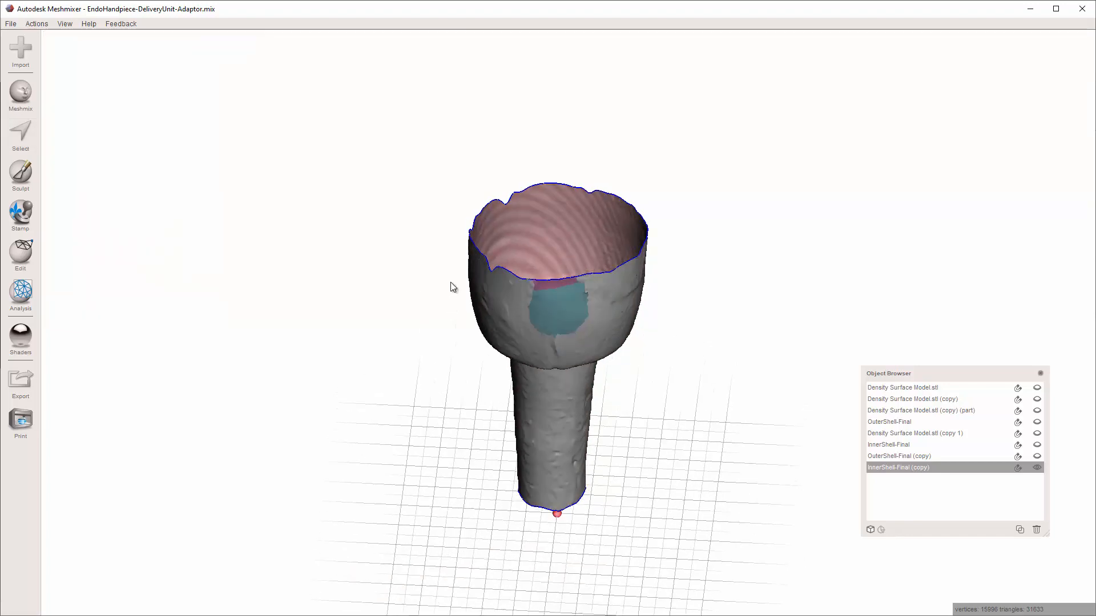
right_drag(451, 282, 549, 302)
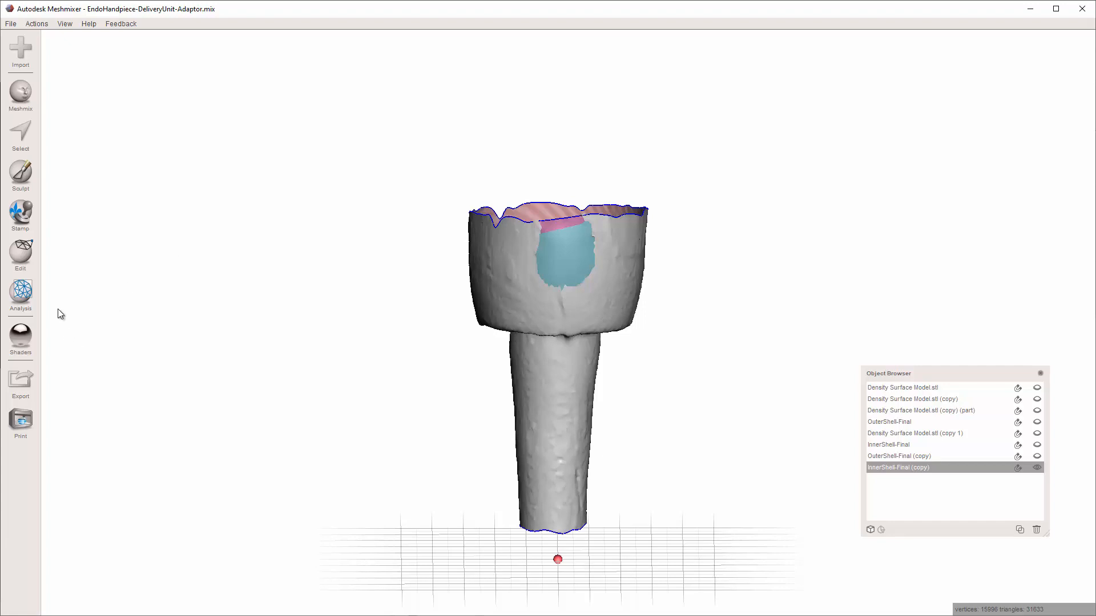
right_drag(168, 305, 168, 298)
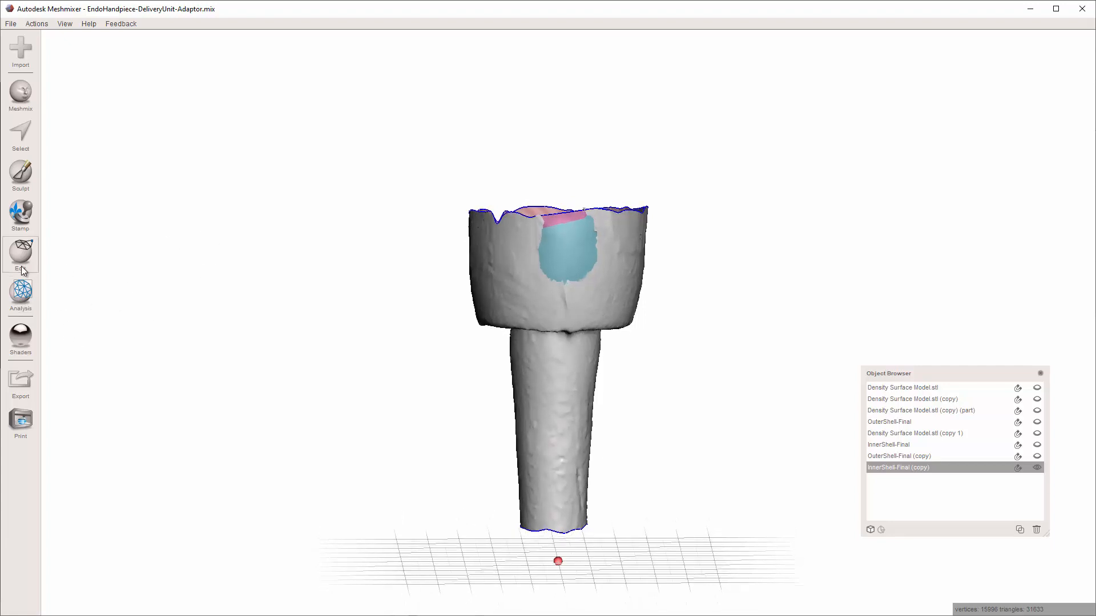
Step: Use Inspector with Flat Fill to close the open upper rim and open lower end of the inner shell copy
click(24, 289)
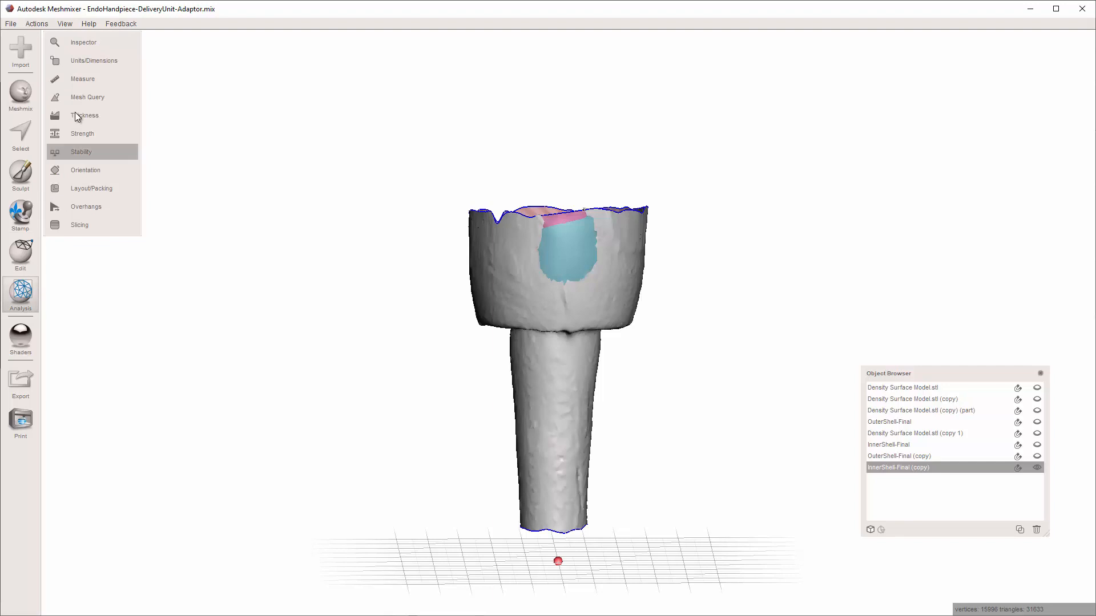
click(84, 46)
click(458, 177)
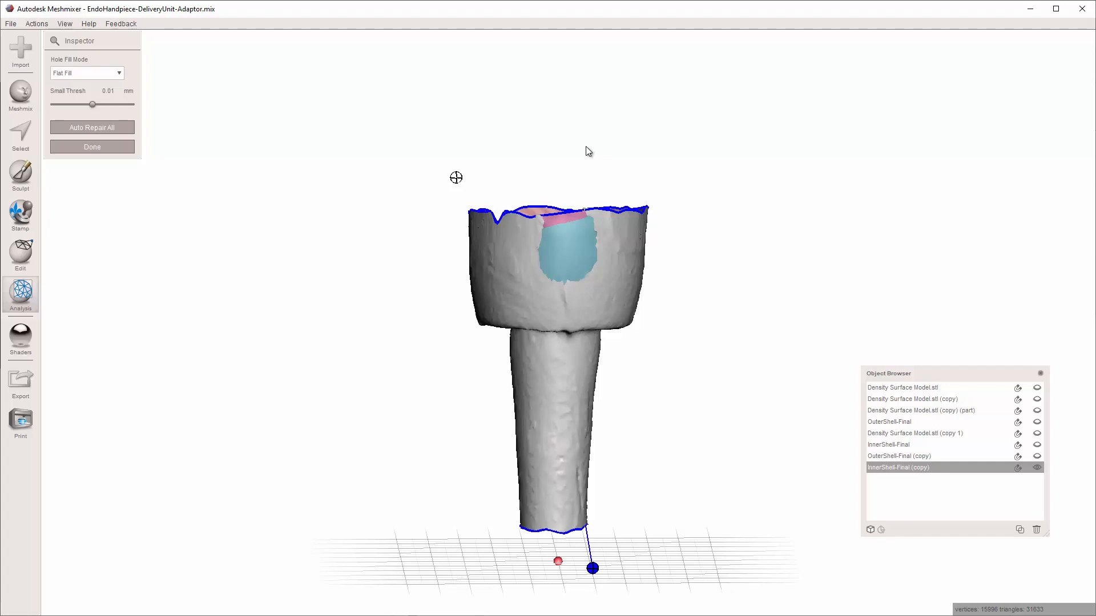
mouse_move(580, 149)
right_down()
mouse_move(554, 196)
mouse_move(583, 136)
right_up()
scroll(583, 135, down, 2)
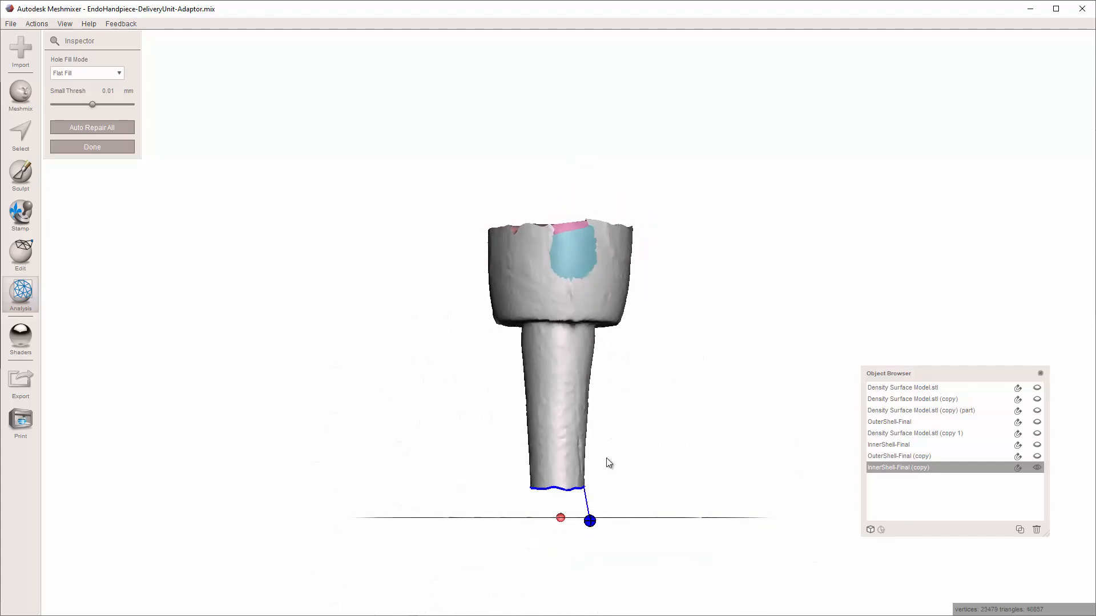
click(590, 520)
mouse_move(611, 396)
right_down()
mouse_move(607, 374)
mouse_move(592, 516)
mouse_move(601, 386)
right_up()
scroll(592, 447, up, 2)
scroll(600, 391, down, 2)
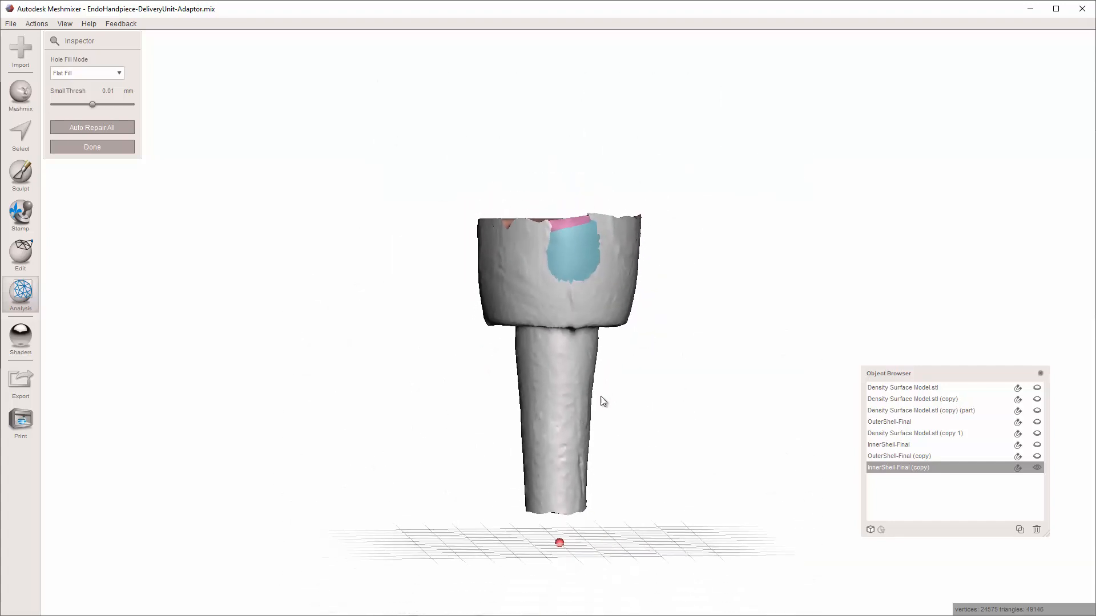
right_drag(800, 413, 781, 396)
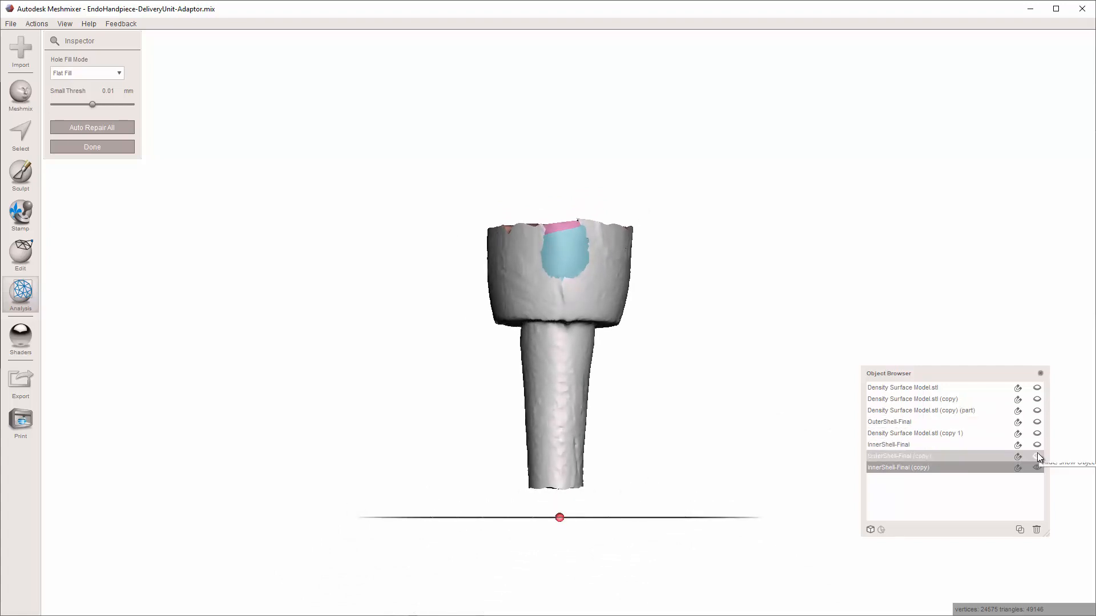
right_drag(790, 352, 626, 367)
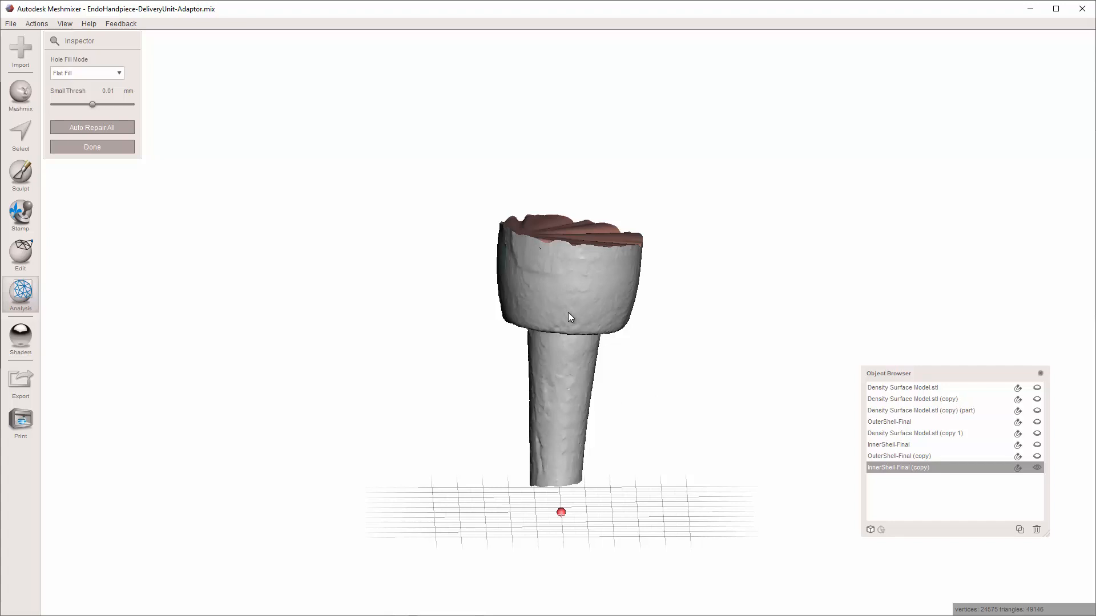
key(Escape)
Step: Try moving the inner shell copy along Z to 27.2 mm and upward beside the displayed OuterShell-Final (copy), and undo the moves
key(t)
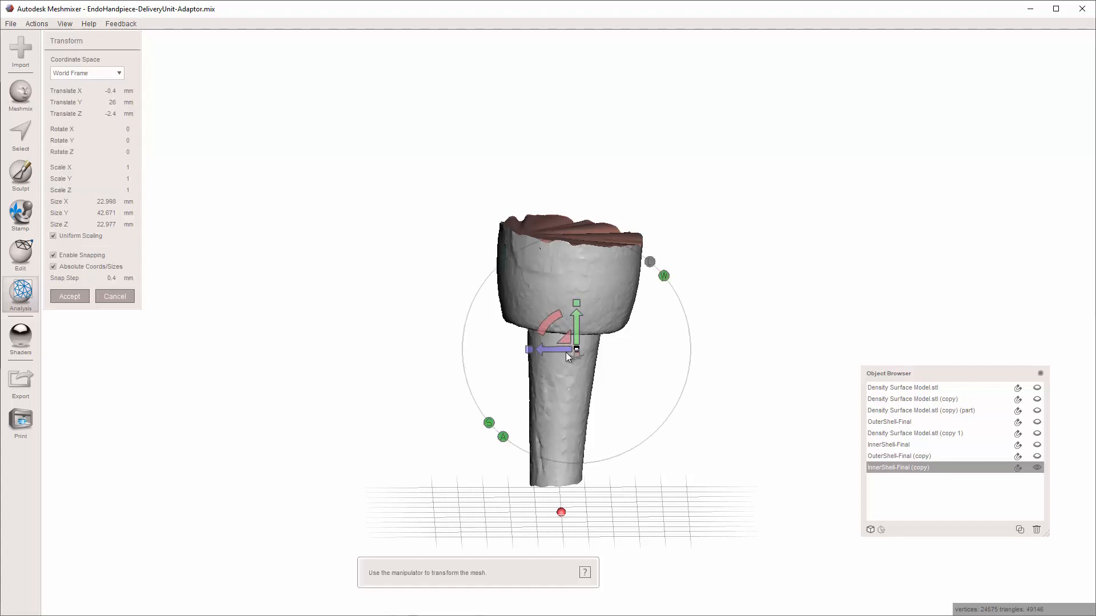
drag(567, 350, 378, 349)
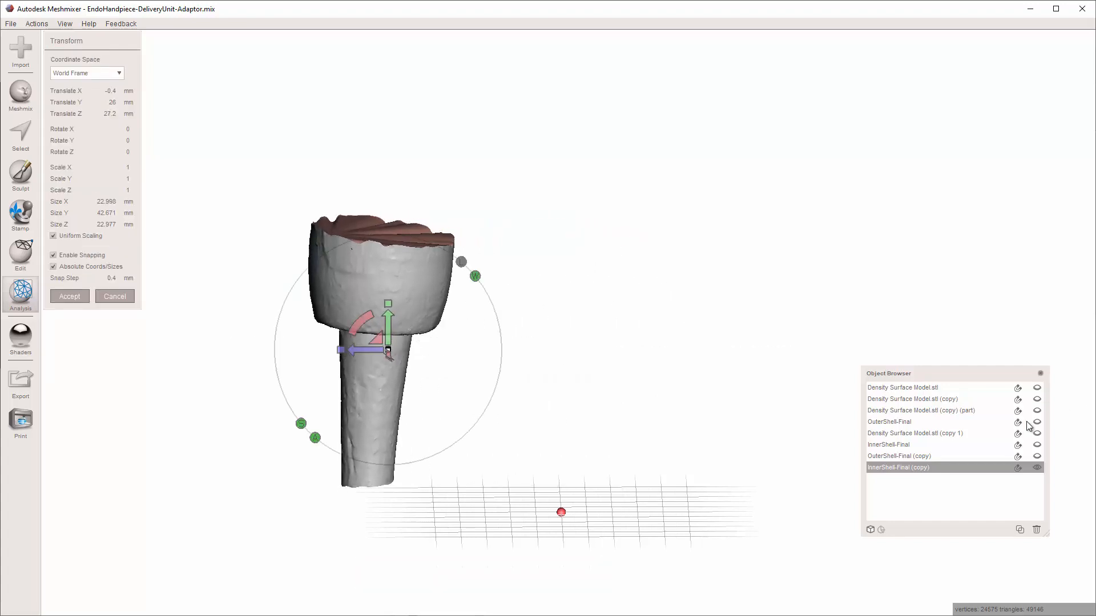
click(1039, 456)
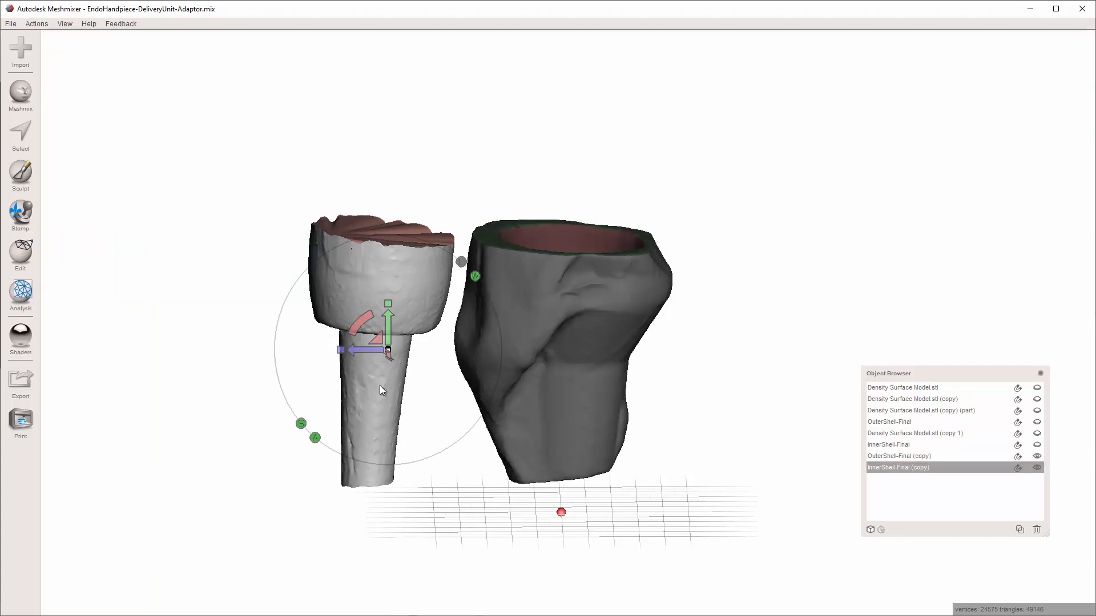
right_drag(382, 390, 560, 357)
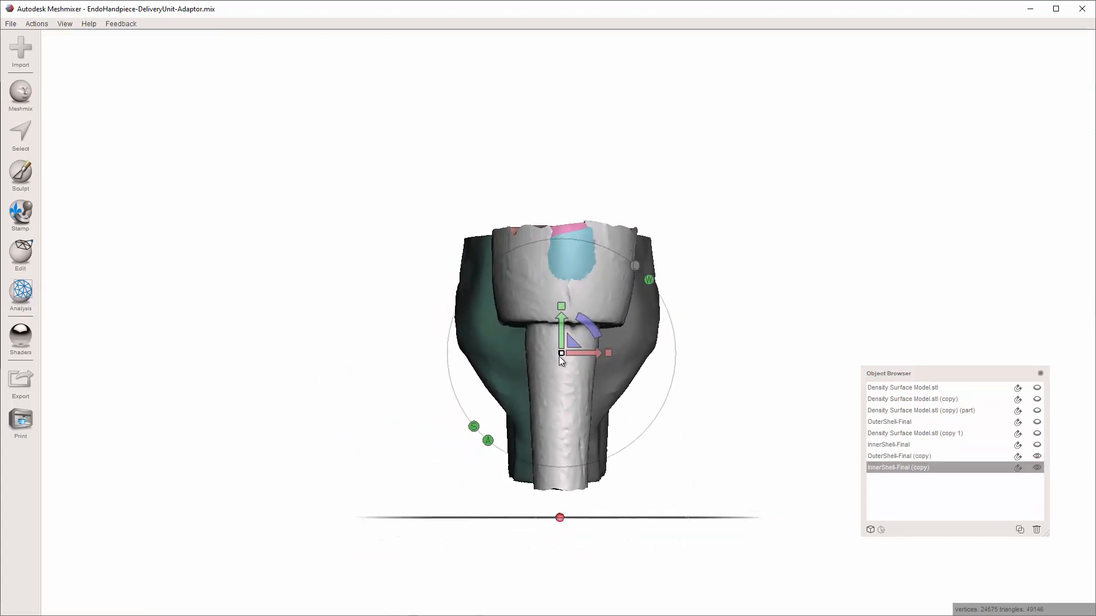
drag(567, 337, 563, 240)
right_drag(563, 240, 749, 300)
key(ctrl+z)
key(ctrl+z)
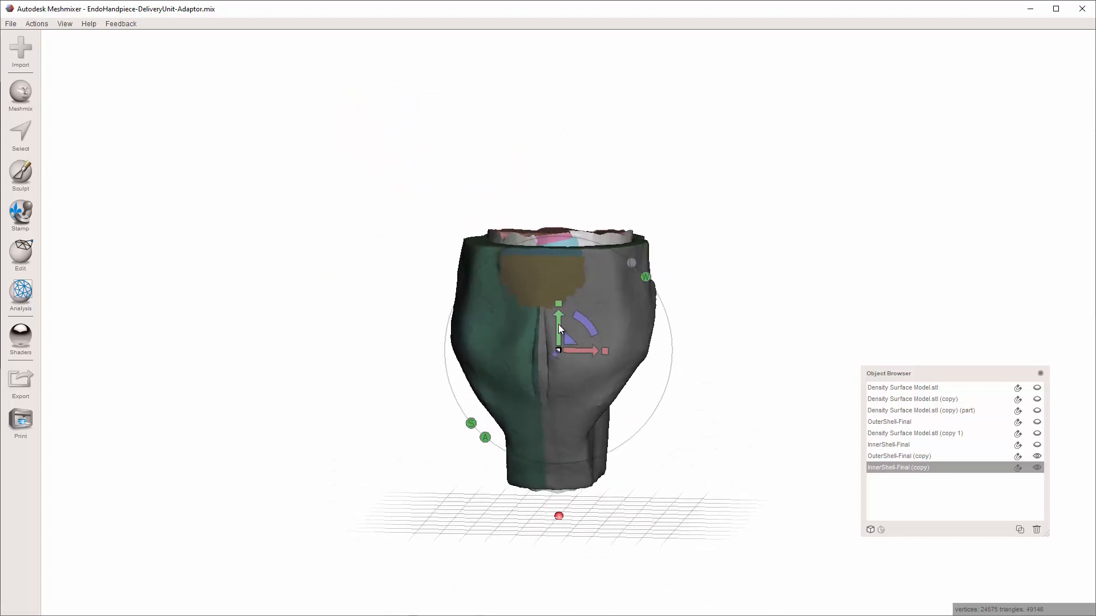
Step: Try raising the inner shell copy out of the outer shell copy and shifting it along Z to compare the two
drag(558, 324, 569, 235)
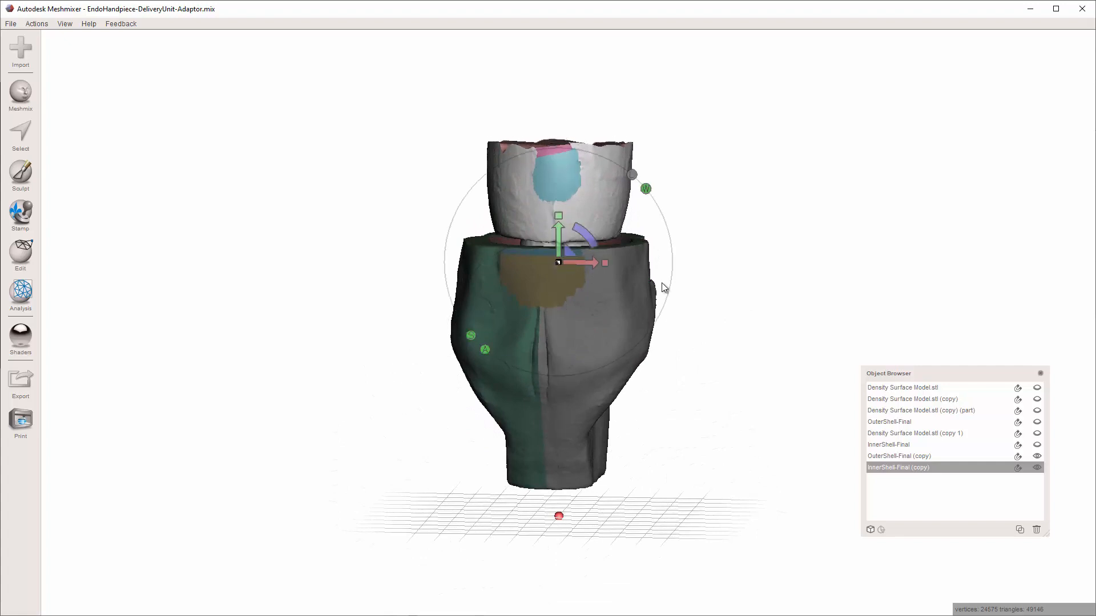
right_drag(662, 284, 566, 323)
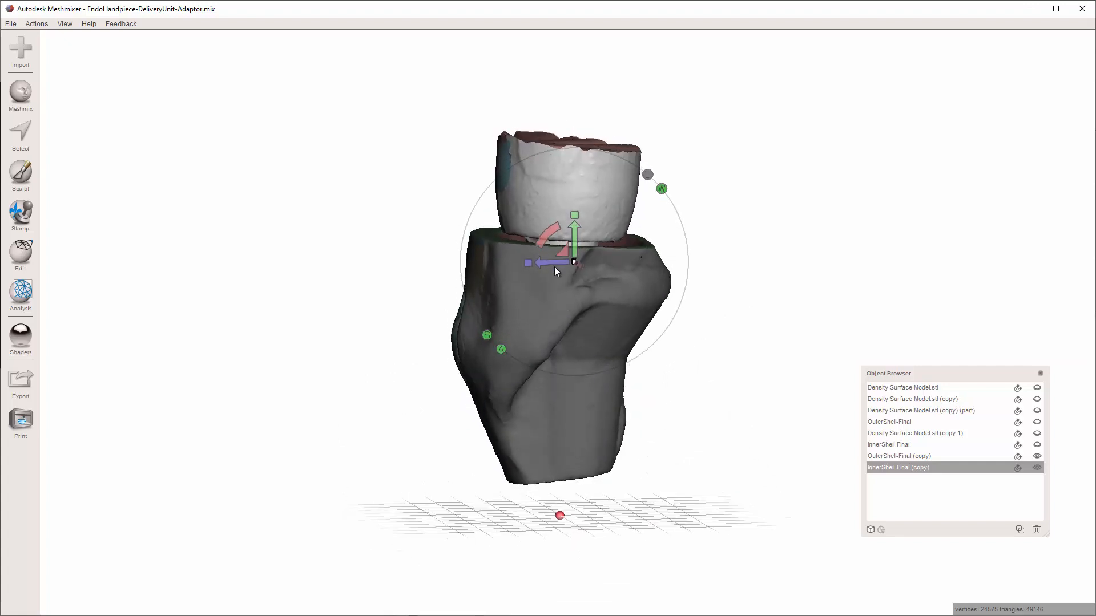
drag(550, 262, 472, 265)
right_drag(365, 326, 589, 234)
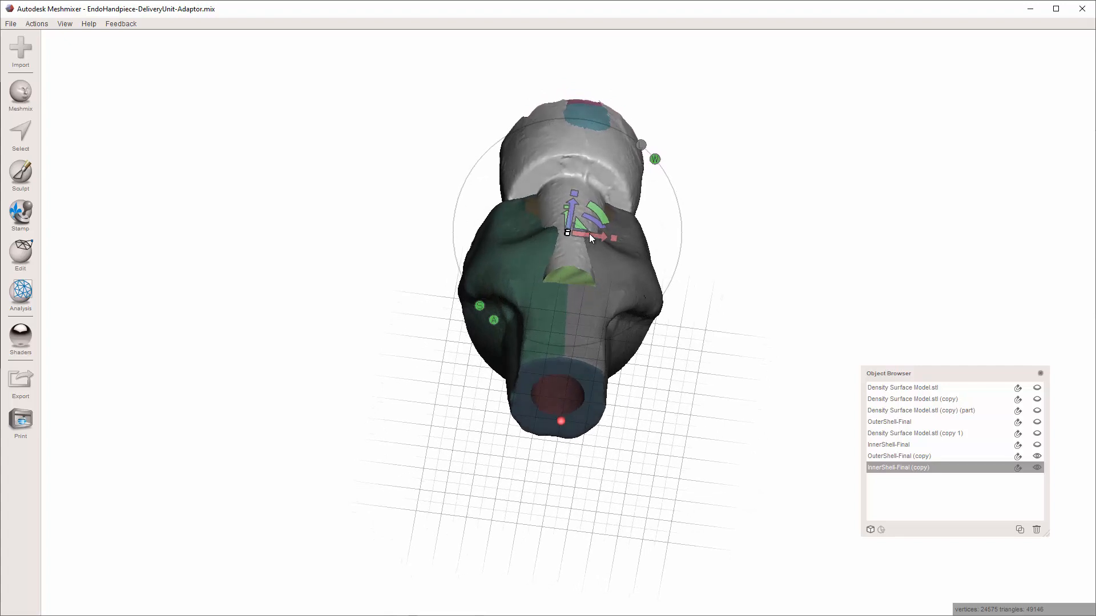
drag(589, 234, 587, 232)
right_drag(586, 232, 577, 369)
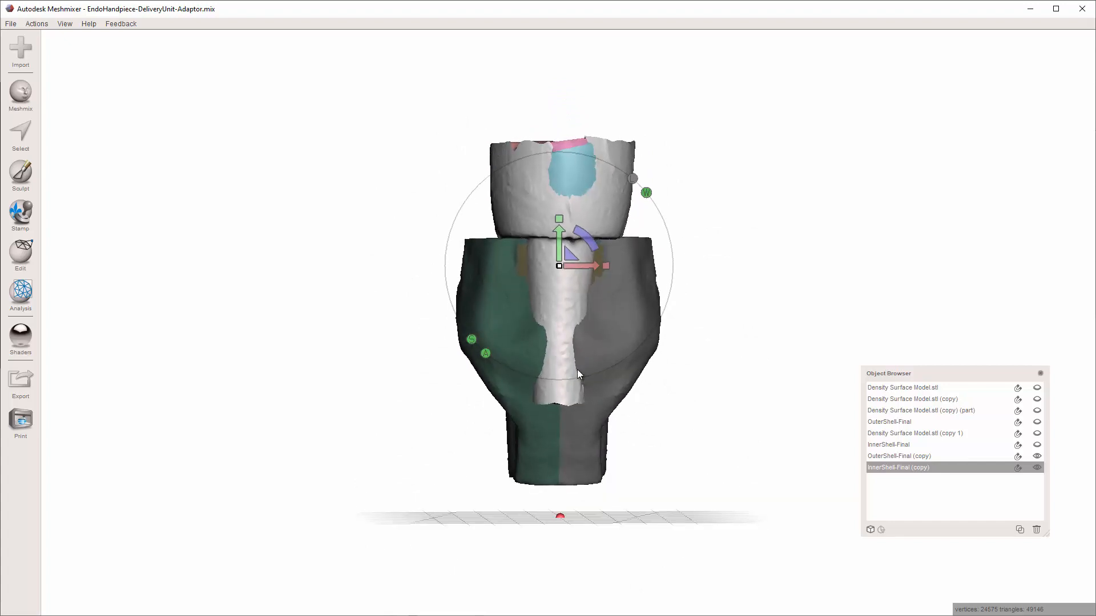
drag(559, 230, 560, 231)
right_drag(591, 295, 587, 291)
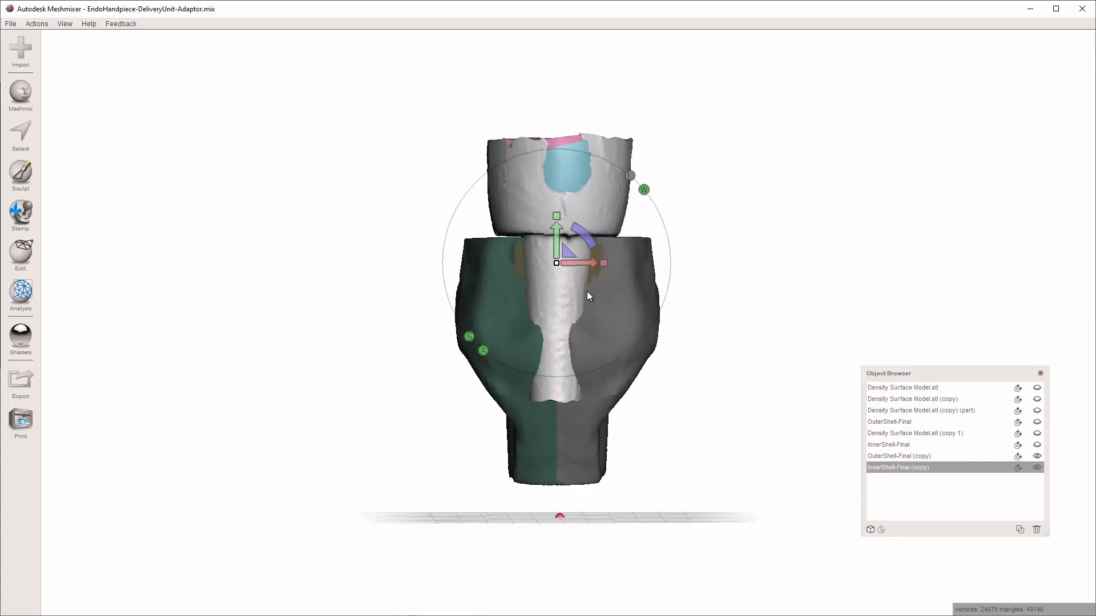
mouse_move(559, 422)
right_down()
mouse_move(567, 410)
mouse_move(557, 413)
right_up()
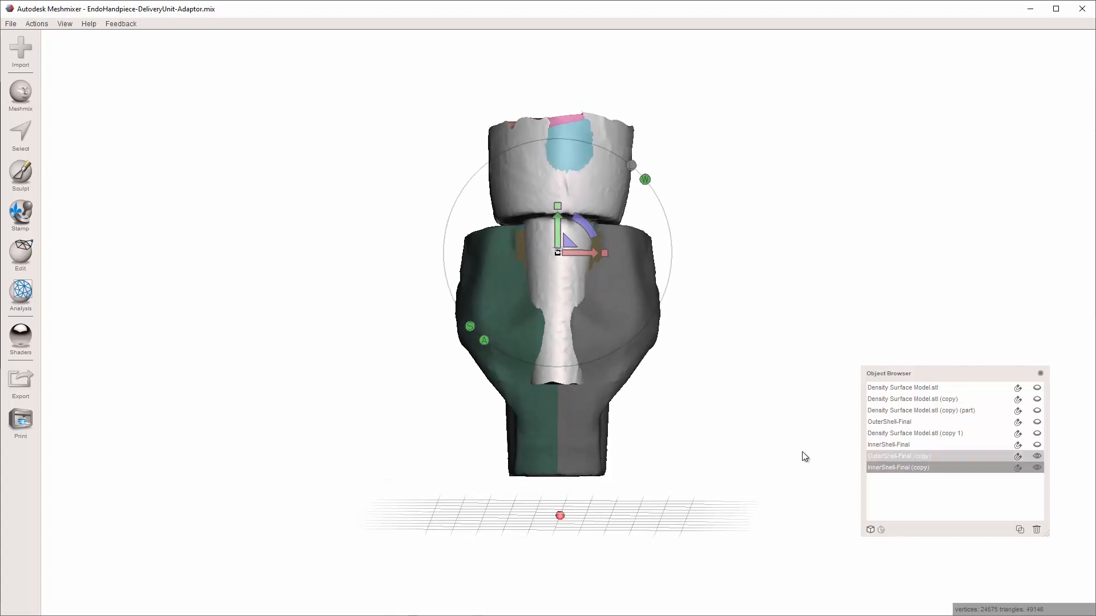
Step: Raise the inner shell copy further above the outer shell's opening and hide OuterShell-Final (copy)
right_drag(633, 426, 495, 294)
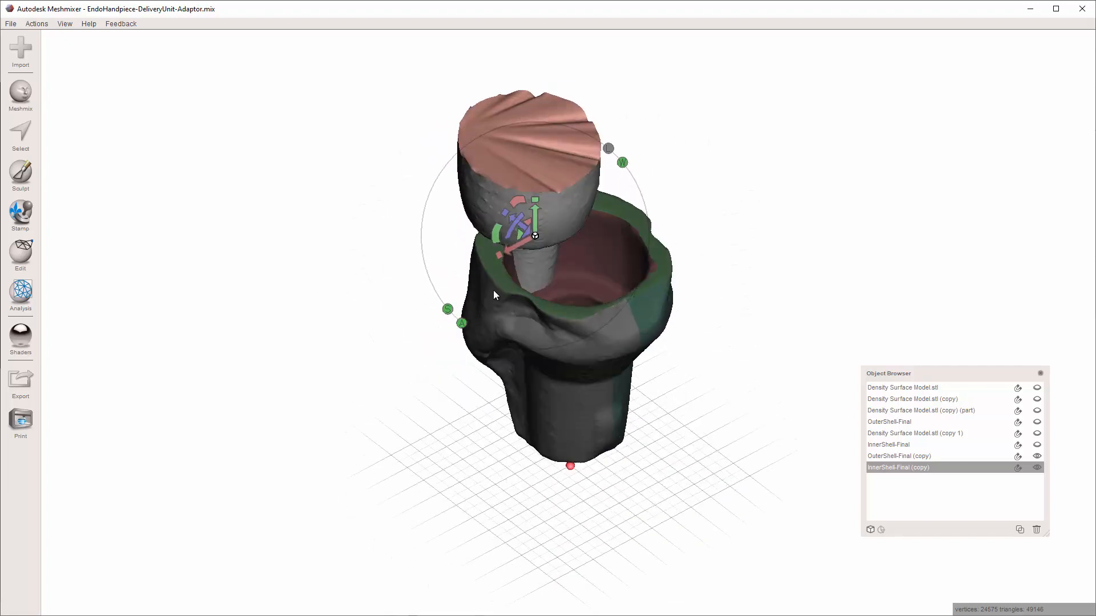
drag(536, 216, 542, 177)
right_drag(530, 291, 592, 279)
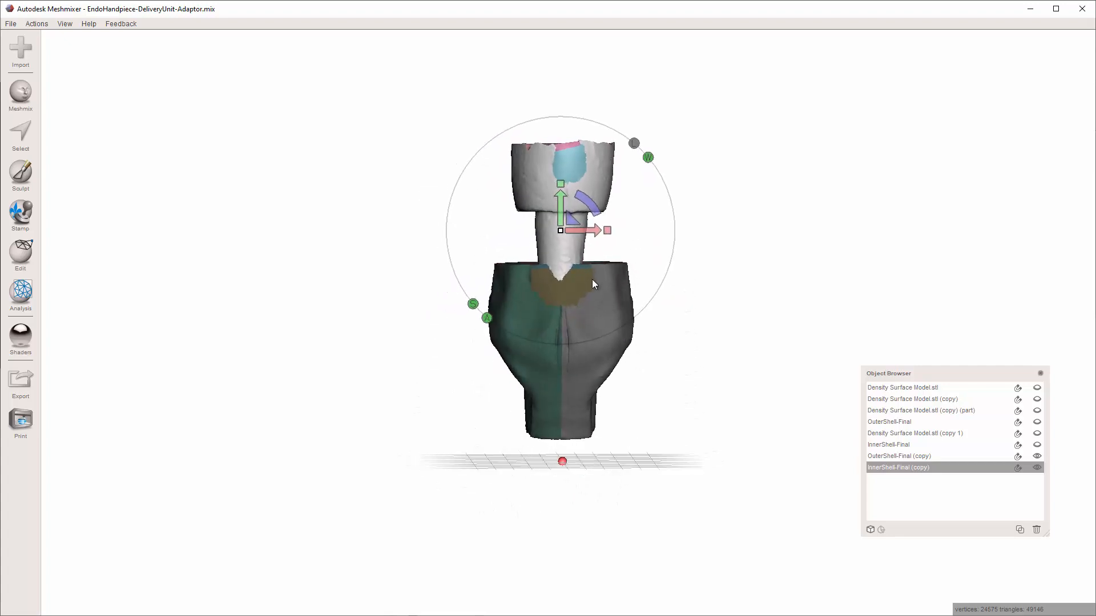
click(1038, 457)
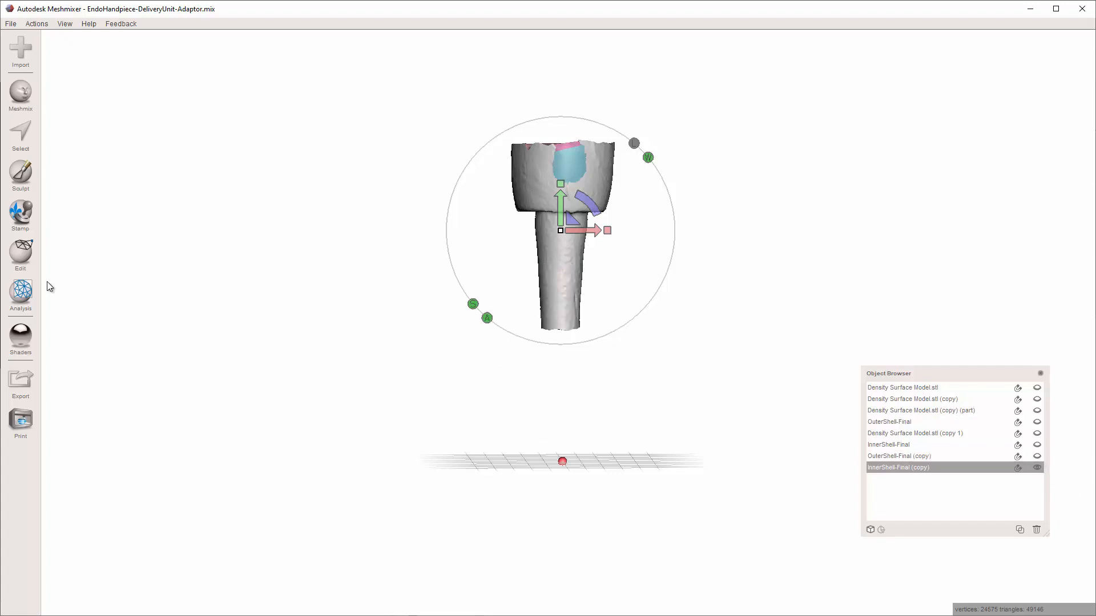
Step: Insert a cone primitive as a separate object beside the inner shell copy
click(23, 111)
scroll(127, 345, down, 1)
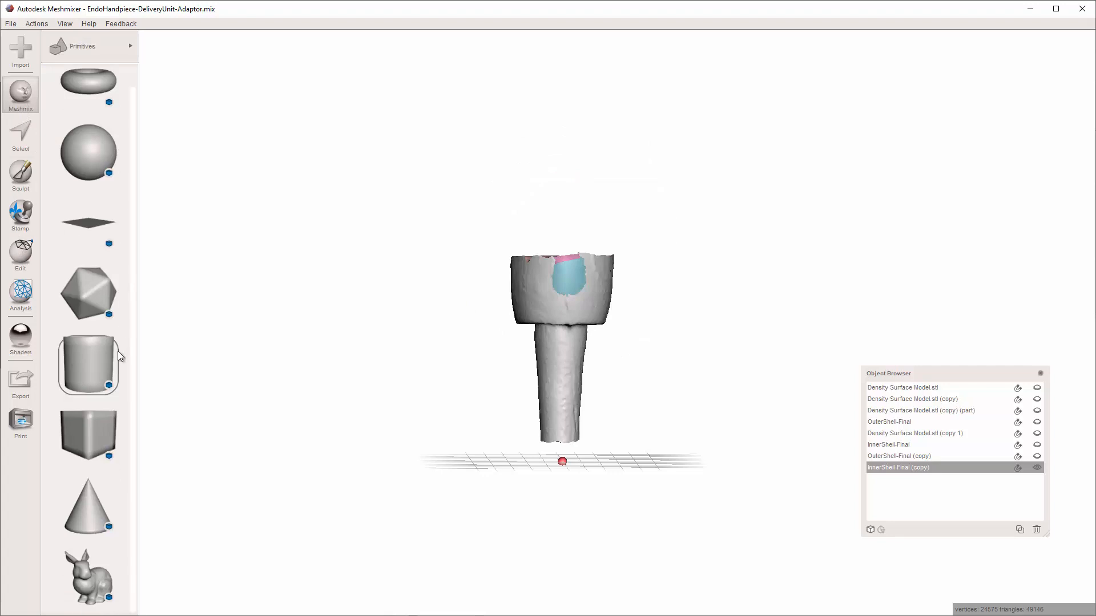
scroll(118, 360, up, 1)
scroll(121, 368, down, 1)
drag(96, 481, 436, 377)
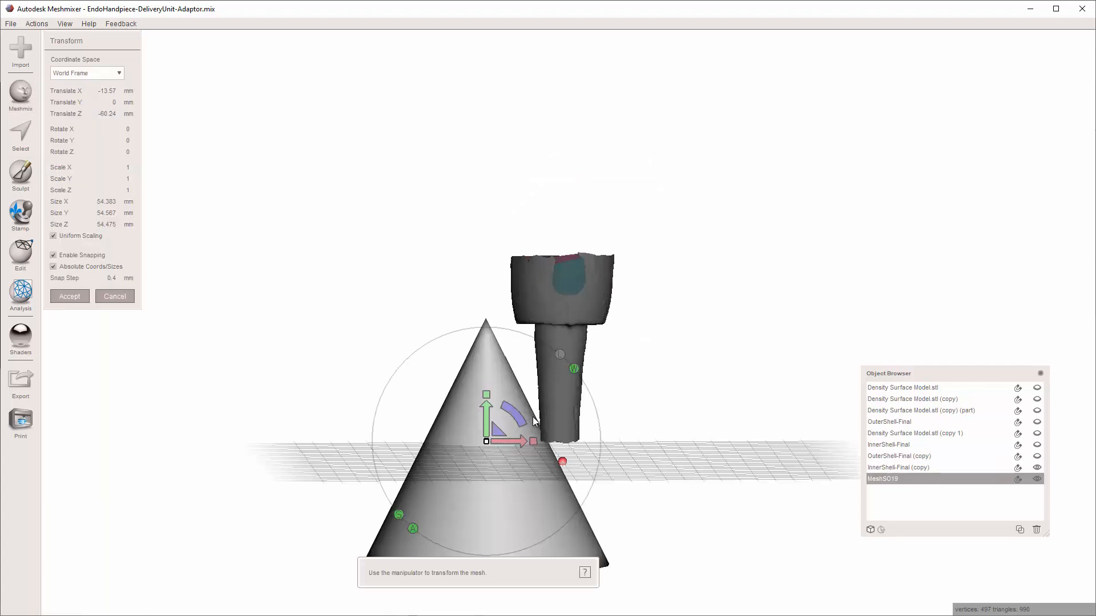
Step: Rotate the cone -180 degrees about Z so it points down, and raise it to 19.2 mm in Y
drag(512, 412, 437, 515)
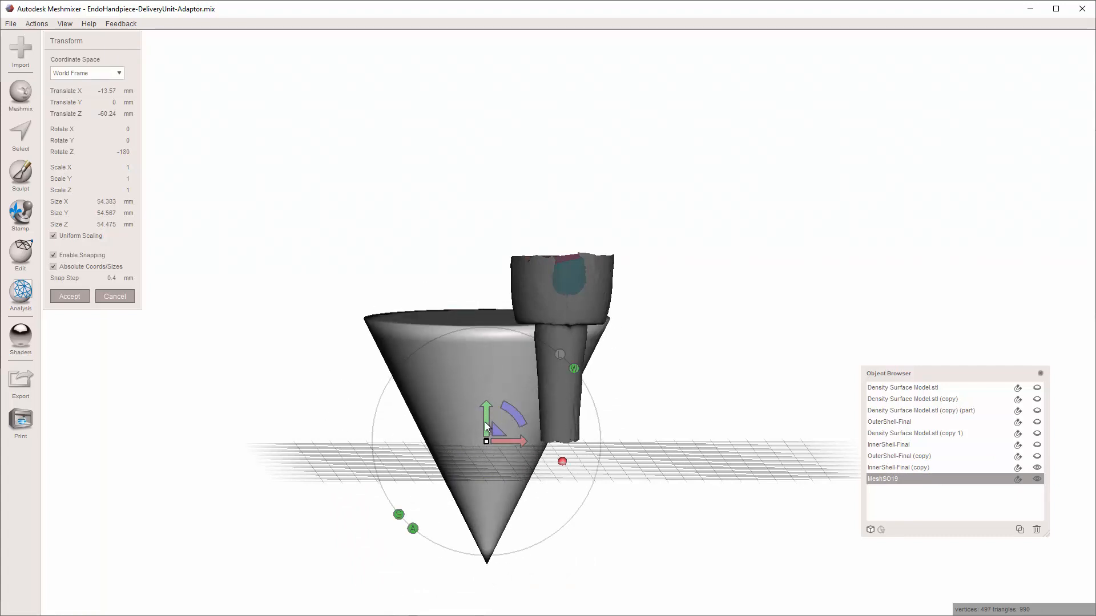
drag(485, 423, 504, 304)
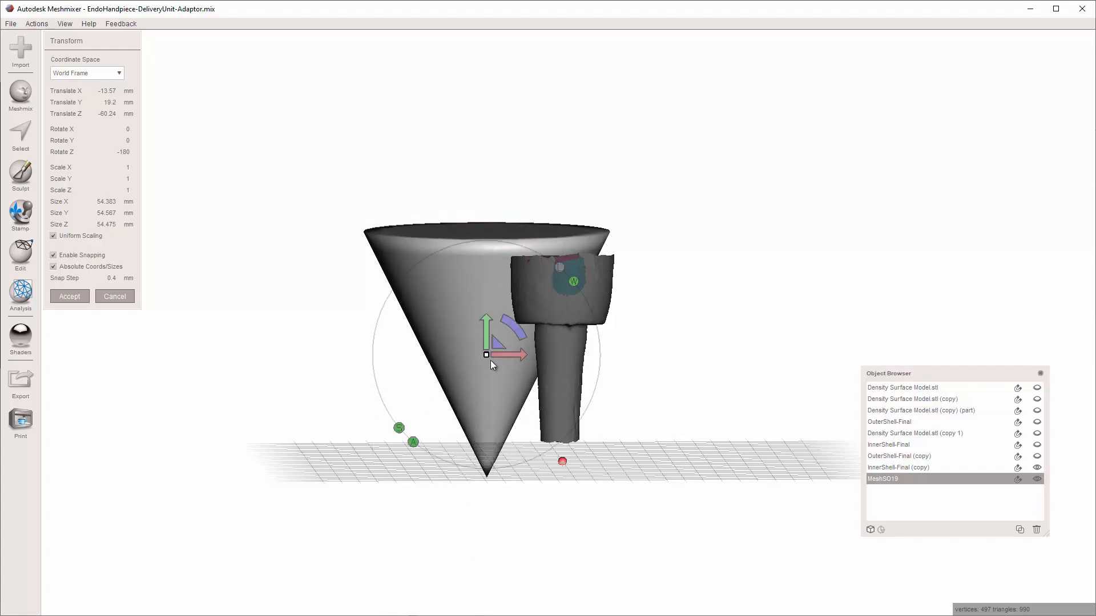
click(68, 297)
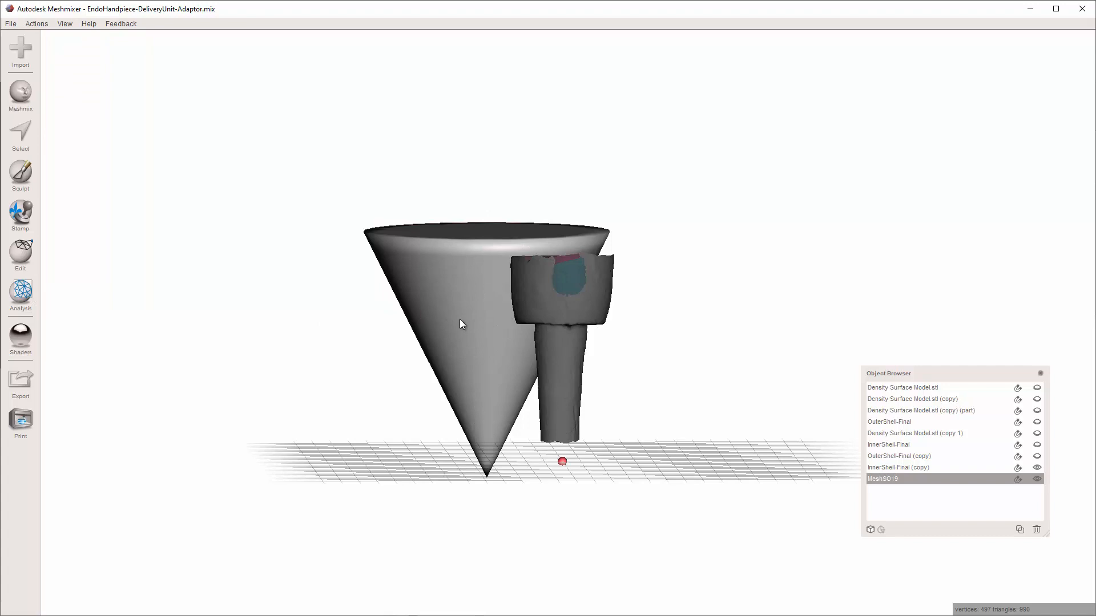
Step: Move the inverted cone along Z to 0.4 mm, in line with the inner shell copy
key(t)
right_drag(439, 323, 570, 333)
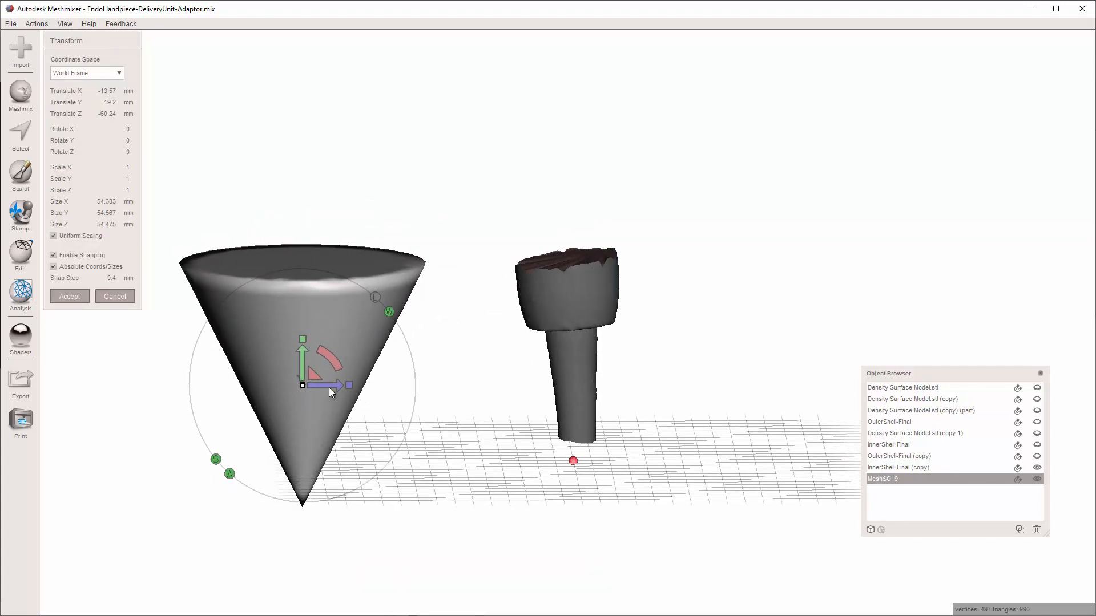
drag(328, 387, 606, 375)
Step: Stretch the inverted cone along Y only, to a height of about 286.4 mm
right_drag(605, 375, 485, 381)
drag(499, 325, 495, 64)
scroll(491, 286, down, 5)
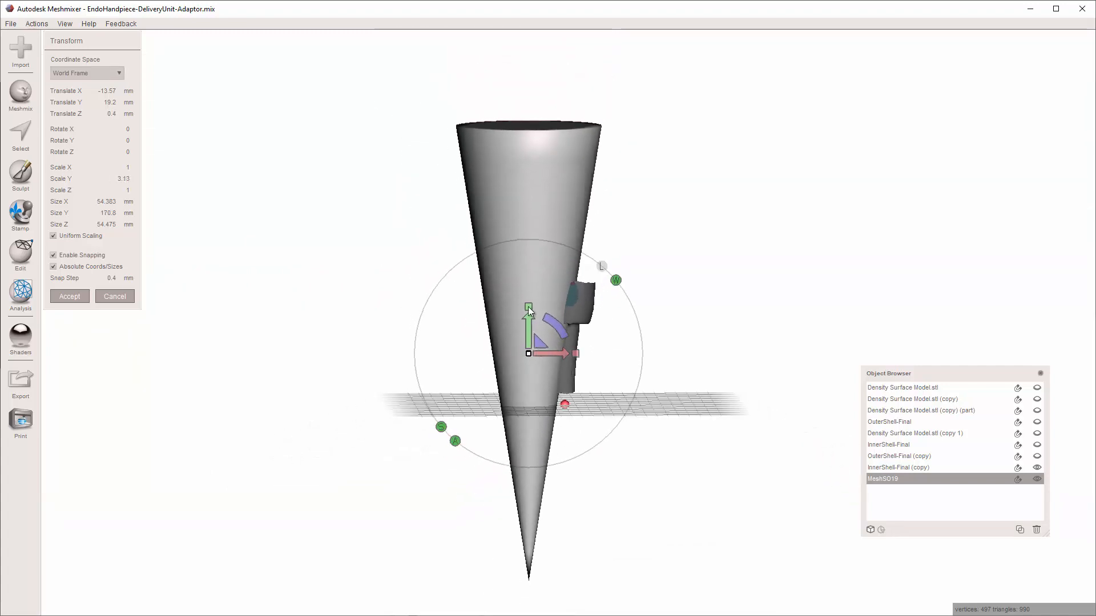
drag(527, 308, 536, 153)
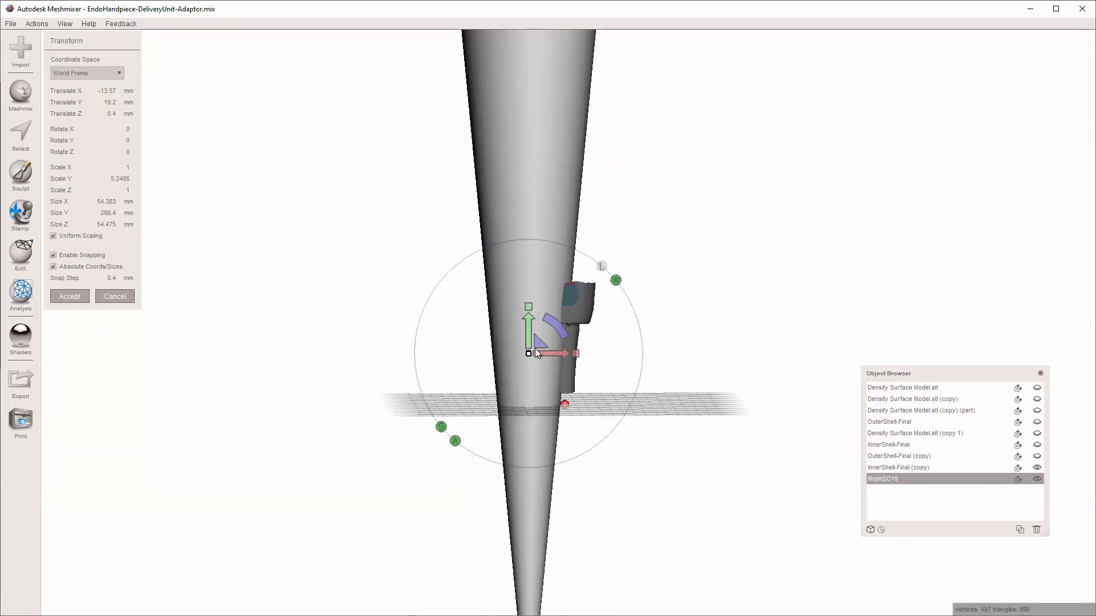
Step: Stretch the inverted cone further along Y to a height of 368.8 mm and accept the transform
right_drag(537, 350, 546, 313)
drag(536, 307, 532, 206)
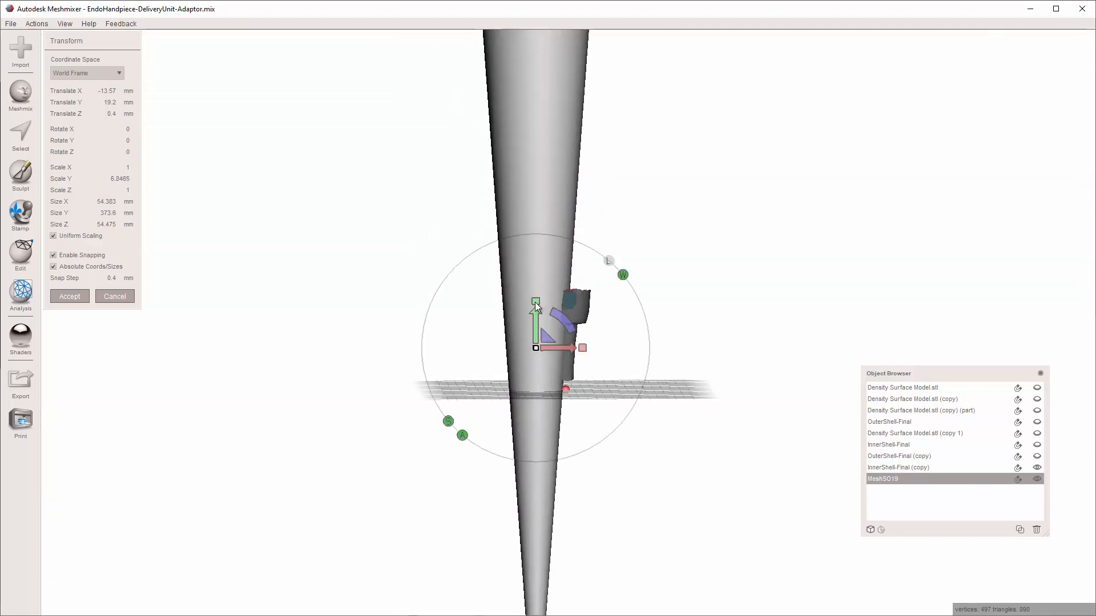
drag(537, 306, 536, 305)
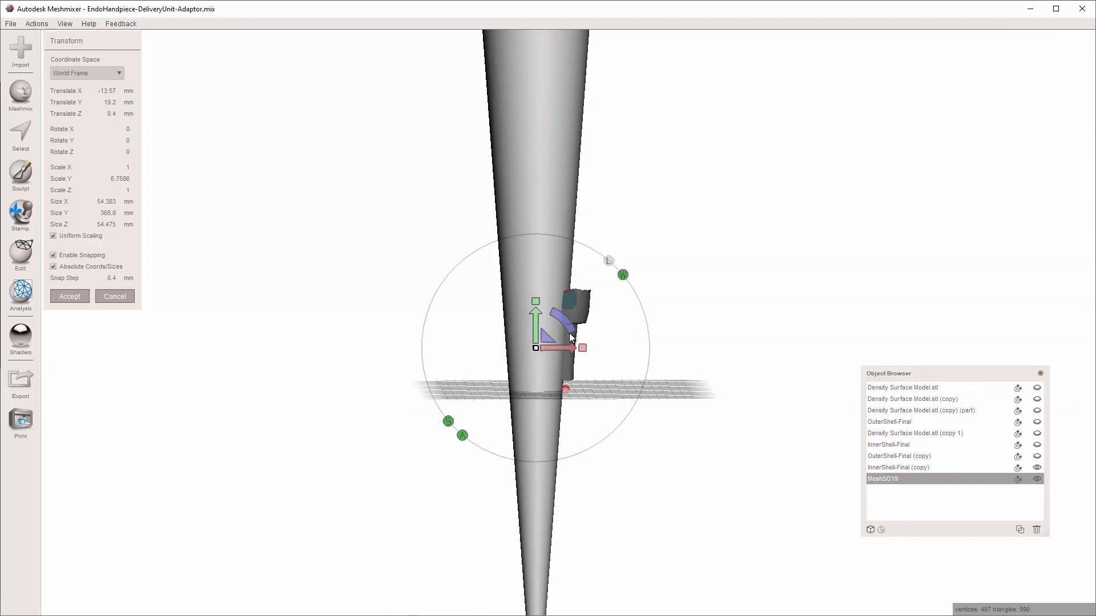
click(70, 296)
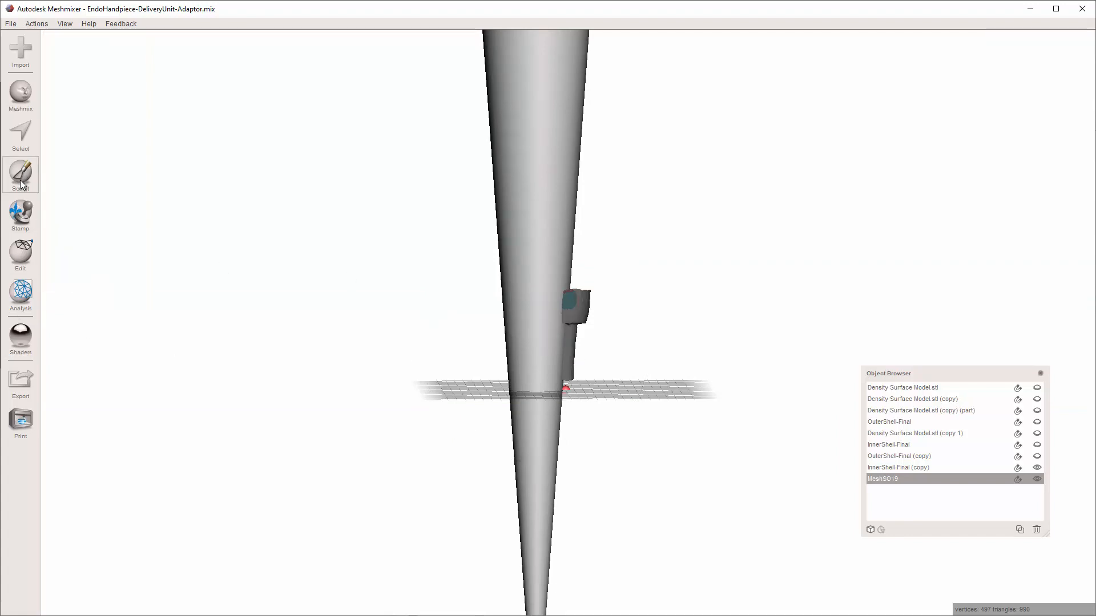
Step: Cut off the lower tip of the cone with a Plane Cut near the base of the inner shell copy
click(20, 253)
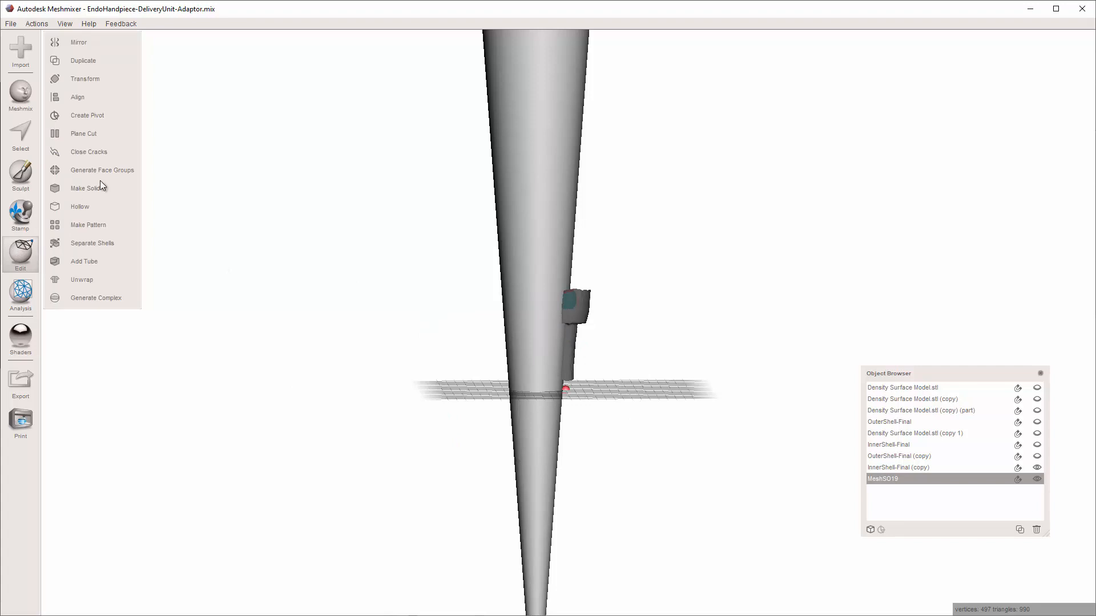
click(94, 130)
mouse_move(539, 328)
mouse_down()
mouse_move(537, 360)
mouse_move(544, 347)
mouse_up()
click(69, 129)
Step: Try to shift the truncated cone along X, cancel the transform and delete the cone
right_drag(549, 420, 567, 299)
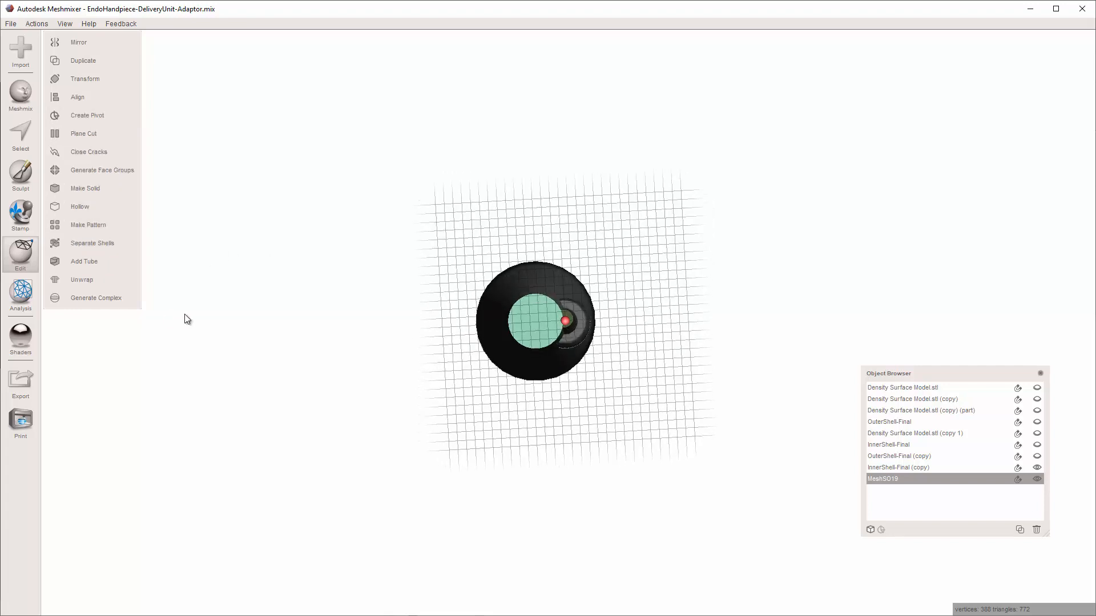
key(t)
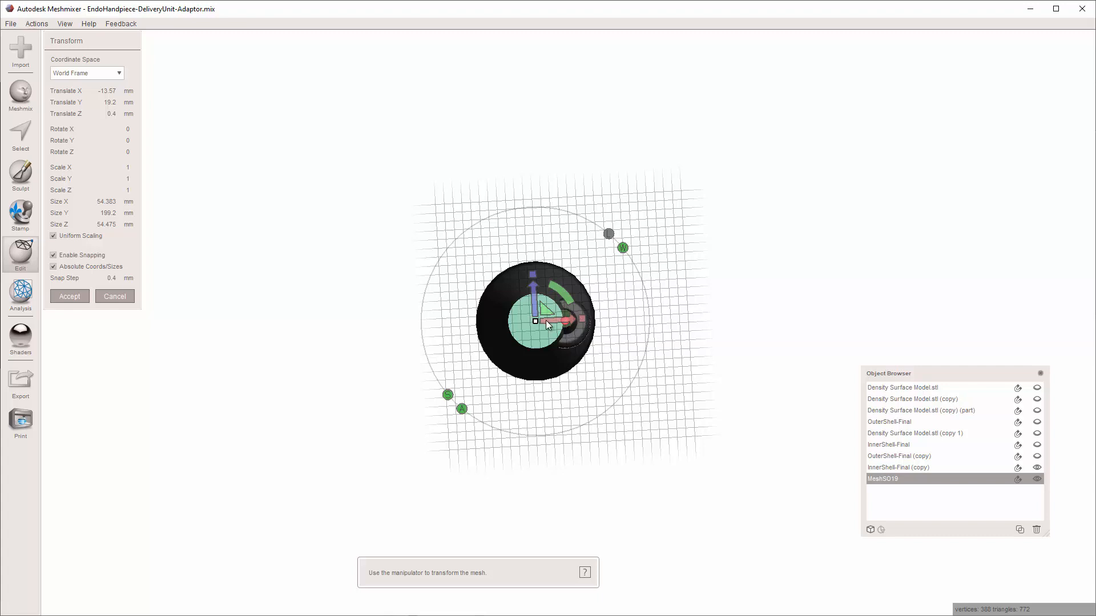
drag(548, 325, 512, 322)
right_drag(512, 322, 557, 348)
click(115, 296)
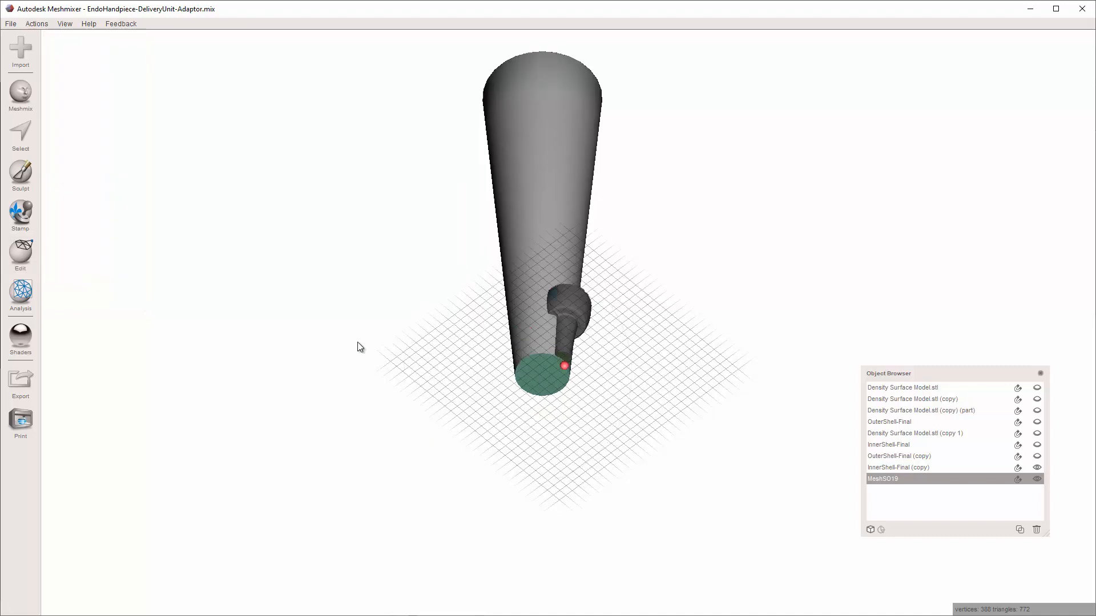
key(Delete)
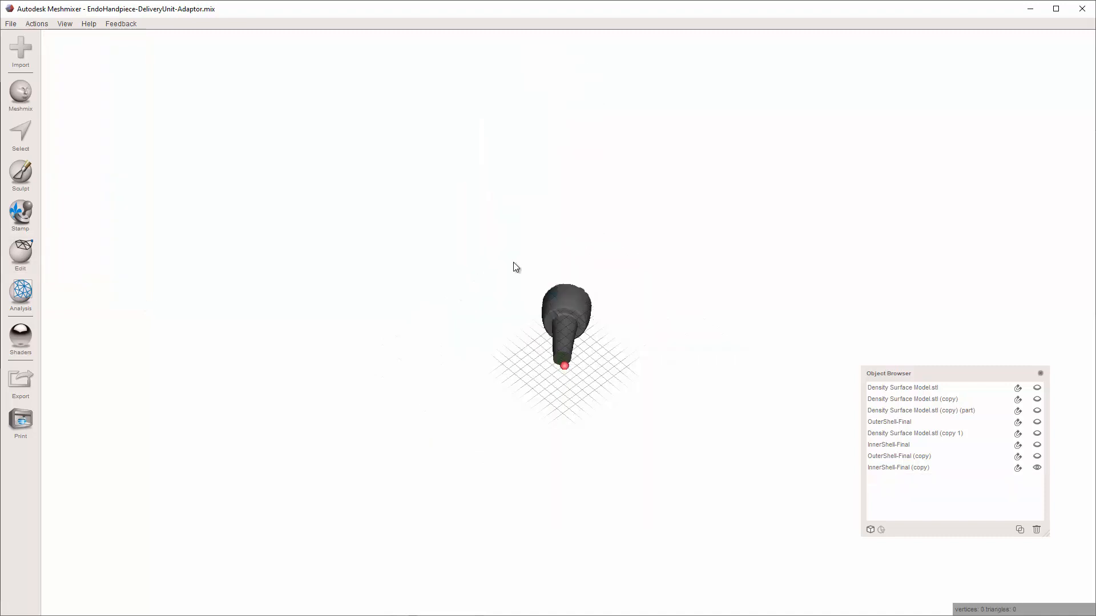
Step: Select the inner shell copy and insert a cube primitive as a separate object near it
click(19, 96)
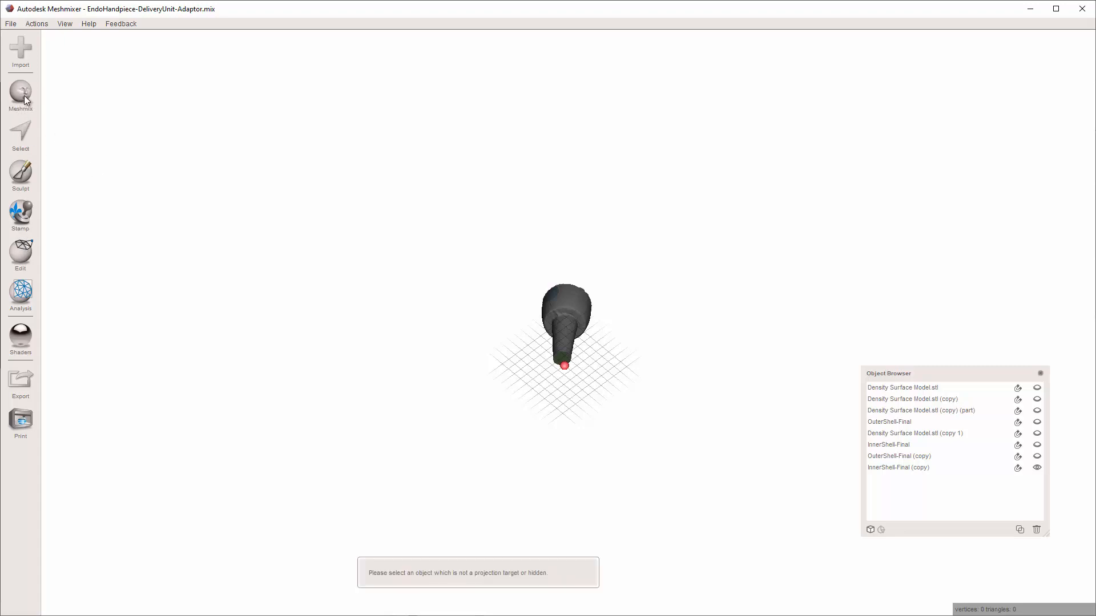
right_drag(480, 248, 556, 316)
click(556, 317)
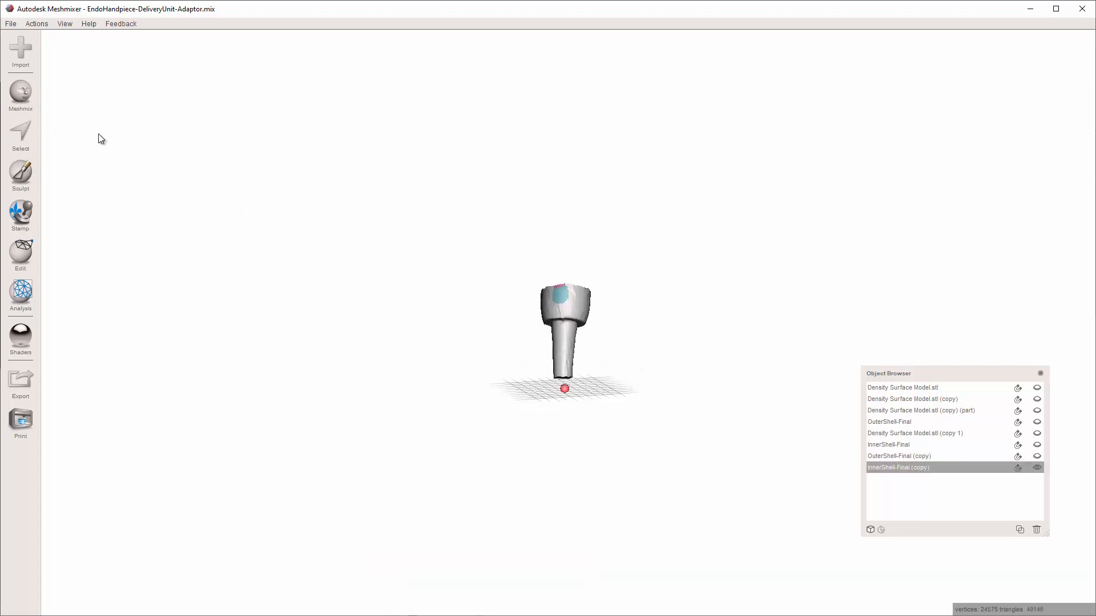
click(18, 96)
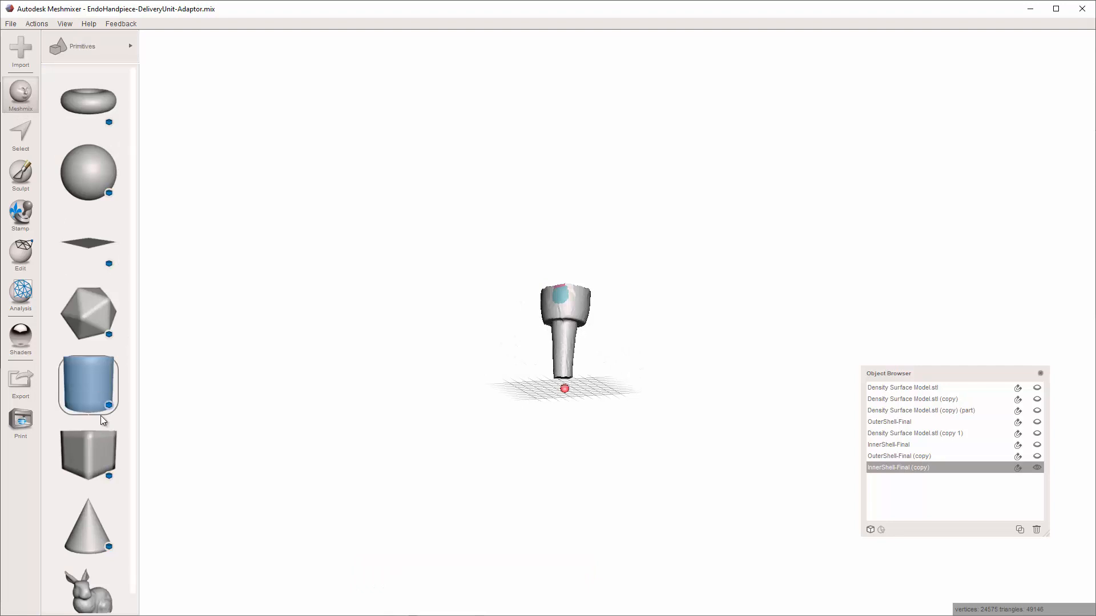
drag(90, 454, 474, 320)
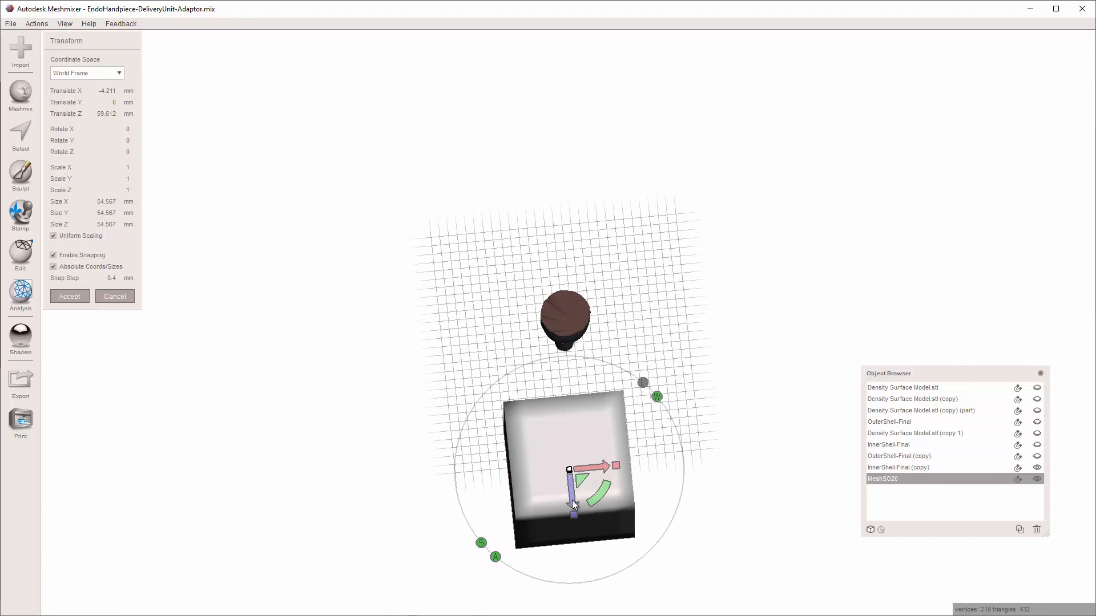
Step: Move the cube along Z to -6.4 mm and scale it uniformly to 7 mm
drag(573, 505, 542, 365)
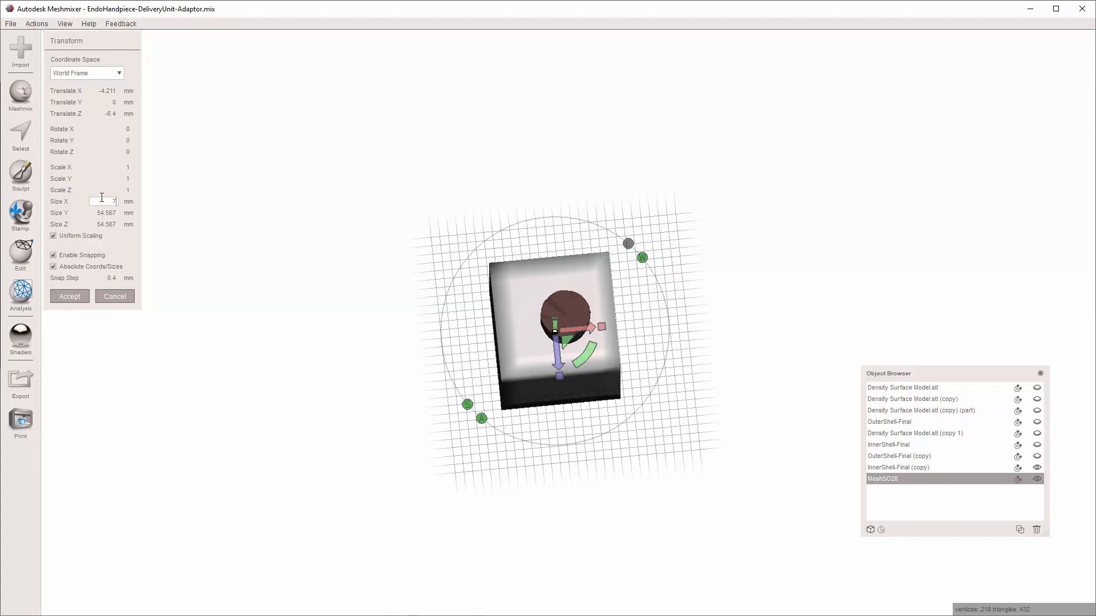
key(Tab)
key(Tab)
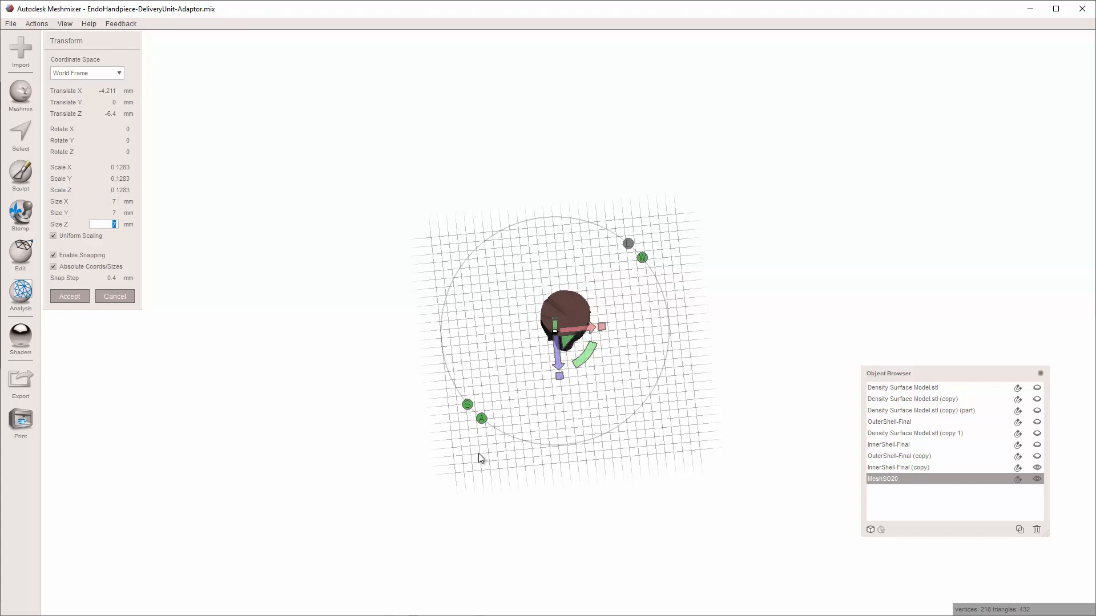
Step: Position the cube at the foot of the inner shell copy's stem, at X -1.6, Y -0.4 and Z 3.2 mm
right_drag(480, 454, 537, 422)
drag(560, 405, 569, 407)
right_drag(569, 408, 592, 440)
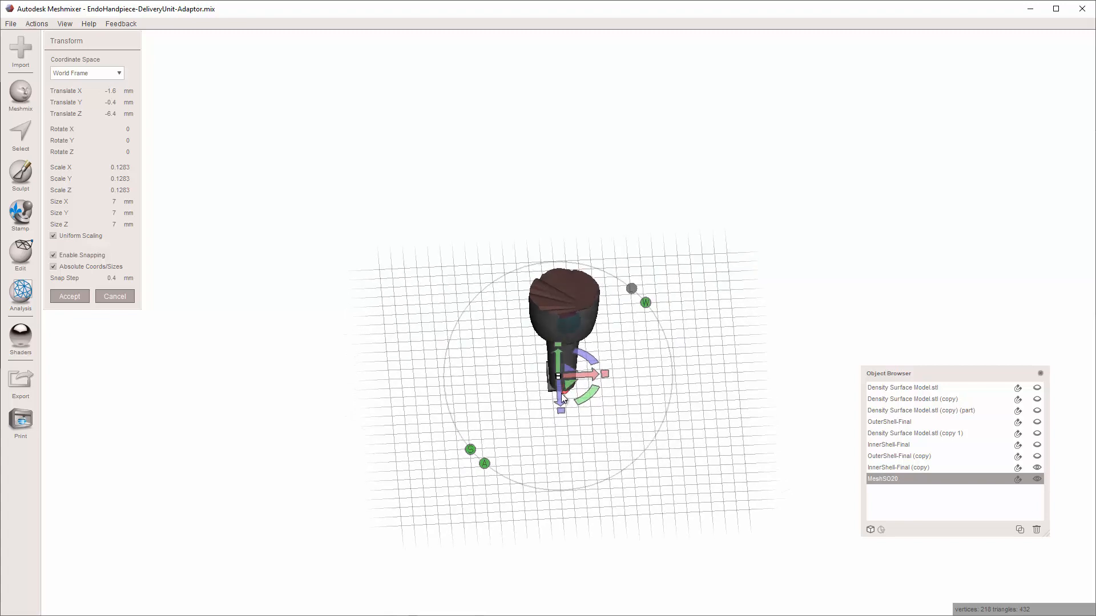
drag(561, 395, 562, 421)
right_drag(574, 427, 615, 423)
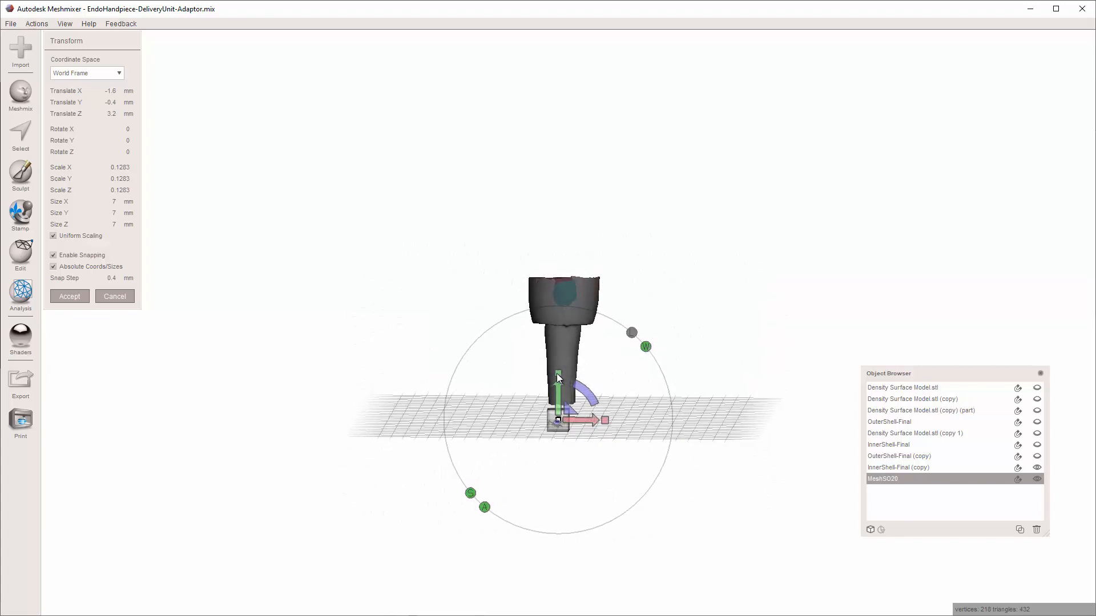
Step: Stretch the cube to 12.4 mm in Y and 36 mm in Z, and shift it to X -0.4 and Z 12.4 mm
drag(558, 374, 587, 426)
right_drag(587, 425, 581, 329)
right_drag(622, 394, 508, 395)
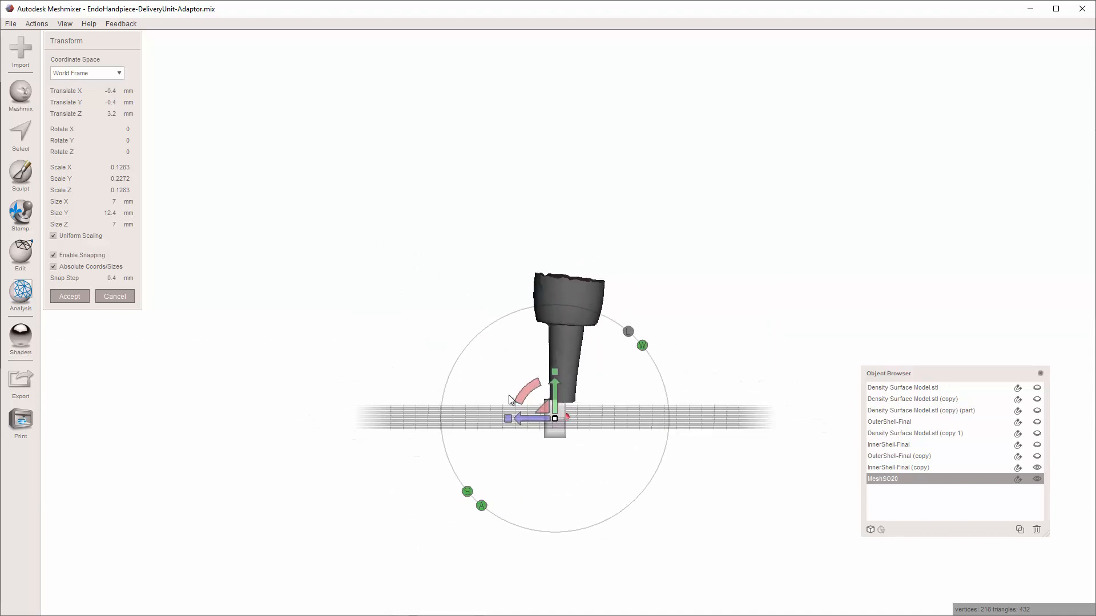
drag(508, 417, 426, 369)
right_drag(426, 369, 607, 384)
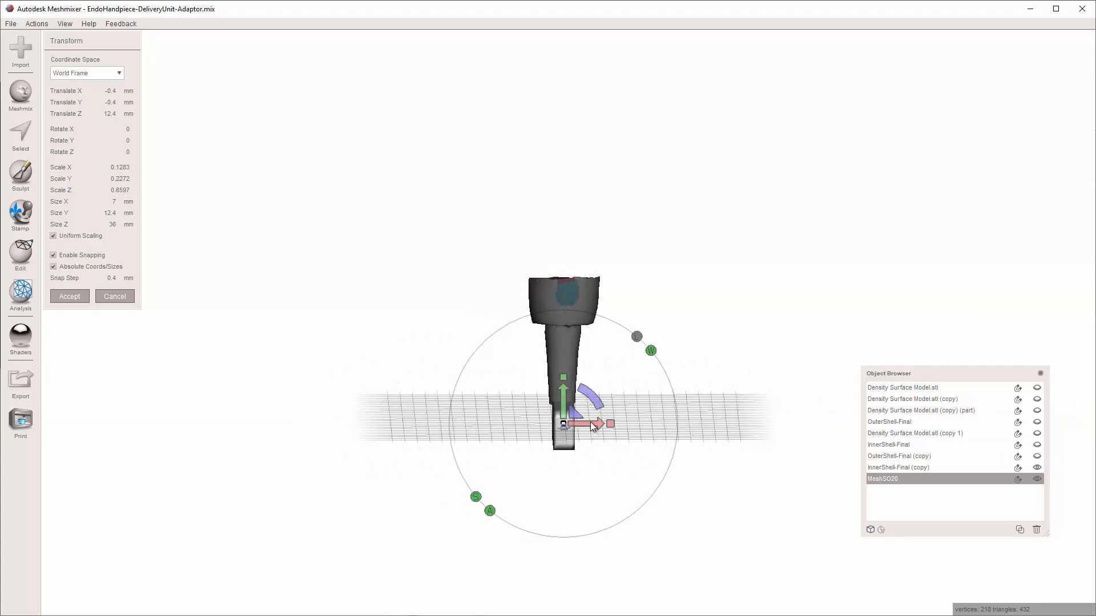
Step: Widen the block to 8.4 mm along X and shift it to X -0.8 mm under the stem
drag(591, 429, 608, 425)
drag(608, 425, 612, 425)
mouse_move(597, 393)
right_down()
mouse_move(543, 405)
mouse_move(621, 394)
mouse_move(590, 395)
right_up()
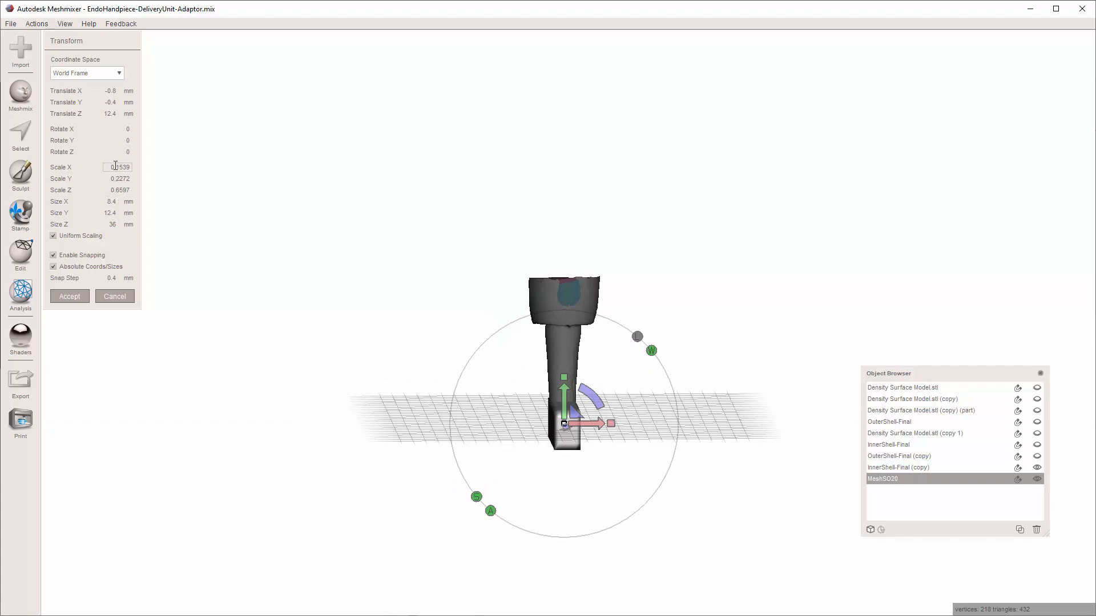
Step: Turn off uniform scaling, set the block's X size to 8.5 mm and accept the transform
click(53, 237)
right_drag(663, 432, 607, 444)
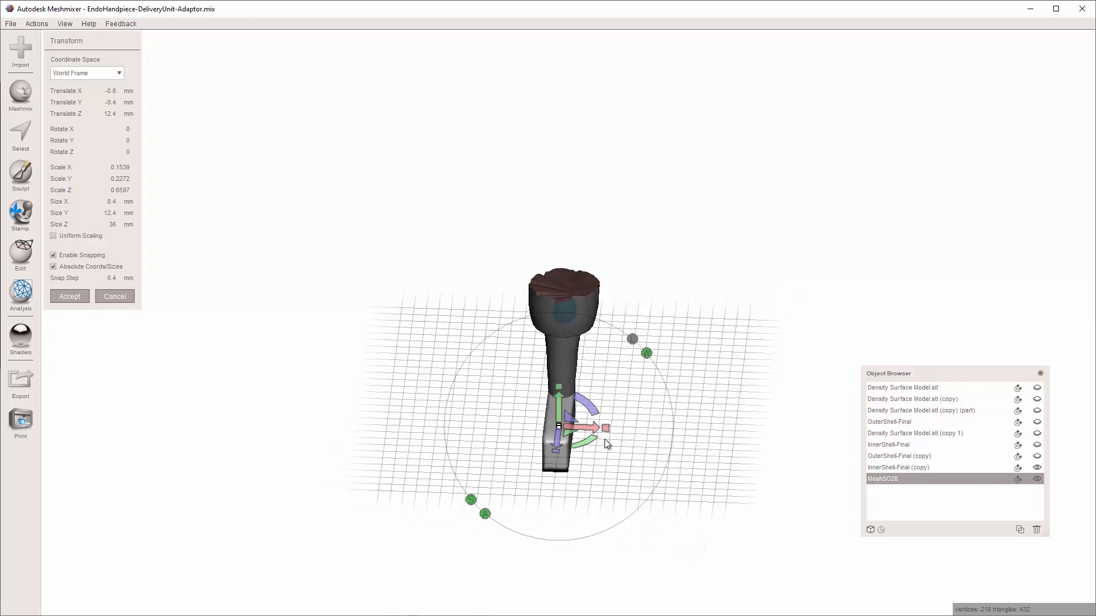
double_click(104, 202)
key(Return)
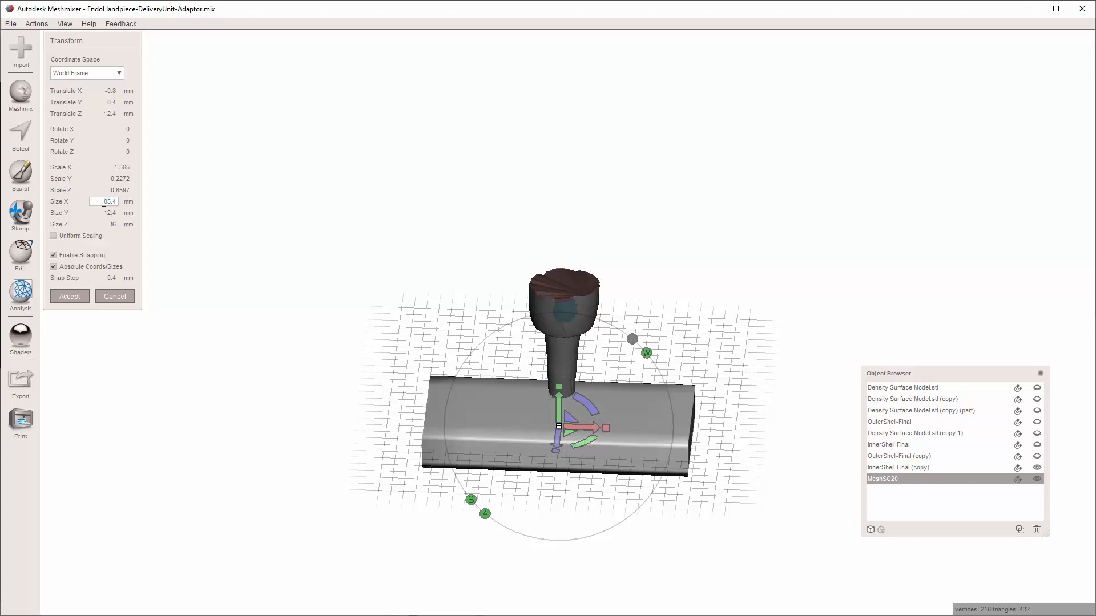
key(ctrl+z)
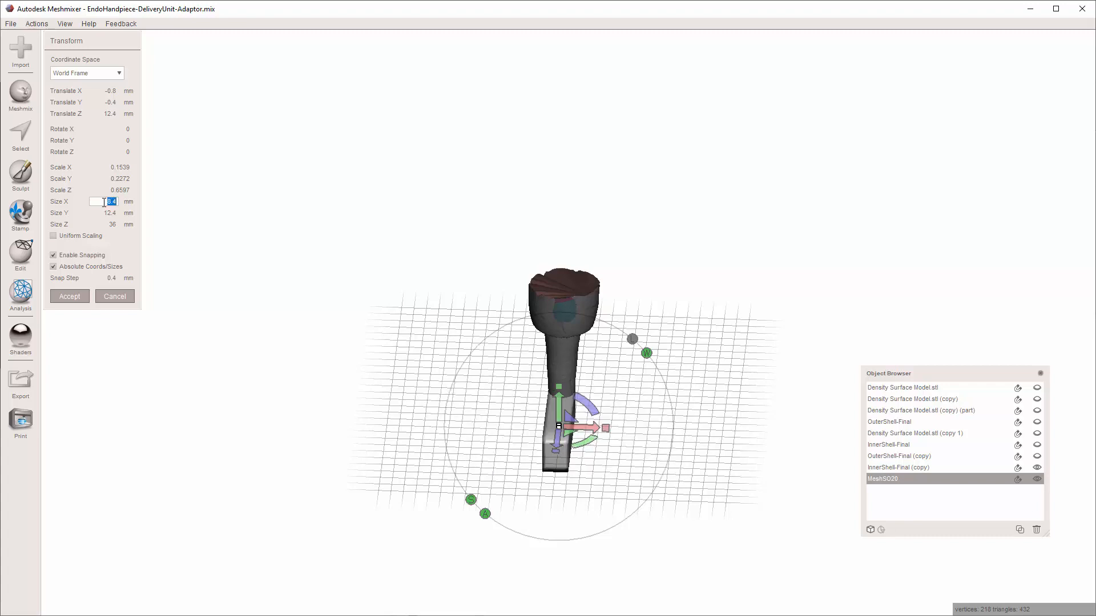
text(5)
right_drag(460, 395, 500, 355)
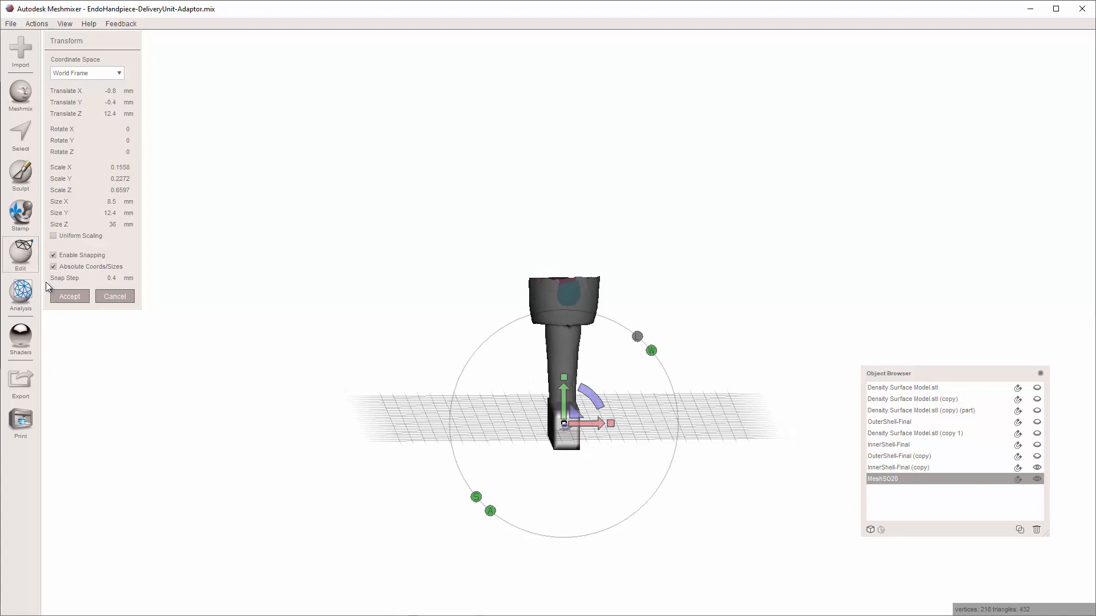
click(64, 293)
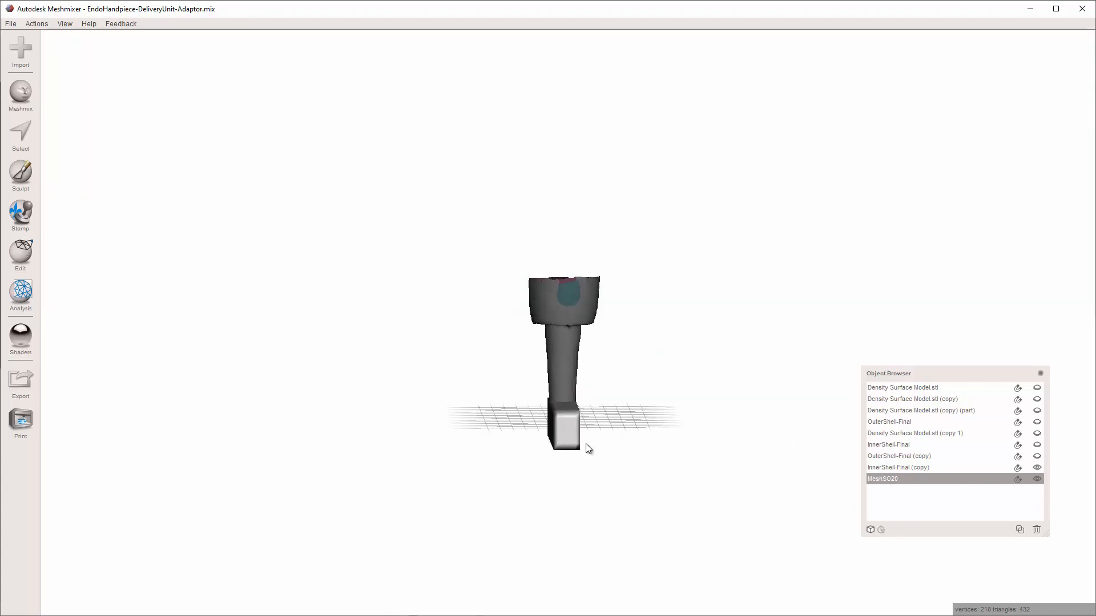
Step: Duplicate the block, then stretch the copy to 23.6 mm in Y and raise it to Y 17.6 mm
click(1019, 531)
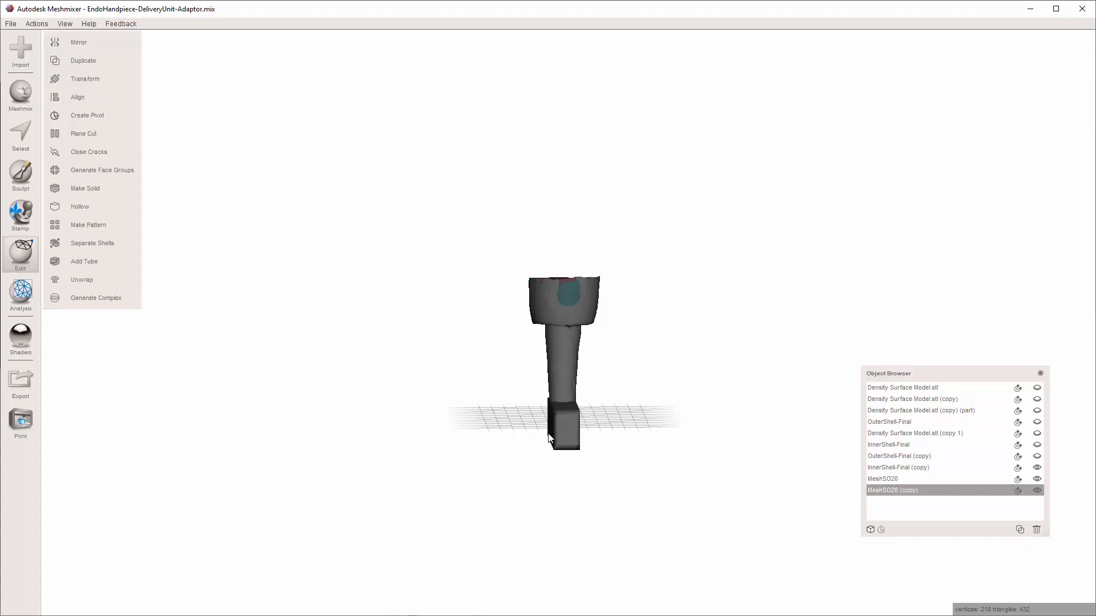
key(t)
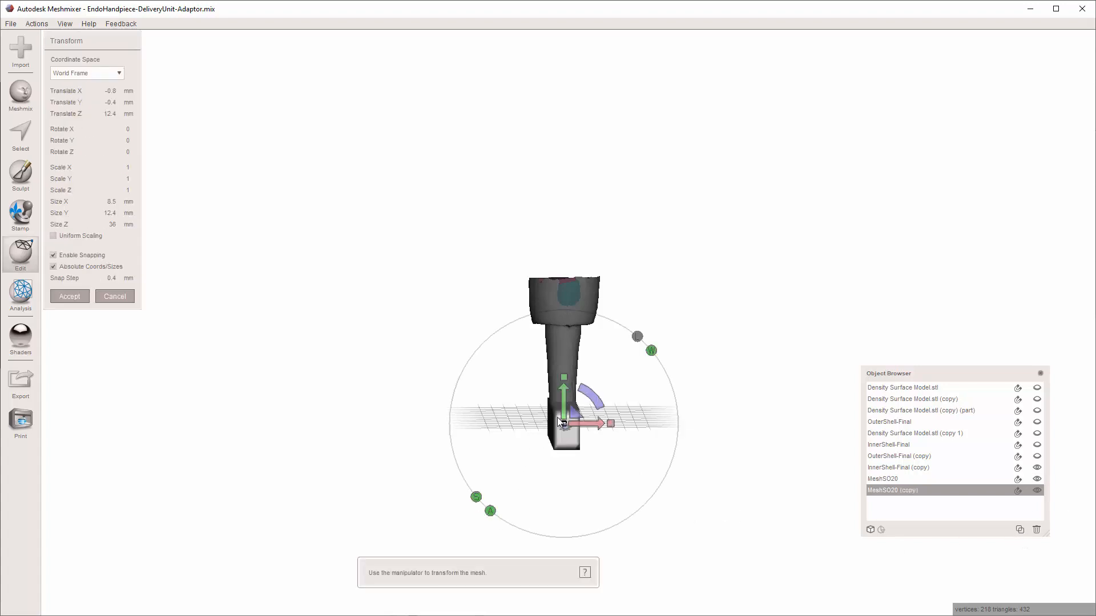
drag(563, 406, 561, 273)
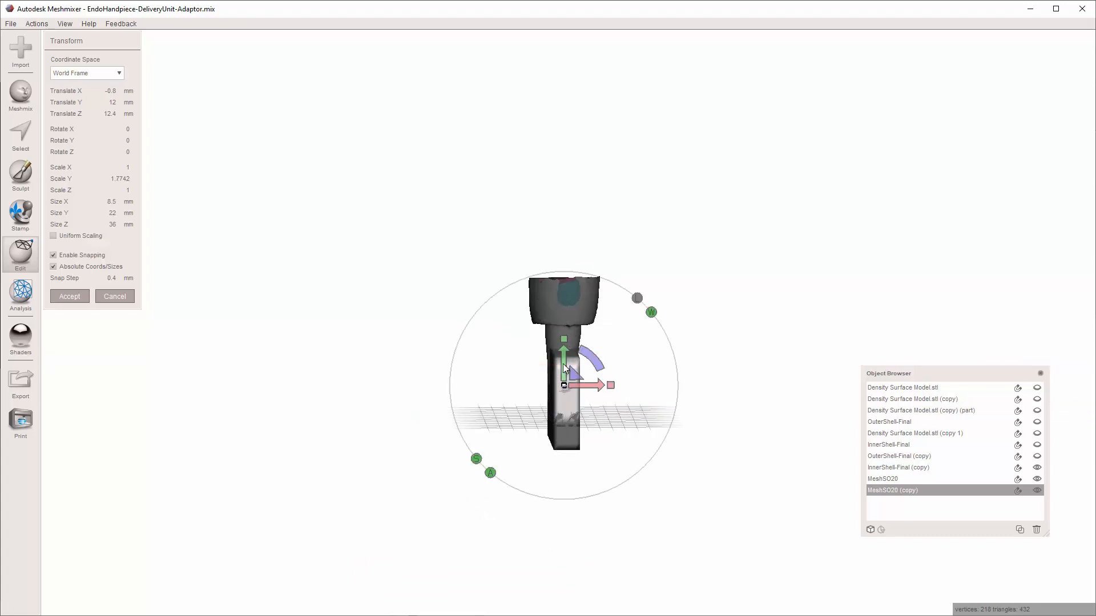
mouse_move(563, 369)
mouse_down()
mouse_move(555, 338)
mouse_move(567, 312)
mouse_move(567, 349)
mouse_up()
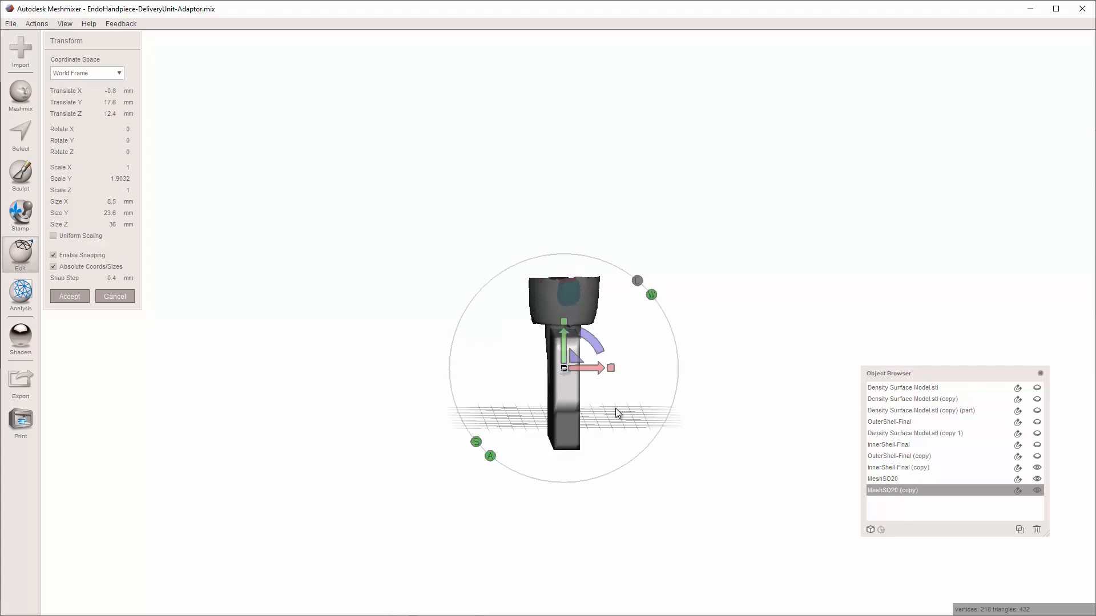
right_drag(616, 408, 616, 431)
scroll(605, 406, up, 3)
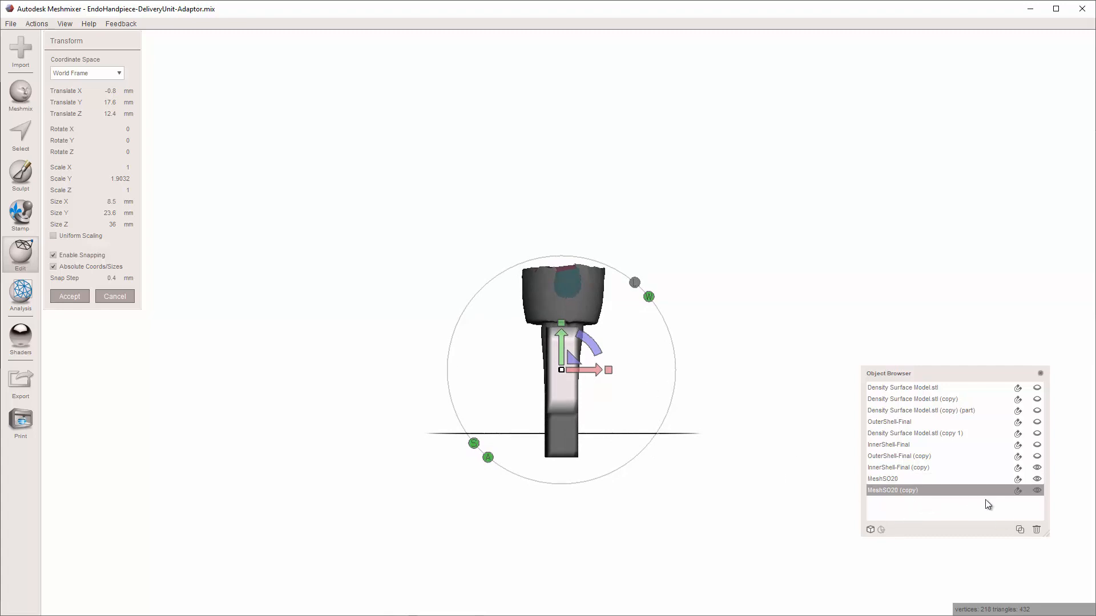
Step: Keep the stretched block's transform and duplicate that upper block
click(936, 480)
click(931, 491)
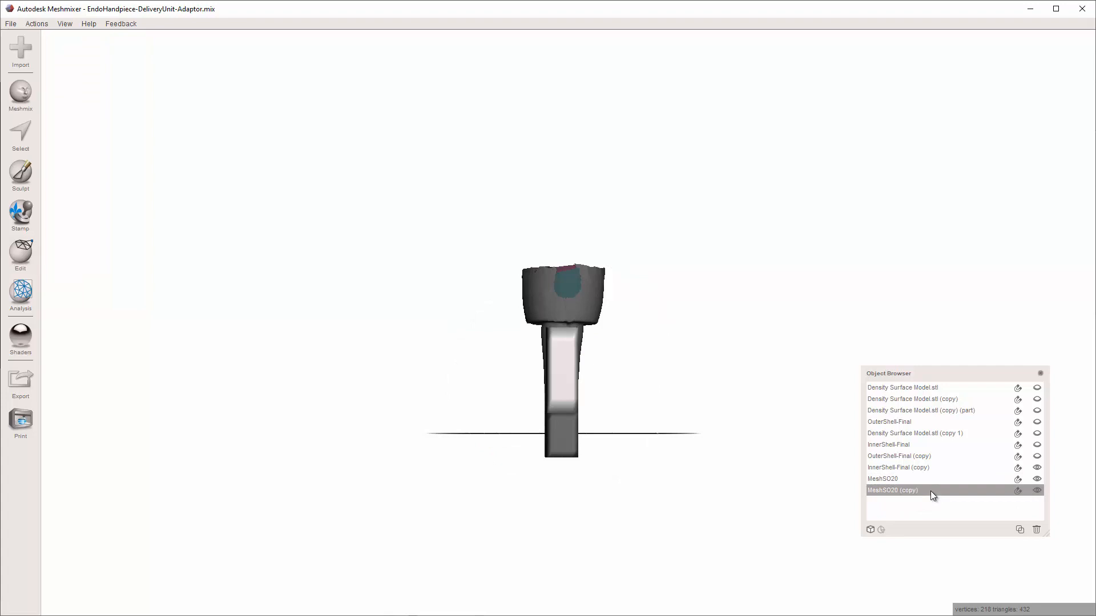
click(1020, 531)
Step: Rotate the original upper block about -5.95 degrees around Z, move it to X 1.2 mm along the stem's side, and accept
key(t)
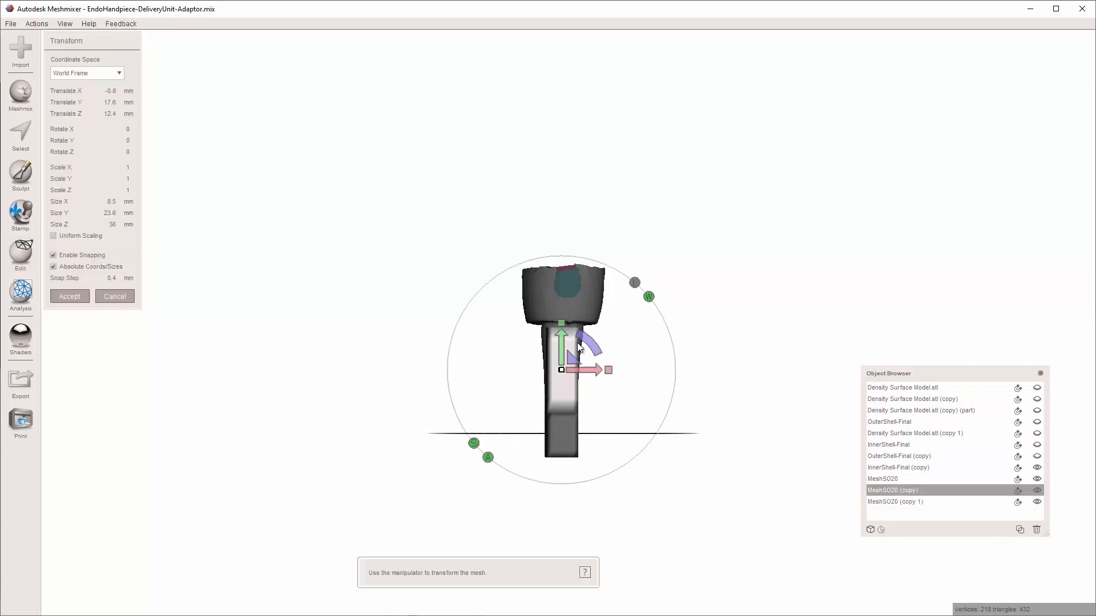
drag(582, 336, 588, 344)
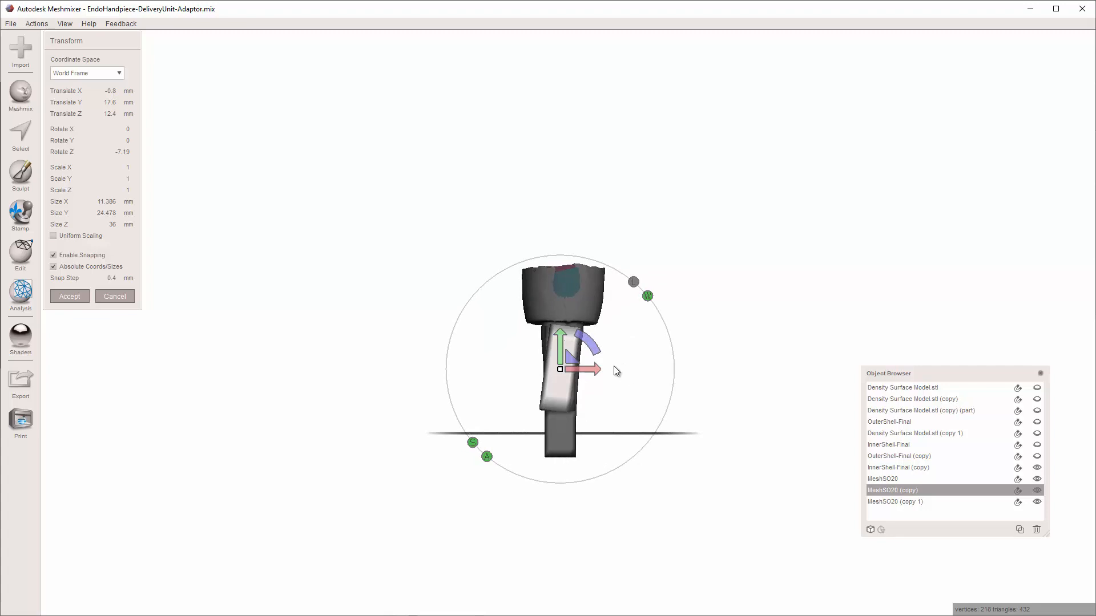
key(ctrl+z)
drag(585, 339, 589, 343)
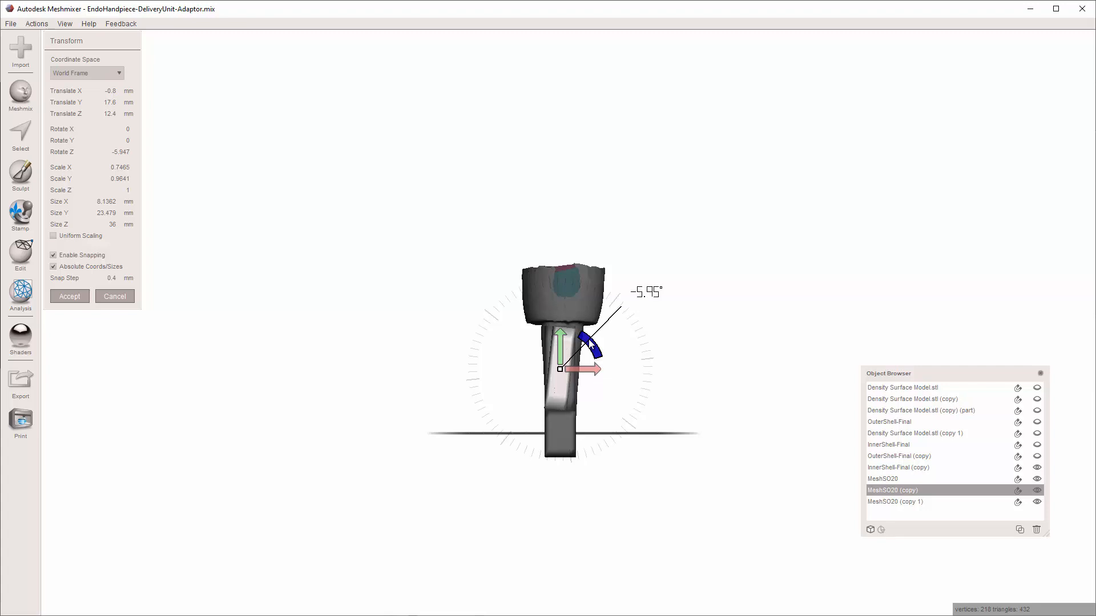
drag(590, 343, 594, 378)
mouse_move(594, 378)
right_down()
mouse_move(553, 385)
mouse_move(536, 414)
mouse_move(594, 385)
mouse_move(575, 375)
right_up()
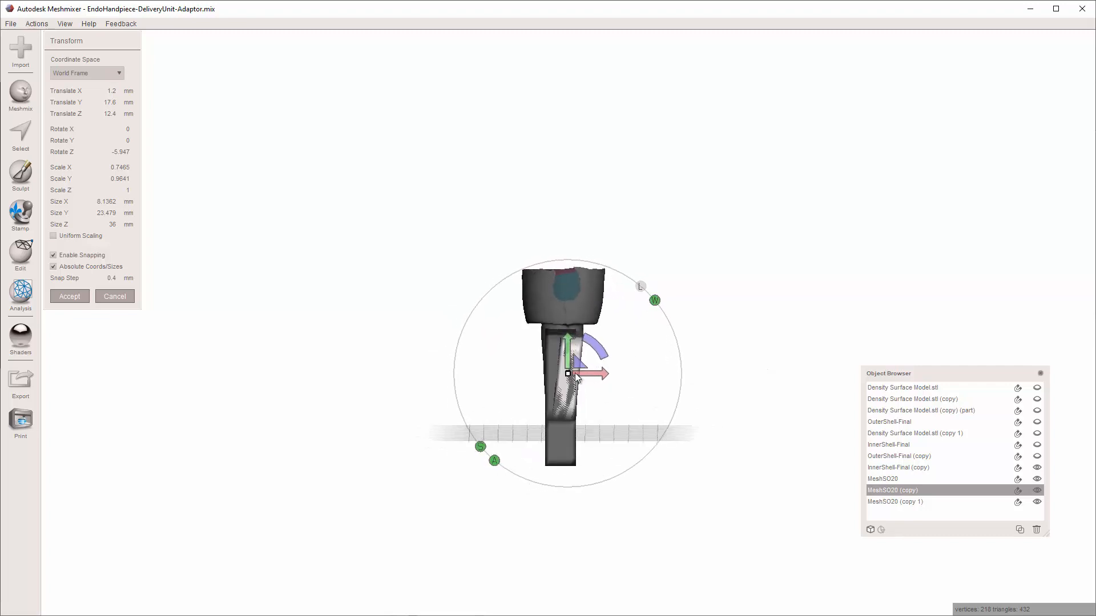
key(Return)
Step: Rotate the second upper block about 5.94 degrees around Z, move it to X -2 mm opposite the first one, and accept
click(547, 359)
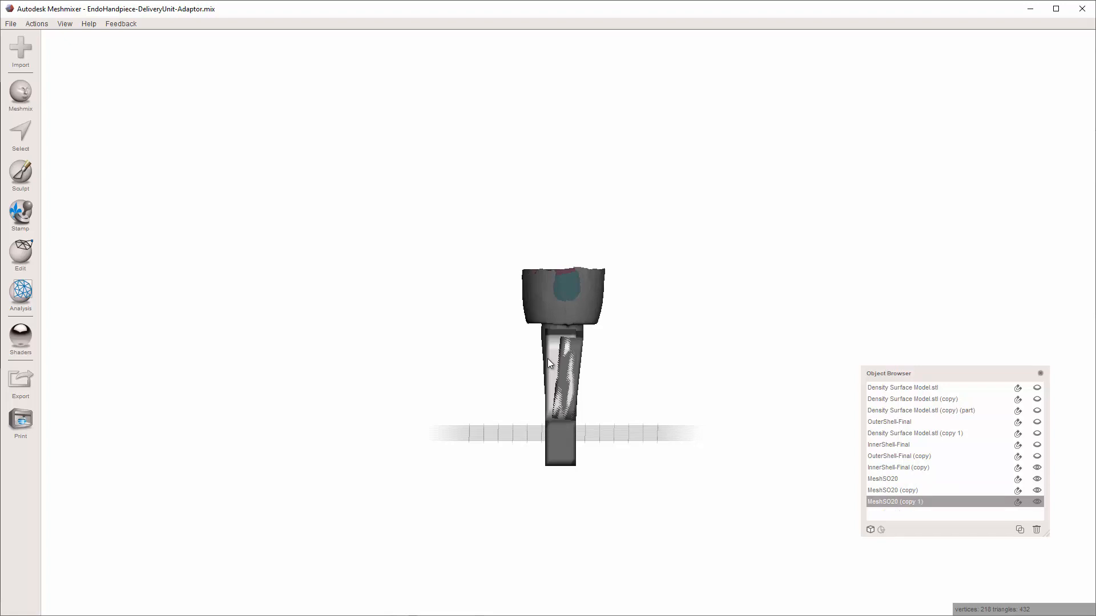
key(t)
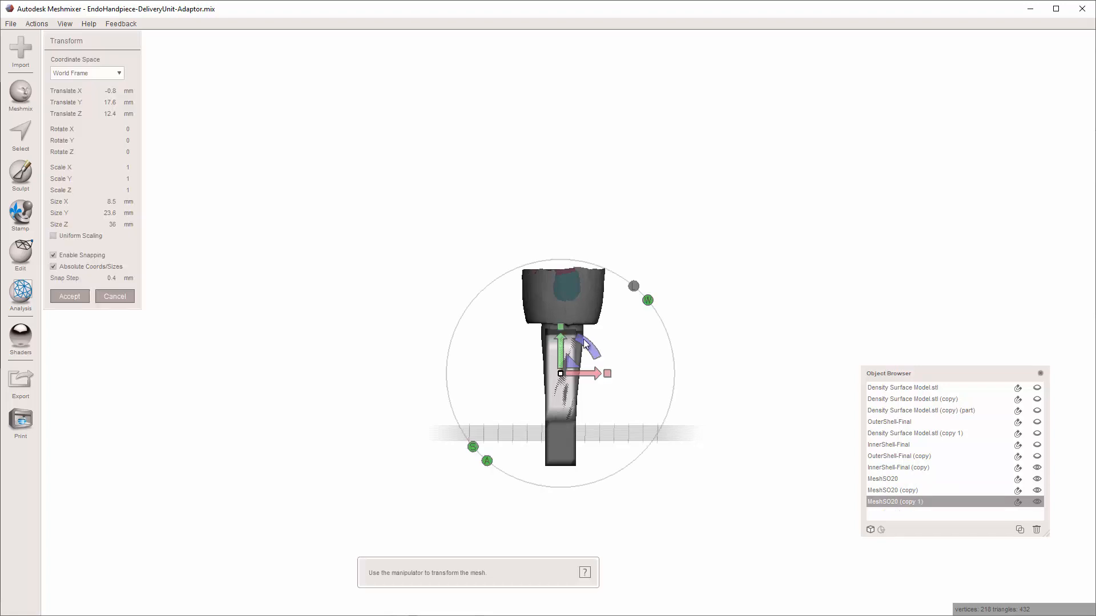
drag(589, 348, 585, 350)
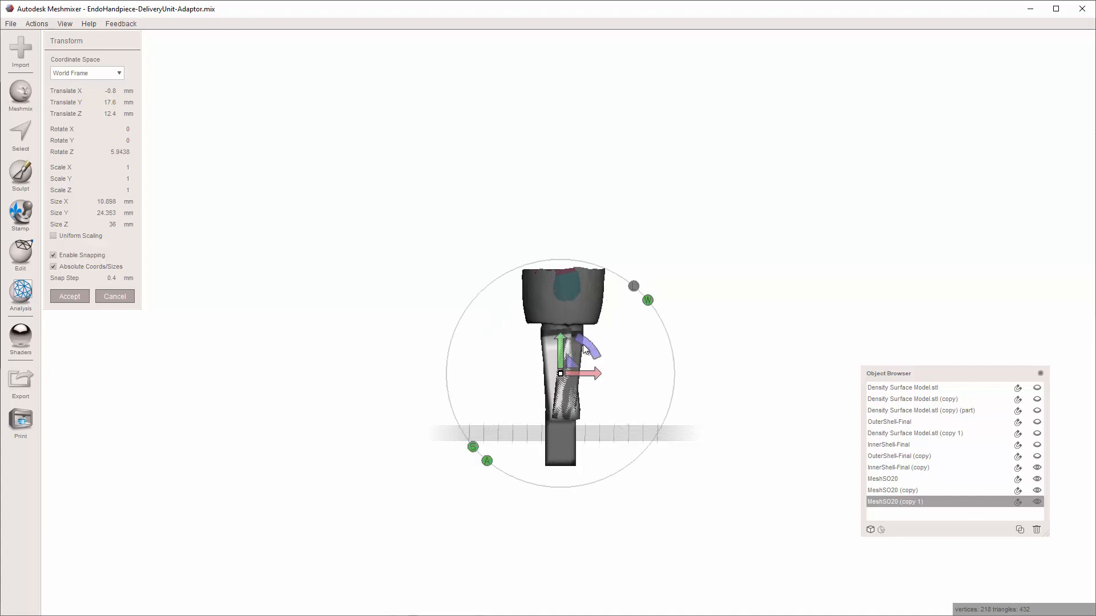
right_drag(560, 401, 570, 391)
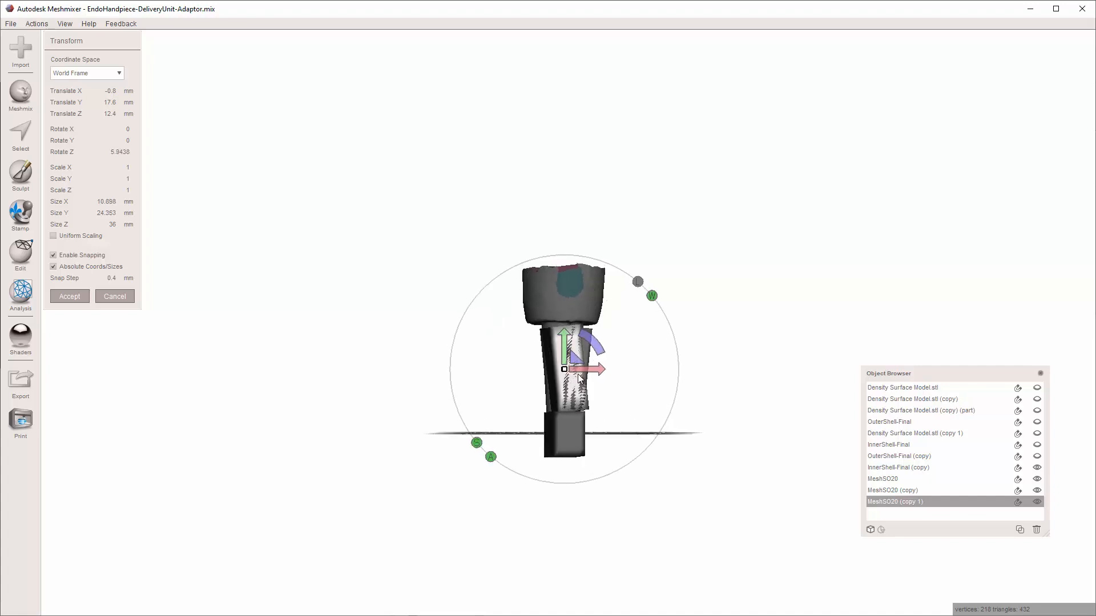
drag(583, 372, 579, 368)
mouse_move(584, 387)
right_down()
mouse_move(672, 374)
mouse_move(631, 419)
mouse_move(577, 419)
mouse_move(574, 394)
right_up()
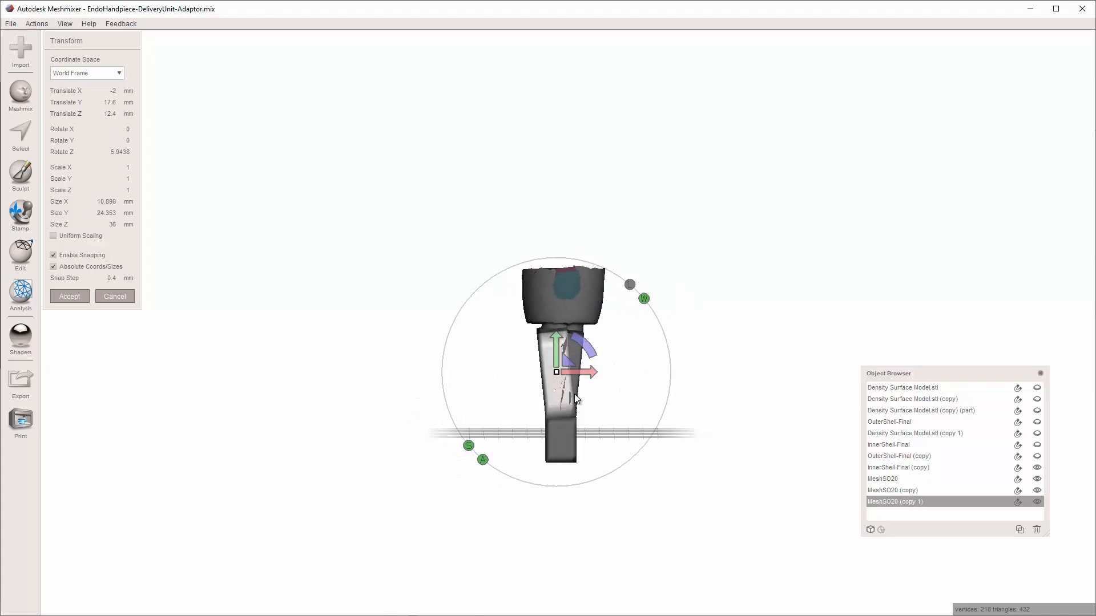
click(68, 296)
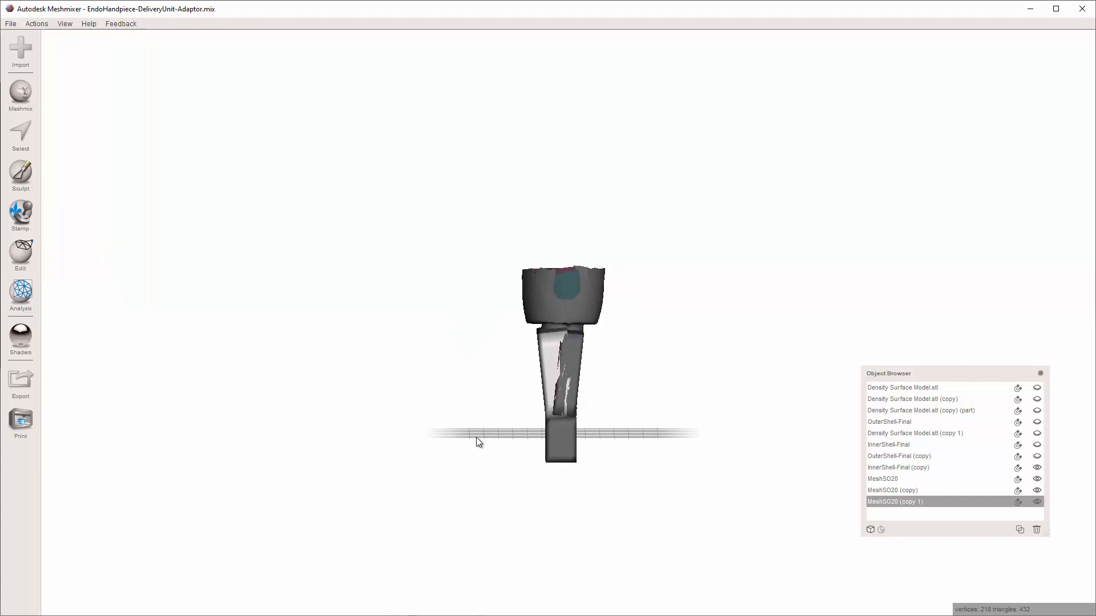
Step: Lower the first tilted upper block to Y 17.2 mm and accept the transform
right_drag(476, 437, 576, 346)
click(557, 354)
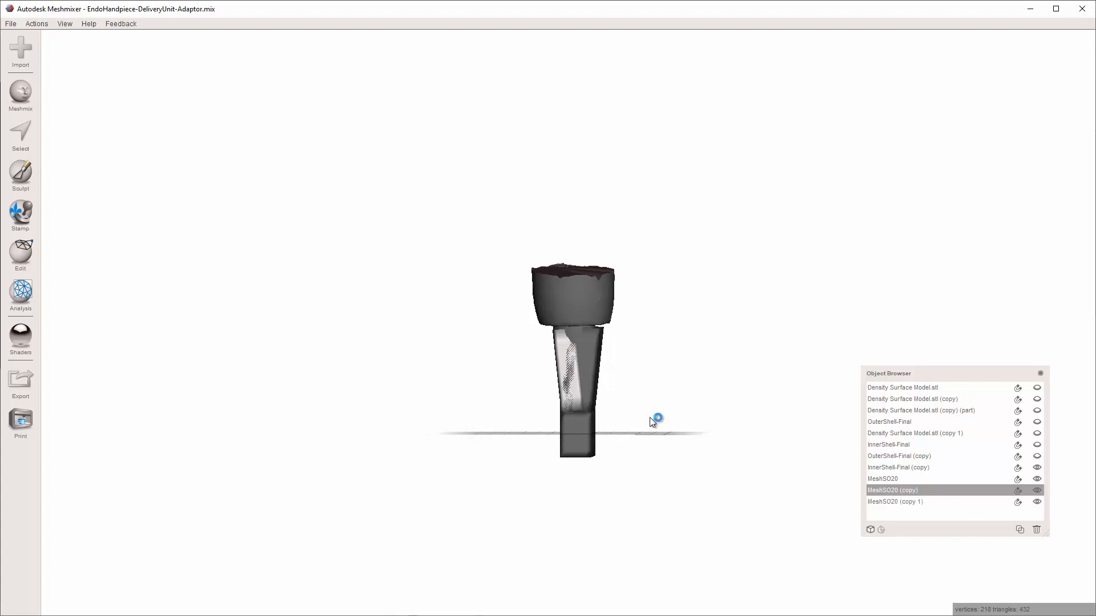
right_drag(650, 417, 653, 410)
key(t)
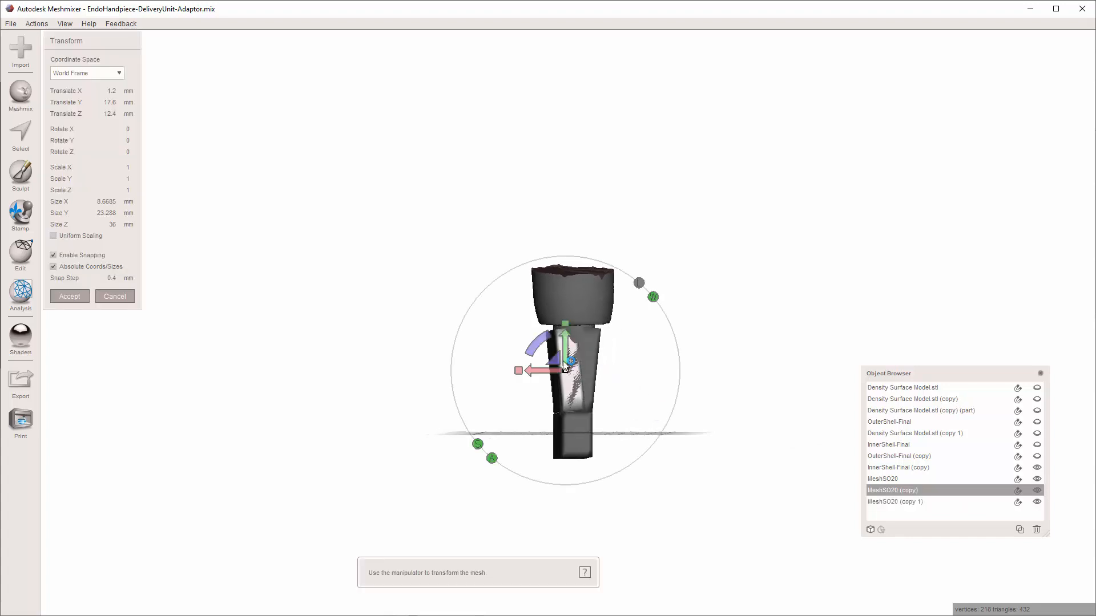
drag(565, 364, 566, 368)
right_drag(631, 384, 612, 360)
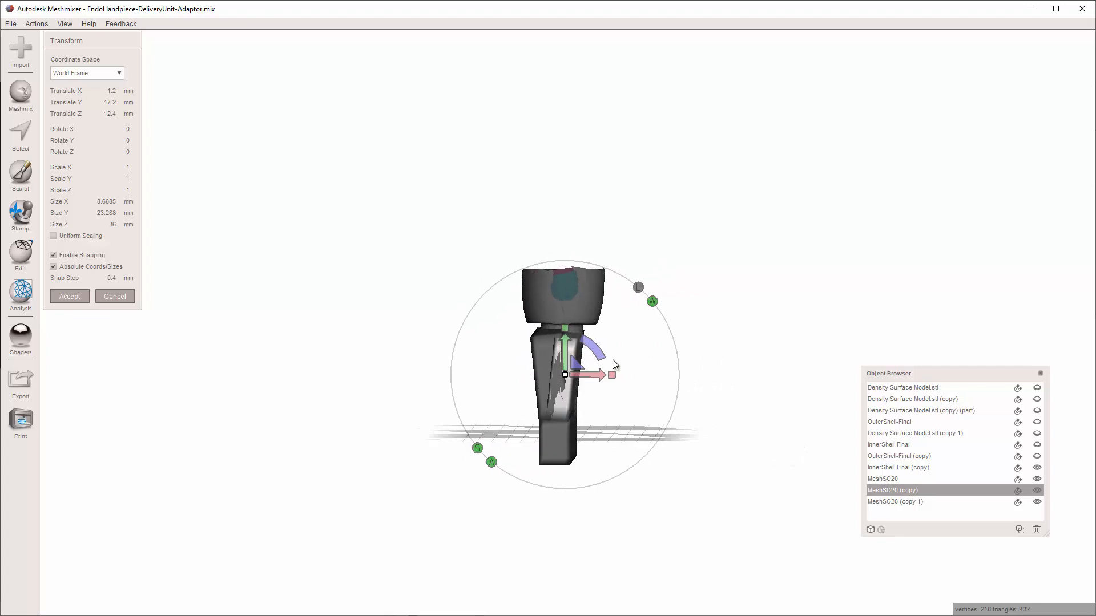
right_drag(558, 246, 265, 319)
click(83, 293)
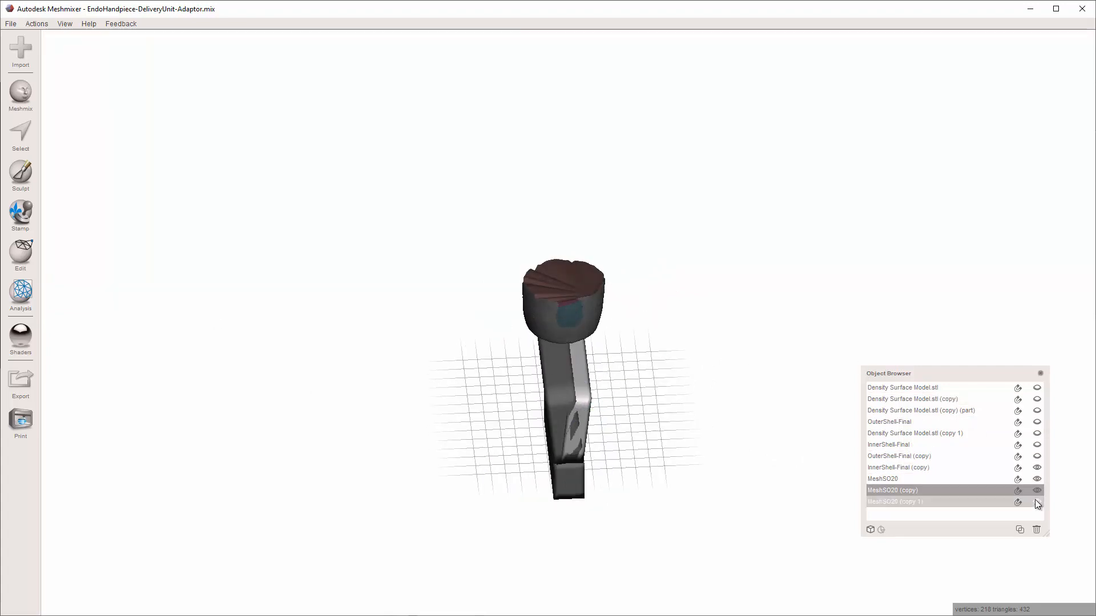
Step: Hide the inner shell copy and show OuterShell-Final (copy) with the blocks
click(1037, 468)
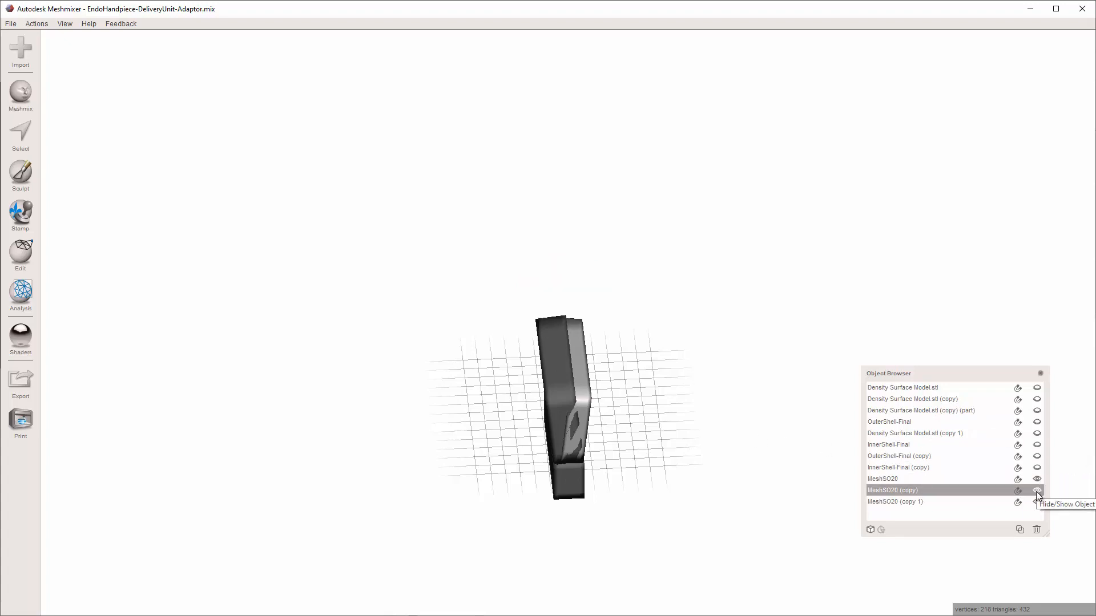
click(1039, 468)
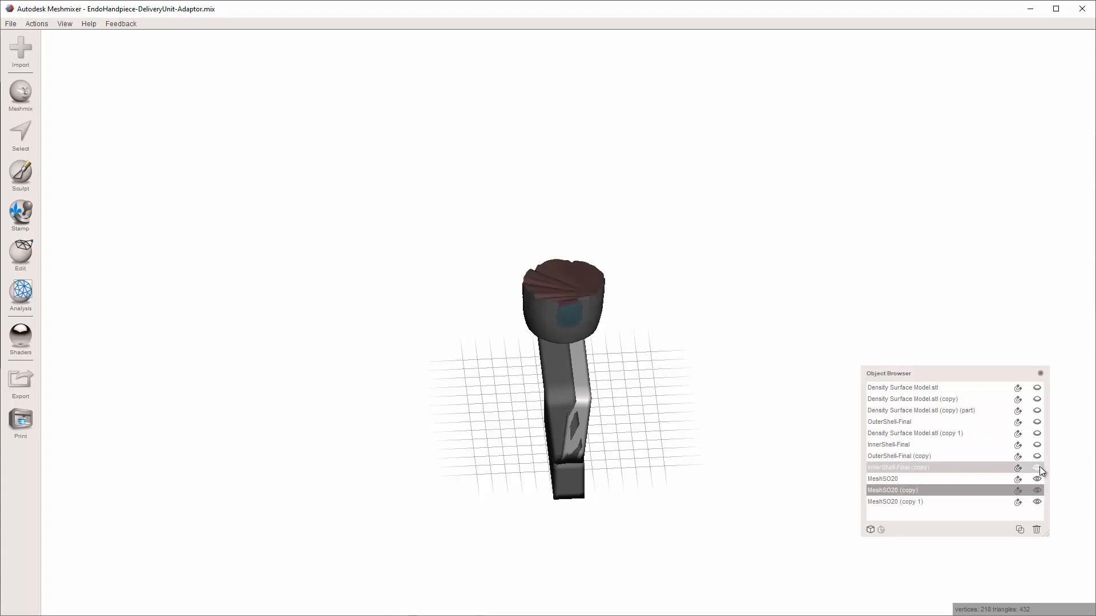
click(1040, 467)
click(1039, 457)
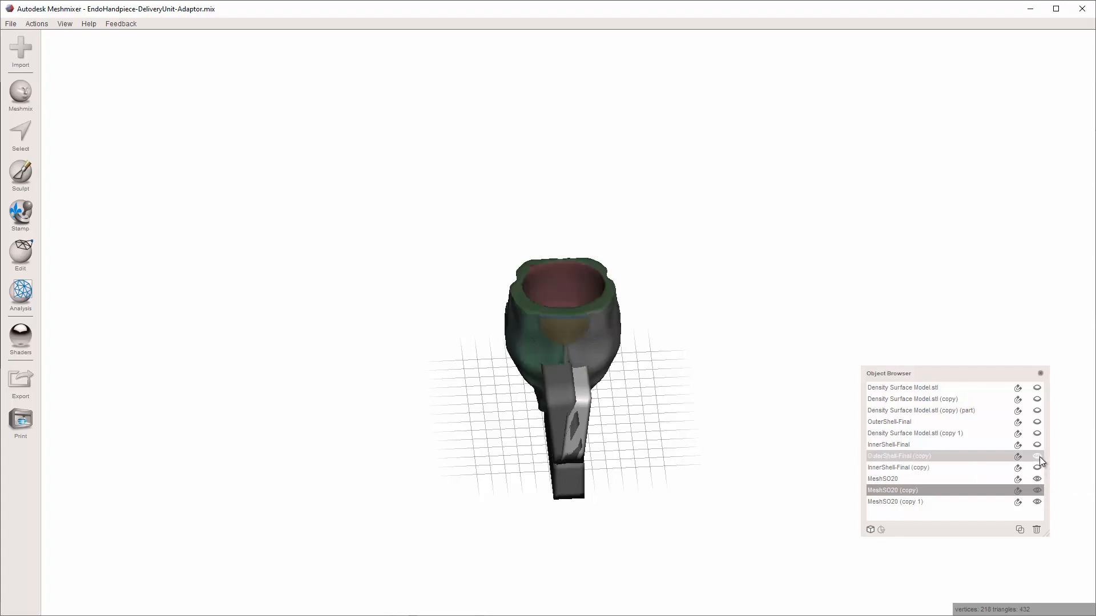
Step: Select the lower block and both tilted upper blocks, and combine them into one object
right_drag(800, 416, 485, 358)
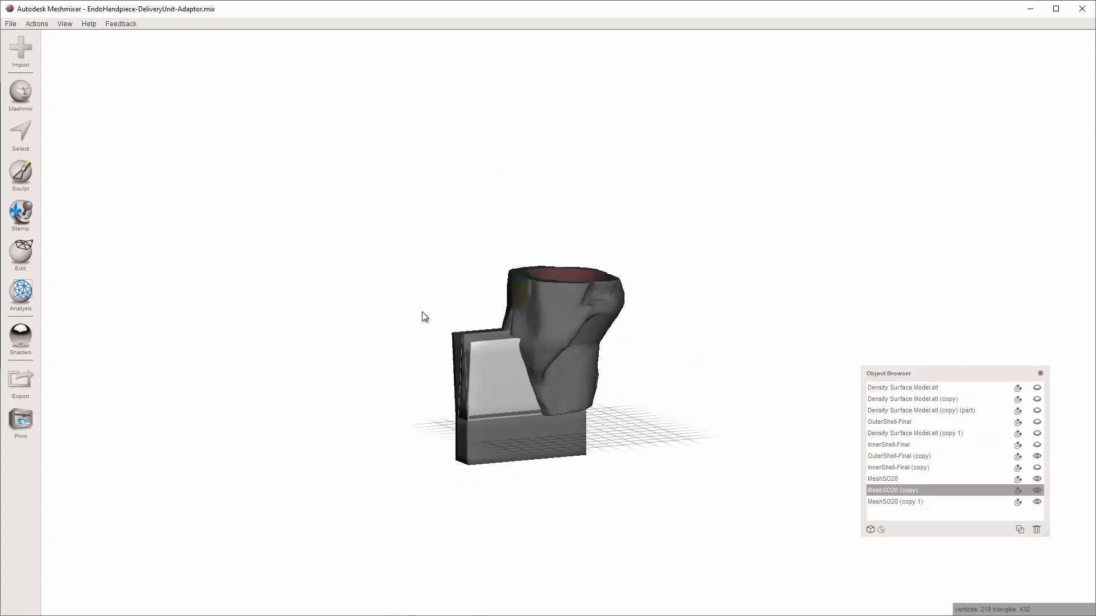
shift+click(457, 335)
shift+click(470, 433)
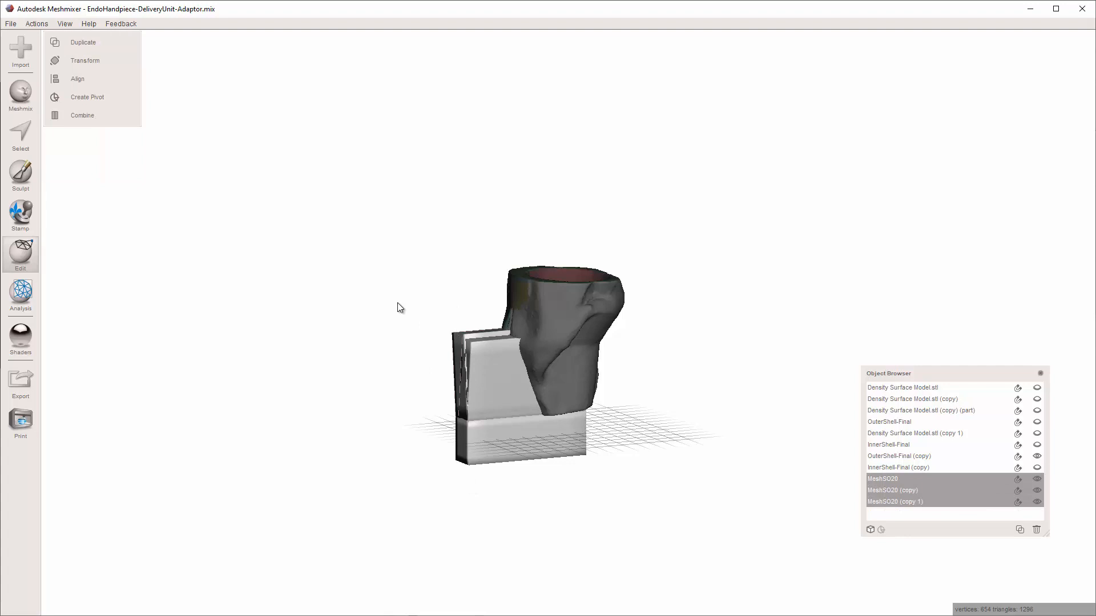
click(86, 115)
right_drag(308, 263, 437, 264)
right_drag(526, 356, 244, 176)
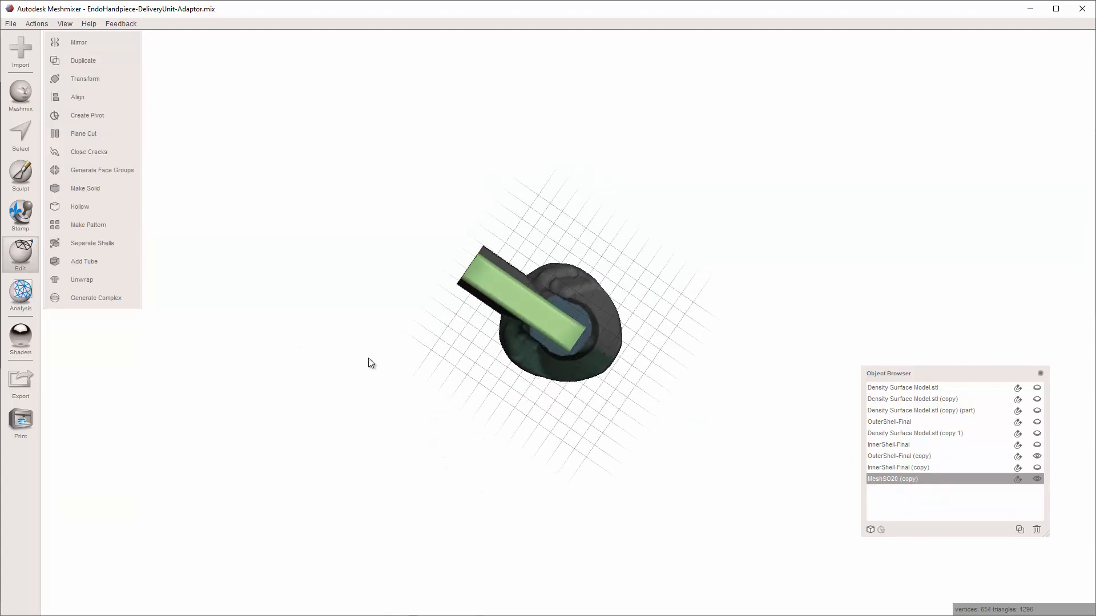
Step: Move the combined block to X 1.4 mm and Z 18.6 mm, using a 0.04 mm snap step, to line up with the outer shell
key(t)
drag(518, 287, 501, 279)
right_drag(652, 380, 440, 362)
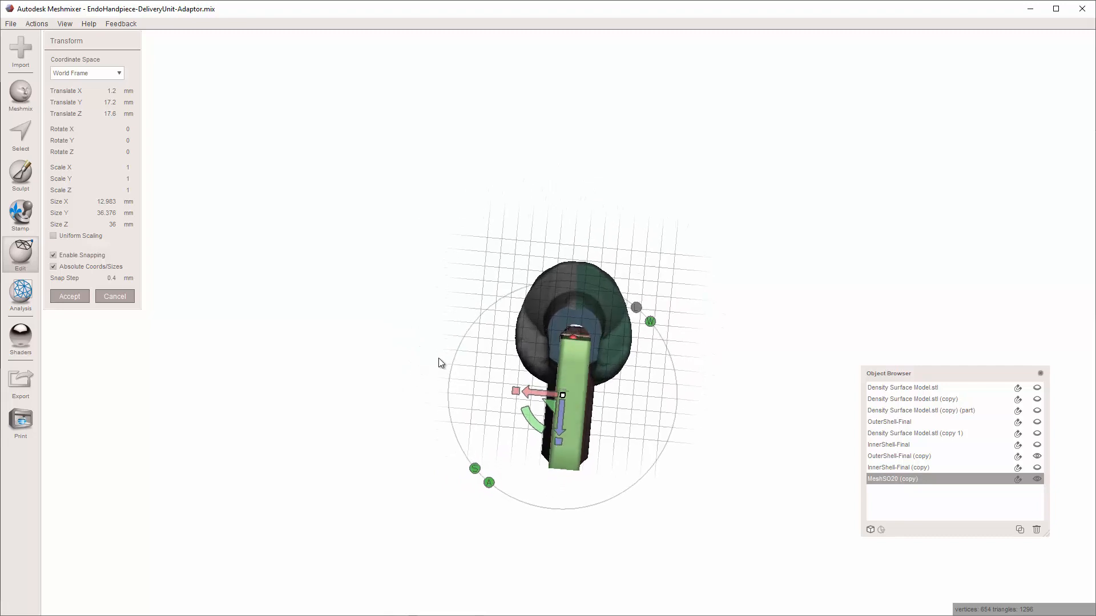
scroll(608, 396, up, 6)
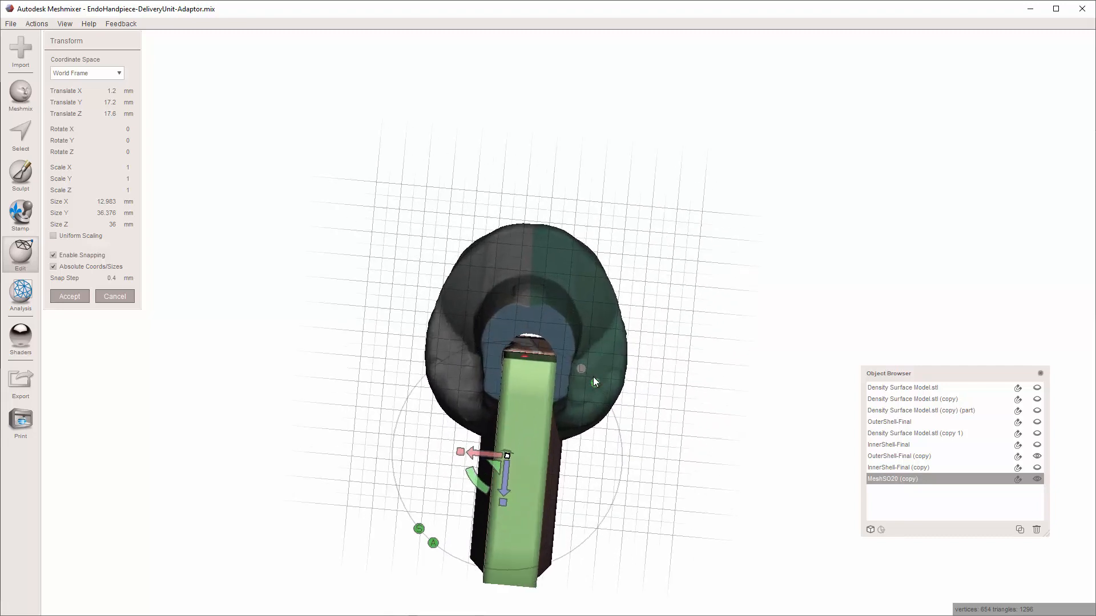
right_drag(594, 392, 604, 319)
drag(508, 427, 506, 427)
right_drag(506, 427, 542, 414)
scroll(546, 410, up, 5)
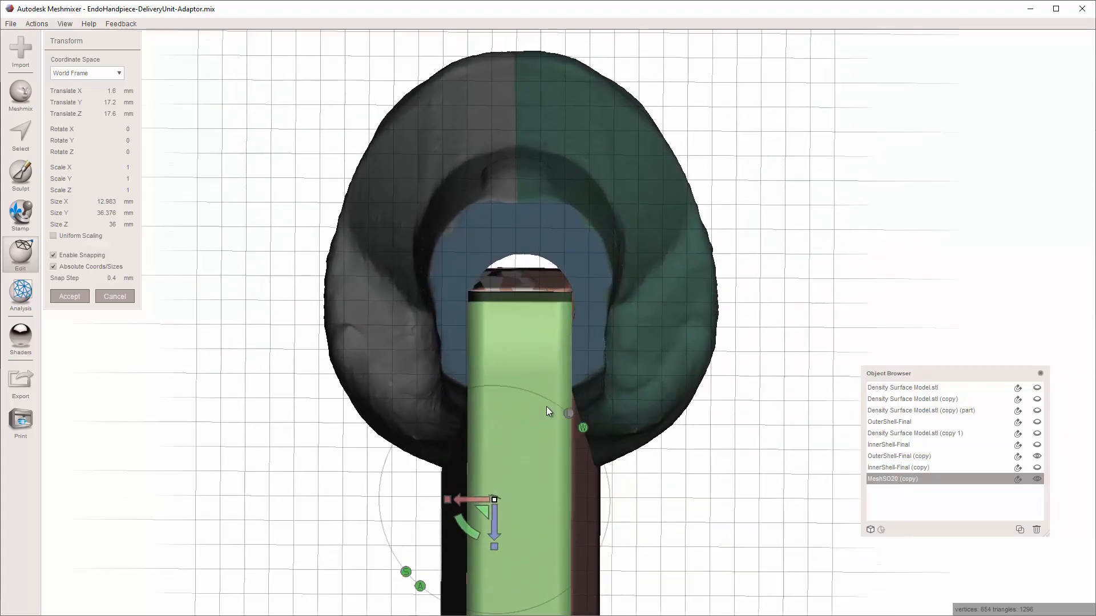
mouse_move(465, 521)
mouse_down()
mouse_move(490, 551)
mouse_move(471, 530)
mouse_up()
right_drag(472, 518, 832, 447)
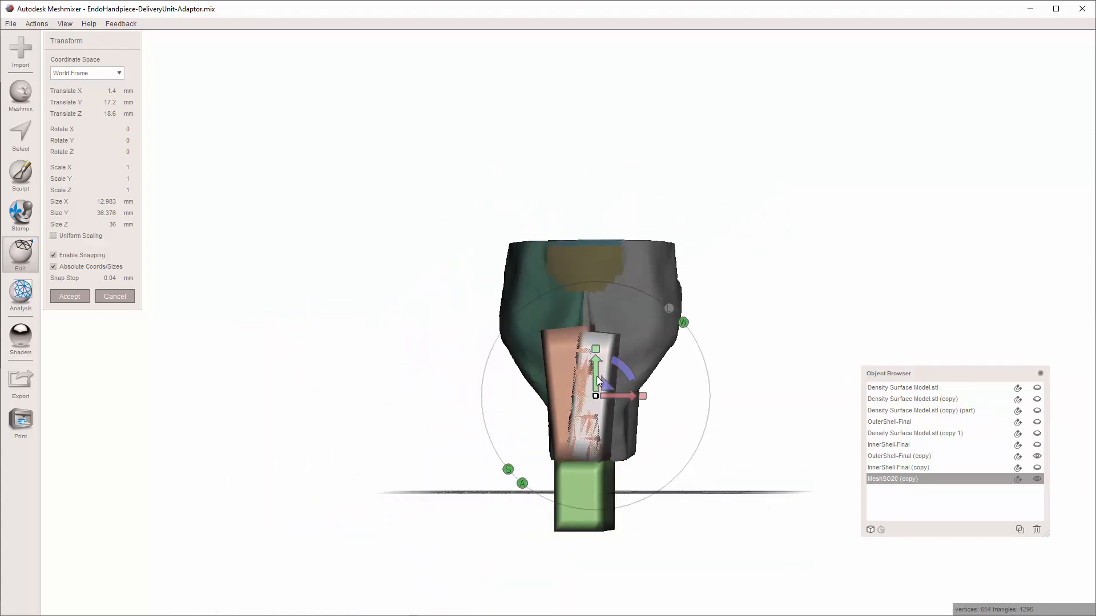
Step: Raise the combined block to Y 41.72 mm inside the outer shell and accept the transform
drag(597, 376, 573, 269)
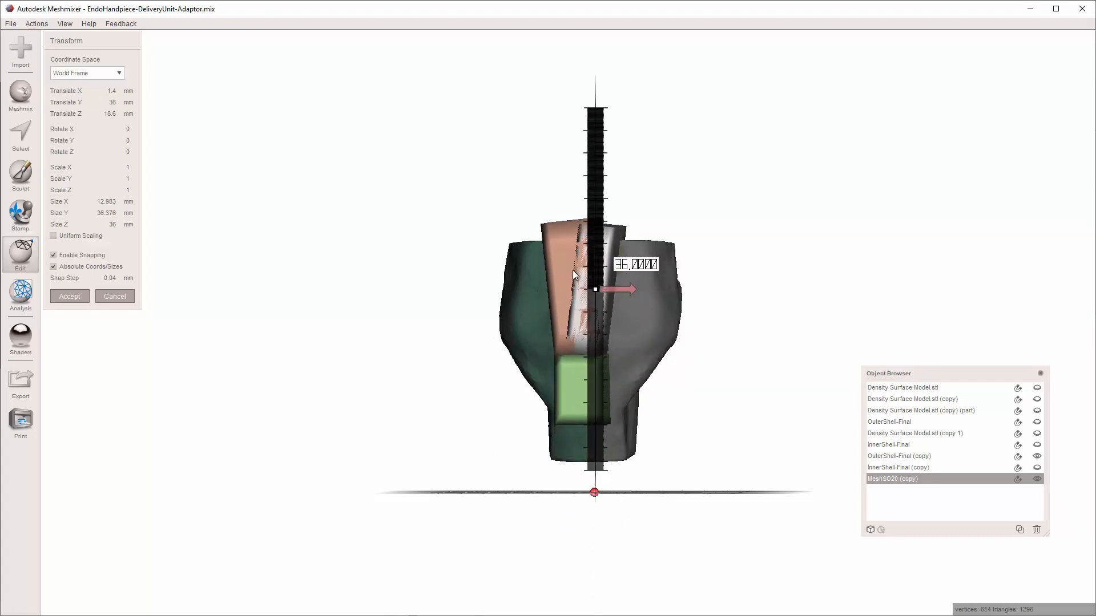
right_drag(573, 270, 514, 452)
right_drag(448, 409, 476, 372)
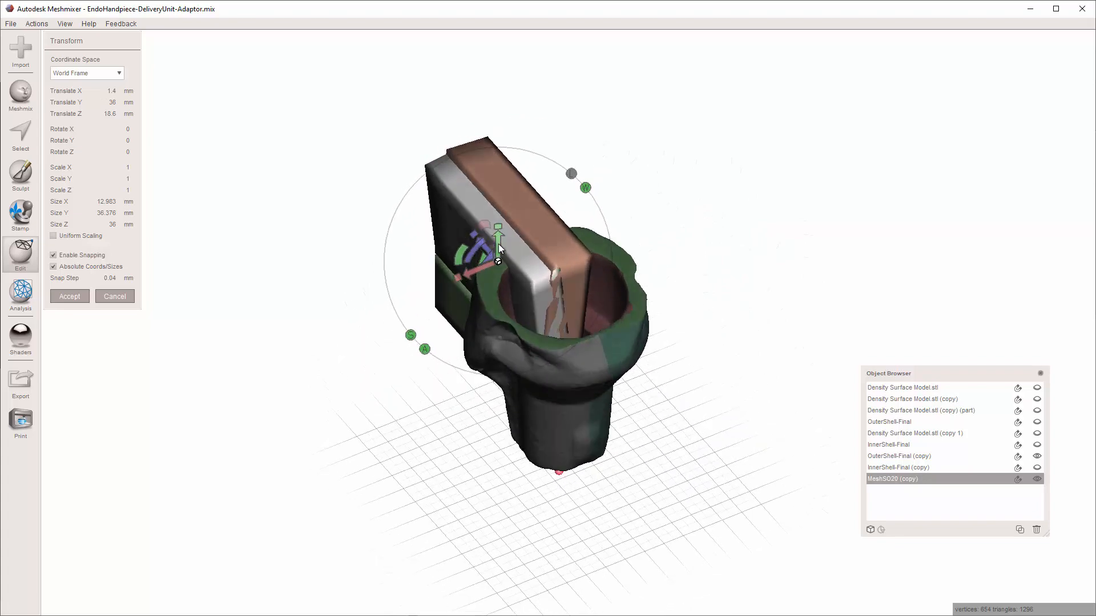
drag(499, 245, 503, 226)
right_drag(700, 399, 757, 427)
drag(487, 236, 491, 232)
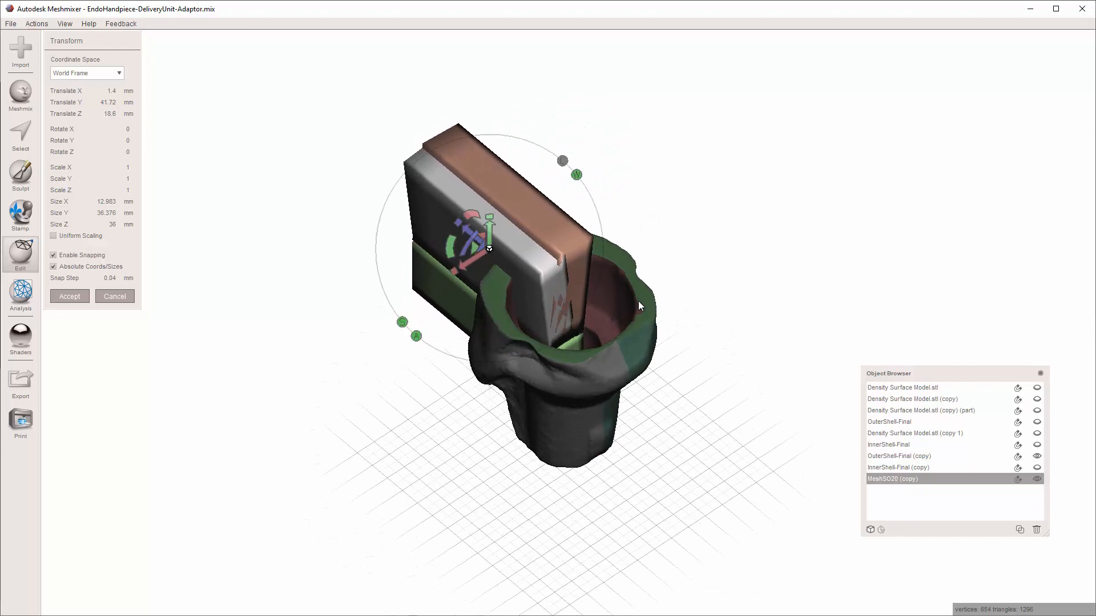
right_drag(638, 300, 628, 296)
right_drag(515, 227, 737, 254)
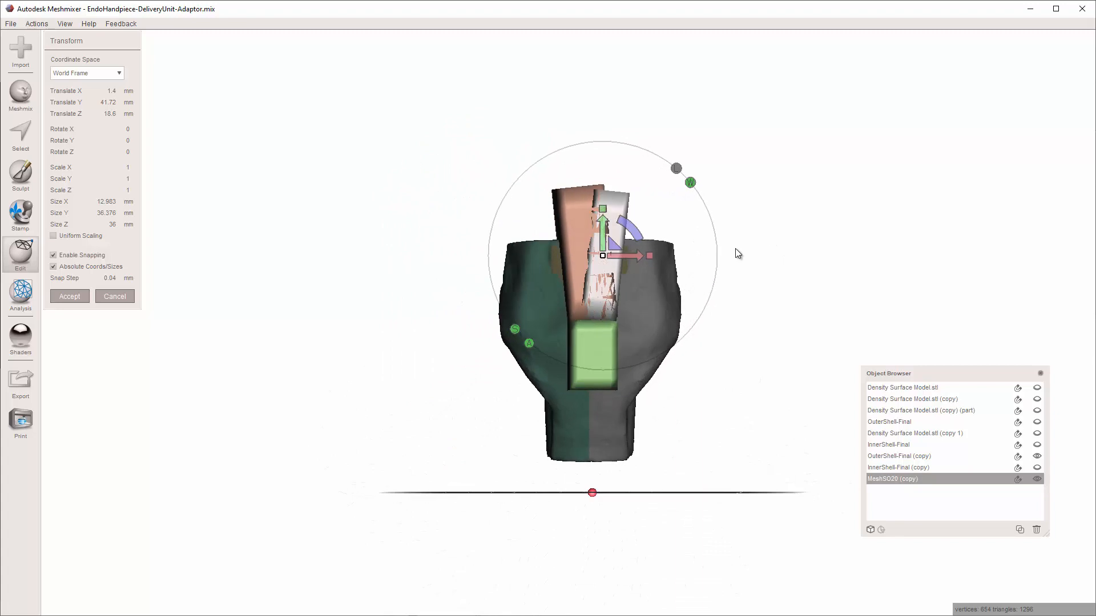
click(69, 297)
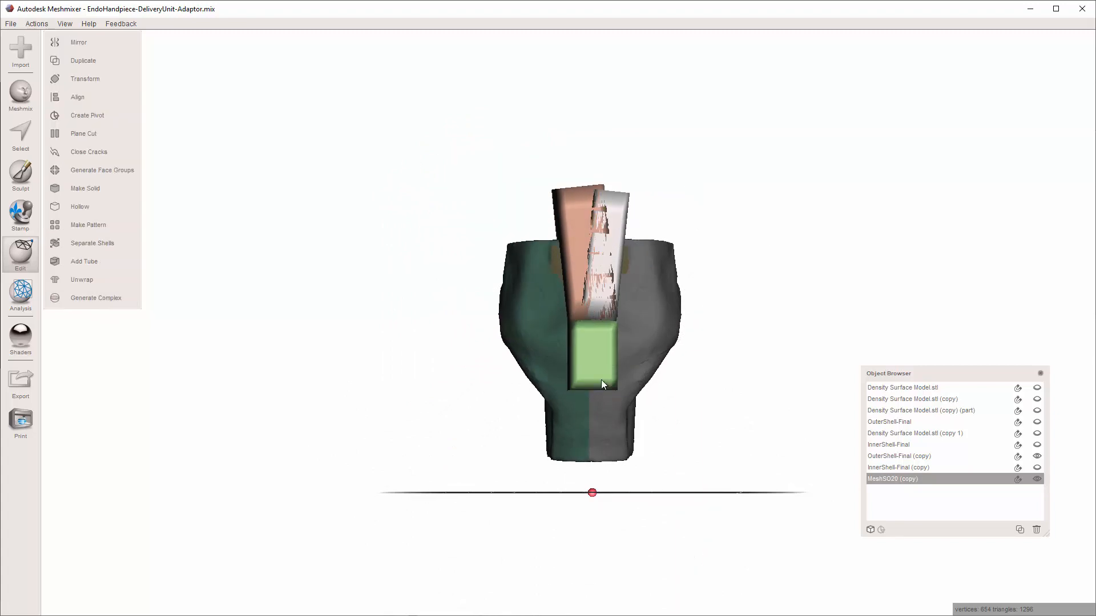
Step: Select the combined object's green lower block, stretch it down in Y past the outer shell's base, accept, and clear the selection
key(s)
double_click(601, 360)
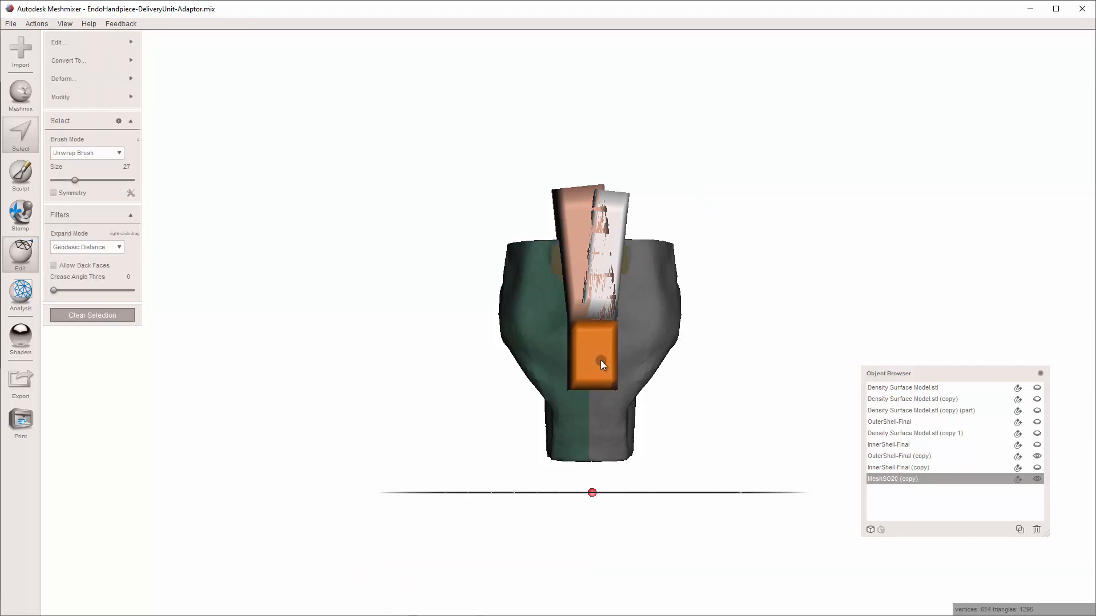
key(t)
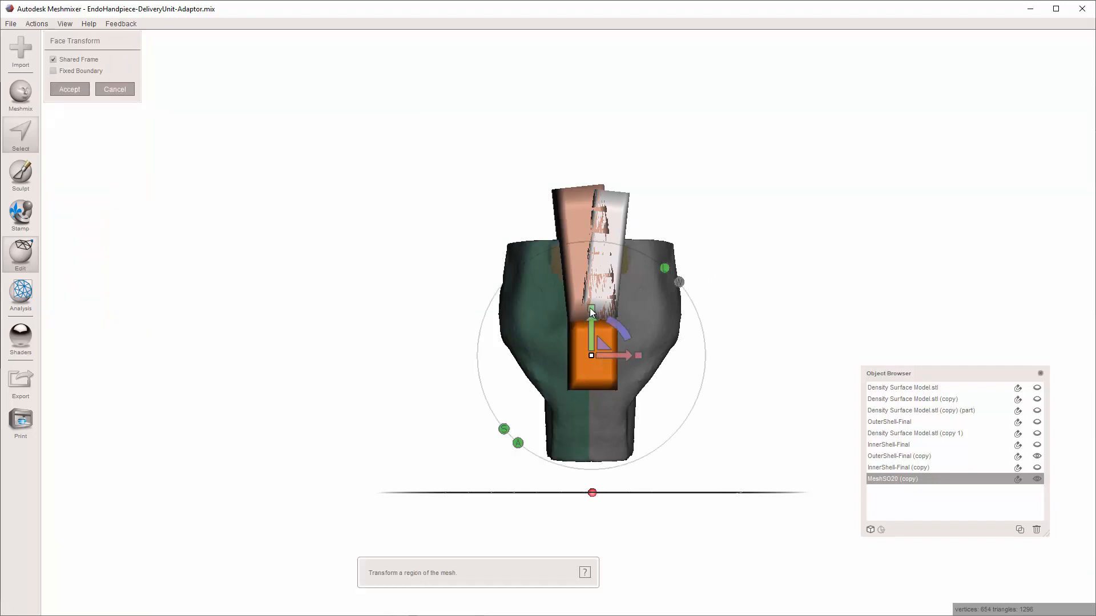
drag(591, 308, 588, 54)
drag(593, 308, 588, 360)
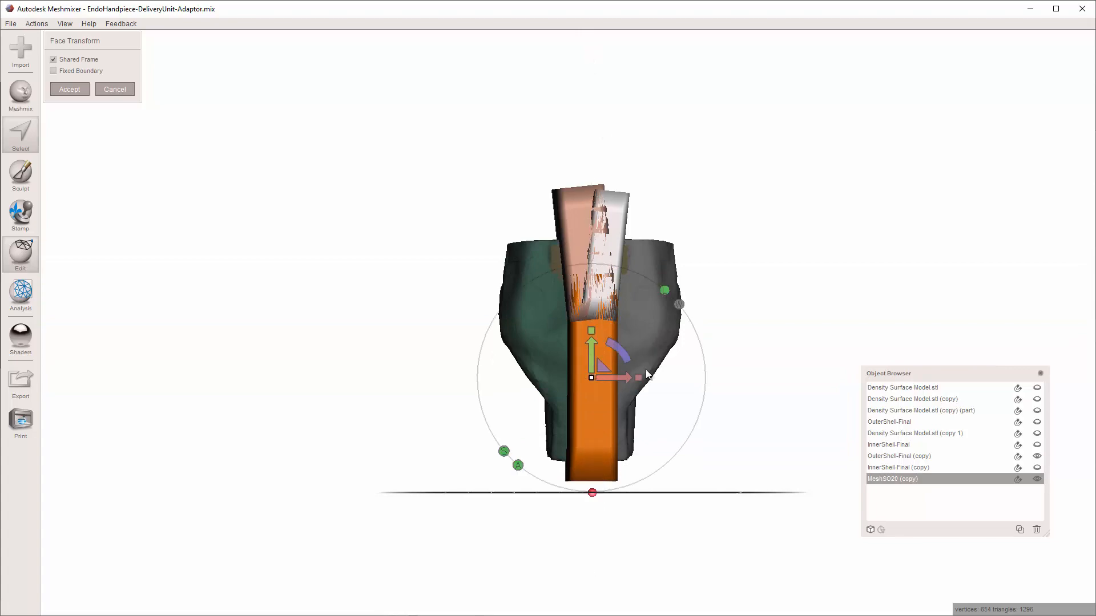
right_drag(717, 393, 377, 478)
click(68, 89)
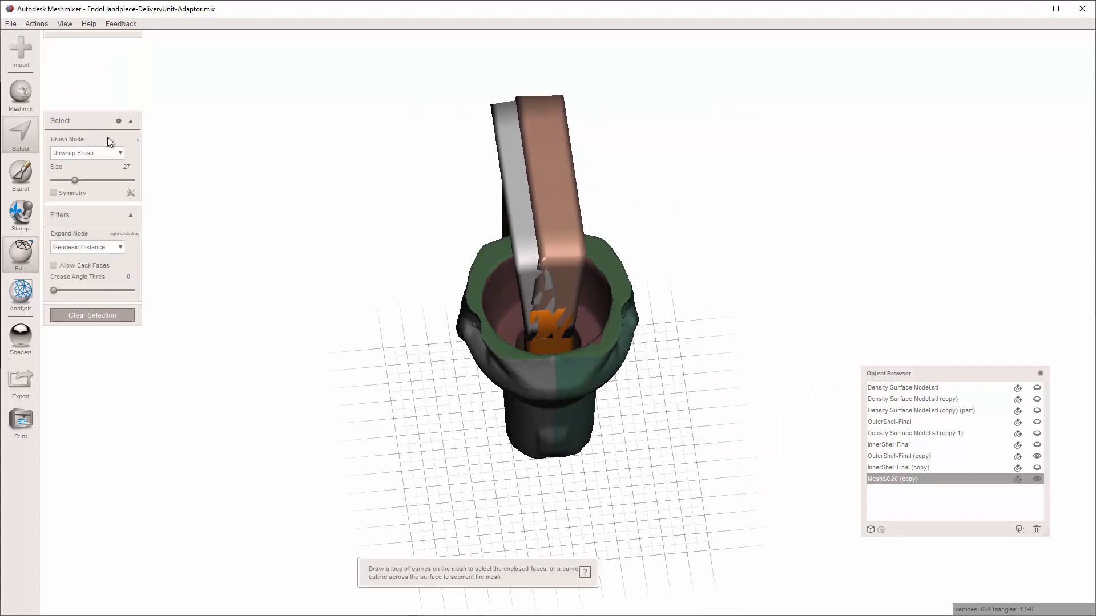
right_drag(308, 343, 605, 252)
key(Escape)
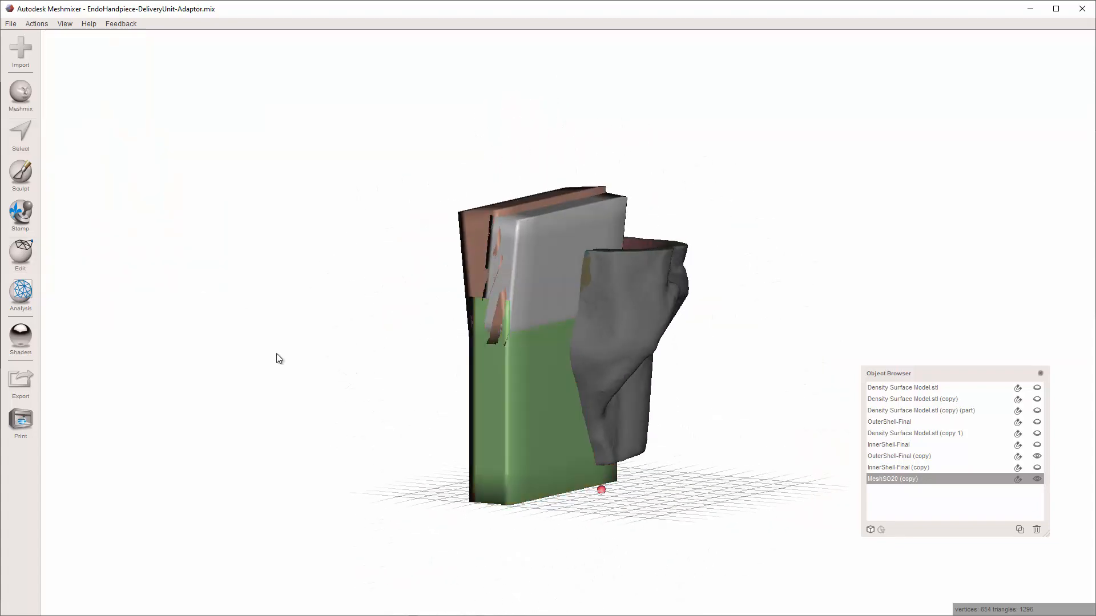
Step: Save the adaptor project with the extended block
right_drag(277, 357, 588, 312)
click(13, 28)
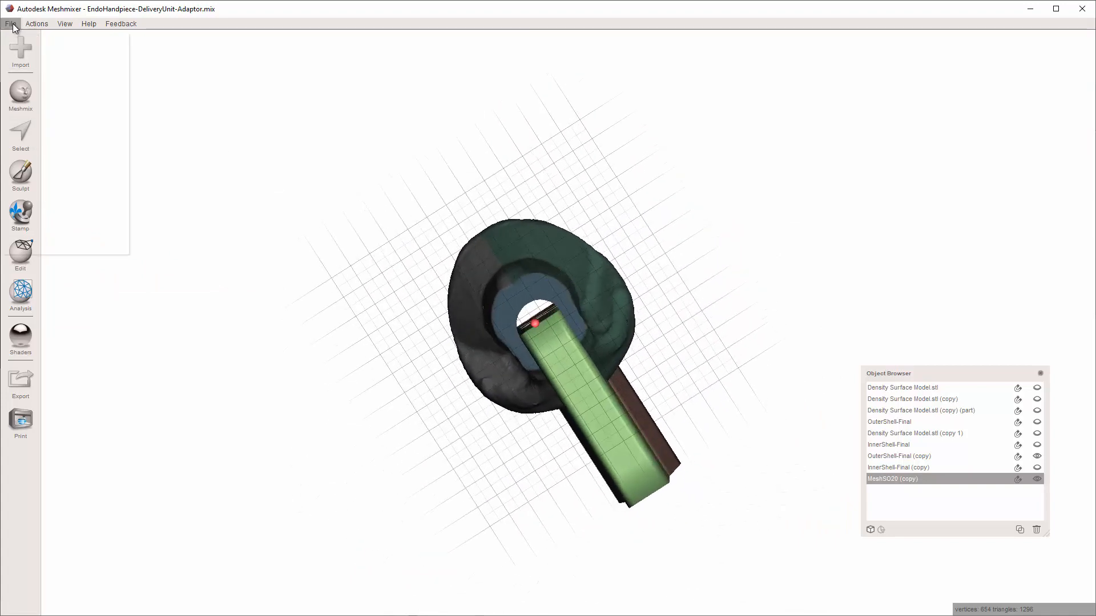
click(36, 50)
Step: Try to subtract the combined block from the duplicated outer shell with Boolean Difference, inspecting the resulting slot
right_drag(217, 136, 970, 172)
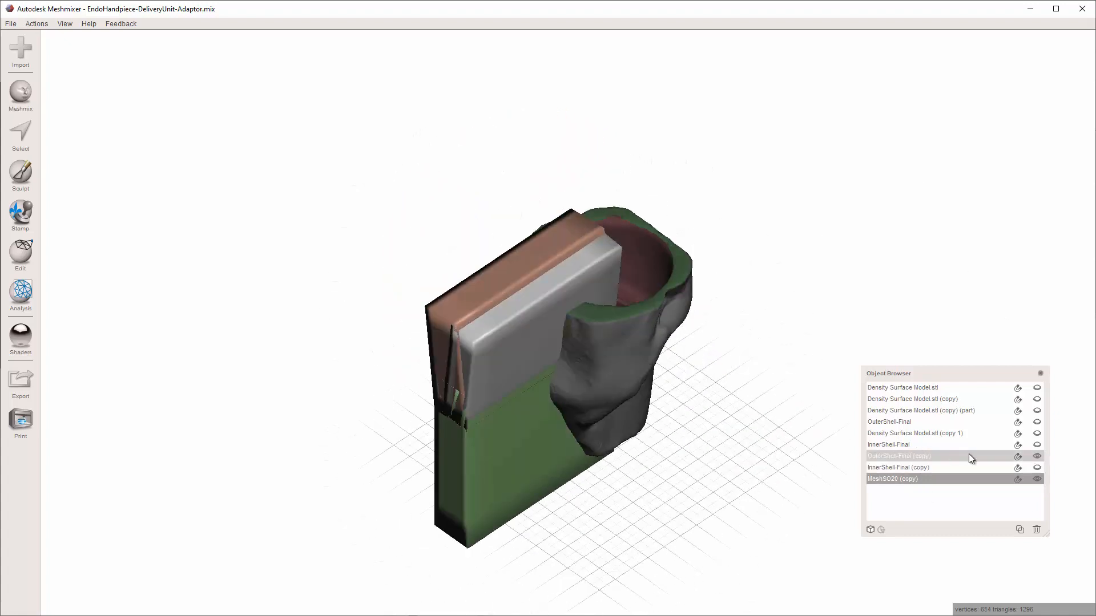
click(1007, 459)
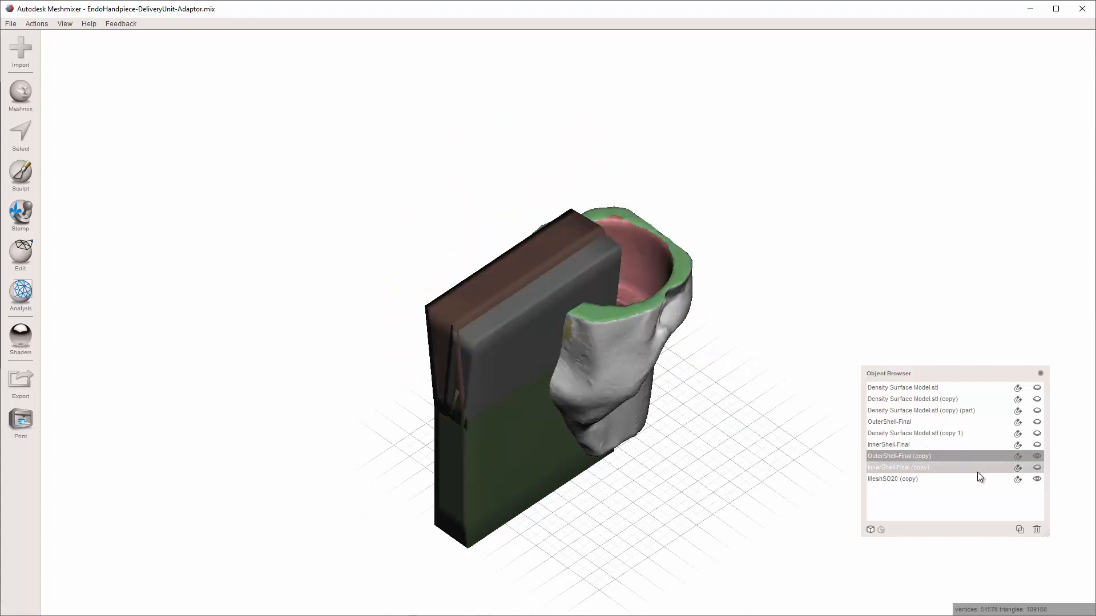
shift+click(963, 479)
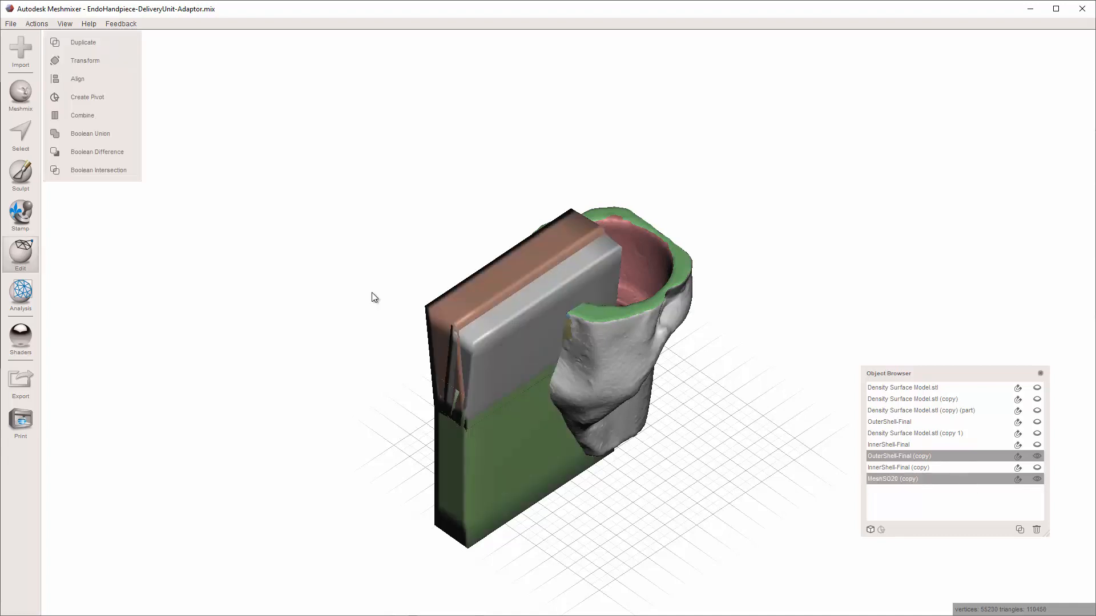
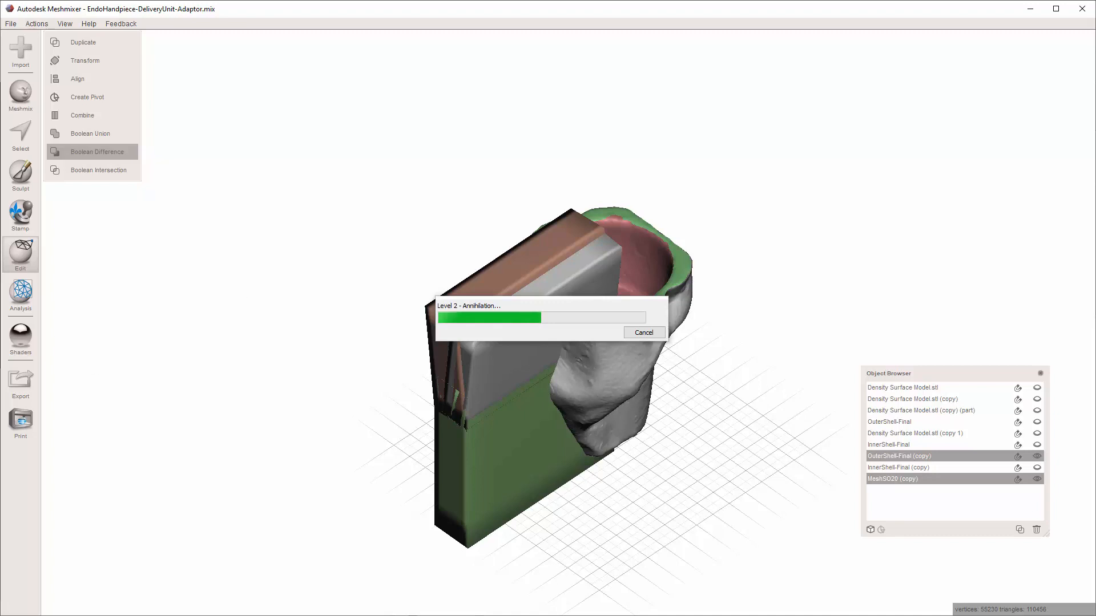
right_drag(624, 475, 673, 353)
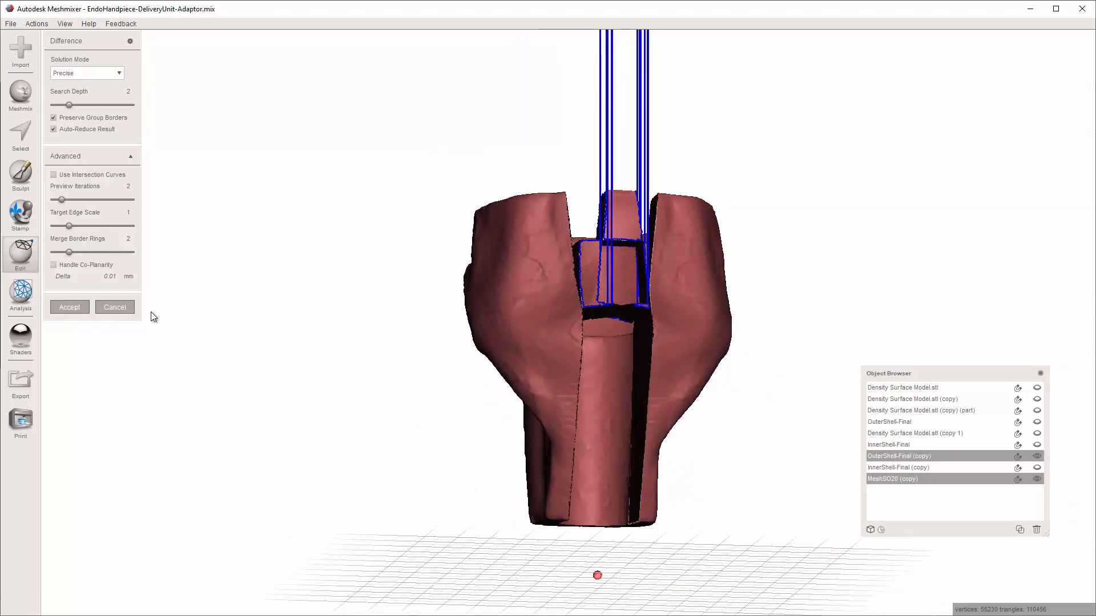
right_drag(421, 341, 365, 411)
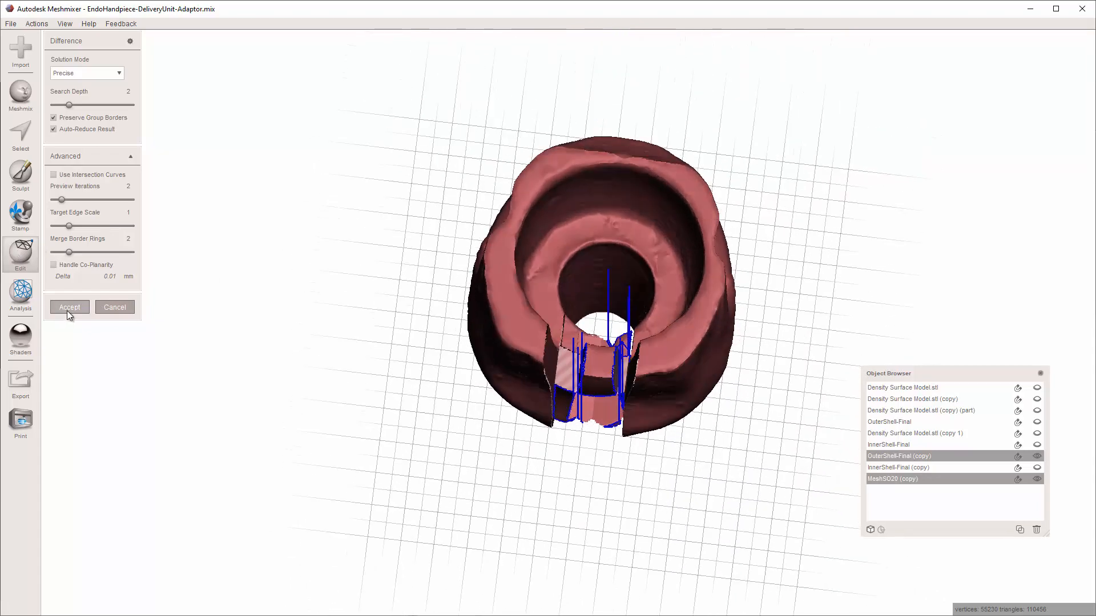
click(68, 311)
key(Return)
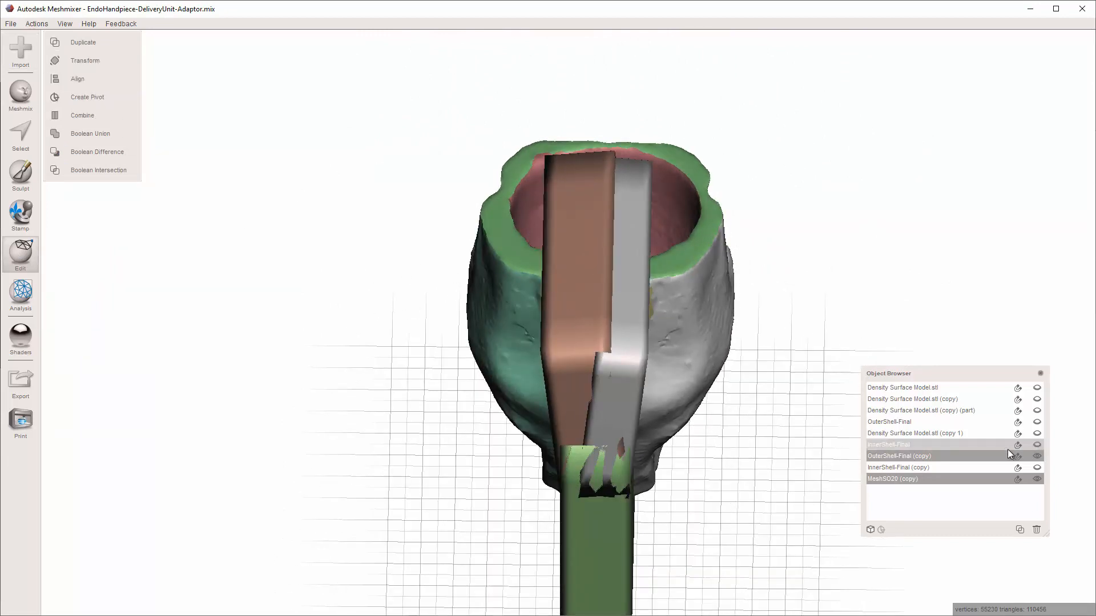
Step: Export the duplicated outer shell as a binary STL named Solid-Adaptor in the Endo-Adaptor folder
click(986, 456)
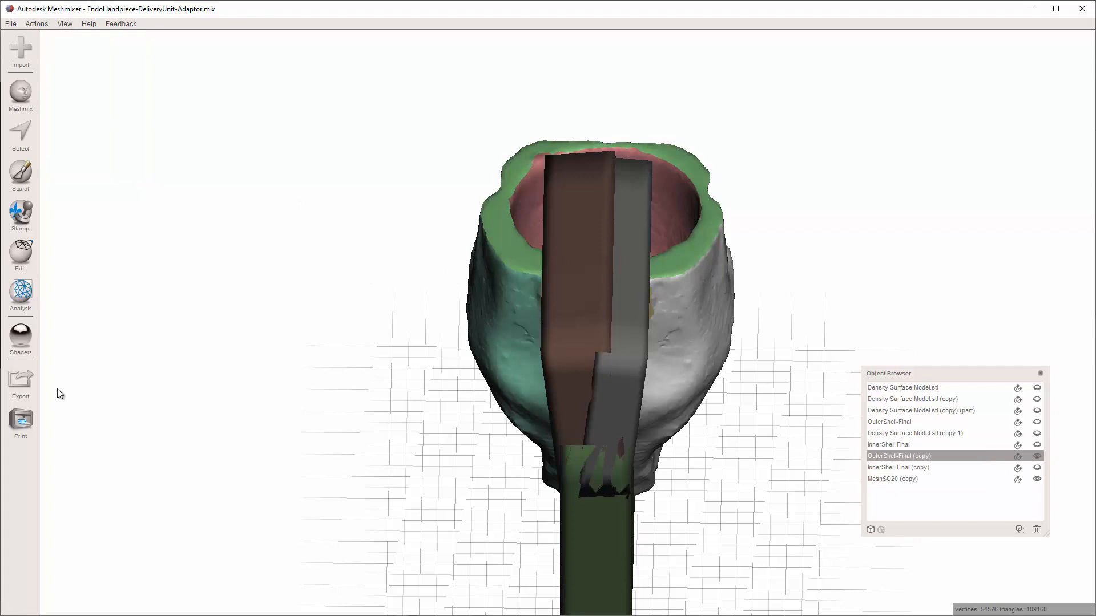
click(21, 384)
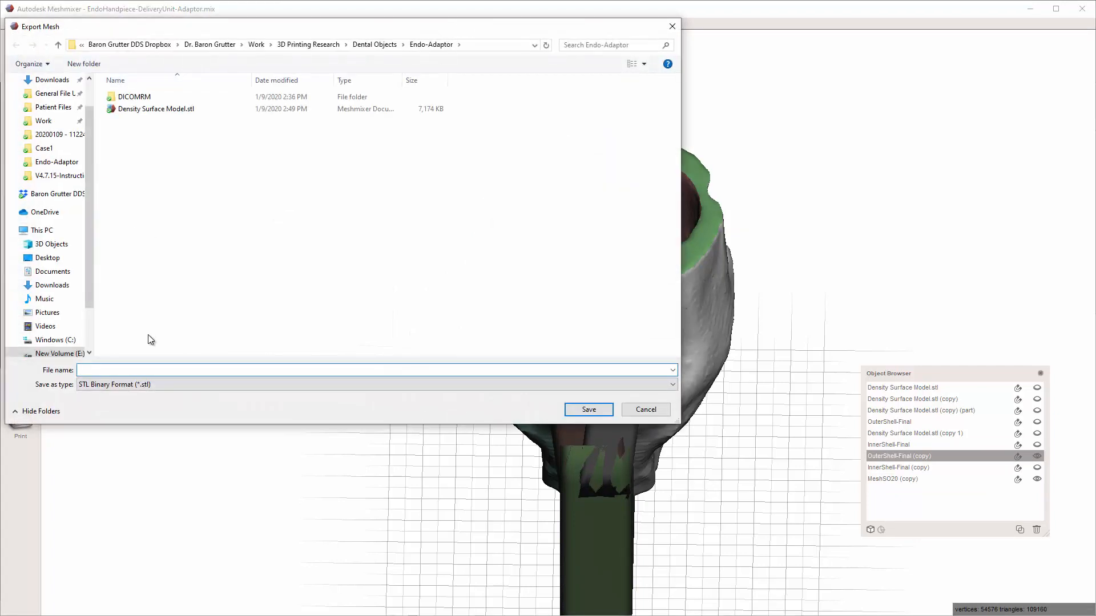
text(SAol)
key(BackSpace)
key(BackSpace)
key(BackSpace)
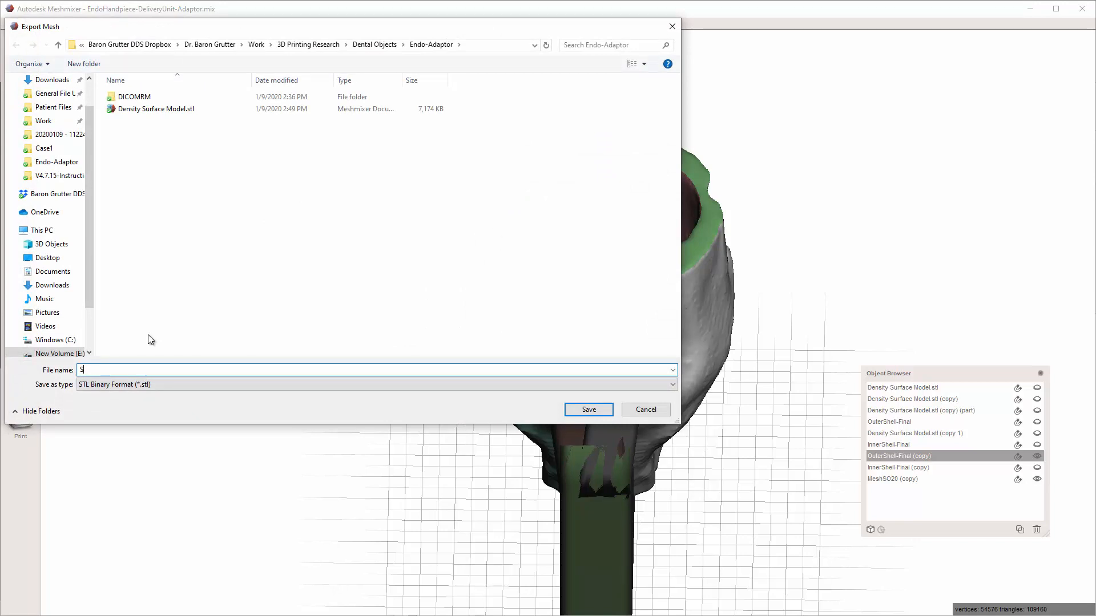
text(olid)
text( Adaptor)
key(Return)
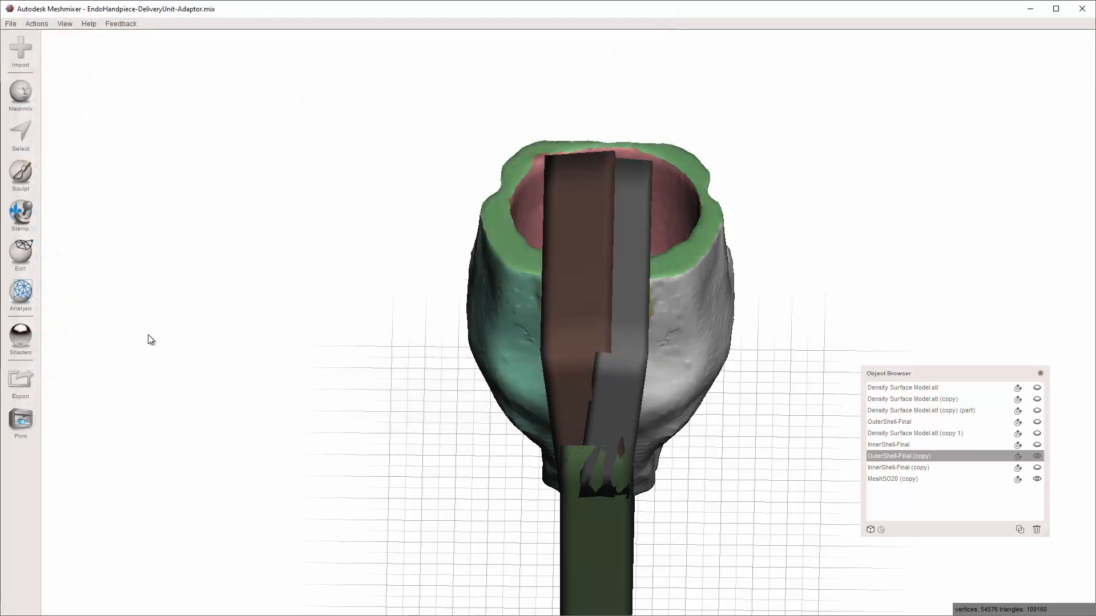
Step: Export the combined block as a binary STL named Channel in the Endo-Adaptor folder
click(614, 223)
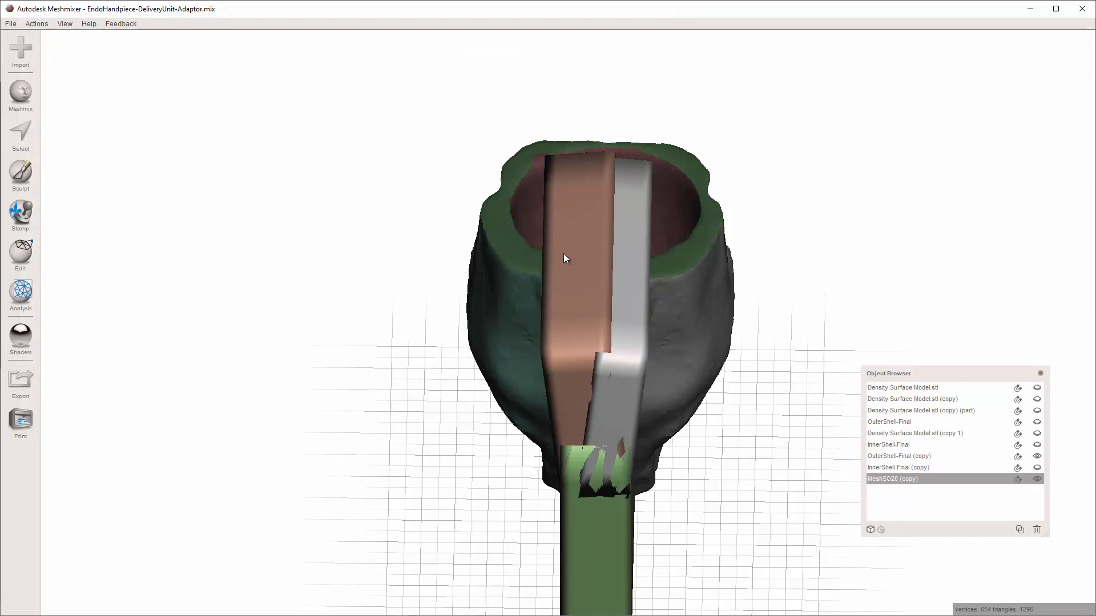
click(21, 383)
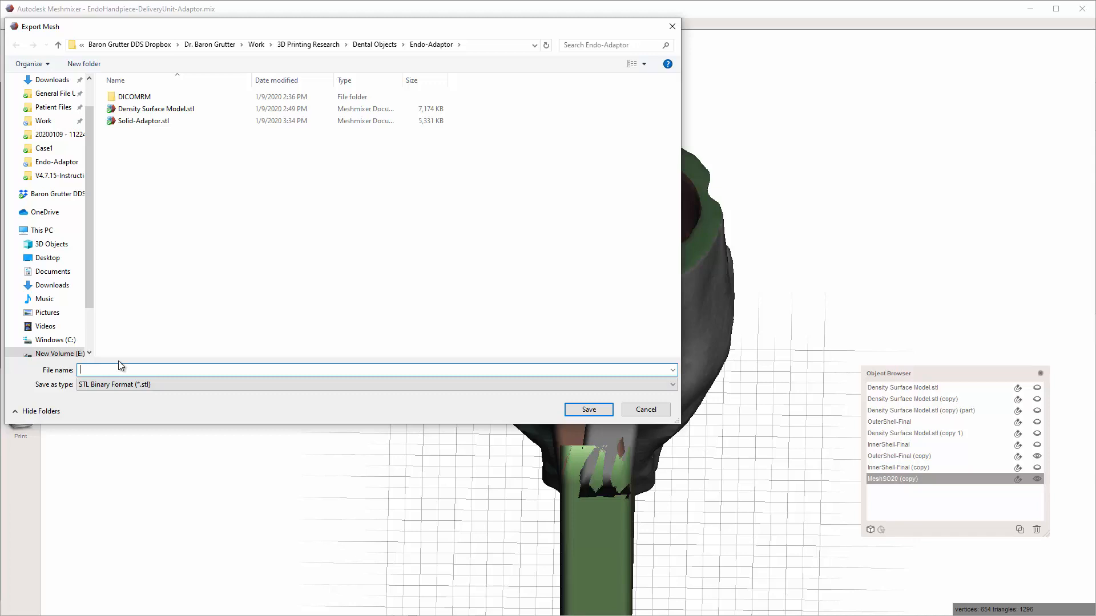
text(Channel)
key(Return)
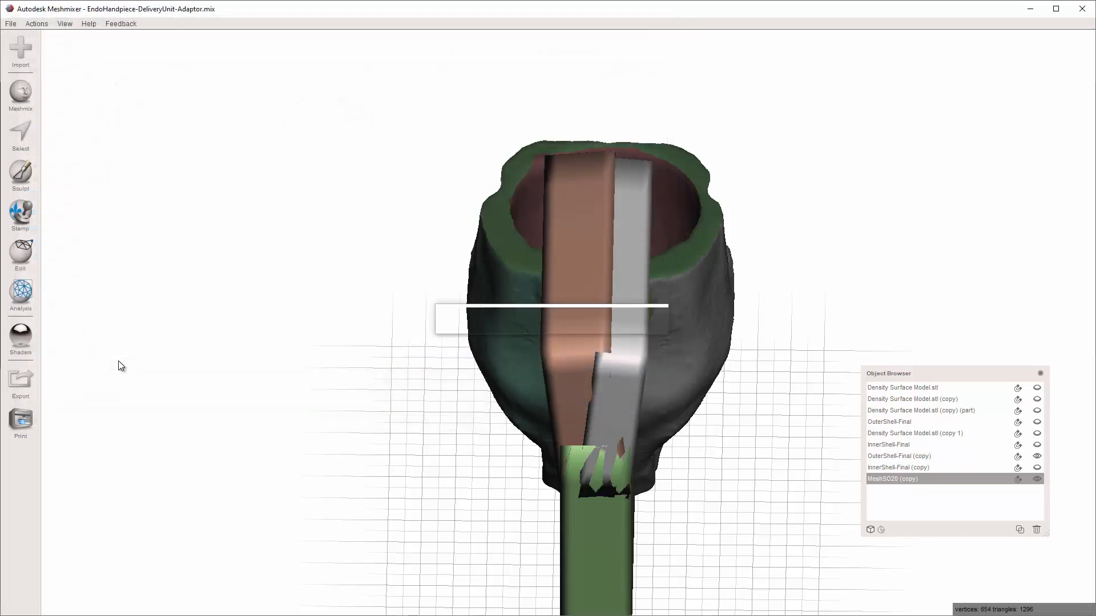
Step: Find and launch 3D Builder, and start a new scene
key(alt+Tab)
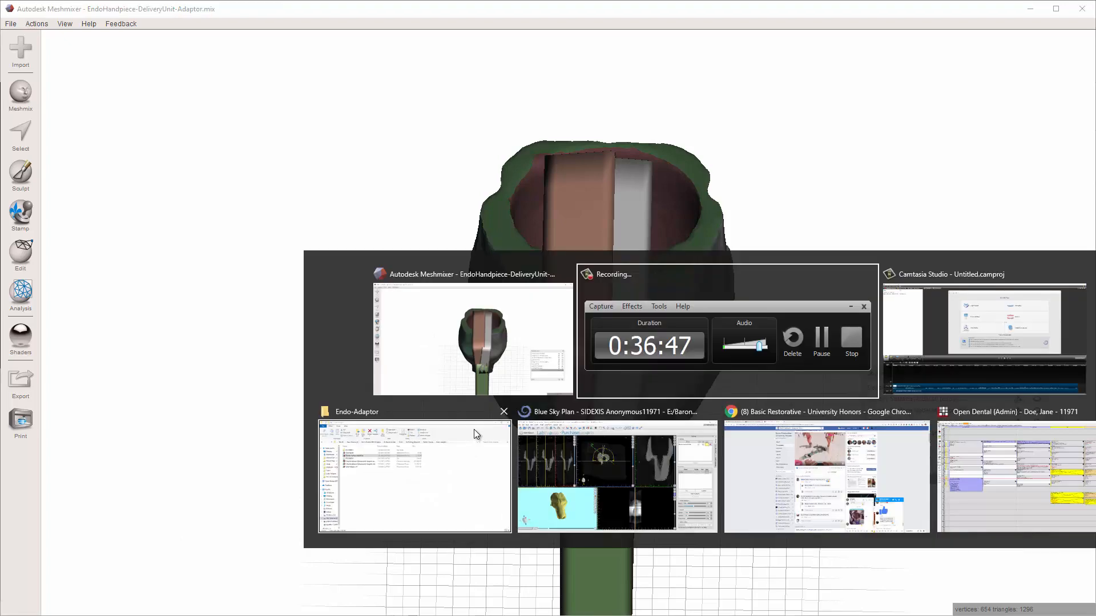
key(alt+shift+Tab)
key(super)
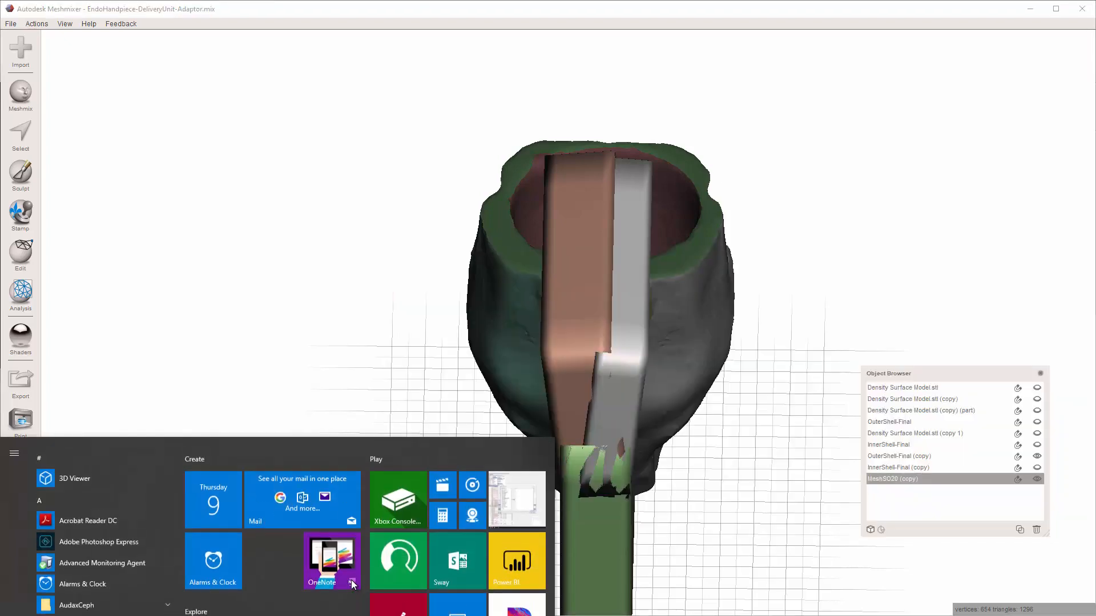
text(3ed)
key(BackSpace)
key(BackSpace)
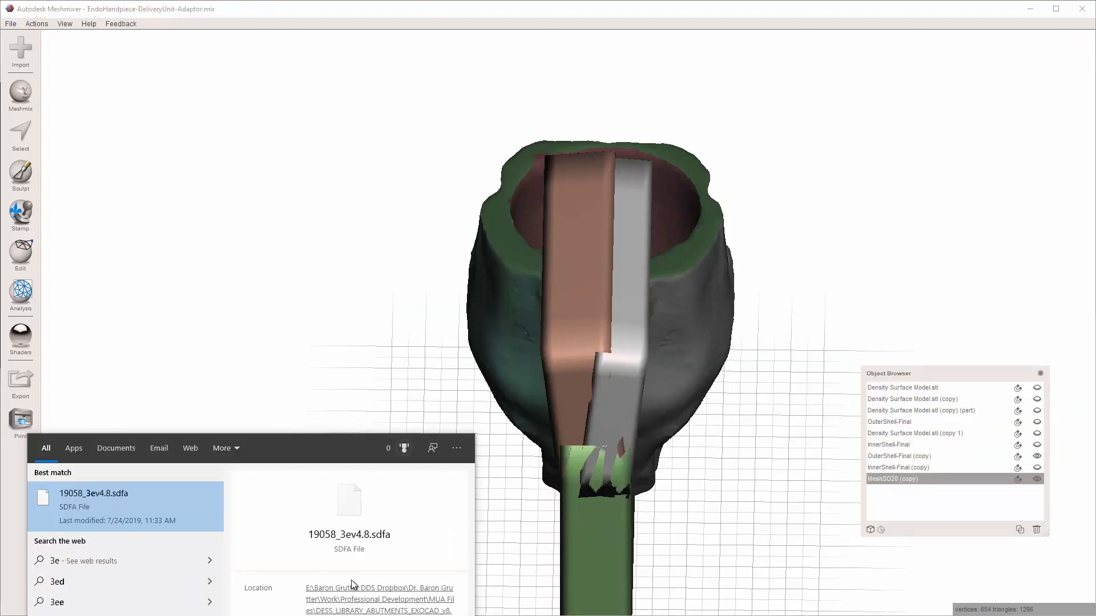
text(d)
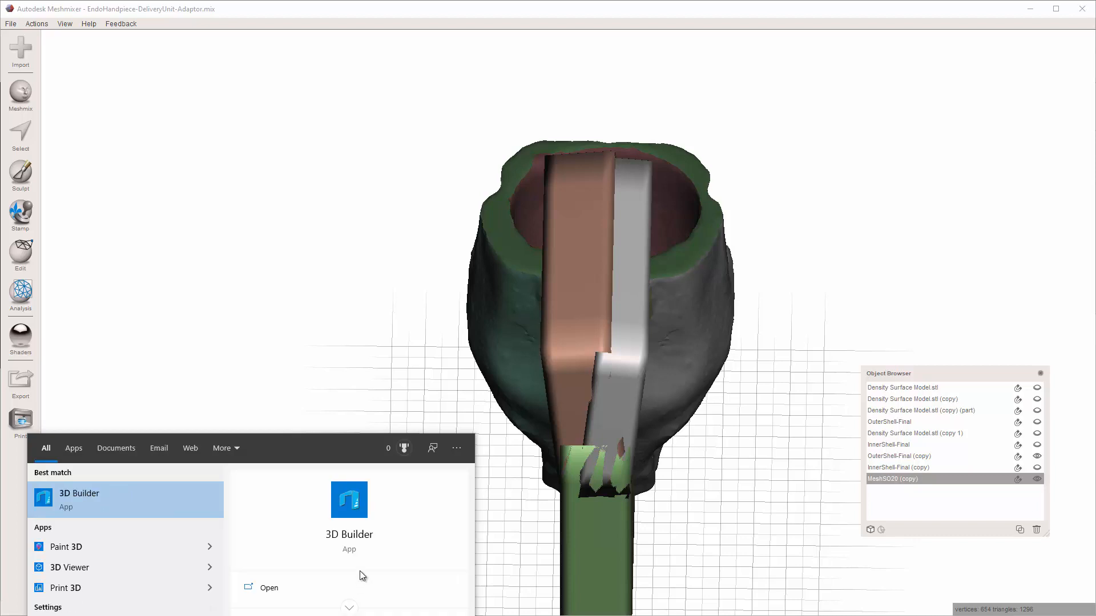
click(360, 514)
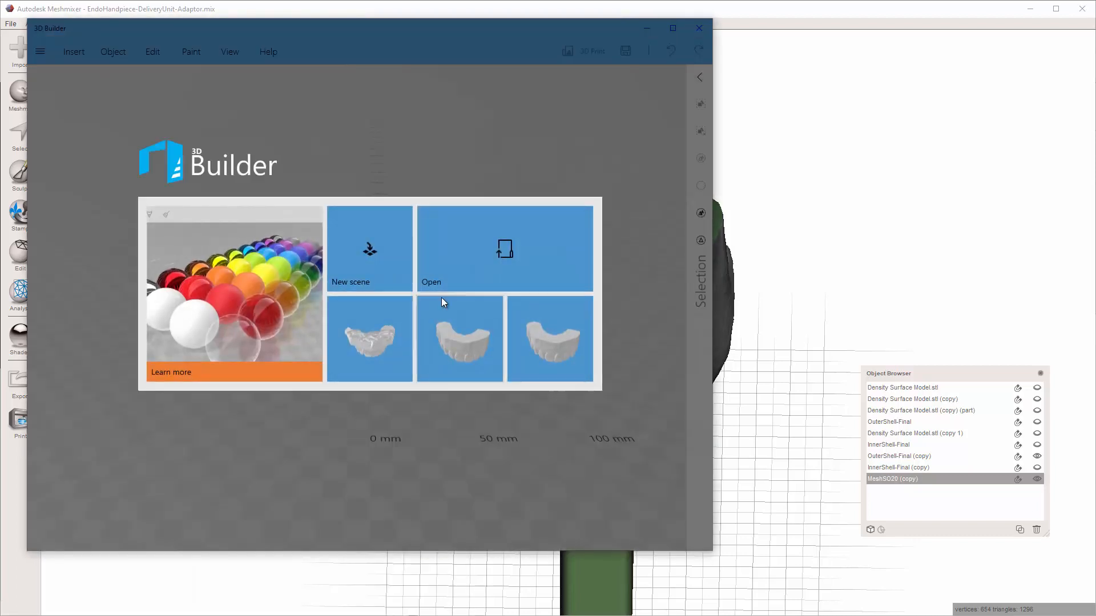
click(371, 266)
Step: Import Solid-Adaptor.stl and Channel.stl together from the Endo-Adaptor folder into the 3D Builder scene, using millimetres
key(alt+Tab)
key(alt+Tab)
key(alt+Tab)
key(alt+Tab)
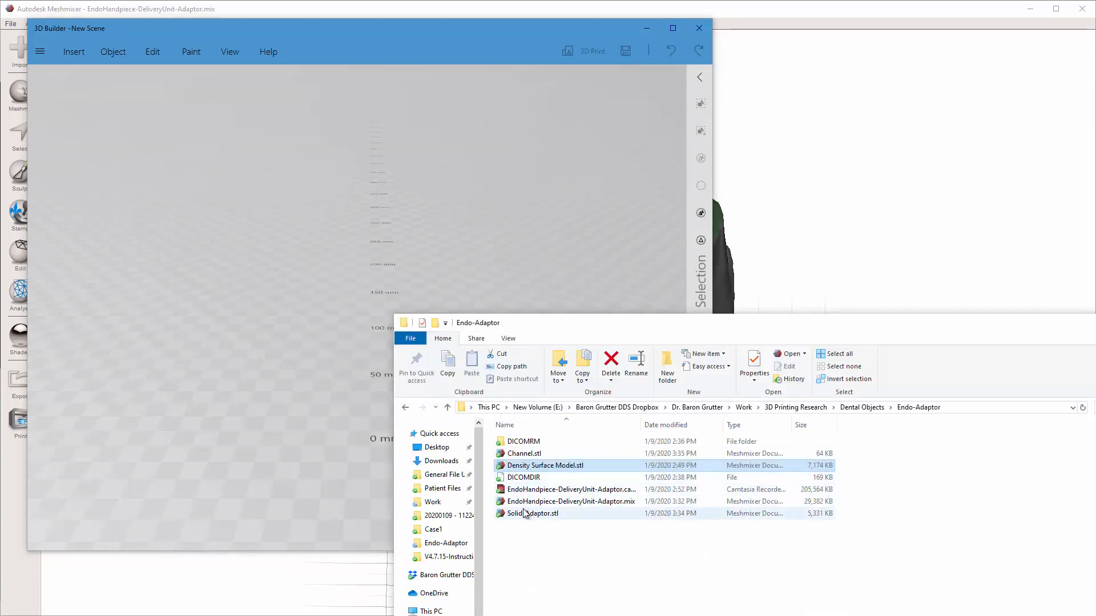
click(525, 514)
ctrl+click(523, 460)
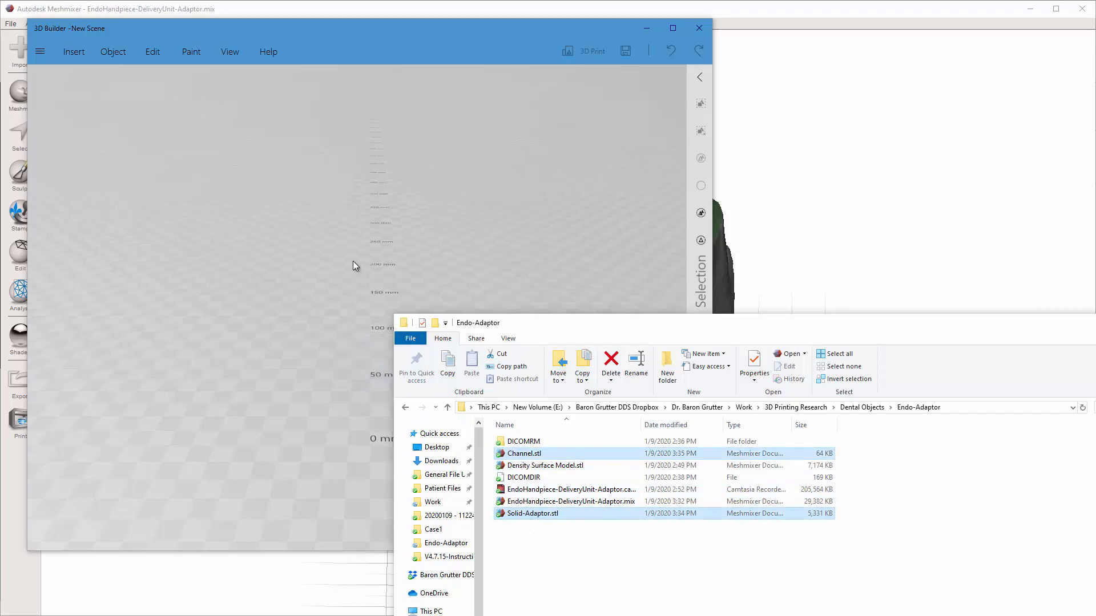
click(466, 222)
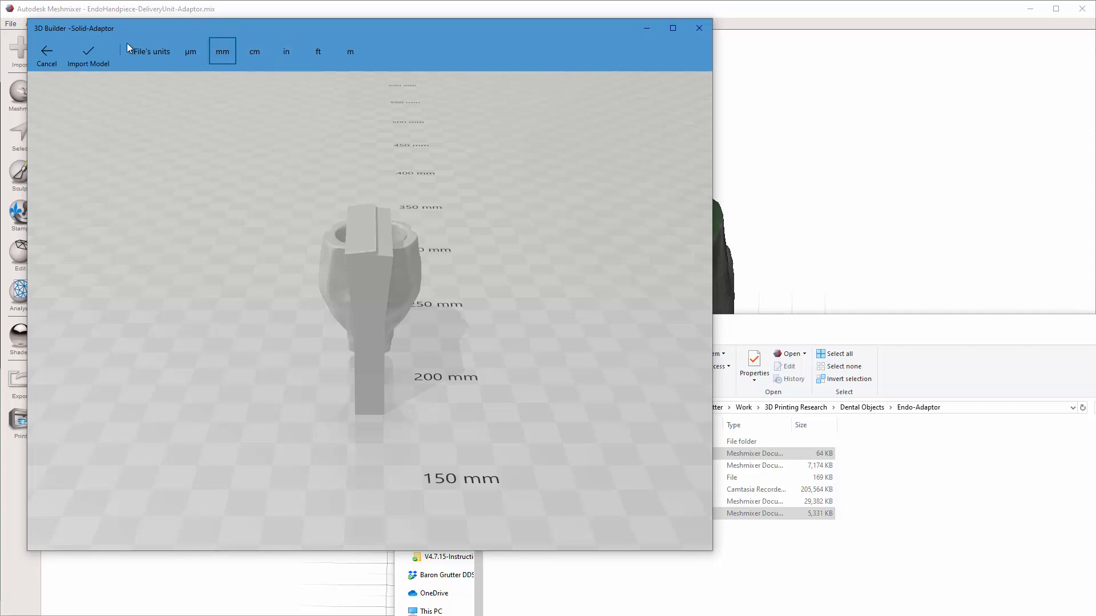
click(80, 55)
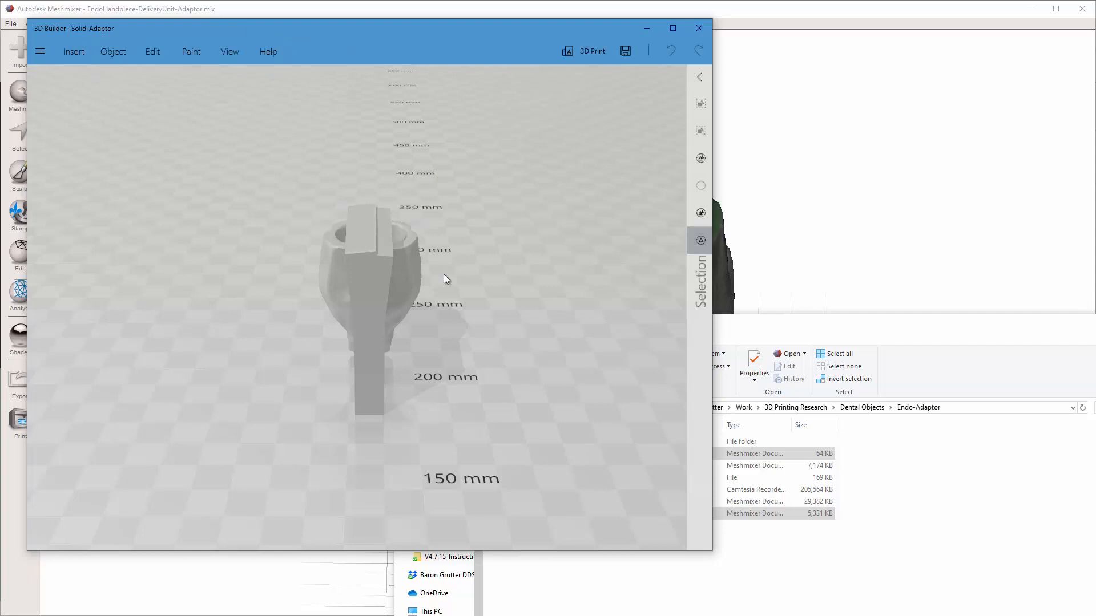
Step: Subtract the channel block from the solid adaptor and inspect the slotted body from the other side
click(406, 278)
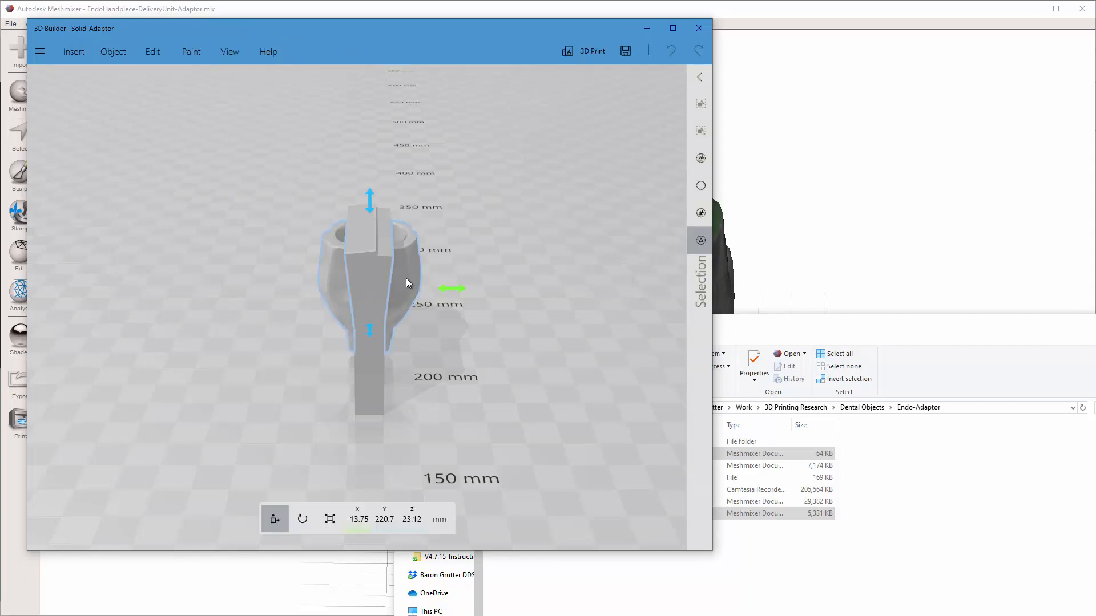
click(368, 272)
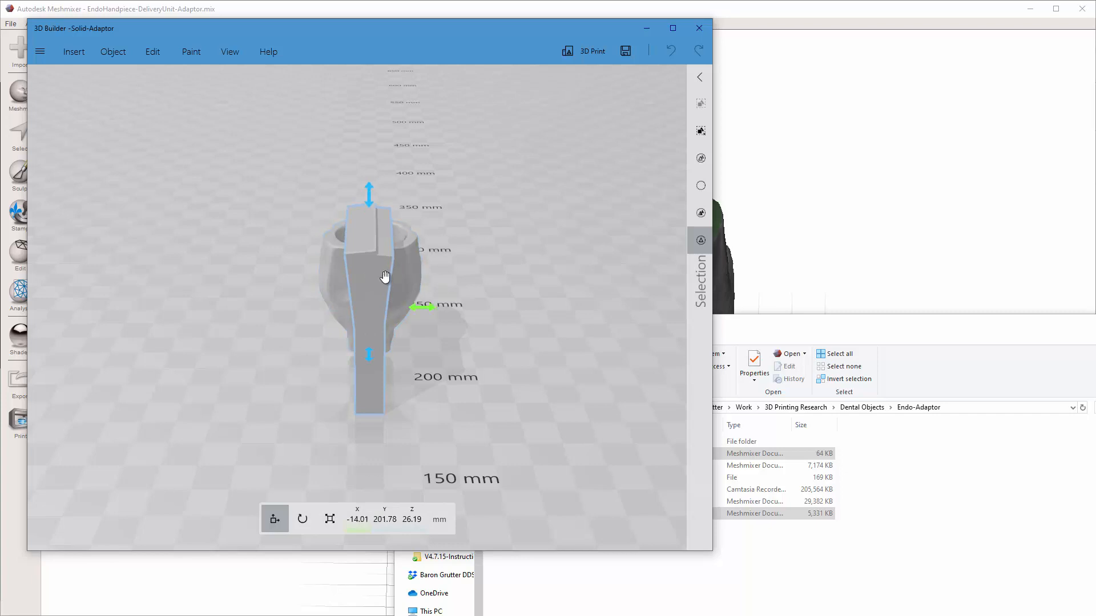
click(509, 272)
mouse_move(509, 272)
mouse_down()
mouse_move(454, 299)
mouse_move(467, 252)
mouse_move(567, 220)
mouse_move(546, 221)
mouse_move(542, 248)
mouse_move(502, 277)
mouse_up()
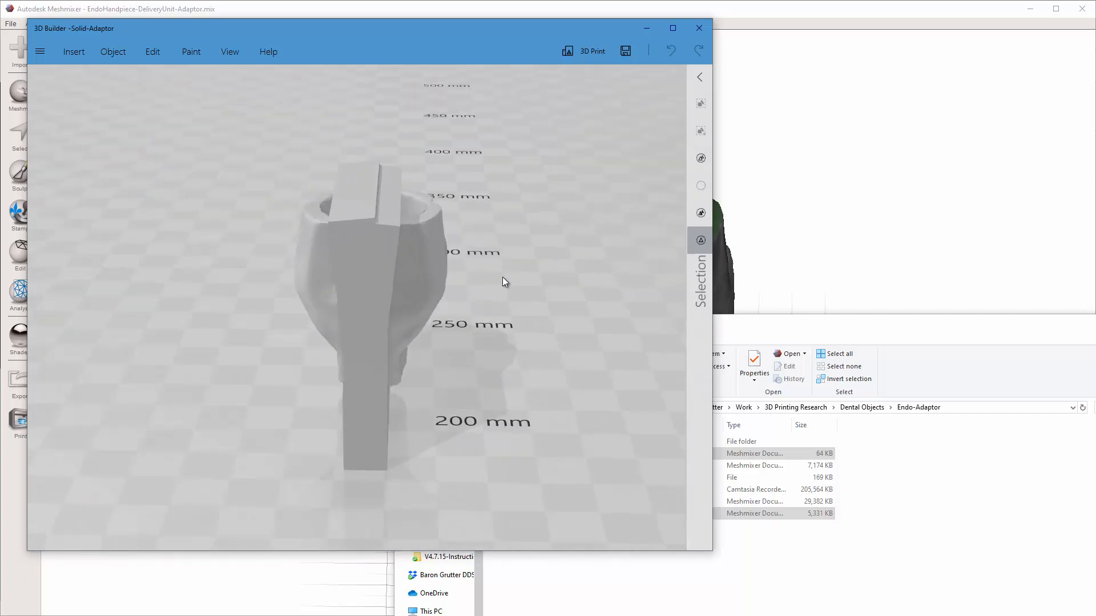
click(367, 299)
click(152, 51)
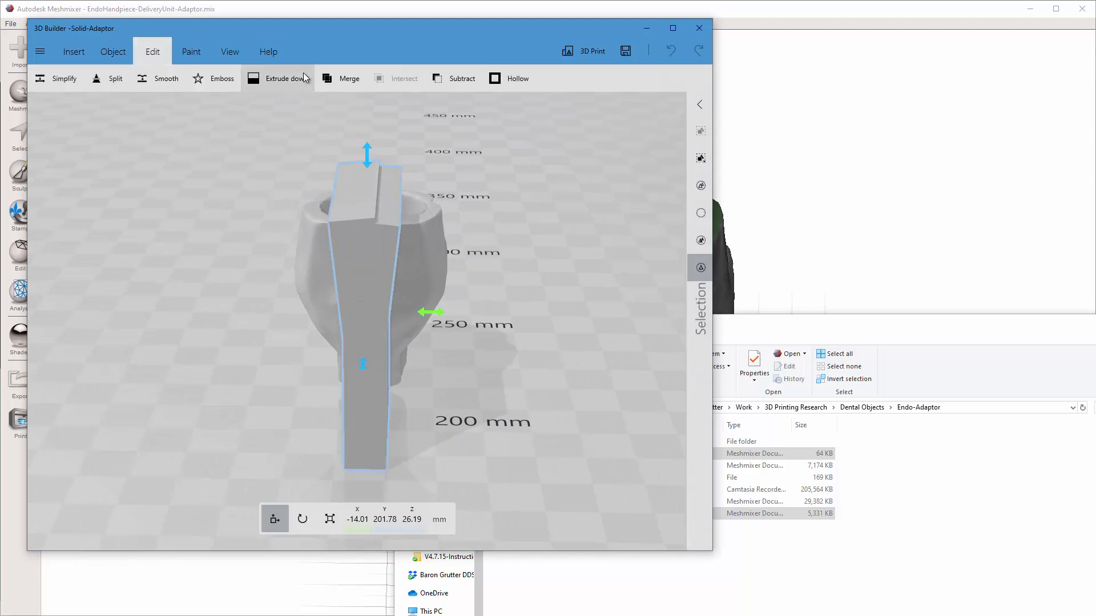
click(452, 79)
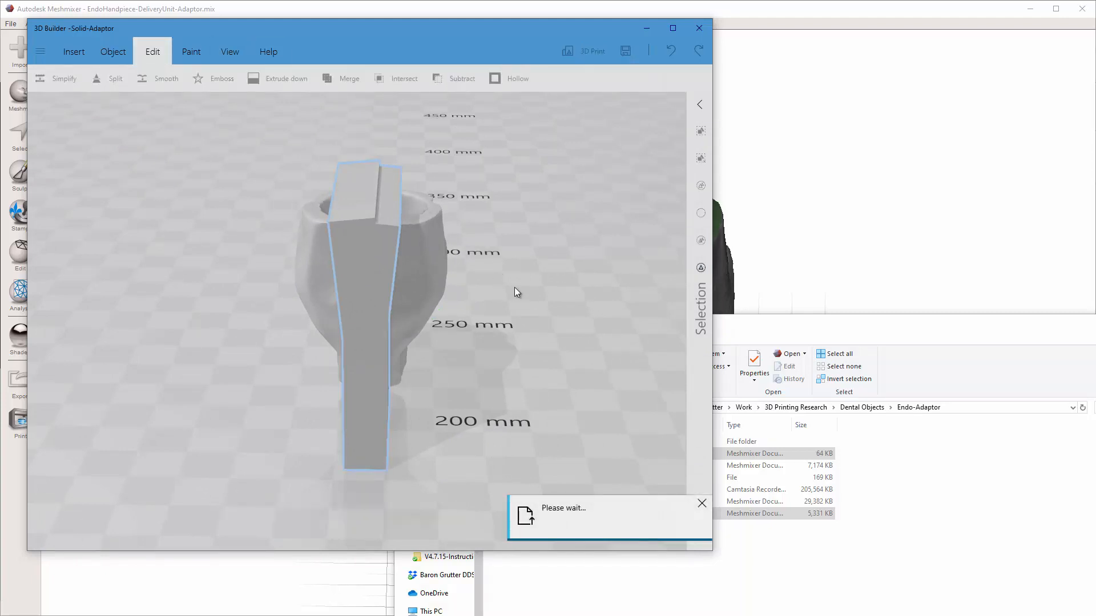
drag(491, 347, 454, 337)
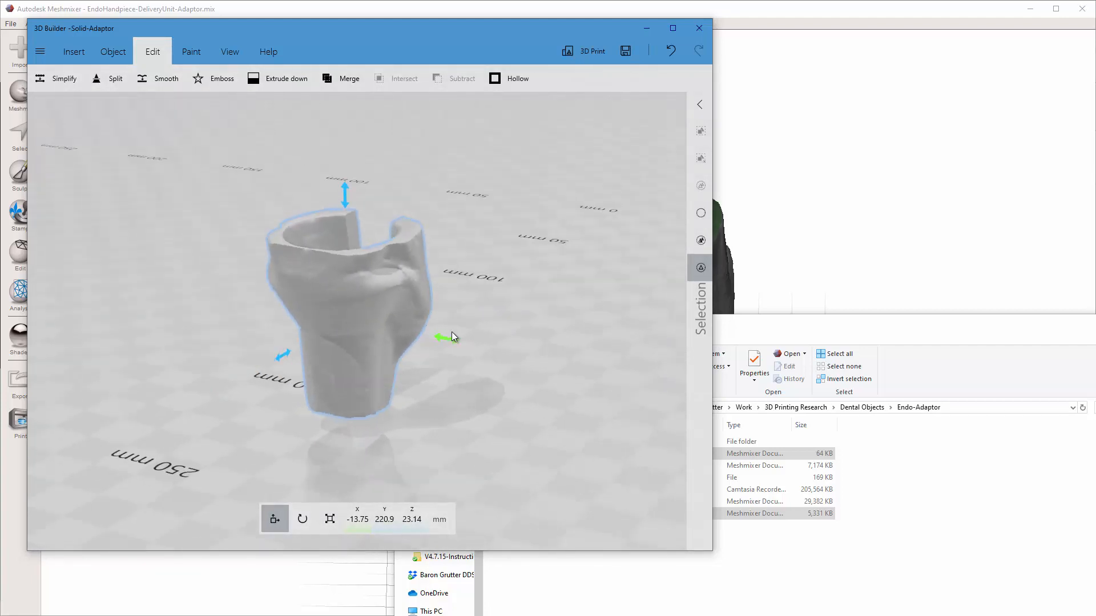
Step: Save the slotted adaptor in the Endo-Adaptor folder as Final-EndoHandpiece-DeliveryUnit-Adaptor in STL format
click(41, 50)
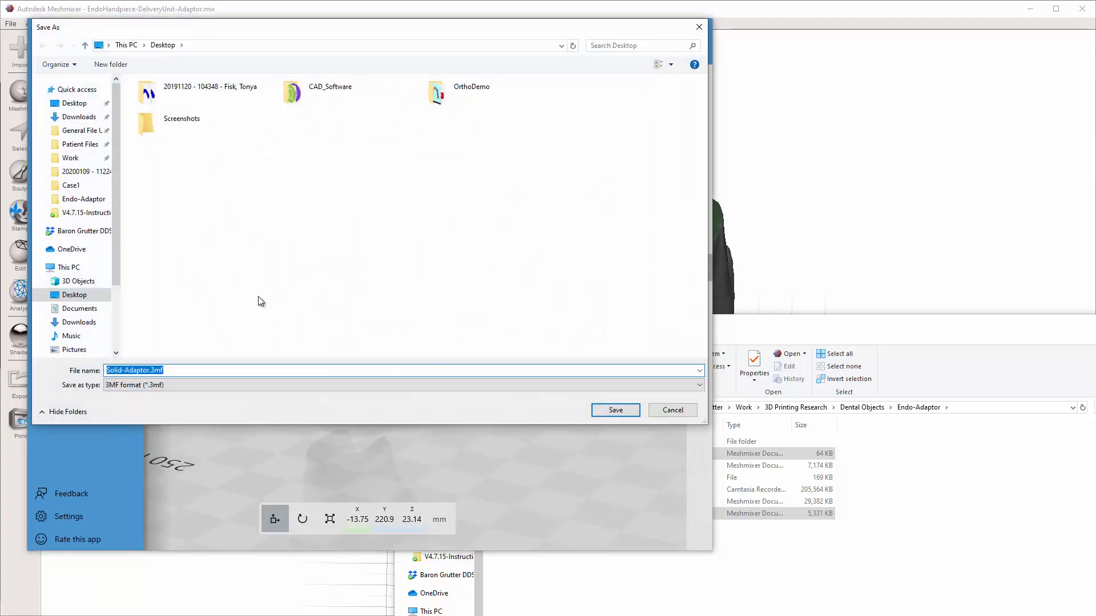
click(78, 199)
click(147, 371)
click(147, 371)
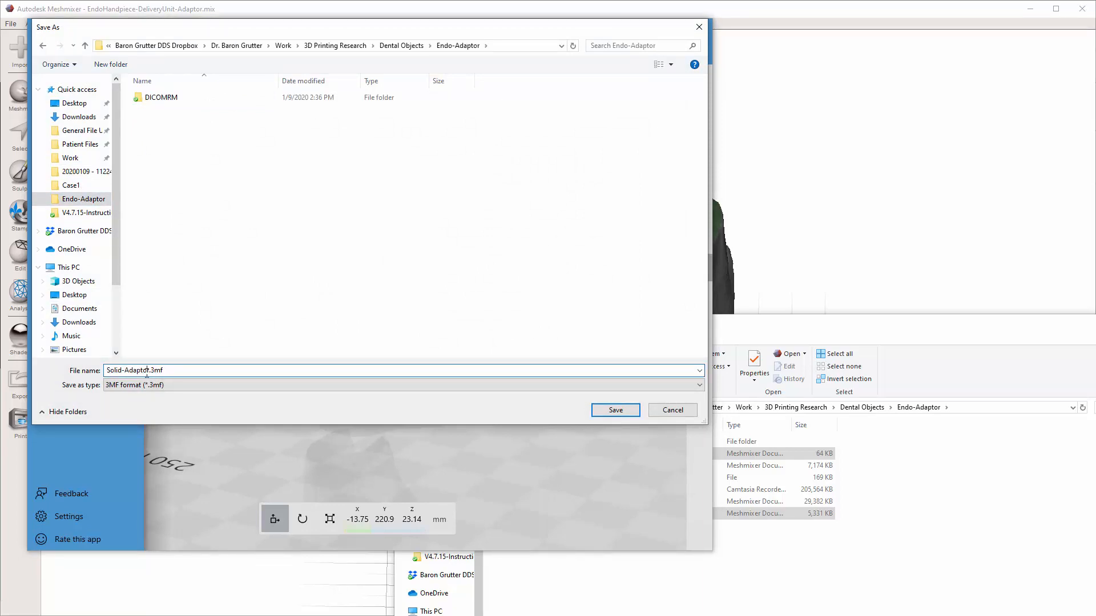
double_click(147, 371)
text(F)
text(inal-EndoHandpiece-DeliveryUnit-Adap)
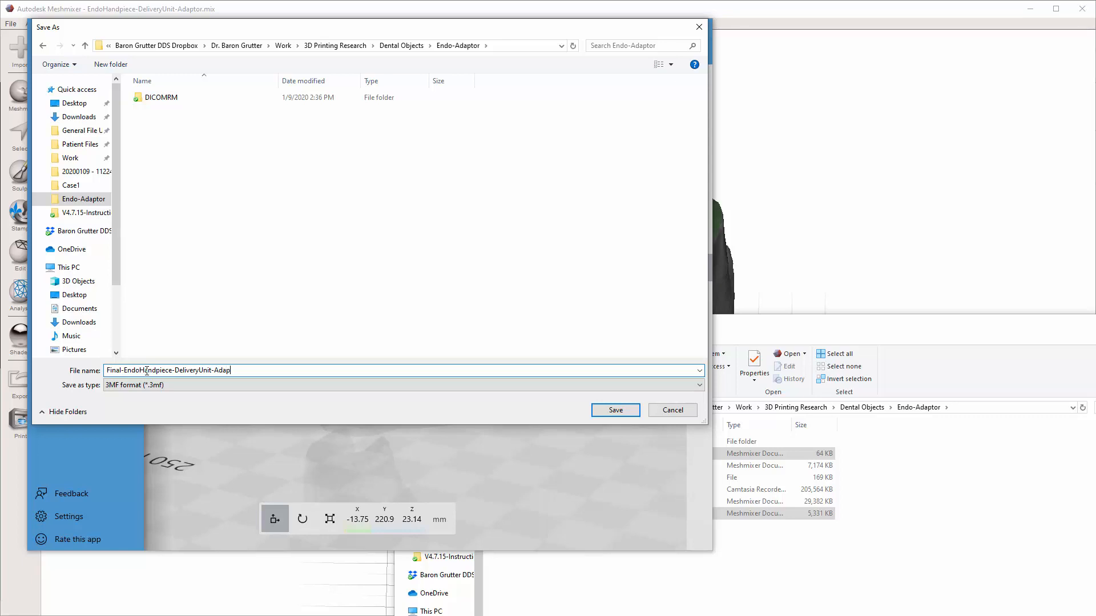
text(or)
key(Tab)
key(alt+Down)
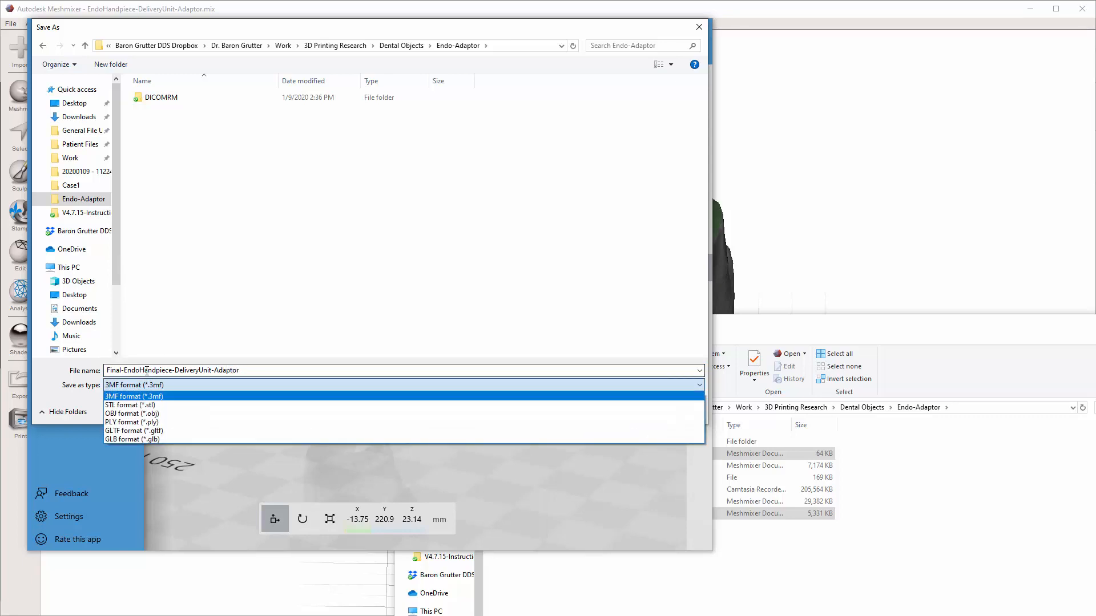
key(Down)
key(Return)
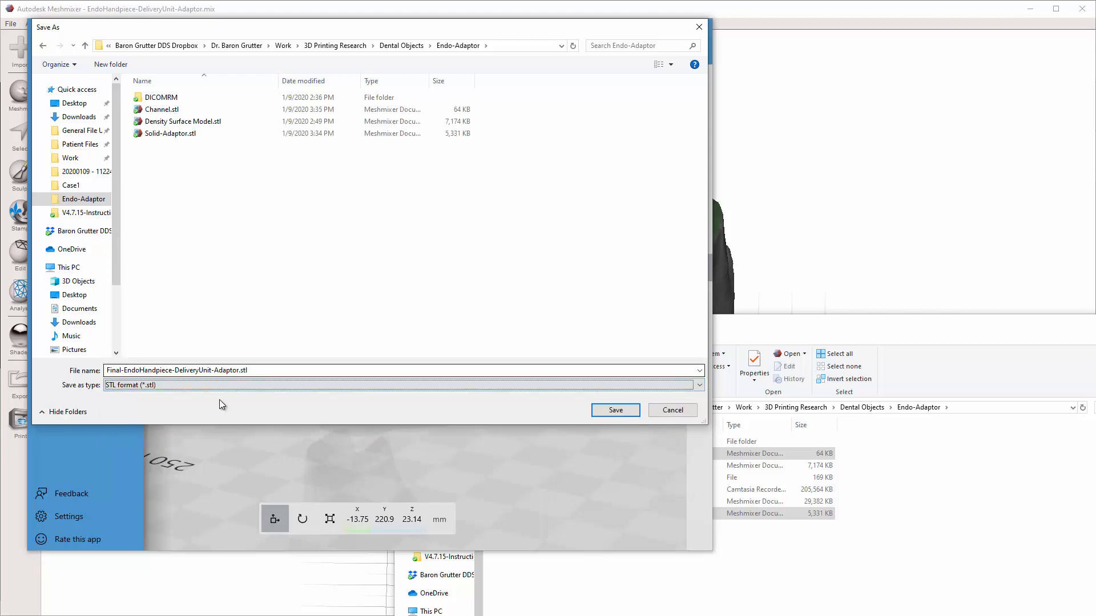
click(614, 411)
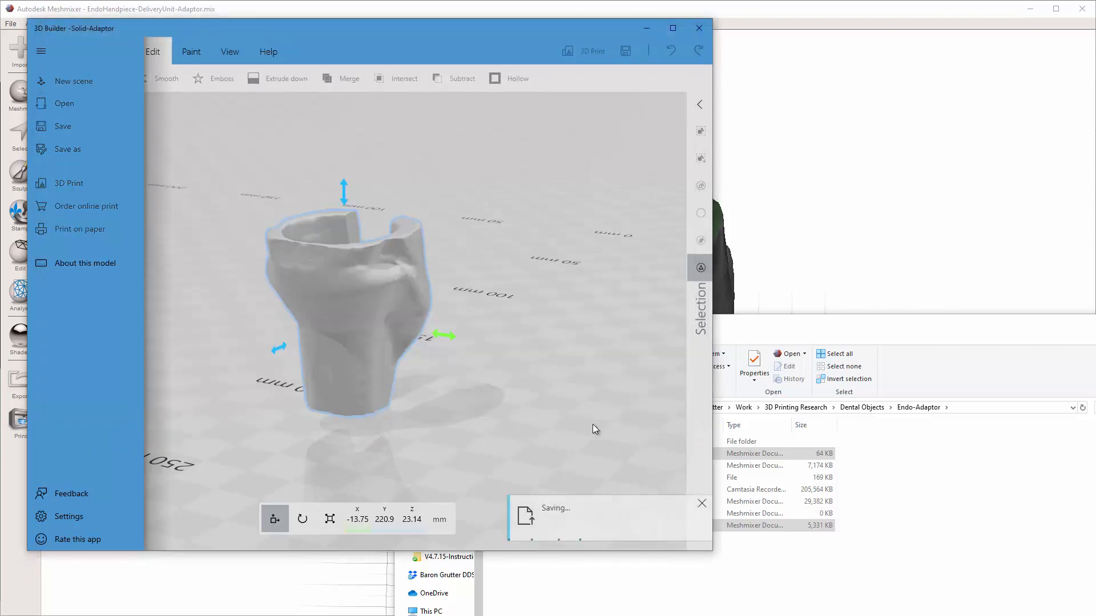
Step: Find and launch the RayWare print-preparation app
click(813, 602)
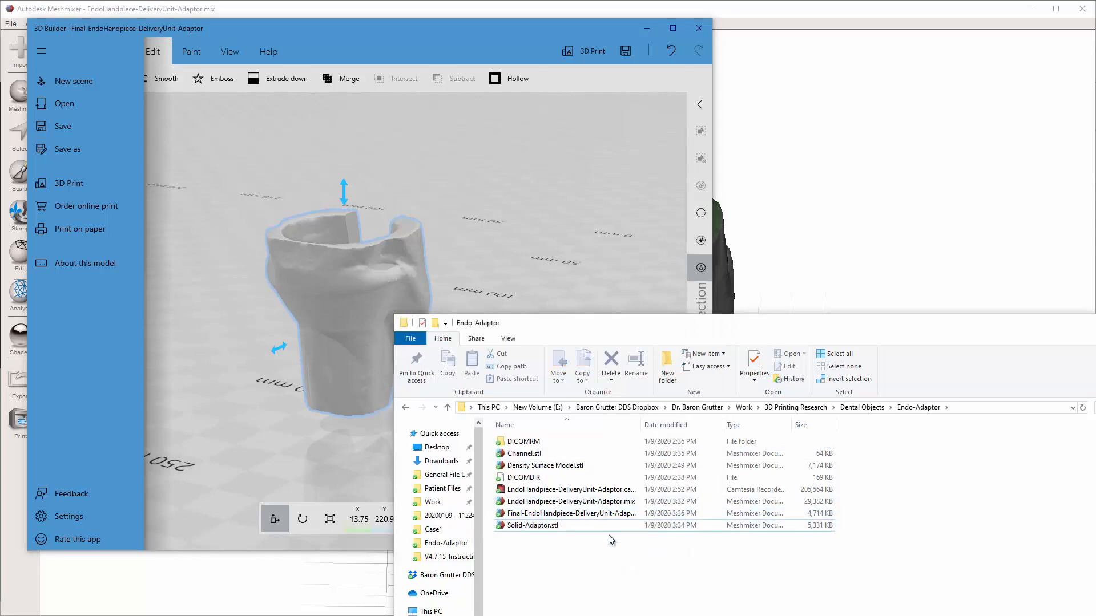
key(super)
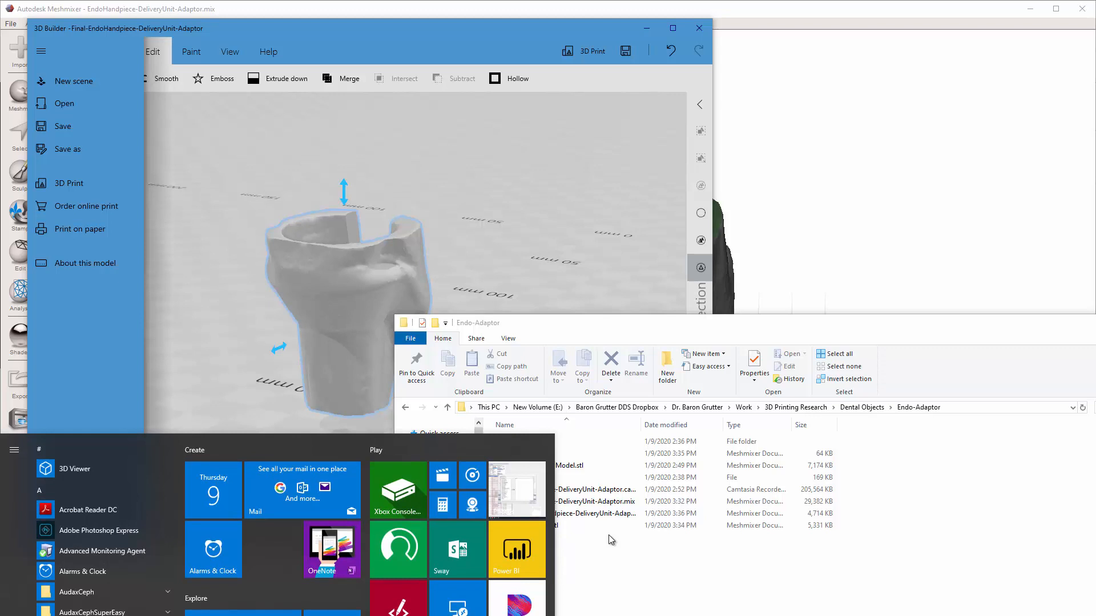
text(ray)
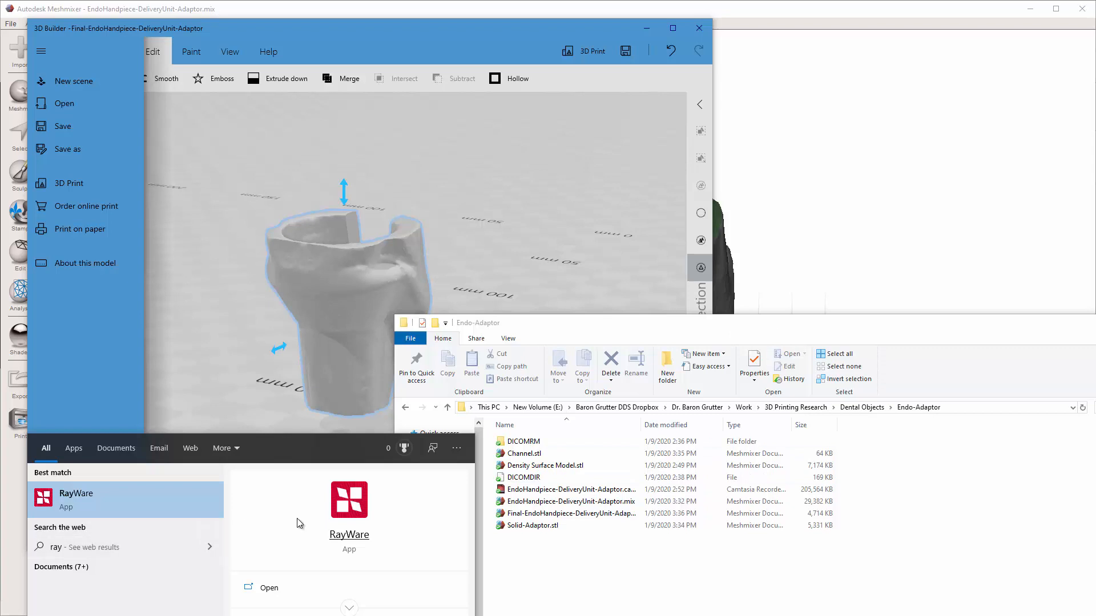
click(357, 510)
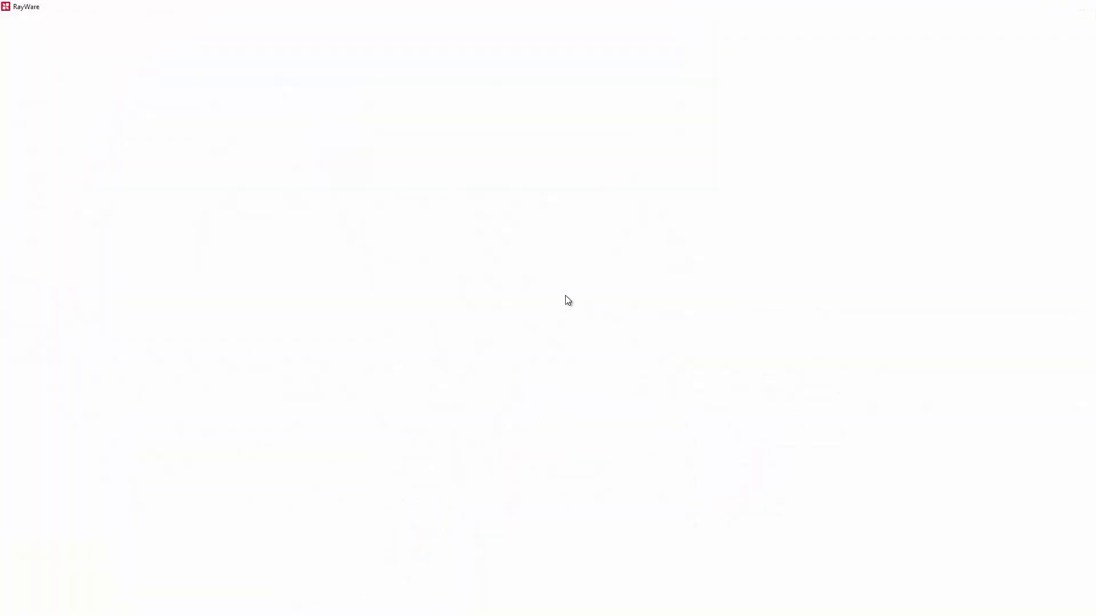
Step: Restore the oversized RayWare window and maximize it again so that it fits the screen
key(alt+Tab)
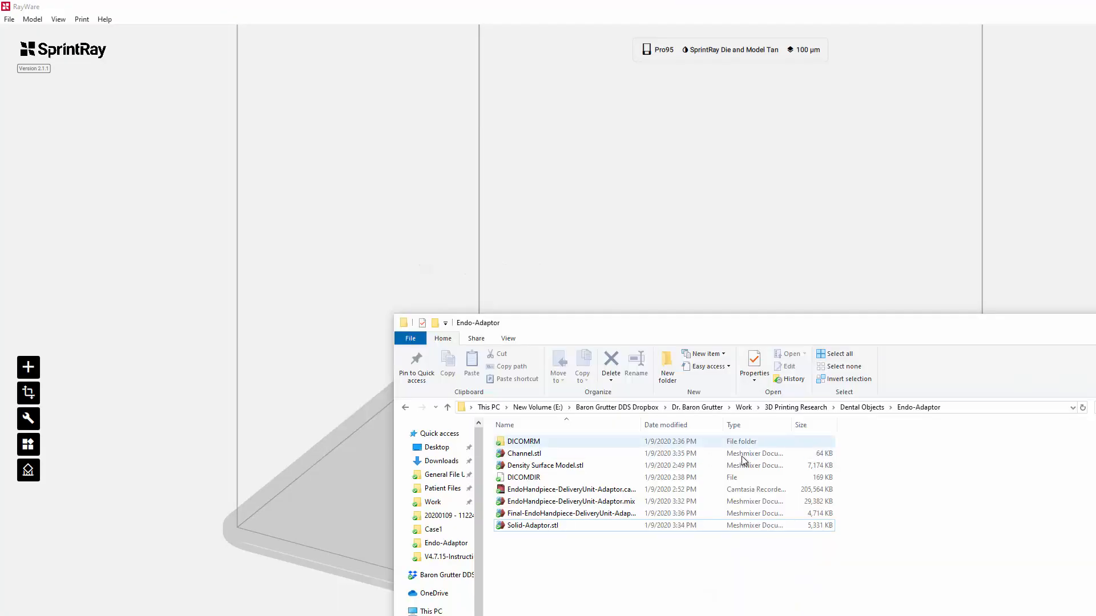
key(alt+Tab)
key(alt+Tab)
key(alt+Tab)
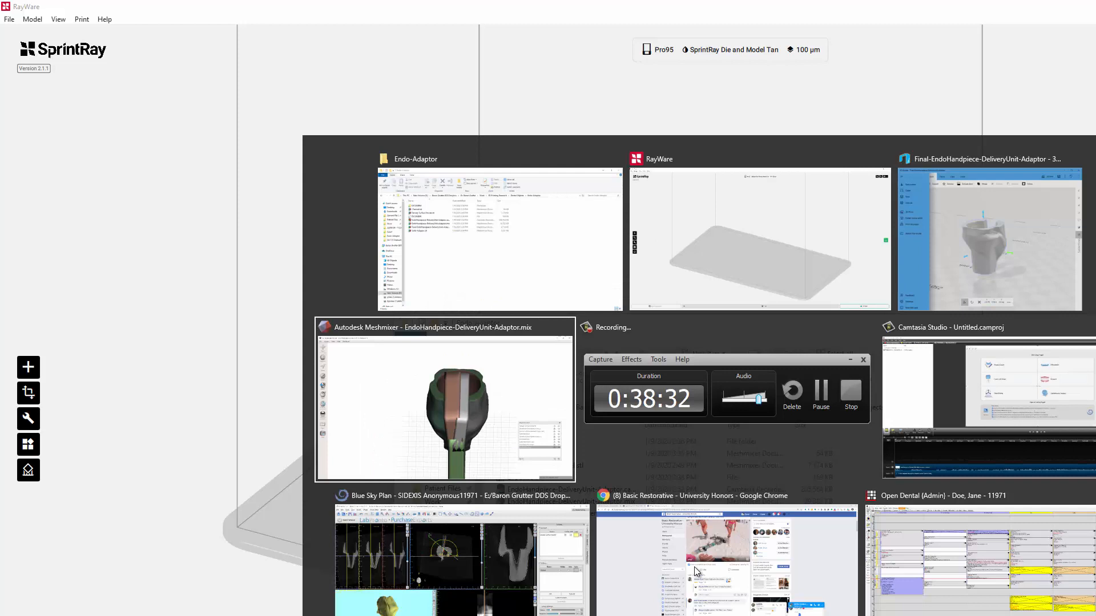
key(alt+shift+Tab)
key(alt+shift+Tab)
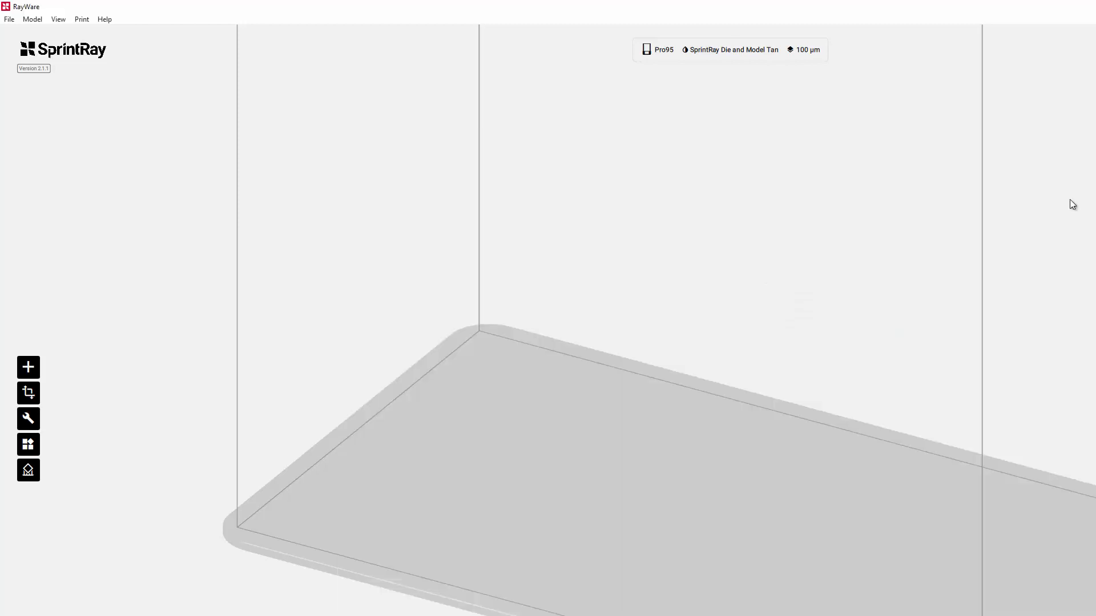
click(1095, 7)
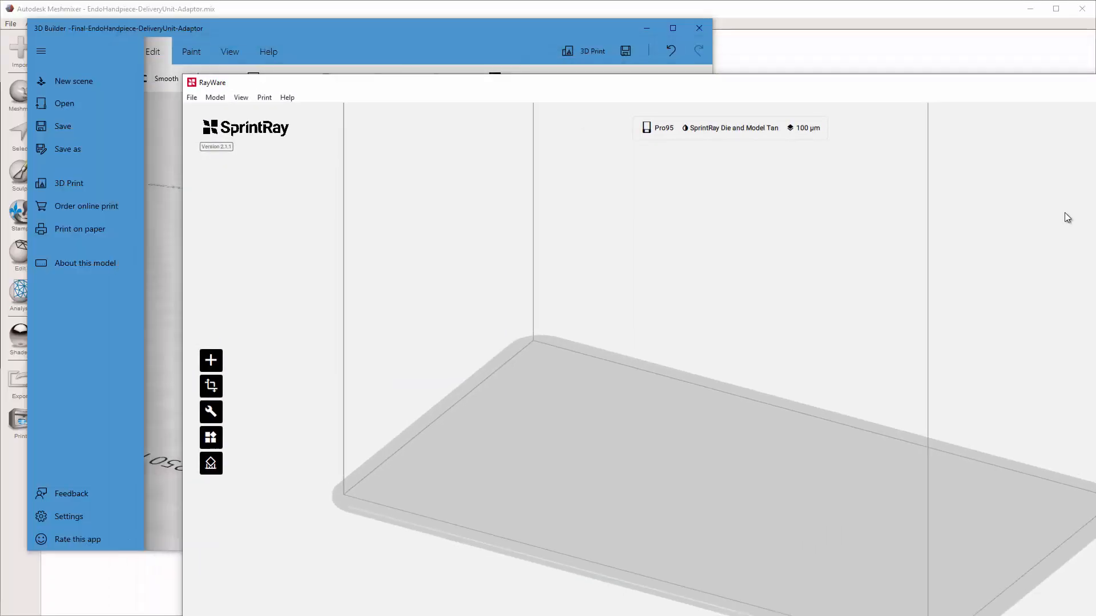
double_click(1021, 87)
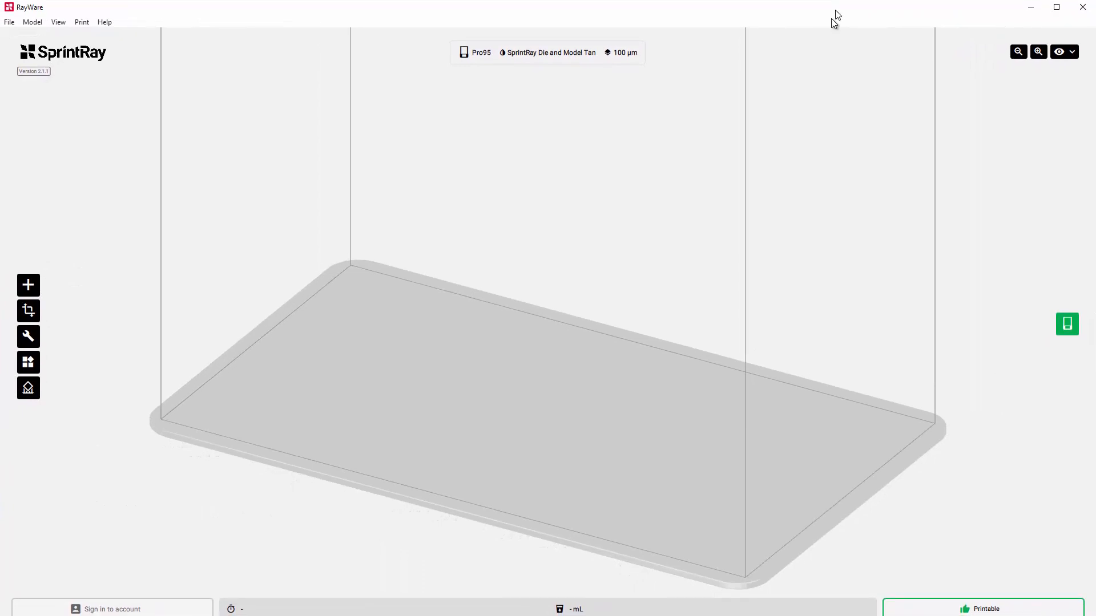
Step: Load Solid-Adaptor.stl from the Endo-Adaptor folder onto the RayWare build plate and view the model
key(alt+Tab)
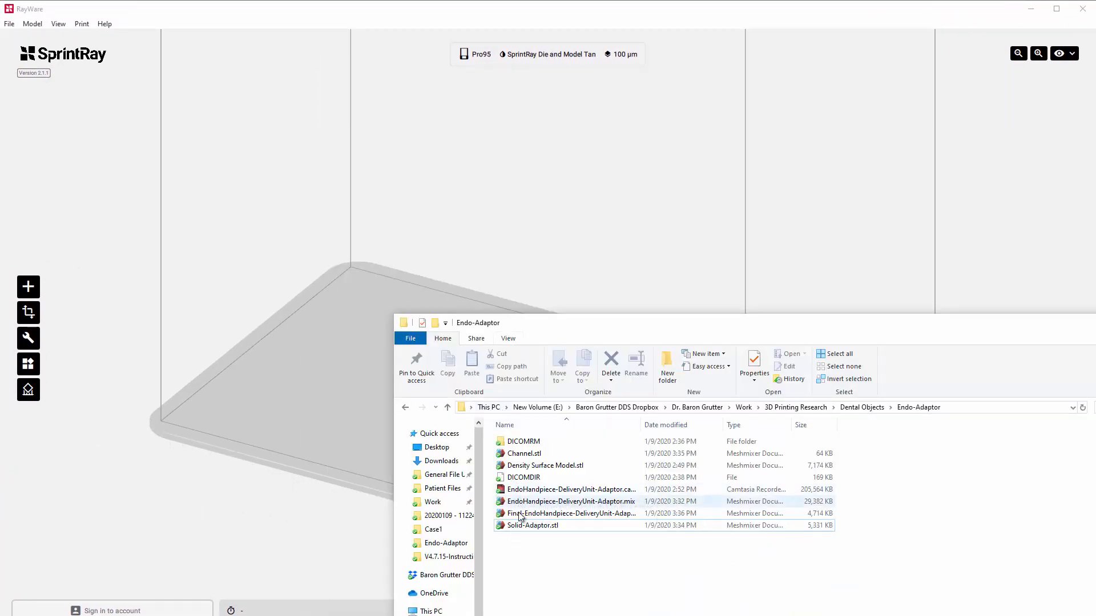
drag(514, 525, 502, 516)
drag(378, 427, 367, 427)
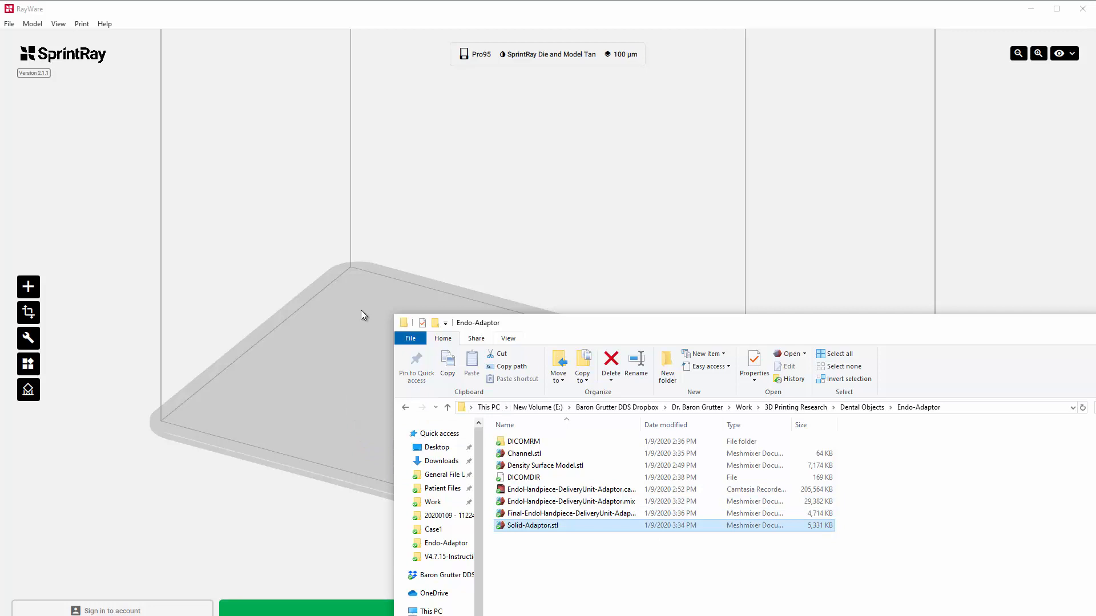
click(339, 348)
right_drag(339, 349, 224, 371)
scroll(488, 348, up, 4)
scroll(488, 348, down, 4)
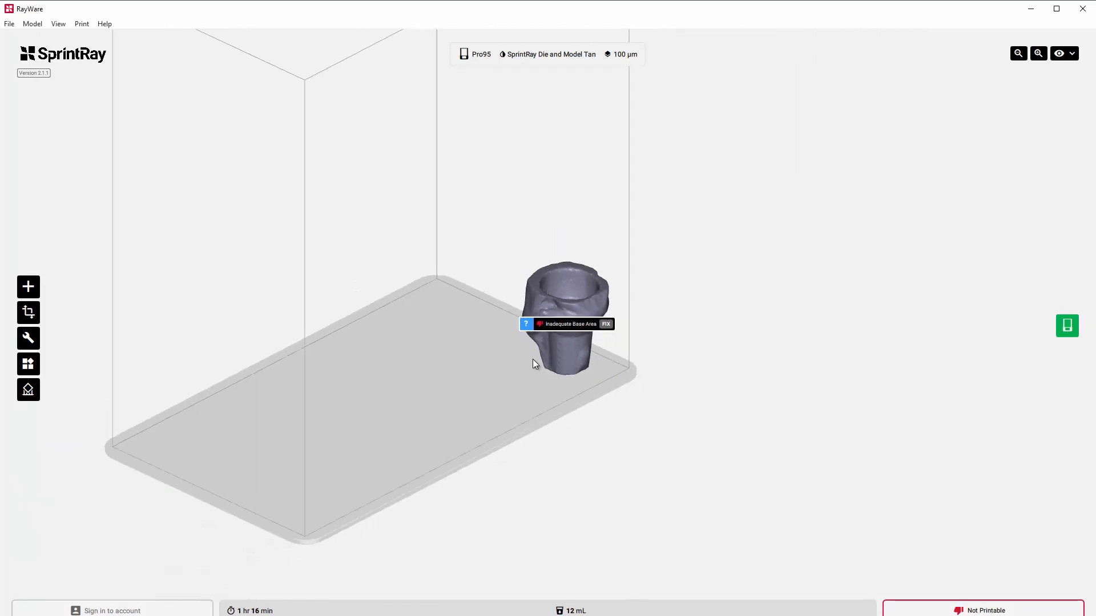
Step: Set the solid adaptor's narrow flat end as its base and move the model away from the build plate's corner
scroll(532, 358, up, 5)
right_drag(537, 371, 545, 446)
click(543, 224)
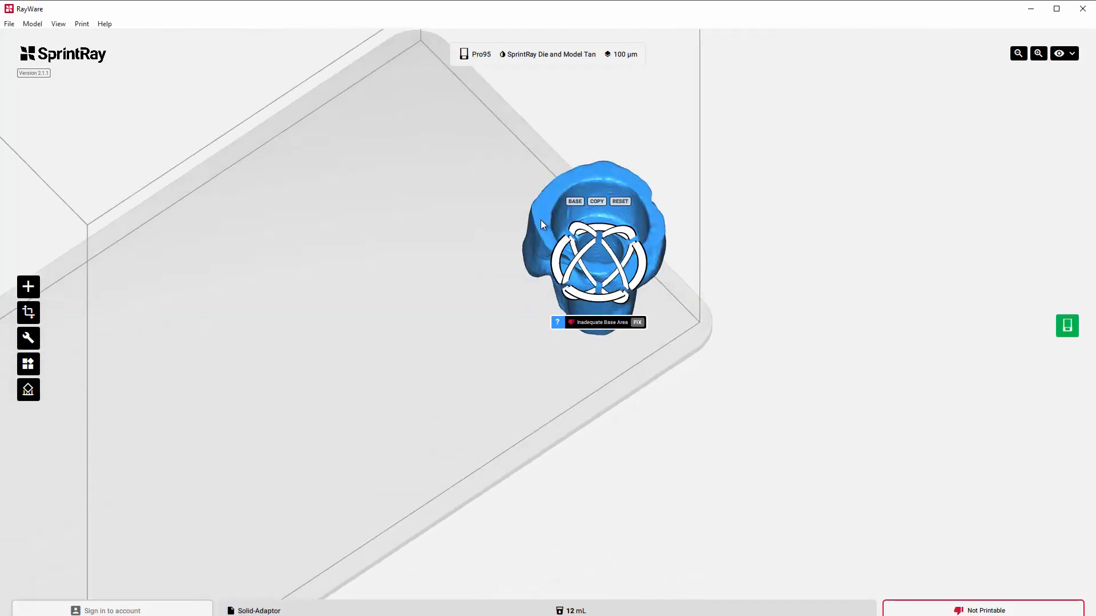
click(576, 201)
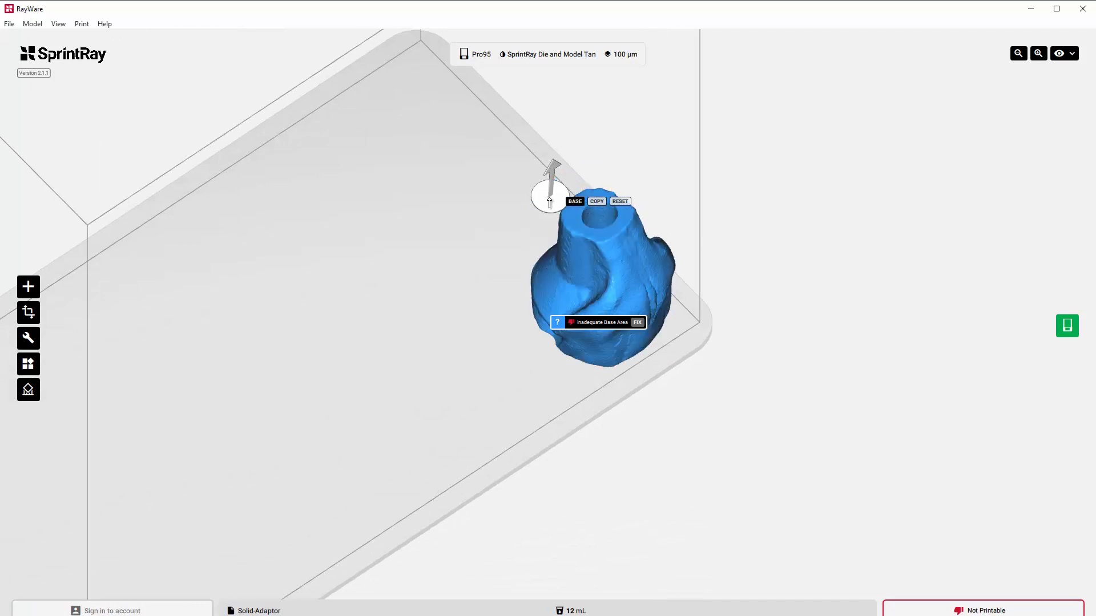
right_drag(526, 275, 644, 276)
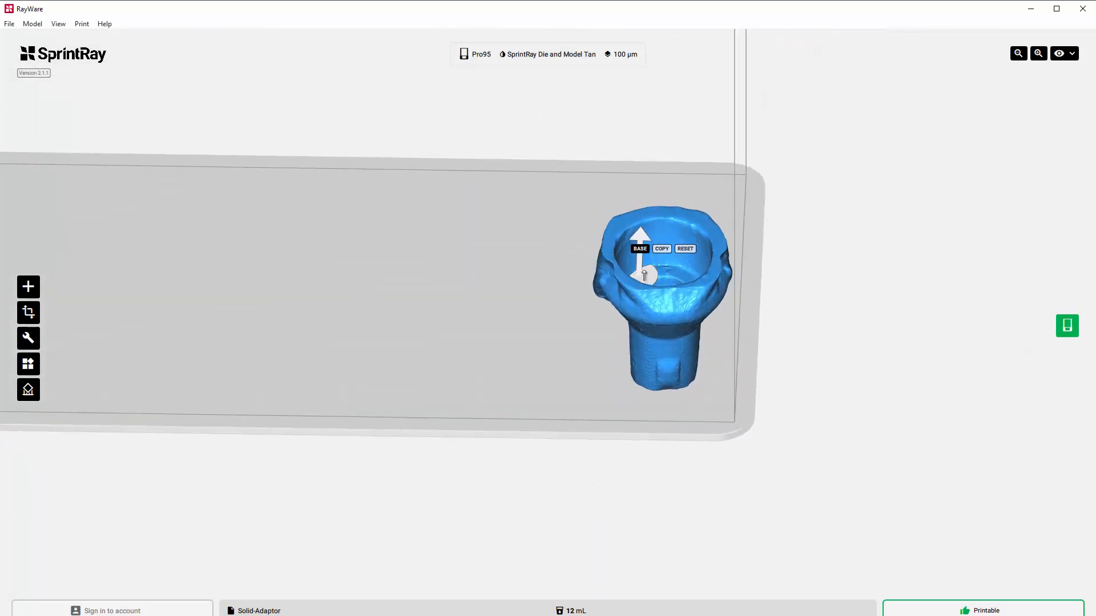
right_drag(604, 317, 619, 337)
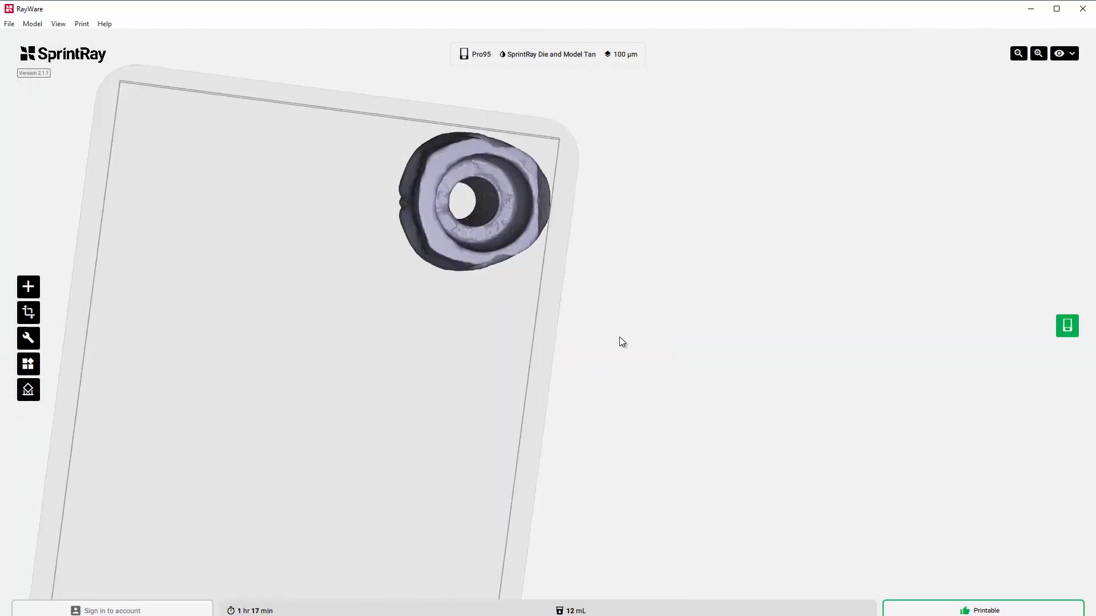
drag(443, 227, 328, 398)
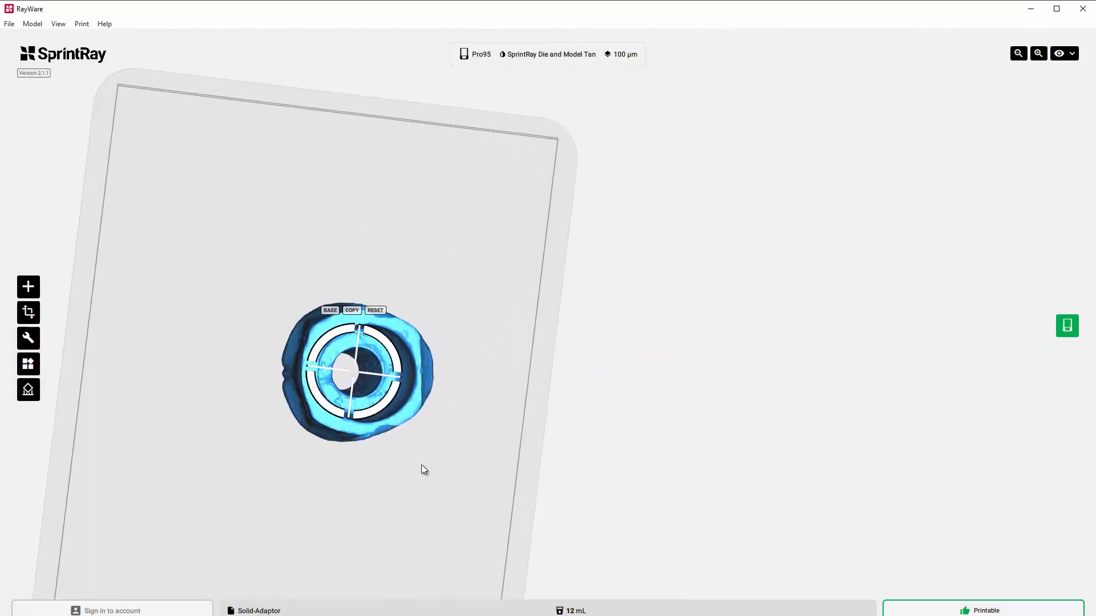
right_drag(421, 467, 475, 211)
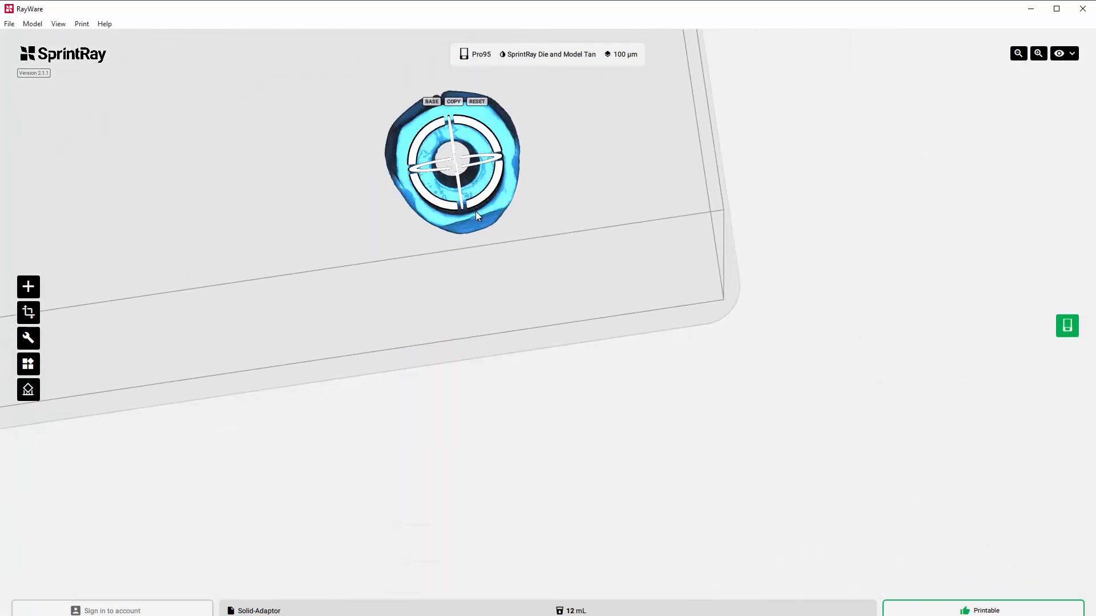
Step: Check the slotted adaptor in 3D Builder, return to RayWare and delete the unslotted model from the build plate
key(super+Tab)
key(super+Tab)
key(alt+Tab)
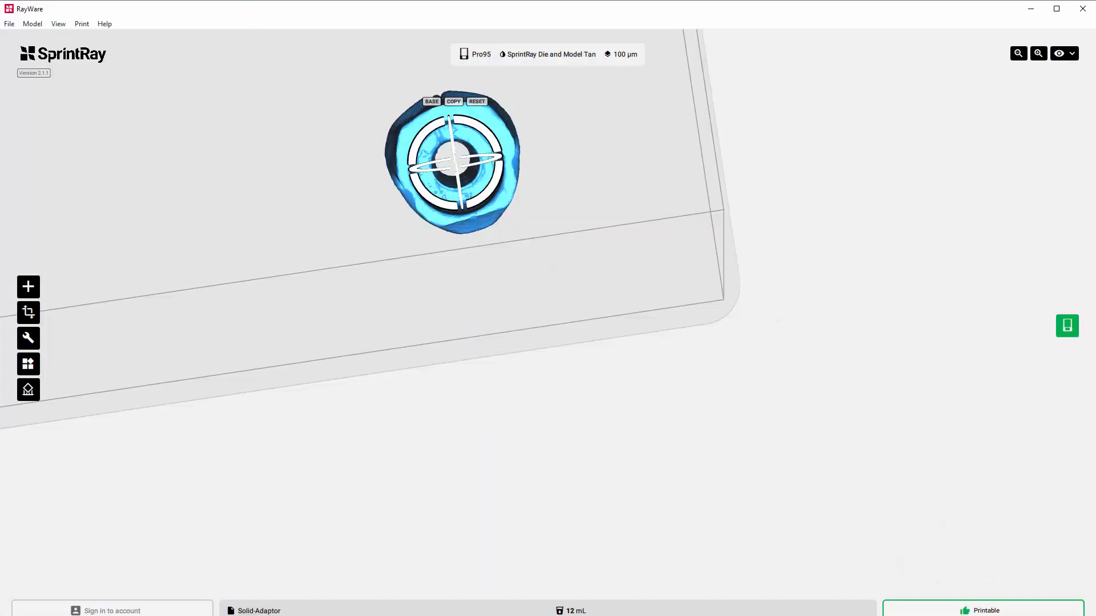
key(alt+Tab)
click(484, 368)
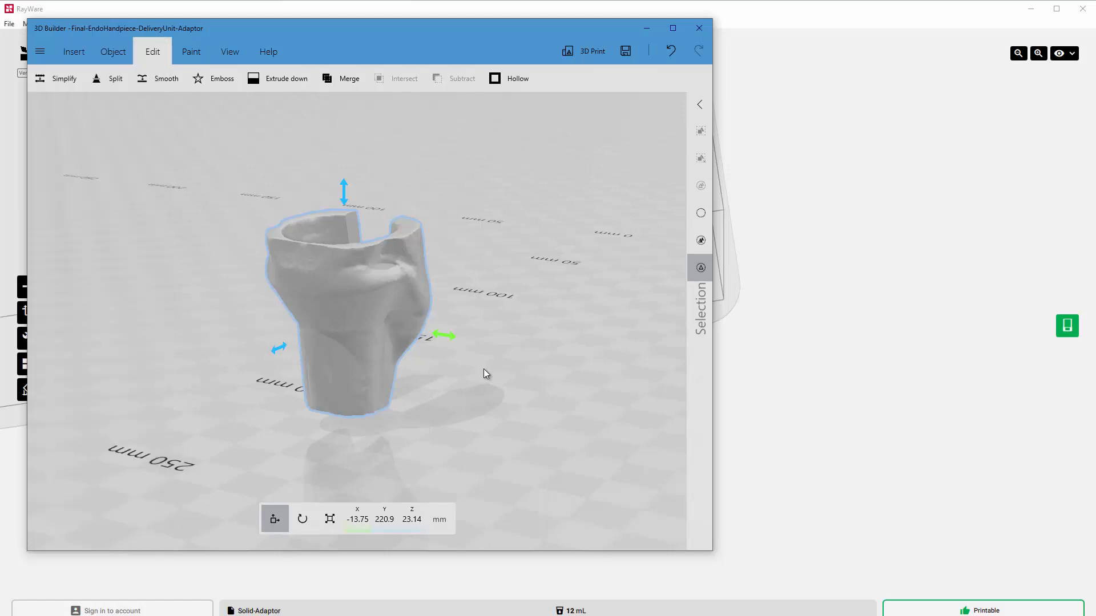
right_drag(508, 369, 468, 311)
click(808, 294)
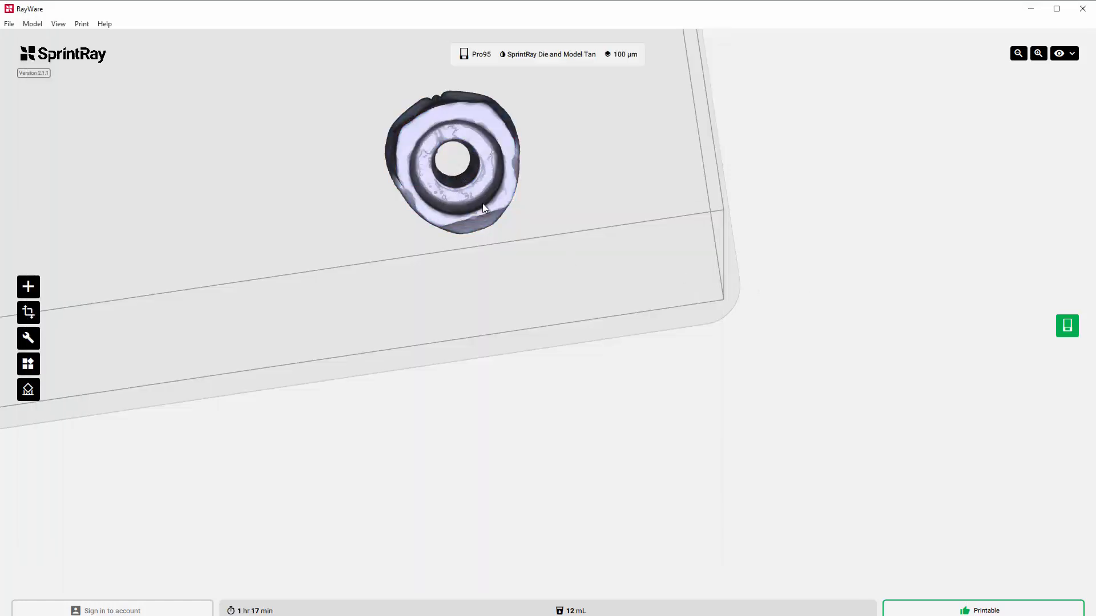
key(Delete)
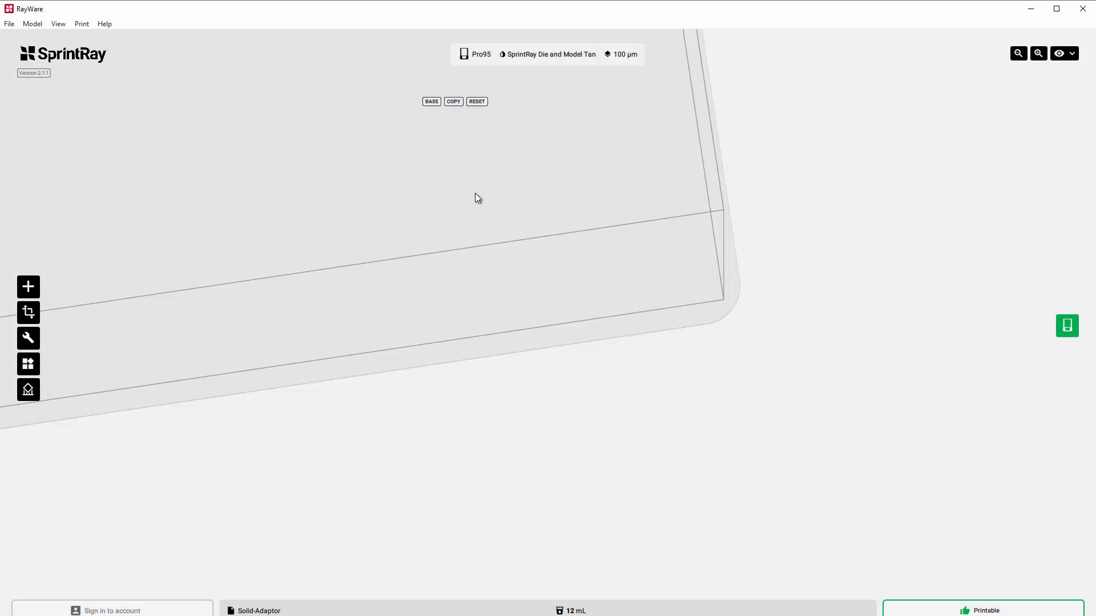
Step: Load Final-EndoHandpiece-DeliveryUnit-Adaptor.stl from the Endo-Adaptor folder into RayWare and move it inward from the plate's corner
key(alt+Tab)
key(alt+Tab)
key(alt+Tab)
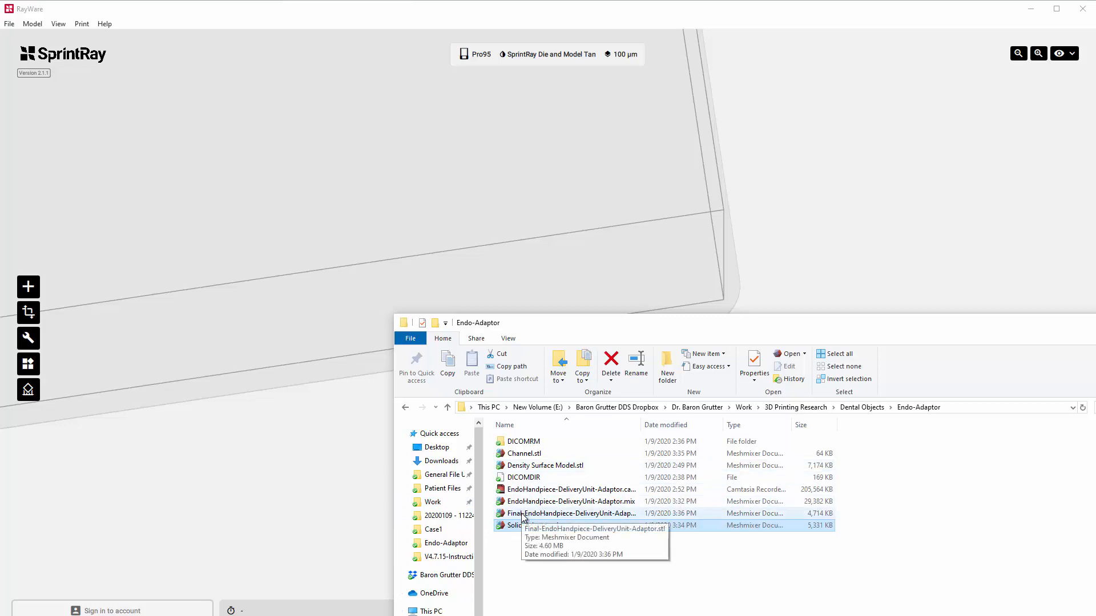
drag(522, 514, 425, 341)
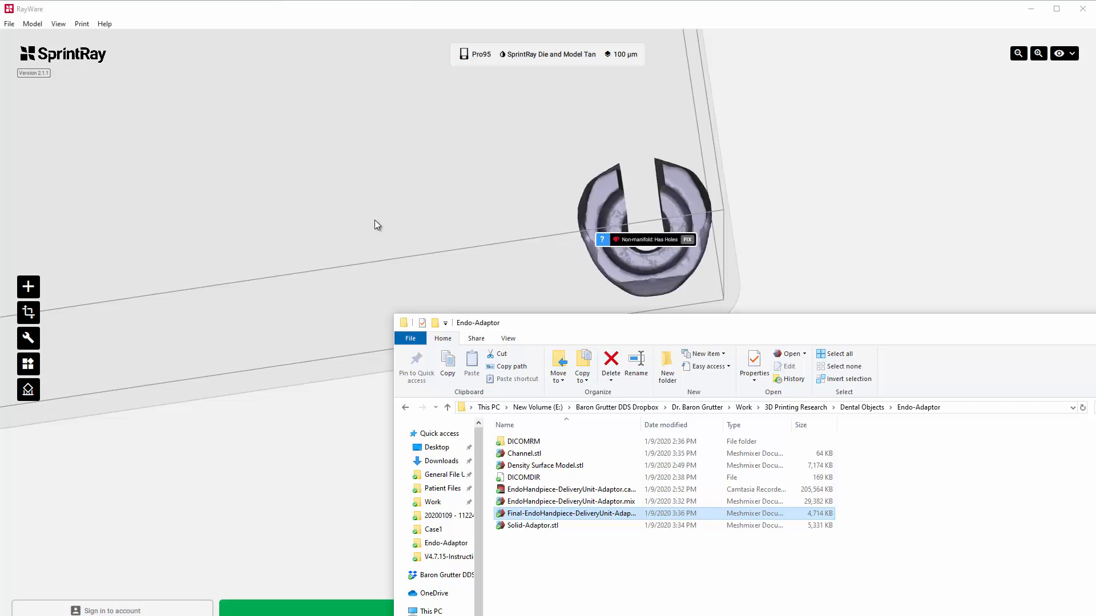
click(439, 236)
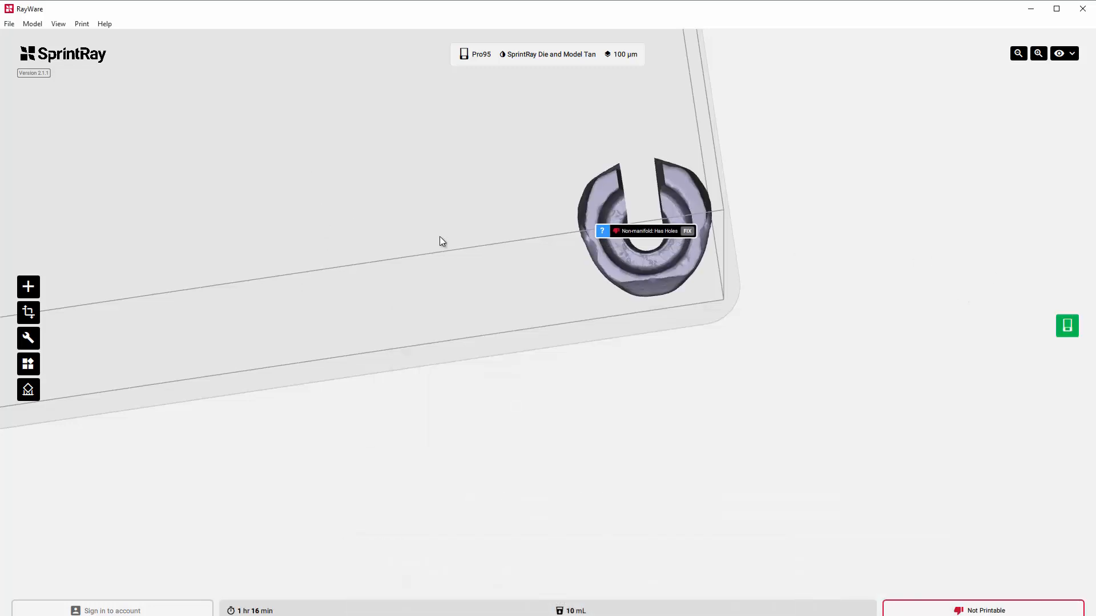
drag(440, 236, 445, 245)
drag(614, 206, 388, 174)
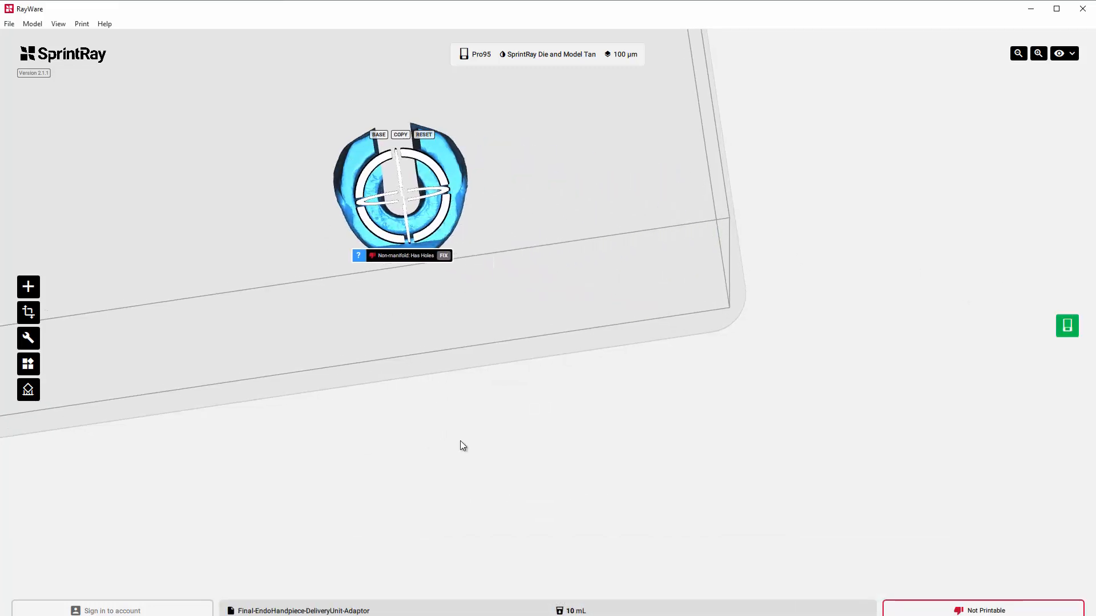
Step: Set the slotted adaptor's narrow flat end as its print base, with the wide opening facing up, and inspect the orientation
drag(460, 441, 375, 293)
drag(582, 377, 561, 324)
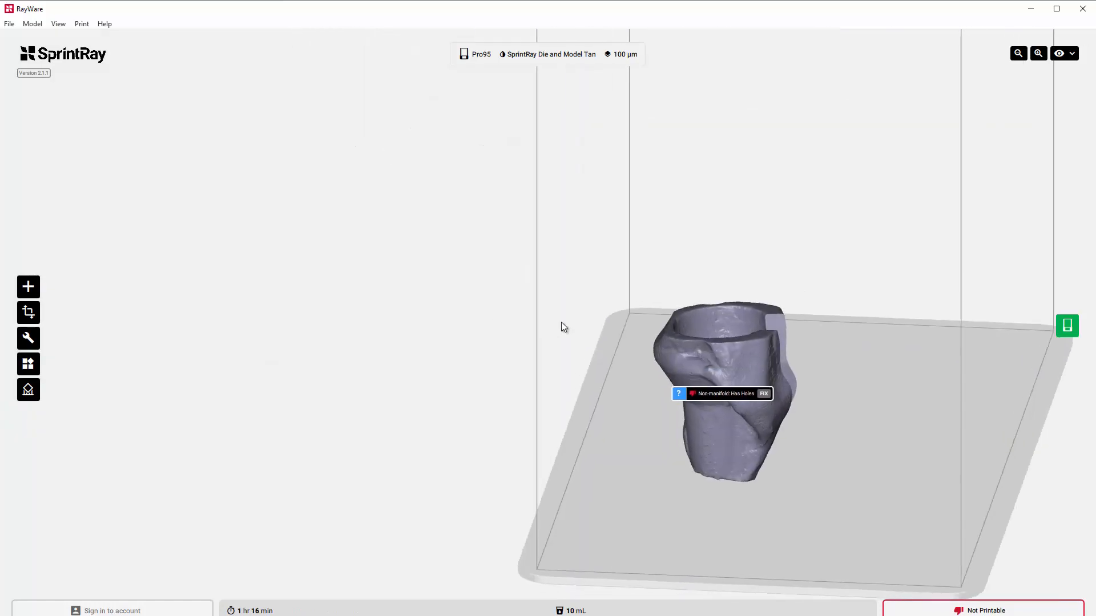
click(731, 355)
click(697, 338)
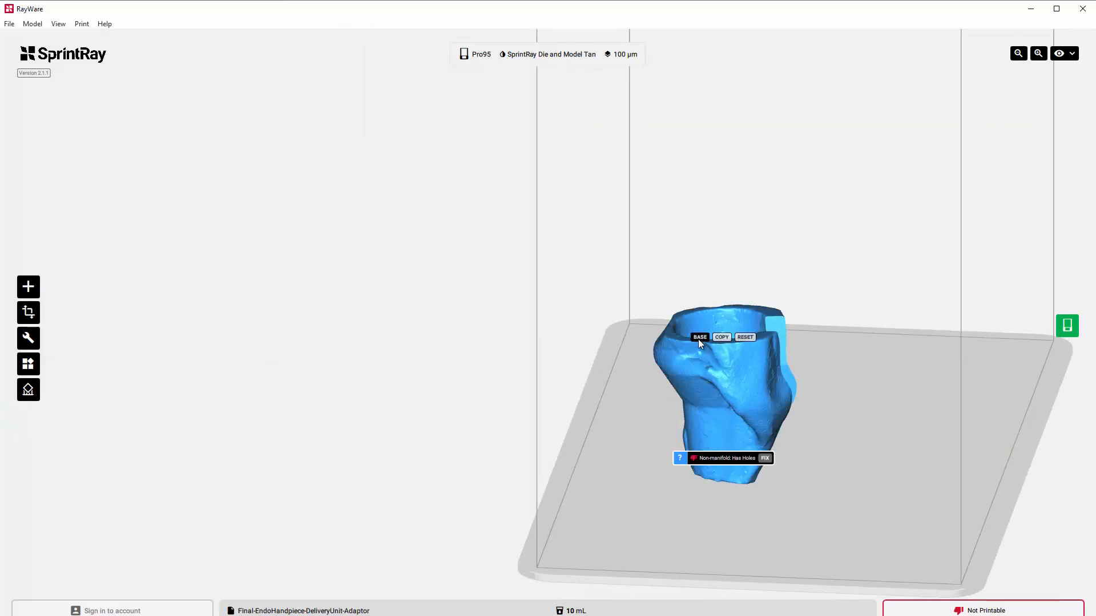
click(717, 374)
drag(685, 396, 387, 484)
click(378, 482)
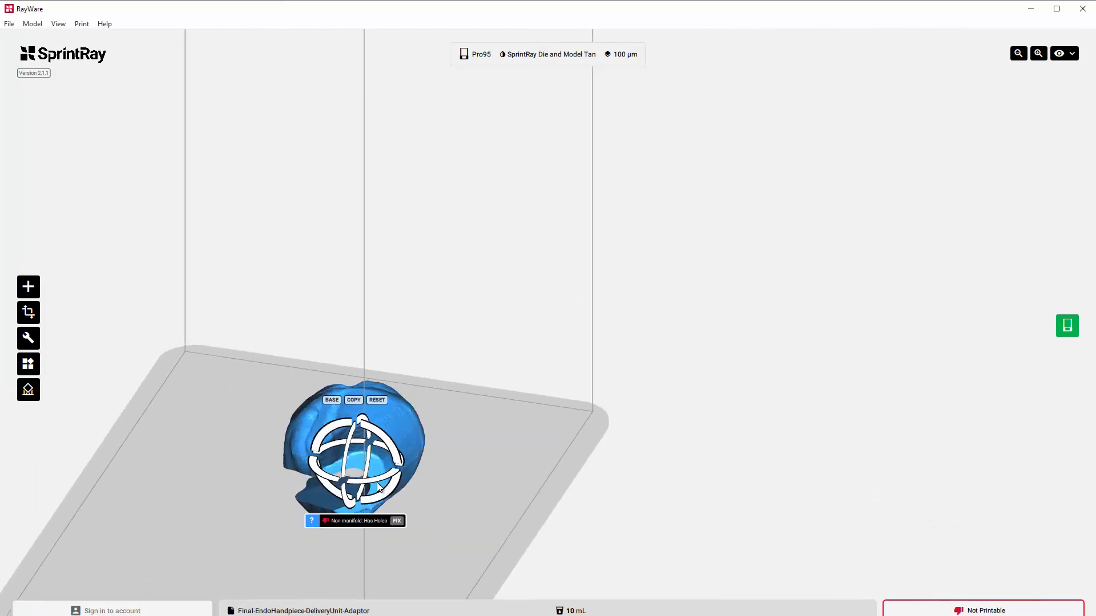
click(332, 400)
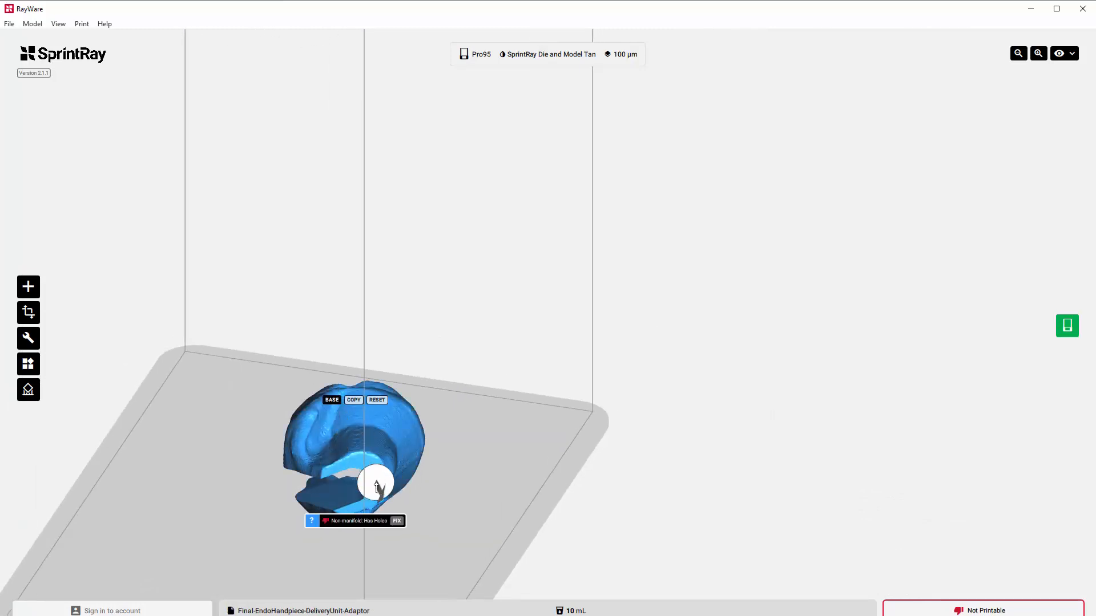
click(371, 480)
drag(610, 482, 457, 508)
drag(512, 255, 678, 421)
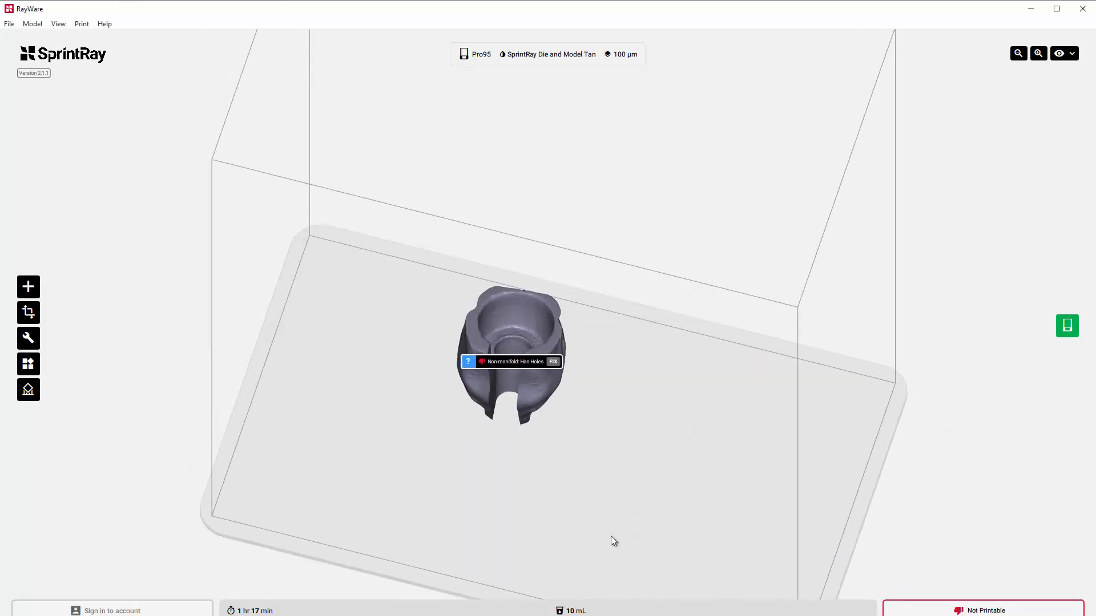